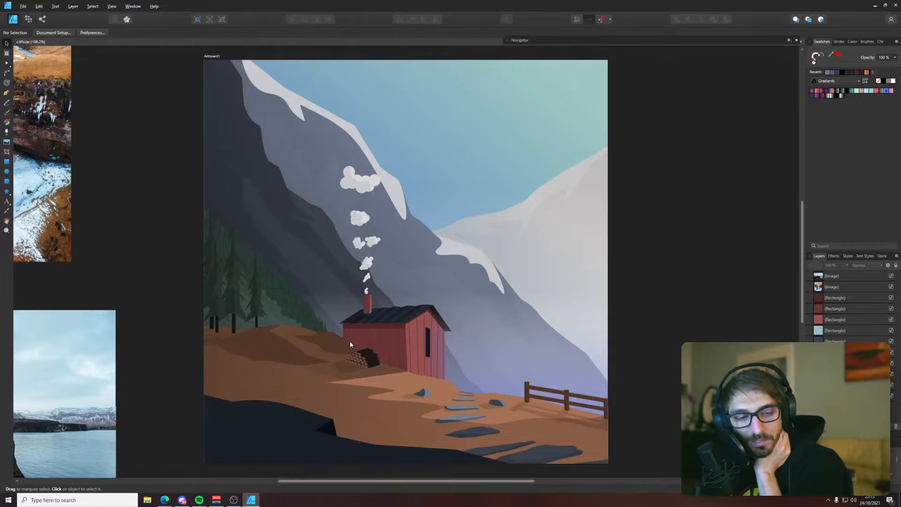
pyautogui.scroll(1, 337, 341)
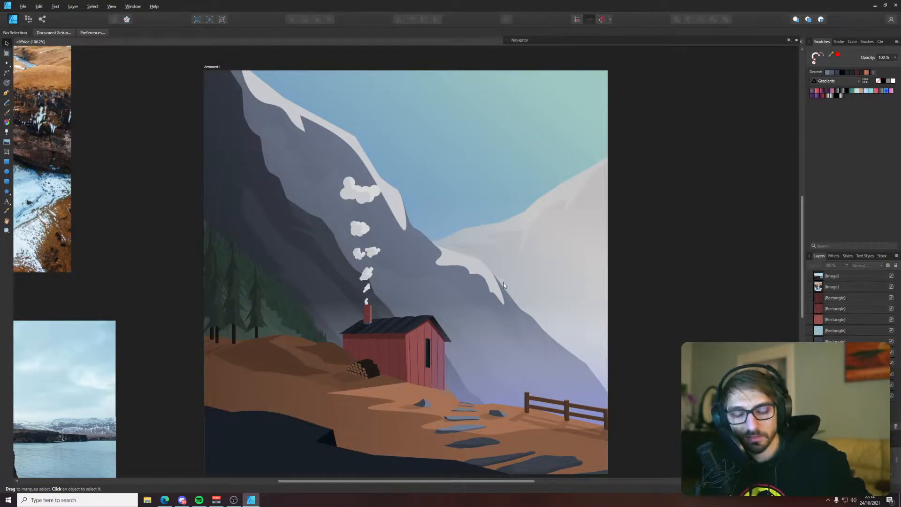
pyautogui.moveTo(545, 286); pyautogui.dragTo(512, 280)
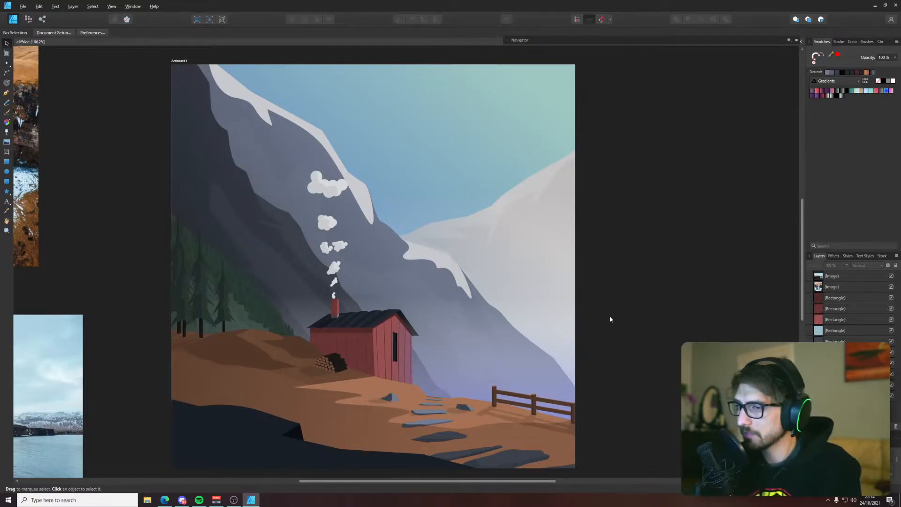
pyautogui.moveTo(610, 319); pyautogui.dragTo(611, 291)
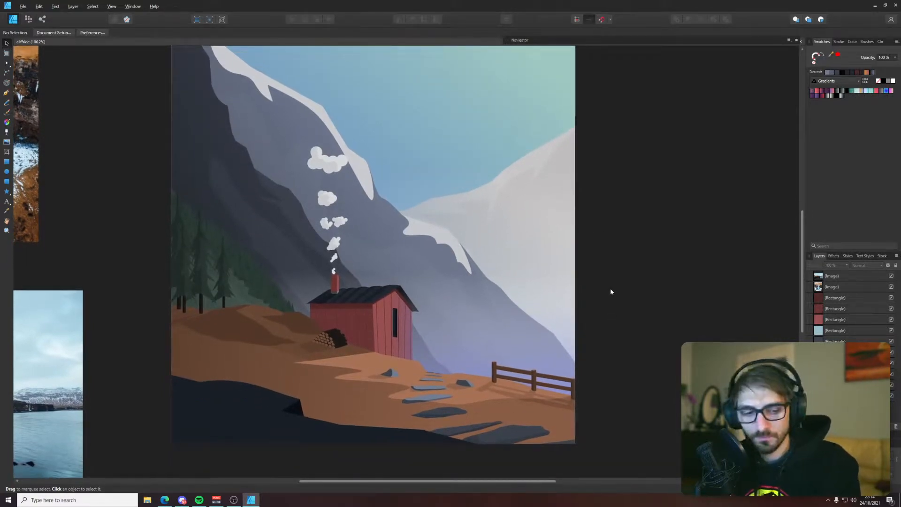
# Reposition the outer side node of the dark foreground shape just beyond the artboard's left edge
pyautogui.scroll(2, 194, 419)
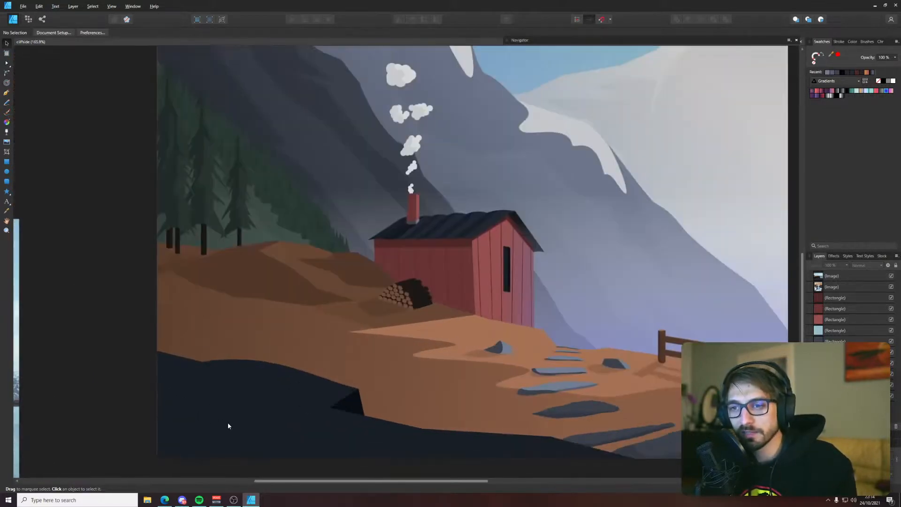
pyautogui.click(239, 414)
pyautogui.click(130, 266)
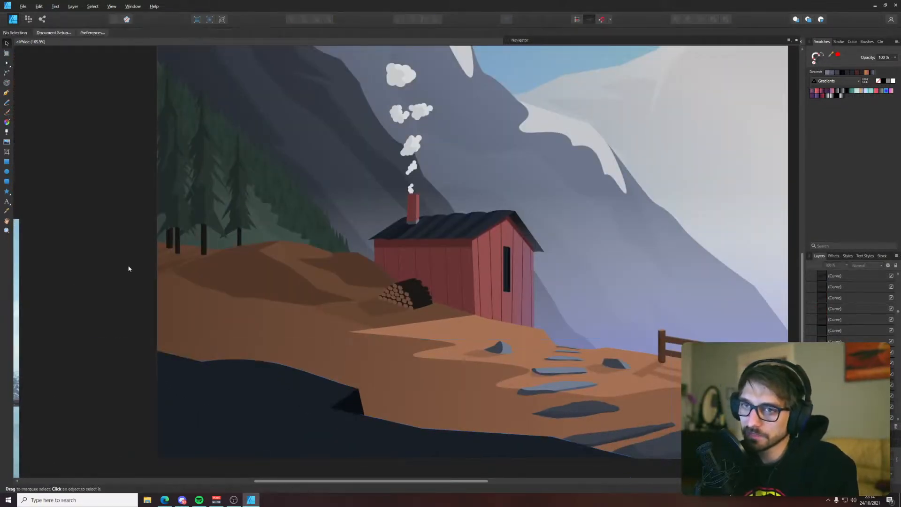
pyautogui.click(222, 443)
pyautogui.press('a')
pyautogui.moveTo(88, 390); pyautogui.dragTo(105, 396)
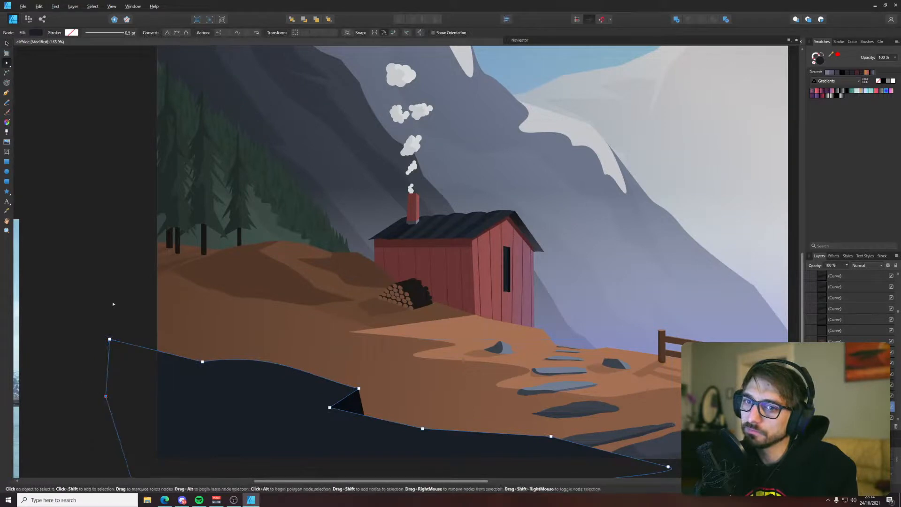
pyautogui.click(115, 305)
# Delete the faint multiply shadow shape lying on the ground in front of the log pile
pyautogui.scroll(13, 238, 280)
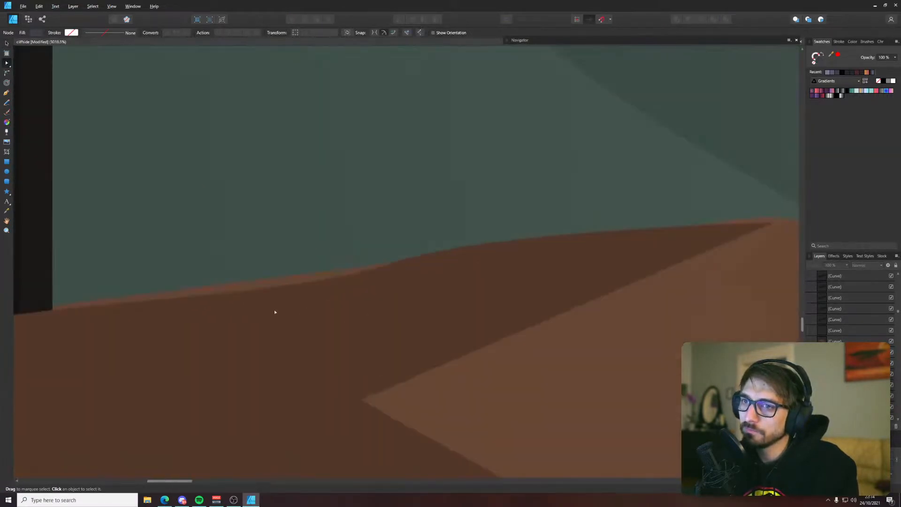
pyautogui.click(351, 288)
pyautogui.scroll(-9, 351, 288)
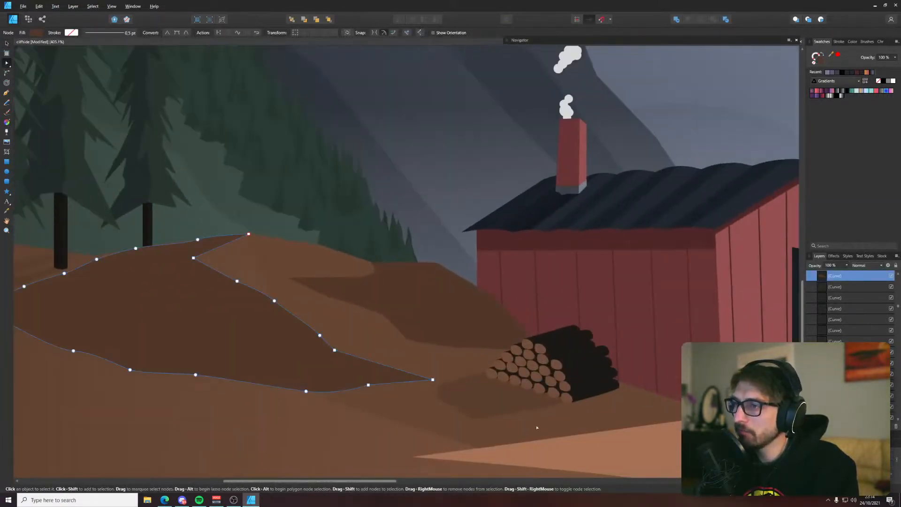
pyautogui.click(514, 408)
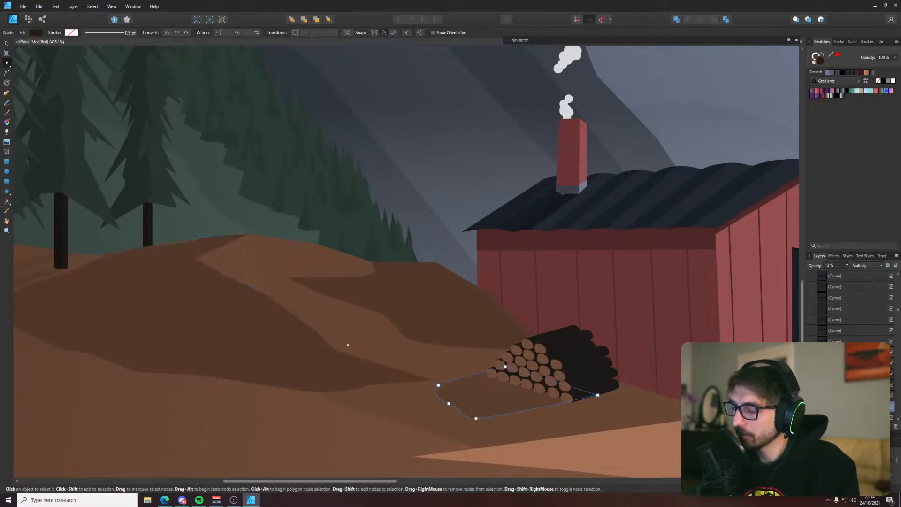
pyautogui.scroll(-3, 546, 401)
pyautogui.press('v')
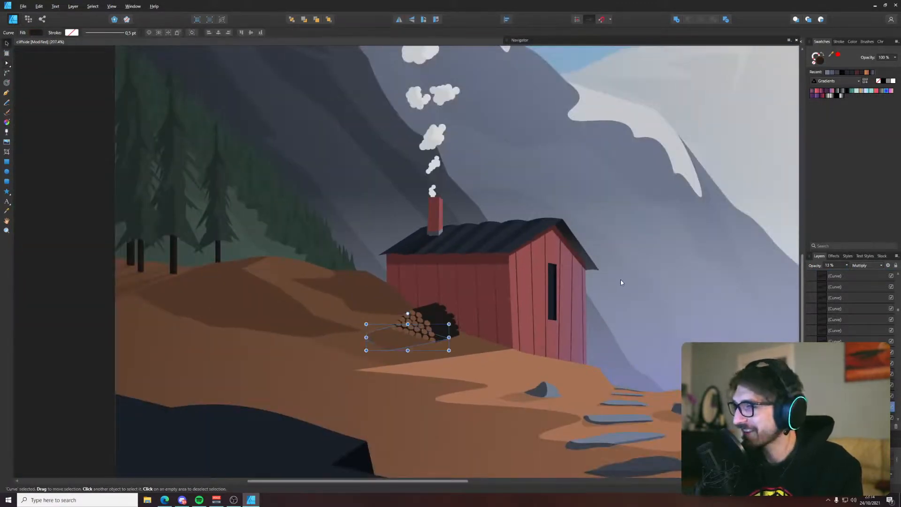
pyautogui.press('alt')
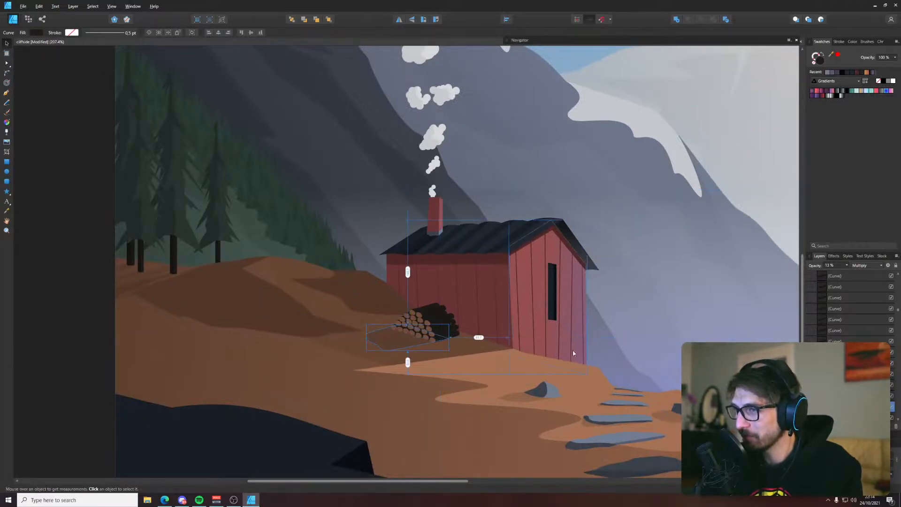
pyautogui.press('Delete')
pyautogui.click(65, 258)
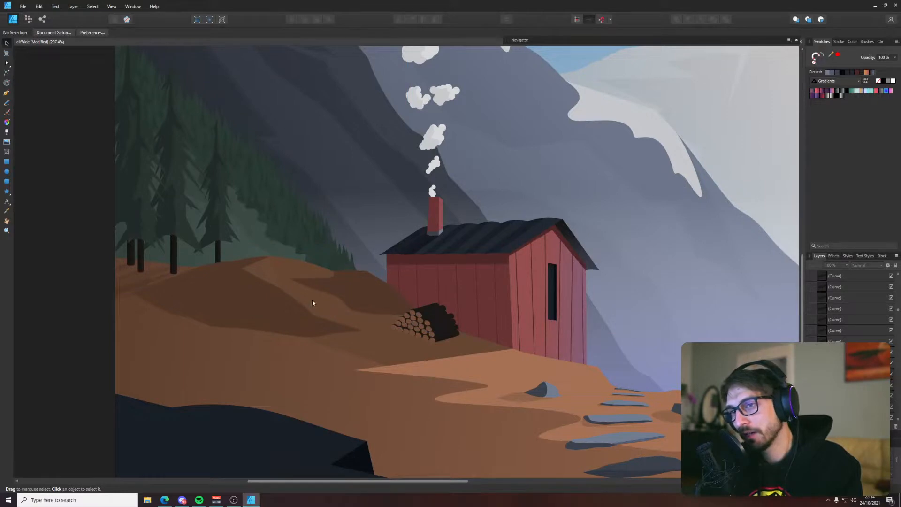
# Examine the hill shadows, stone path, fence and cabin surroundings for details that need cleaning up
pyautogui.scroll(-3, 307, 289)
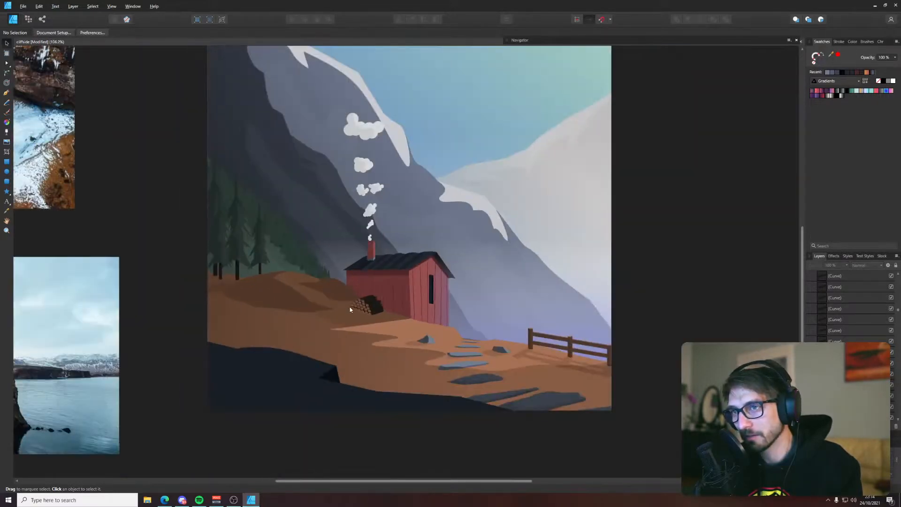
pyautogui.click(337, 294)
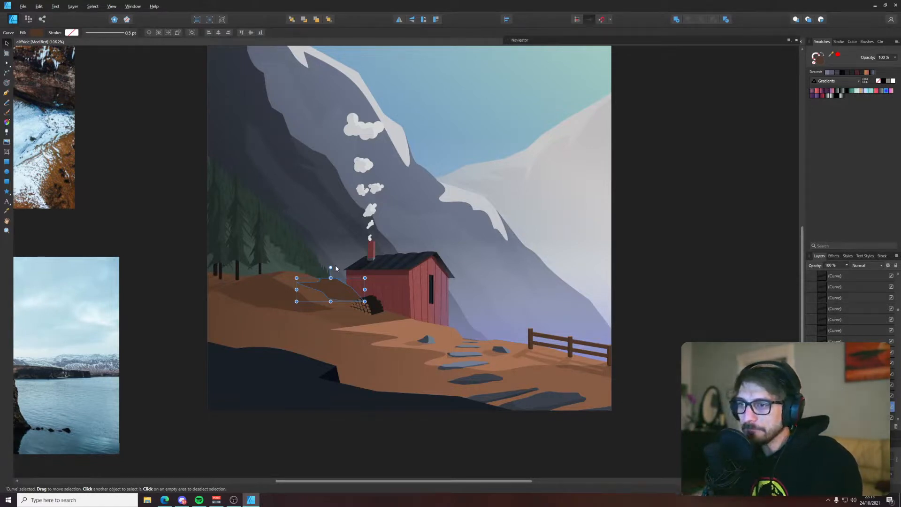
pyautogui.click(620, 411)
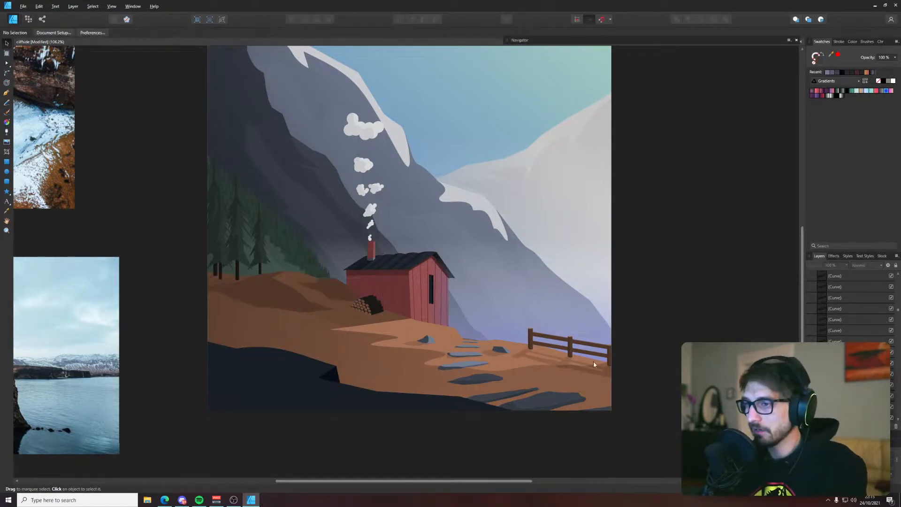
pyautogui.scroll(7, 593, 362)
pyautogui.moveTo(221, 367); pyautogui.dragTo(462, 349)
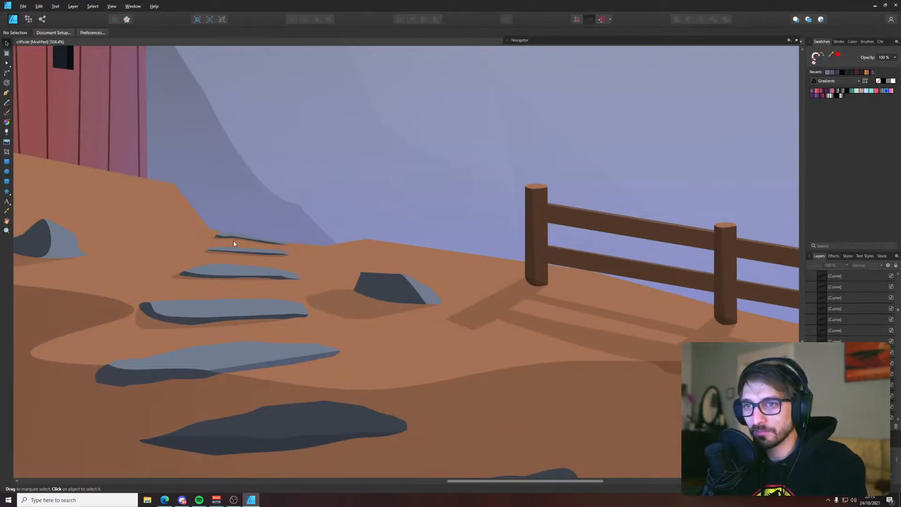
pyautogui.scroll(-7, 233, 243)
pyautogui.moveTo(325, 232); pyautogui.dragTo(466, 304)
pyautogui.scroll(4, 241, 349)
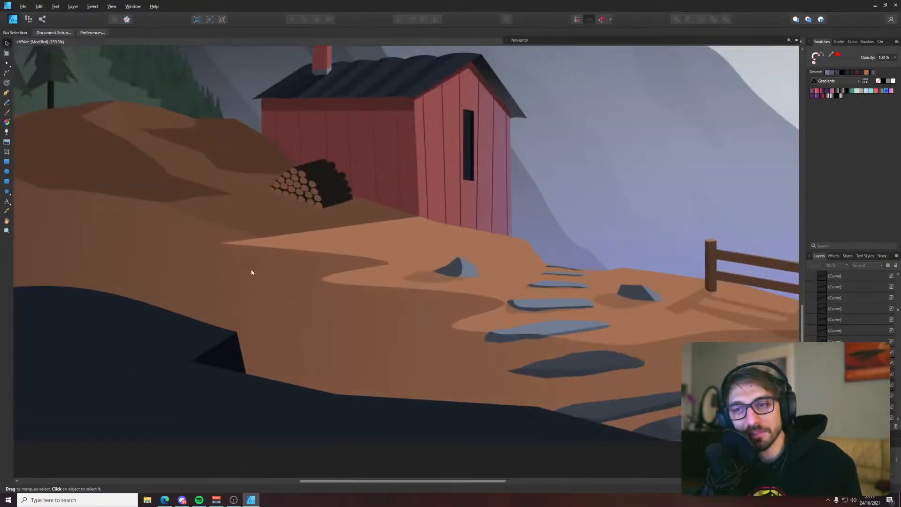
pyautogui.moveTo(347, 333); pyautogui.dragTo(482, 418)
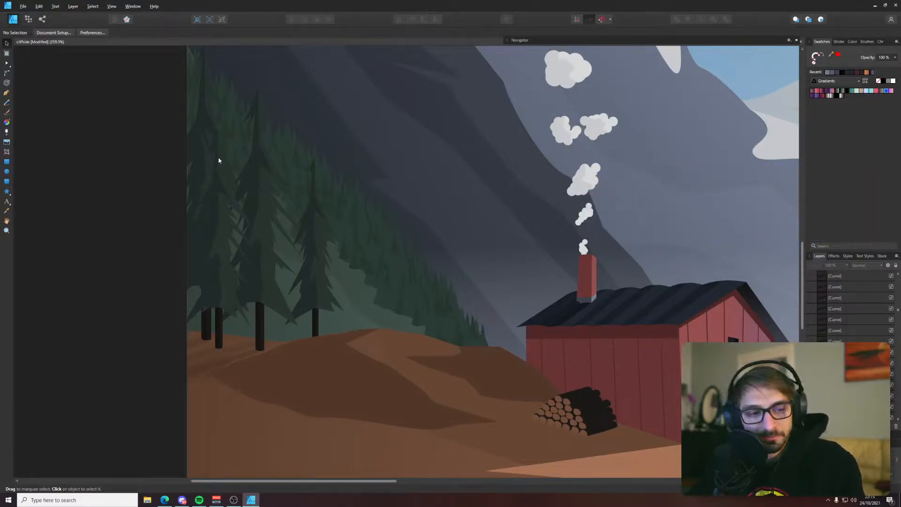
# Shift both ends of the linear gradient fill on the green hillside behind the pines toward the cabin
pyautogui.hscroll(3, 388, 288)
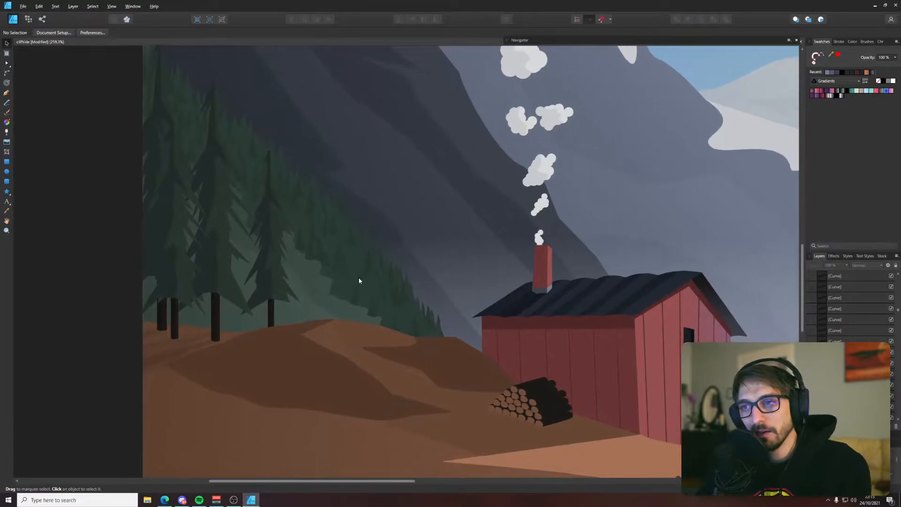
pyautogui.click(302, 304)
pyautogui.scroll(-3, 303, 300)
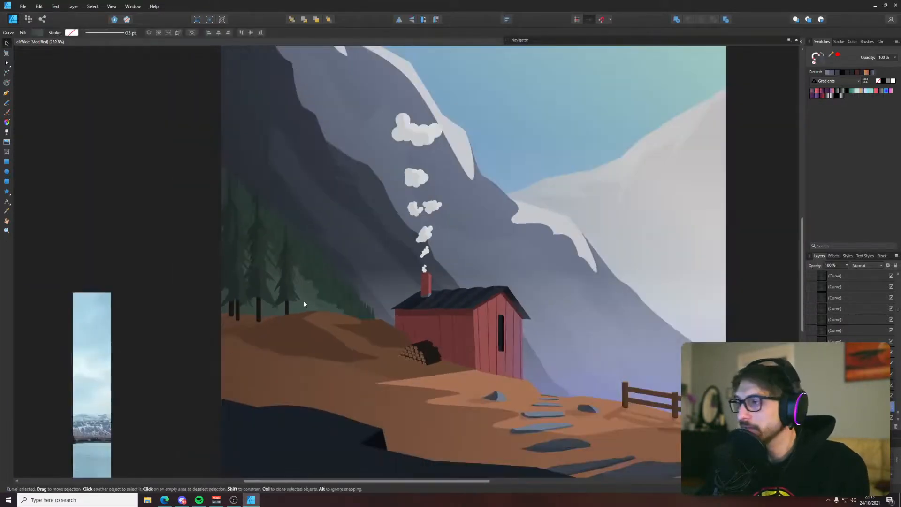
pyautogui.press('g')
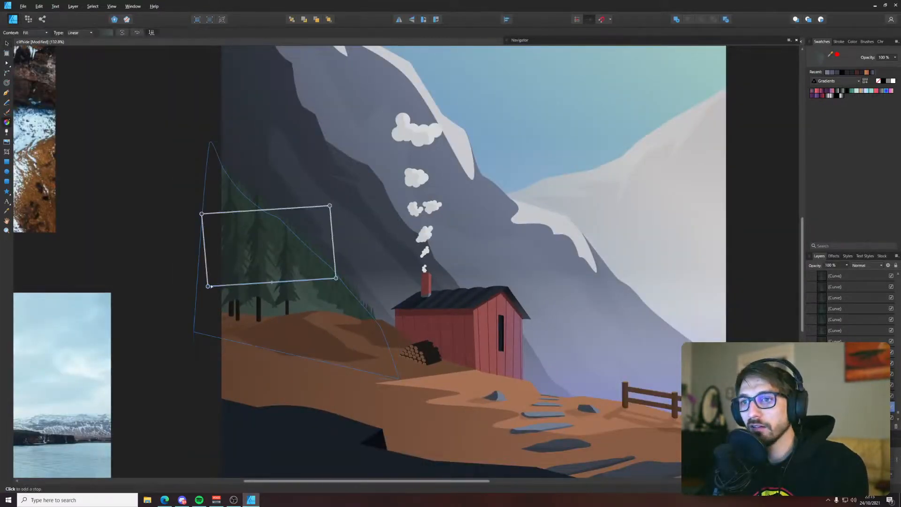
pyautogui.moveTo(208, 285); pyautogui.dragTo(259, 288)
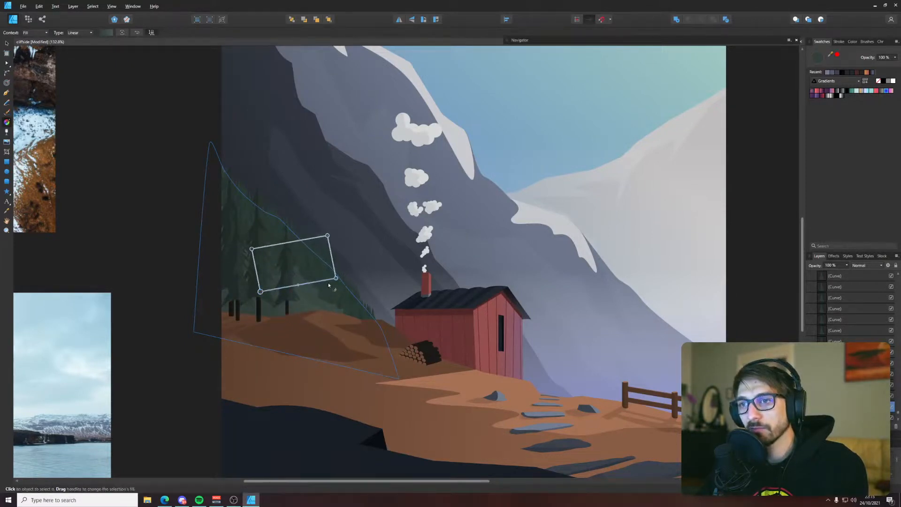
pyautogui.moveTo(336, 277); pyautogui.dragTo(381, 292)
pyautogui.press('v')
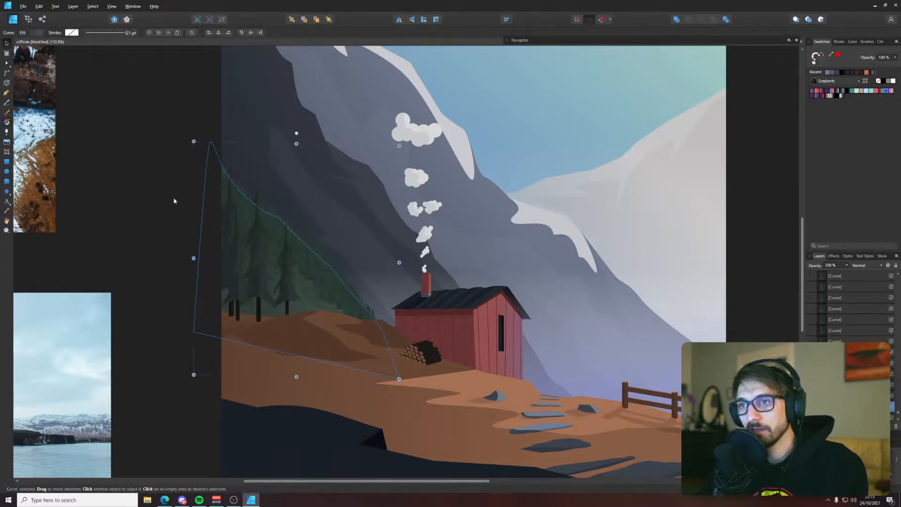
pyautogui.hotkey('ctrl', 'd')
pyautogui.scroll(5, 327, 292)
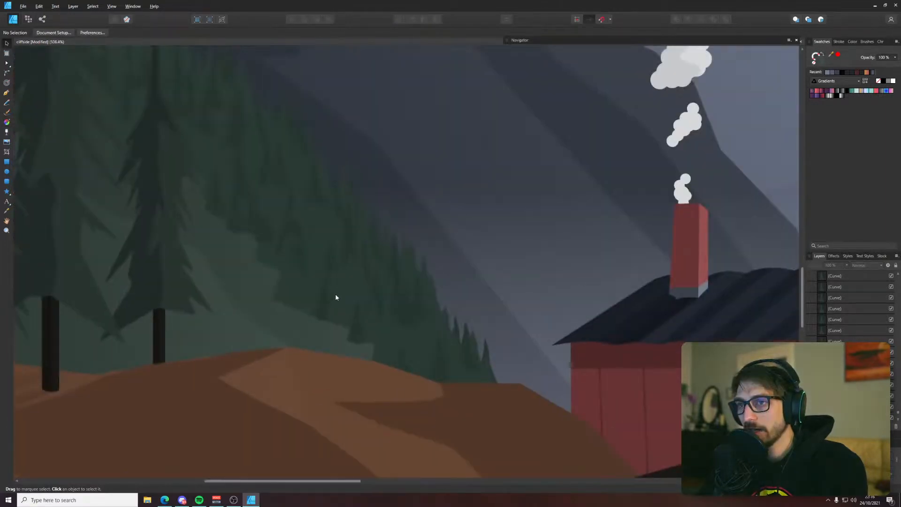
pyautogui.scroll(-4, 385, 259)
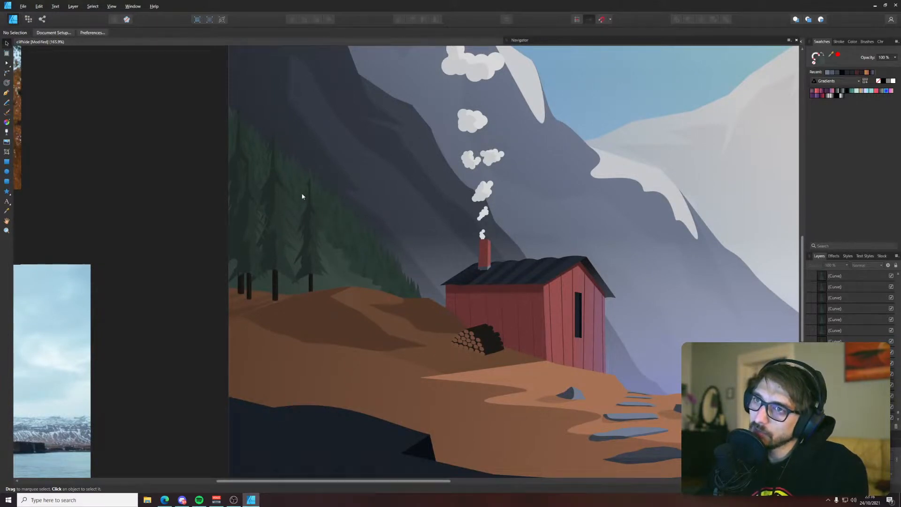
# Reshape the tip of the pine nearest the cabin by pulling two nodes on its left outline inward
pyautogui.scroll(5, 301, 193)
pyautogui.scroll(5, 324, 185)
pyautogui.click(362, 204)
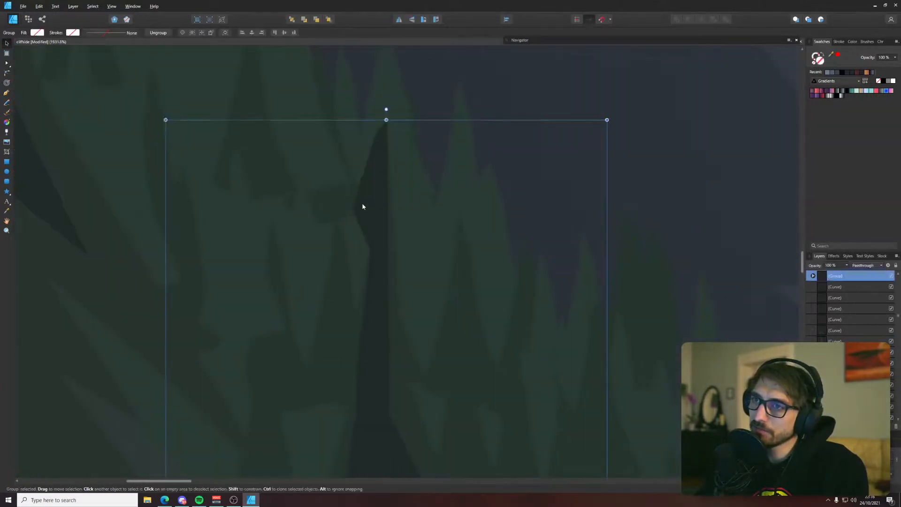
pyautogui.press('a')
pyautogui.click(358, 204)
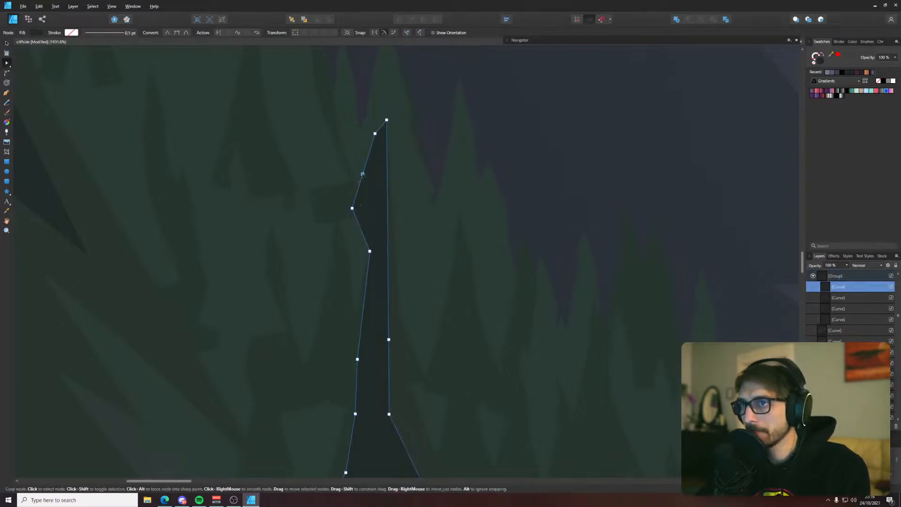
pyautogui.moveTo(361, 174); pyautogui.dragTo(378, 146)
pyautogui.moveTo(354, 211); pyautogui.dragTo(402, 228)
pyautogui.scroll(-6, 406, 219)
pyautogui.click(301, 235)
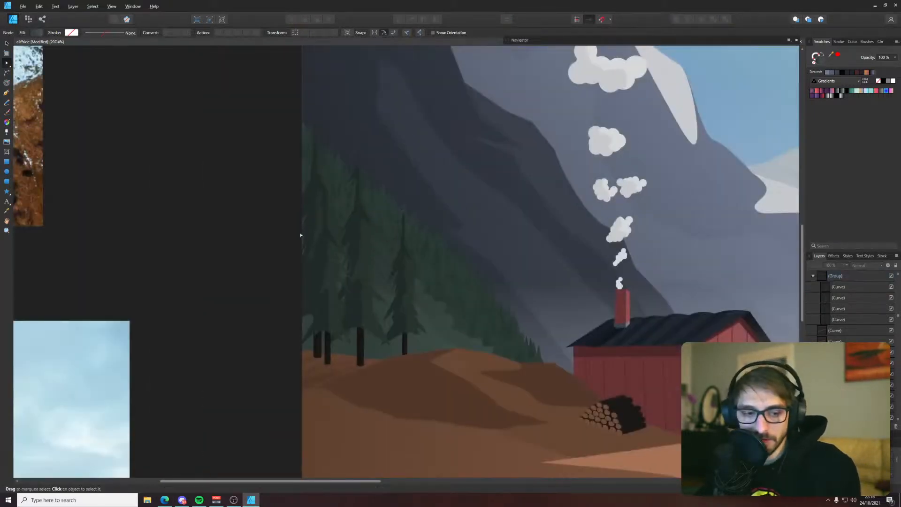
# Examine the log pile and the edge of the brown hill shadow running behind it
pyautogui.moveTo(471, 221); pyautogui.dragTo(302, 151)
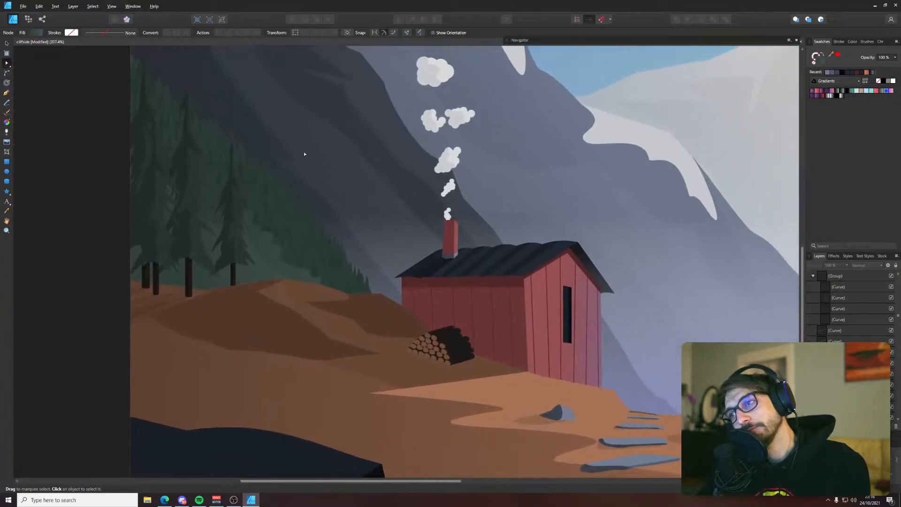
pyautogui.scroll(3, 438, 374)
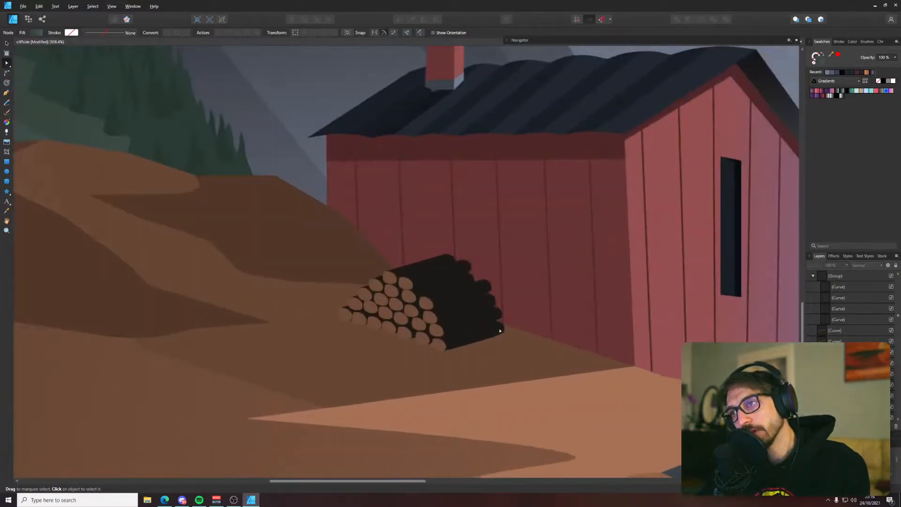
pyautogui.scroll(4, 384, 258)
pyautogui.click(480, 331)
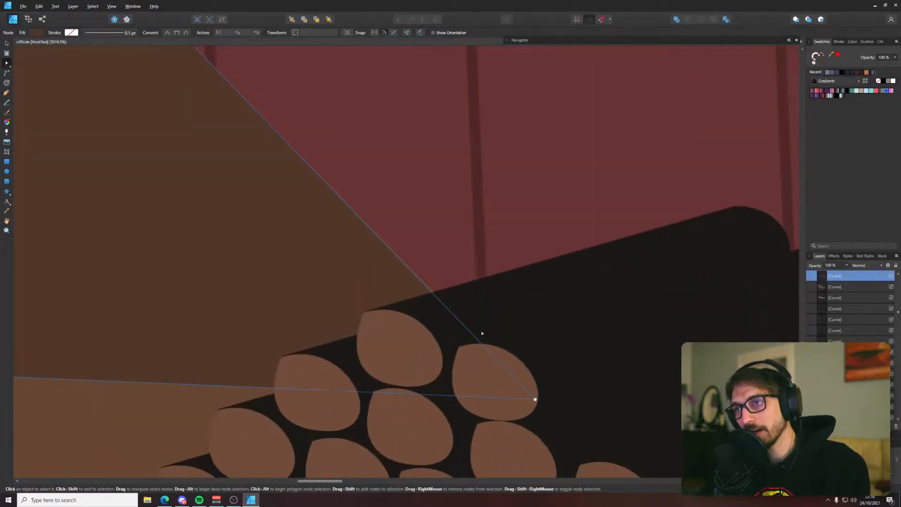
pyautogui.scroll(-1, 503, 368)
pyautogui.scroll(-4, 509, 366)
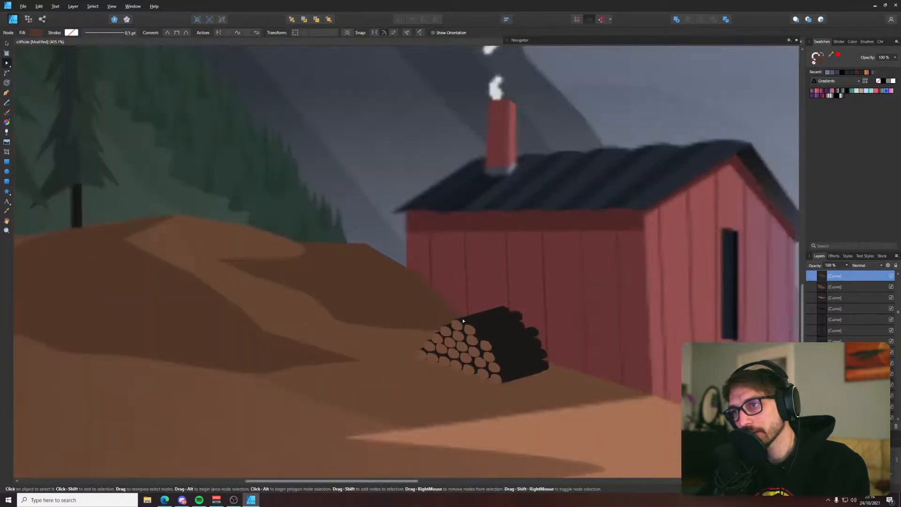
# Adjust the outline of the faint multiply shadow shape on the mountainside behind the cabin
pyautogui.click(624, 121)
pyautogui.moveTo(660, 98); pyautogui.dragTo(596, 100)
pyautogui.scroll(-4, 477, 203)
pyautogui.click(126, 163)
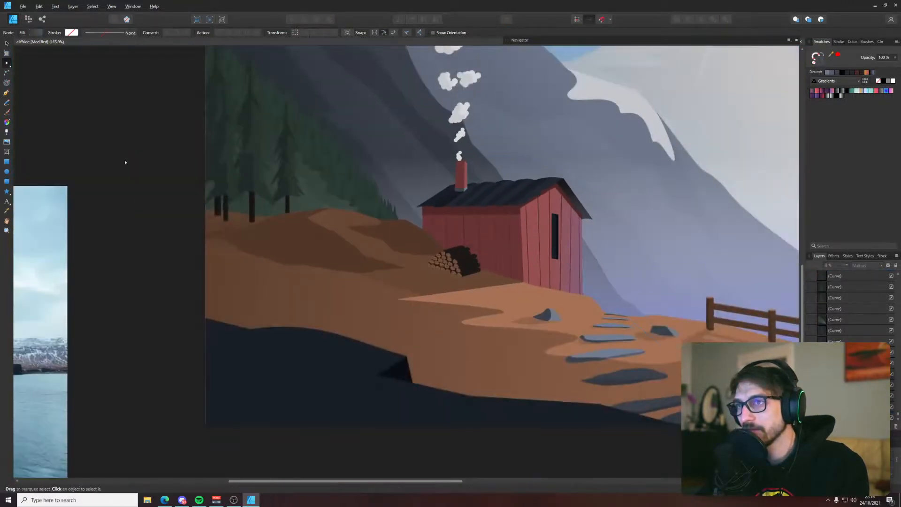
# Move the waterfall and coastal cliff reference photos together farther away from the artboard
pyautogui.moveTo(336, 217); pyautogui.dragTo(249, 200)
pyautogui.scroll(-3, 498, 250)
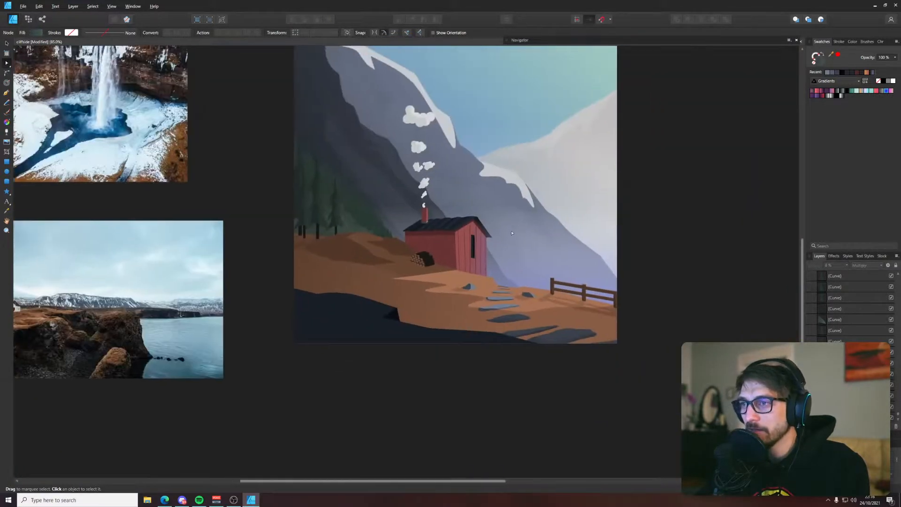
pyautogui.moveTo(516, 254); pyautogui.dragTo(449, 305)
pyautogui.scroll(2, 446, 318)
pyautogui.scroll(-5, 436, 306)
pyautogui.click(287, 316)
pyautogui.keyDown('shift'); pyautogui.click(280, 246); pyautogui.keyUp('shift')
pyautogui.press('v')
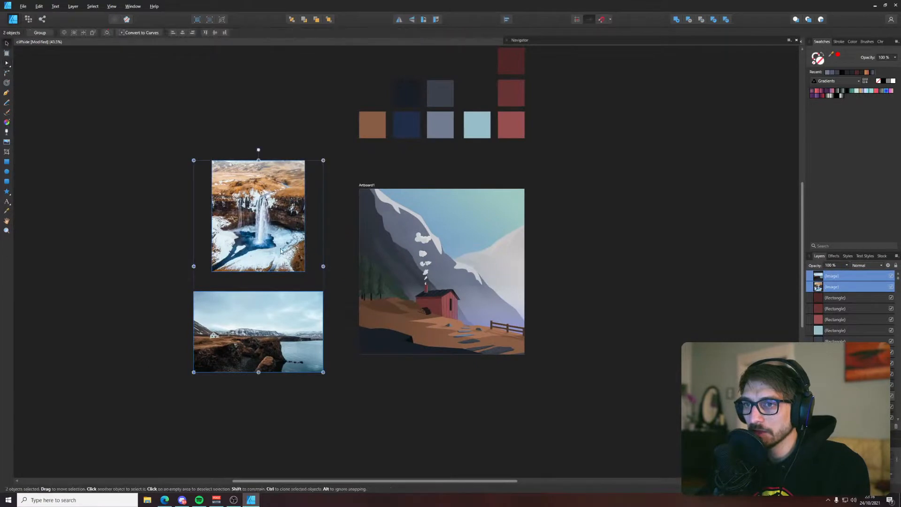
pyautogui.moveTo(280, 251); pyautogui.dragTo(216, 252)
pyautogui.click(545, 299)
# Examine the cabin, its chimney smoke and the surrounding mountains for details that still need refining
pyautogui.scroll(5, 545, 298)
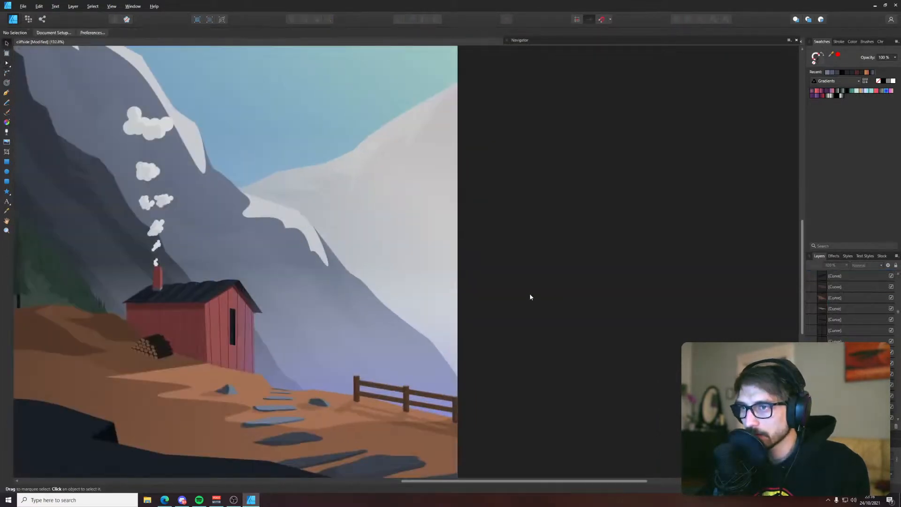
pyautogui.moveTo(530, 297); pyautogui.dragTo(690, 292)
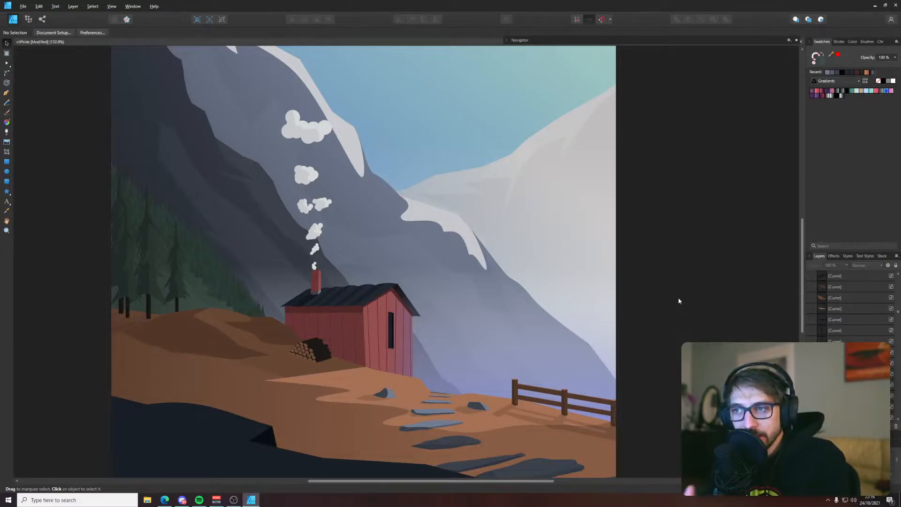
pyautogui.scroll(5, 331, 347)
pyautogui.moveTo(551, 393); pyautogui.dragTo(382, 388)
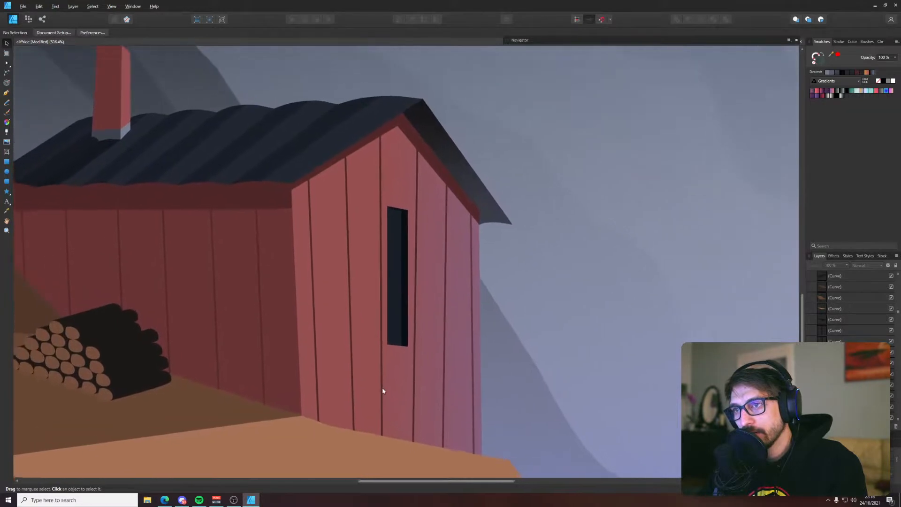
pyautogui.scroll(-4, 390, 385)
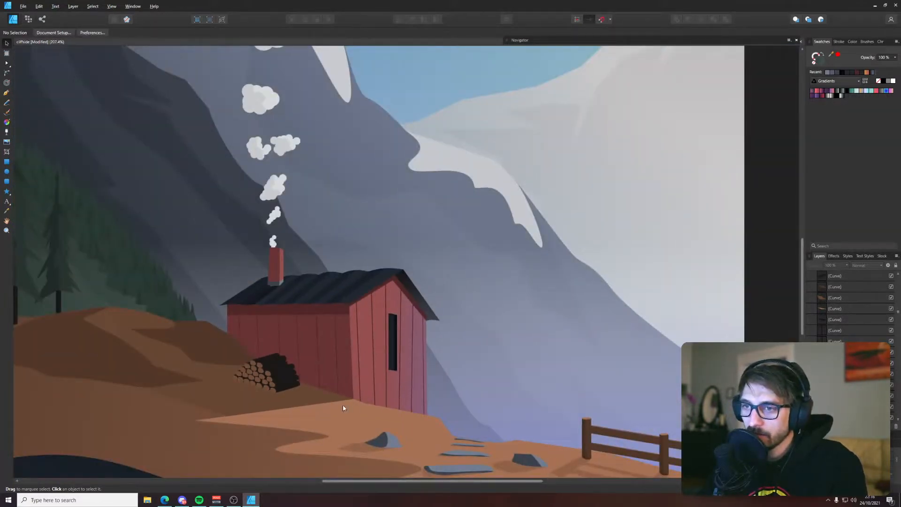
pyautogui.scroll(-2, 345, 389)
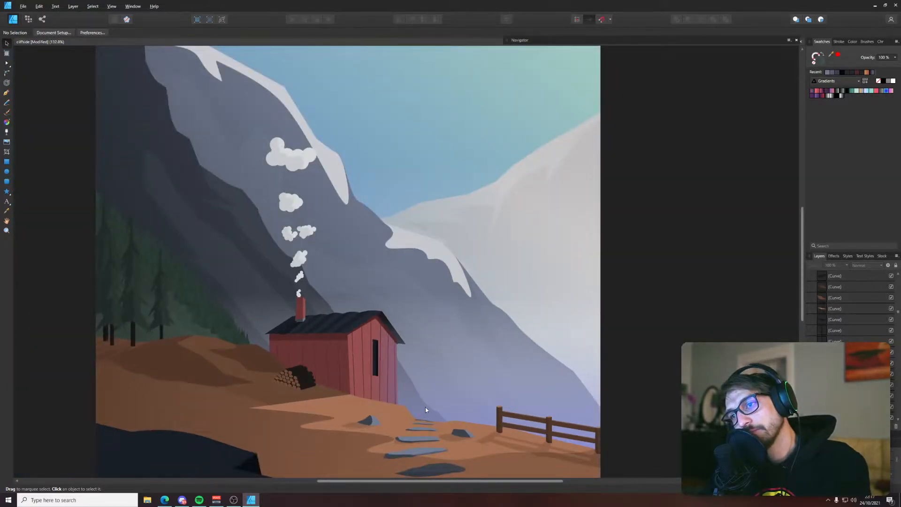
pyautogui.moveTo(272, 296); pyautogui.dragTo(327, 355)
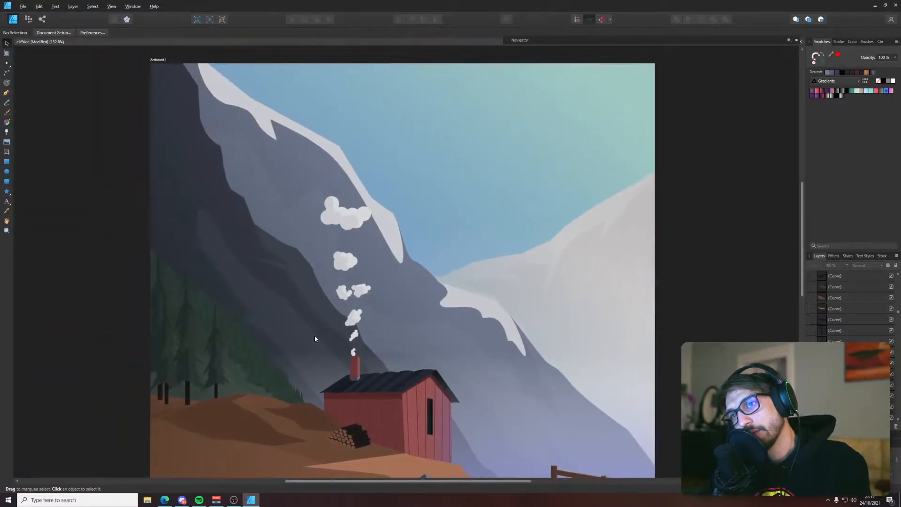
# Adjust the lightness of the first colour stop in the dark foreground mountain's linear gradient, using HSL sliders
pyautogui.click(290, 326)
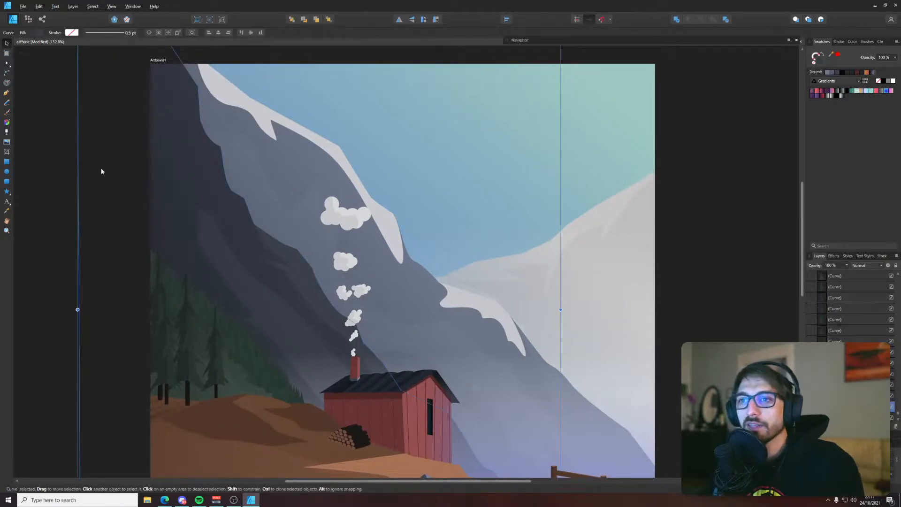
pyautogui.click(38, 33)
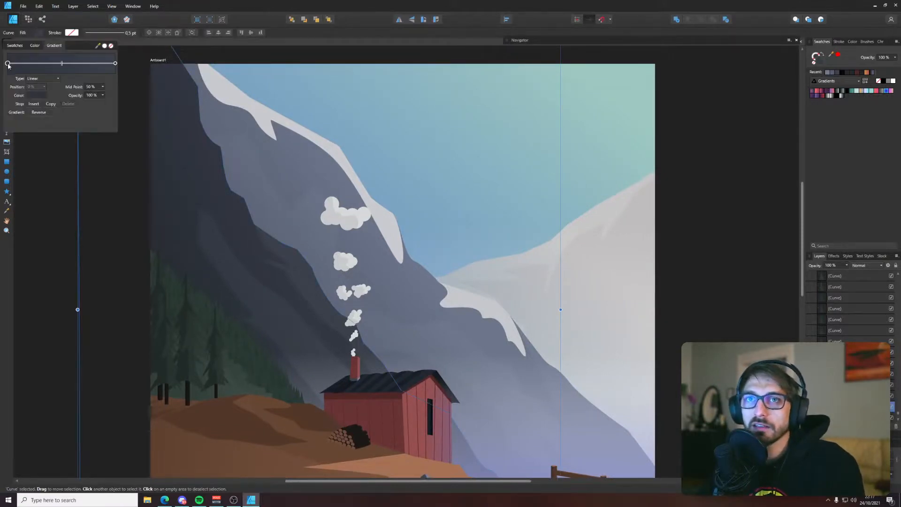
pyautogui.click(37, 95)
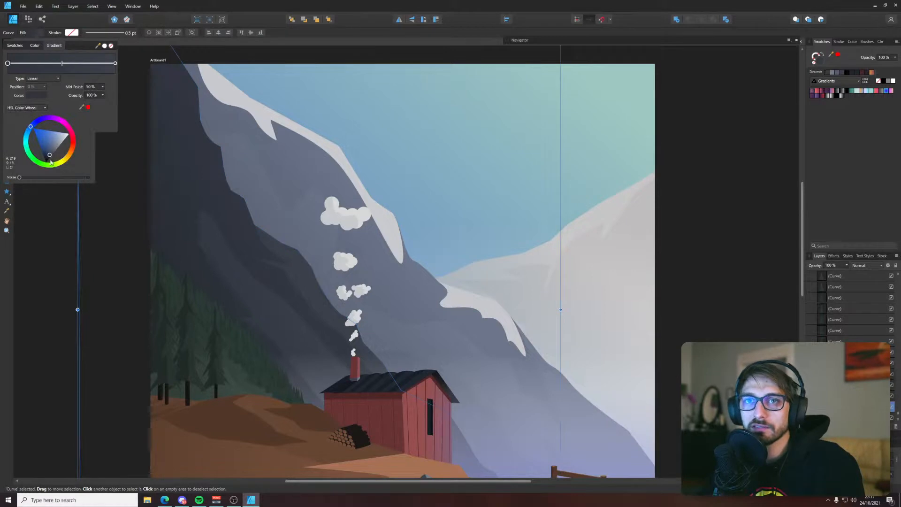
pyautogui.click(27, 108)
pyautogui.click(27, 133)
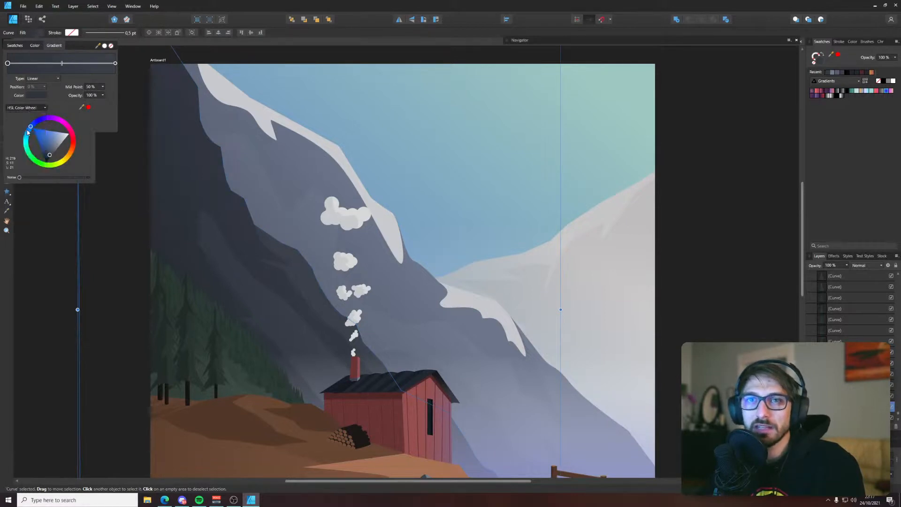
pyautogui.moveTo(27, 135); pyautogui.dragTo(25, 135)
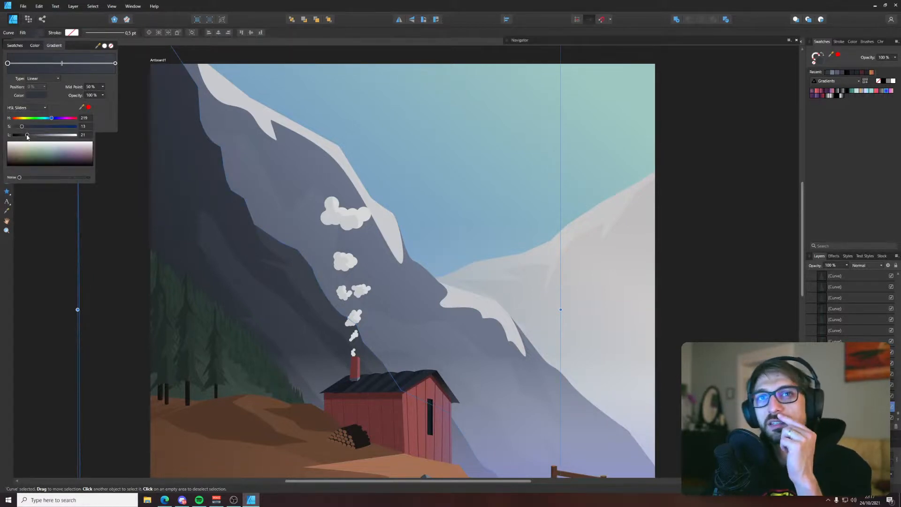
# Shift the start of the dark foreground mountain's linear gradient inward from the artboard's edge
pyautogui.press('g')
pyautogui.moveTo(166, 257); pyautogui.dragTo(234, 249)
pyautogui.press('v')
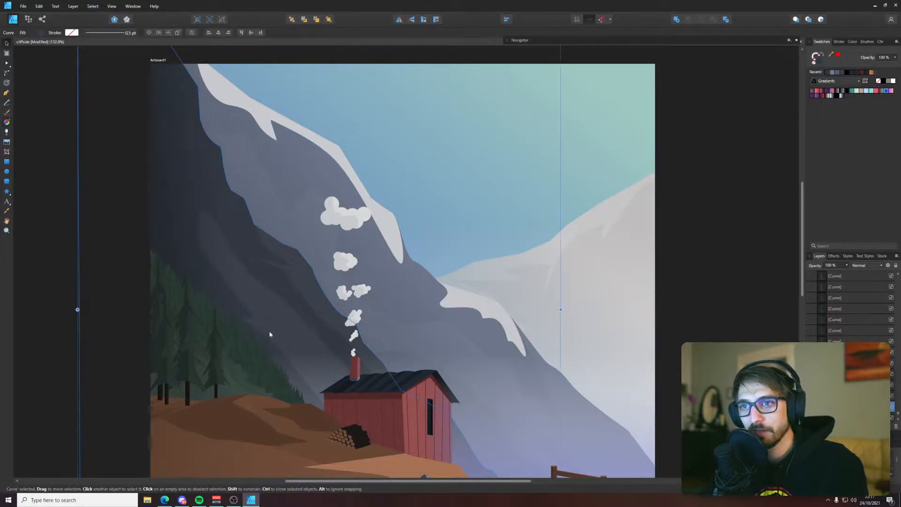
# Look through the layer stack to identify which curves belong to the mountains, the cabin and the pines
pyautogui.scroll(-2, 849, 375)
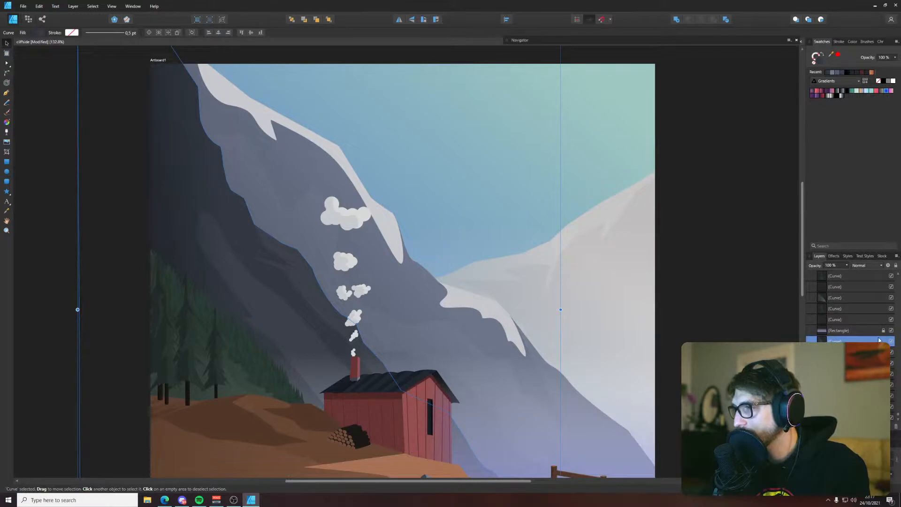
pyautogui.click(844, 363)
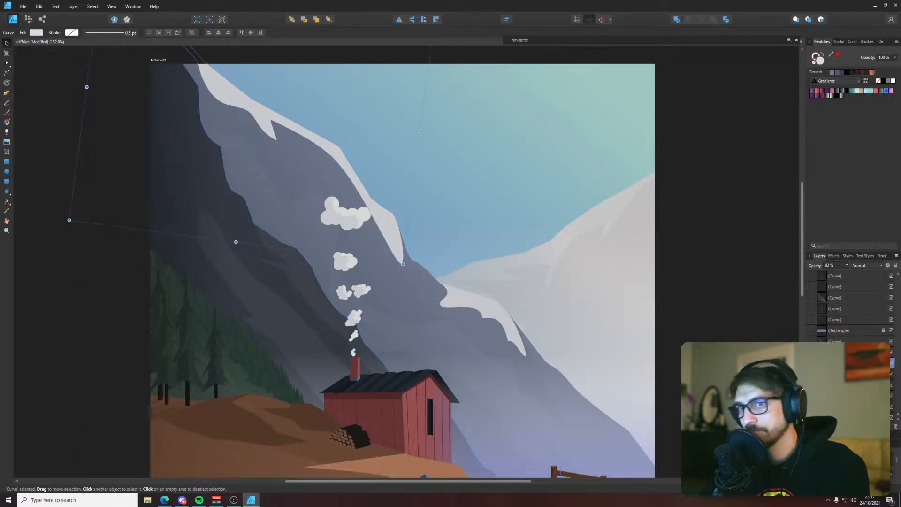
pyautogui.click(844, 374)
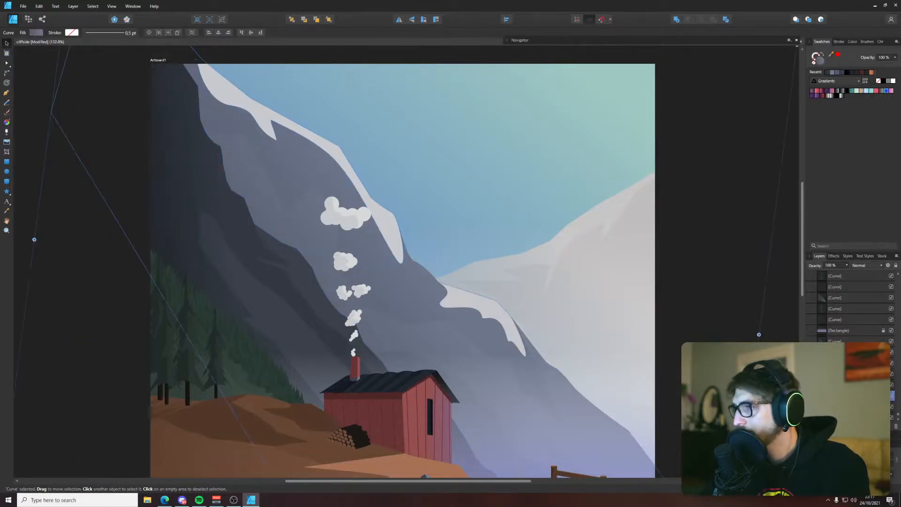
pyautogui.click(845, 385)
pyautogui.scroll(2, 844, 385)
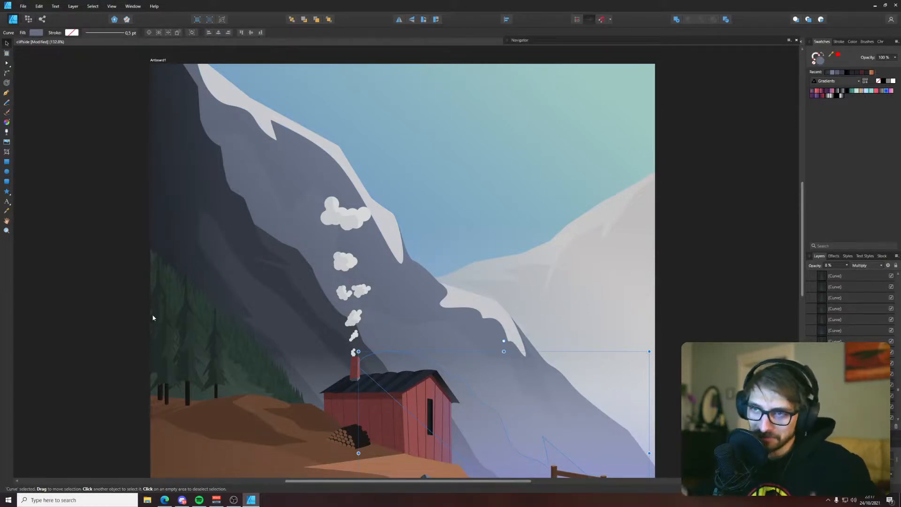
pyautogui.click(226, 342)
pyautogui.click(245, 345)
pyautogui.click(136, 328)
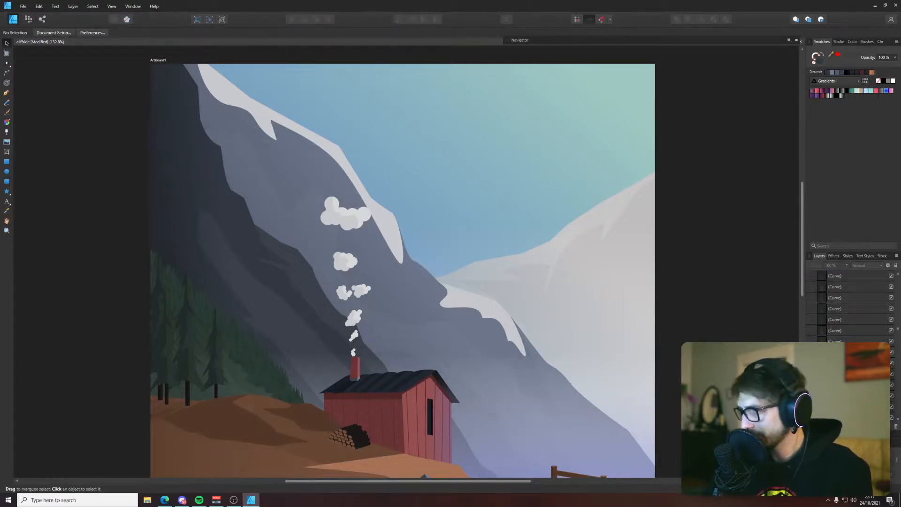
pyautogui.click(849, 331)
pyautogui.click(849, 341)
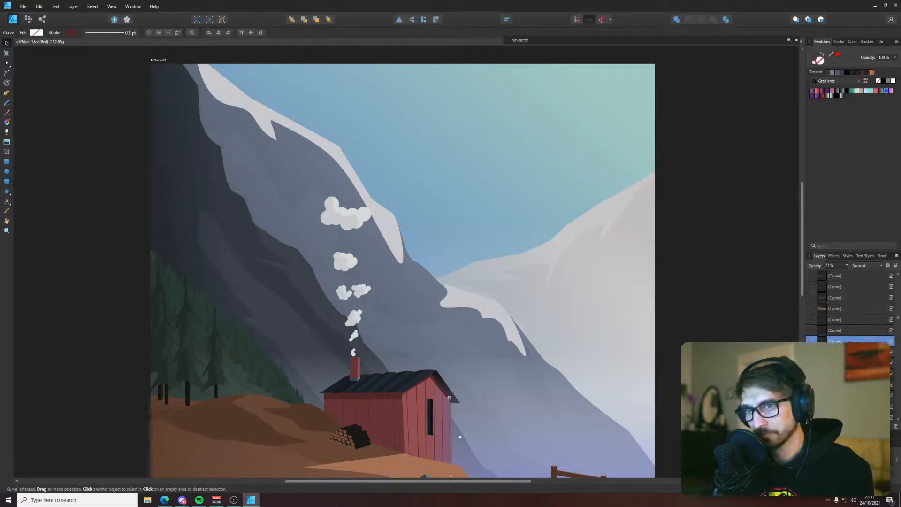
pyautogui.click(849, 351)
pyautogui.scroll(-3, 850, 351)
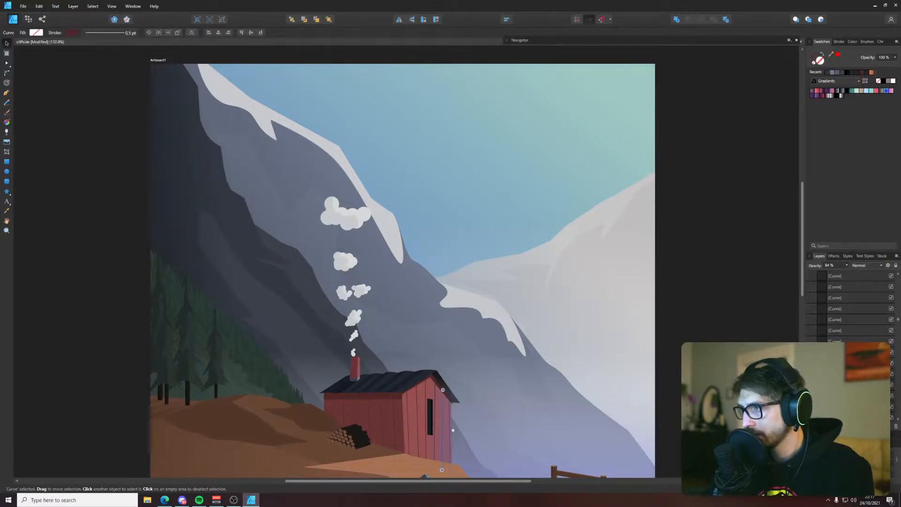
# Group the full range of pine tree curves on the hillside and test the group by shifting it slightly
pyautogui.click(849, 370)
pyautogui.scroll(-3, 849, 371)
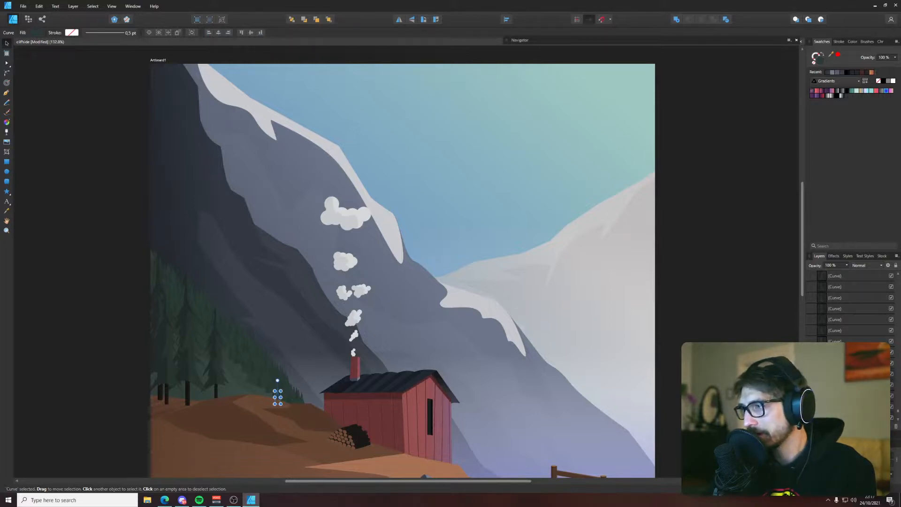
pyautogui.keyDown('shift'); pyautogui.click(841, 299); pyautogui.keyUp('shift')
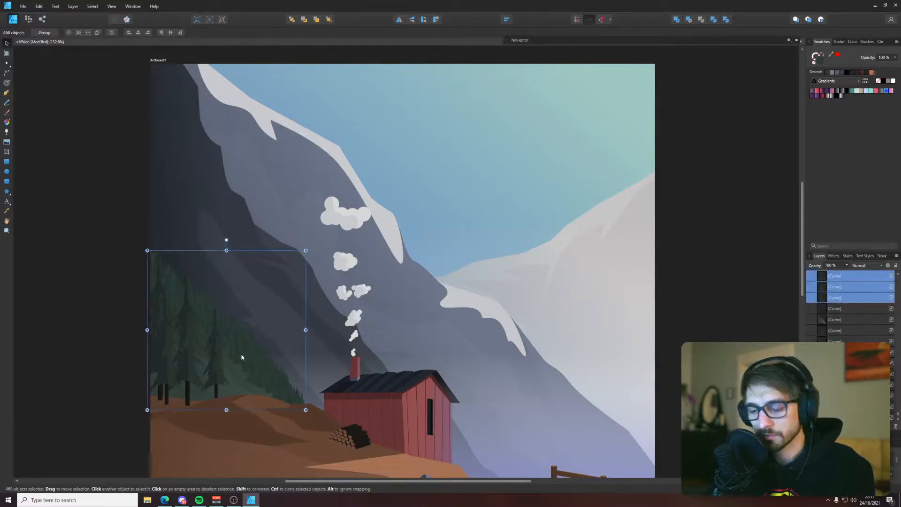
pyautogui.hotkey('ctrl', 'g')
pyautogui.moveTo(251, 356)
pyautogui.mouseDown()
pyautogui.moveTo(260, 347)
pyautogui.moveTo(254, 339)
pyautogui.moveTo(252, 347)
pyautogui.mouseUp()
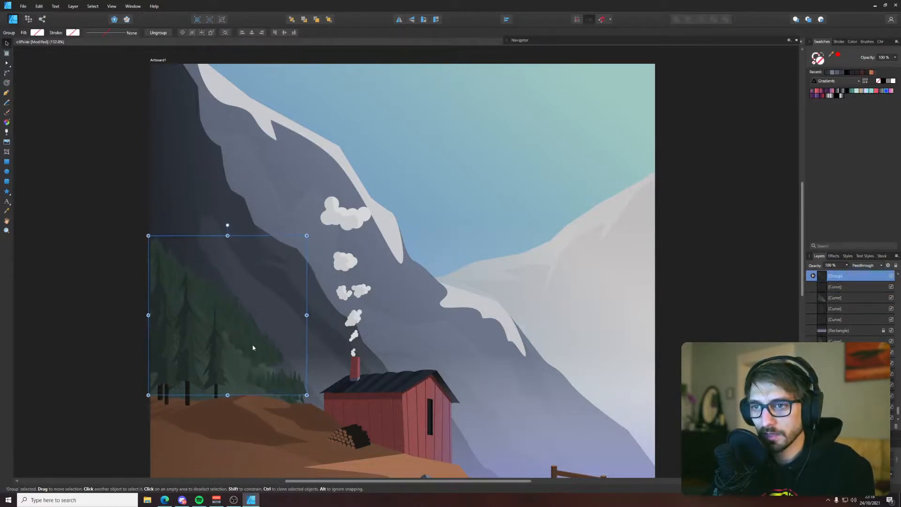
# Move the leftover small pine curve beside the cabin into the pine tree group
pyautogui.click(845, 309)
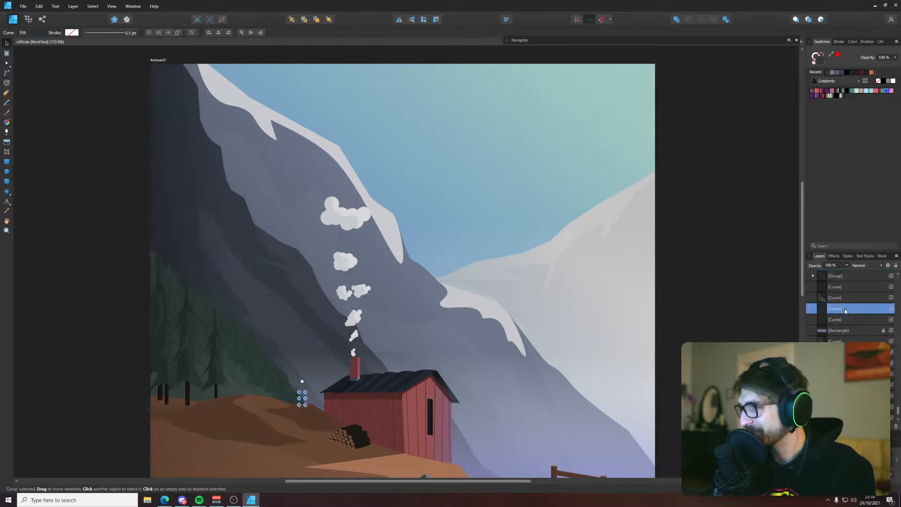
pyautogui.moveTo(844, 310); pyautogui.dragTo(832, 323)
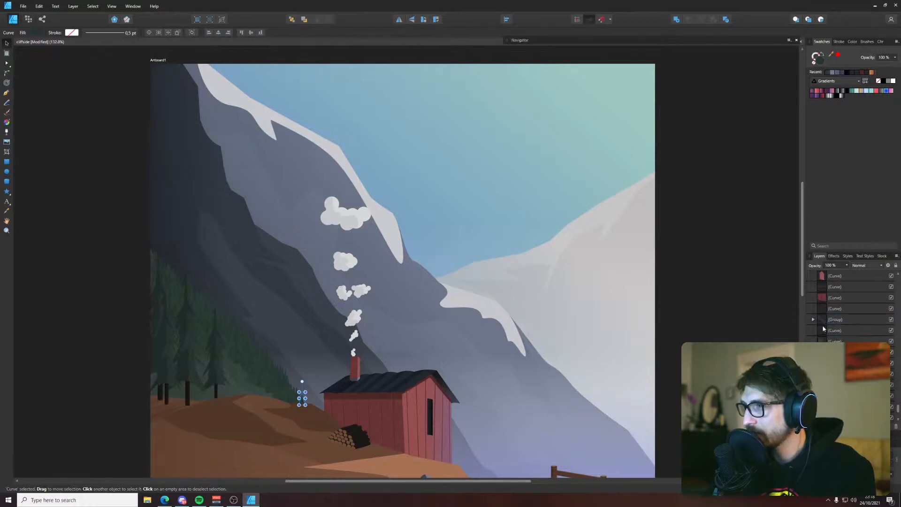
pyautogui.scroll(5, 840, 347)
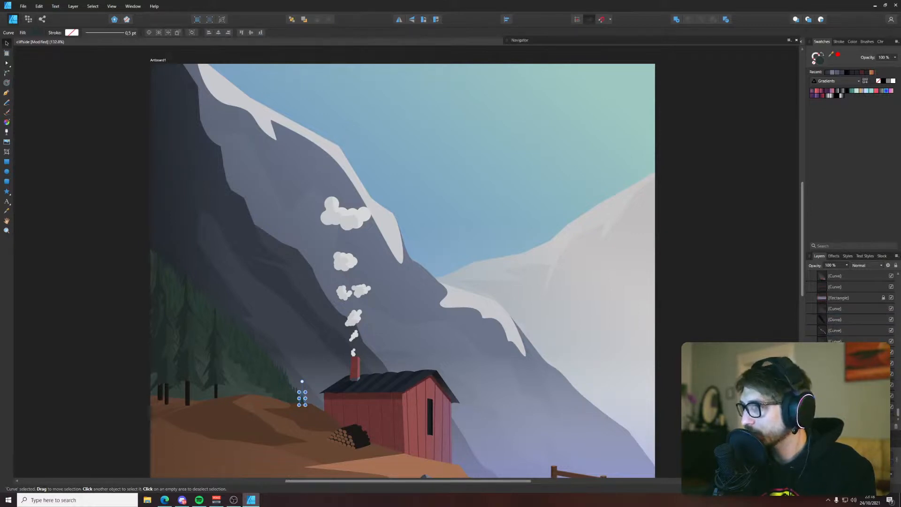
pyautogui.scroll(9, 840, 333)
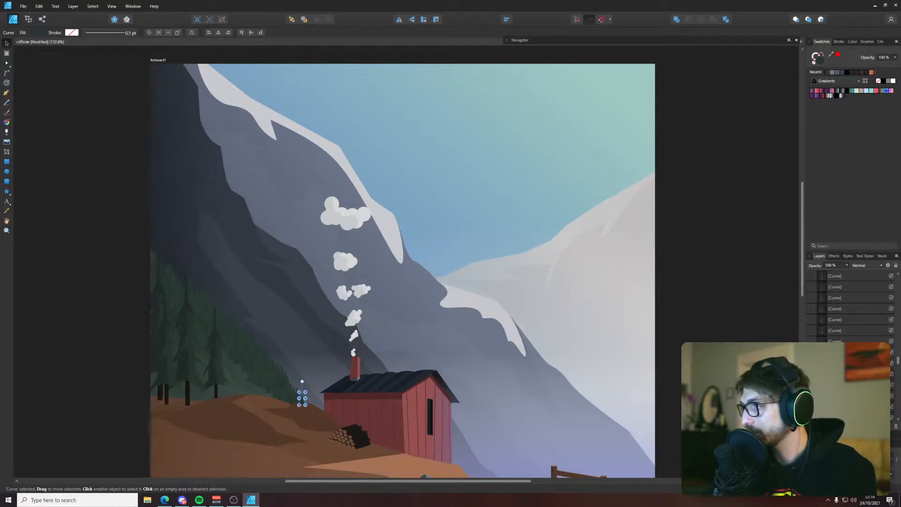
# Group the remaining small pine curves on the slope near the cabin and place them in the pine tree group
pyautogui.click(283, 373)
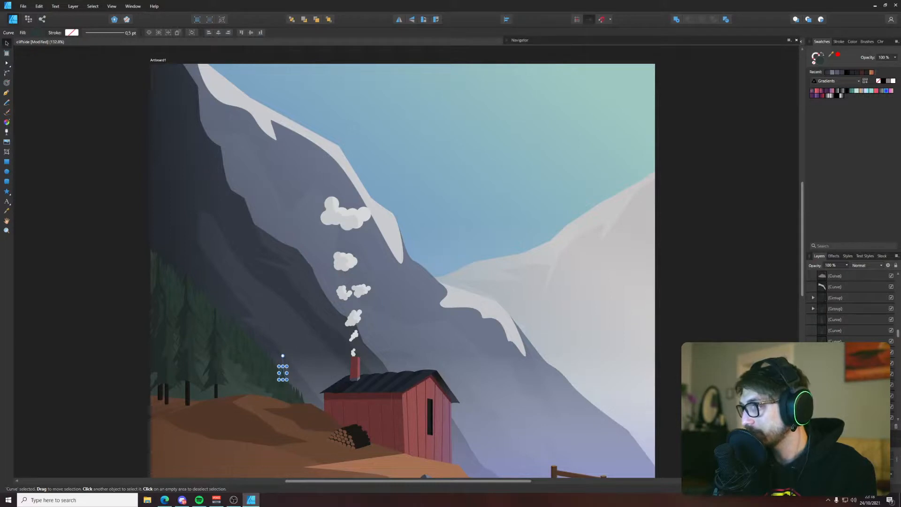
pyautogui.keyDown('shift'); pyautogui.click(839, 319); pyautogui.keyUp('shift')
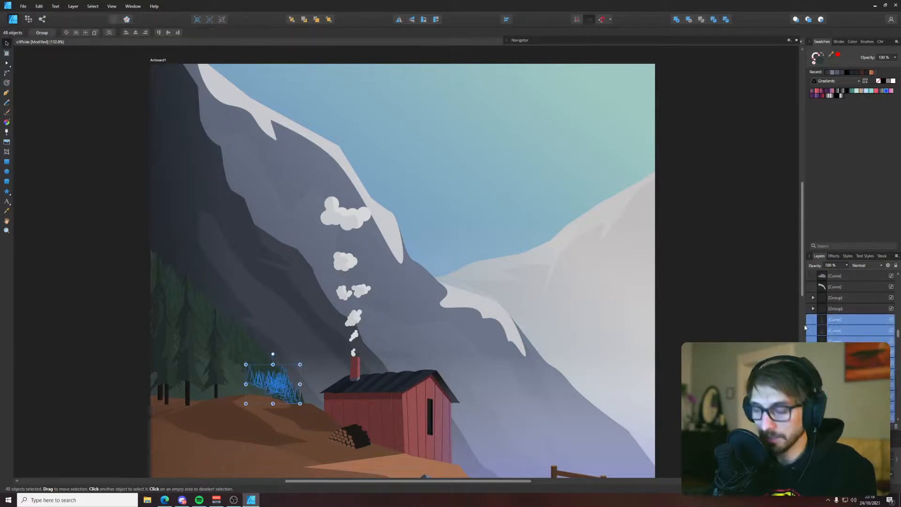
pyautogui.hotkey('ctrl', 'g')
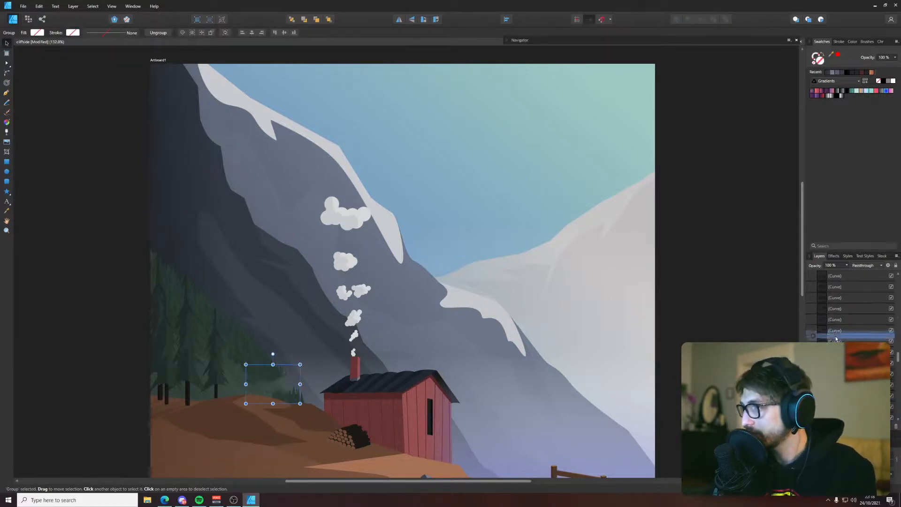
pyautogui.moveTo(836, 363); pyautogui.dragTo(827, 288)
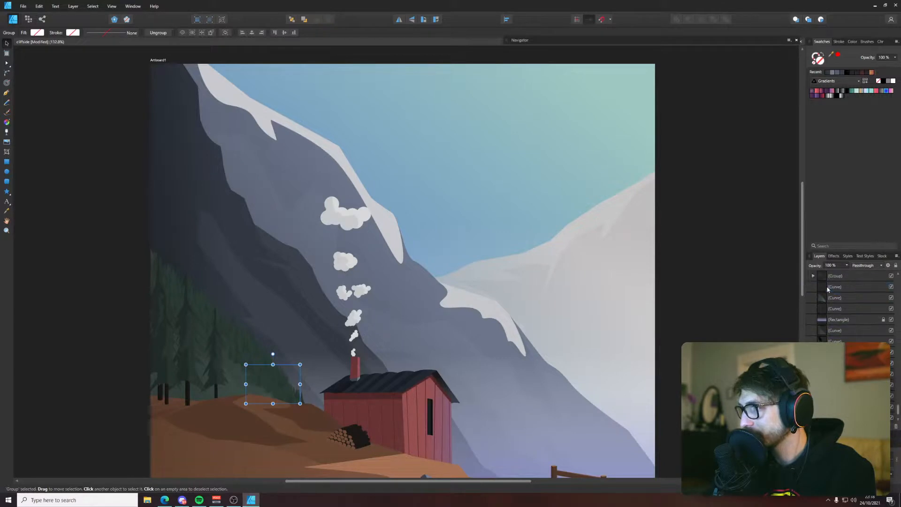
# Hide and reshow the pine tree group to check which trees it contains, and inspect the layers beneath it
pyautogui.click(840, 276)
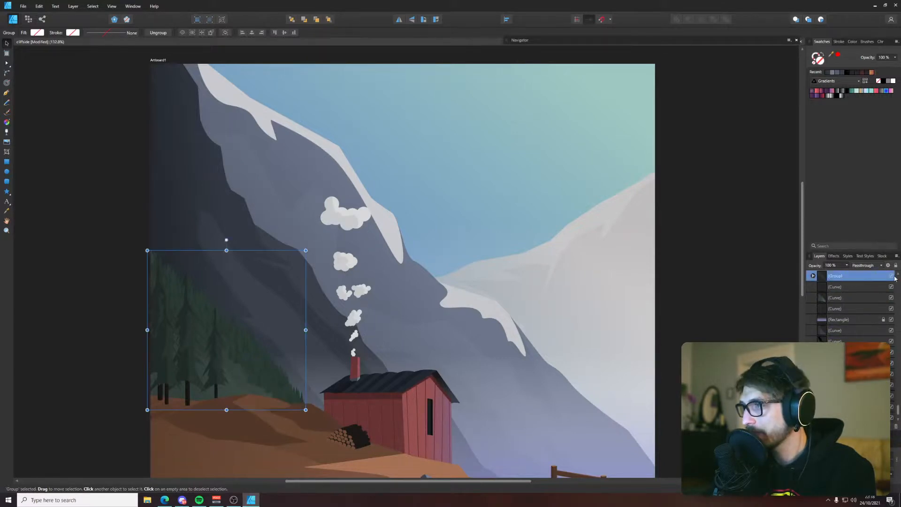
pyautogui.click(893, 276)
pyautogui.click(893, 276)
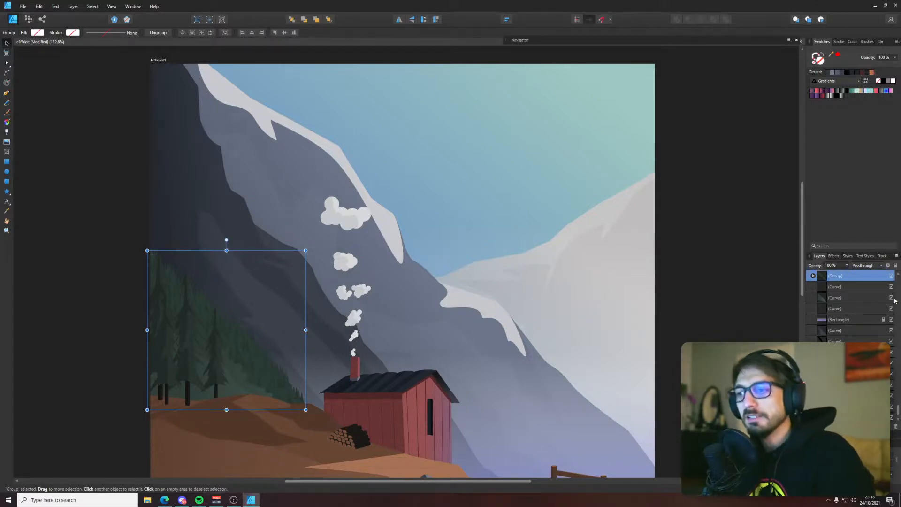
pyautogui.scroll(-1, 895, 301)
pyautogui.scroll(-1, 460, 275)
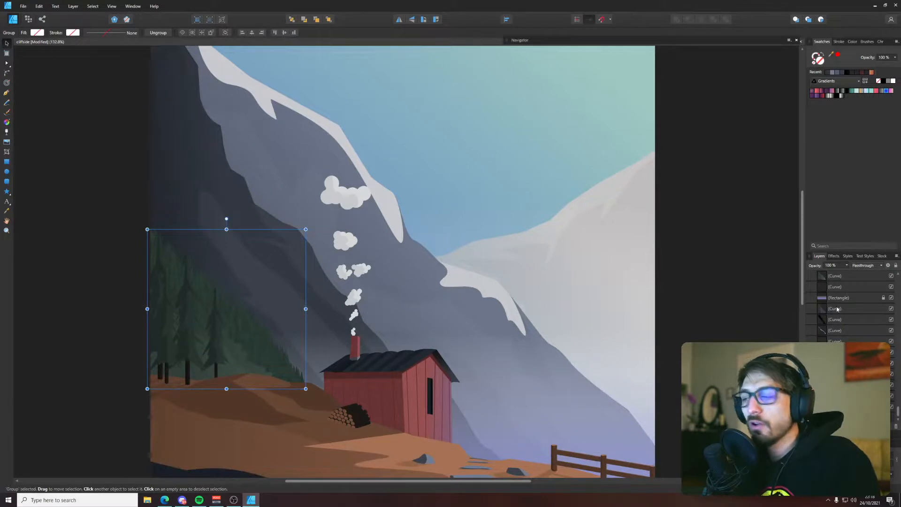
# Add a linear Gradient Overlay effect to the pine tree group and set its angle to 315°
pyautogui.scroll(-1, 845, 303)
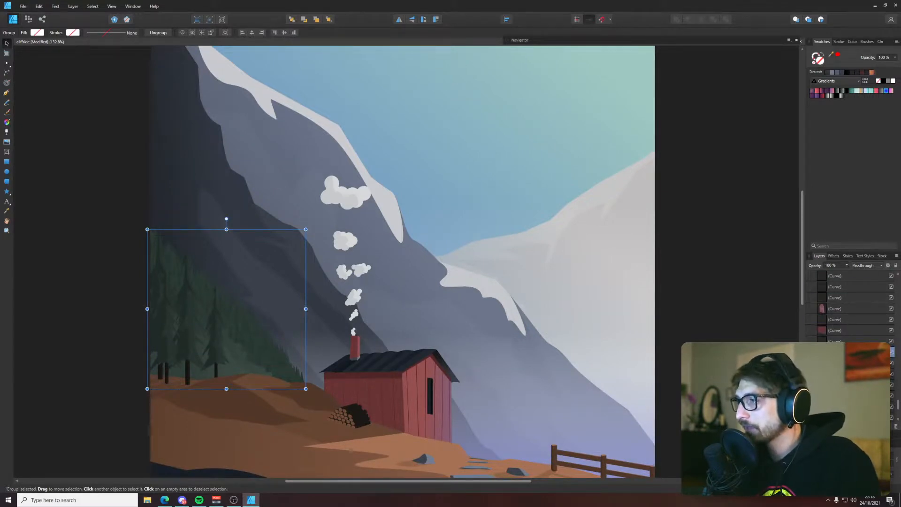
pyautogui.click(856, 426)
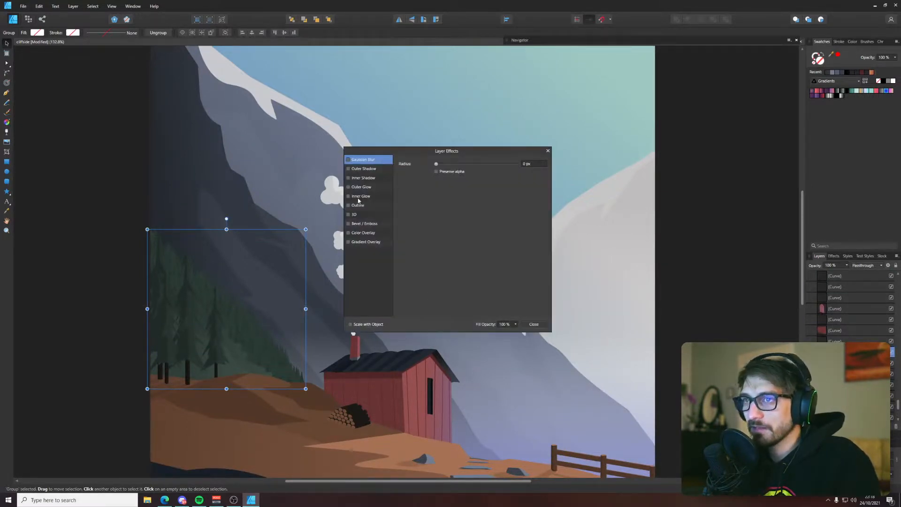
pyautogui.scroll(5, 221, 303)
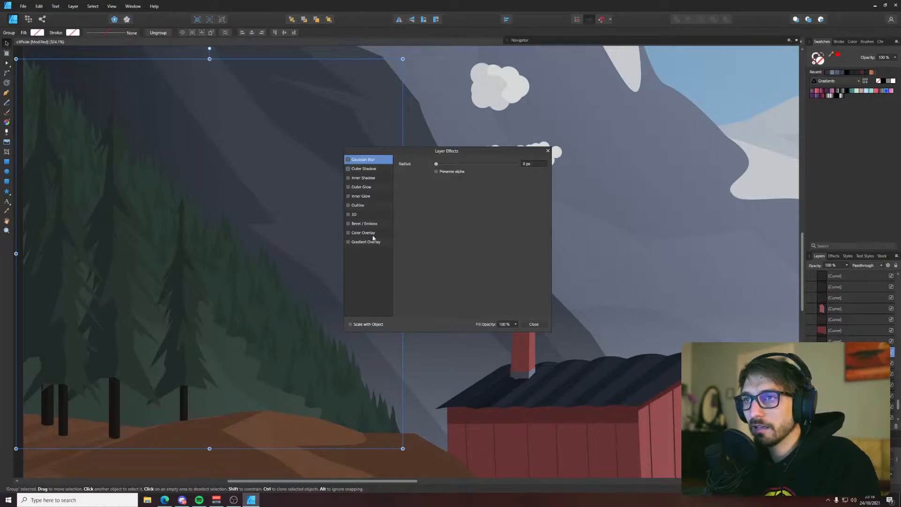
pyautogui.click(348, 242)
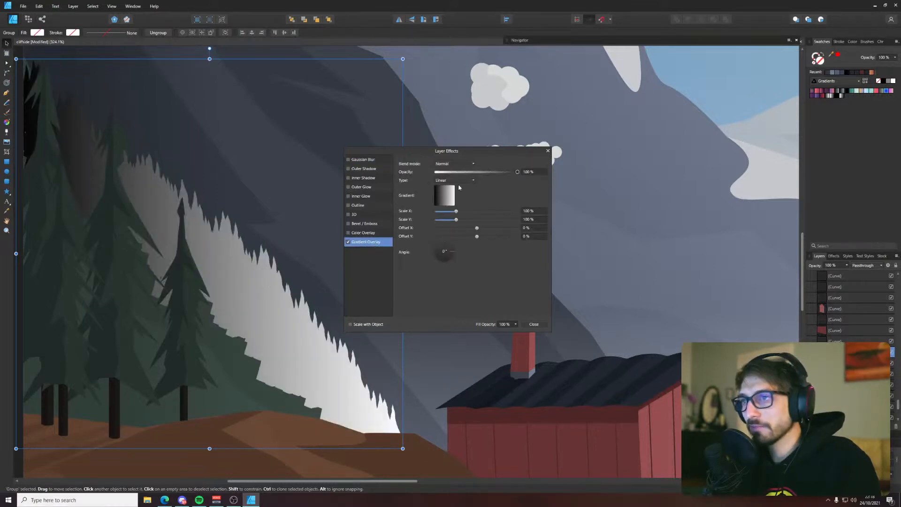
pyautogui.moveTo(446, 255)
pyautogui.mouseDown()
pyautogui.moveTo(453, 260)
pyautogui.moveTo(437, 249)
pyautogui.mouseUp()
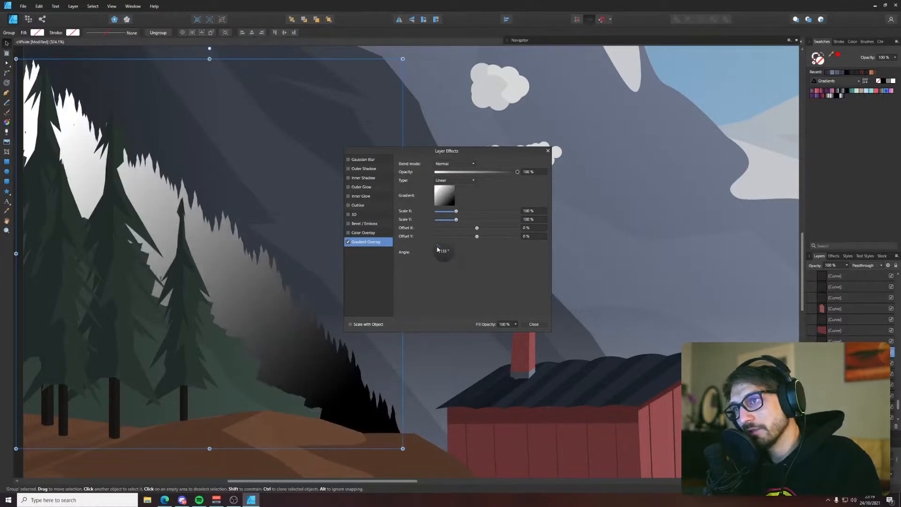
pyautogui.click(451, 260)
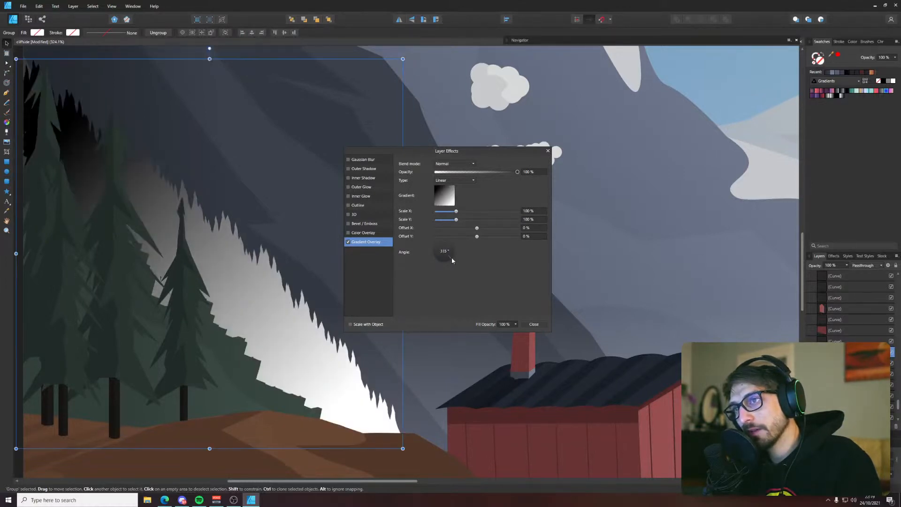
# Lower the gradient overlay's opacity to 26%, preview the blend modes on the trees and set the mode to Multiply
pyautogui.click(473, 181)
pyautogui.click(503, 174)
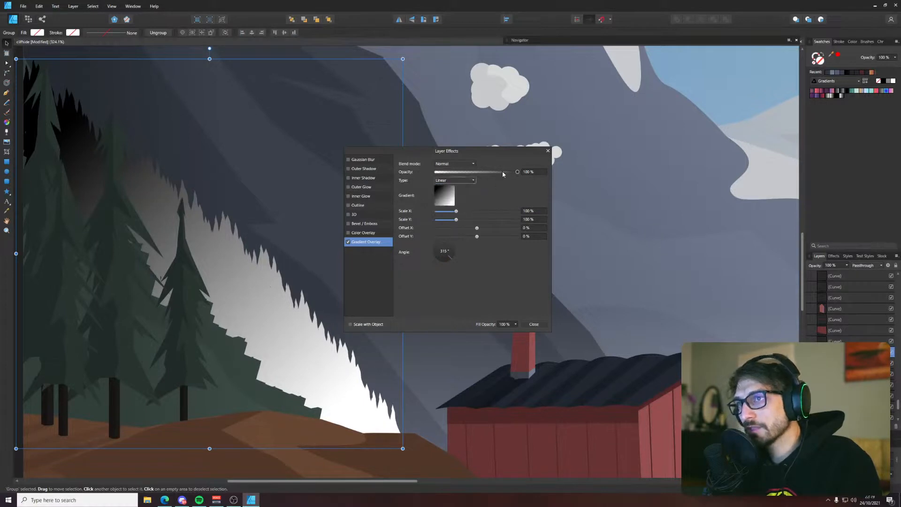
pyautogui.moveTo(517, 174); pyautogui.dragTo(456, 174)
pyautogui.click(453, 164)
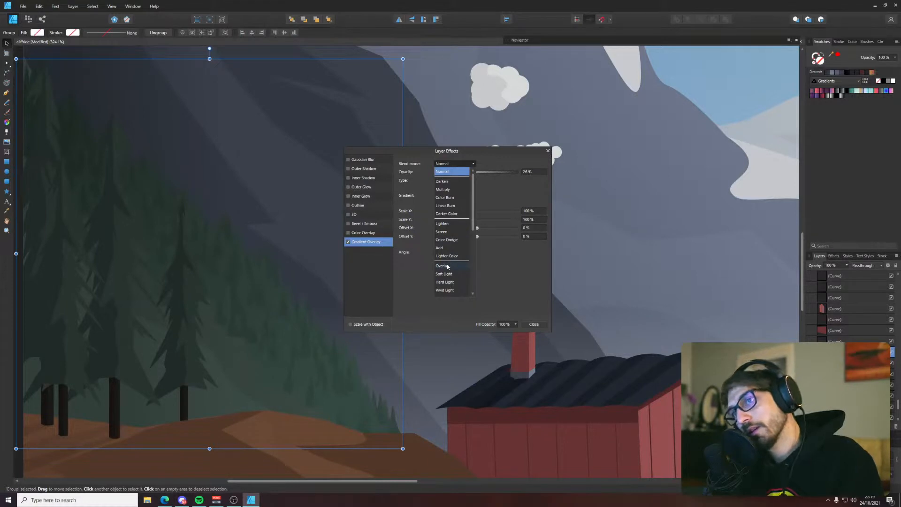
pyautogui.scroll(-5, 453, 282)
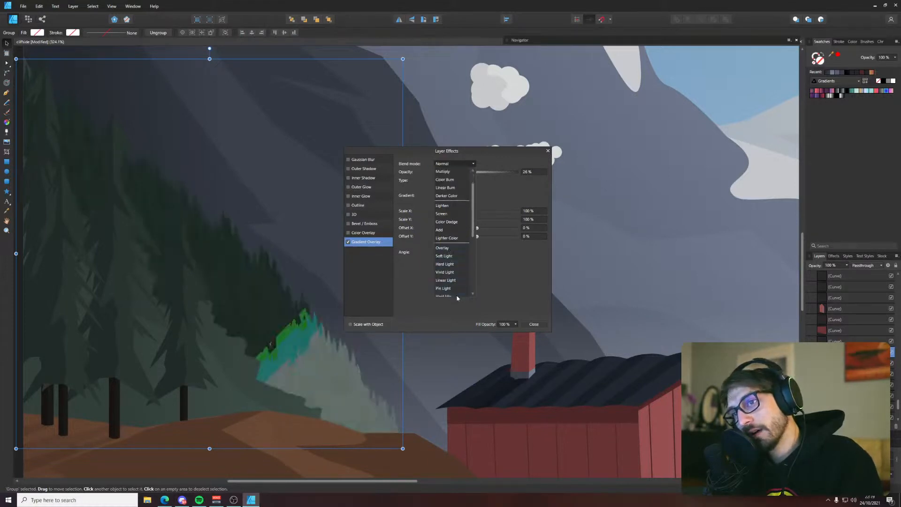
pyautogui.scroll(-1, 451, 284)
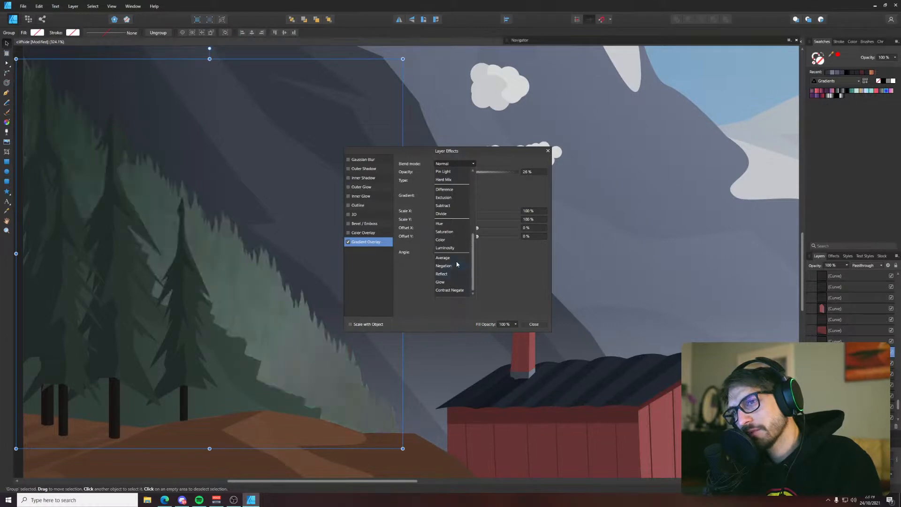
pyautogui.scroll(8, 457, 258)
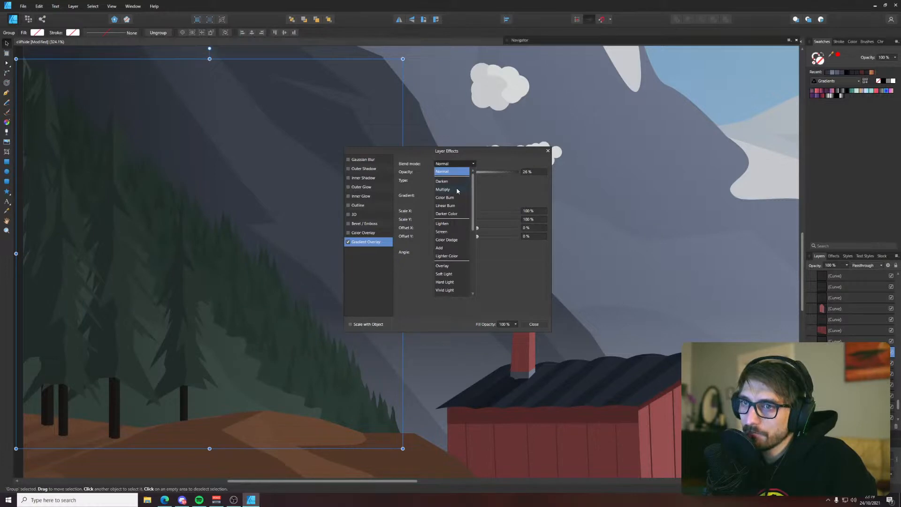
pyautogui.click(458, 191)
# Readjust the Multiply overlay's opacity for a subtler darkening of the pines, close the layer effects and deselect the group
pyautogui.moveTo(456, 172); pyautogui.dragTo(481, 174)
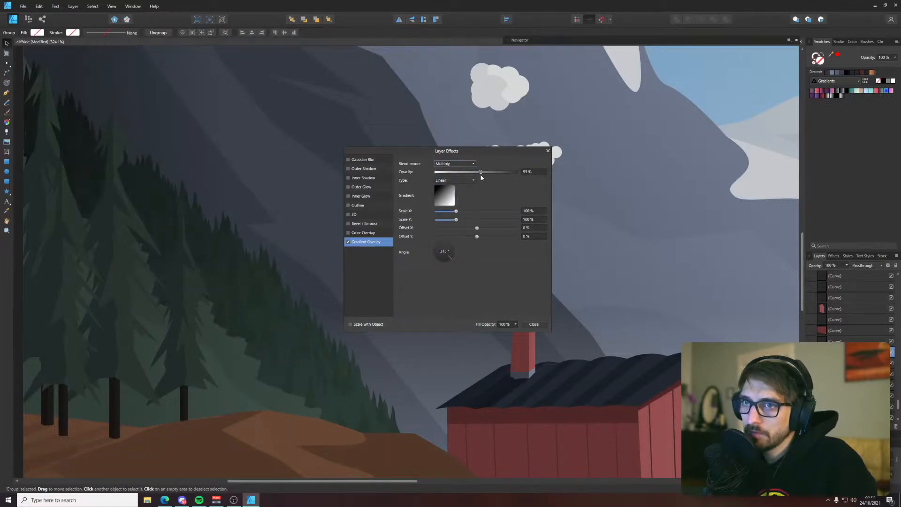
pyautogui.moveTo(465, 173)
pyautogui.mouseDown()
pyautogui.moveTo(434, 173)
pyautogui.moveTo(463, 176)
pyautogui.mouseUp()
pyautogui.scroll(-5, 268, 227)
pyautogui.click(540, 325)
pyautogui.click(661, 270)
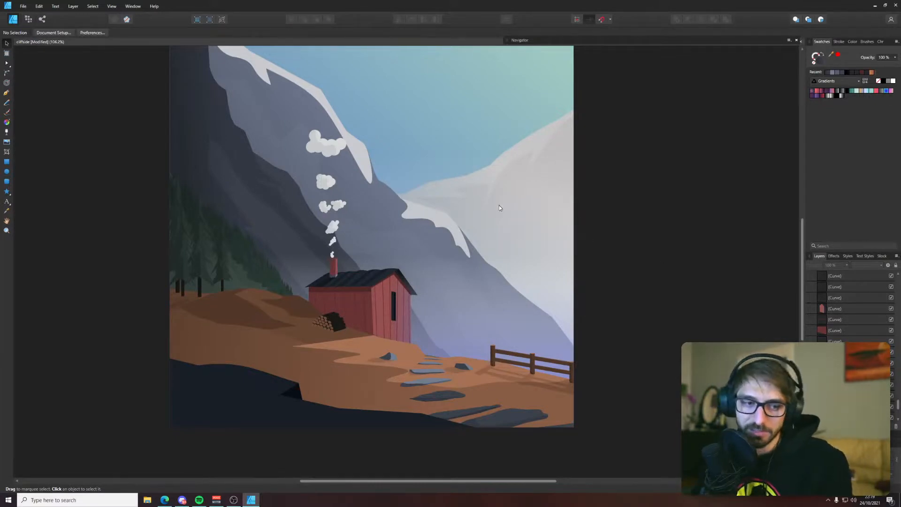
# Inspect the outline and nodes of the translucent dark curve lying over the pine slope
pyautogui.scroll(3, 220, 276)
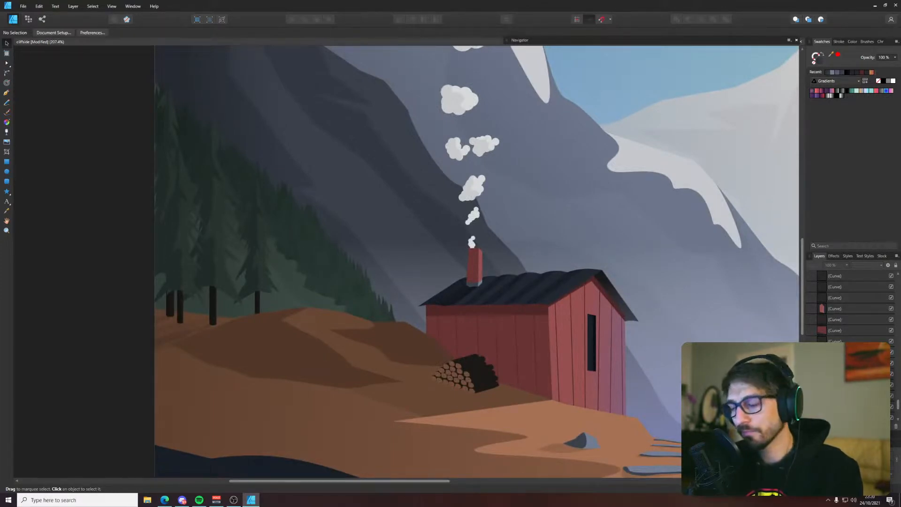
pyautogui.click(307, 282)
pyautogui.press('p')
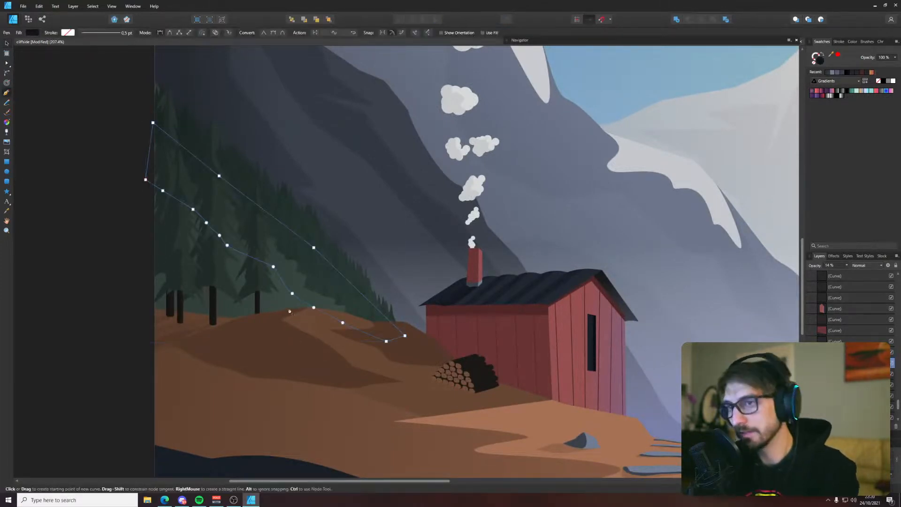
pyautogui.scroll(2, 336, 302)
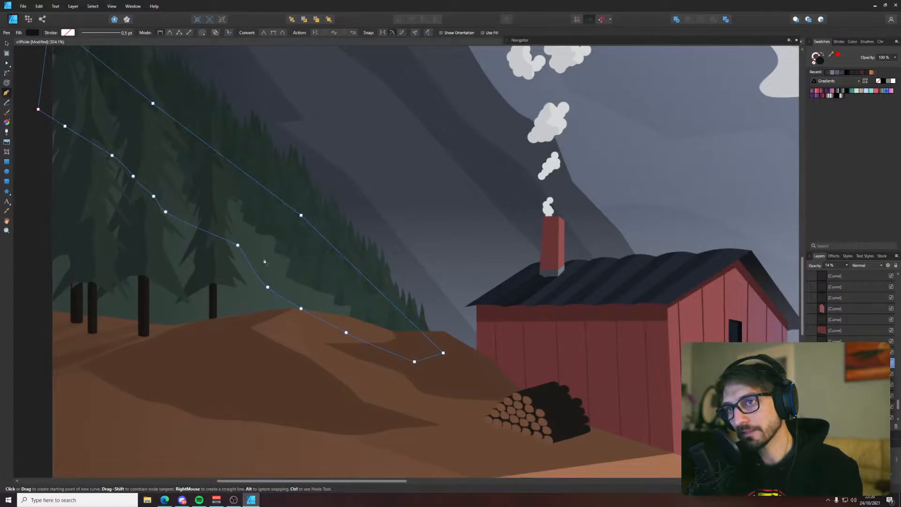
pyautogui.press('v')
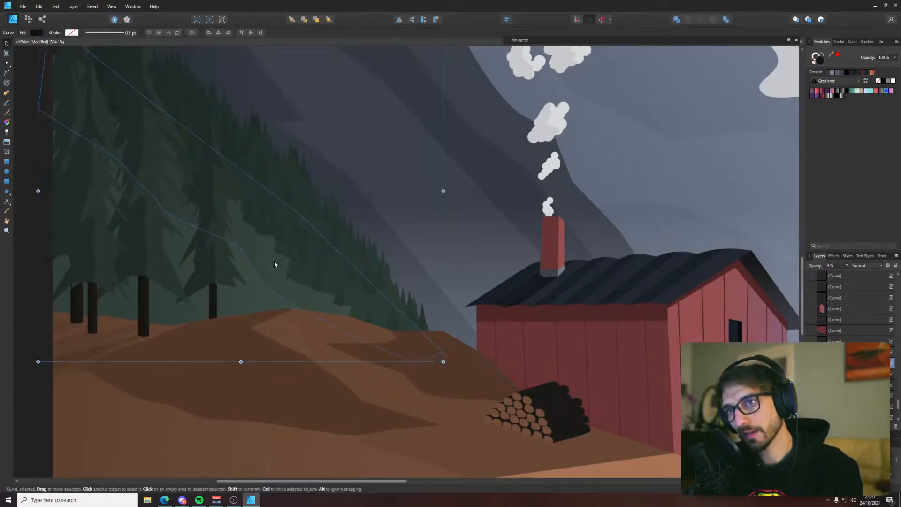
pyautogui.scroll(-5, 256, 258)
pyautogui.hotkey('ctrl', 'd')
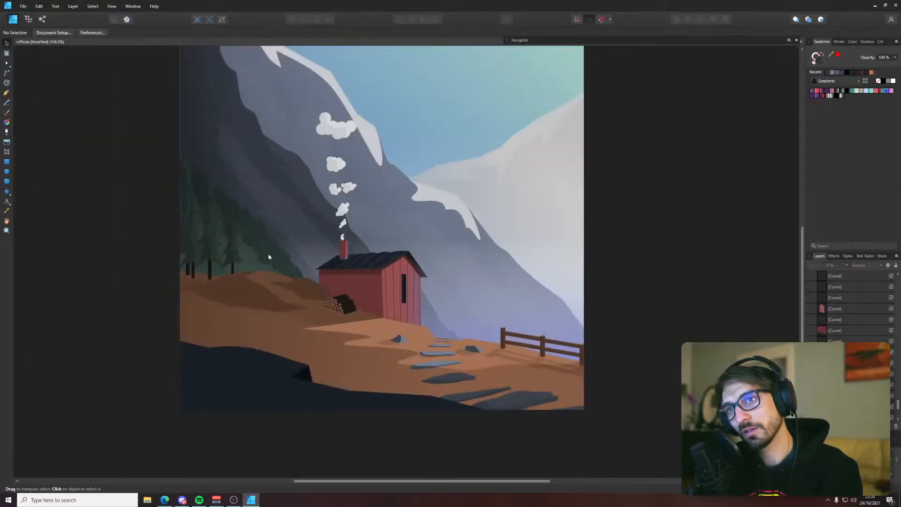
# Move the translucent dark shading curve slightly down and to the left over the pine slope
pyautogui.scroll(5, 249, 258)
pyautogui.click(260, 263)
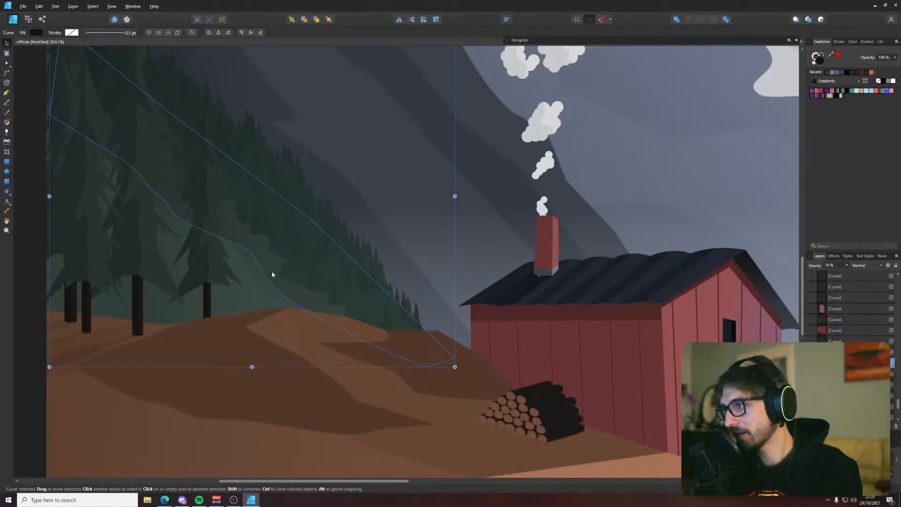
pyautogui.moveTo(272, 275); pyautogui.dragTo(259, 289)
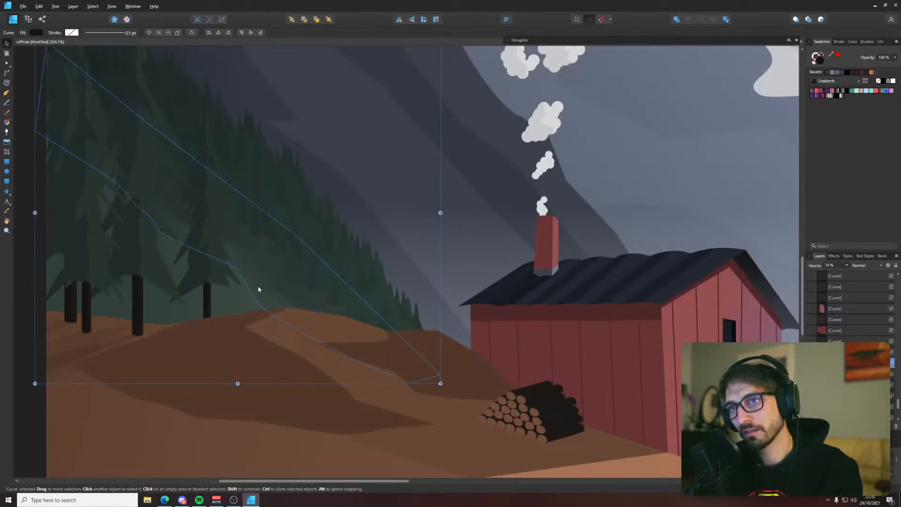
pyautogui.click(24, 259)
pyautogui.scroll(-5, 75, 265)
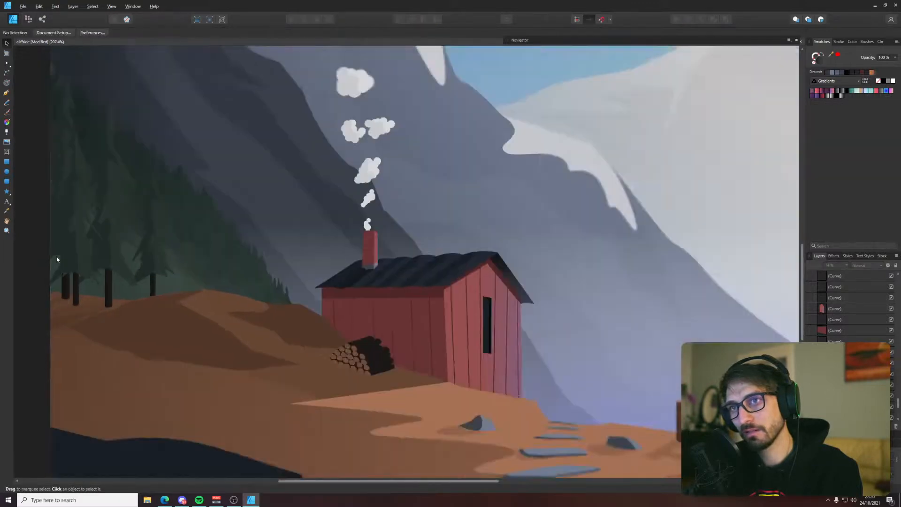
# Select the translucent shading curve again and adjust its layer opacity
pyautogui.scroll(5, 76, 266)
pyautogui.click(132, 238)
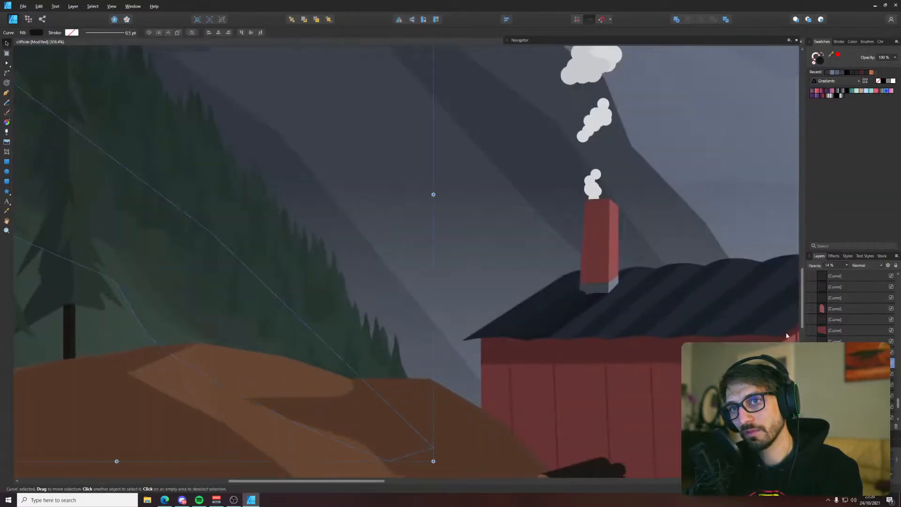
pyautogui.click(846, 266)
pyautogui.moveTo(847, 275); pyautogui.dragTo(842, 275)
# Move the second 14% opacity shading curve down and slightly right over the lower pine slope
pyautogui.click(144, 291)
pyautogui.click(156, 281)
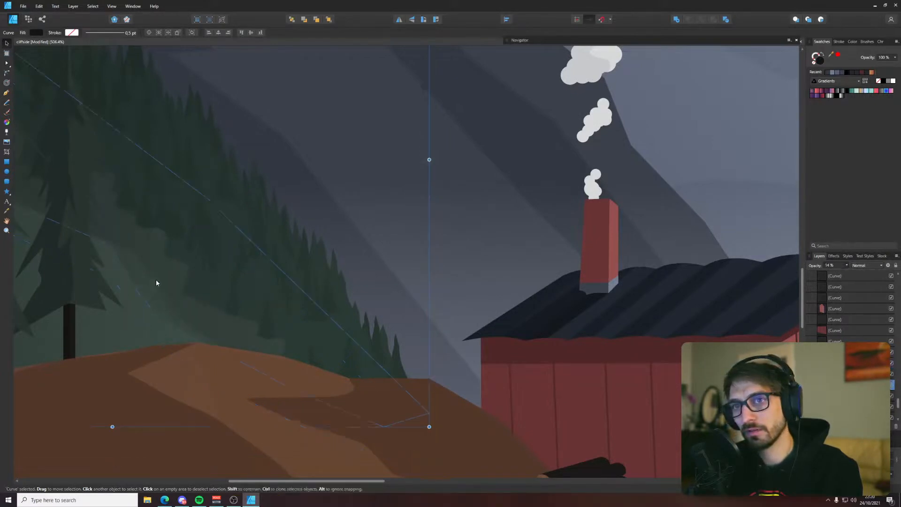
pyautogui.moveTo(147, 290); pyautogui.dragTo(165, 335)
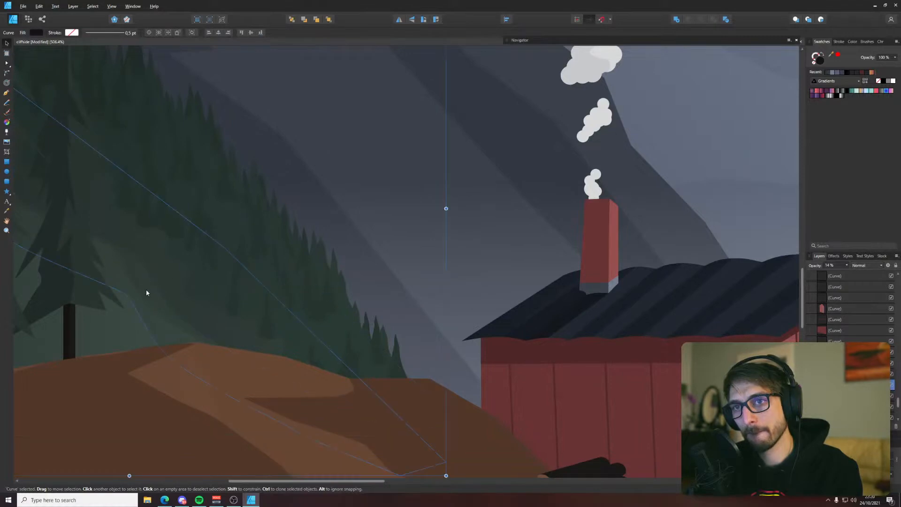
pyautogui.scroll(-5, 137, 299)
pyautogui.click(80, 272)
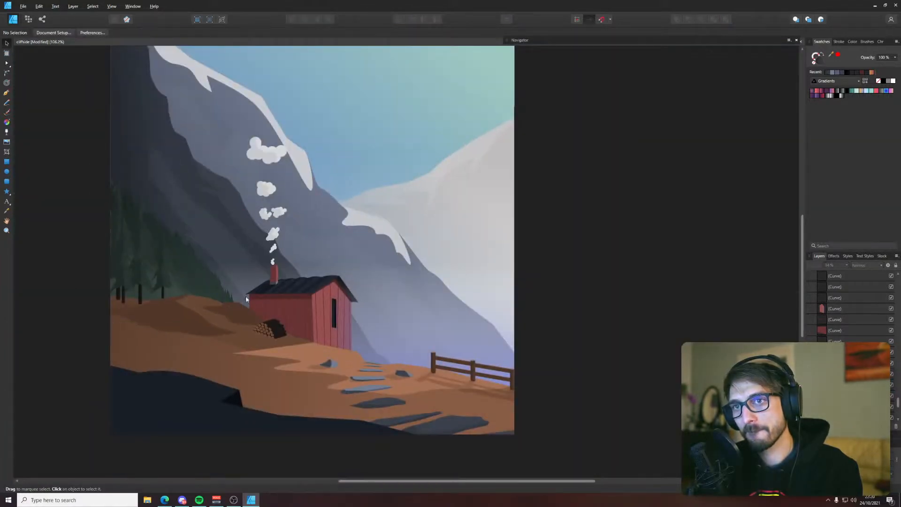
# Shift the remaining faint shading curve straight down at the foot of the pine slope
pyautogui.scroll(4, 209, 292)
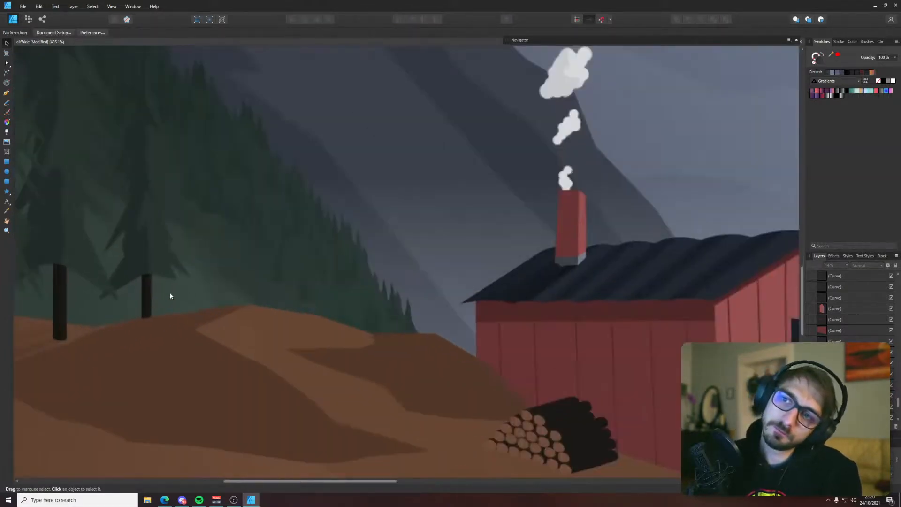
pyautogui.click(219, 294)
pyautogui.moveTo(225, 297); pyautogui.dragTo(221, 357)
pyautogui.click(464, 165)
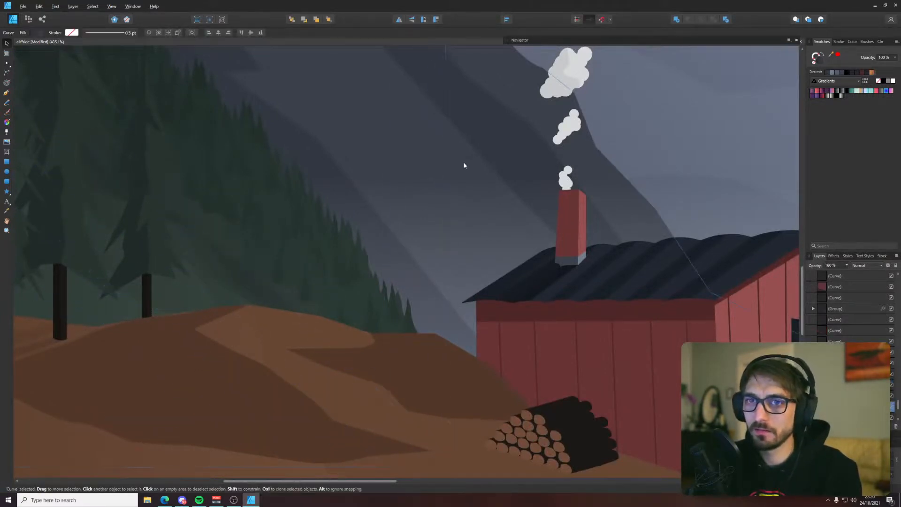
# Examine the whole artboard and then the cabin, fence and mountains up close for areas that need refining
pyautogui.scroll(-3, 463, 165)
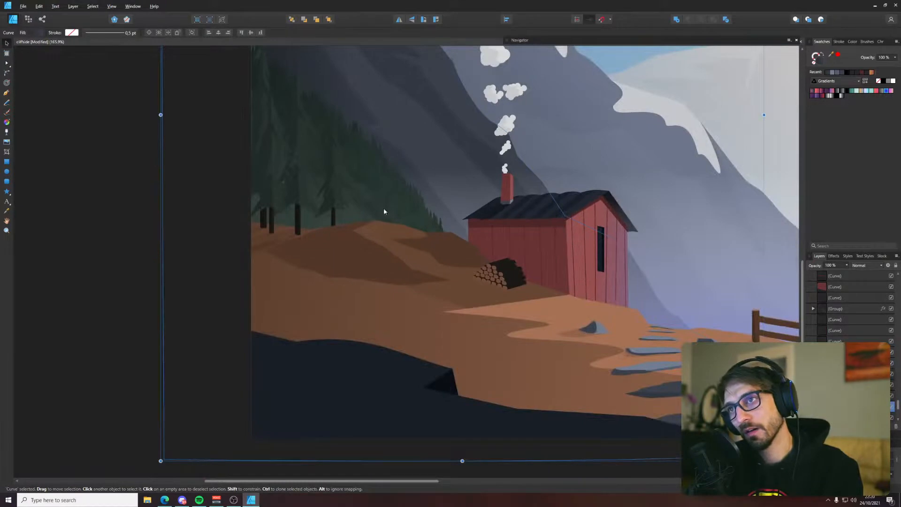
pyautogui.scroll(-3, 570, 200)
pyautogui.moveTo(601, 187); pyautogui.dragTo(401, 237)
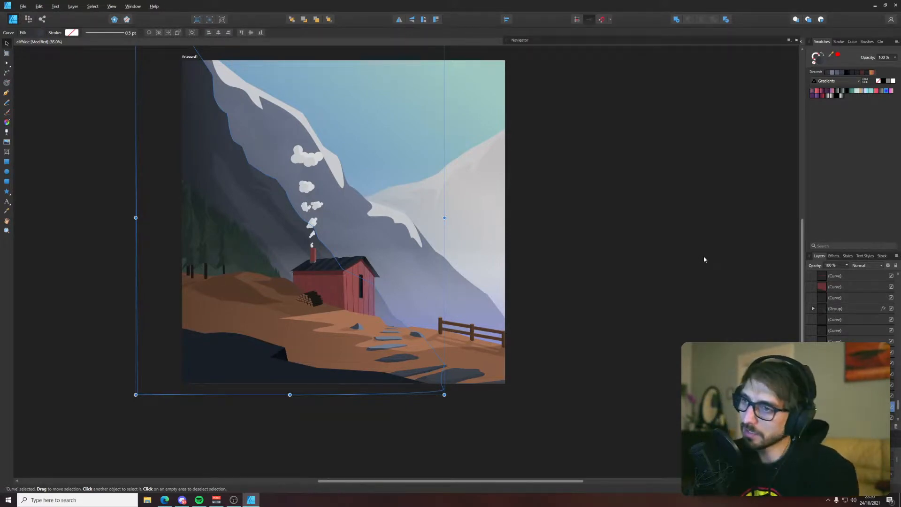
pyautogui.click(597, 202)
pyautogui.moveTo(597, 200); pyautogui.dragTo(600, 230)
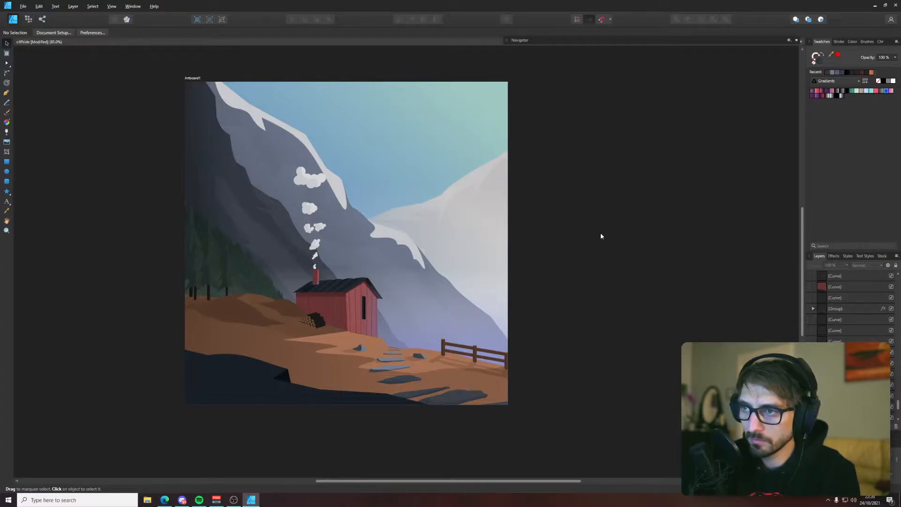
pyautogui.scroll(3, 557, 303)
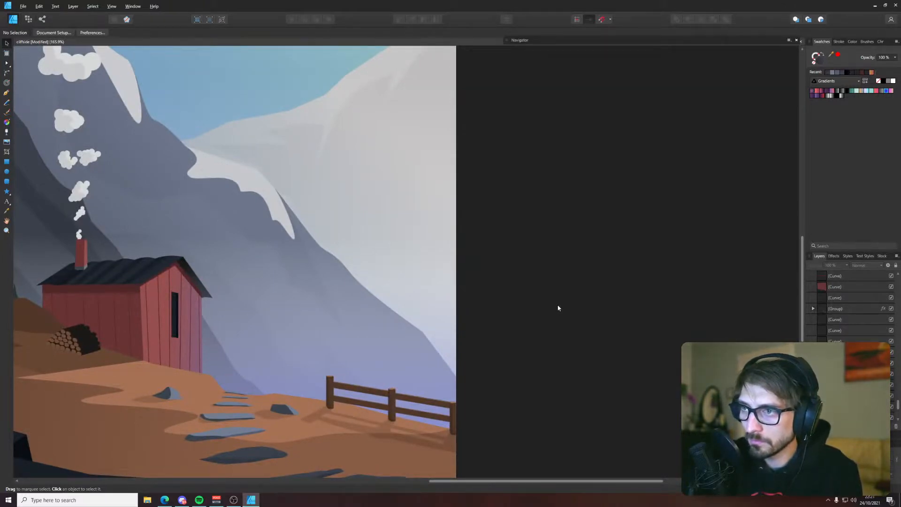
pyautogui.moveTo(574, 312); pyautogui.dragTo(686, 333)
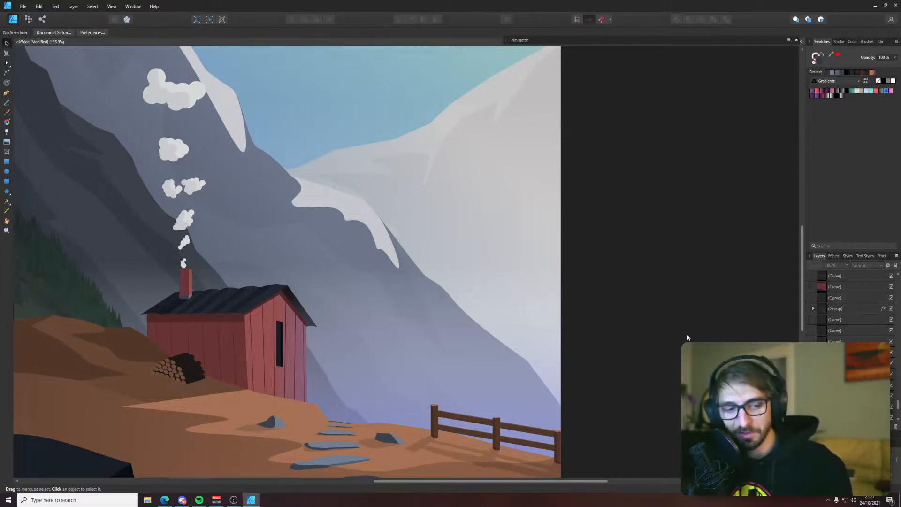
pyautogui.moveTo(401, 261); pyautogui.dragTo(444, 278)
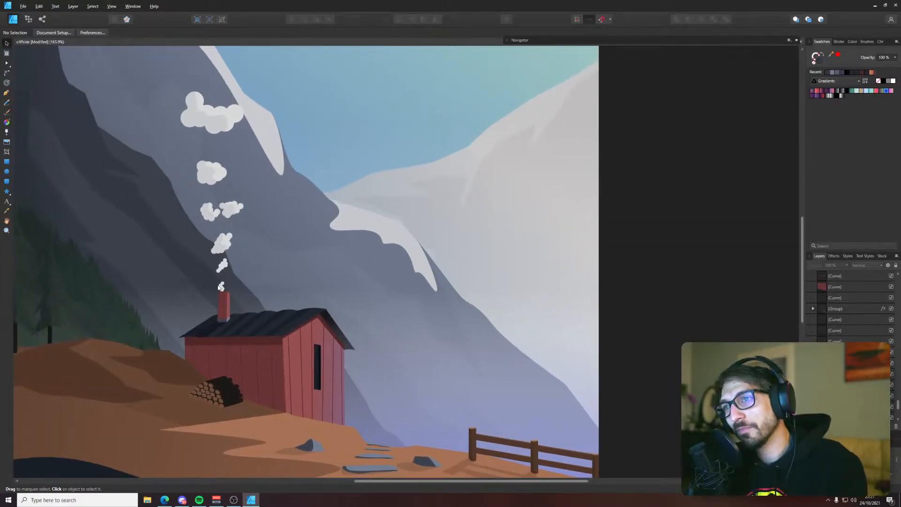
pyautogui.moveTo(161, 207); pyautogui.dragTo(415, 320)
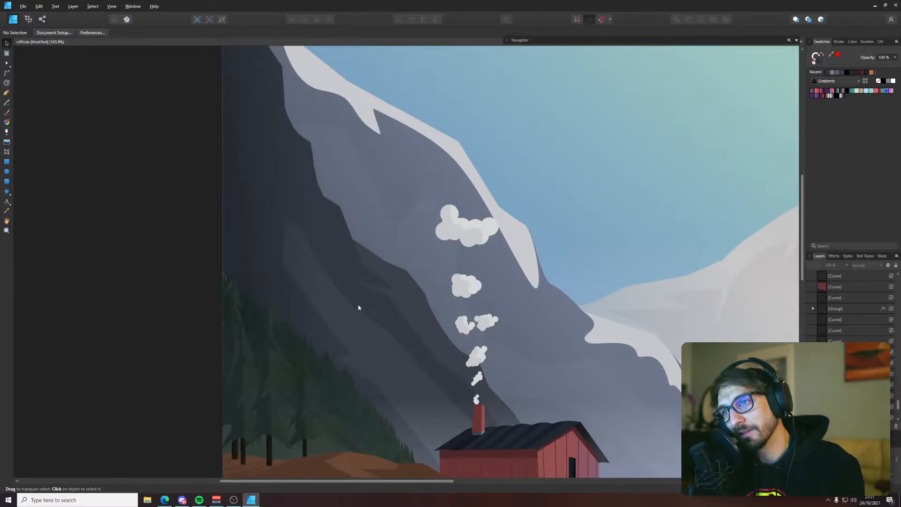
# Reshape the dark cliff's 17% Multiply shading curve, pulling its left nodes into a narrow upward spike and lowering the adjacent node
pyautogui.click(287, 254)
pyautogui.press('a')
pyautogui.click(583, 318)
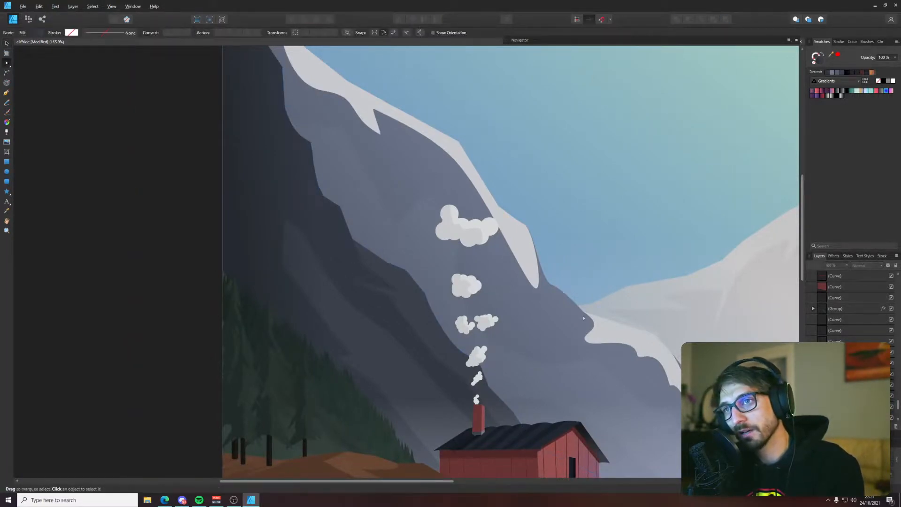
pyautogui.click(839, 374)
pyautogui.click(839, 385)
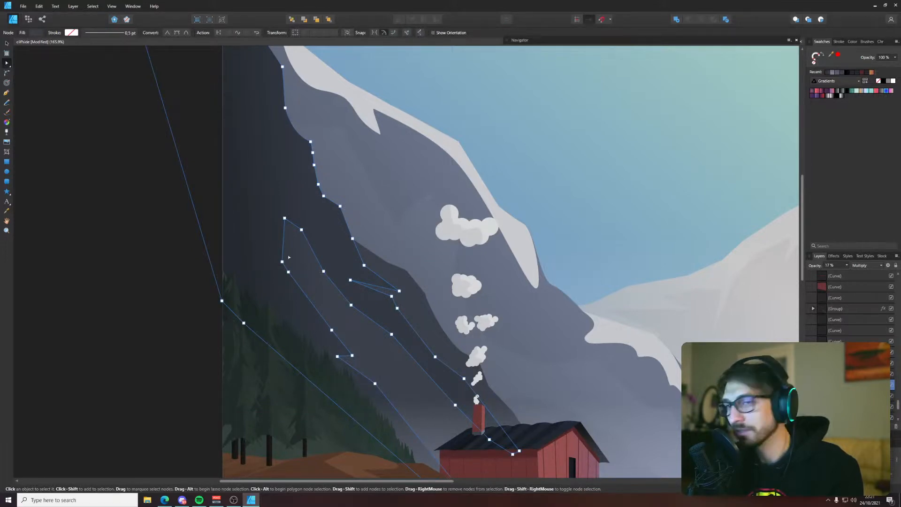
pyautogui.moveTo(282, 261); pyautogui.dragTo(293, 197)
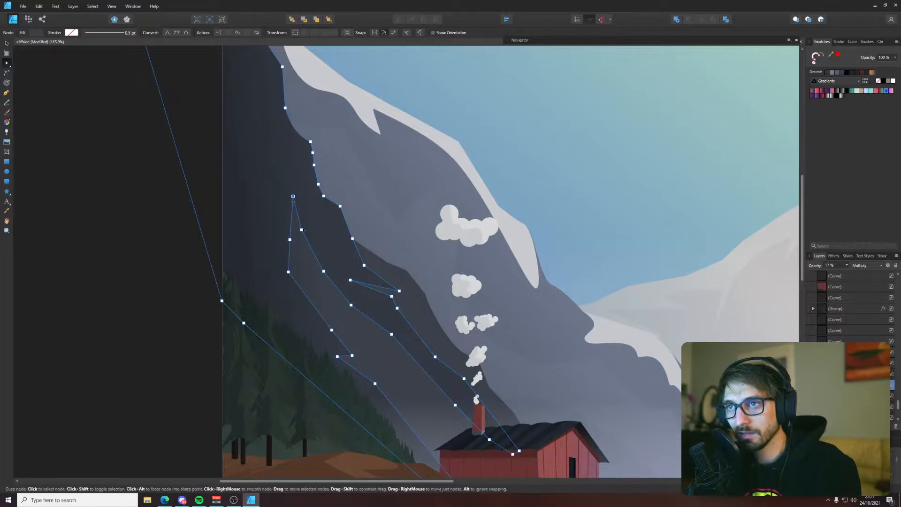
pyautogui.moveTo(301, 228); pyautogui.dragTo(299, 254)
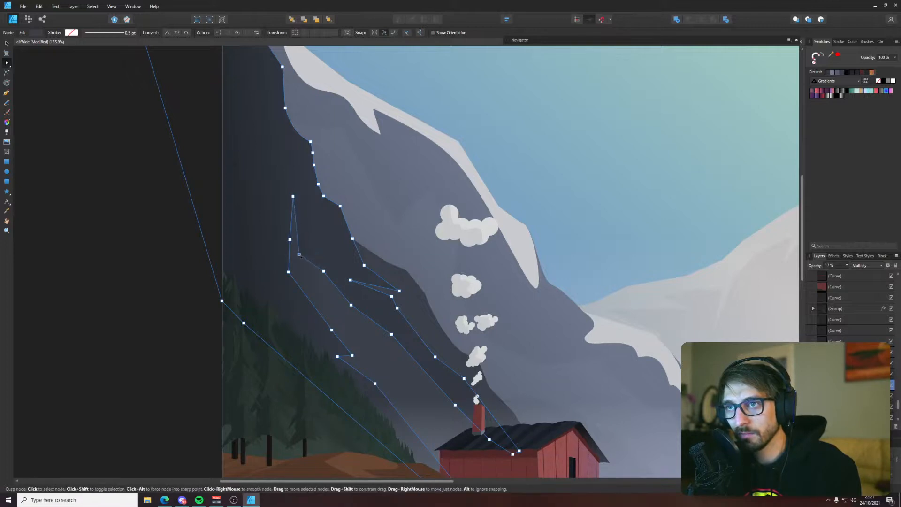
pyautogui.click(169, 241)
# Examine the dark cliff shape and its shading overlay against the wider mountain and cabin scene
pyautogui.click(323, 281)
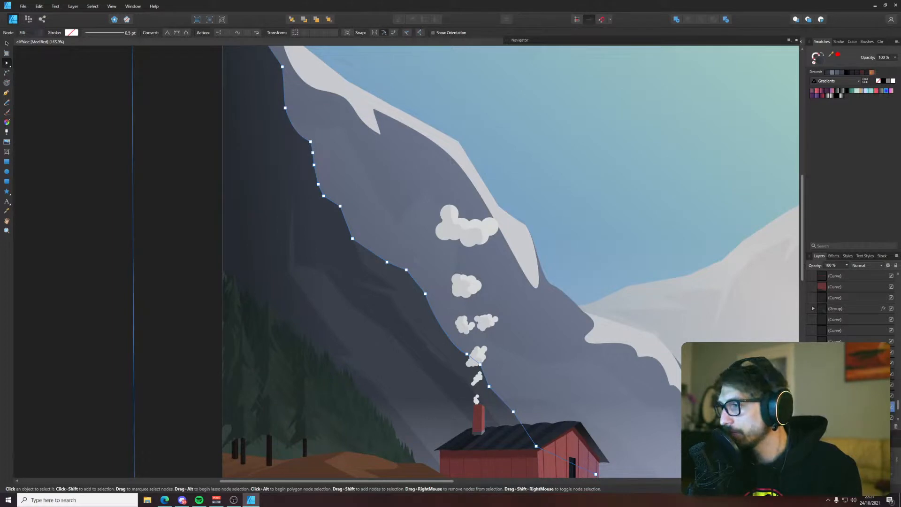
pyautogui.click(575, 332)
pyautogui.moveTo(447, 246); pyautogui.dragTo(377, 260)
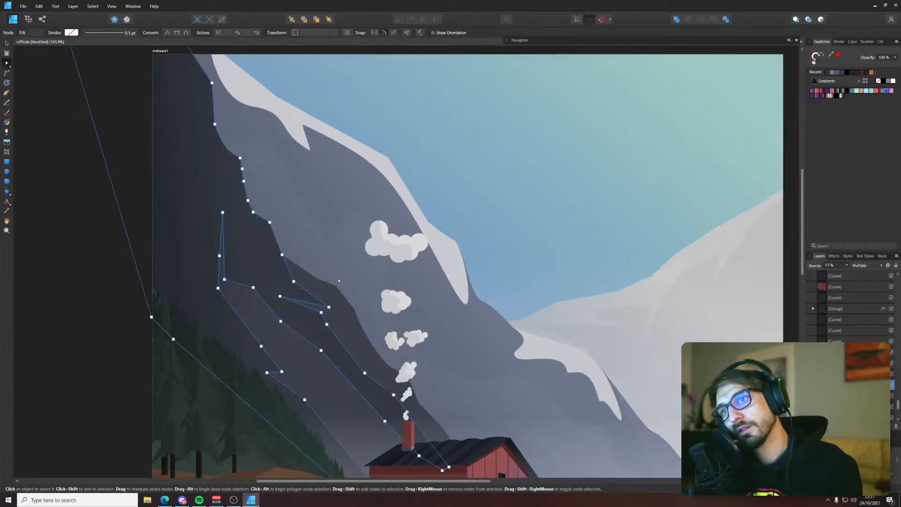
pyautogui.scroll(-2, 350, 288)
pyautogui.click(203, 257)
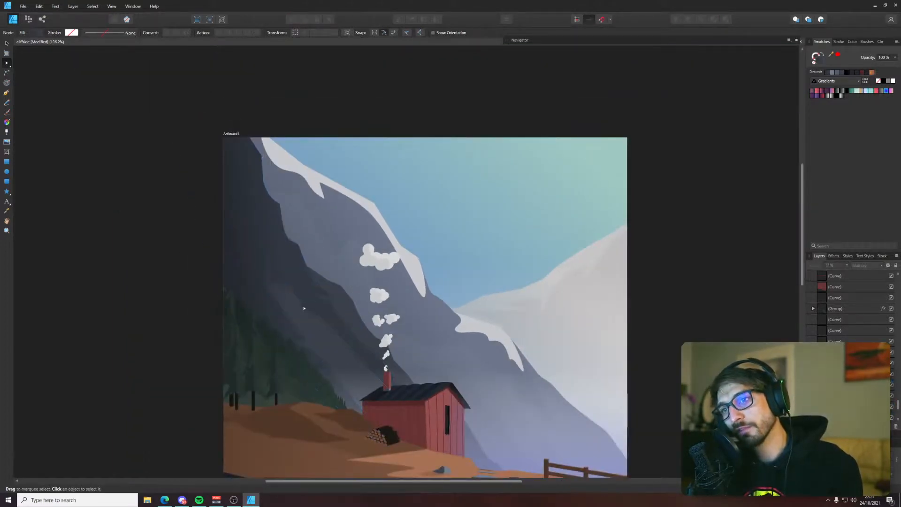
pyautogui.click(343, 359)
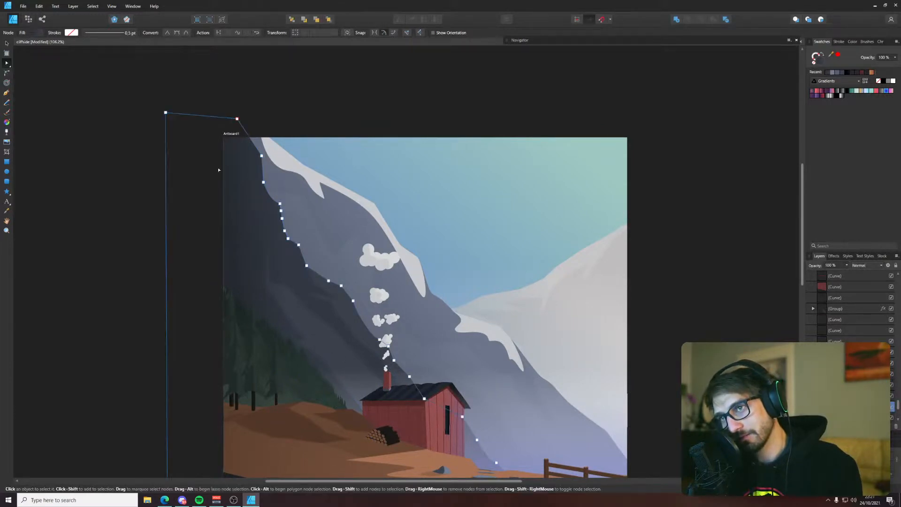
pyautogui.click(251, 227)
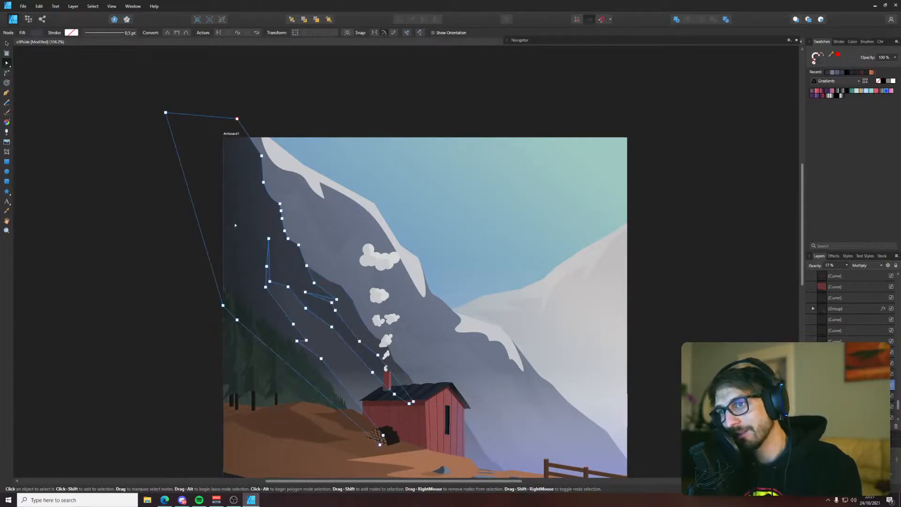
pyautogui.click(222, 223)
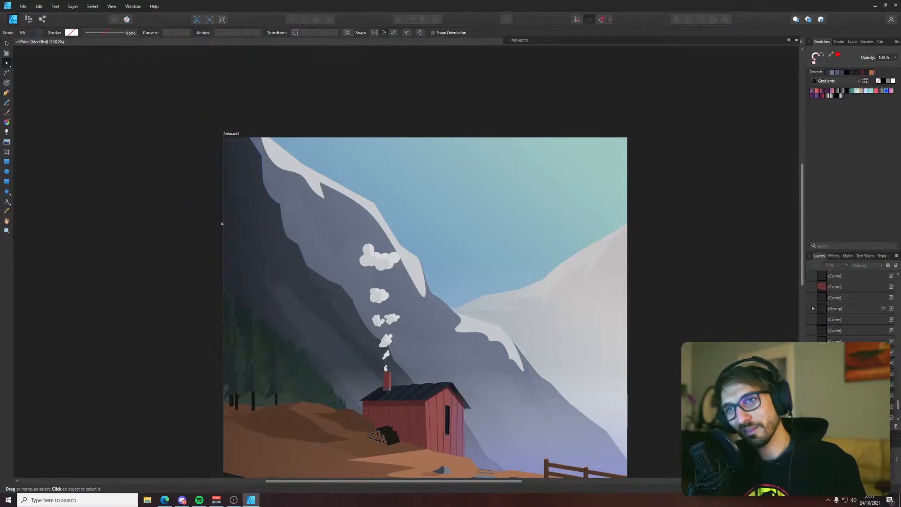
# Shift the tip of the cliff shading's narrow spike left and lower the node on its left edge
pyautogui.scroll(2, 233, 275)
pyautogui.click(300, 210)
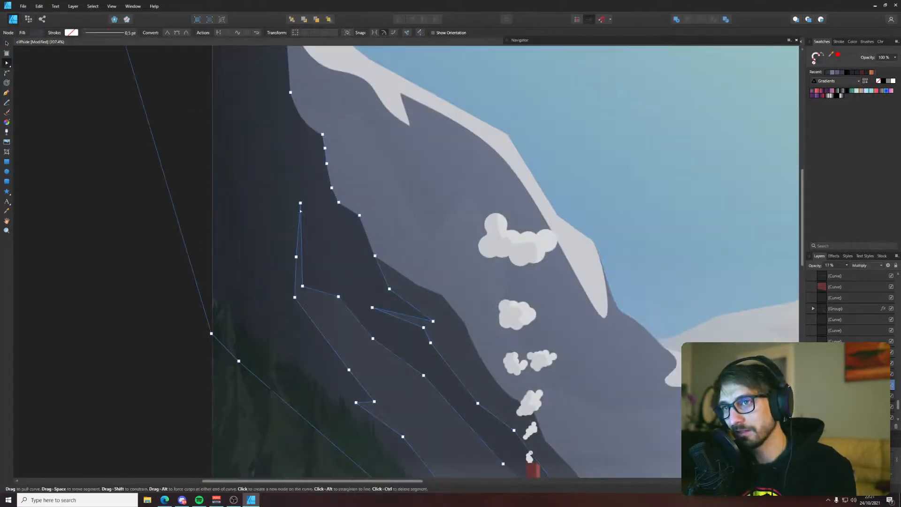
pyautogui.moveTo(301, 203); pyautogui.dragTo(283, 199)
pyautogui.moveTo(296, 256); pyautogui.dragTo(293, 282)
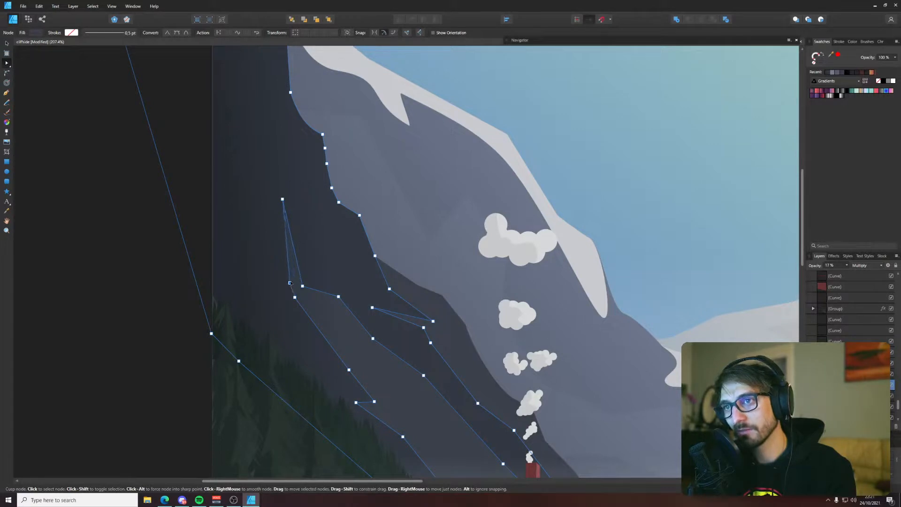
pyautogui.click(168, 239)
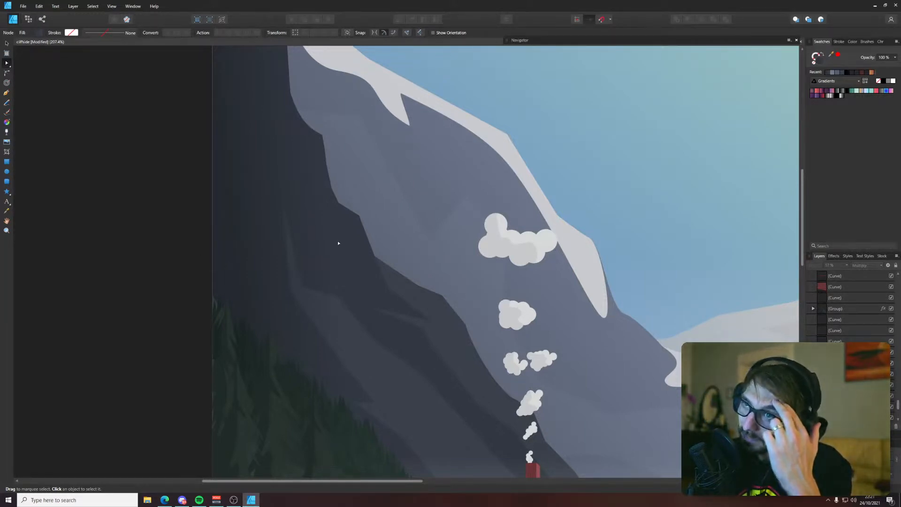
pyautogui.click(188, 217)
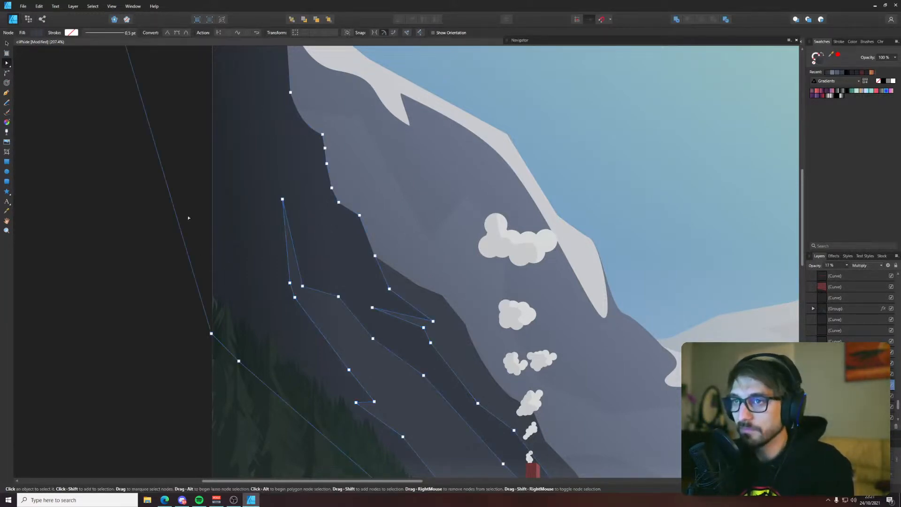
pyautogui.click(158, 225)
# Draw a closed, straight-edged shadow shape with the Pen tool along the dark cliff's lower slope, just above the pine treetops
pyautogui.press('p')
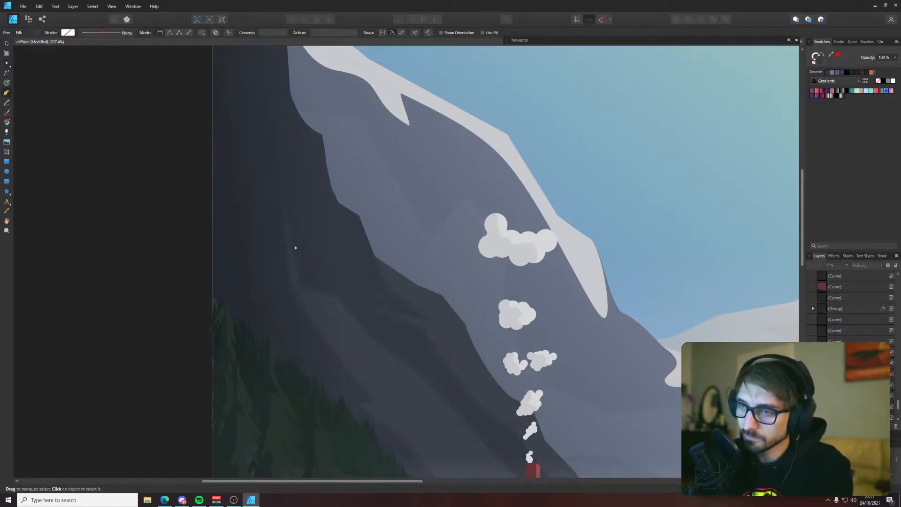
pyautogui.scroll(-3, 296, 248)
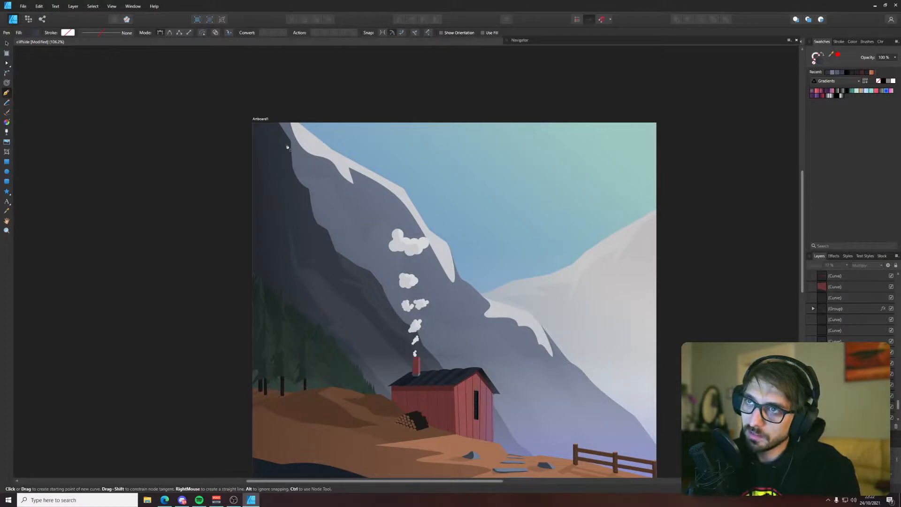
pyautogui.scroll(2, 271, 151)
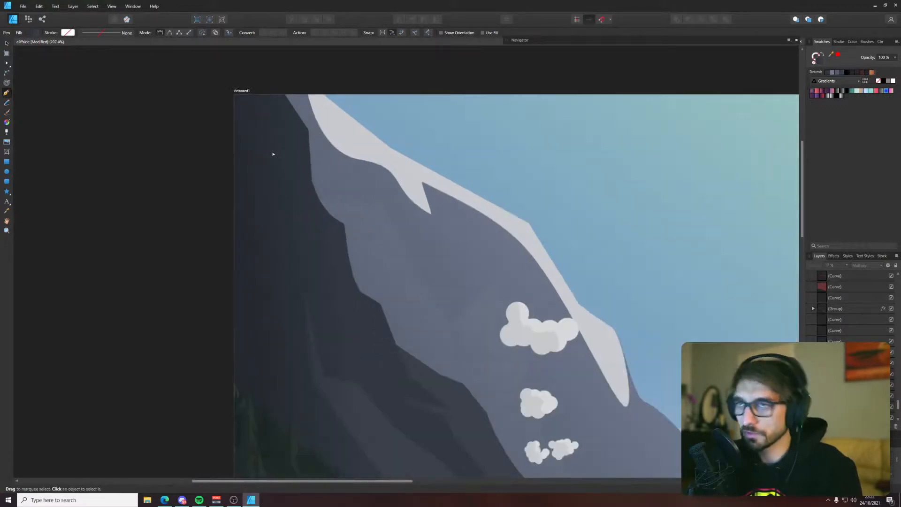
pyautogui.scroll(2, 399, 154)
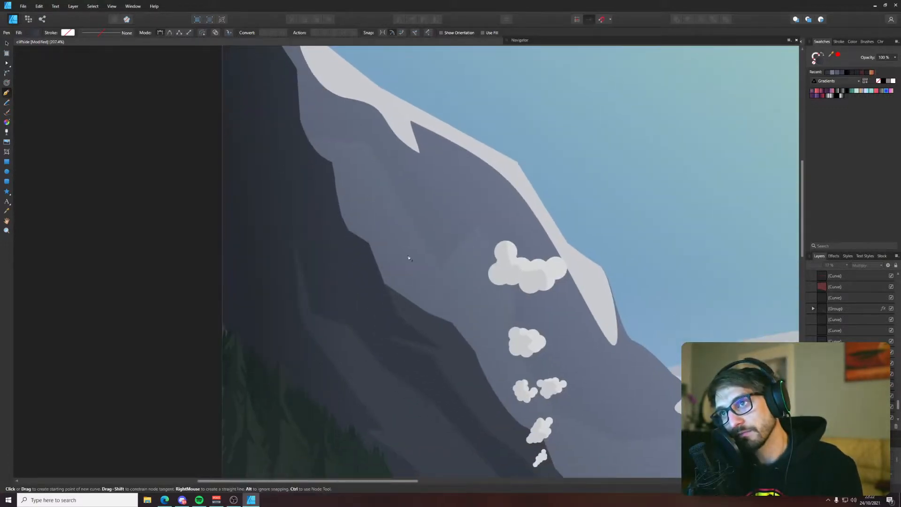
pyautogui.moveTo(418, 335); pyautogui.dragTo(333, 233)
pyautogui.hscroll(-2, 310, 254)
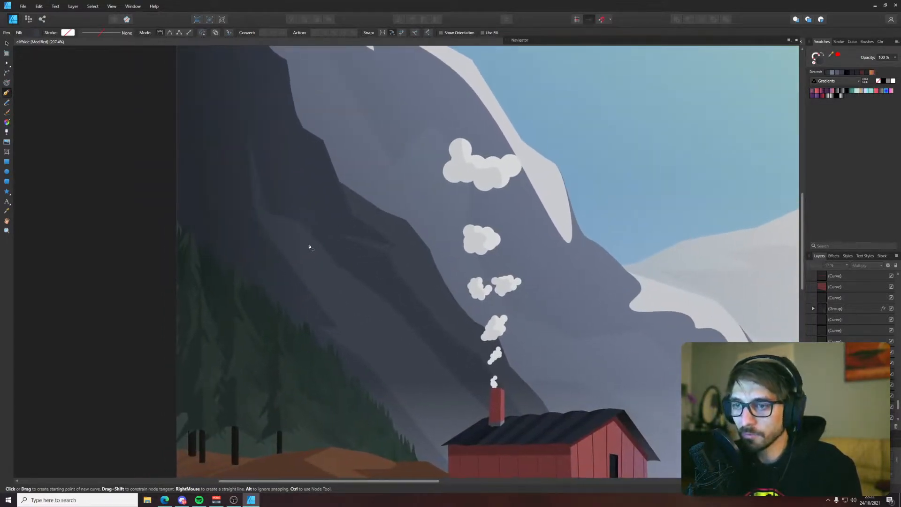
pyautogui.click(339, 327)
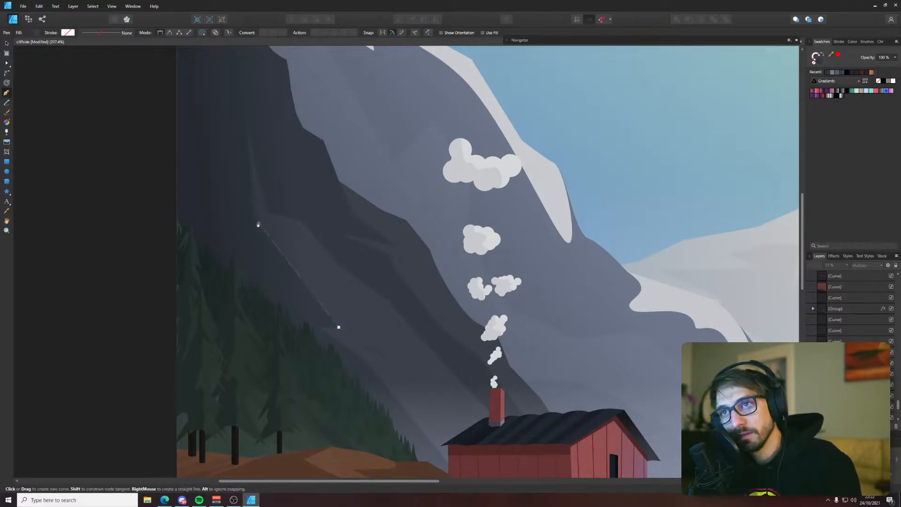
pyautogui.click(258, 224)
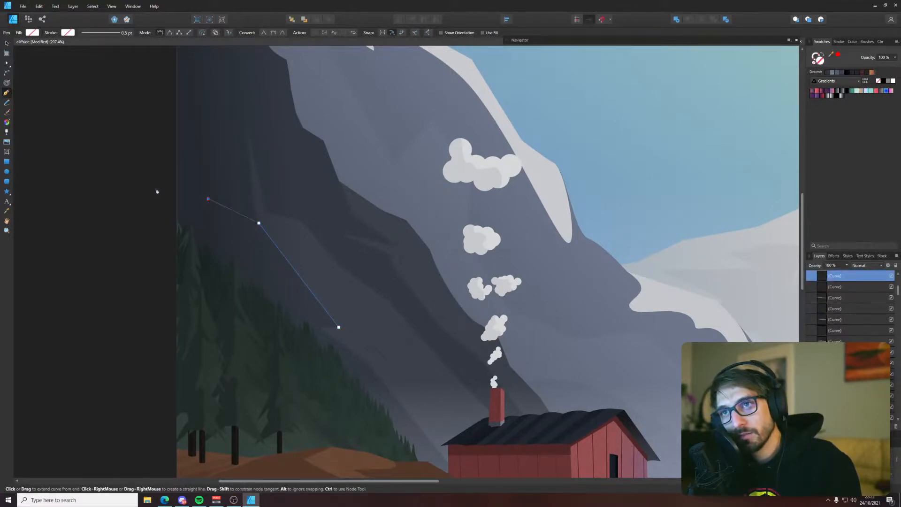
pyautogui.moveTo(161, 193); pyautogui.dragTo(265, 273)
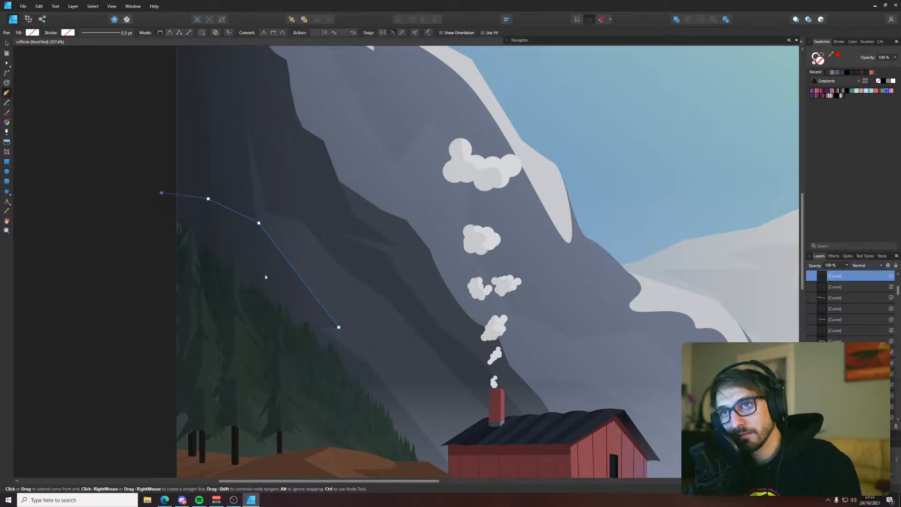
pyautogui.click(320, 329)
pyautogui.click(338, 327)
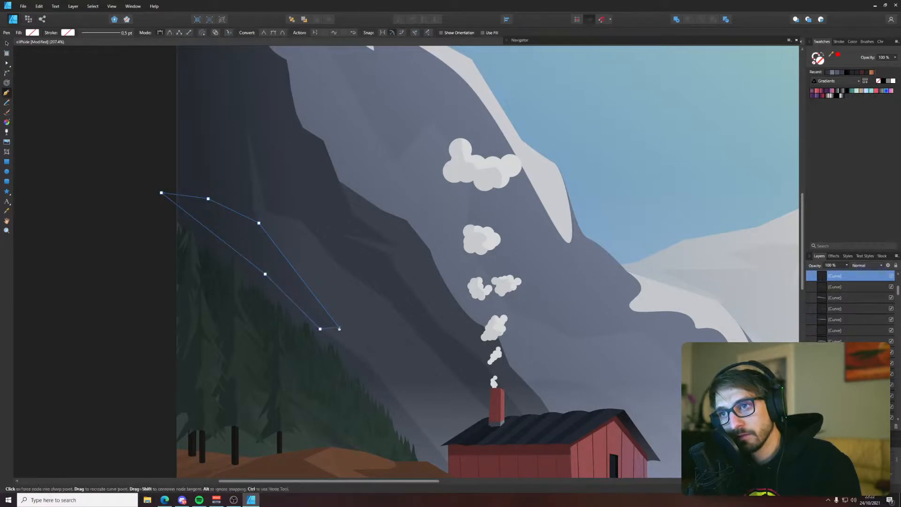
# Fill the new slope shape with the palette's darkest navy and reduce its layer opacity to 32%
pyautogui.scroll(-6, 375, 249)
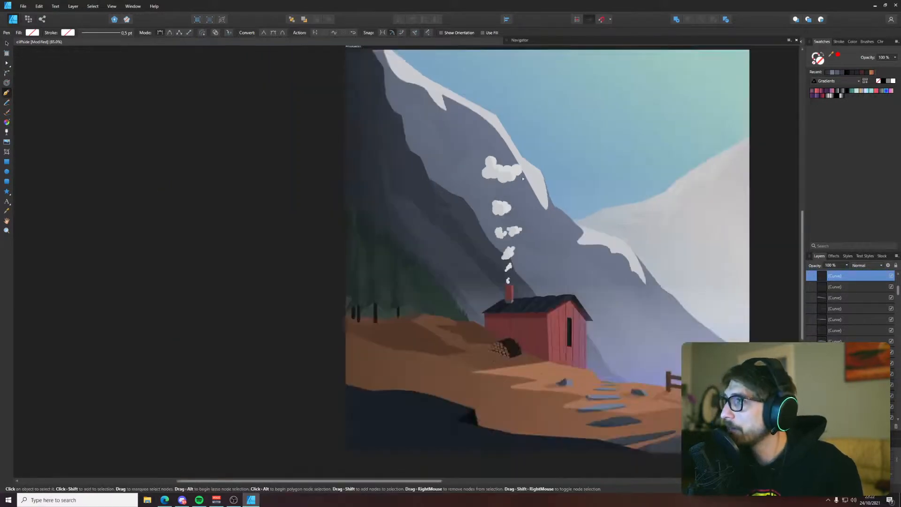
pyautogui.scroll(2, 375, 249)
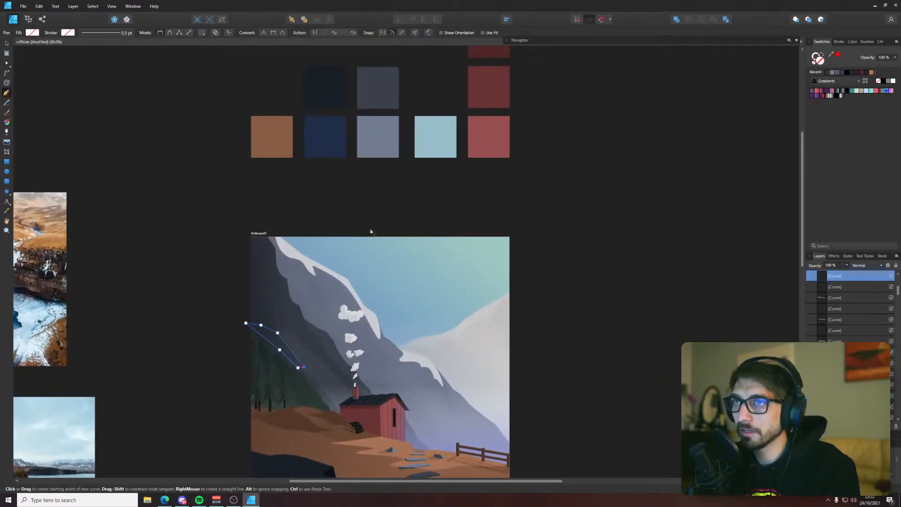
pyautogui.press('i')
pyautogui.click(327, 95)
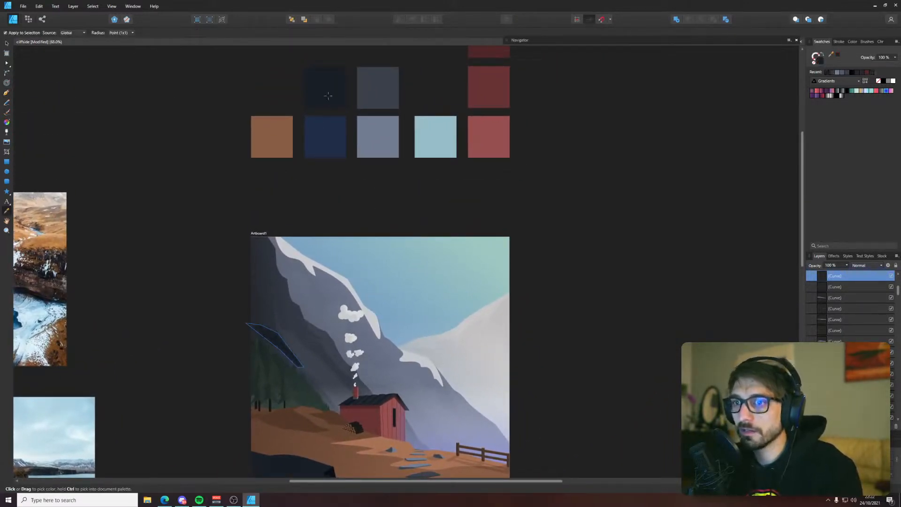
pyautogui.press('v')
pyautogui.click(847, 265)
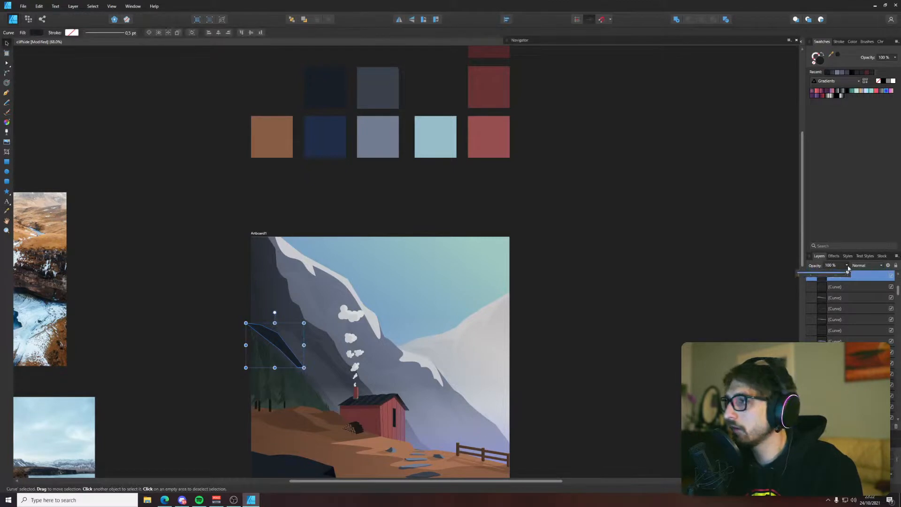
pyautogui.moveTo(848, 273); pyautogui.dragTo(822, 278)
# Move the navy shadow shape down the layer order to directly above the cliff's existing shading curve, behind the pines
pyautogui.click(696, 267)
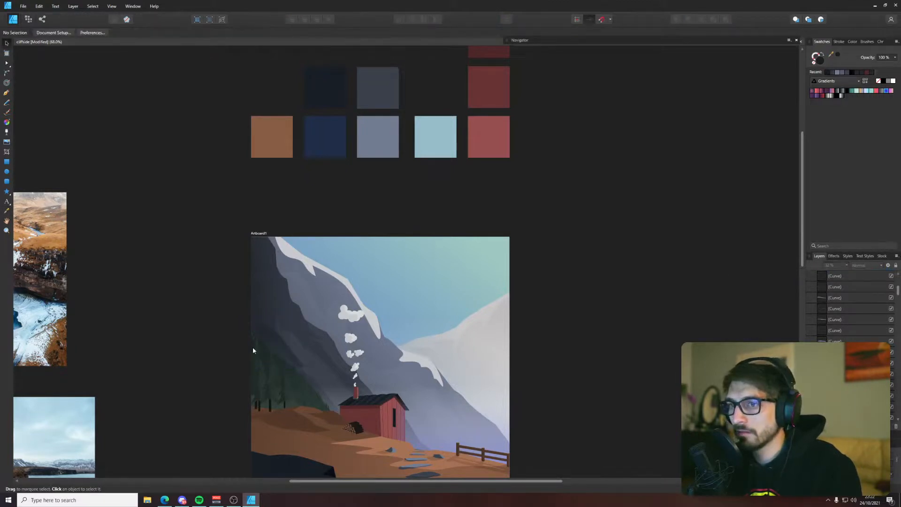
pyautogui.click(272, 337)
pyautogui.click(270, 328)
pyautogui.click(273, 334)
pyautogui.click(564, 348)
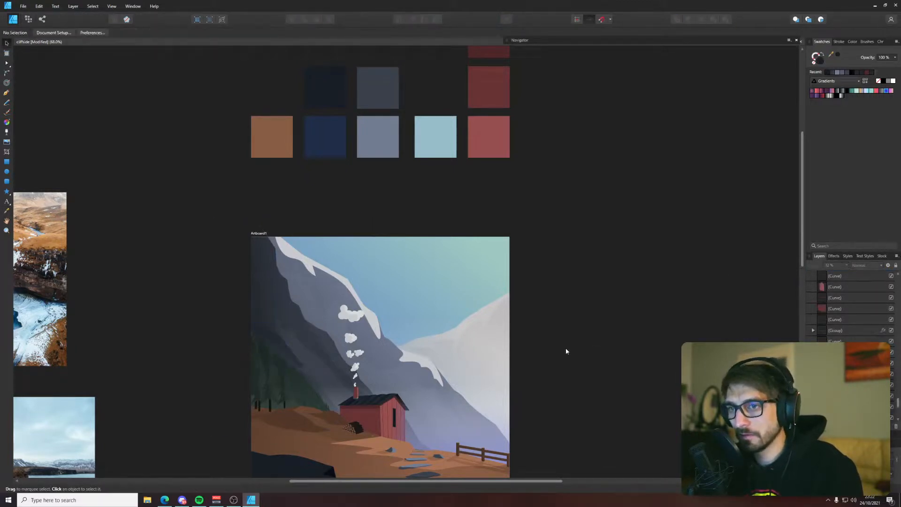
# Set the navy slope shadow's blend mode to Overlay and its layer opacity to 19%
pyautogui.scroll(4, 204, 363)
pyautogui.click(373, 310)
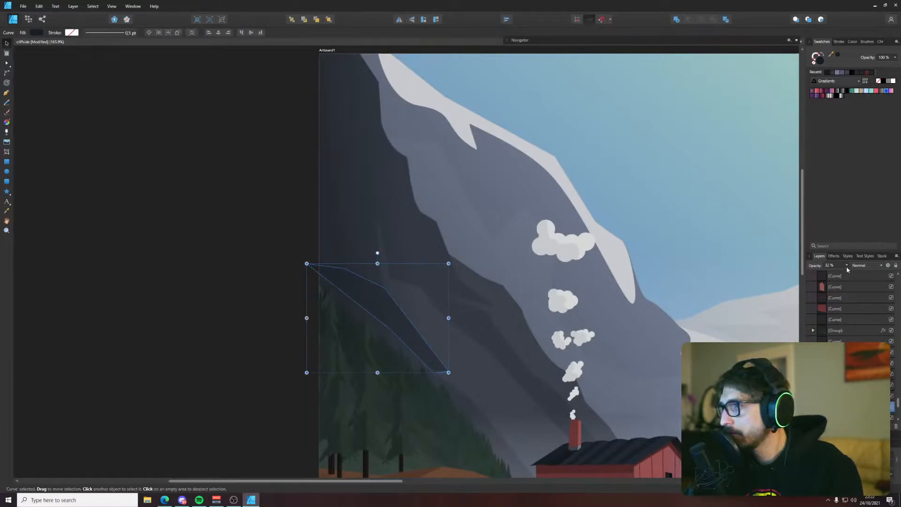
pyautogui.click(861, 265)
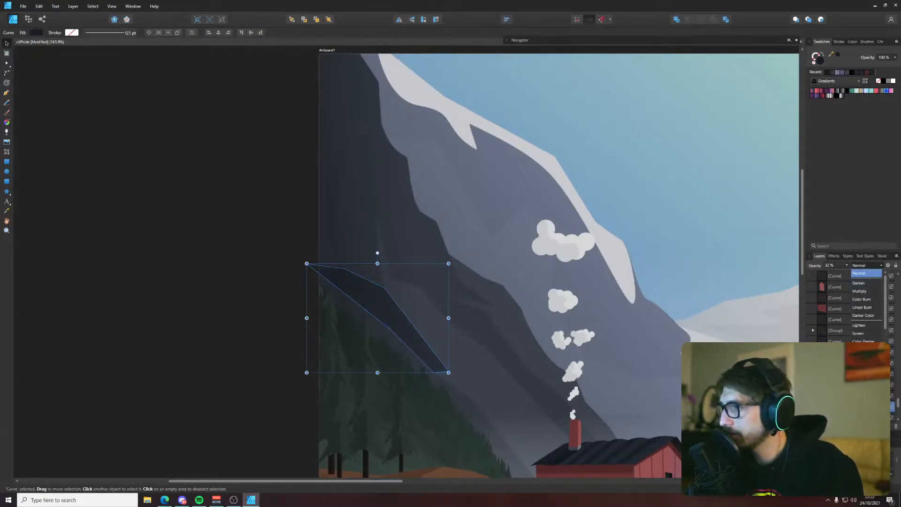
pyautogui.click(862, 367)
pyautogui.click(846, 265)
pyautogui.moveTo(847, 274); pyautogui.dragTo(841, 274)
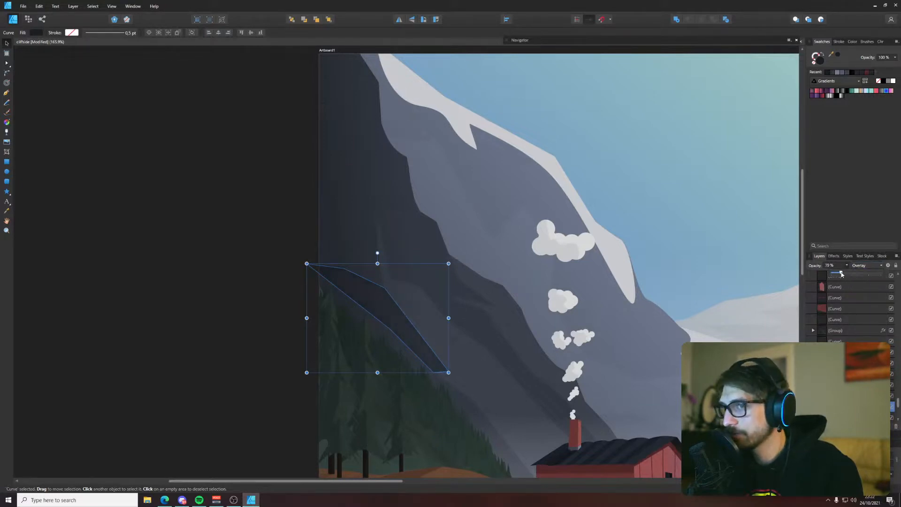
pyautogui.click(156, 260)
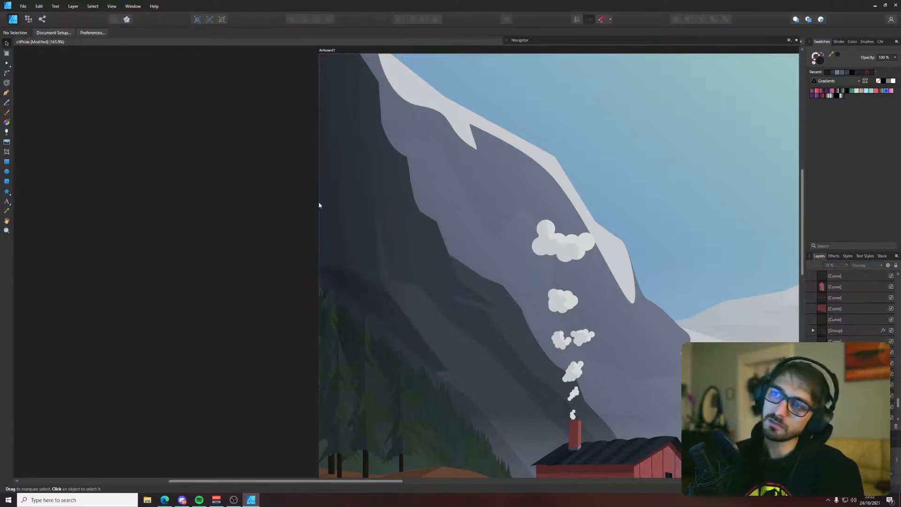
# Move the middle node on the Overlay shadow's upper edge down and right along the slope
pyautogui.click(345, 273)
pyautogui.press('a')
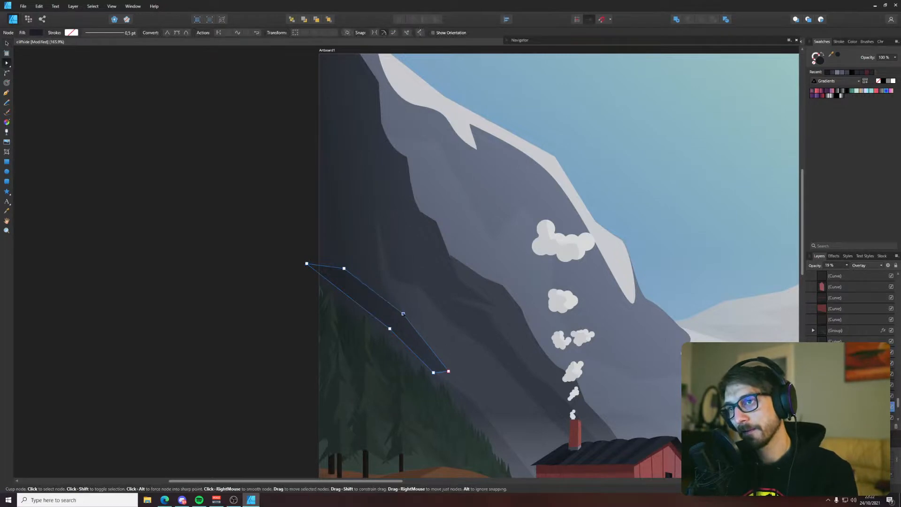
pyautogui.click(271, 235)
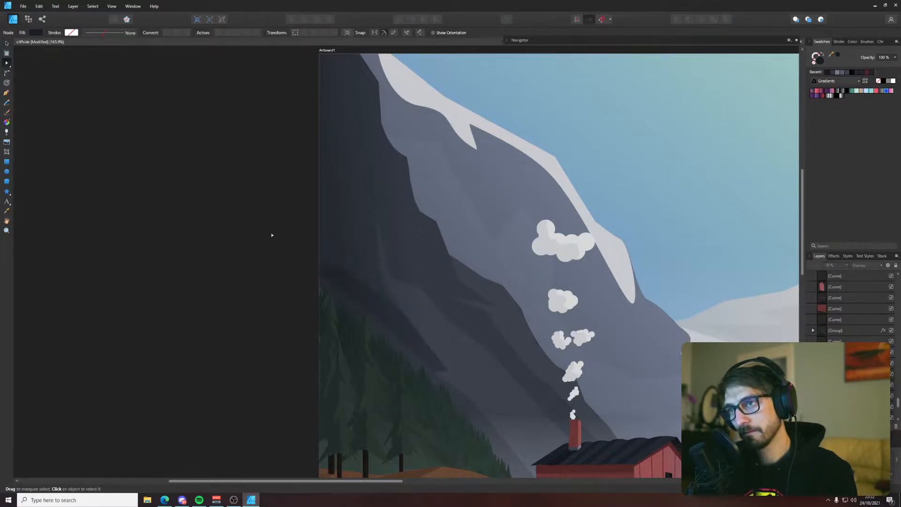
# Reshape the Overlay shadow's upper edge on the dark cliff into a shallow dip followed by a pointed peak
pyautogui.scroll(-5, 271, 235)
pyautogui.scroll(7, 310, 255)
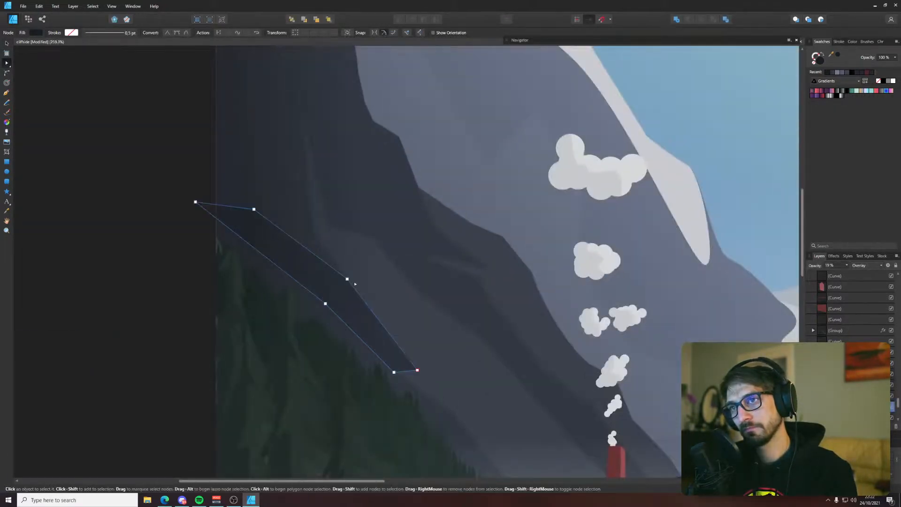
pyautogui.moveTo(347, 282); pyautogui.dragTo(272, 227)
pyautogui.click(158, 110)
pyautogui.click(253, 219)
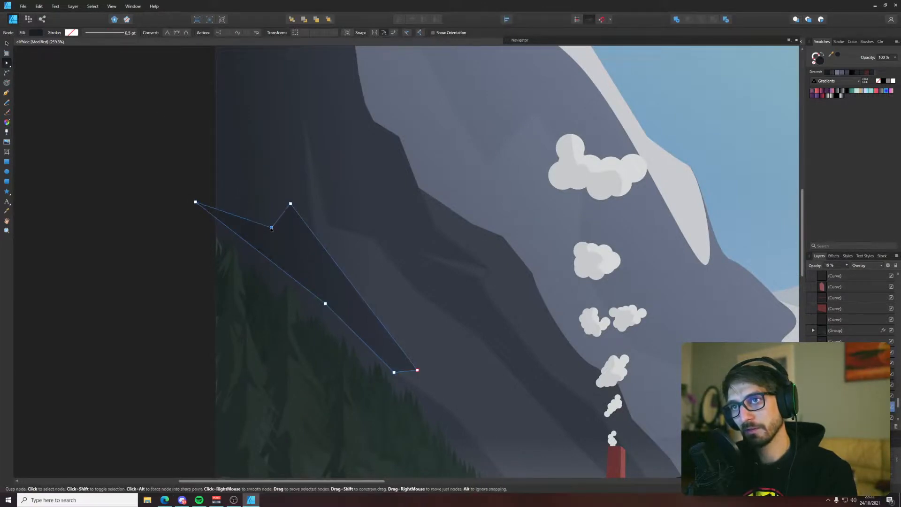
pyautogui.click(142, 154)
pyautogui.scroll(-4, 142, 156)
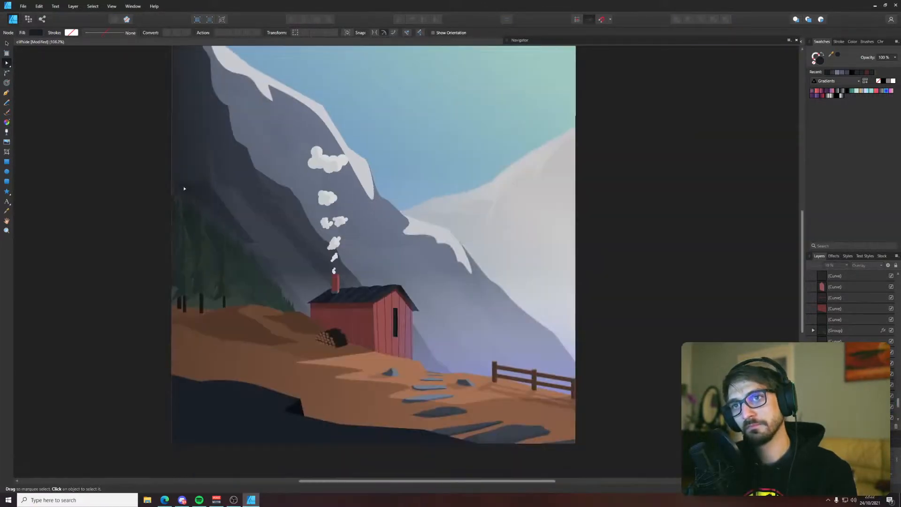
# Lower the Overlay shadow's peak node and add a node just below it to form a blunter corner
pyautogui.scroll(4, 184, 188)
pyautogui.click(230, 155)
pyautogui.moveTo(230, 155); pyautogui.dragTo(250, 182)
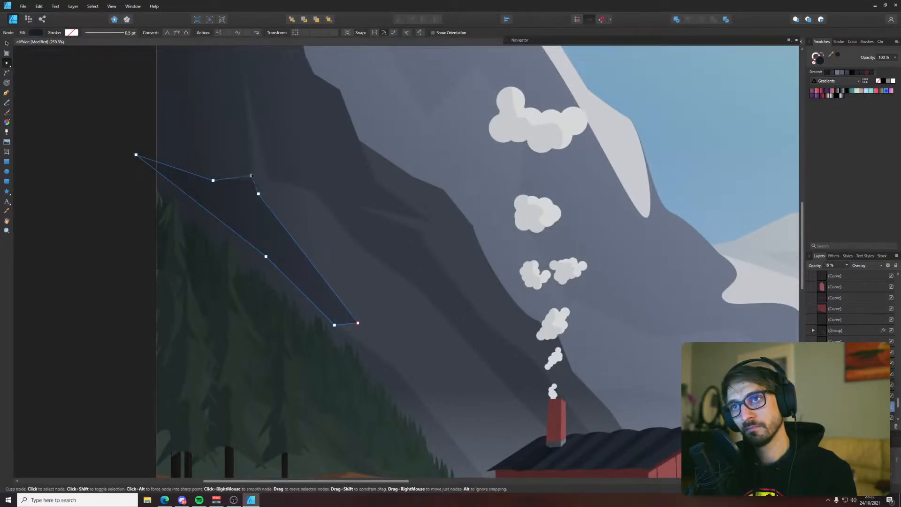
pyautogui.click(109, 108)
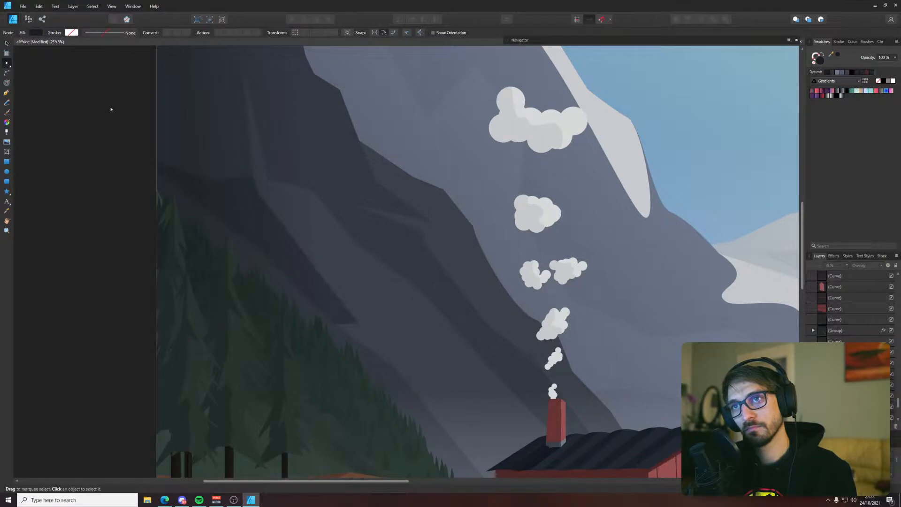
pyautogui.scroll(-4, 111, 110)
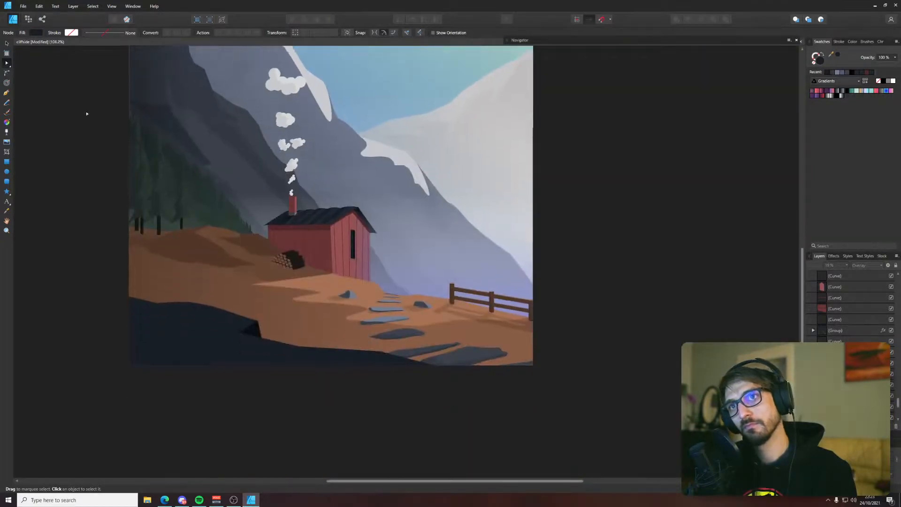
pyautogui.moveTo(87, 115); pyautogui.dragTo(191, 255)
pyautogui.scroll(-2, 201, 237)
pyautogui.moveTo(192, 211); pyautogui.dragTo(147, 192)
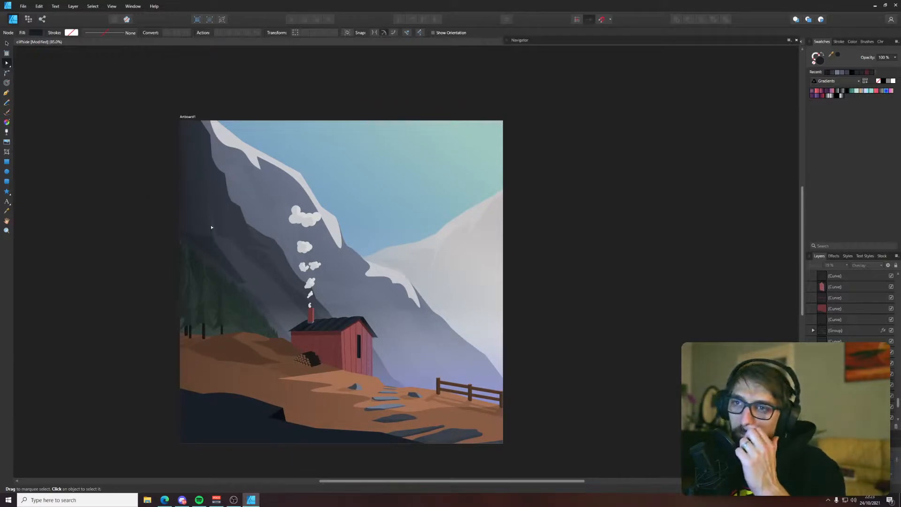
# Add nodes along the Overlay shadow's upper edge and shift them slightly to give it an uneven, rocky outline
pyautogui.scroll(12, 213, 249)
pyautogui.click(205, 175)
pyautogui.moveTo(227, 186); pyautogui.dragTo(229, 181)
pyautogui.moveTo(196, 95); pyautogui.dragTo(206, 151)
pyautogui.scroll(-1, 170, 104)
pyautogui.click(213, 167)
pyautogui.moveTo(195, 142); pyautogui.dragTo(448, 244)
# Add a node near the upper end of the Overlay shadow's lower edge, undoing the last misplaced change
pyautogui.moveTo(276, 247); pyautogui.dragTo(279, 241)
pyautogui.click(272, 326)
pyautogui.moveTo(272, 327); pyautogui.dragTo(282, 364)
pyautogui.hotkey('ctrl', 'z')
pyautogui.scroll(-2, 282, 366)
pyautogui.scroll(-7, 283, 368)
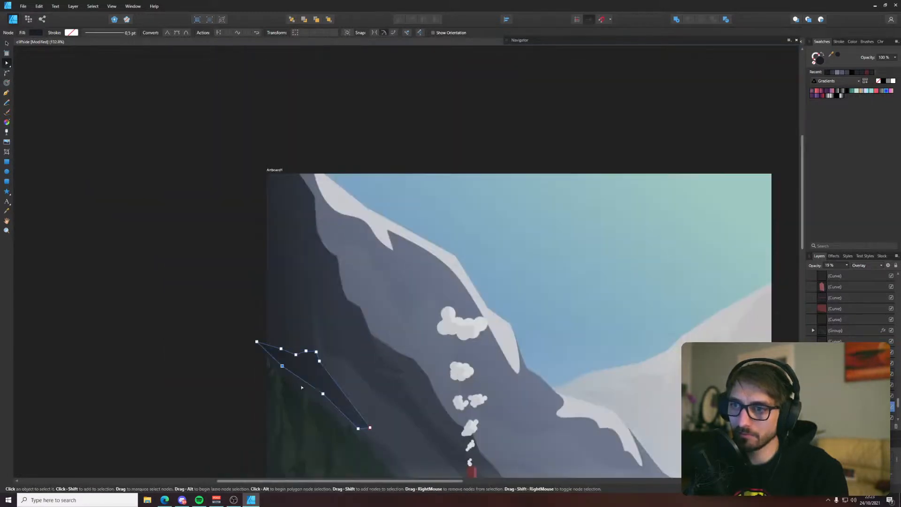
pyautogui.click(215, 374)
# Move the middle node on the Overlay shadow's lower edge down and left so the shape extends behind the pines
pyautogui.moveTo(269, 281); pyautogui.dragTo(165, 195)
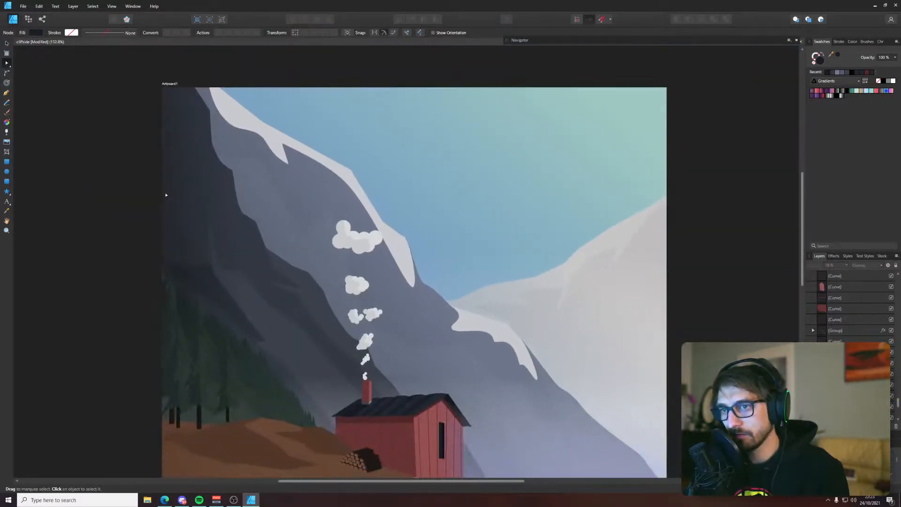
pyautogui.click(219, 306)
pyautogui.click(216, 310)
pyautogui.moveTo(216, 310); pyautogui.dragTo(215, 314)
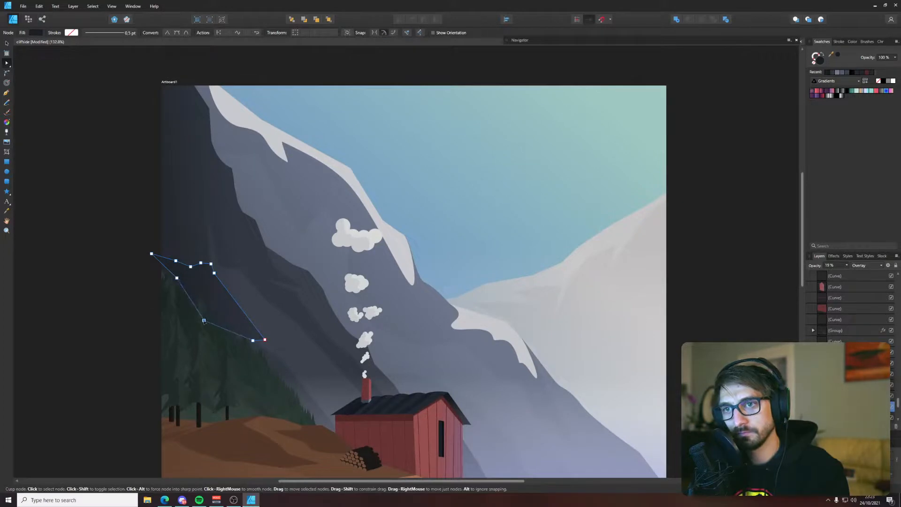
pyautogui.click(119, 277)
pyautogui.scroll(-4, 114, 279)
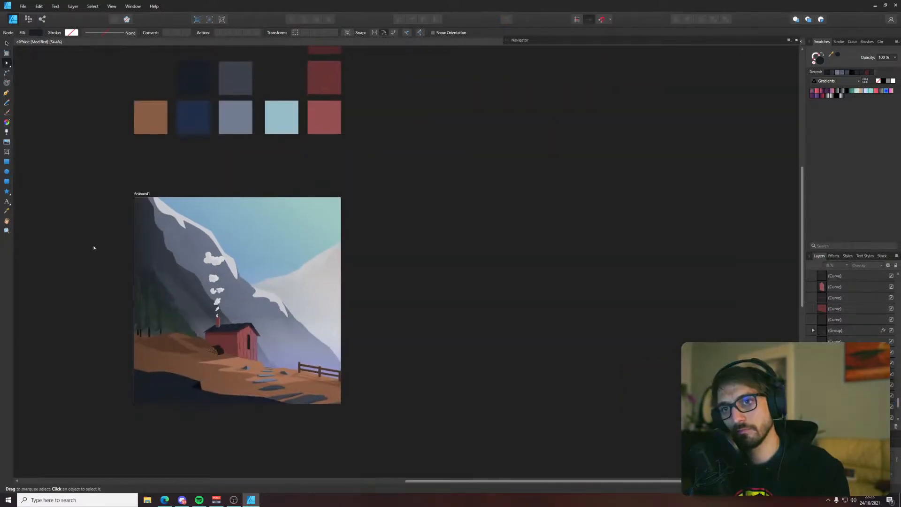
# Add a node near the Overlay shadow's lower tip and pull it down the slope into a second point
pyautogui.scroll(7, 159, 282)
pyautogui.click(190, 295)
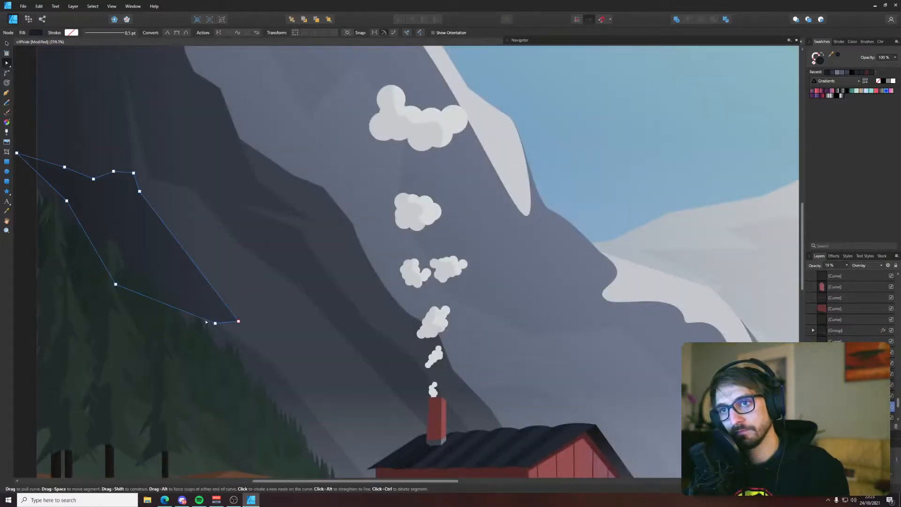
pyautogui.click(207, 319)
pyautogui.moveTo(206, 319); pyautogui.dragTo(276, 367)
pyautogui.click(236, 348)
pyautogui.click(238, 346)
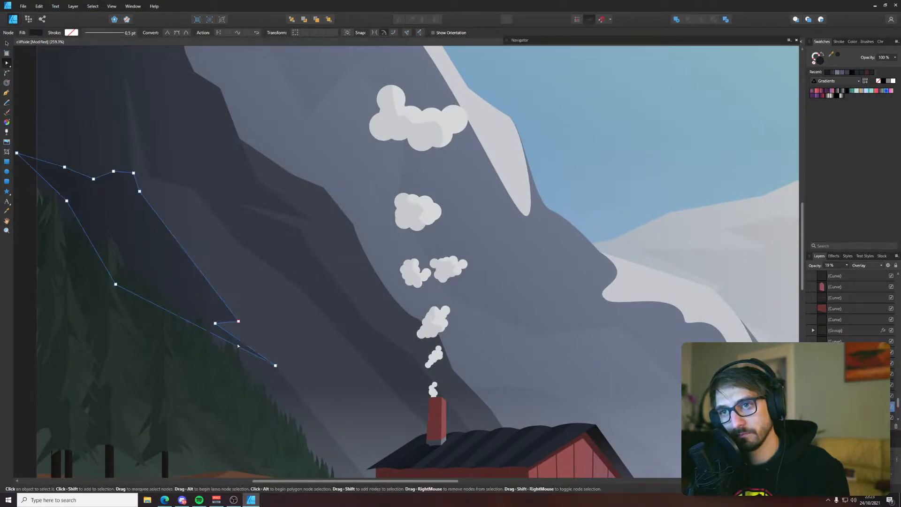
# Add a node midway along the Overlay shadow's long right edge, above the notch, and deselect the shape
pyautogui.scroll(5, 229, 336)
pyautogui.moveTo(171, 273); pyautogui.dragTo(178, 269)
pyautogui.scroll(-5, 182, 274)
pyautogui.scroll(5, 218, 265)
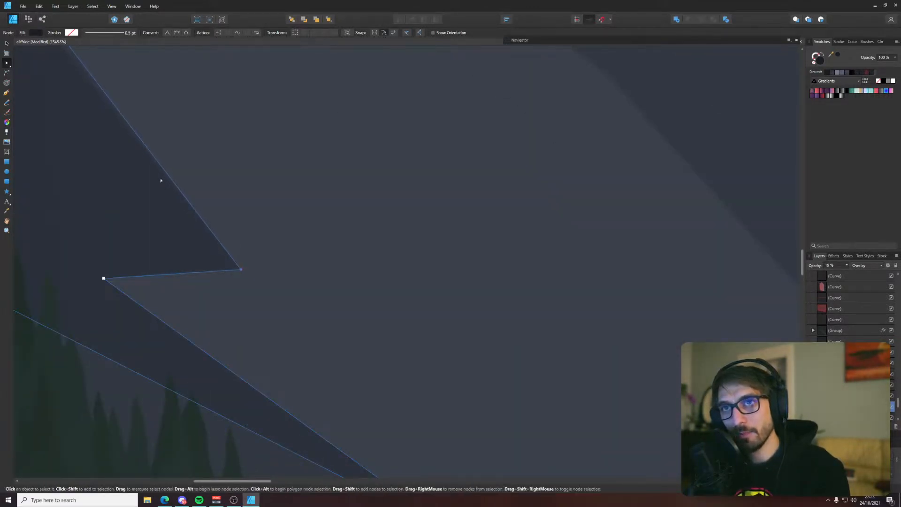
pyautogui.scroll(-5, 147, 155)
pyautogui.scroll(3, 288, 275)
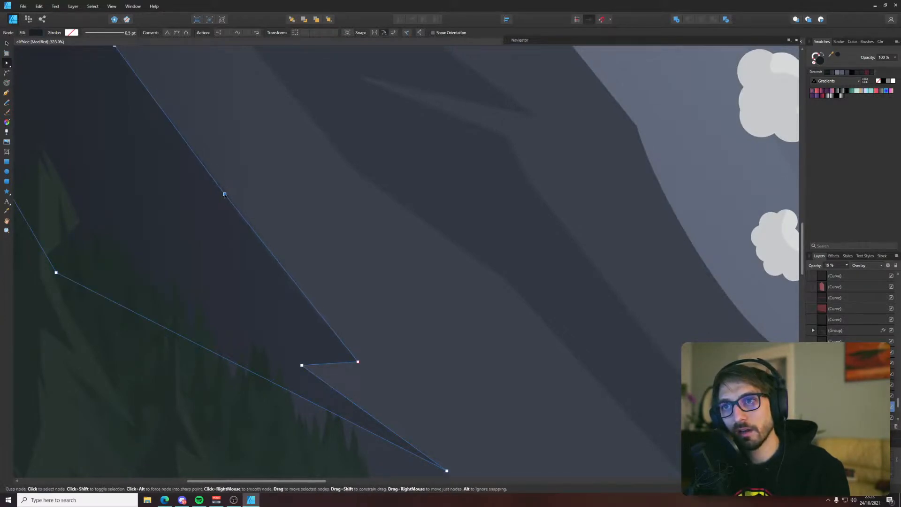
pyautogui.scroll(-4, 209, 197)
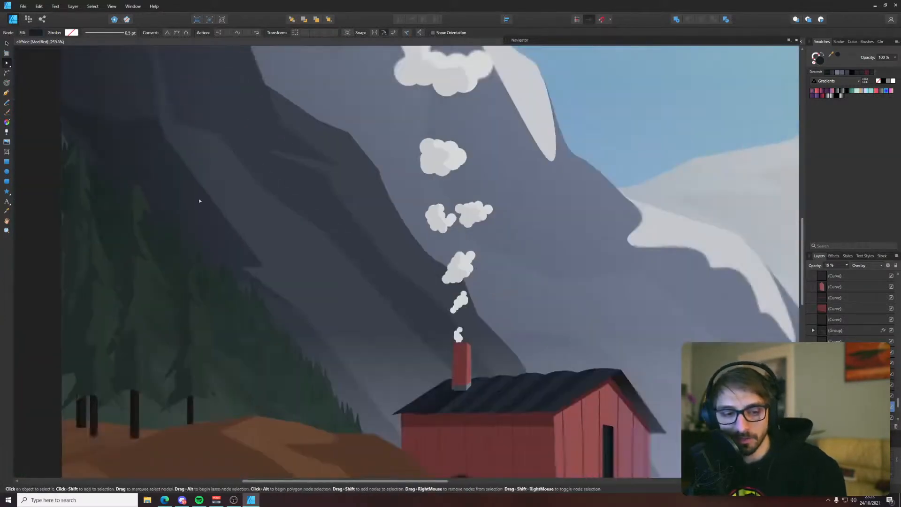
pyautogui.scroll(-1, 197, 225)
pyautogui.click(57, 263)
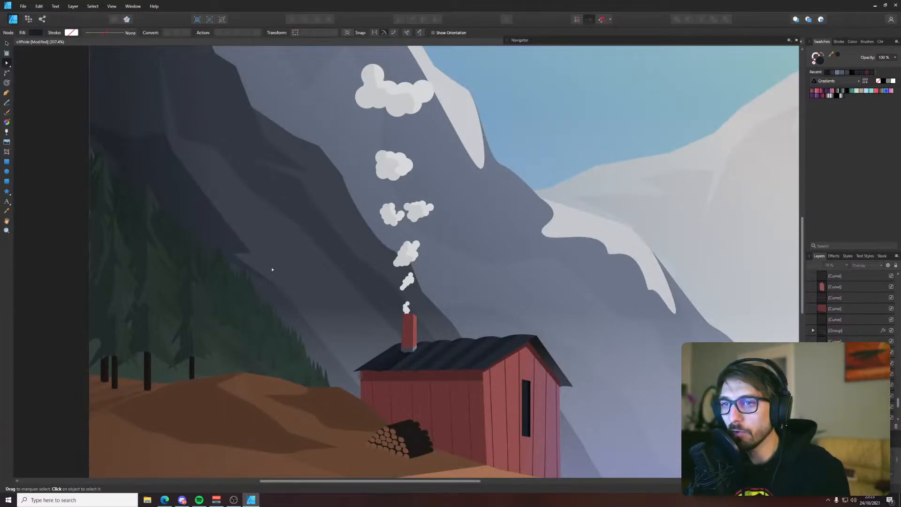
pyautogui.scroll(-5, 267, 266)
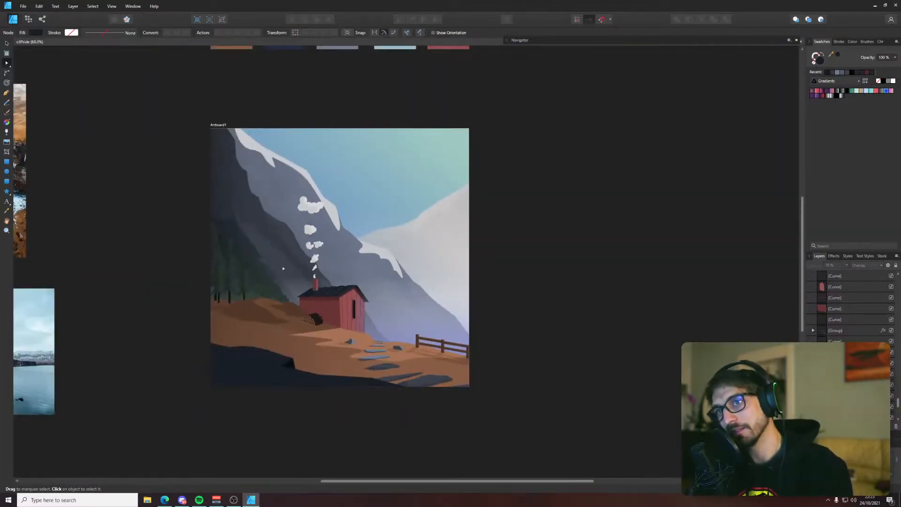
# Add lower-edge nodes to the Overlay shadow and pull them down along the treeline to widen its lower point
pyautogui.scroll(6, 279, 266)
pyautogui.click(172, 218)
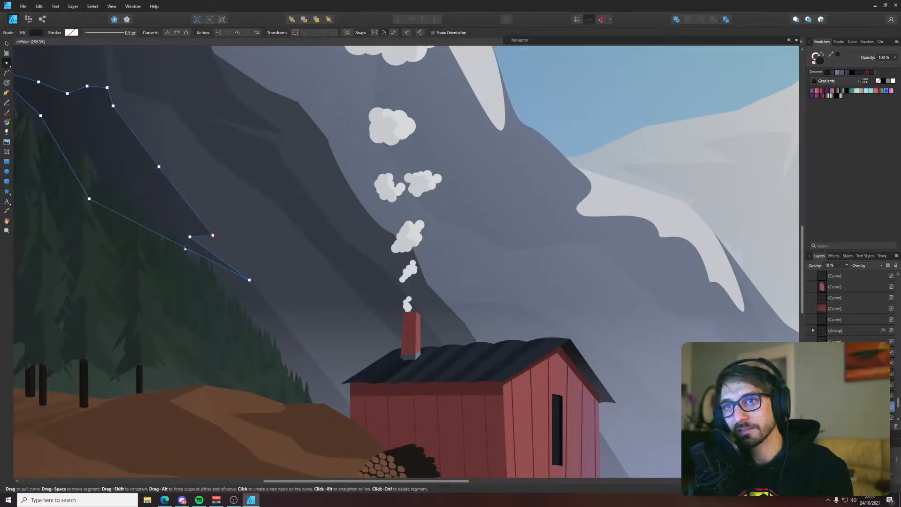
pyautogui.click(167, 241)
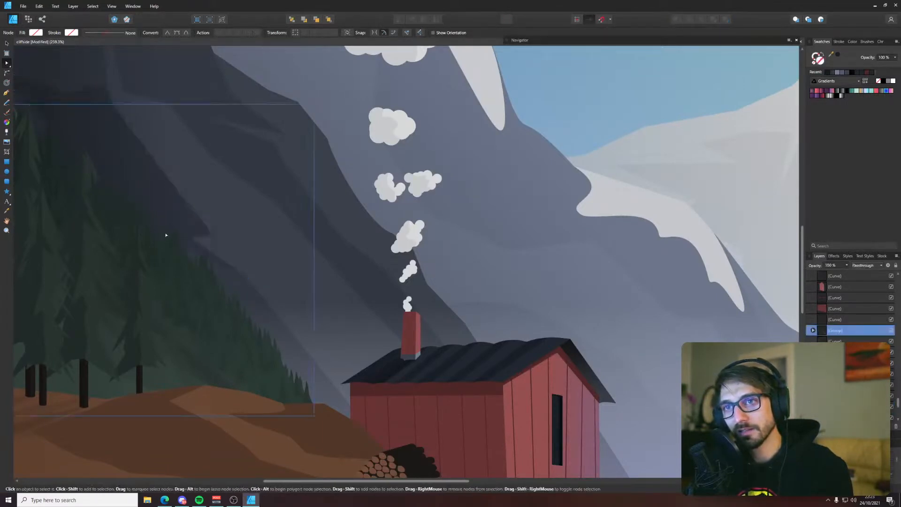
pyautogui.click(165, 234)
pyautogui.click(166, 237)
pyautogui.moveTo(183, 247); pyautogui.dragTo(231, 302)
pyautogui.moveTo(197, 253); pyautogui.dragTo(235, 285)
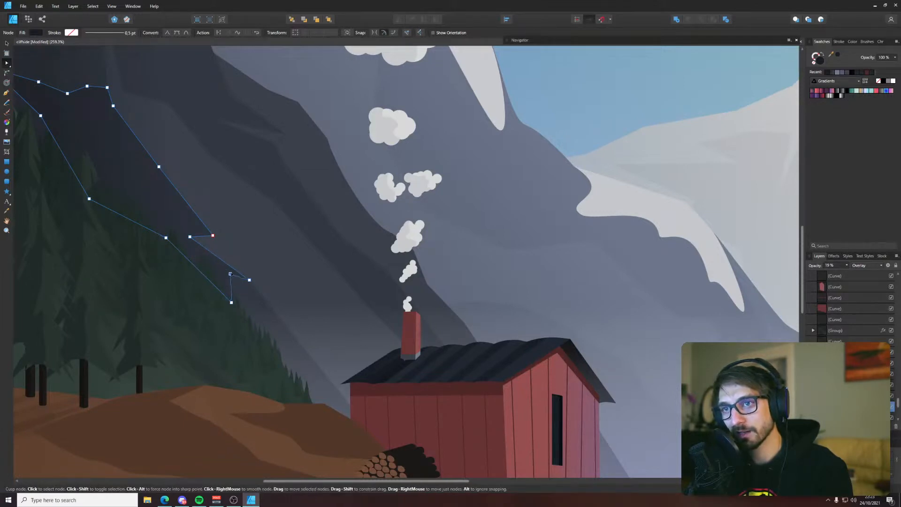
pyautogui.click(506, 228)
# Save the illustration with the reshaped cliff shadow
pyautogui.scroll(-3, 505, 228)
pyautogui.click(139, 201)
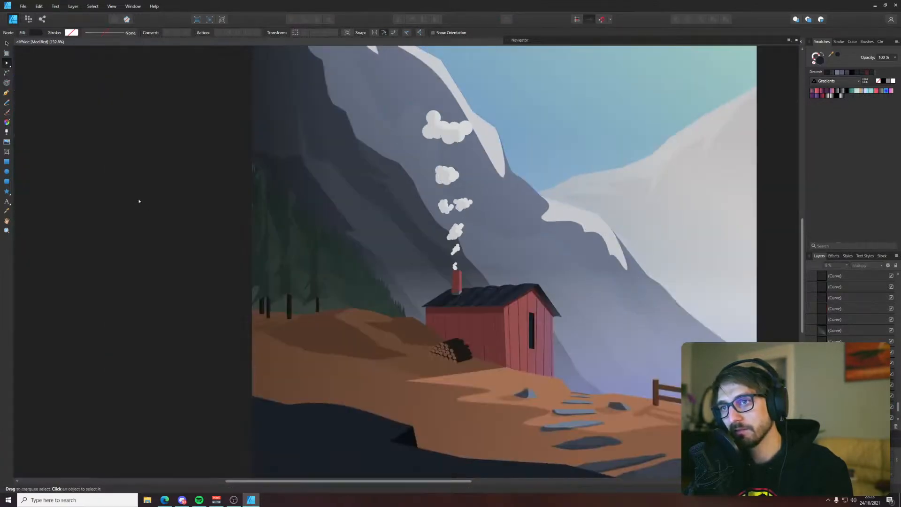
pyautogui.moveTo(276, 157); pyautogui.dragTo(143, 227)
pyautogui.hotkey('ctrl', 's')
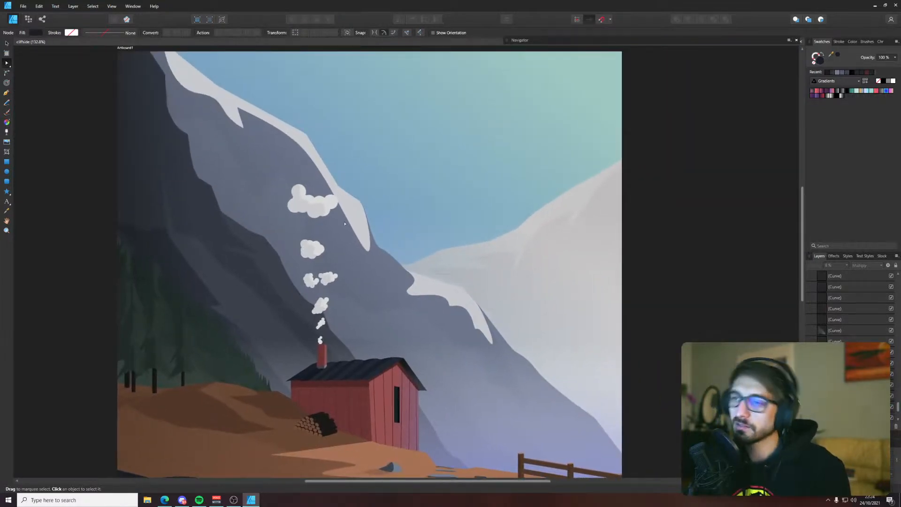
pyautogui.scroll(-1, 394, 275)
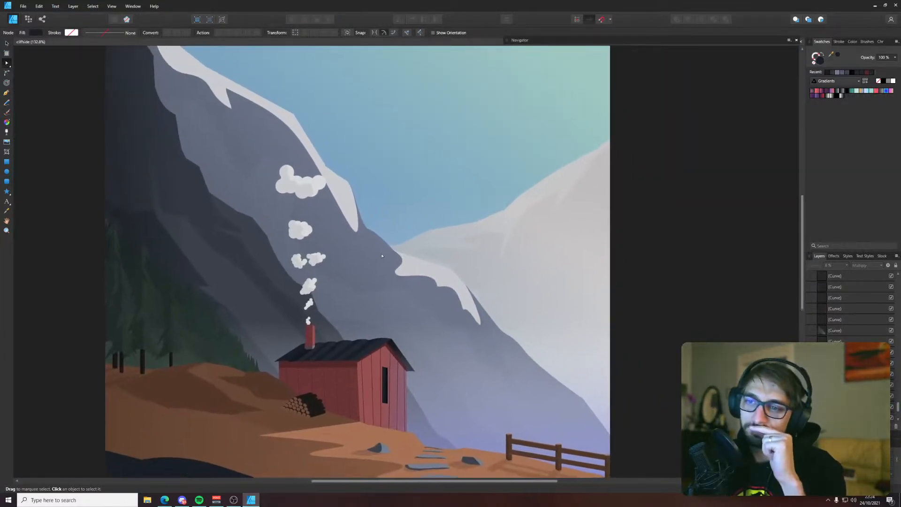
pyautogui.scroll(-1, 512, 243)
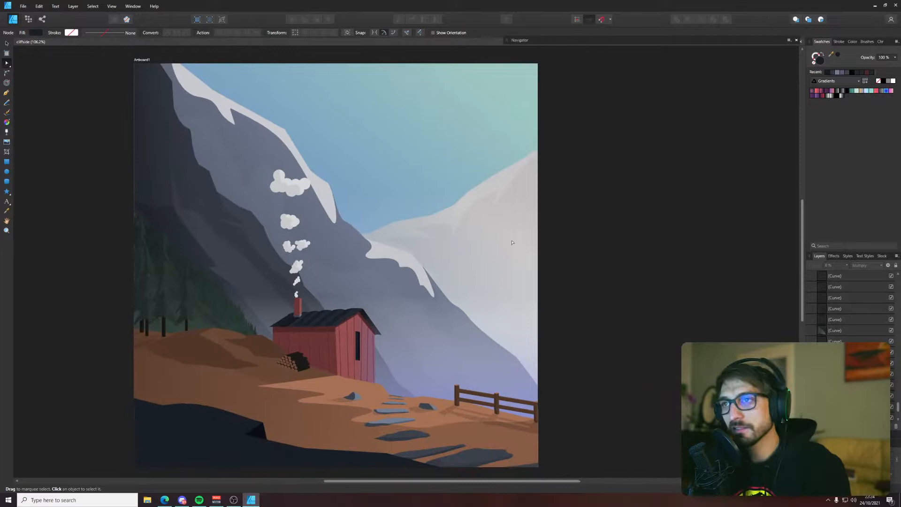
pyautogui.moveTo(512, 242); pyautogui.dragTo(510, 240)
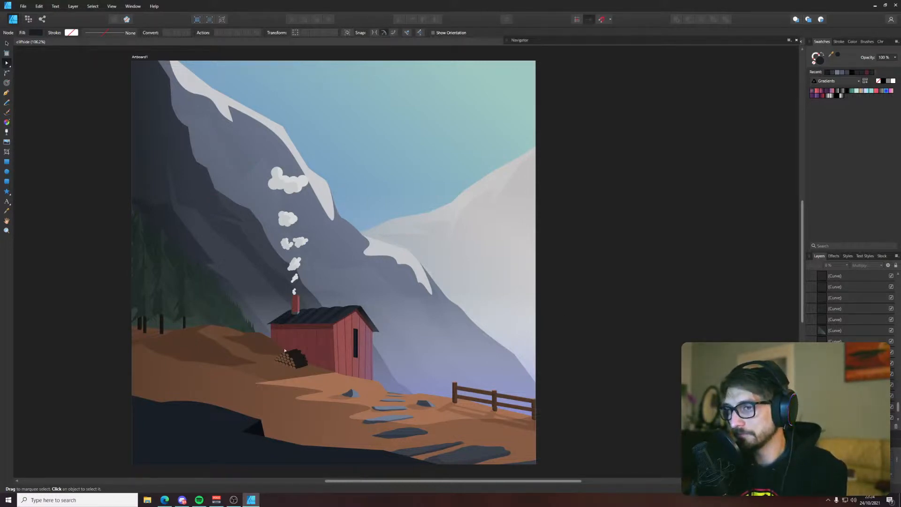
# Nudge the node on one log's rounded back end in the woodpile slightly downward and save the illustration
pyautogui.scroll(8, 304, 361)
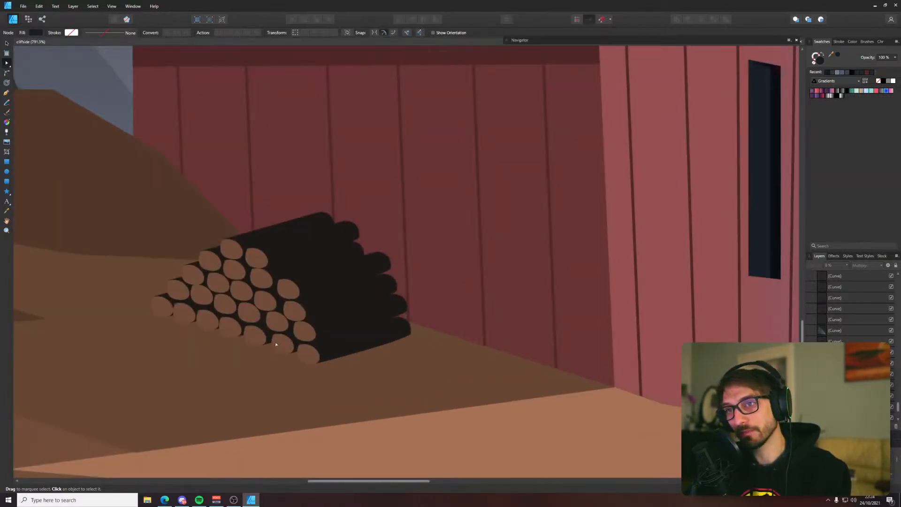
pyautogui.scroll(5, 382, 319)
pyautogui.click(416, 268)
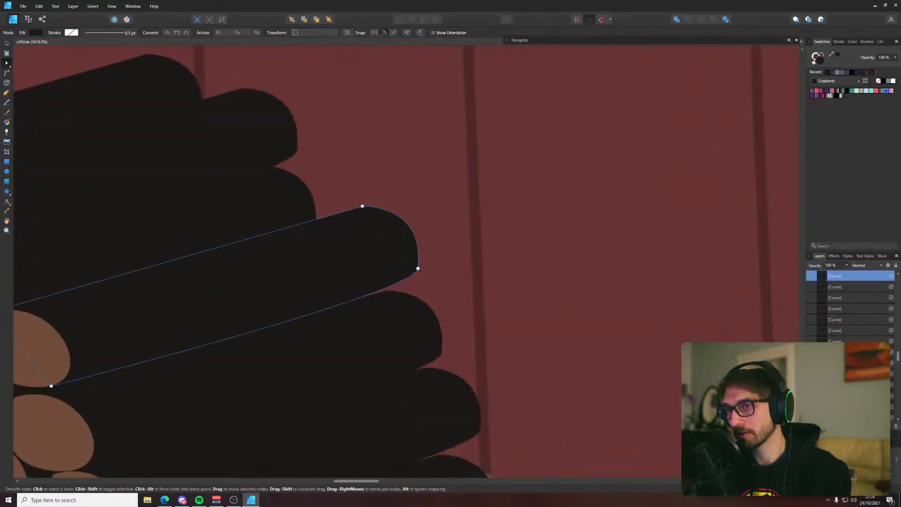
pyautogui.click(418, 272)
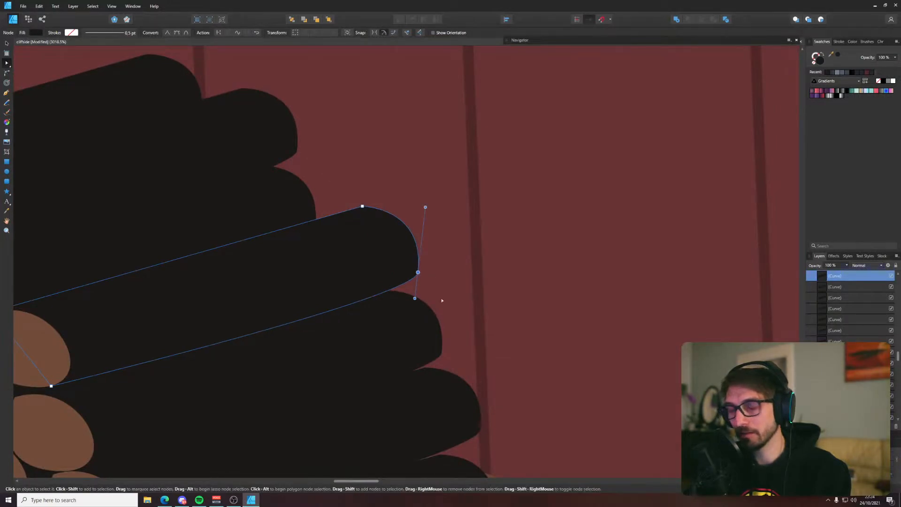
pyautogui.scroll(-13, 442, 300)
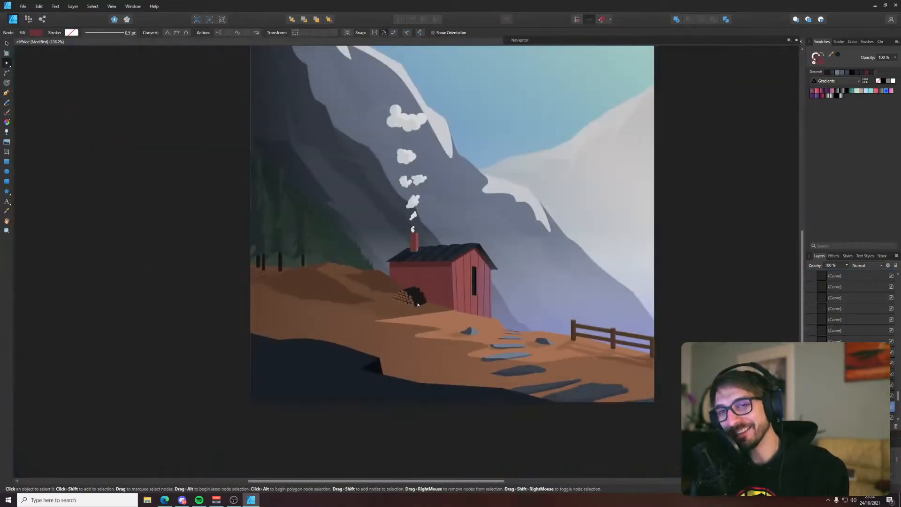
pyautogui.click(640, 310)
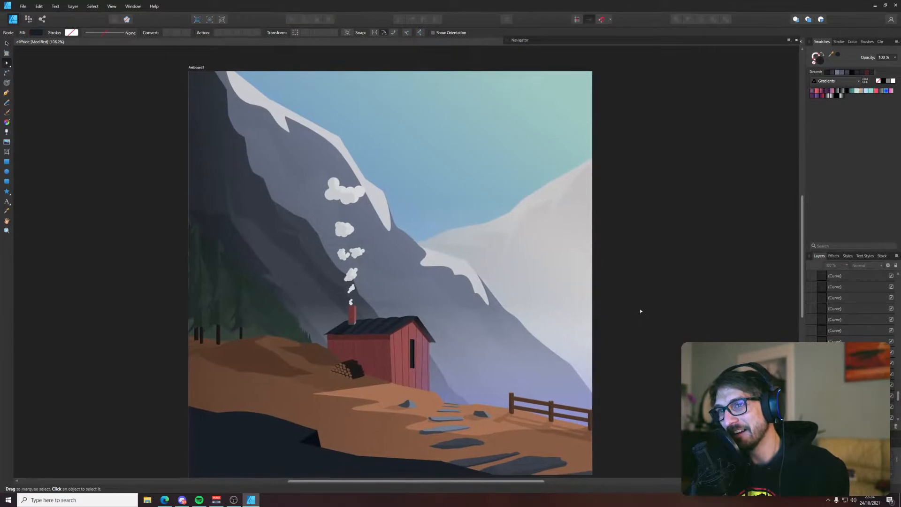
pyautogui.hotkey('ctrl', 's')
pyautogui.moveTo(640, 308); pyautogui.dragTo(628, 305)
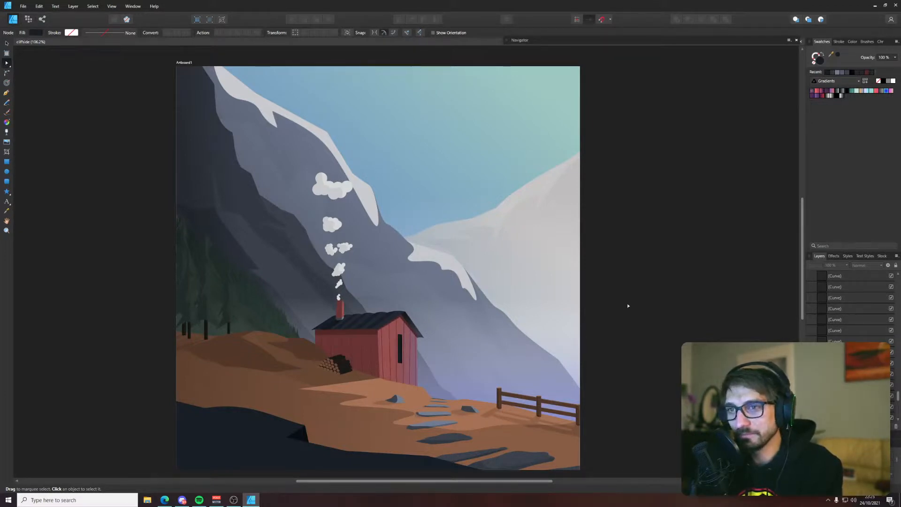
# Nudge the node at the peak of the hill's dark ground shadow up to the ridge edge, deselect it and save the illustration
pyautogui.press('p')
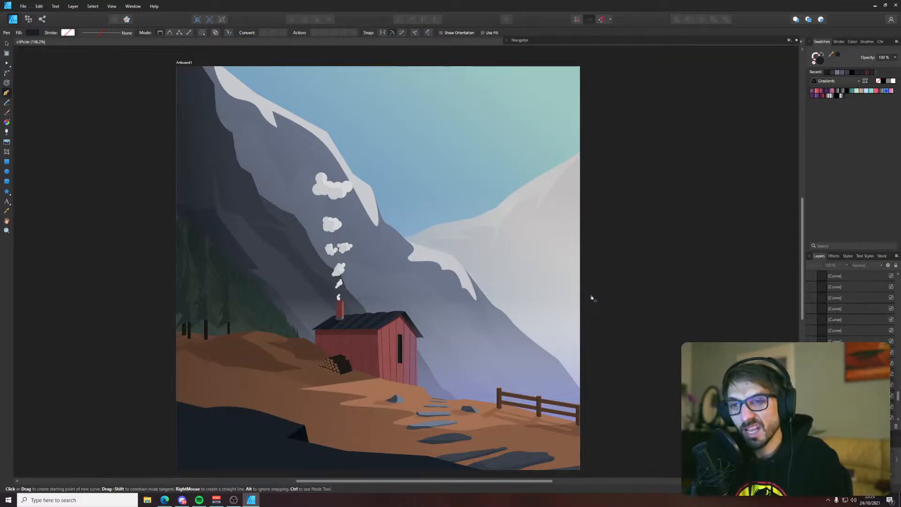
pyautogui.press('v')
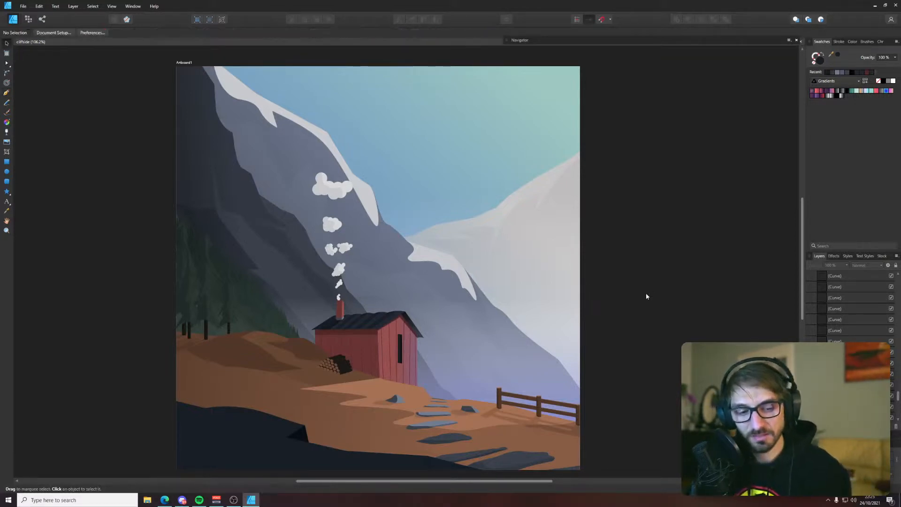
pyautogui.moveTo(527, 282); pyautogui.dragTo(567, 288)
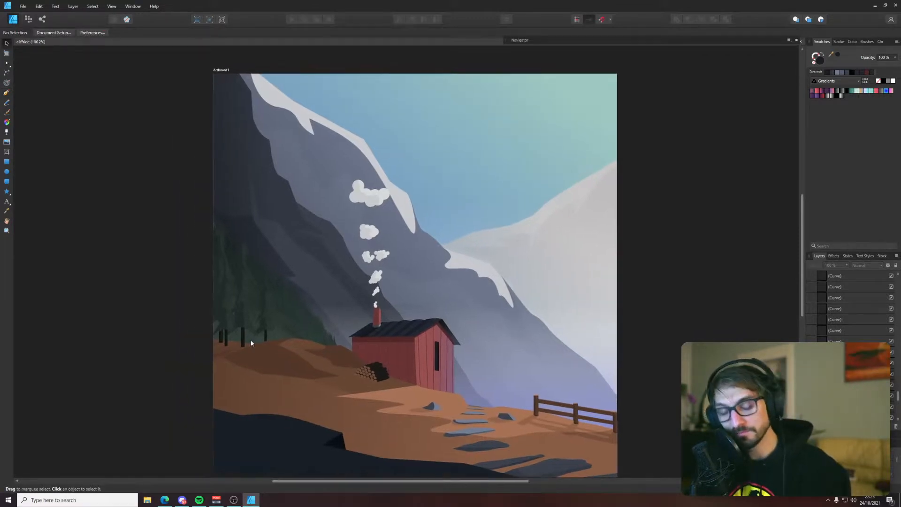
pyautogui.scroll(5, 264, 341)
pyautogui.scroll(8, 373, 344)
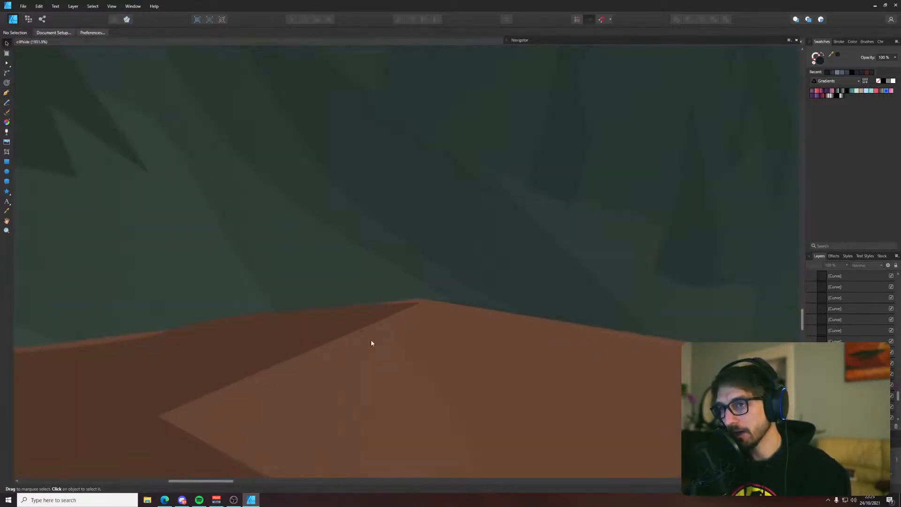
pyautogui.click(402, 307)
pyautogui.press('a')
pyautogui.moveTo(421, 302); pyautogui.dragTo(418, 299)
pyautogui.scroll(-12, 413, 299)
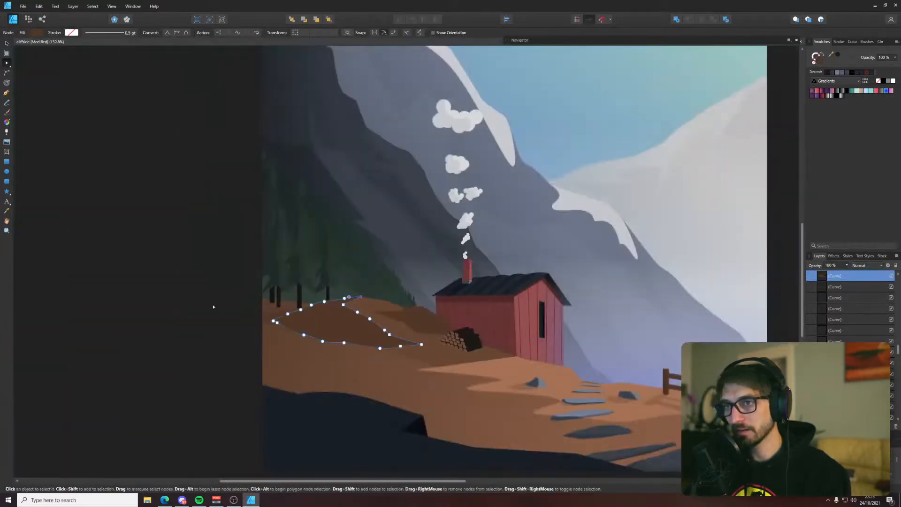
pyautogui.hotkey('ctrl', 'd')
pyautogui.hotkey('ctrl', 's')
pyautogui.moveTo(483, 334); pyautogui.dragTo(366, 320)
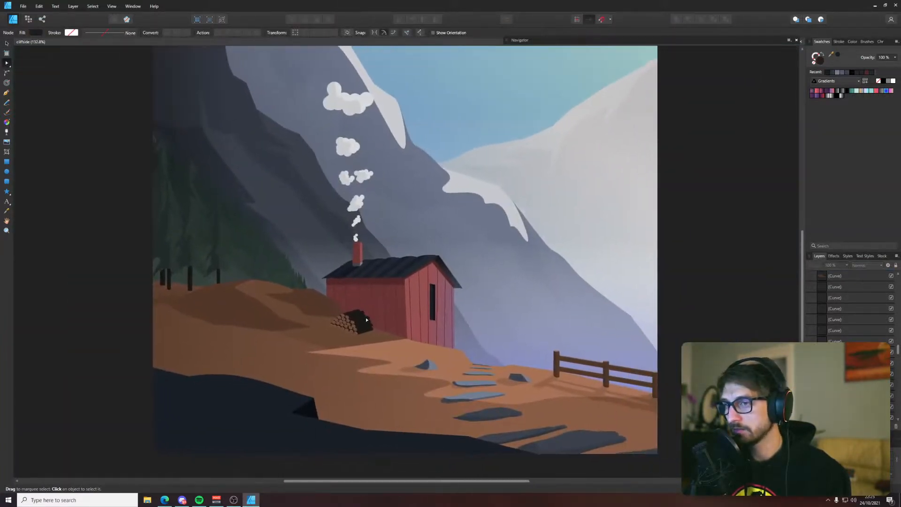
pyautogui.press('p')
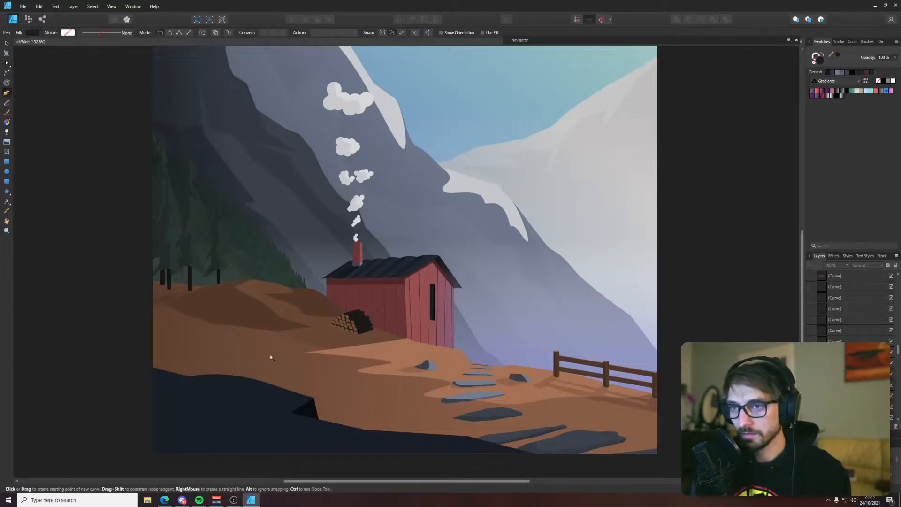
pyautogui.scroll(3, 271, 357)
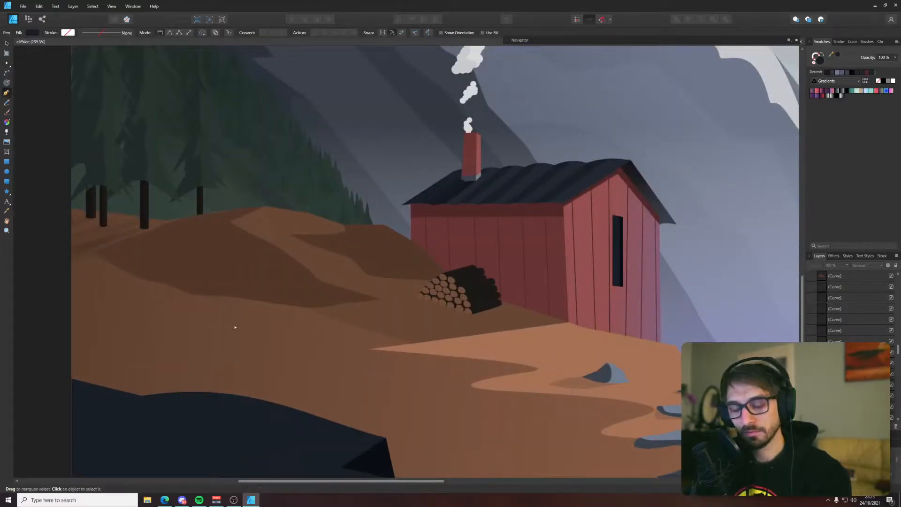
pyautogui.scroll(-4, 234, 326)
pyautogui.press('v')
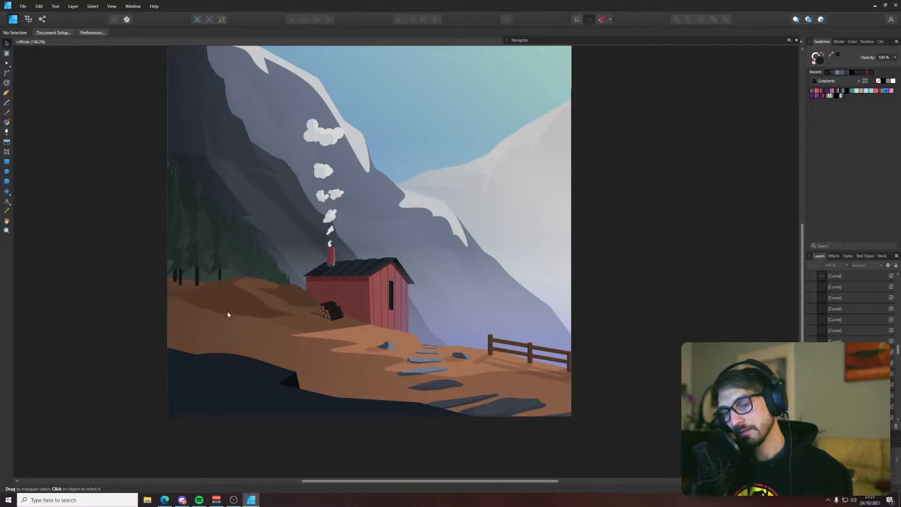
# Switch to the Edge browser, search for "unsplash" and open the Unsplash website
pyautogui.click(164, 499)
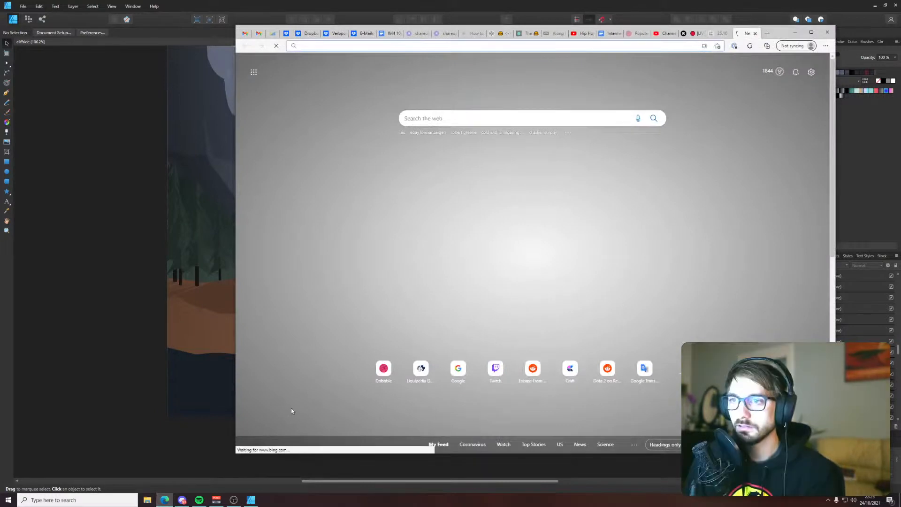
pyautogui.write('un')
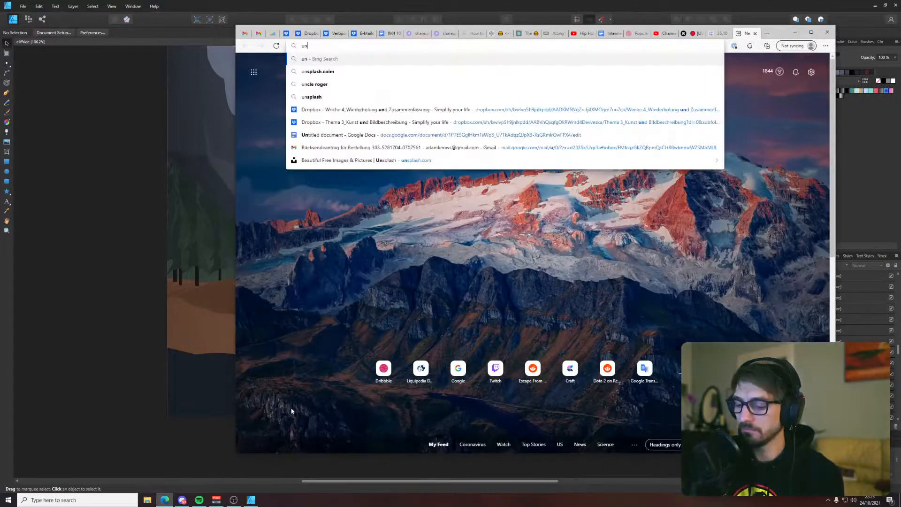
pyautogui.write('splash')
pyautogui.press('Return')
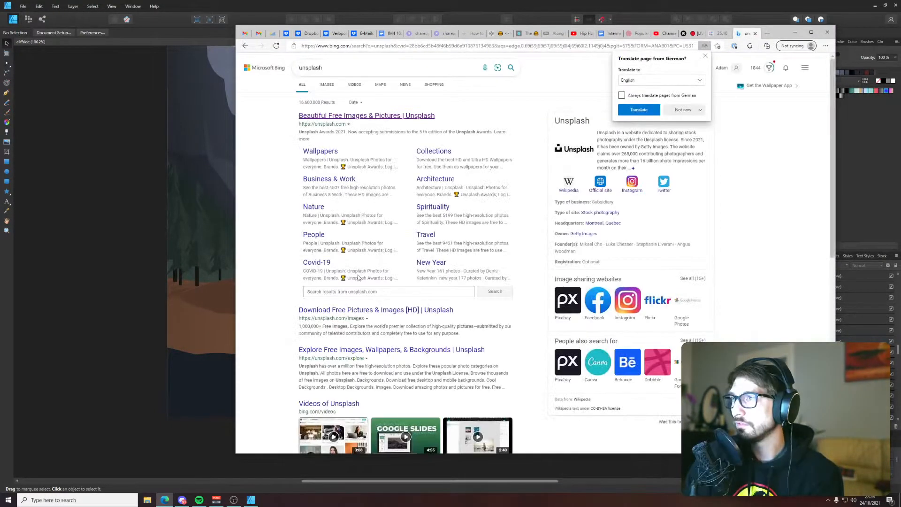
pyautogui.click(412, 116)
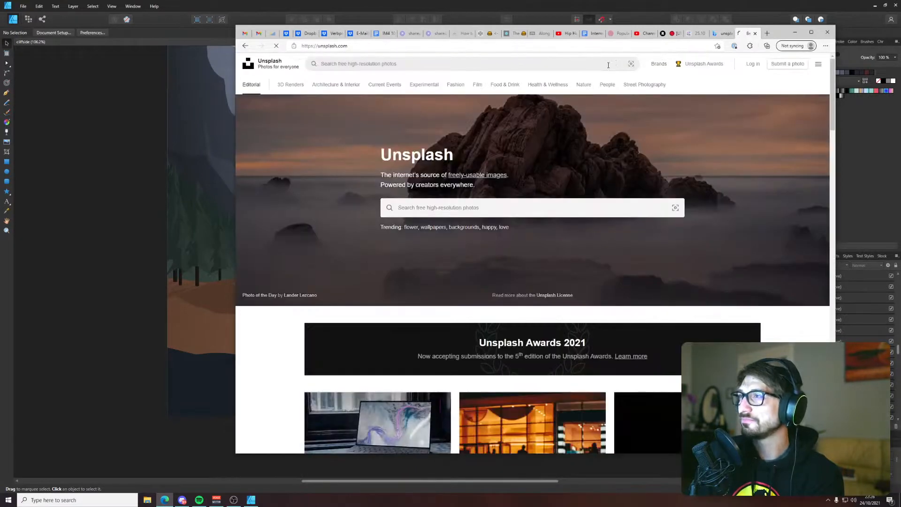
# Search Unsplash for "pickup truck" photos
pyautogui.click(592, 65)
pyautogui.write('pickup')
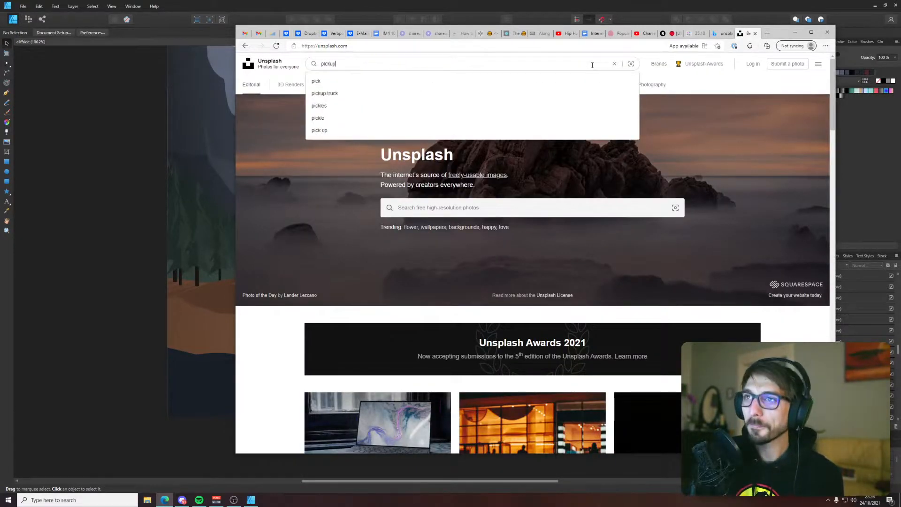
pyautogui.write(' truck')
pyautogui.press('Return')
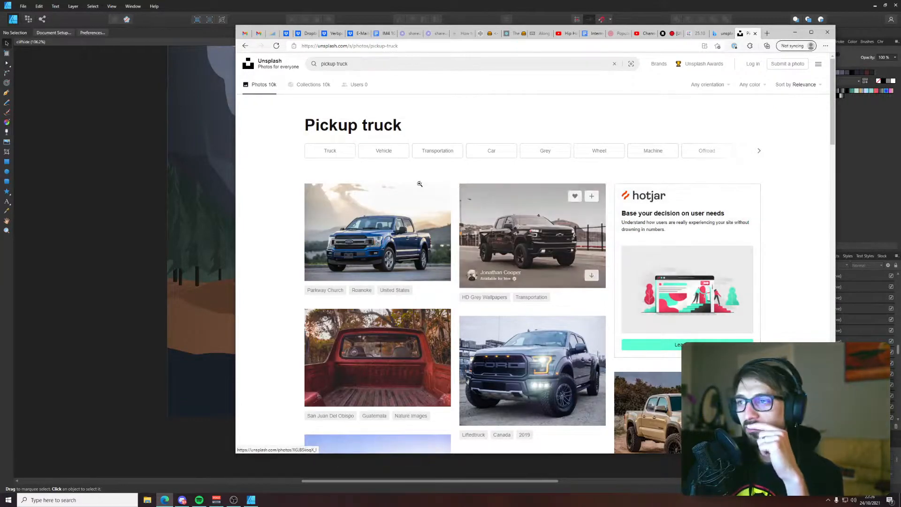
# Look through the first pickup truck photos and inspect the one of a dog lying in an open truck bed
pyautogui.scroll(-3, 339, 189)
pyautogui.scroll(-3, 339, 190)
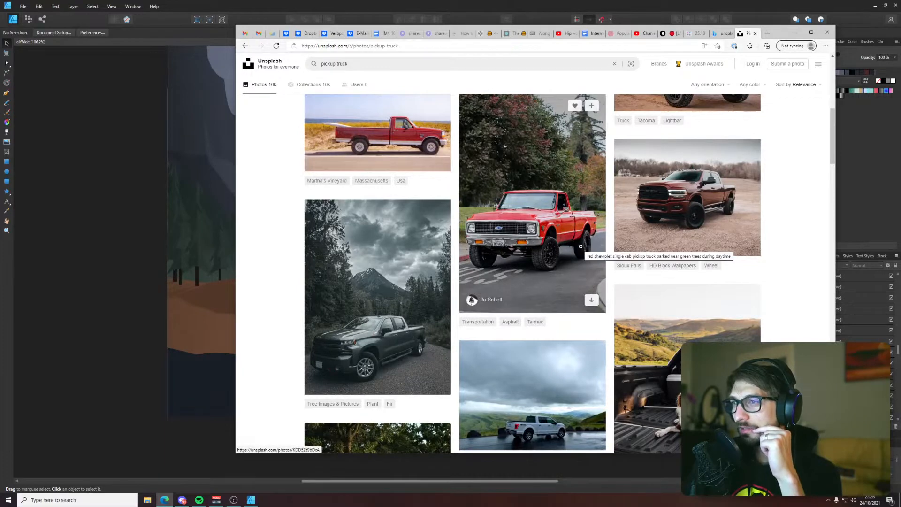
pyautogui.scroll(-1, 579, 246)
pyautogui.scroll(-2, 694, 225)
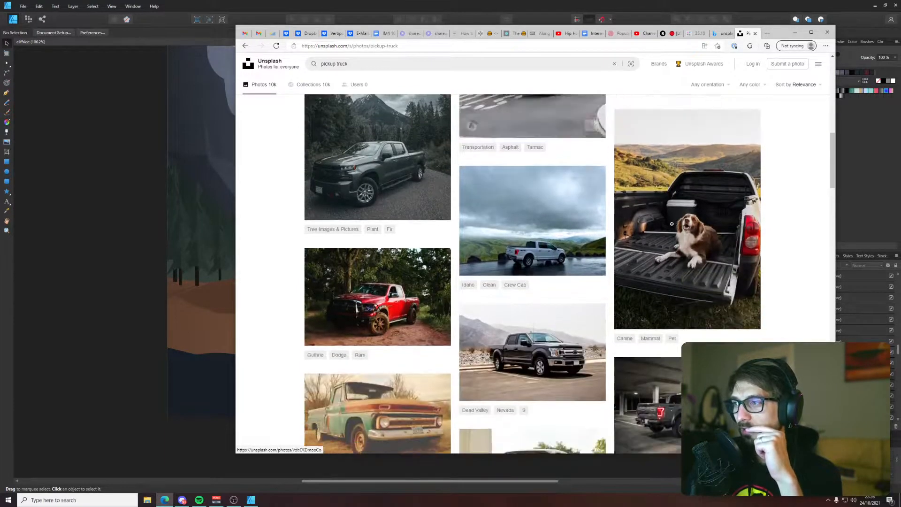
pyautogui.click(710, 234)
pyautogui.click(562, 324)
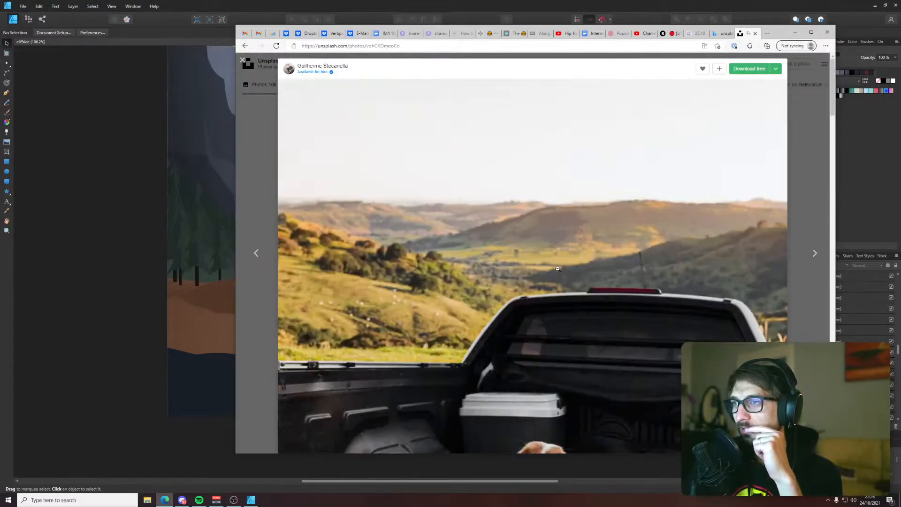
pyautogui.scroll(-5, 562, 323)
pyautogui.click(562, 323)
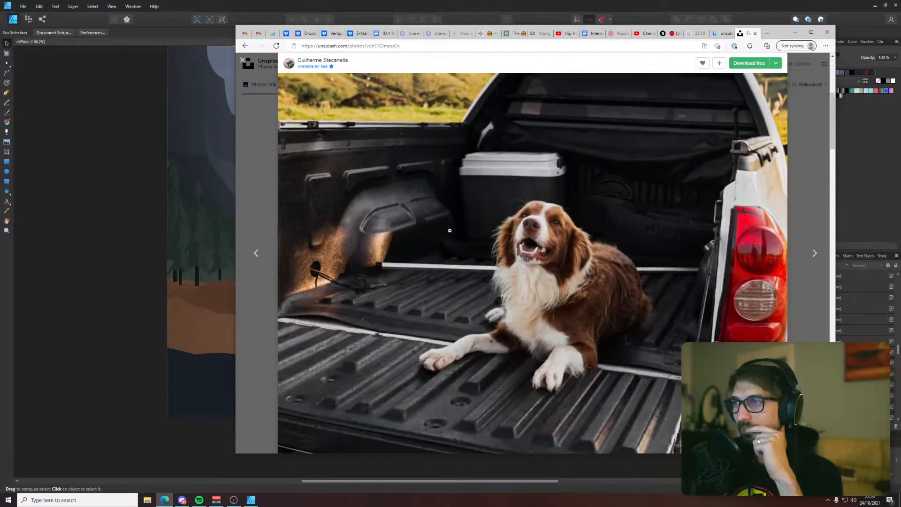
pyautogui.click(245, 61)
# Browse further for a vintage red pickup photo and view it in a smaller browser window beside the illustration
pyautogui.scroll(-5, 290, 181)
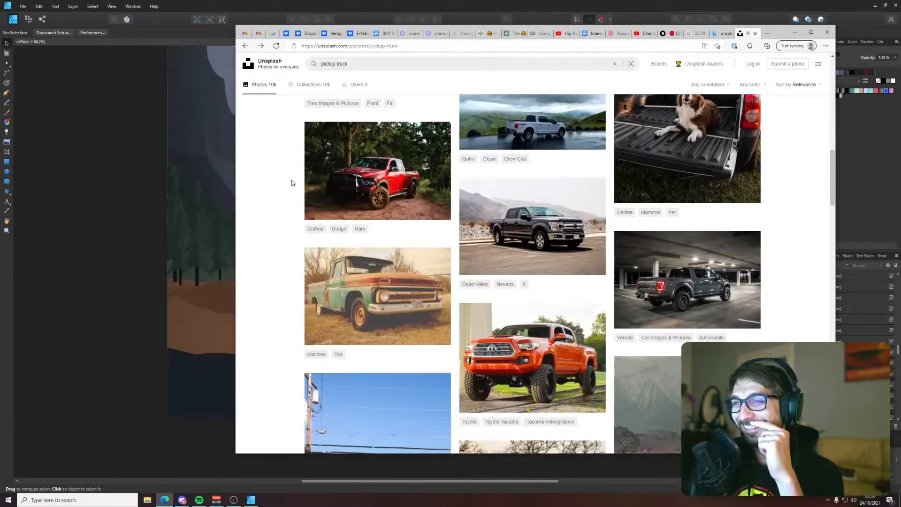
pyautogui.scroll(-4, 290, 181)
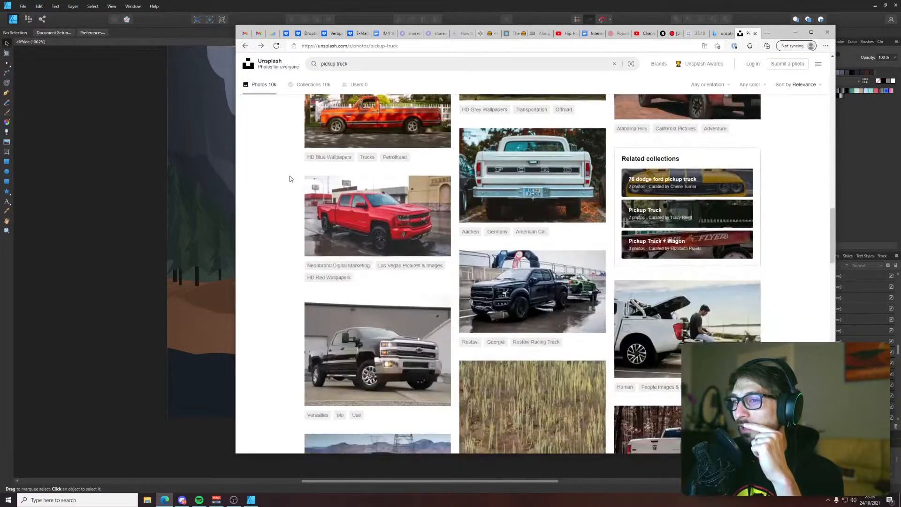
pyautogui.scroll(-3, 288, 176)
pyautogui.scroll(-4, 288, 177)
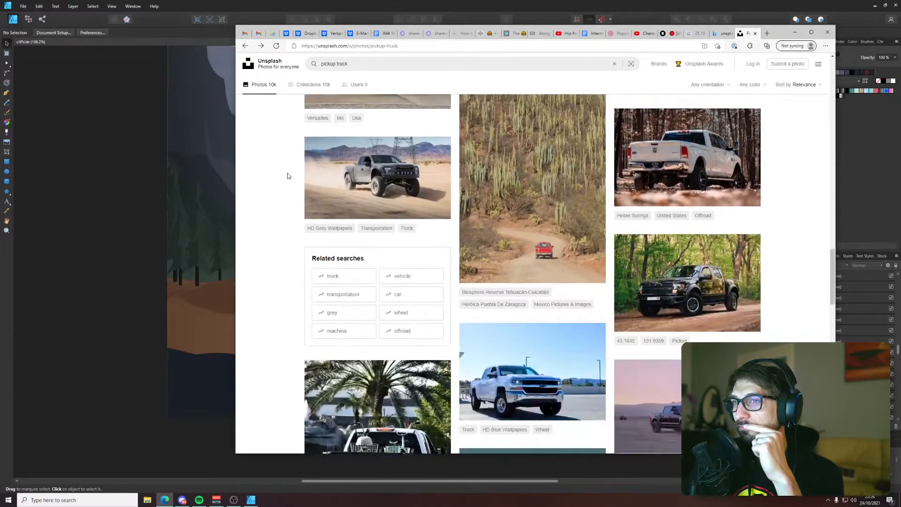
pyautogui.scroll(-2, 288, 176)
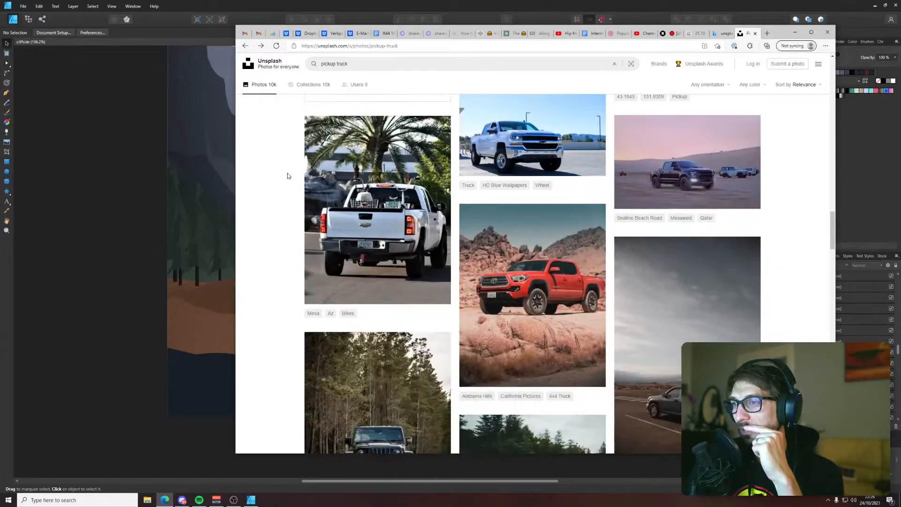
pyautogui.scroll(-5, 288, 176)
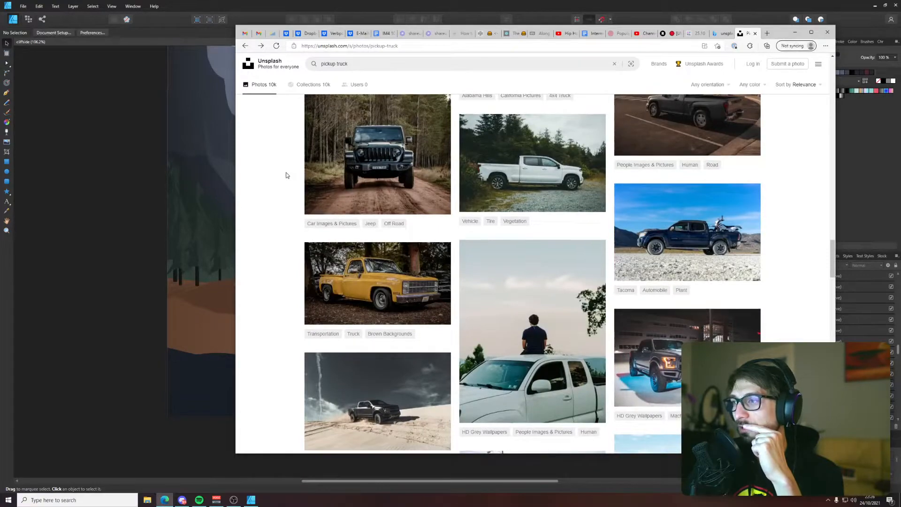
pyautogui.scroll(-6, 287, 175)
pyautogui.scroll(-2, 285, 175)
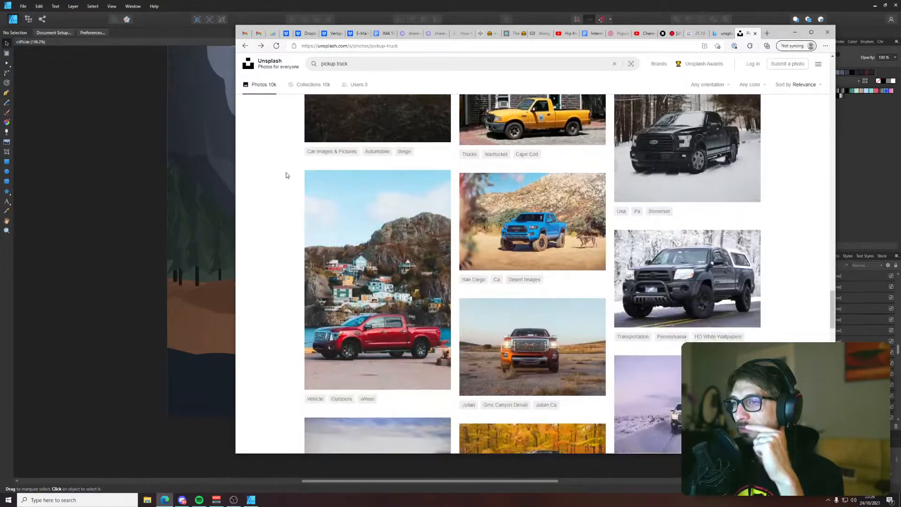
pyautogui.scroll(-3, 285, 175)
pyautogui.scroll(-2, 284, 173)
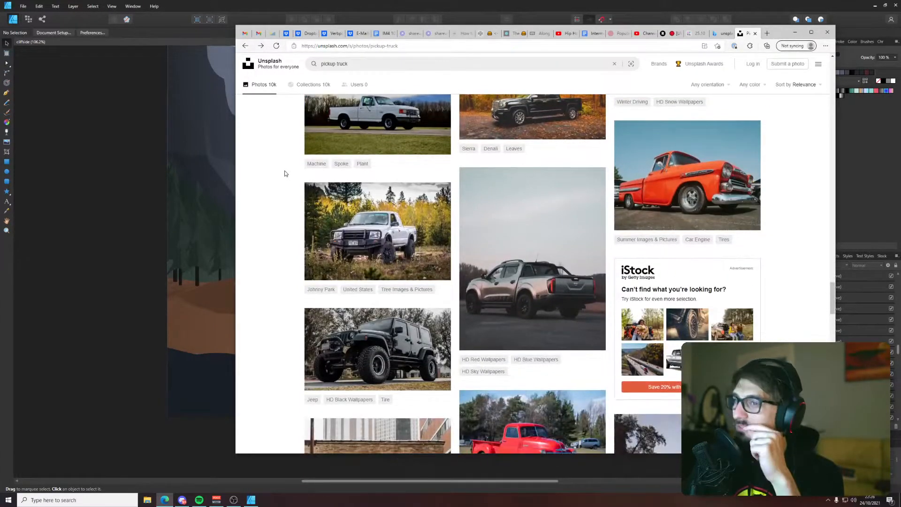
pyautogui.scroll(-3, 284, 173)
pyautogui.scroll(-1, 284, 173)
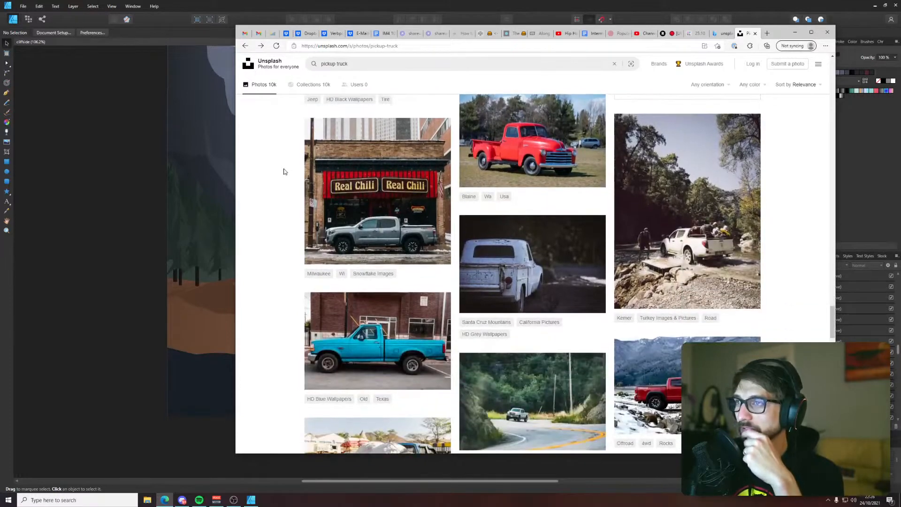
pyautogui.click(534, 143)
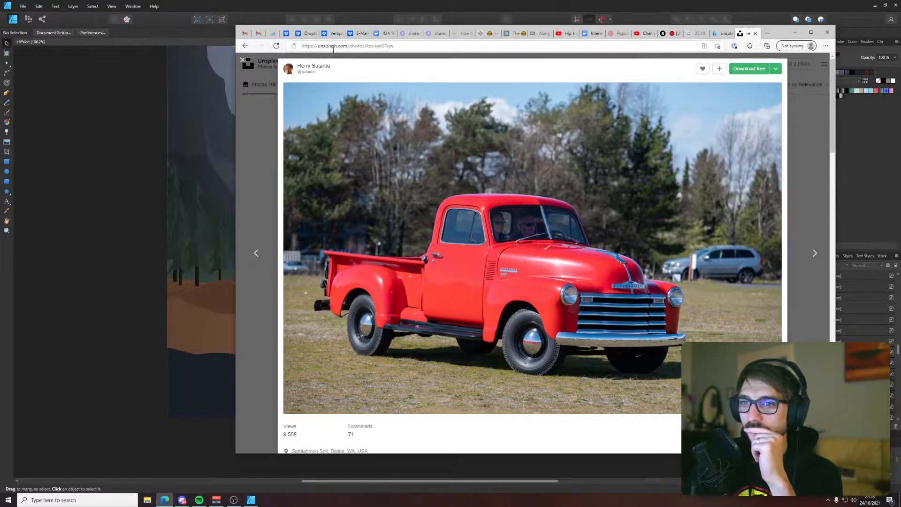
pyautogui.moveTo(235, 25); pyautogui.dragTo(469, 82)
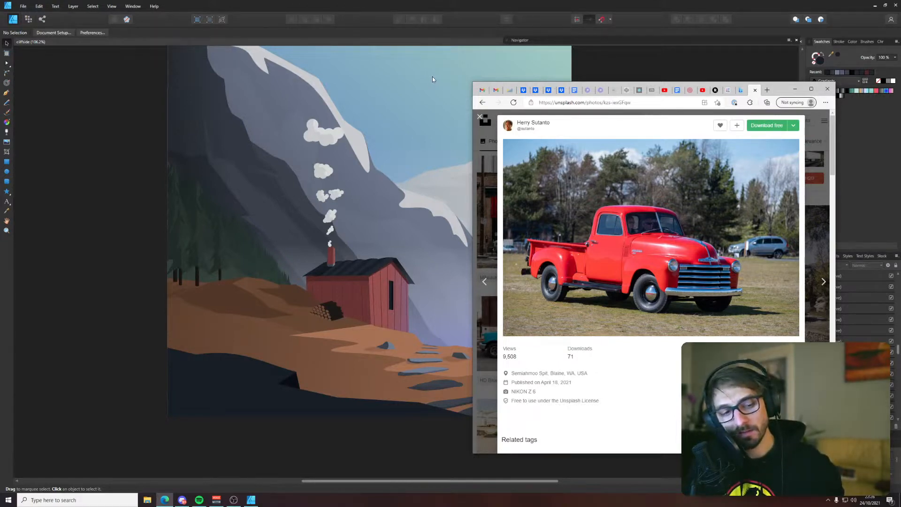
# Close the red pickup photo and scan more truck results for reference, and return to Affinity Designer with the whole artboard in view
pyautogui.click(484, 120)
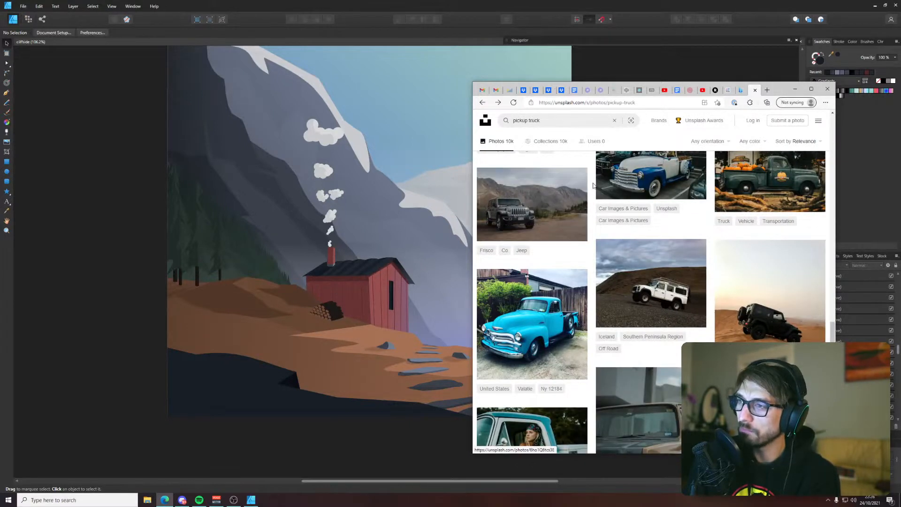
pyautogui.scroll(4, 593, 188)
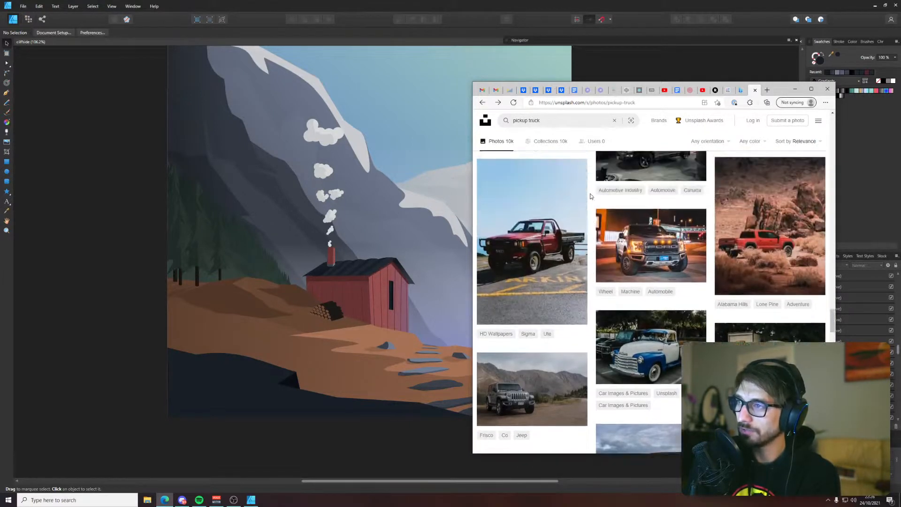
pyautogui.scroll(3, 590, 196)
pyautogui.scroll(-10, 581, 193)
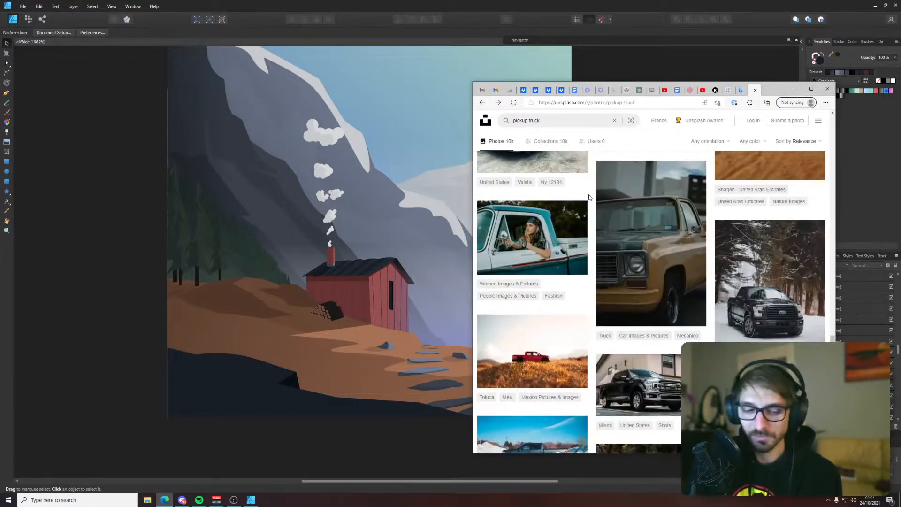
pyautogui.scroll(-2, 589, 197)
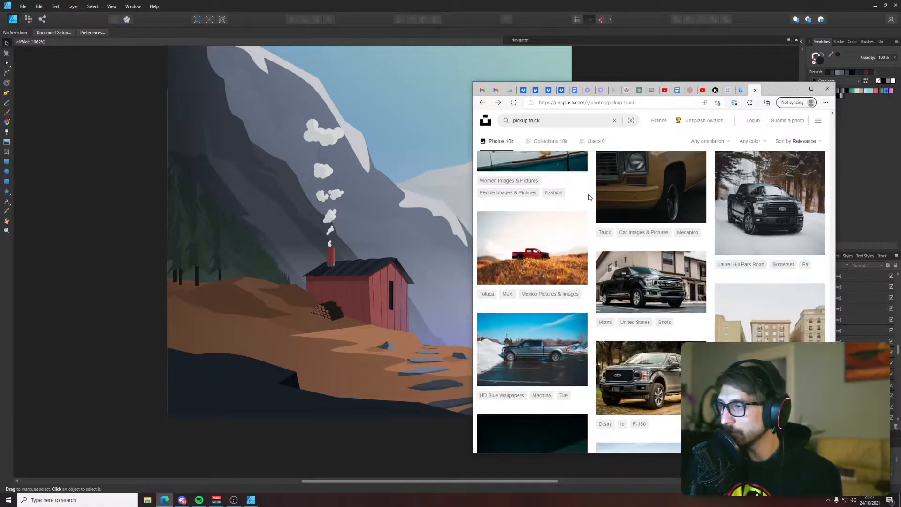
pyautogui.scroll(-10, 589, 197)
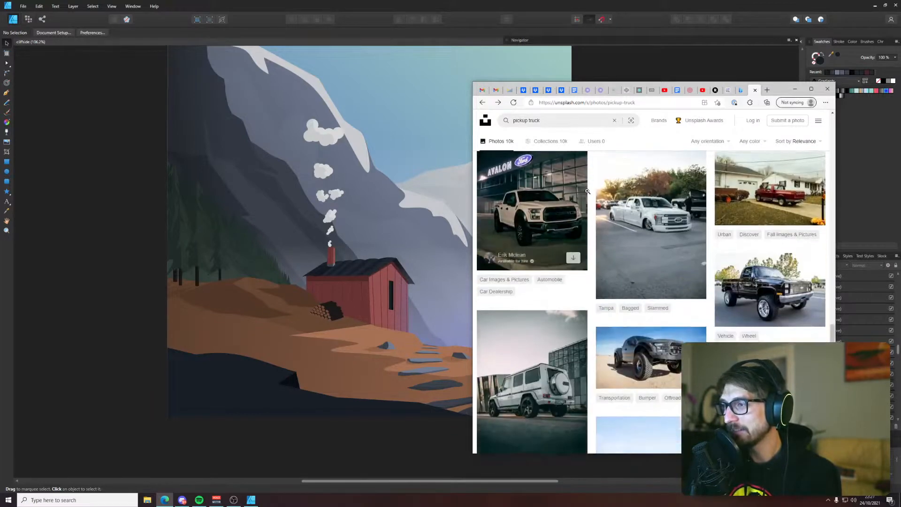
pyautogui.click(599, 74)
pyautogui.hotkey('ctrl', '0')
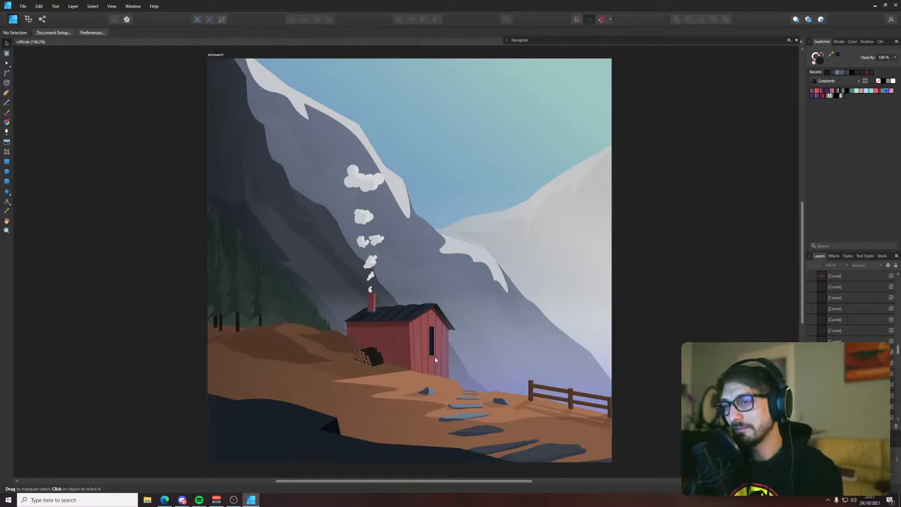
# Check the red cabin up close, switch to the browser's Unsplash results, inspect the orange pickup photo in front of houses, and close it
pyautogui.scroll(5, 454, 359)
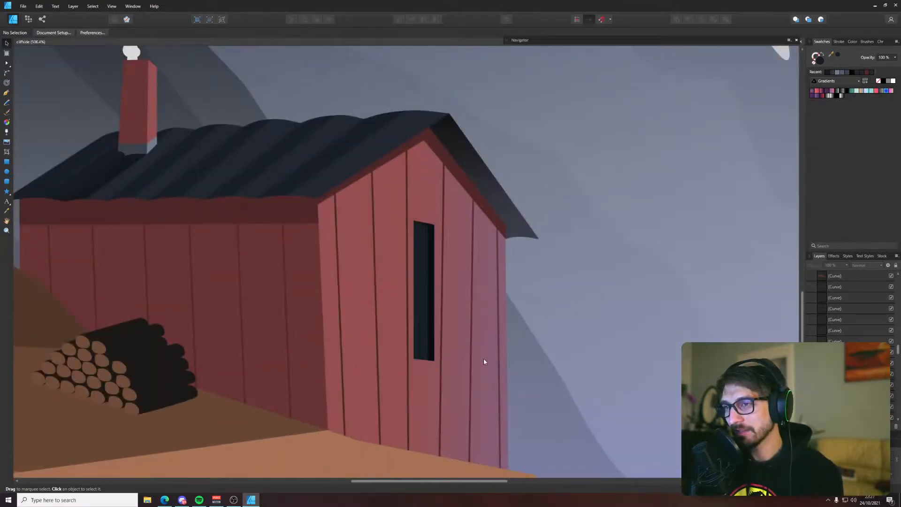
pyautogui.scroll(-6, 466, 361)
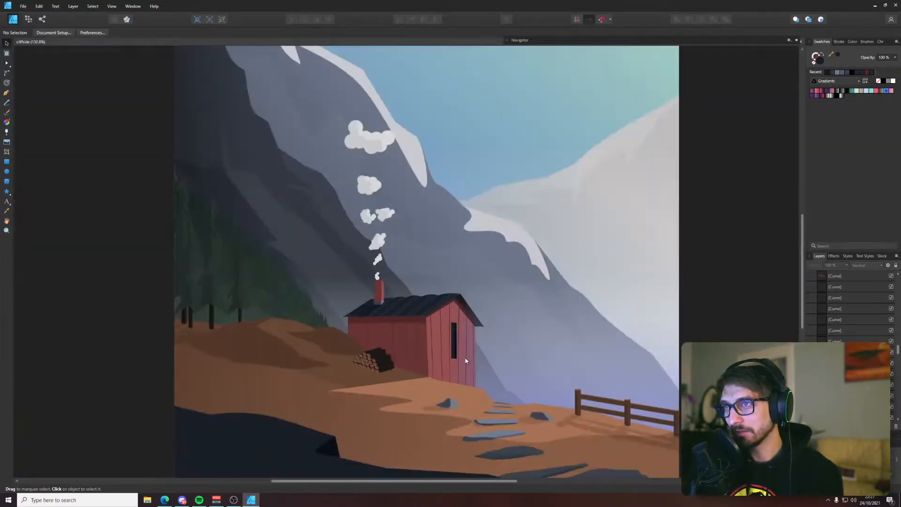
pyautogui.hotkey('alt', 'Tab')
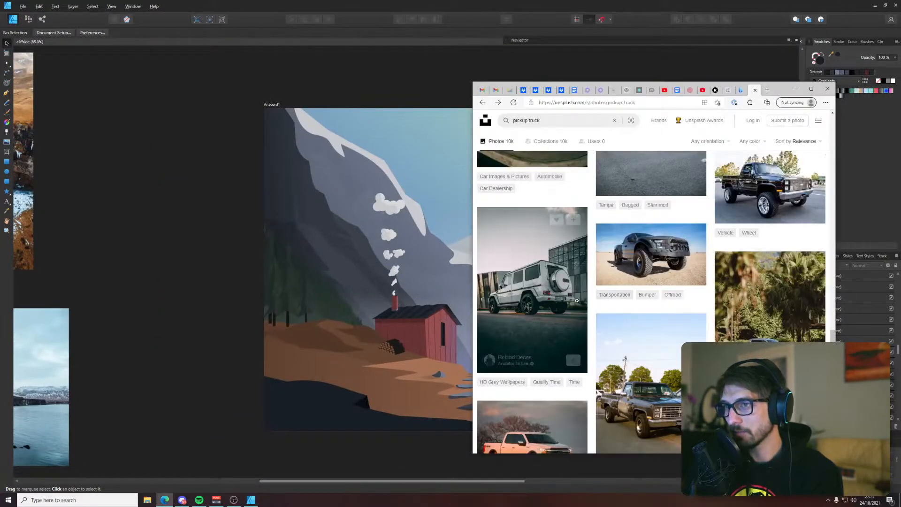
pyautogui.scroll(-3, 596, 317)
pyautogui.scroll(-6, 596, 317)
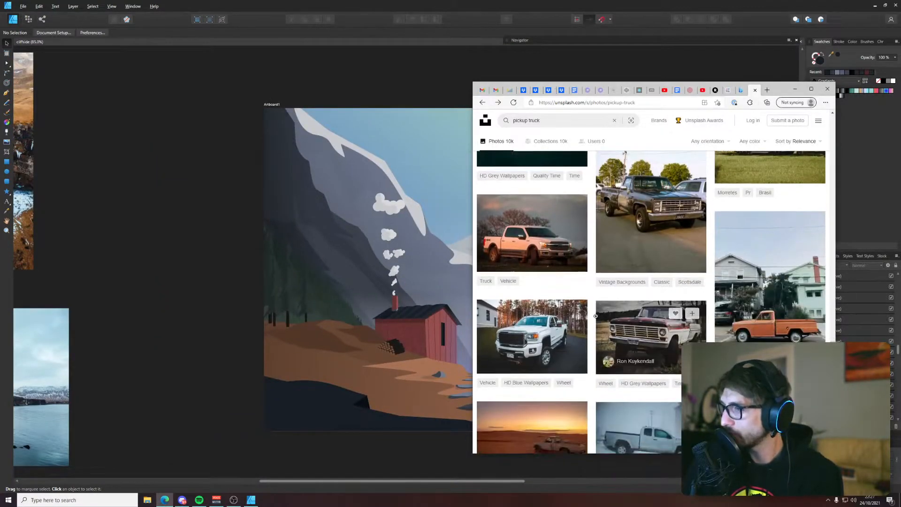
pyautogui.click(812, 246)
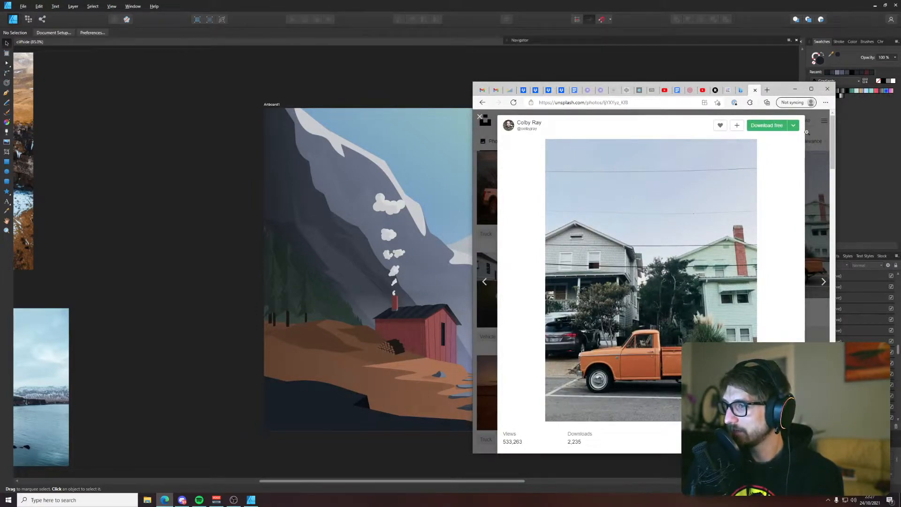
pyautogui.scroll(-10, 802, 178)
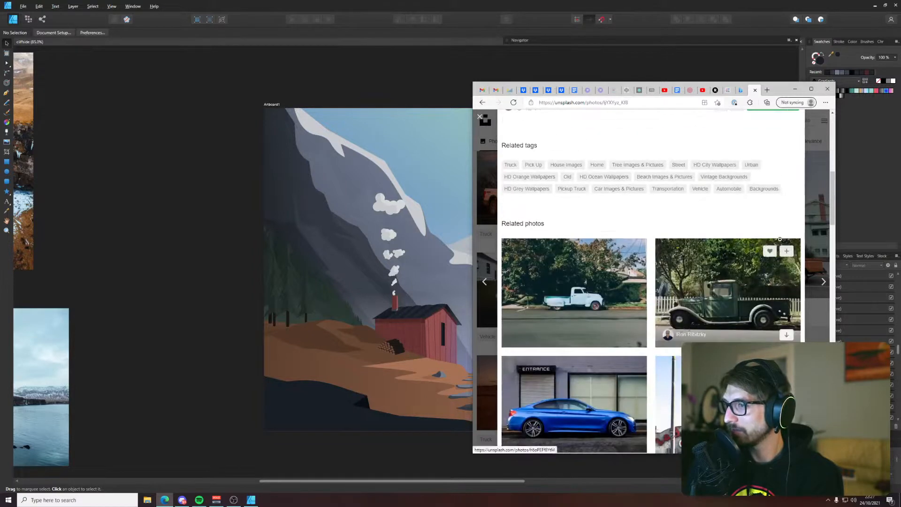
pyautogui.scroll(10, 780, 240)
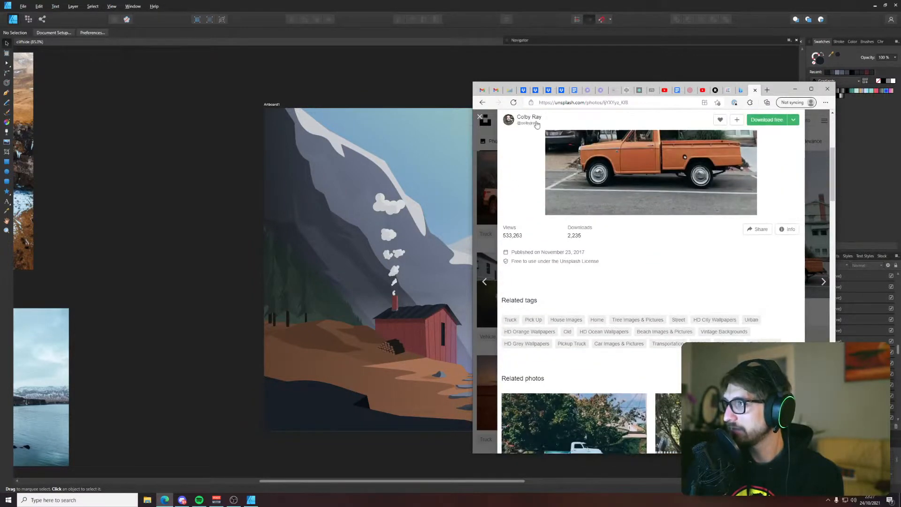
pyautogui.click(480, 118)
# Scan further pickup truck results, view the photo of the green off-roader under a teal sky, and close it
pyautogui.scroll(-10, 590, 191)
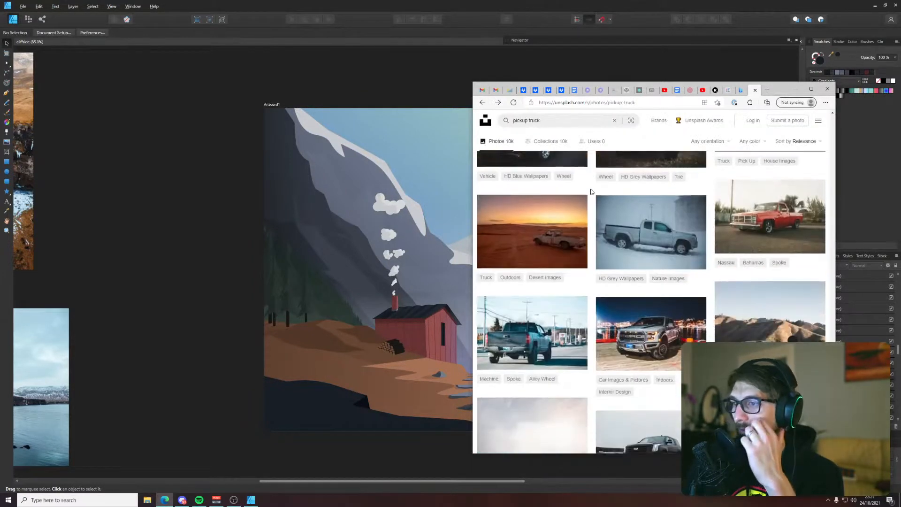
pyautogui.scroll(-8, 591, 193)
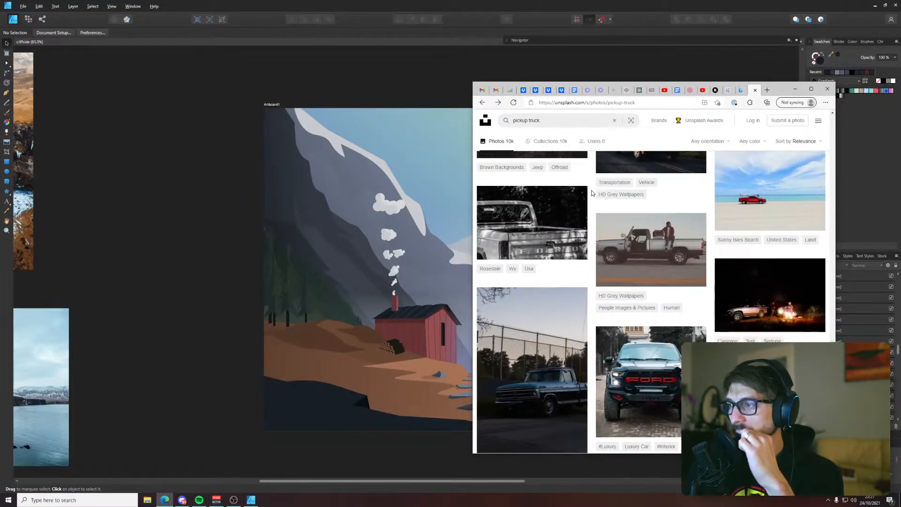
pyautogui.scroll(-3, 591, 193)
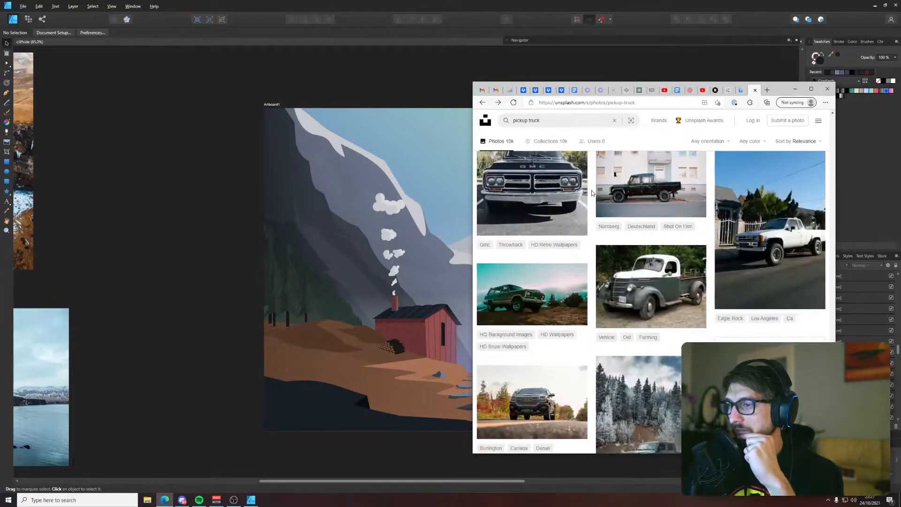
pyautogui.scroll(-3, 591, 192)
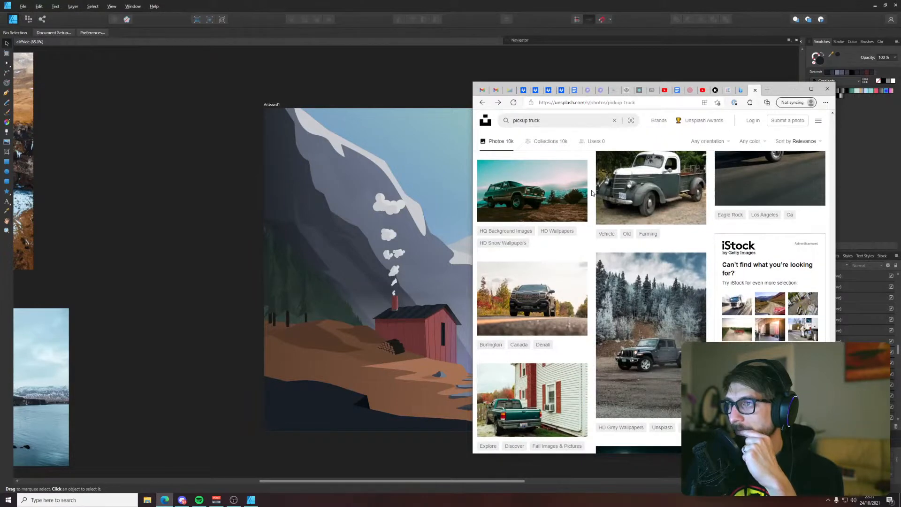
pyautogui.click(563, 192)
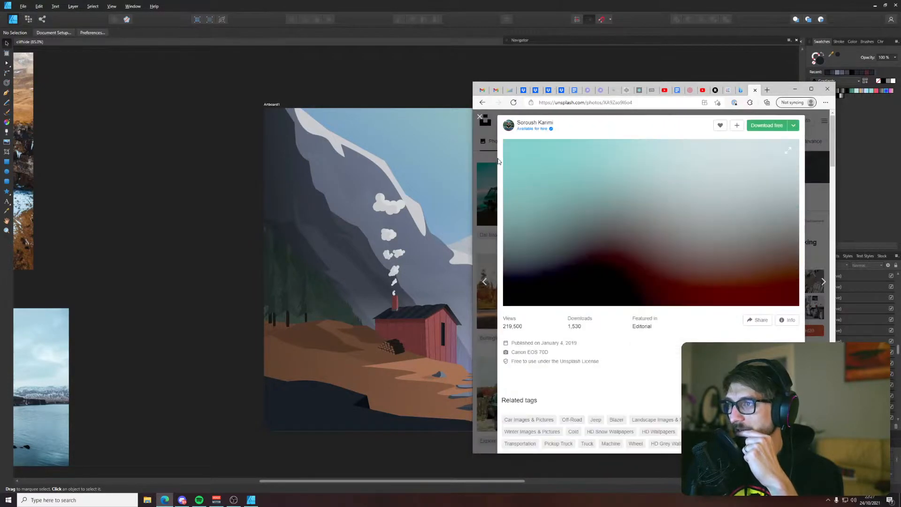
pyautogui.click(483, 117)
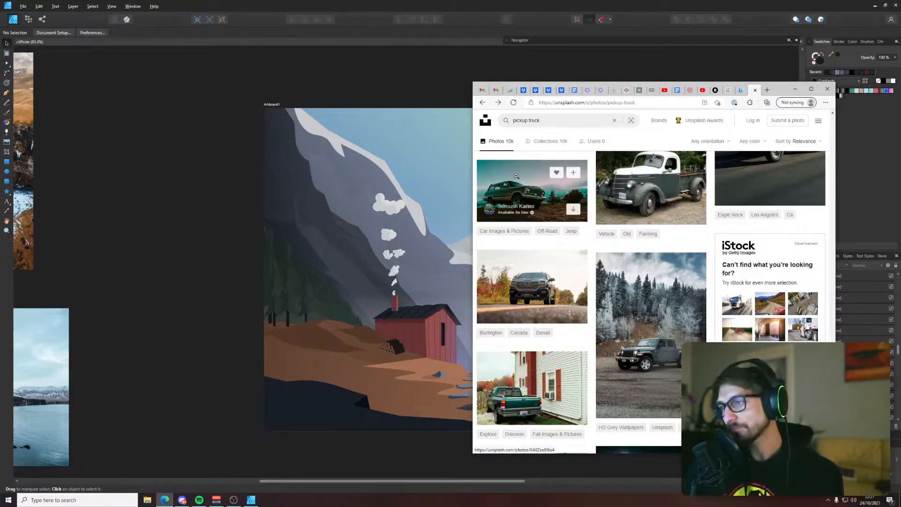
# Look through more truck photos for a vintage pickup reference, briefly opening and closing the photo below the red pickup parked under trees
pyautogui.scroll(-5, 516, 183)
pyautogui.scroll(-6, 516, 178)
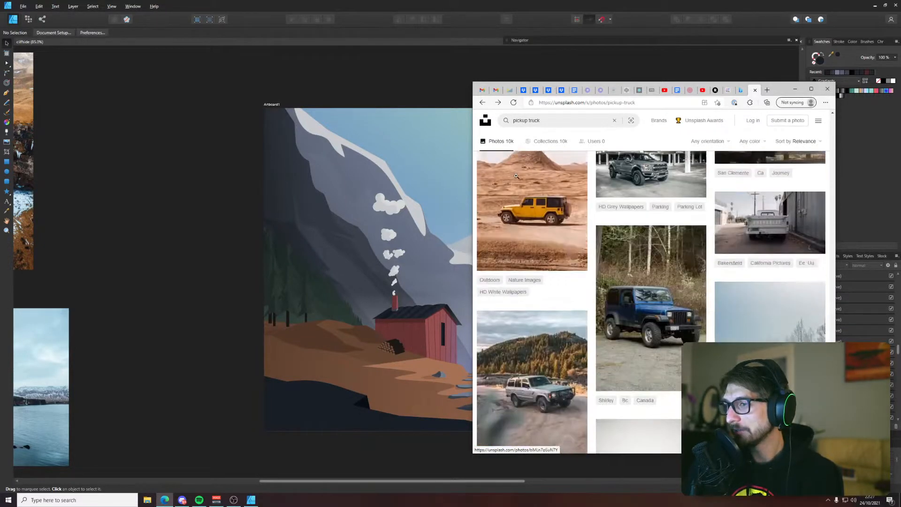
pyautogui.scroll(1, 516, 178)
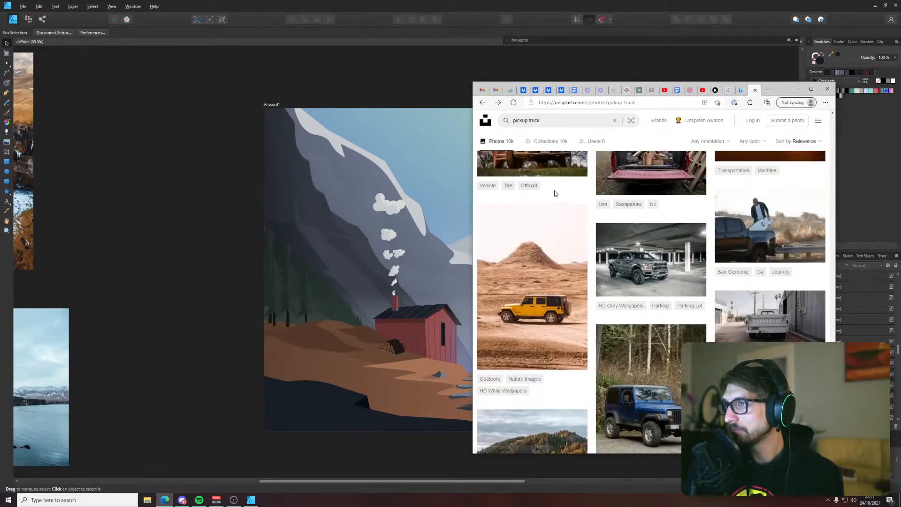
pyautogui.scroll(-10, 554, 191)
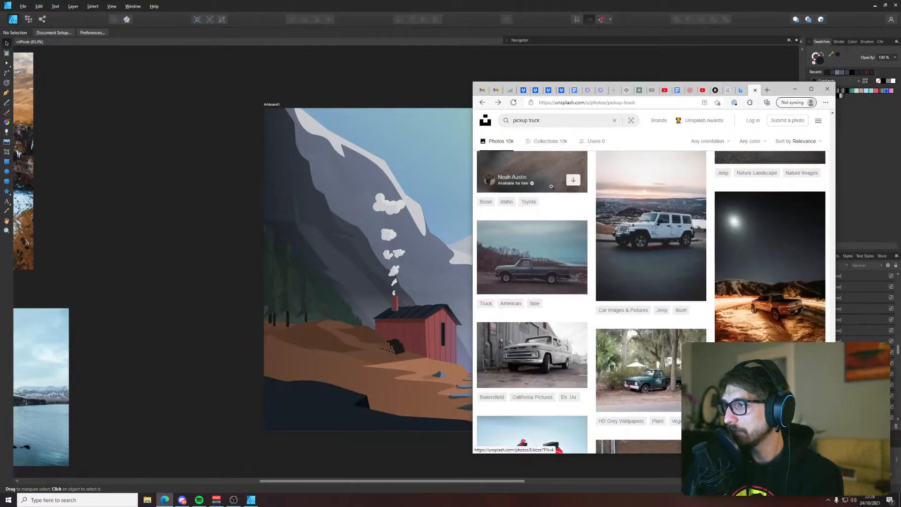
pyautogui.scroll(-2, 551, 189)
pyautogui.scroll(-2, 553, 190)
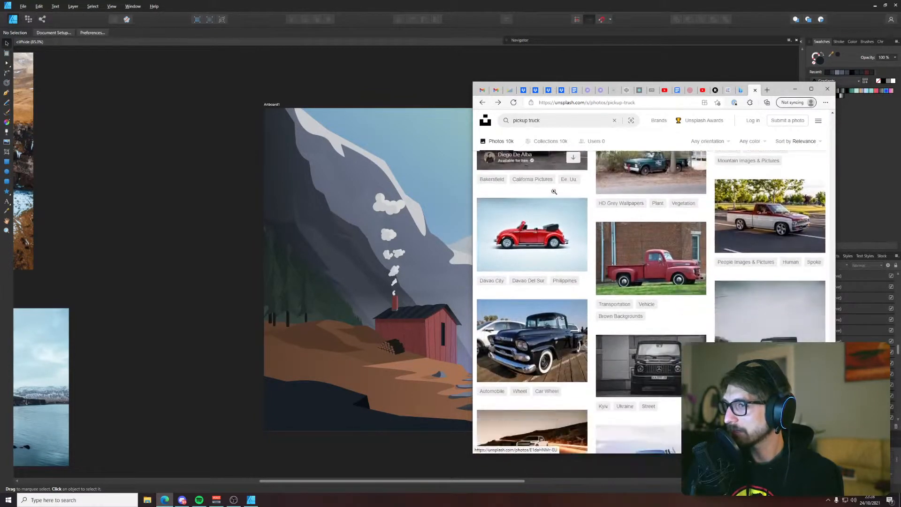
pyautogui.scroll(-10, 553, 191)
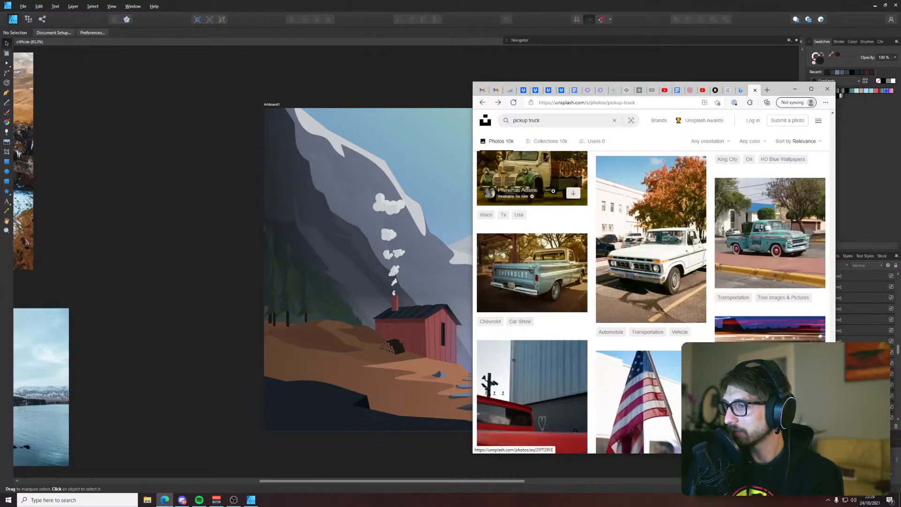
pyautogui.scroll(-6, 552, 192)
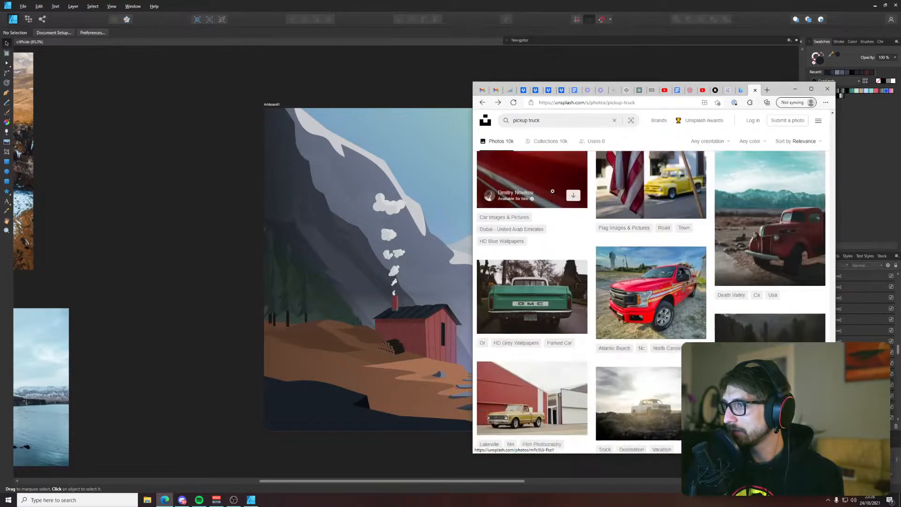
pyautogui.scroll(-8, 553, 192)
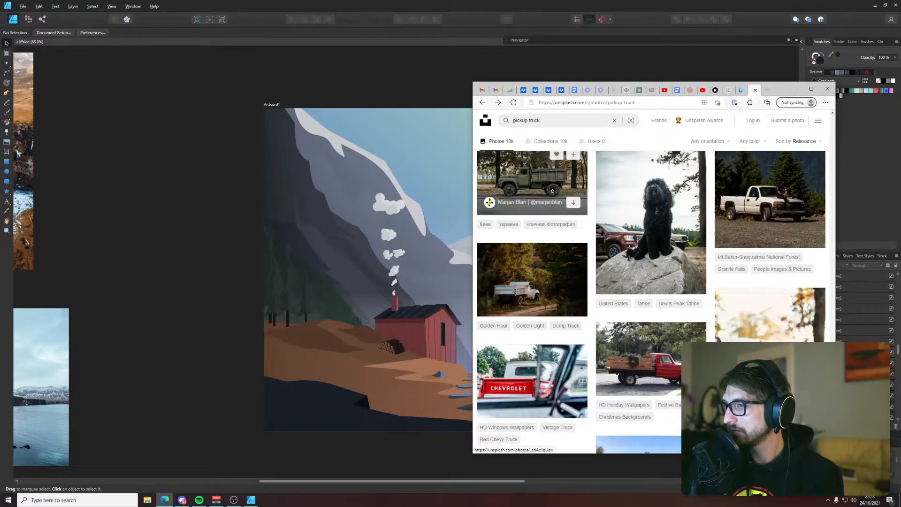
pyautogui.scroll(-10, 552, 191)
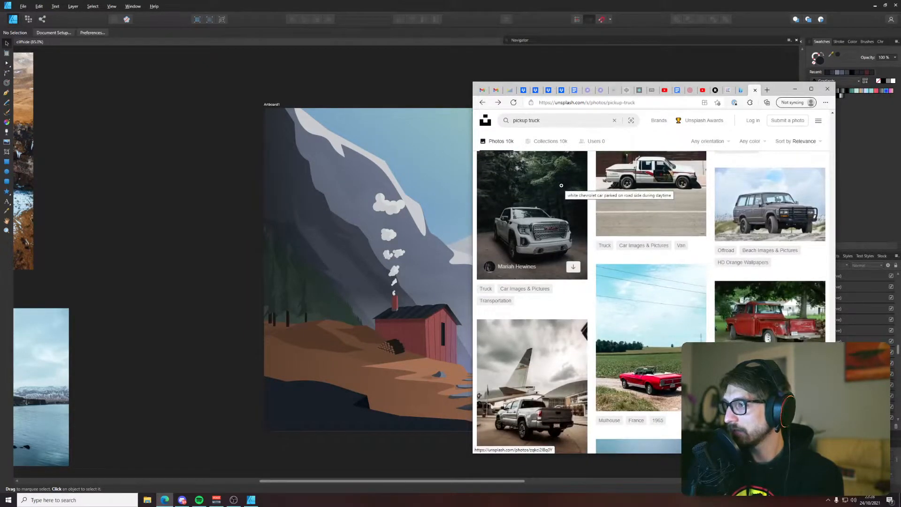
pyautogui.scroll(-1, 562, 186)
pyautogui.click(746, 361)
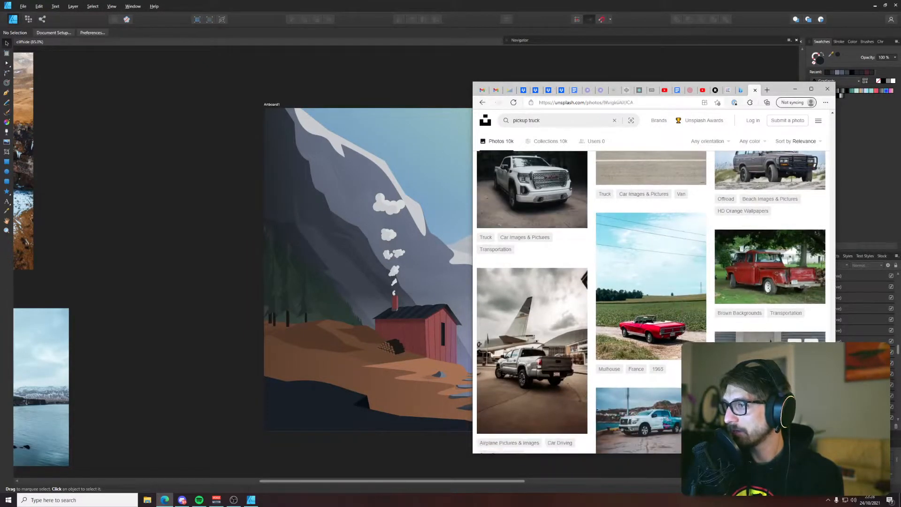
pyautogui.click(479, 118)
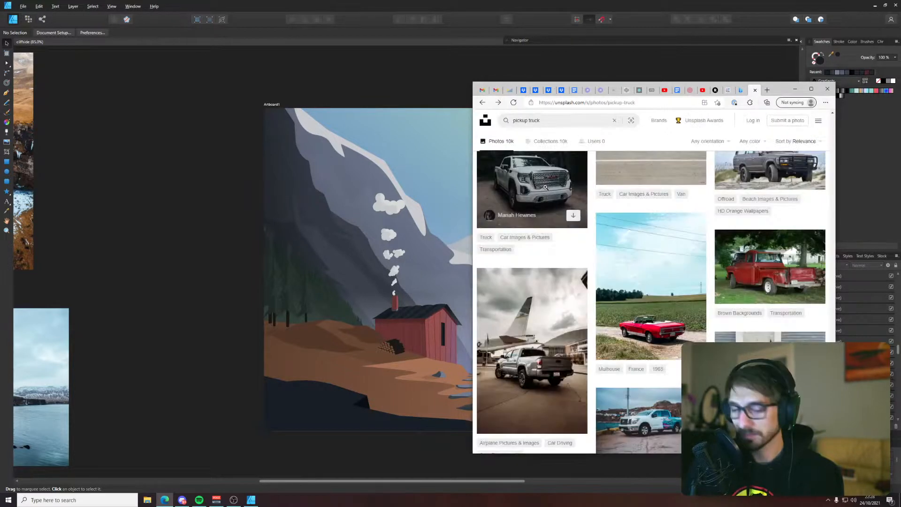
# Examine the remaining pickup truck results deeper down the page for a truck and viewing angle that suit the cabin scene
pyautogui.scroll(-4, 551, 192)
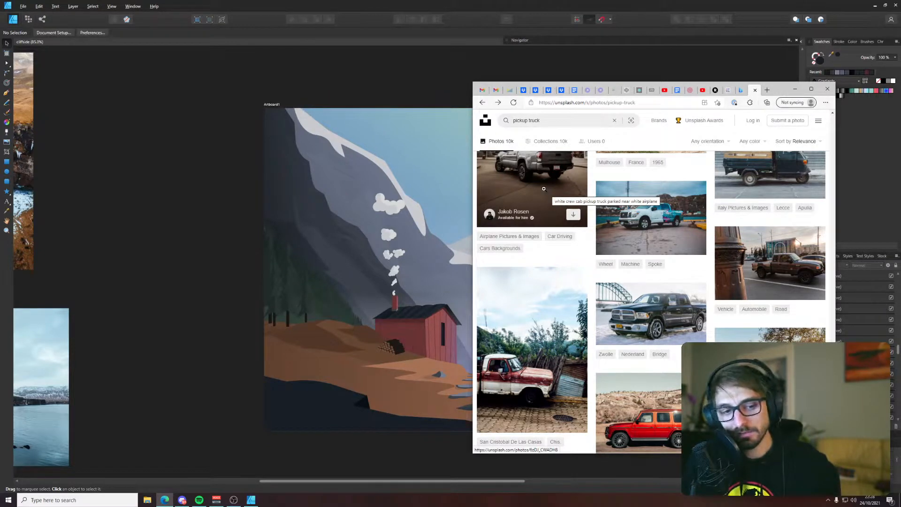
pyautogui.scroll(-10, 550, 181)
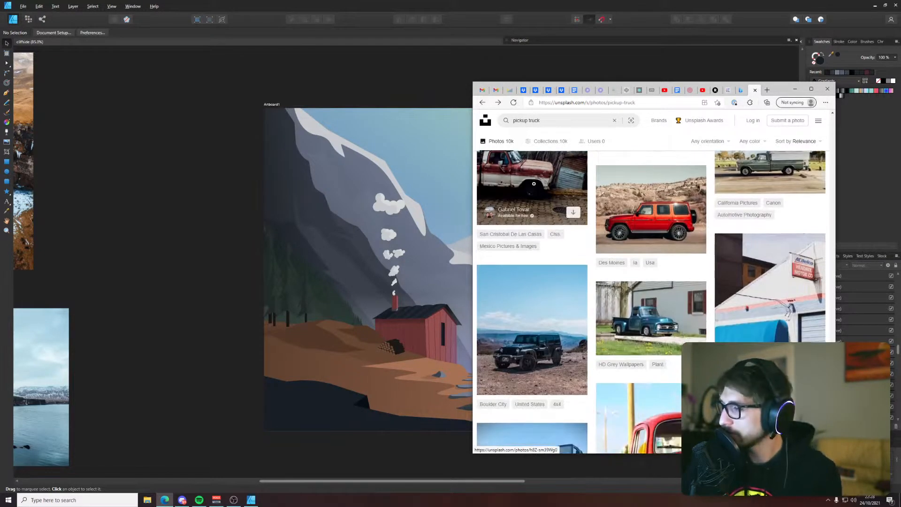
pyautogui.scroll(-10, 582, 235)
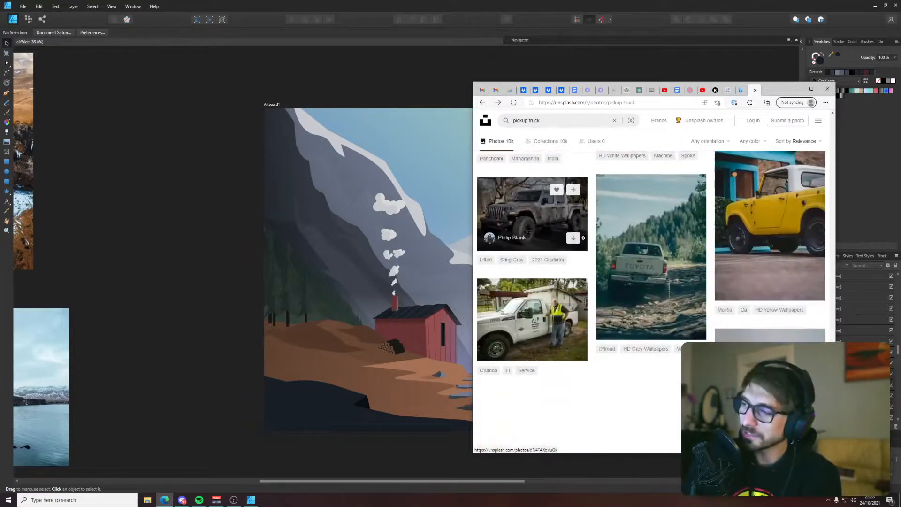
pyautogui.scroll(-10, 590, 253)
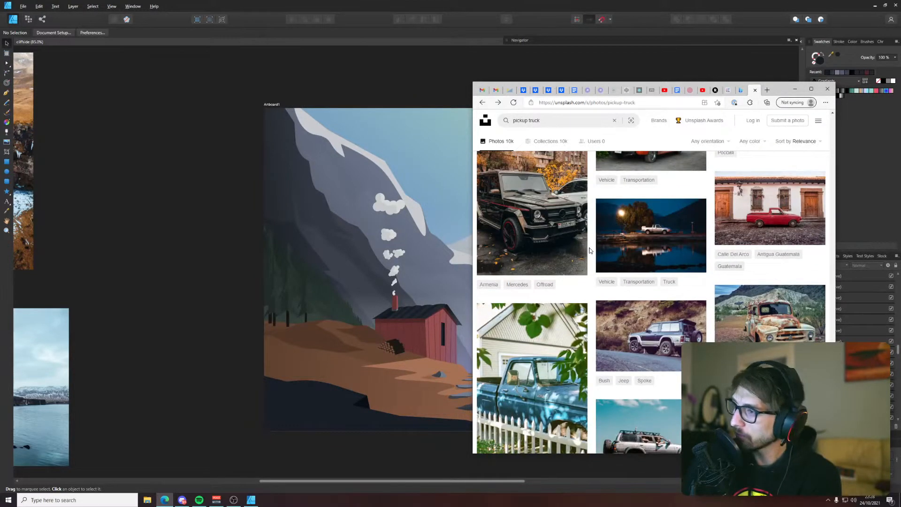
pyautogui.scroll(-10, 590, 250)
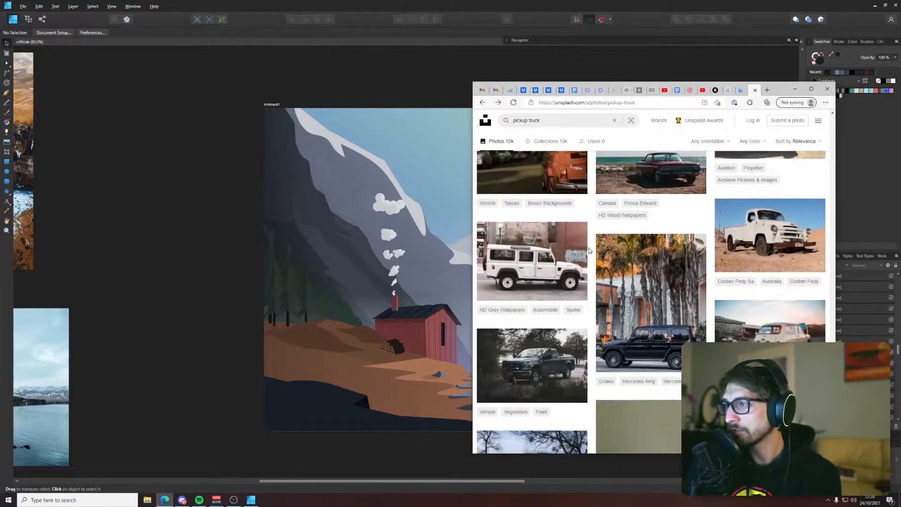
pyautogui.scroll(-10, 589, 249)
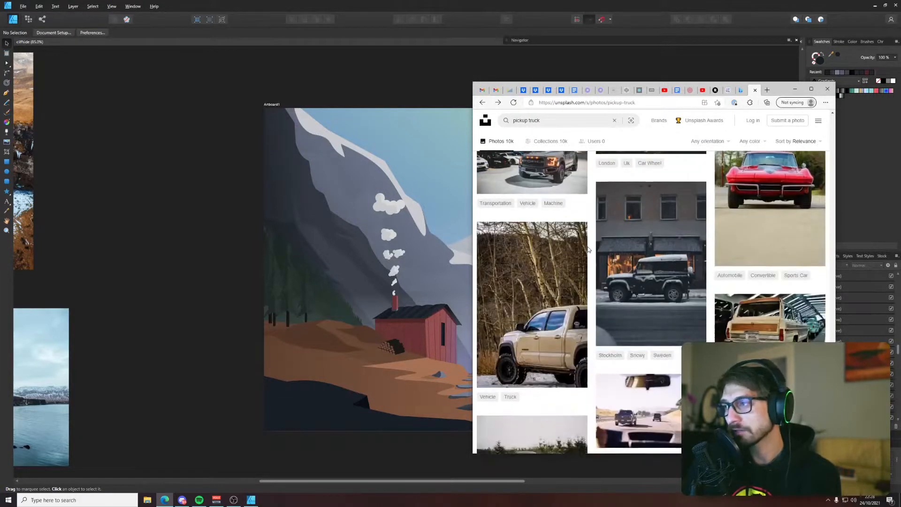
pyautogui.scroll(-10, 587, 248)
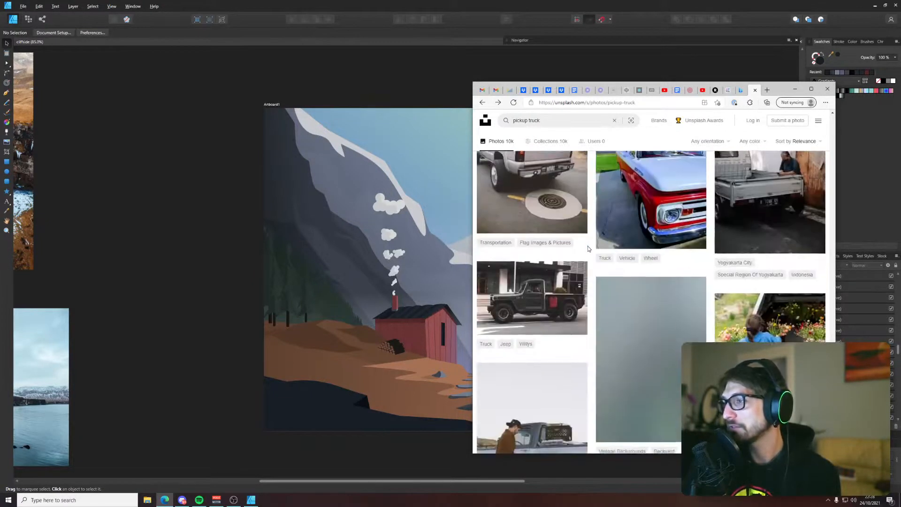
pyautogui.scroll(-10, 587, 249)
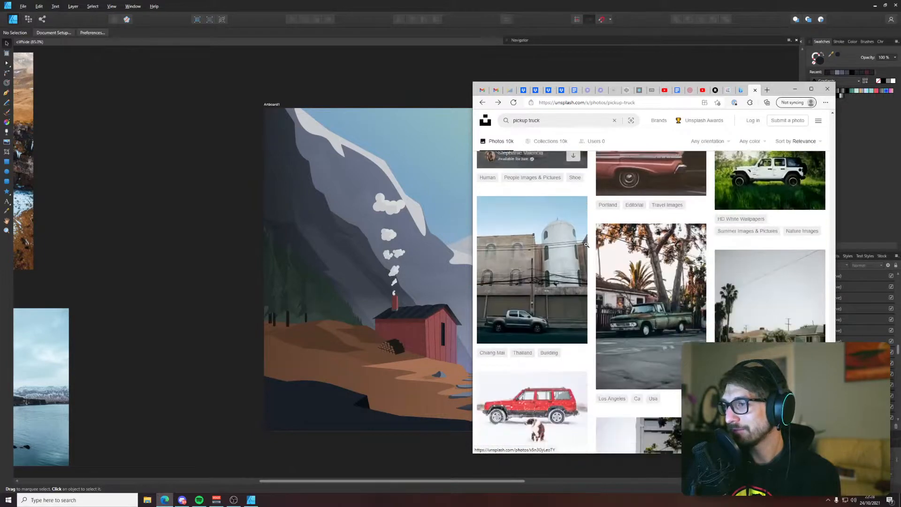
pyautogui.scroll(-5, 586, 244)
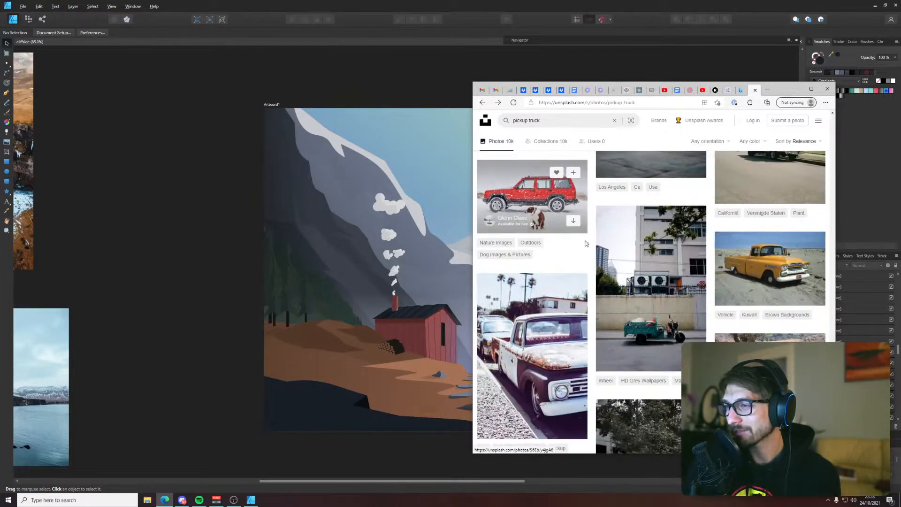
pyautogui.scroll(-6, 584, 239)
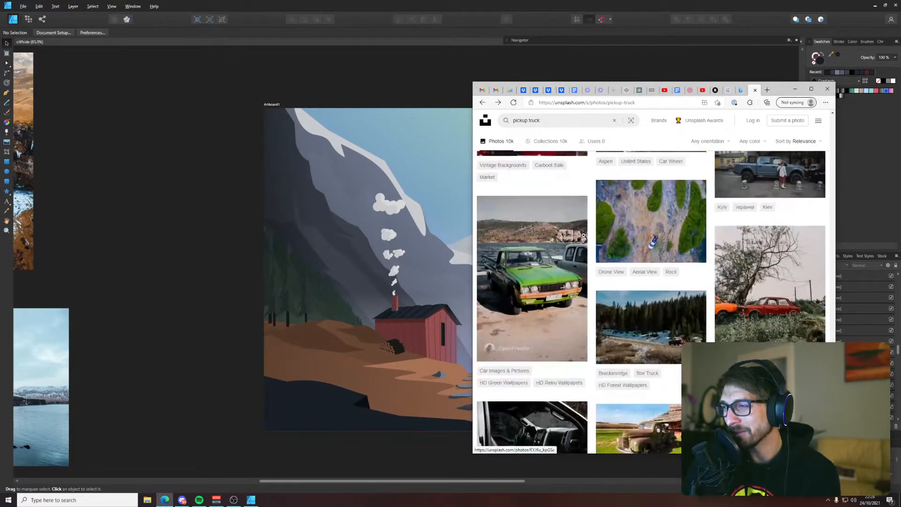
pyautogui.scroll(-10, 584, 235)
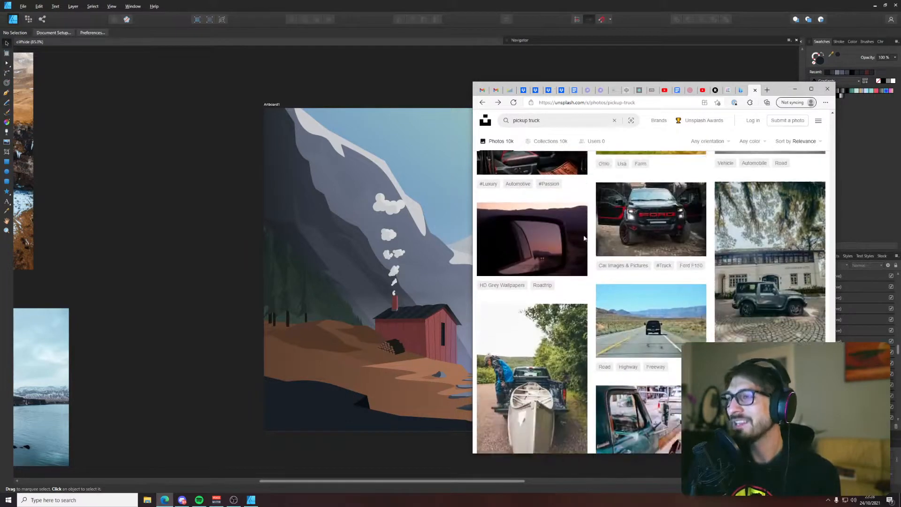
pyautogui.scroll(-3, 584, 235)
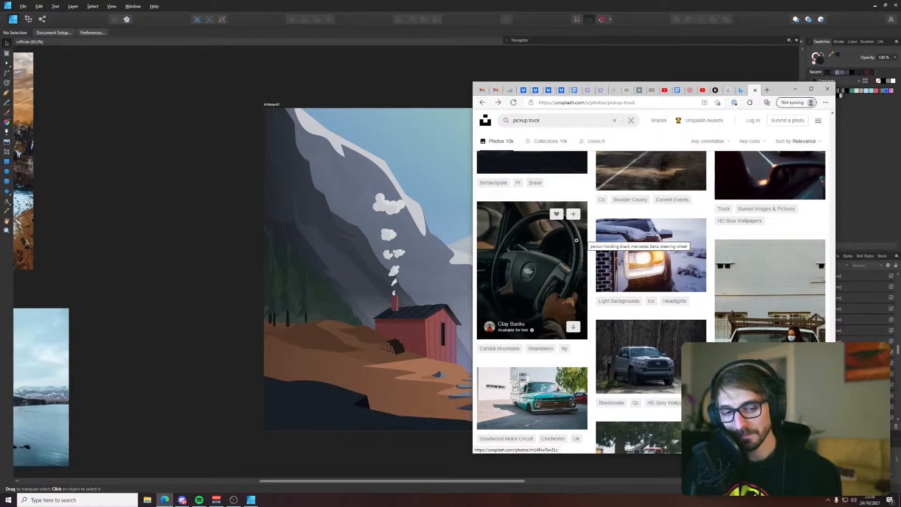
# Look over the cabin illustration, switch back to the browser's Unsplash results, and compare the vintage pickup photos for a suitable reference
pyautogui.click(395, 81)
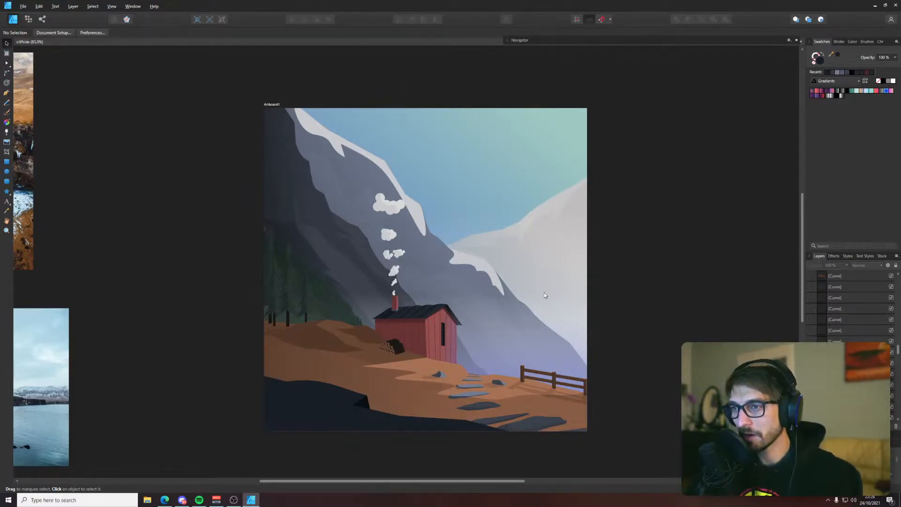
pyautogui.keyDown('ctrl'); pyautogui.scroll(1, 544, 295); pyautogui.keyUp('ctrl')
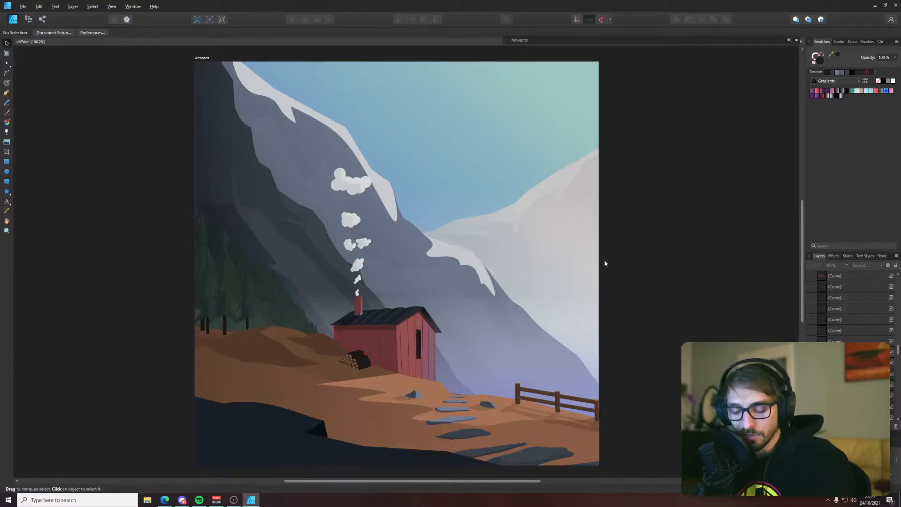
pyautogui.hotkey('alt', 'Tab')
pyautogui.scroll(-2, 604, 264)
pyautogui.scroll(-5, 733, 329)
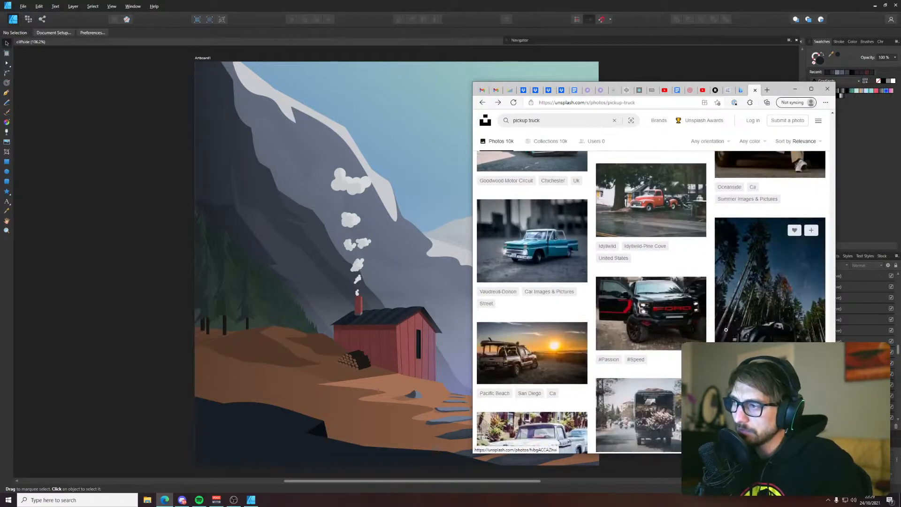
pyautogui.scroll(-5, 651, 301)
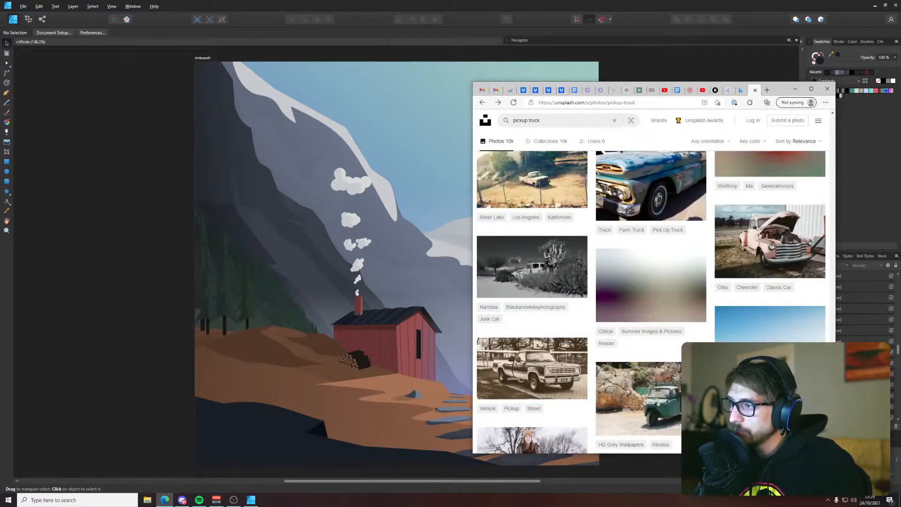
pyautogui.scroll(-10, 650, 300)
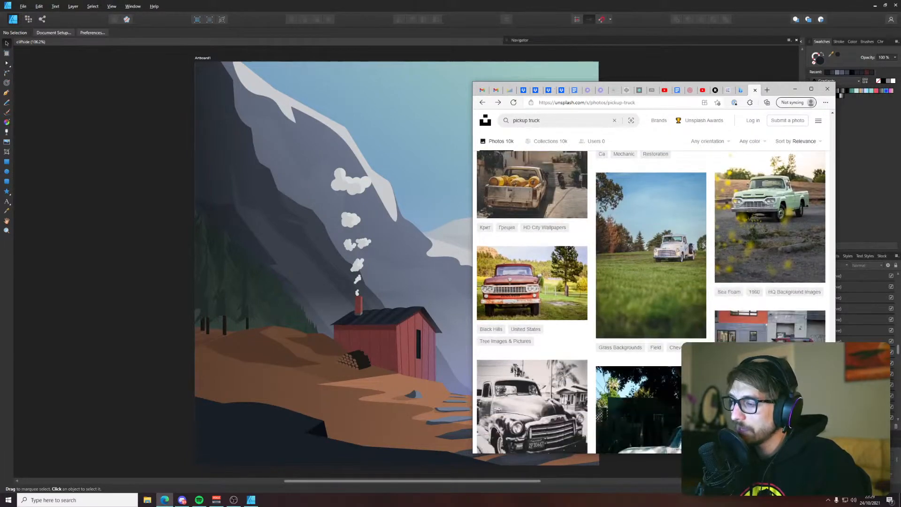
pyautogui.scroll(-2, 651, 300)
pyautogui.scroll(2, 651, 300)
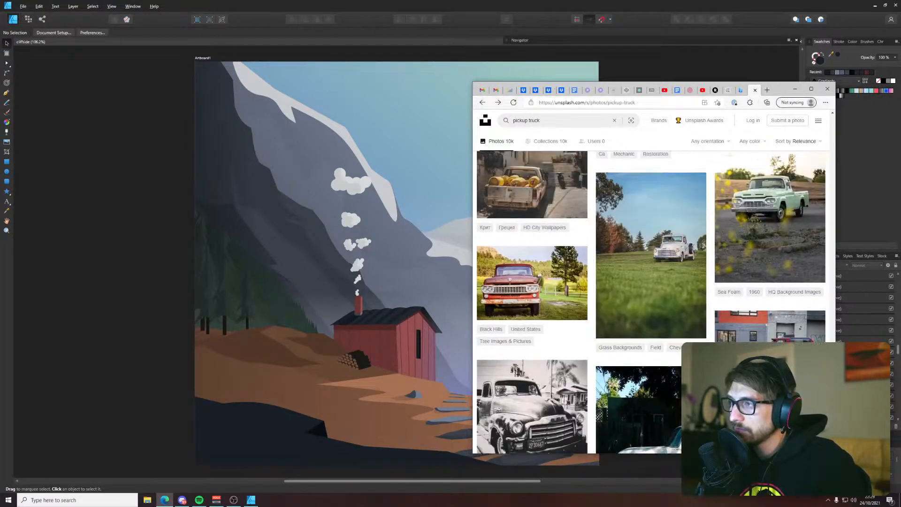
pyautogui.scroll(-1, 650, 301)
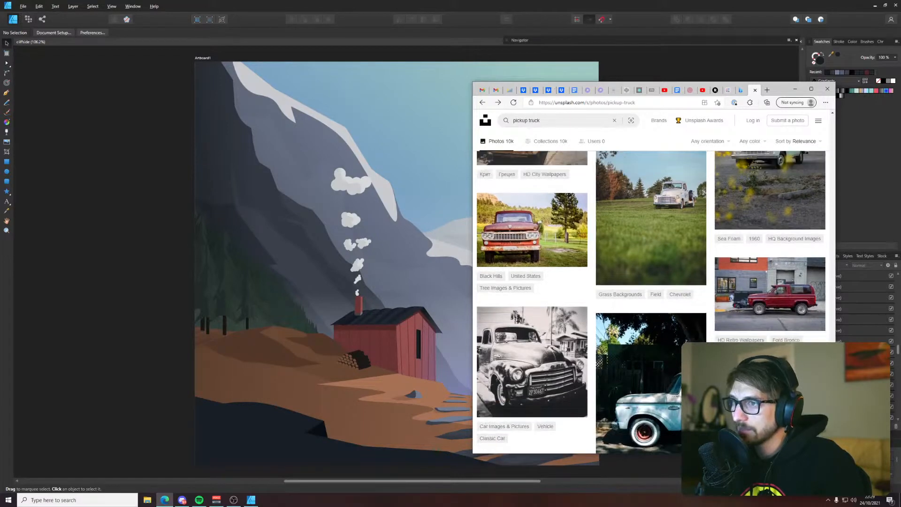
pyautogui.scroll(2, 651, 301)
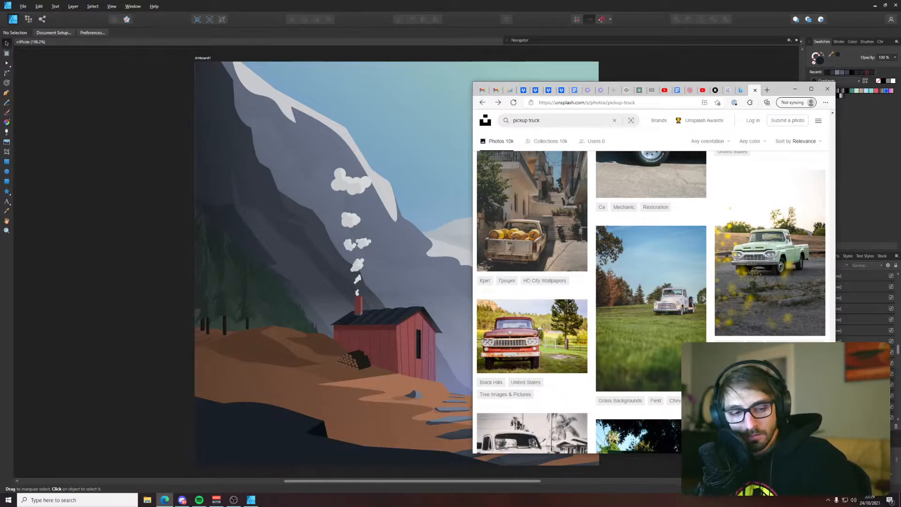
# Examine pickup truck results deeper down the page, past the blue Volkswagen pickup, for a vintage truck at a suitable angle
pyautogui.scroll(-10, 651, 300)
pyautogui.scroll(-3, 651, 300)
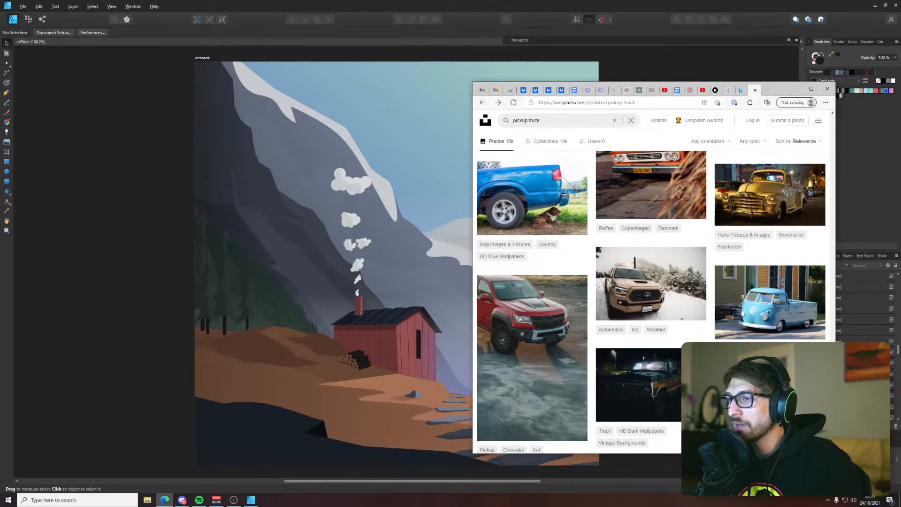
pyautogui.scroll(-1, 651, 300)
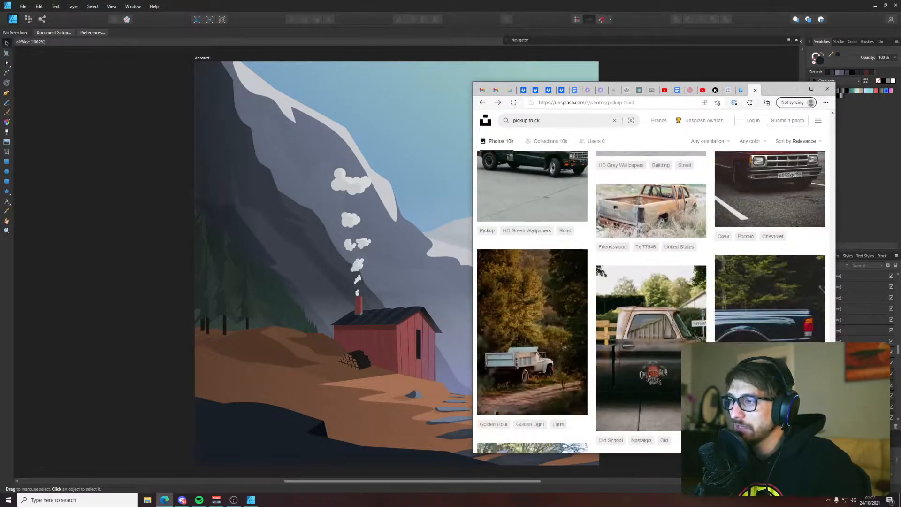
pyautogui.scroll(-6, 650, 300)
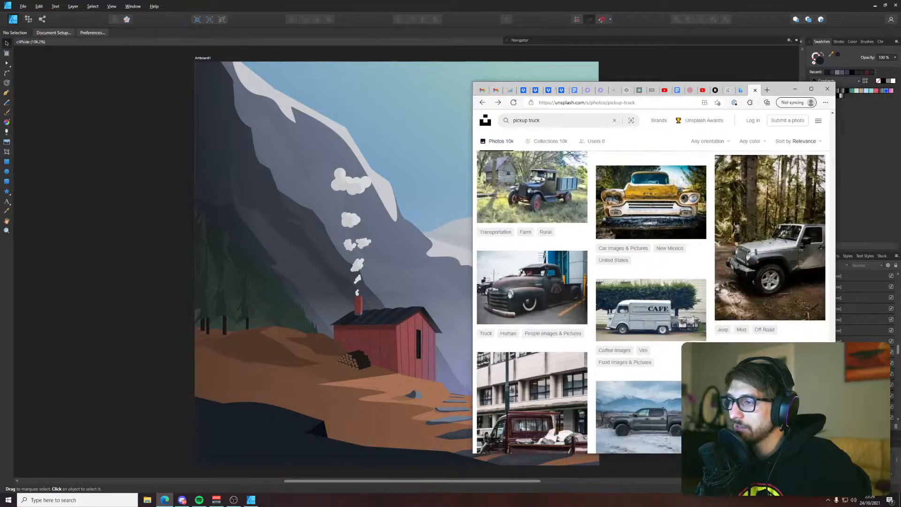
pyautogui.scroll(-10, 650, 301)
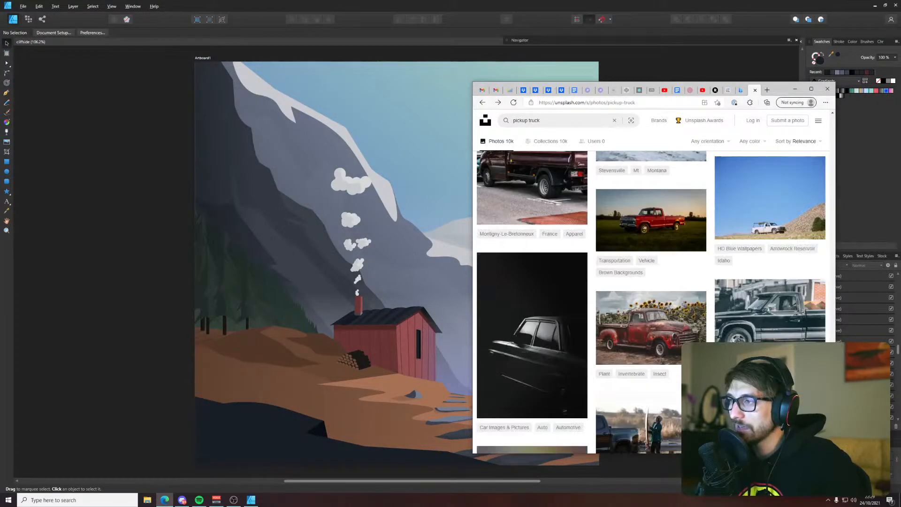
# Return to the earlier results, inspect the photo of the mint-green pickup behind yellow flowers, and close it
pyautogui.scroll(-10, 651, 303)
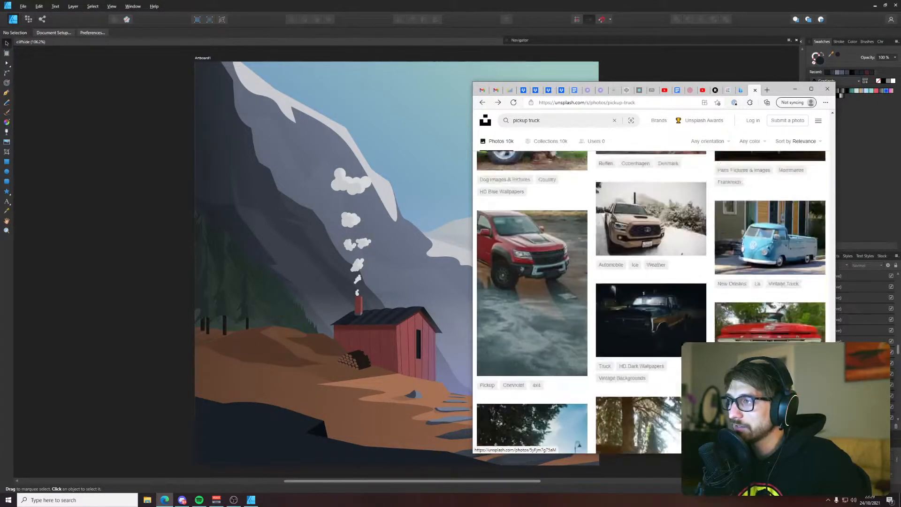
pyautogui.scroll(-10, 651, 303)
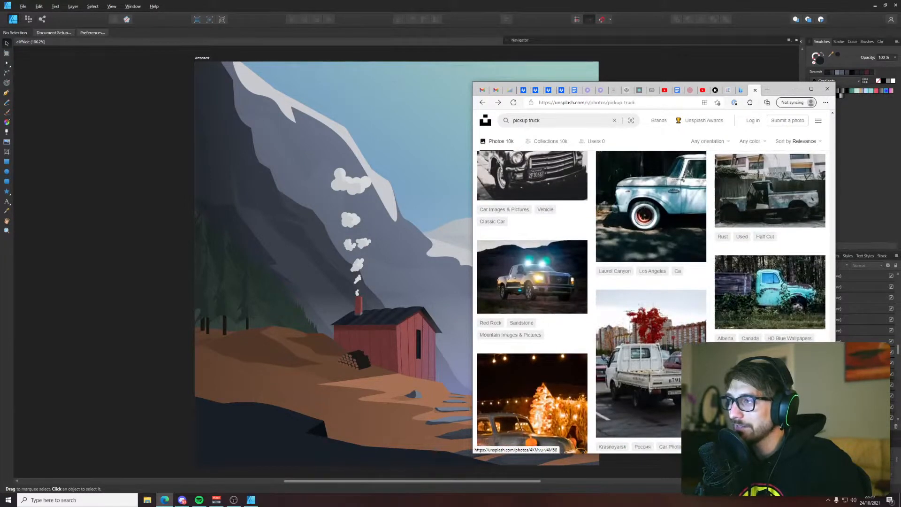
pyautogui.scroll(4, 769, 329)
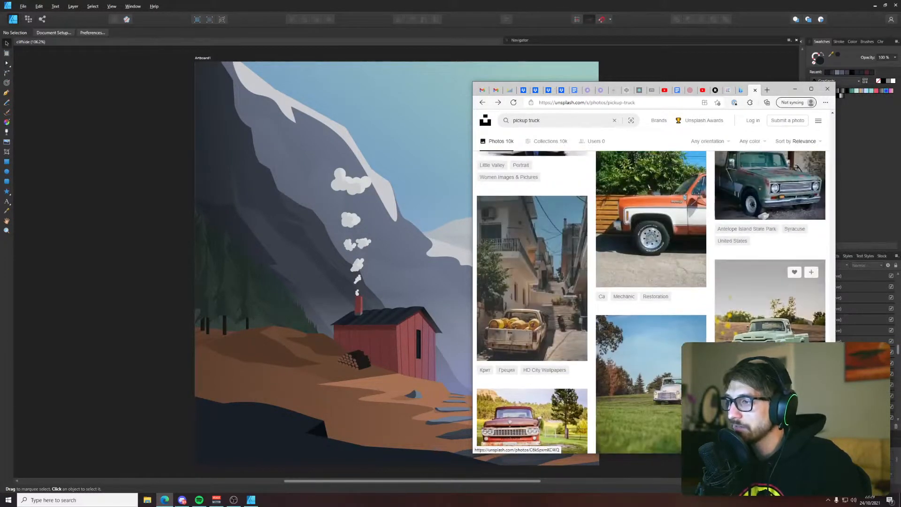
pyautogui.click(769, 338)
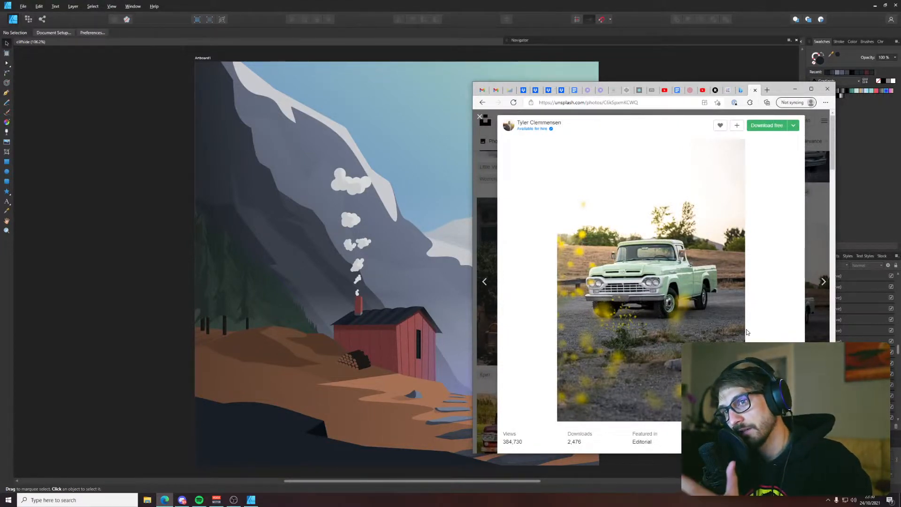
pyautogui.click(480, 116)
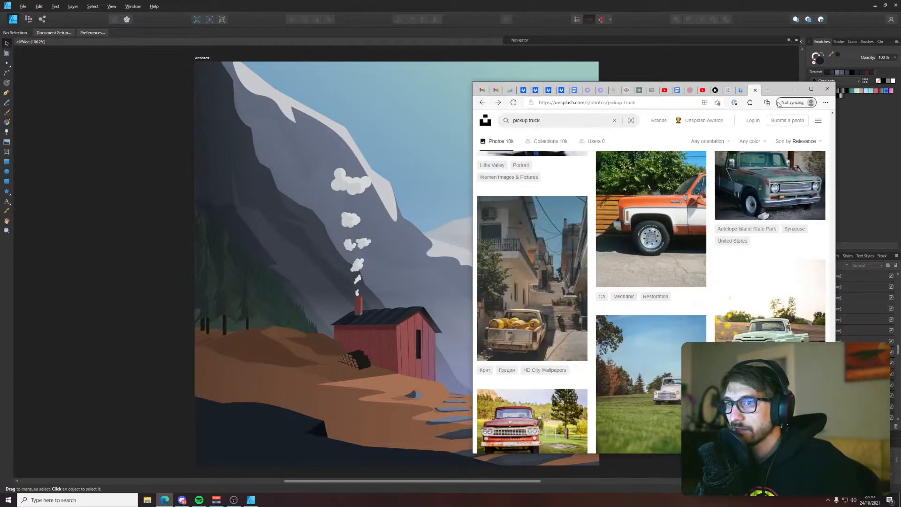
pyautogui.scroll(2, 474, 316)
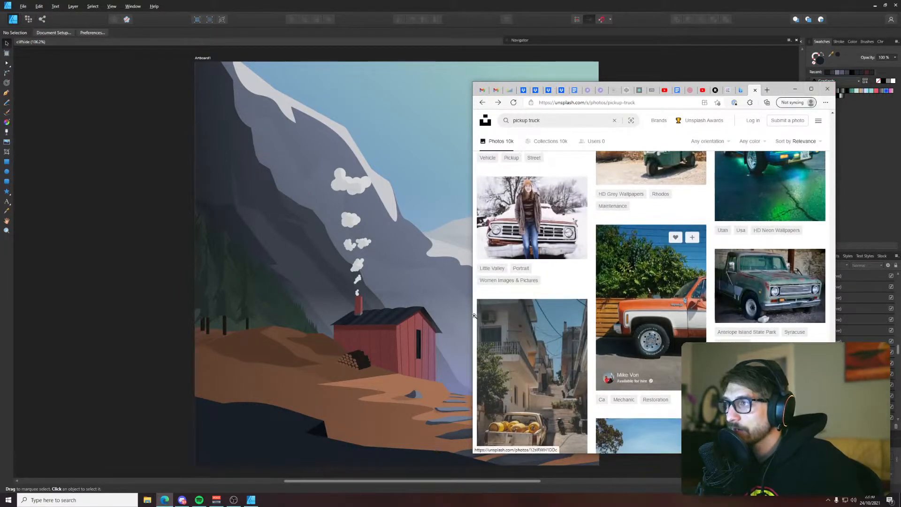
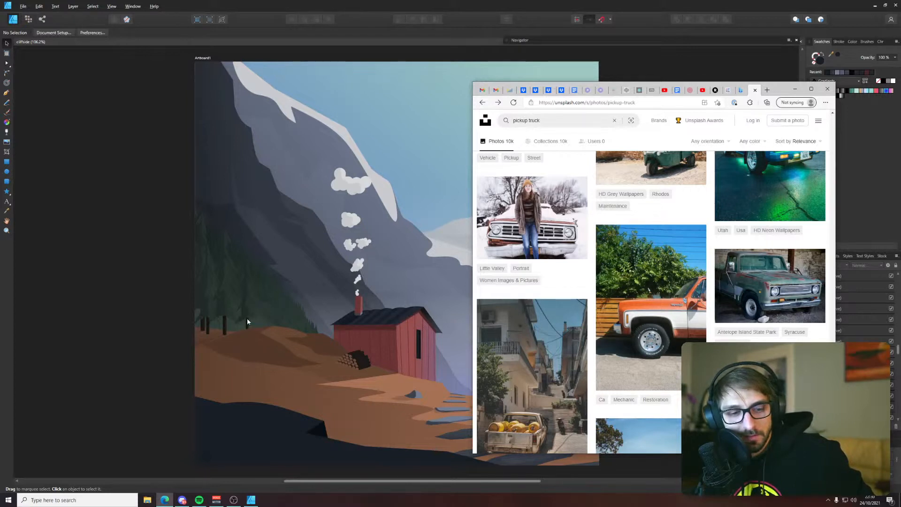
# Switch to the browser, search for "historyland poland" in a new tab, and open the HistoryLand website
pyautogui.click(167, 187)
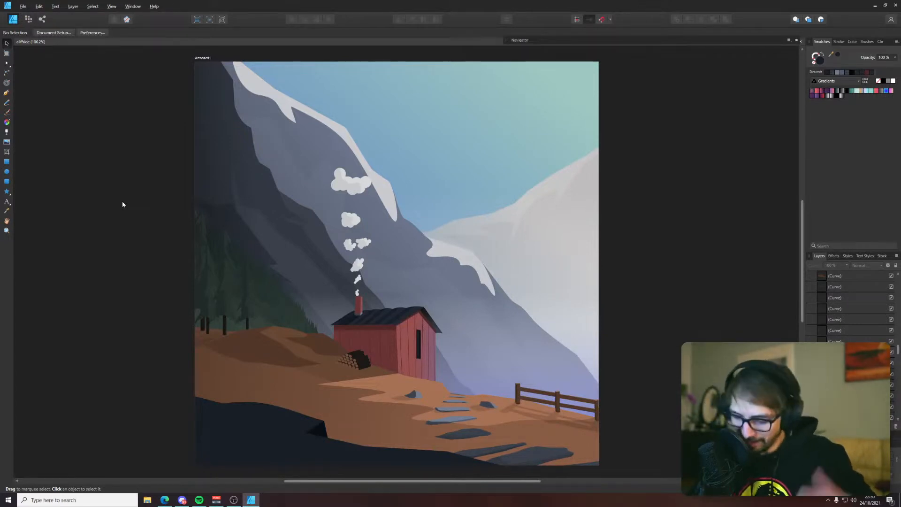
pyautogui.click(166, 499)
pyautogui.hotkey('ctrl', 't')
pyautogui.write('history')
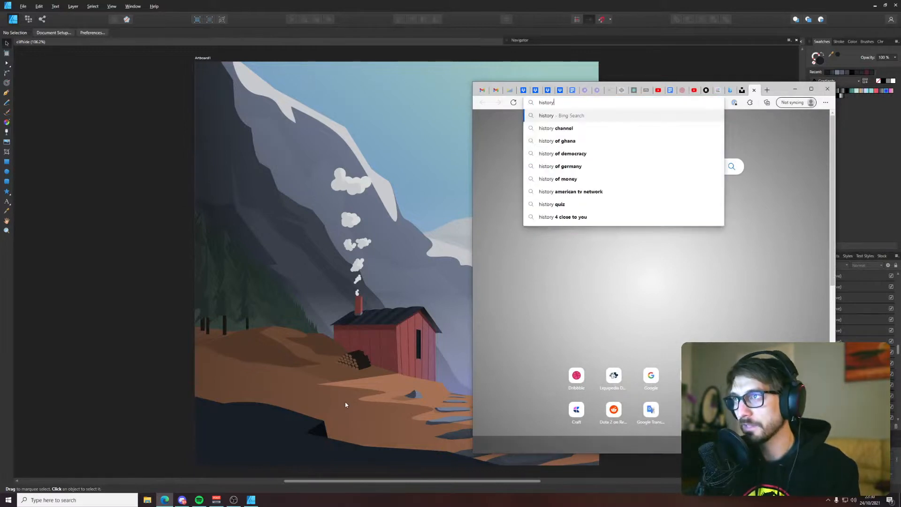
pyautogui.write('land poland')
pyautogui.press('Return')
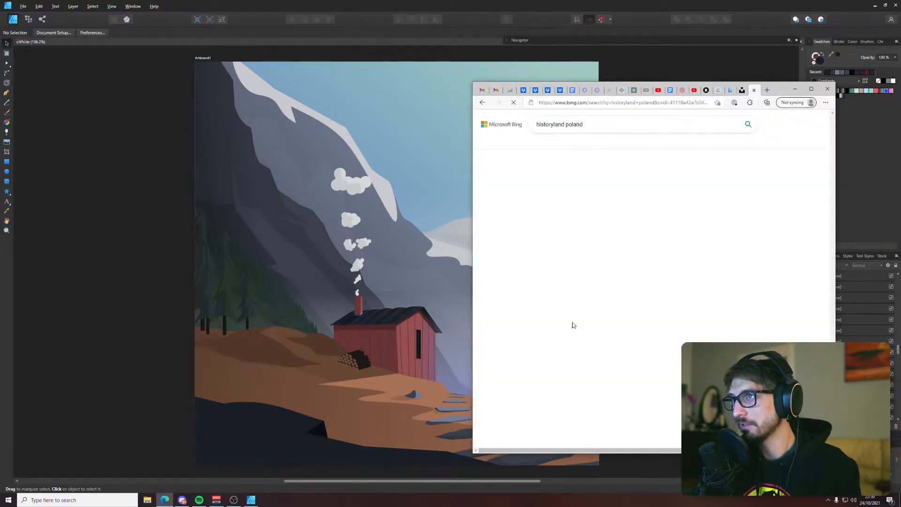
pyautogui.click(595, 174)
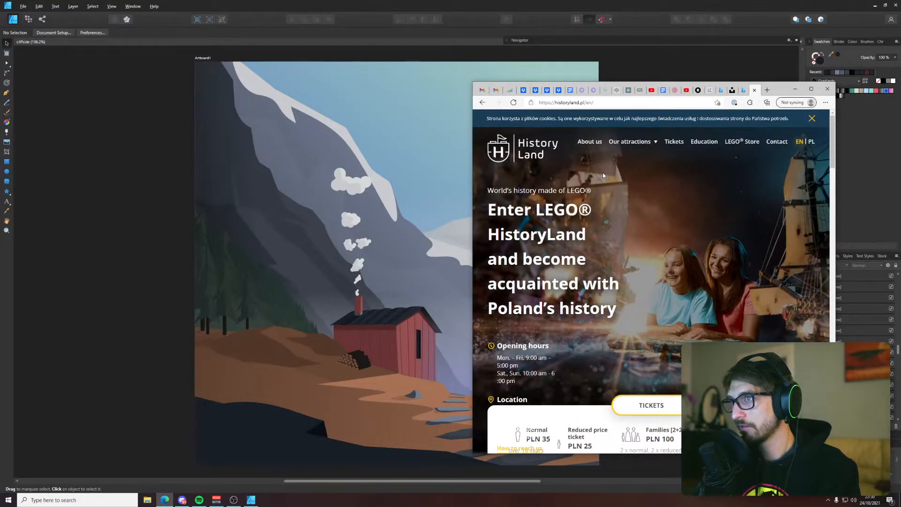
# Look through the HistoryLand home page down to the birthday and school offers, and return to the Unsplash pickup truck results
pyautogui.scroll(-5, 602, 173)
pyautogui.scroll(-6, 603, 175)
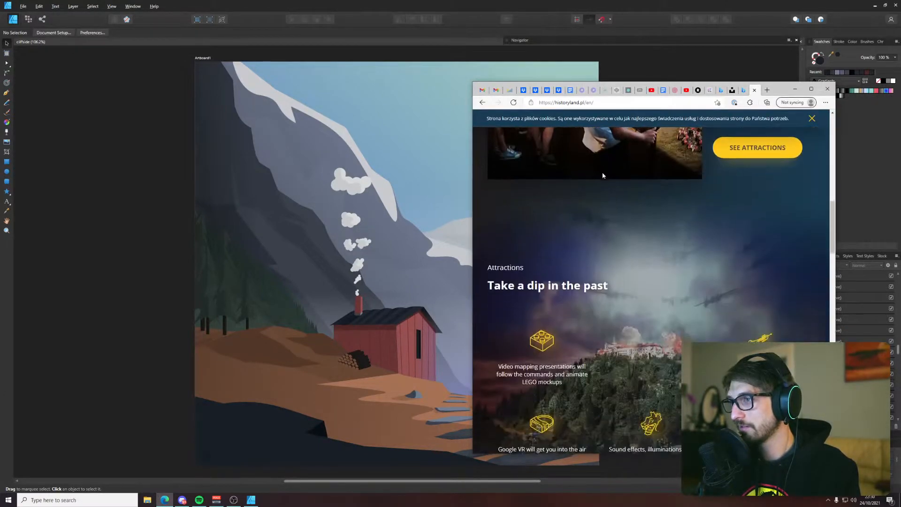
pyautogui.scroll(-5, 602, 175)
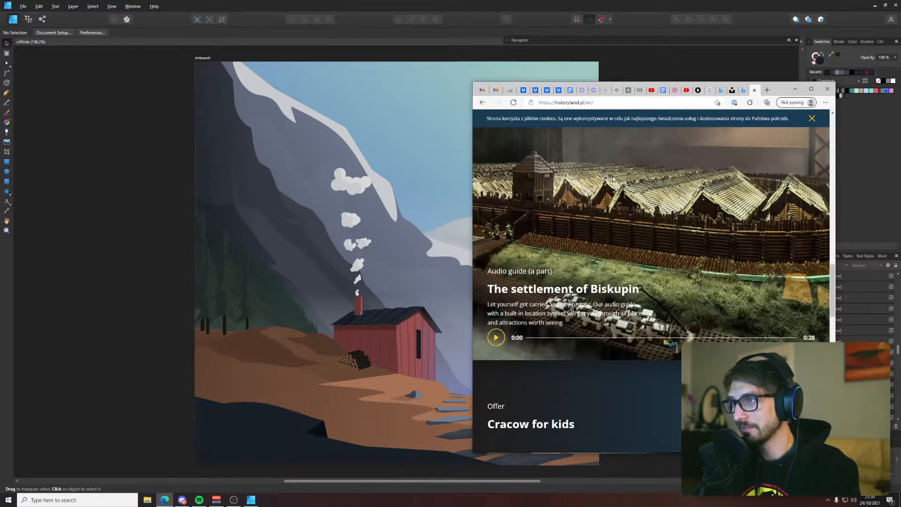
pyautogui.scroll(-6, 764, 292)
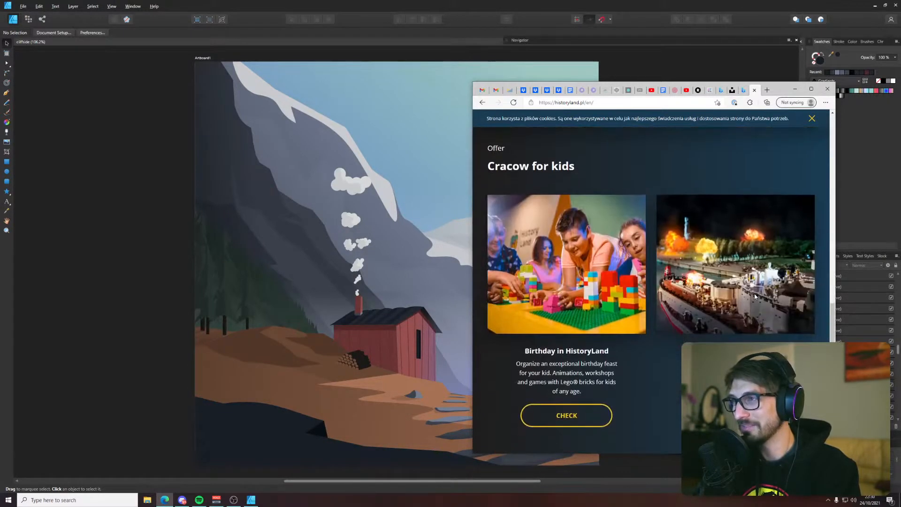
pyautogui.click(732, 92)
pyautogui.click(743, 90)
pyautogui.click(734, 92)
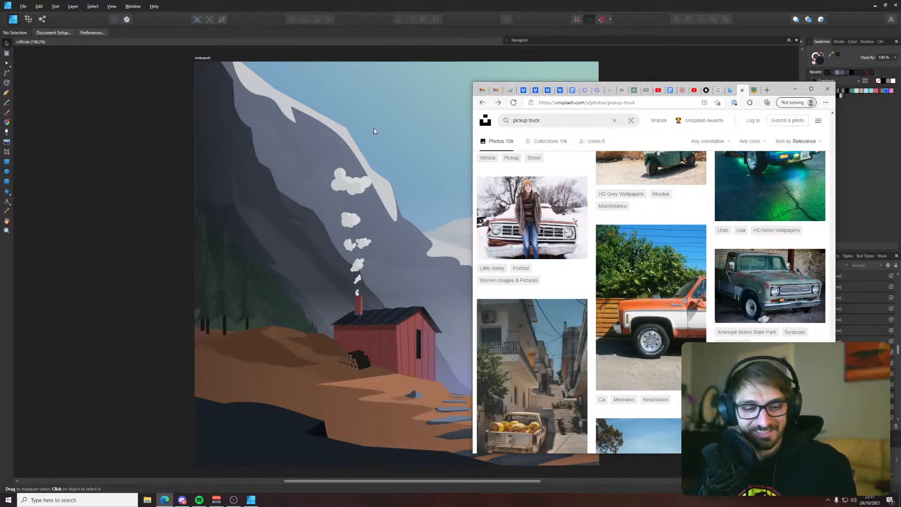
# Browse further down the pickup truck results and open the Silver Lake photo of the old white pickup on a dry hillside
pyautogui.scroll(-1, 666, 277)
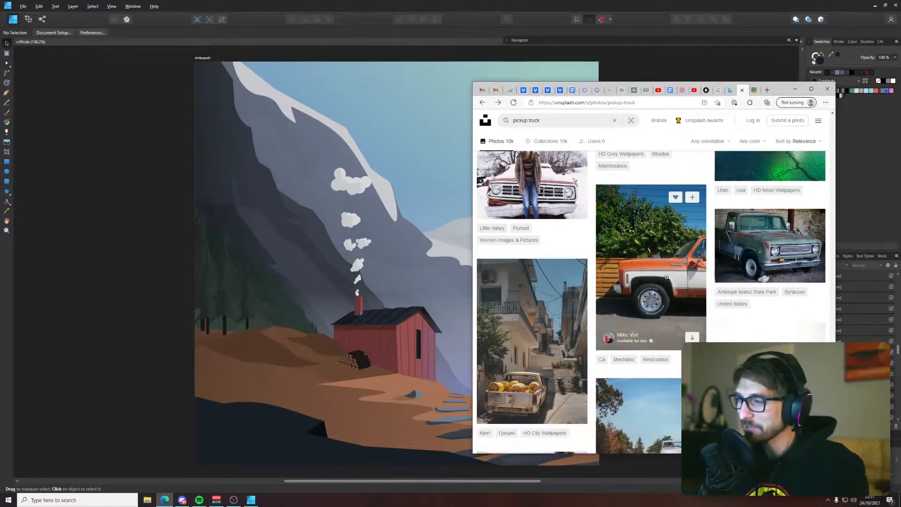
pyautogui.scroll(-10, 667, 277)
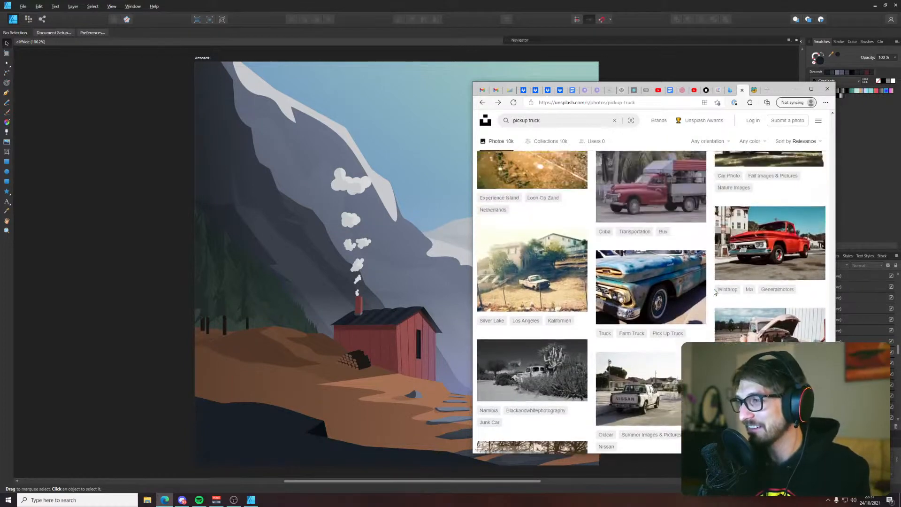
pyautogui.scroll(5, 708, 296)
pyautogui.scroll(-4, 693, 308)
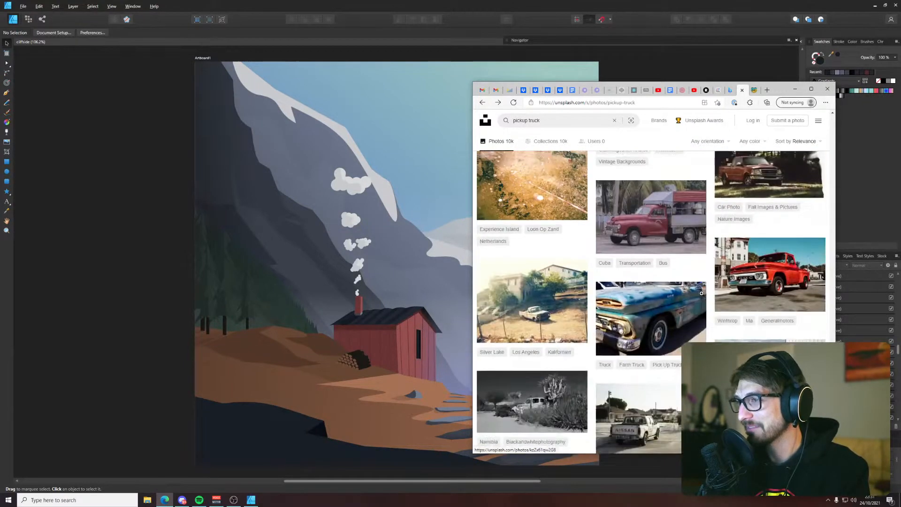
pyautogui.click(535, 281)
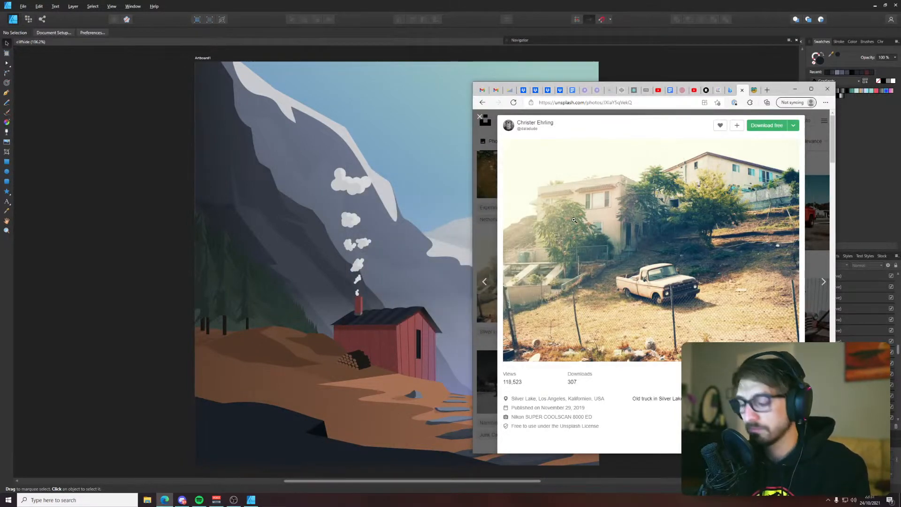
# Capture the part of the photo around the white pickup as a screen snip and paste it into the cabin illustration
pyautogui.press('super+shift+s')
pyautogui.moveTo(569, 201); pyautogui.dragTo(738, 333)
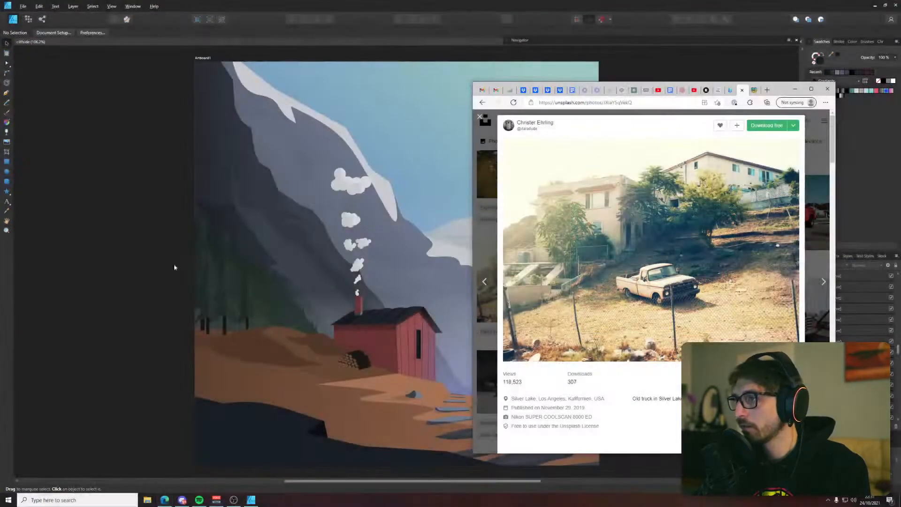
pyautogui.click(92, 247)
pyautogui.hotkey('ctrl', 'v')
# Move the truck photo onto the brown slope at the artboard's lower left and tilt it slightly clockwise to match the ground
pyautogui.moveTo(362, 274); pyautogui.dragTo(225, 295)
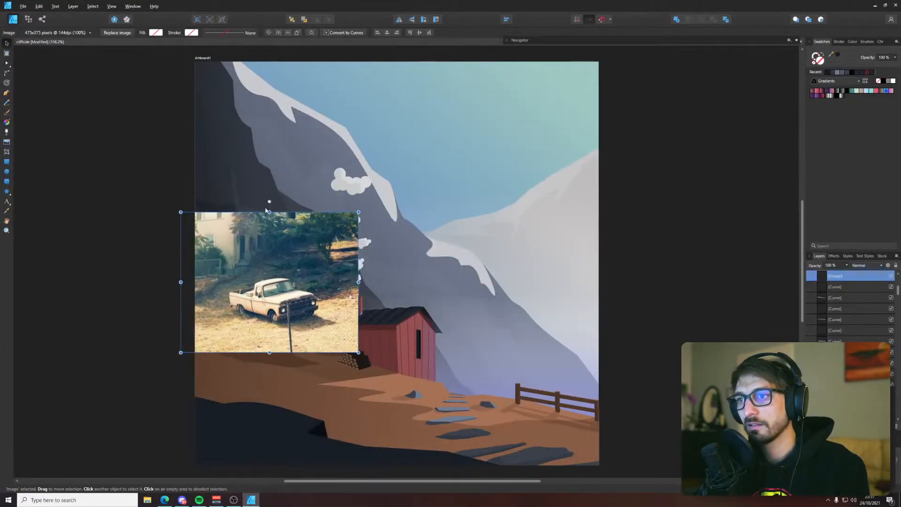
pyautogui.moveTo(269, 201); pyautogui.dragTo(278, 202)
pyautogui.moveTo(308, 294); pyautogui.dragTo(292, 364)
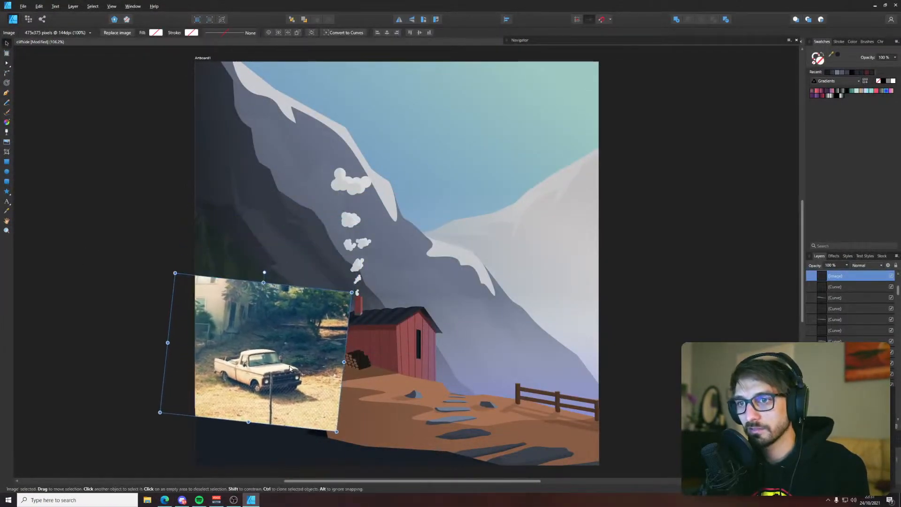
# Crop the truck photo closely around the pickup with the Vector Crop tool and deselect it
pyautogui.click(6, 152)
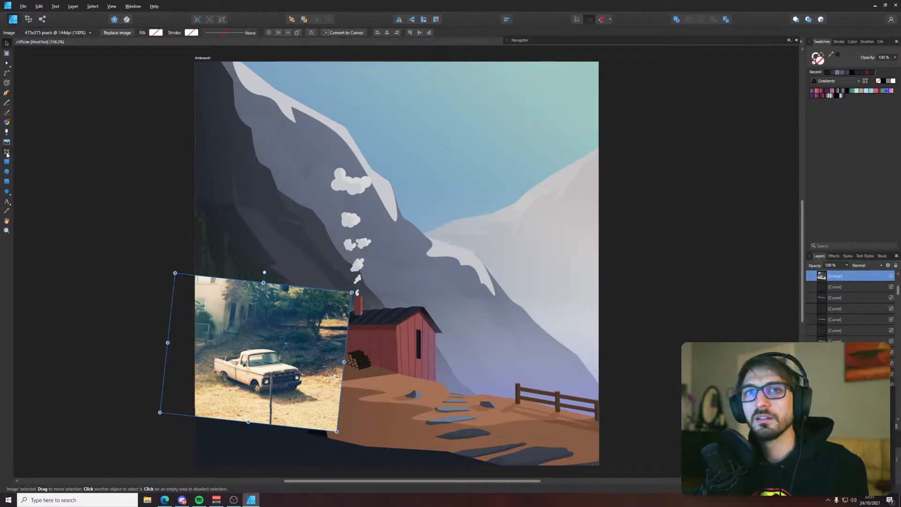
pyautogui.moveTo(173, 276); pyautogui.dragTo(200, 333)
pyautogui.moveTo(337, 430); pyautogui.dragTo(316, 408)
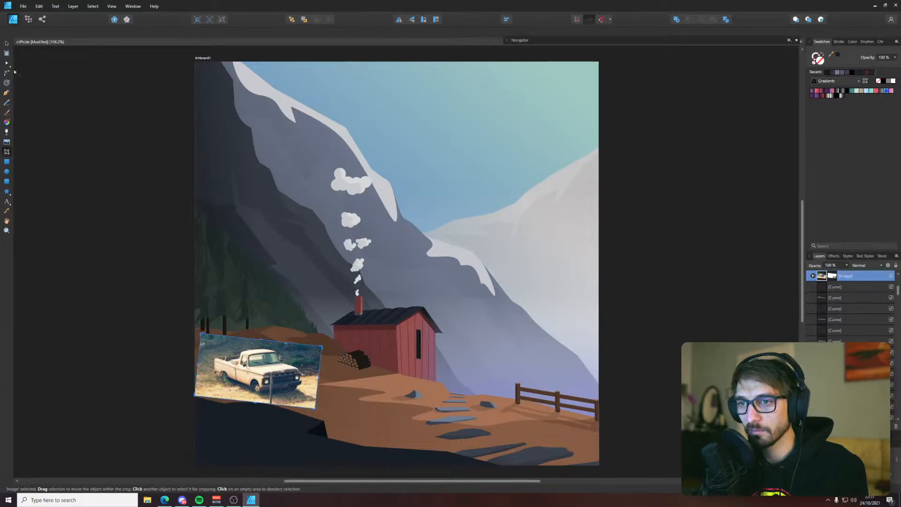
pyautogui.click(7, 43)
pyautogui.click(174, 279)
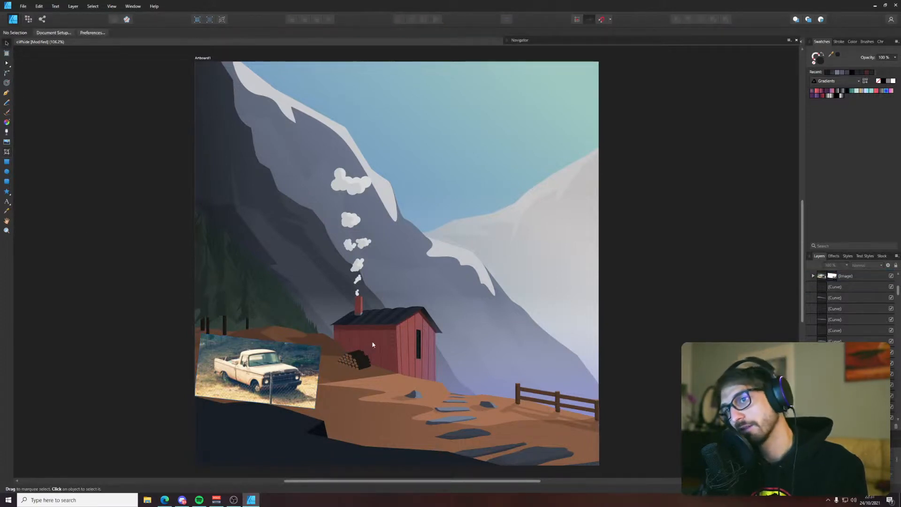
pyautogui.moveTo(286, 375)
pyautogui.mouseDown()
pyautogui.moveTo(276, 384)
pyautogui.moveTo(284, 377)
pyautogui.mouseUp()
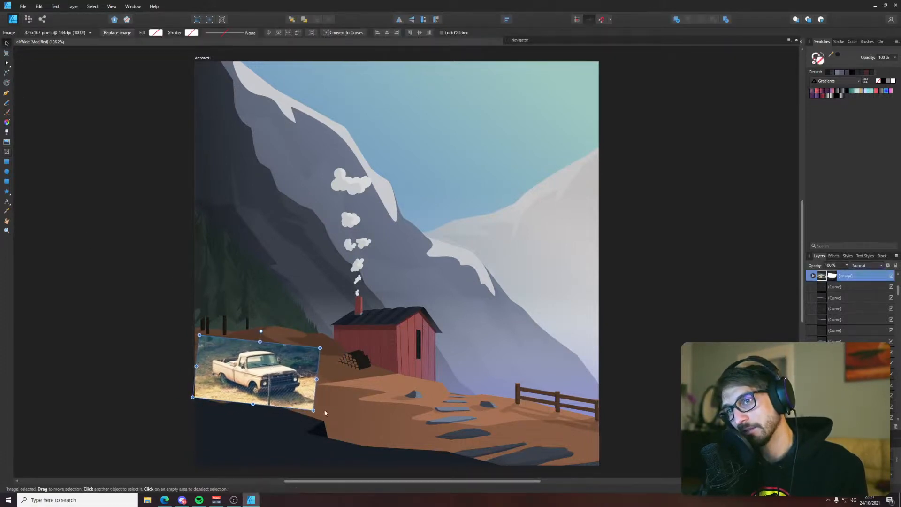
pyautogui.moveTo(314, 411)
pyautogui.mouseDown()
pyautogui.moveTo(324, 416)
pyautogui.moveTo(313, 411)
pyautogui.mouseUp()
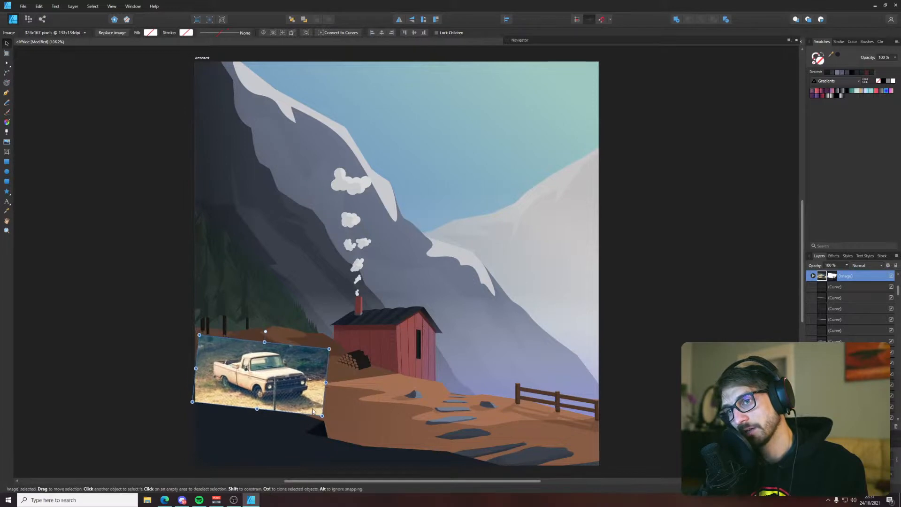
pyautogui.hotkey('ctrl', 'z')
pyautogui.hotkey('ctrl', 'z')
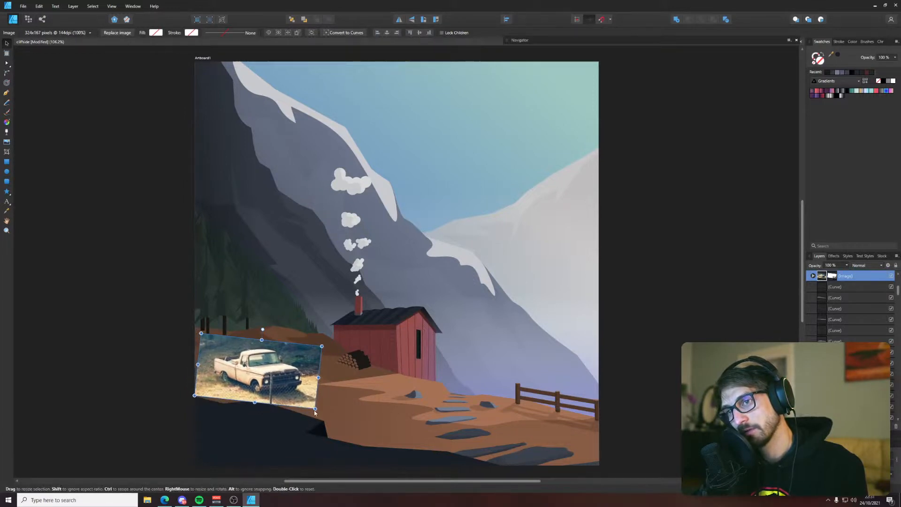
pyautogui.hotkey('ctrl', 'z')
# Enlarge the cropped truck photo to about 109% and check its size against the cabin in the whole scene
pyautogui.click(306, 399)
pyautogui.moveTo(314, 409); pyautogui.dragTo(293, 391)
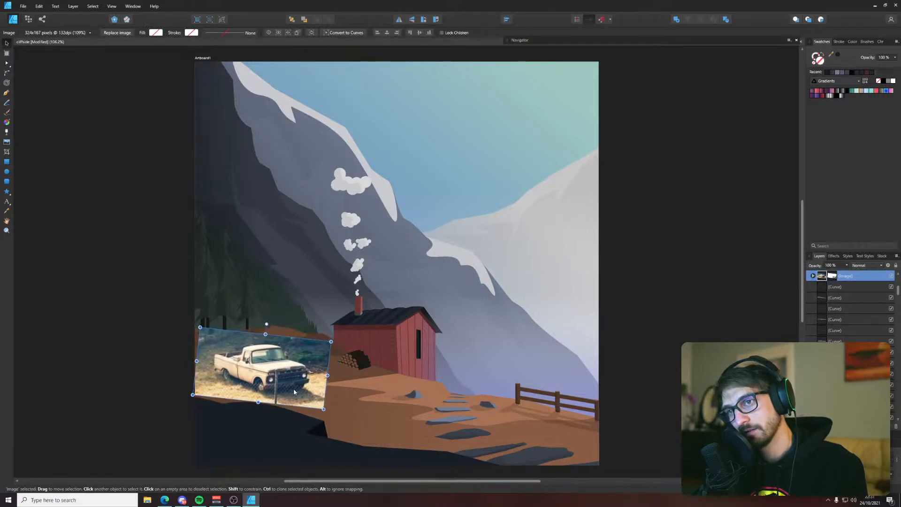
pyautogui.scroll(-3, 294, 389)
pyautogui.scroll(2, 278, 391)
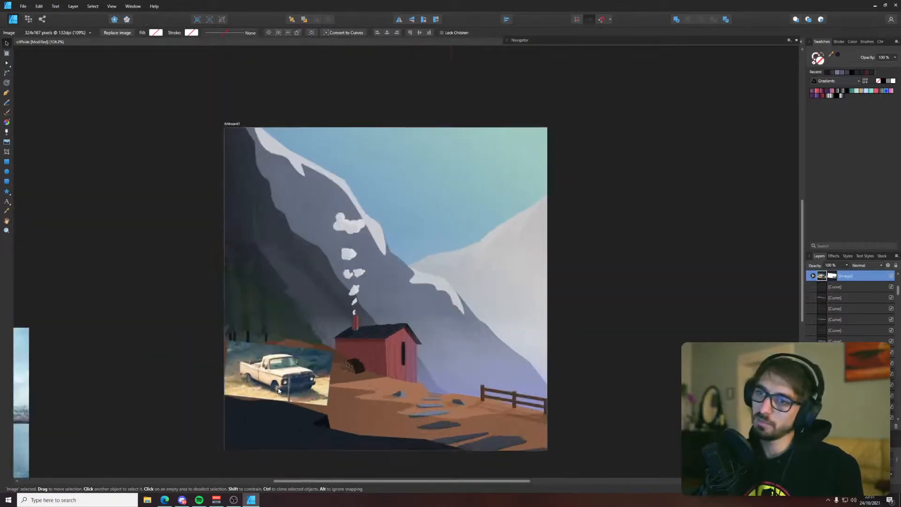
# Move the truck photo off the artboard to the empty area beside the trees and deselect it
pyautogui.scroll(3, 278, 391)
pyautogui.moveTo(281, 382); pyautogui.dragTo(173, 211)
pyautogui.click(268, 298)
pyautogui.moveTo(316, 300); pyautogui.dragTo(305, 253)
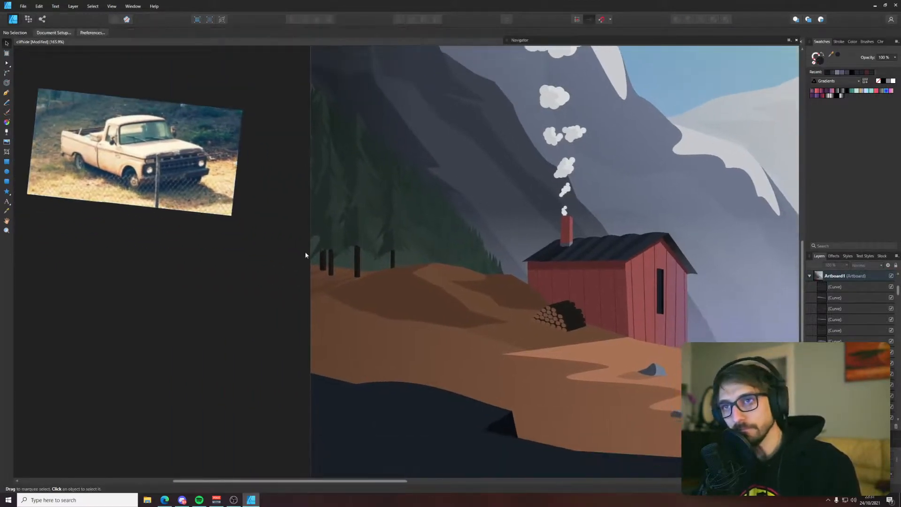
pyautogui.scroll(1, 311, 252)
pyautogui.press('p')
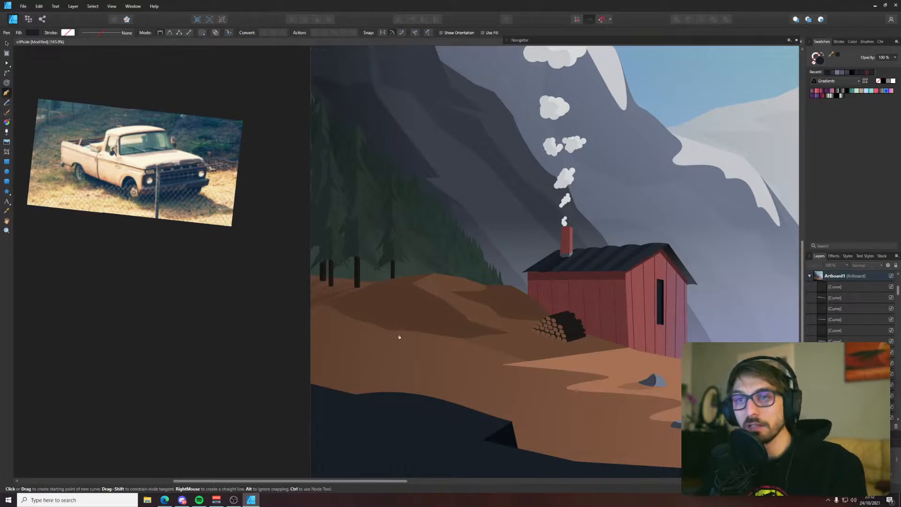
# Place the truck photo on the brown slope inside the artboard, between the trees and the log pile
pyautogui.scroll(1, 400, 347)
pyautogui.press('v')
pyautogui.moveTo(164, 131); pyautogui.dragTo(234, 267)
pyautogui.moveTo(389, 265); pyautogui.dragTo(392, 190)
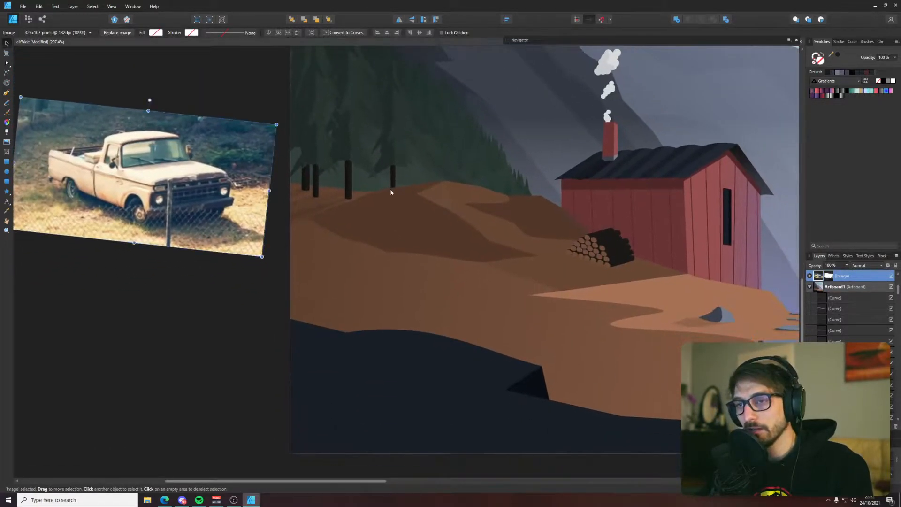
pyautogui.press('p')
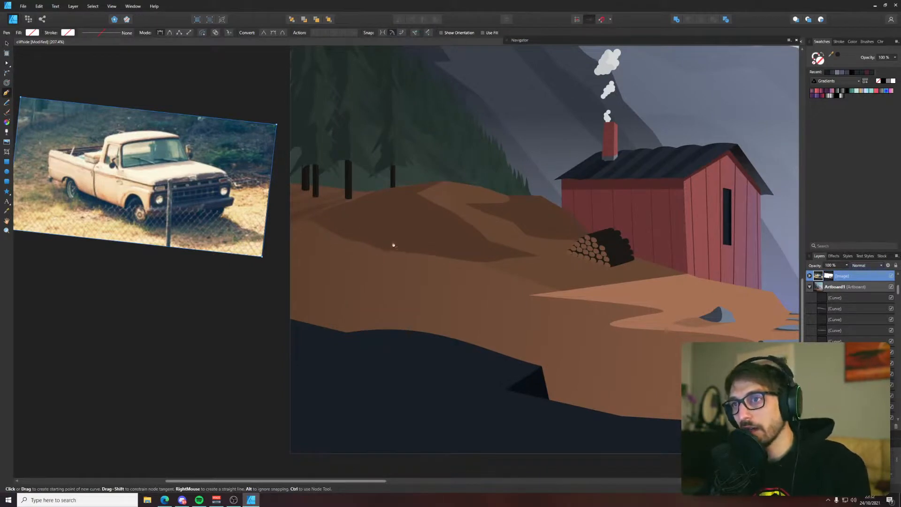
pyautogui.press('v')
pyautogui.moveTo(222, 189); pyautogui.dragTo(503, 283)
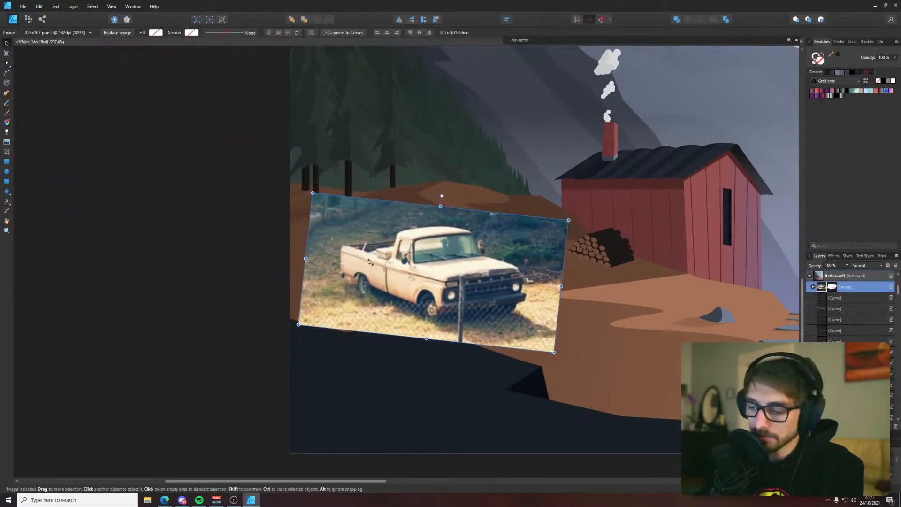
# Draw two short vertical lines with the Pen tool, one along the truck bed's rear edge and one at the front grille's far edge
pyautogui.press('p')
pyautogui.click(342, 246)
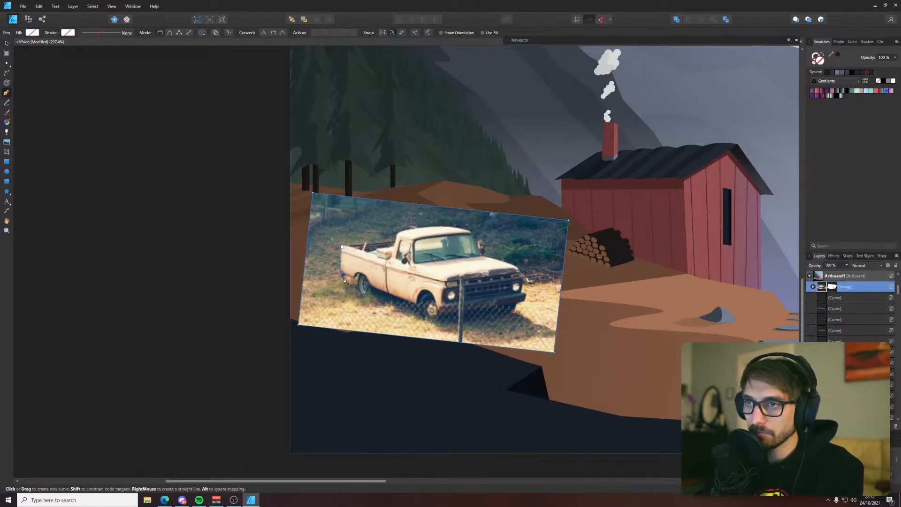
pyautogui.click(342, 272)
pyautogui.press('v')
pyautogui.click(449, 273)
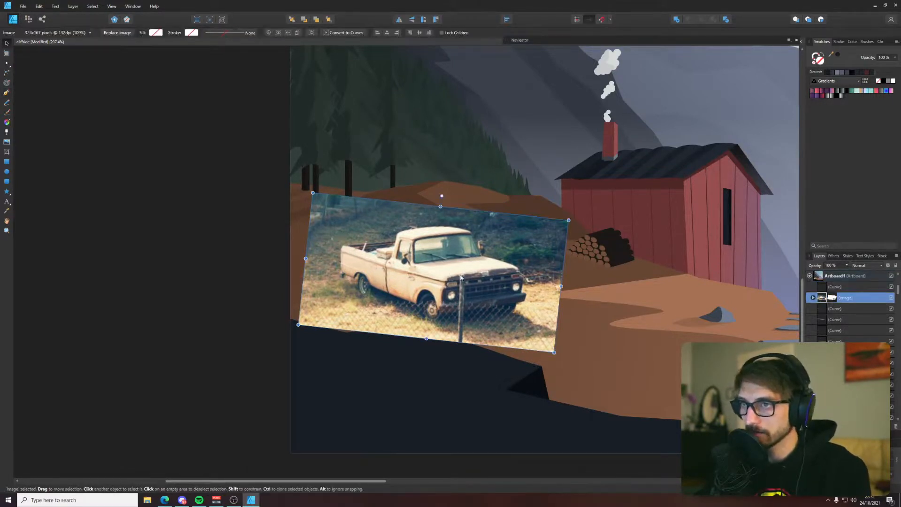
pyautogui.press('p')
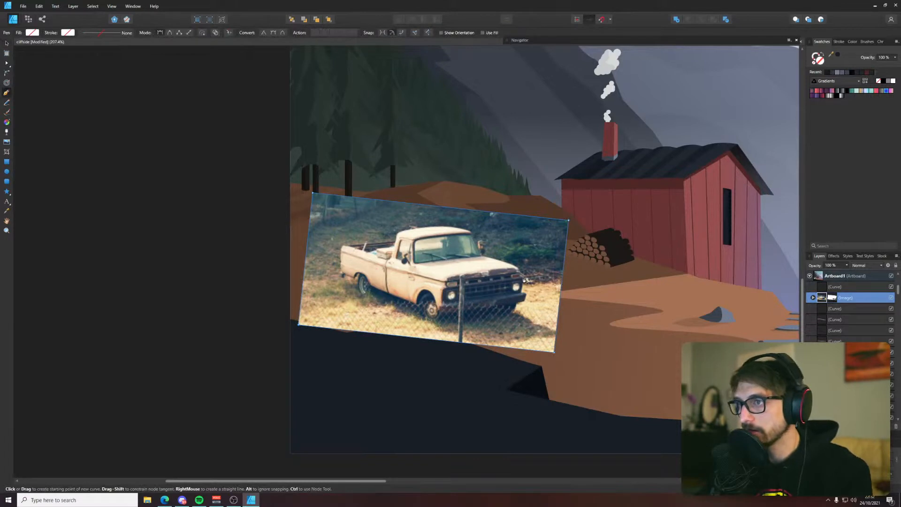
pyautogui.click(522, 274)
pyautogui.click(524, 295)
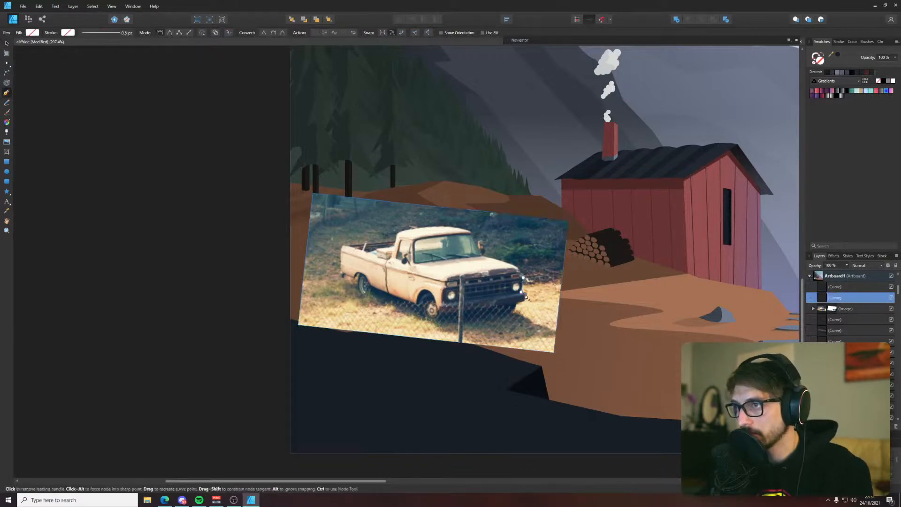
pyautogui.press('v')
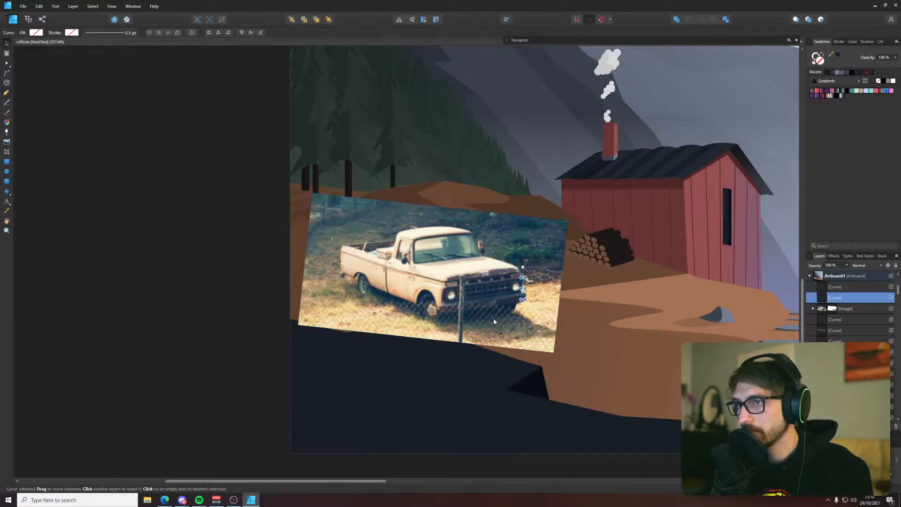
# Select both short vertical lines on the truck, give them a dark stroke colour, and deselect them
pyautogui.click(494, 319)
pyautogui.moveTo(196, 212); pyautogui.dragTo(549, 321)
pyautogui.click(835, 56)
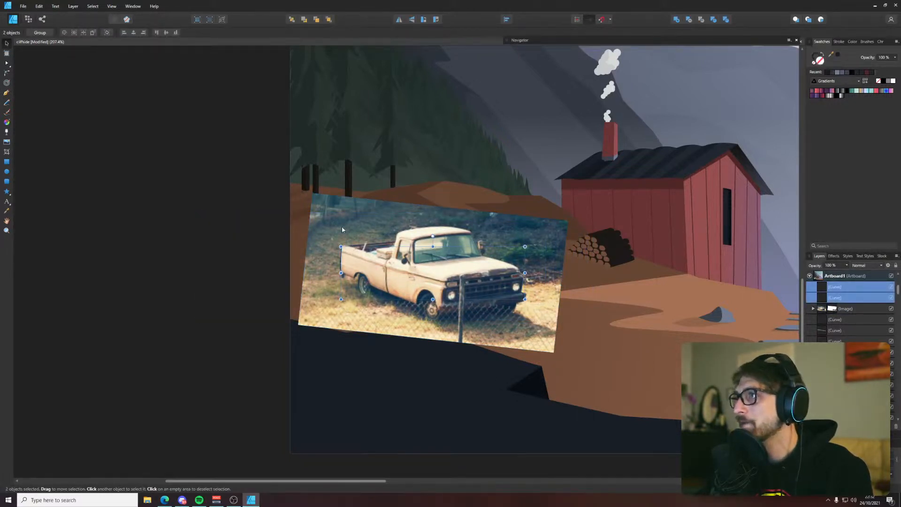
pyautogui.click(269, 231)
pyautogui.press('p')
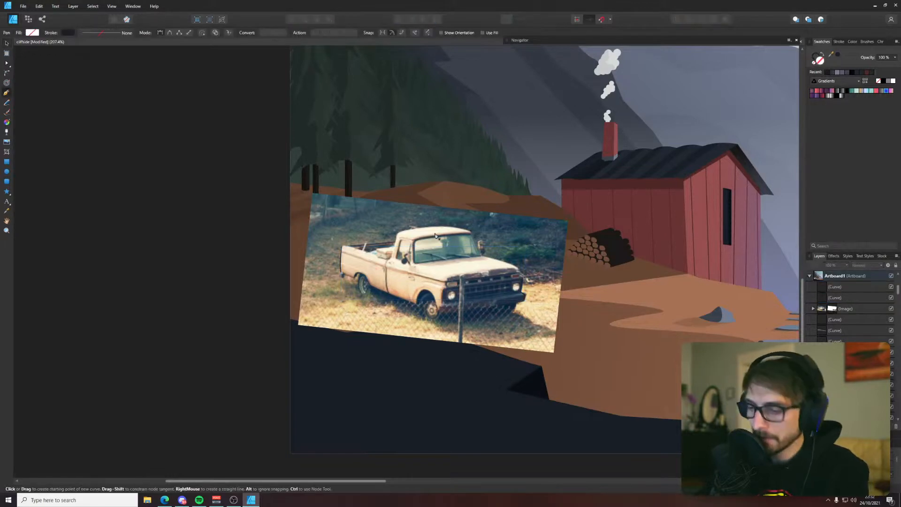
# Trace the arc of the truck's cab roof and the straight lower body edge between the wheels with the Pen tool
pyautogui.click(403, 231)
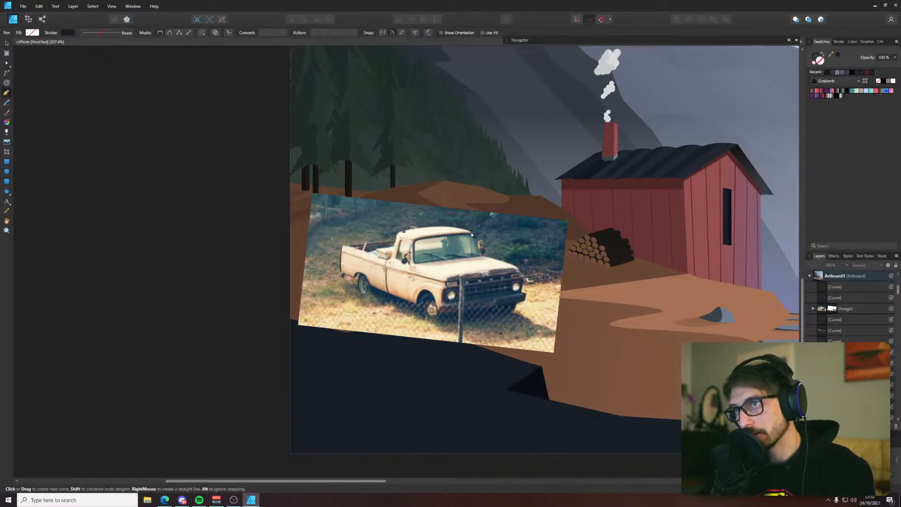
pyautogui.moveTo(470, 231); pyautogui.dragTo(494, 243)
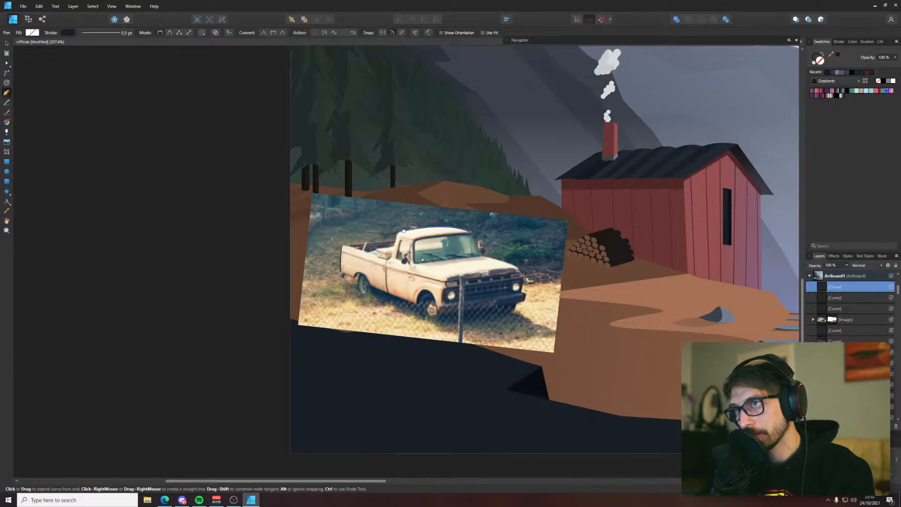
pyautogui.keyDown('ctrl'); pyautogui.click(378, 296); pyautogui.keyUp('ctrl')
pyautogui.click(373, 287)
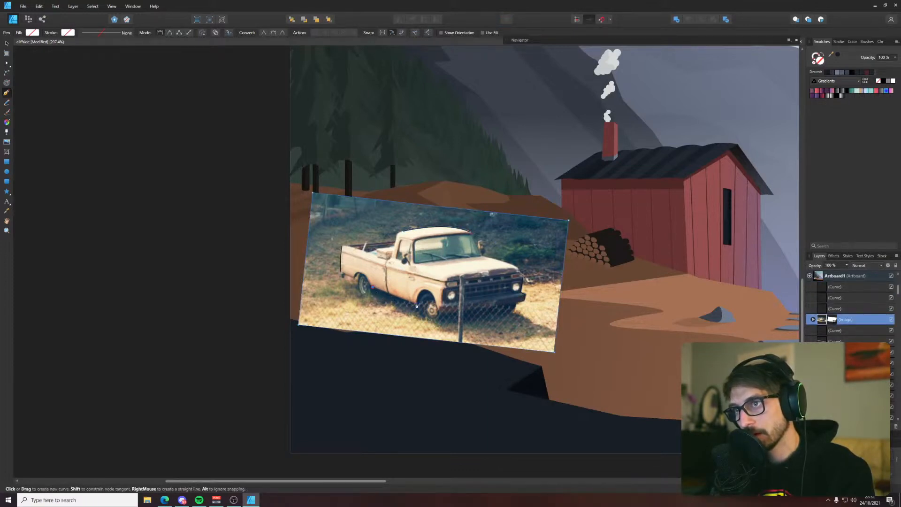
pyautogui.press('Escape')
# Move the truck photo off the artboard to the empty area beside the trees and deselect it
pyautogui.press('v')
pyautogui.click(418, 273)
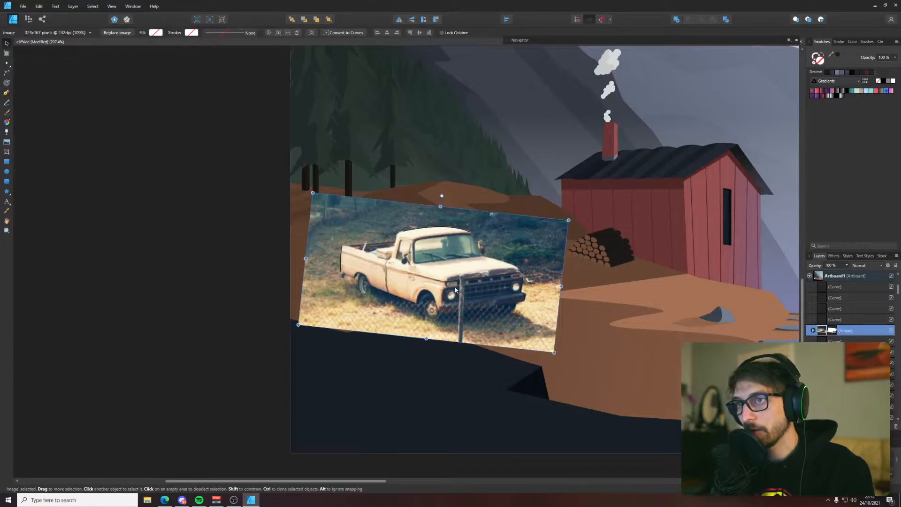
pyautogui.moveTo(454, 289); pyautogui.dragTo(160, 232)
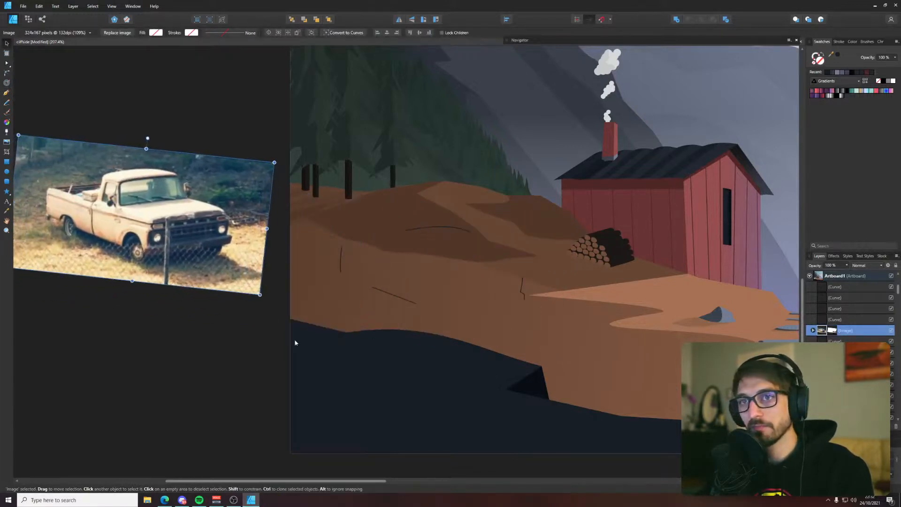
pyautogui.click(294, 341)
pyautogui.click(196, 357)
pyautogui.moveTo(276, 323); pyautogui.dragTo(264, 314)
# Draw a closed, slightly curved front bumper outline with the Pen tool, starting from the lower bend of the grille's far edge line
pyautogui.press('p')
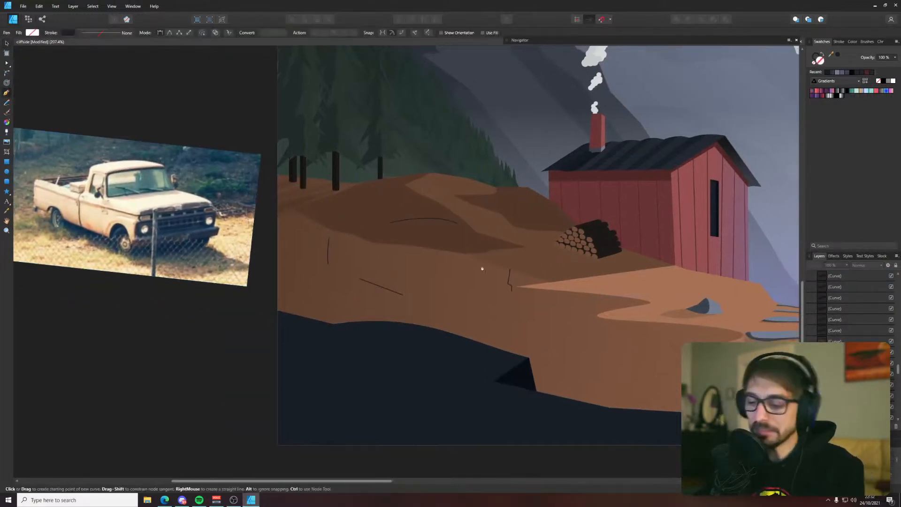
pyautogui.scroll(3, 441, 225)
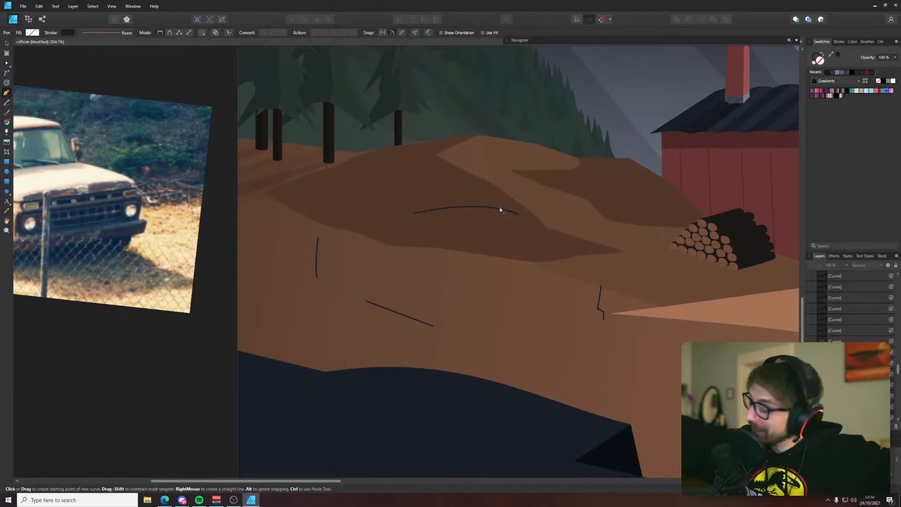
pyautogui.moveTo(423, 284); pyautogui.dragTo(437, 270)
pyautogui.press('v')
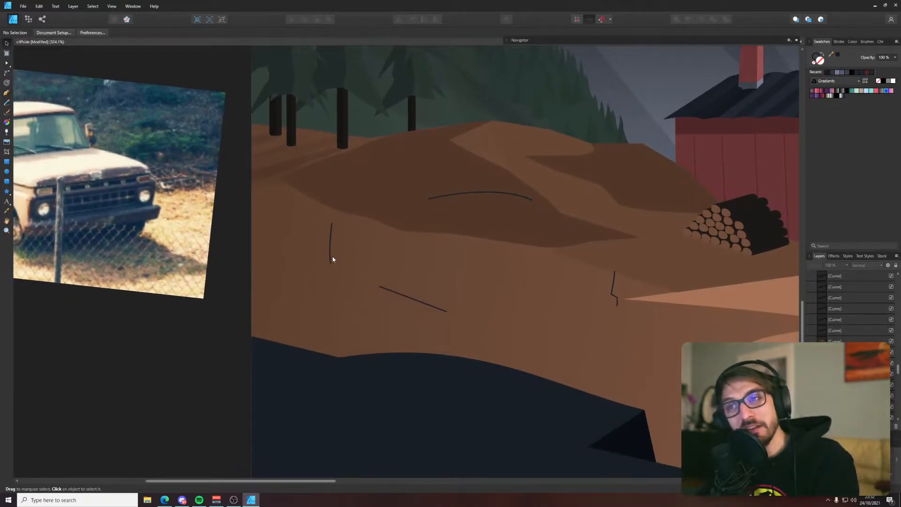
pyautogui.scroll(-3, 303, 272)
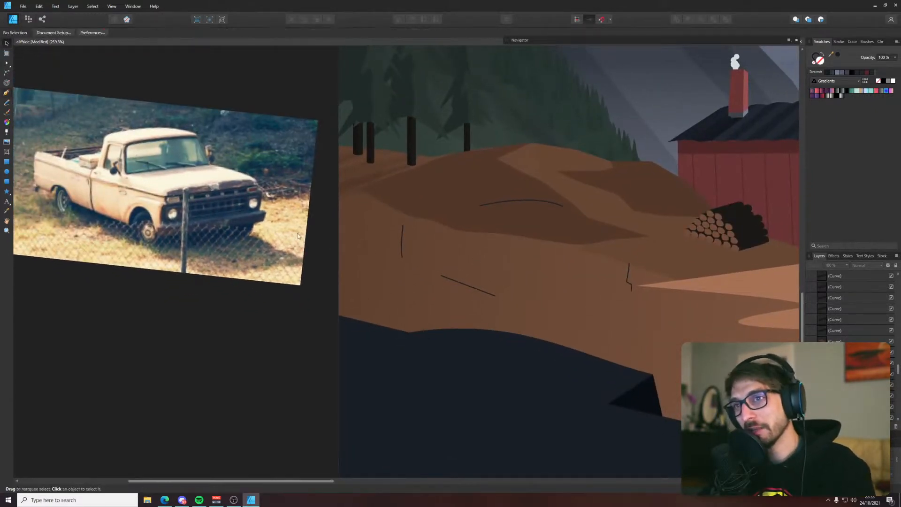
pyautogui.press('p')
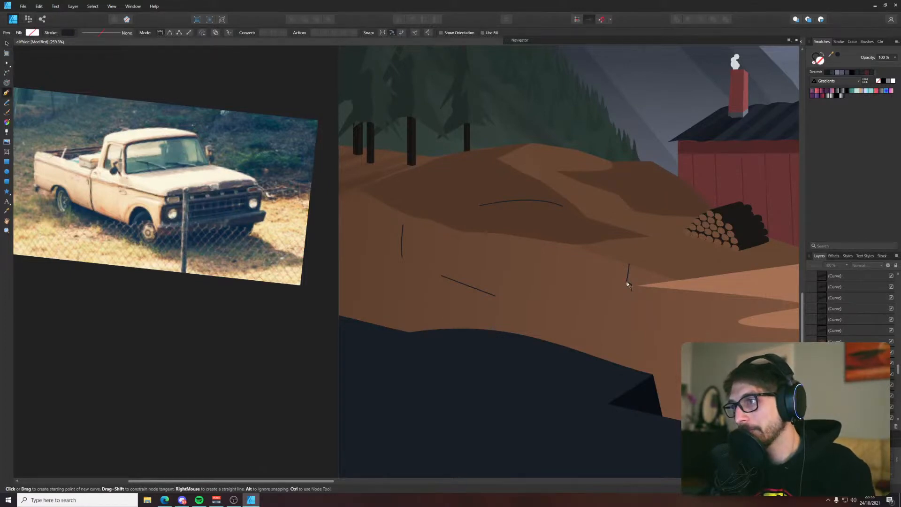
pyautogui.click(626, 281)
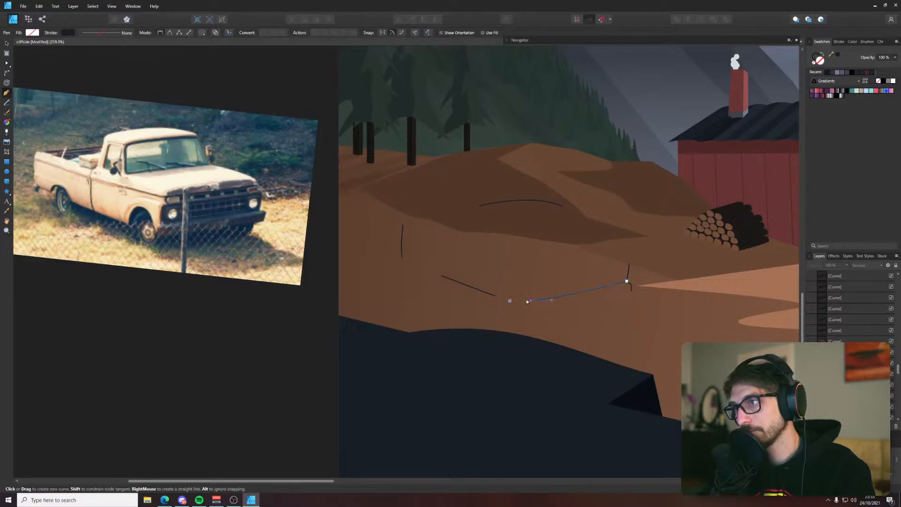
pyautogui.click(530, 300)
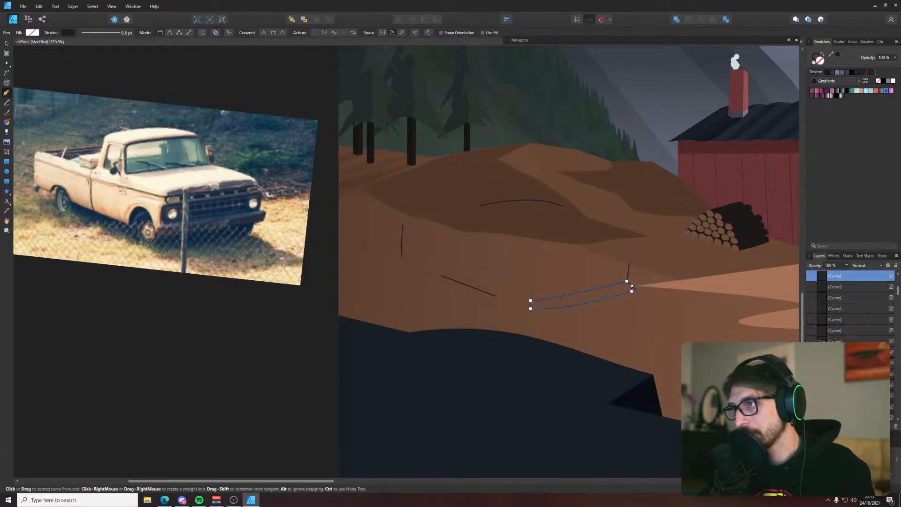
pyautogui.press('v')
pyautogui.click(640, 276)
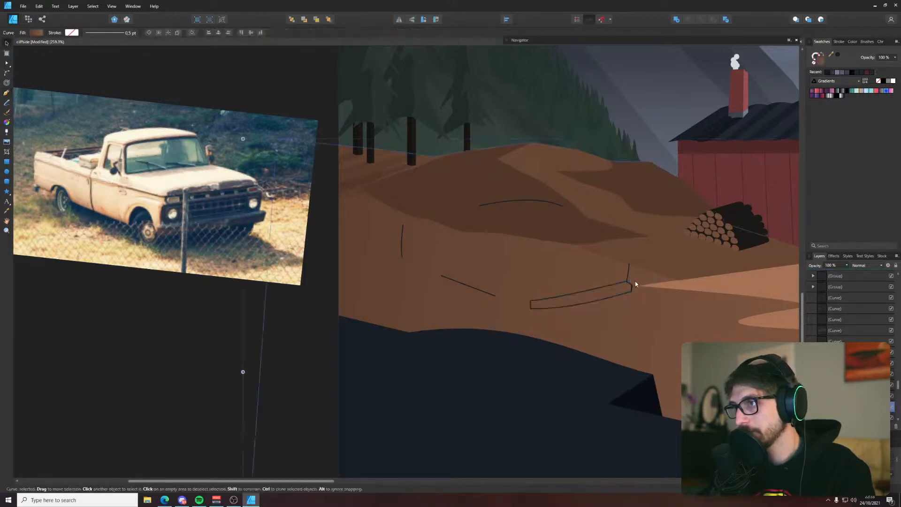
# Draw the bumper's narrow top face as a thin closed Pen tool shape along its upper edge
pyautogui.press('p')
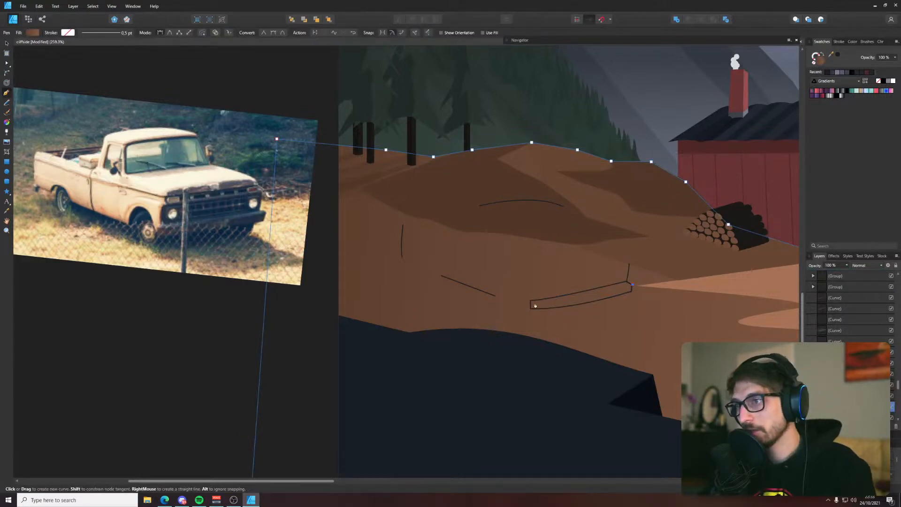
pyautogui.click(538, 304)
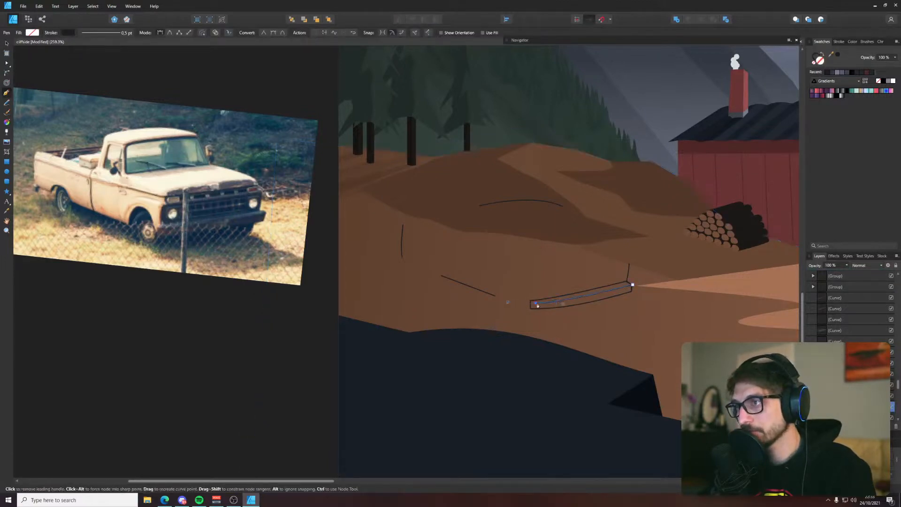
pyautogui.click(536, 309)
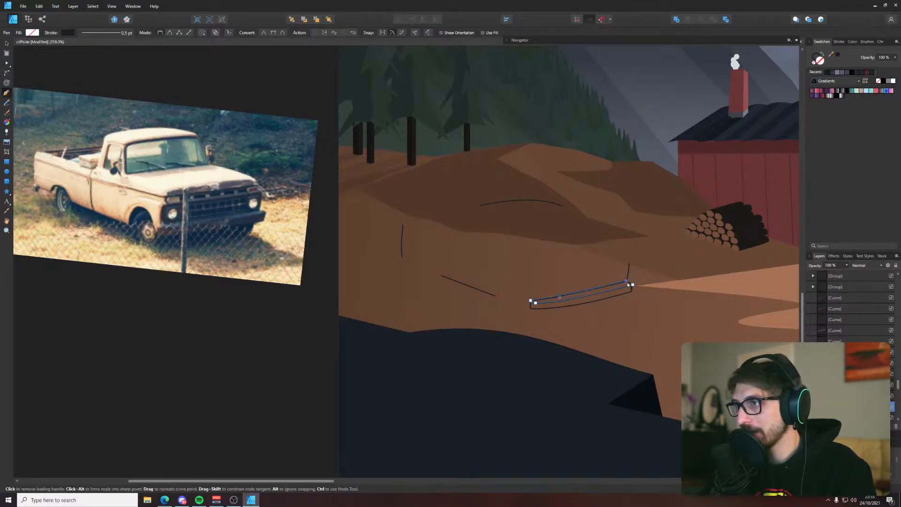
pyautogui.press('v')
pyautogui.click(638, 300)
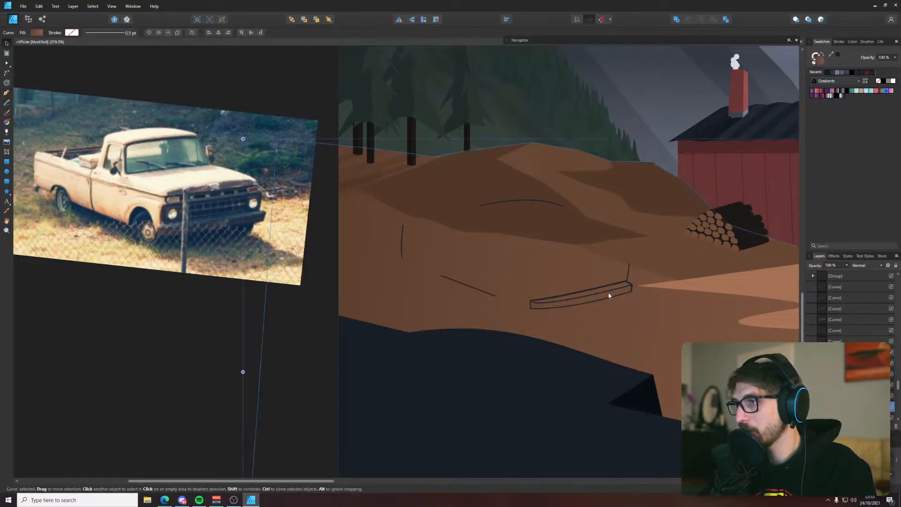
# Extend the grille's far edge line with the Pen tool across the grille's top and down its near edge to the bumper
pyautogui.scroll(6, 533, 301)
pyautogui.scroll(-3, 561, 298)
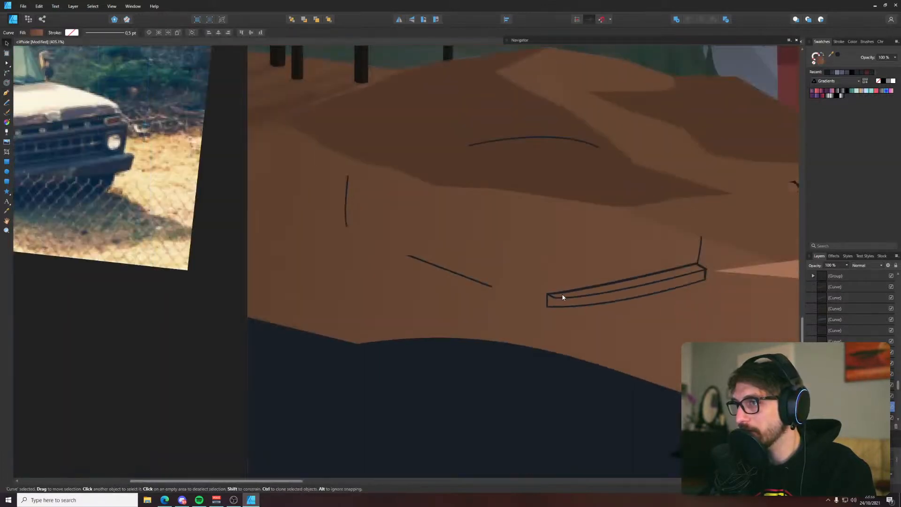
pyautogui.scroll(-2, 563, 296)
pyautogui.press('p')
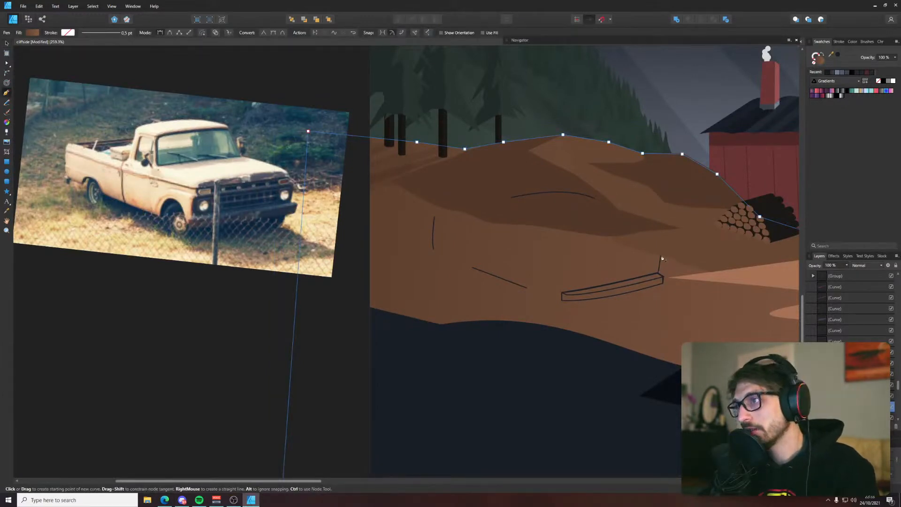
pyautogui.press('v')
pyautogui.click(660, 258)
pyautogui.press('a')
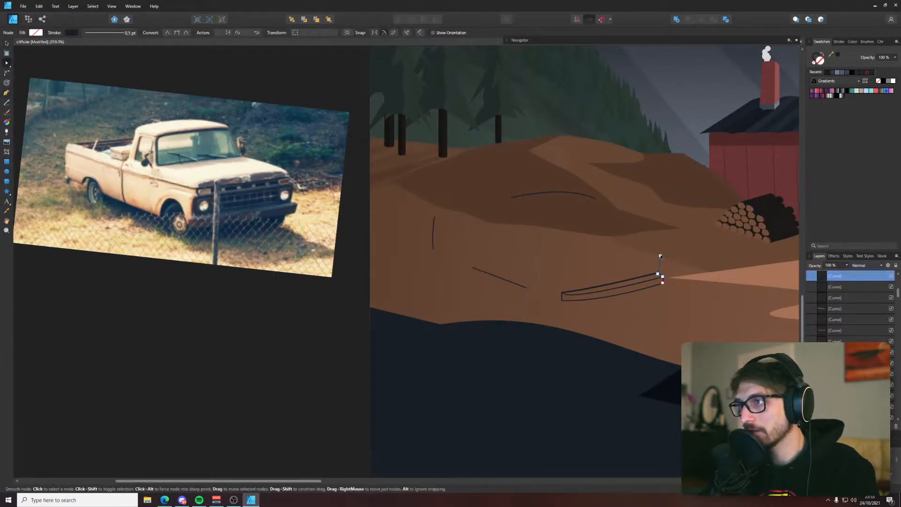
pyautogui.press('p')
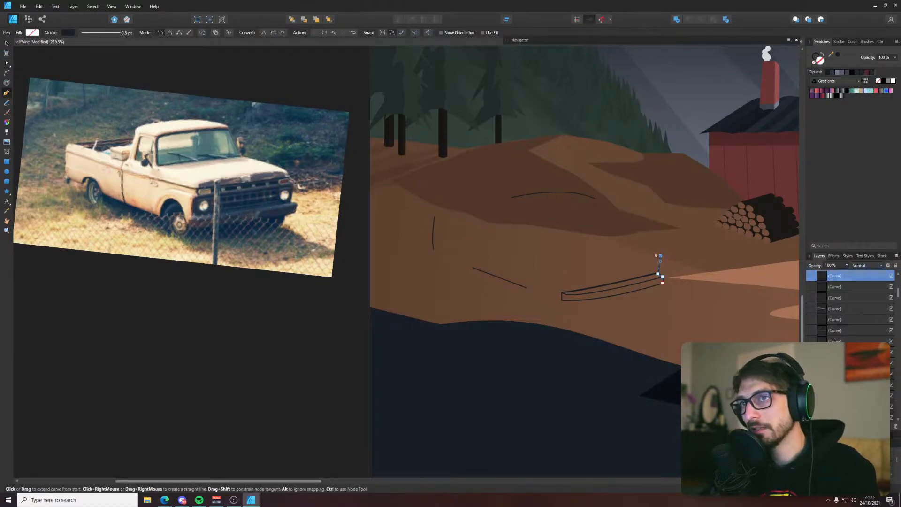
pyautogui.scroll(1, 639, 259)
pyautogui.scroll(-1, 639, 257)
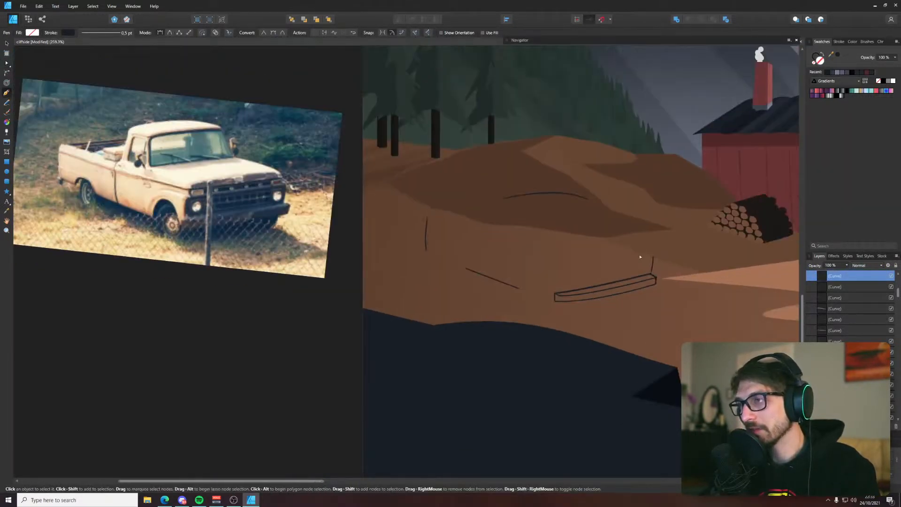
pyautogui.click(555, 274)
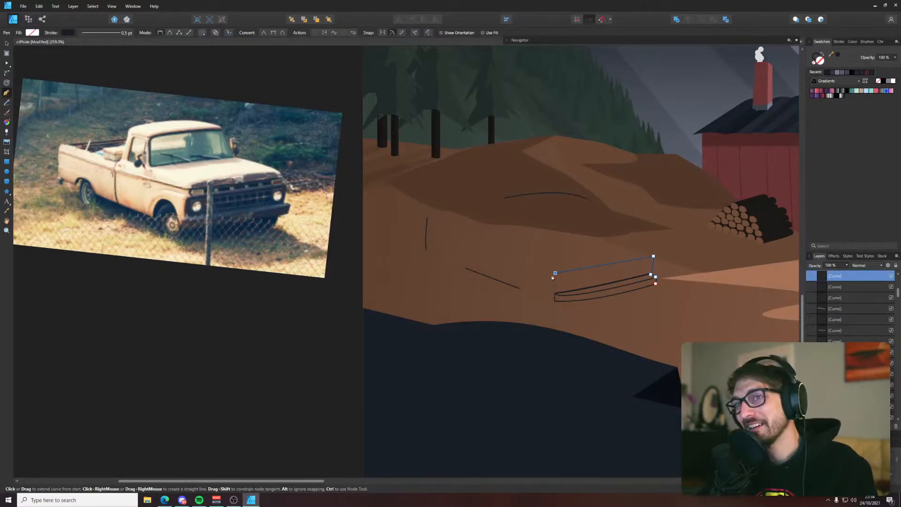
pyautogui.moveTo(553, 280); pyautogui.dragTo(562, 294)
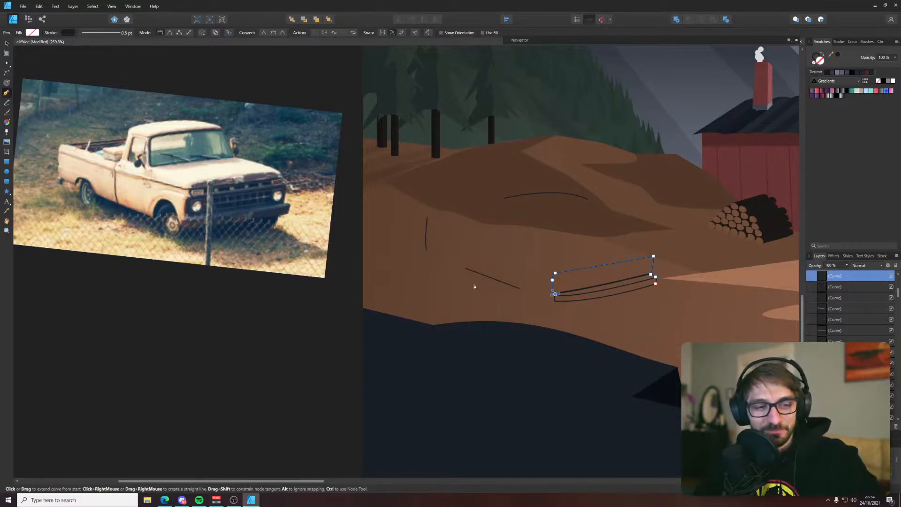
# Adjust the lower nodes of the grille outline's near edge and draw its bottom edge back to the far lower corner
pyautogui.scroll(2, 569, 287)
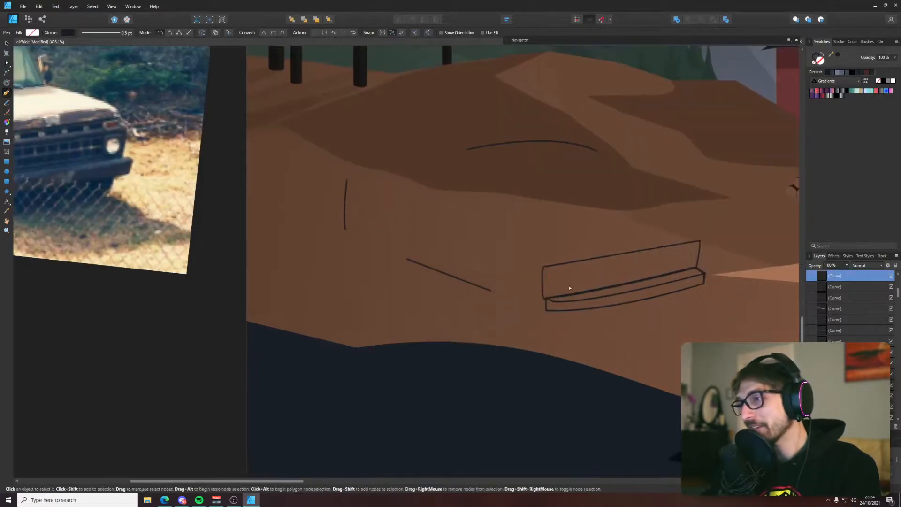
pyautogui.press('a')
pyautogui.click(541, 278)
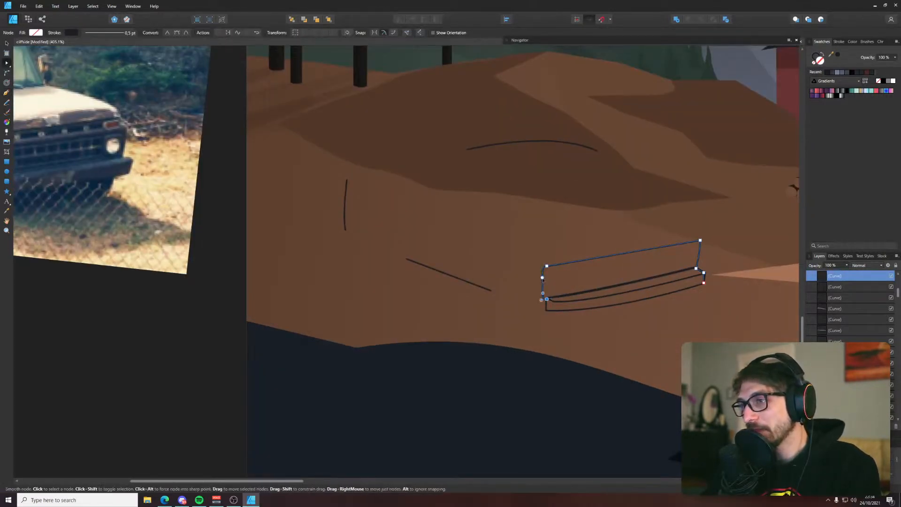
pyautogui.moveTo(542, 277); pyautogui.dragTo(547, 297)
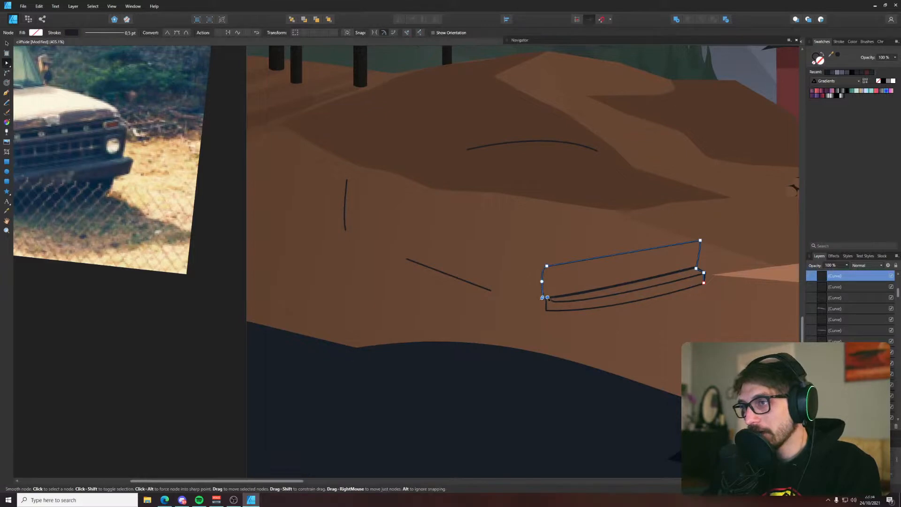
pyautogui.press('p')
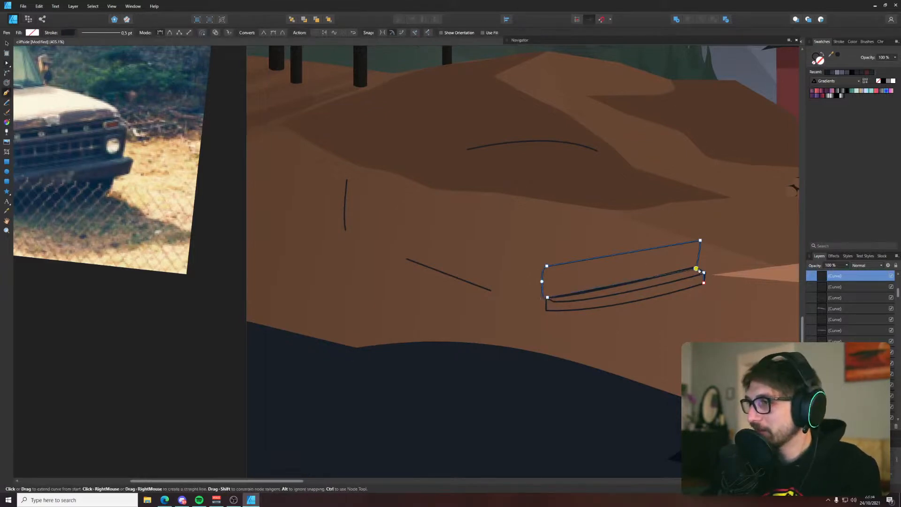
# Delete the two surplus nodes of the grille outline that run down the bumper's far end, and deselect the outline
pyautogui.press('a')
pyautogui.moveTo(718, 263); pyautogui.dragTo(703, 290)
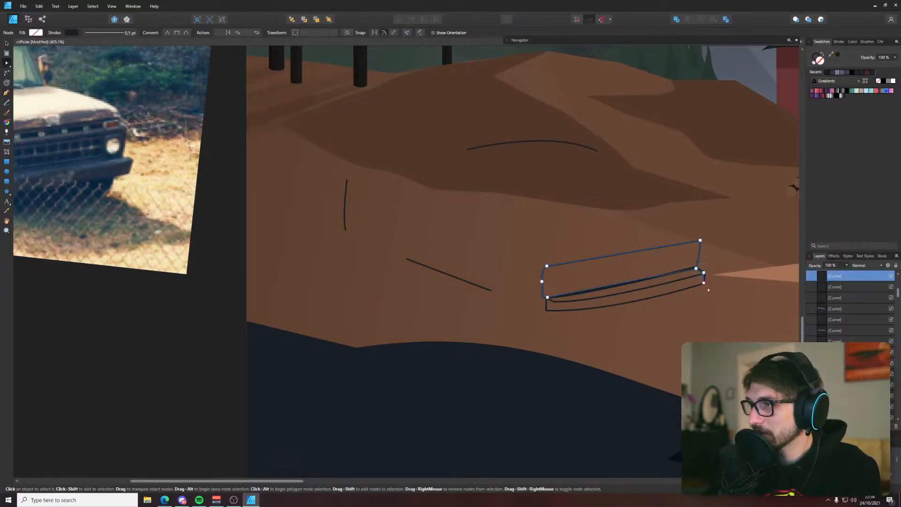
pyautogui.press('Delete')
pyautogui.hotkey('ctrl', 'z')
pyautogui.click(703, 283)
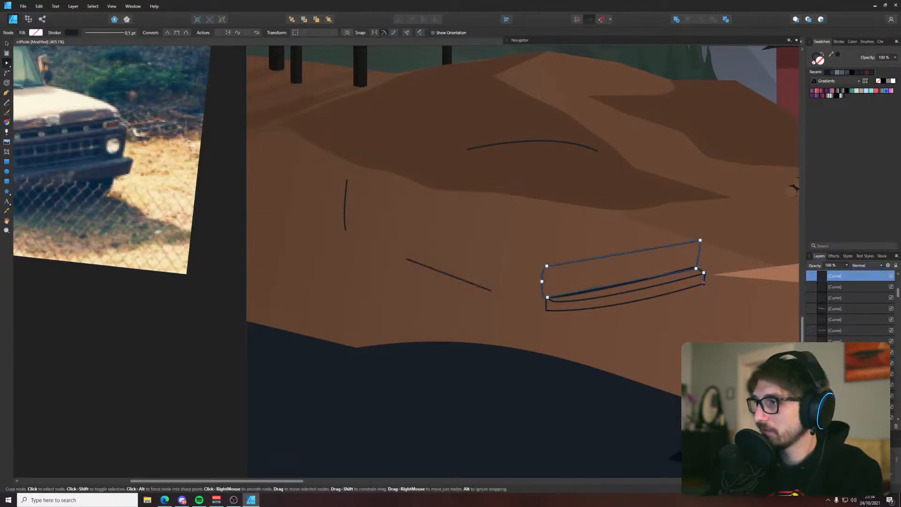
pyautogui.press('Delete')
pyautogui.press('Delete')
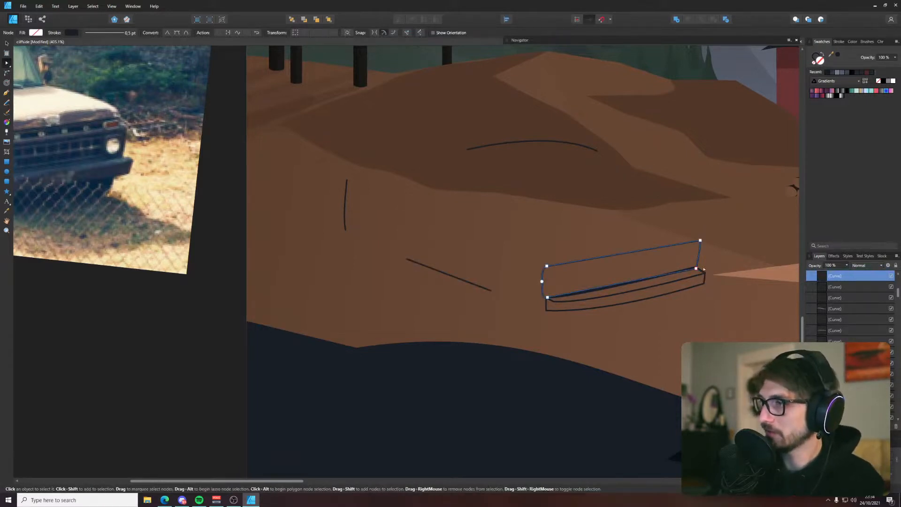
pyautogui.click(696, 269)
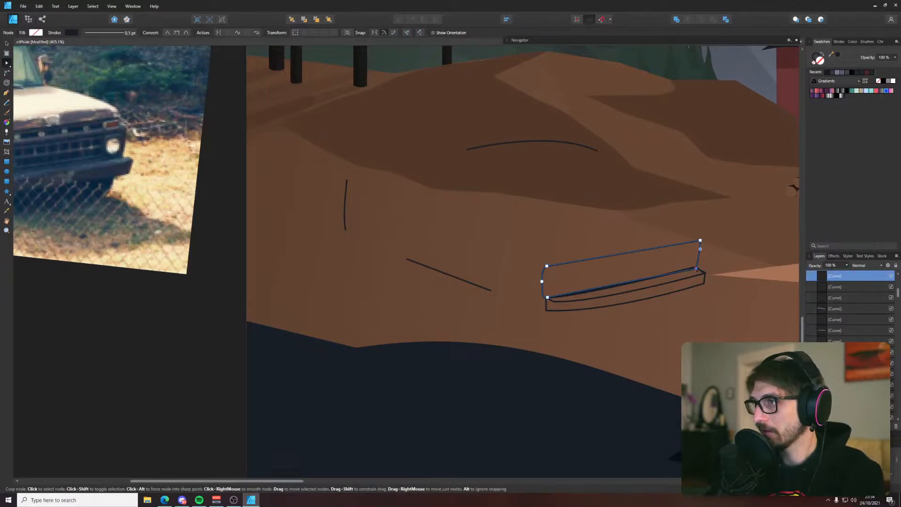
pyautogui.click(638, 281)
pyautogui.click(620, 227)
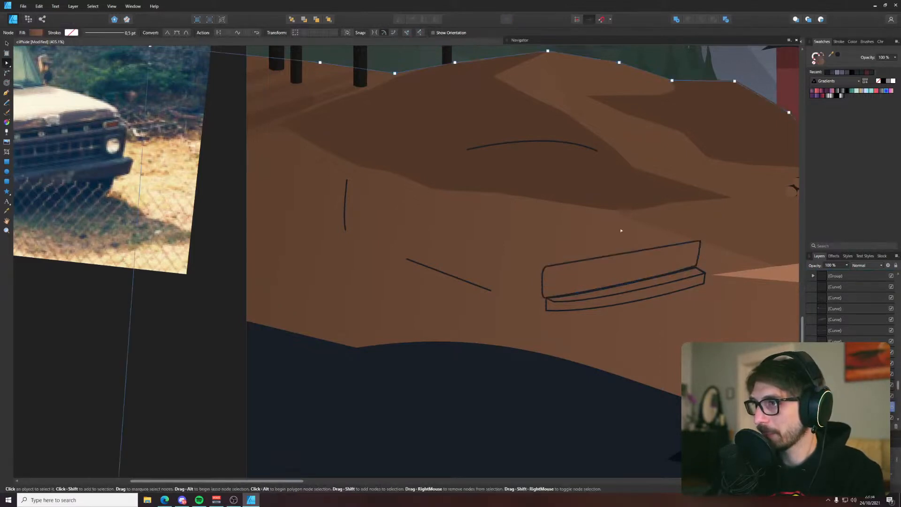
# Draw a narrow closed Pen tool shape along the grille's upper edge as the hood's front lip, and deselect it
pyautogui.scroll(-5, 603, 256)
pyautogui.moveTo(603, 255); pyautogui.dragTo(580, 245)
pyautogui.press('p')
pyautogui.scroll(2, 580, 245)
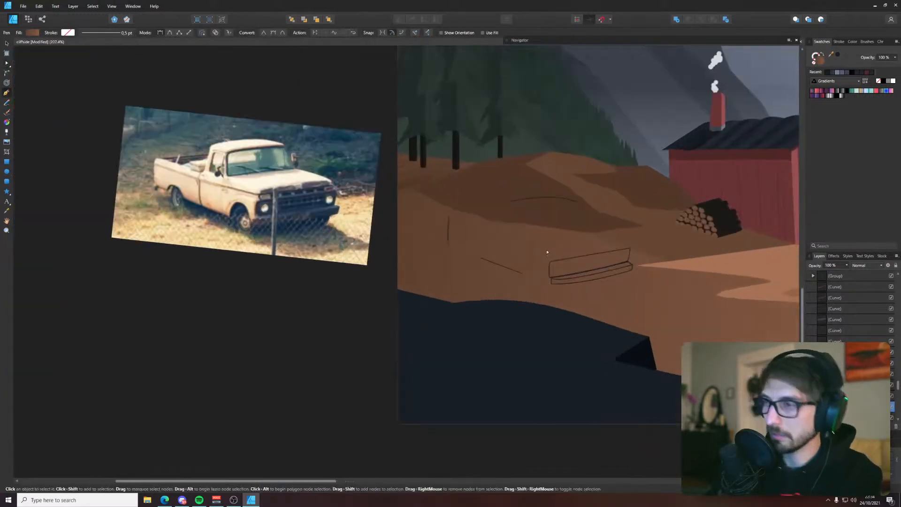
pyautogui.scroll(1, 558, 263)
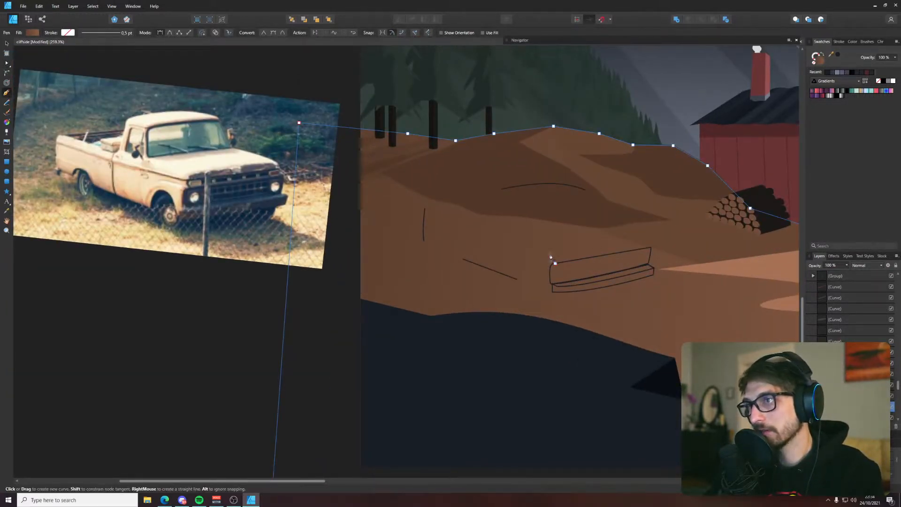
pyautogui.click(553, 261)
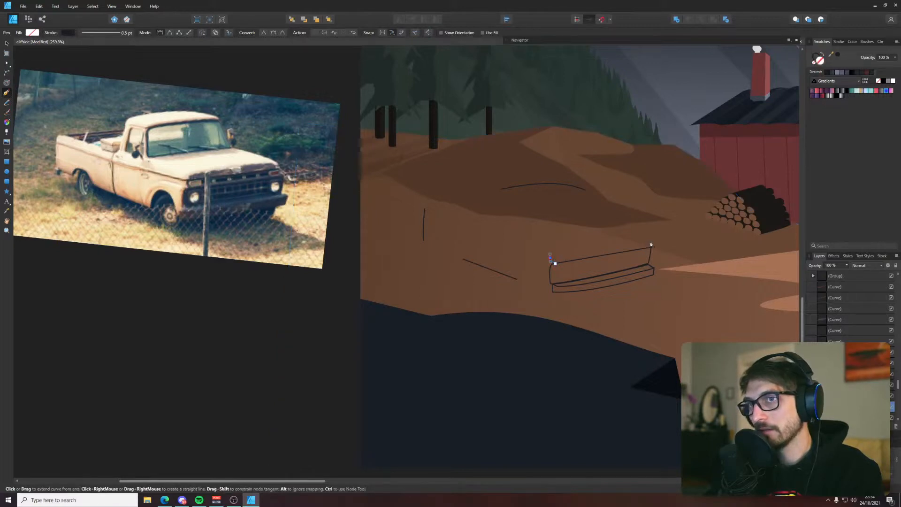
pyautogui.moveTo(650, 242)
pyautogui.mouseDown()
pyautogui.moveTo(668, 242)
pyautogui.moveTo(649, 251)
pyautogui.mouseUp()
pyautogui.keyDown('alt'); pyautogui.click(650, 242); pyautogui.keyUp('alt')
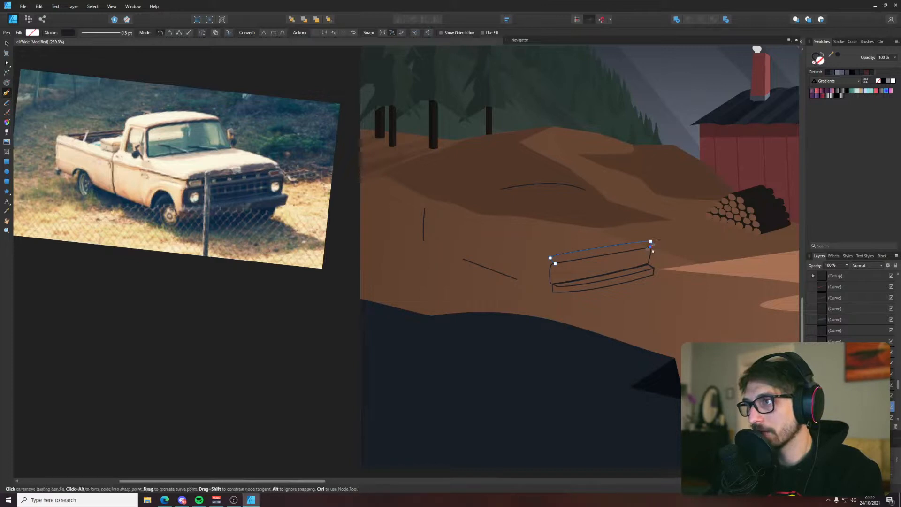
pyautogui.keyDown('alt'); pyautogui.click(650, 247); pyautogui.keyUp('alt')
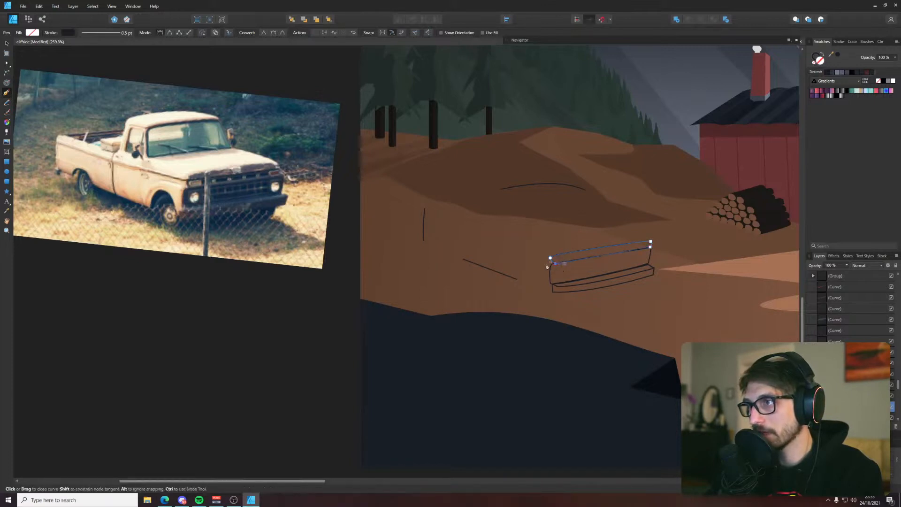
pyautogui.click(550, 257)
pyautogui.press('v')
pyautogui.click(621, 223)
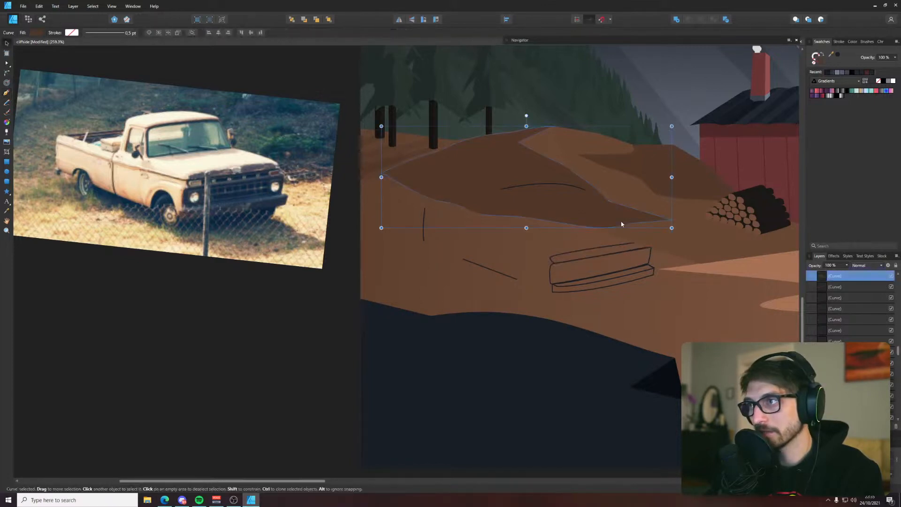
pyautogui.click(639, 244)
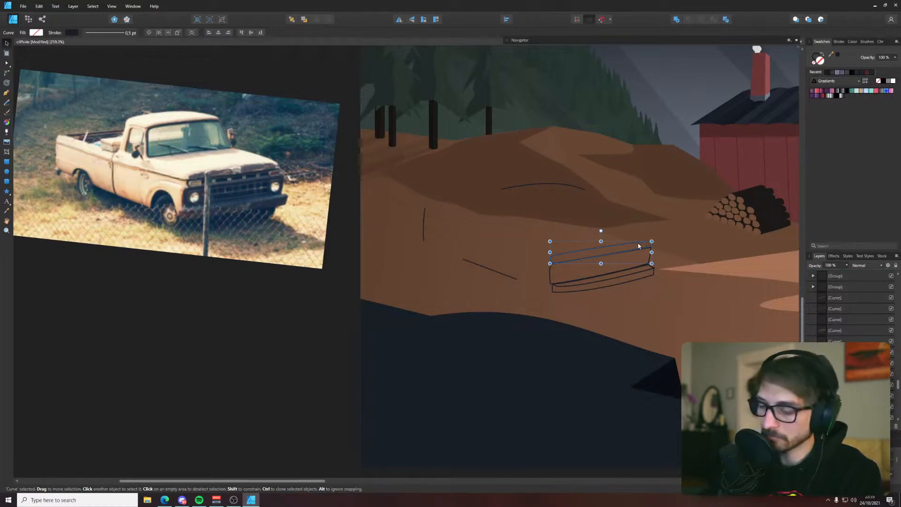
pyautogui.press('p')
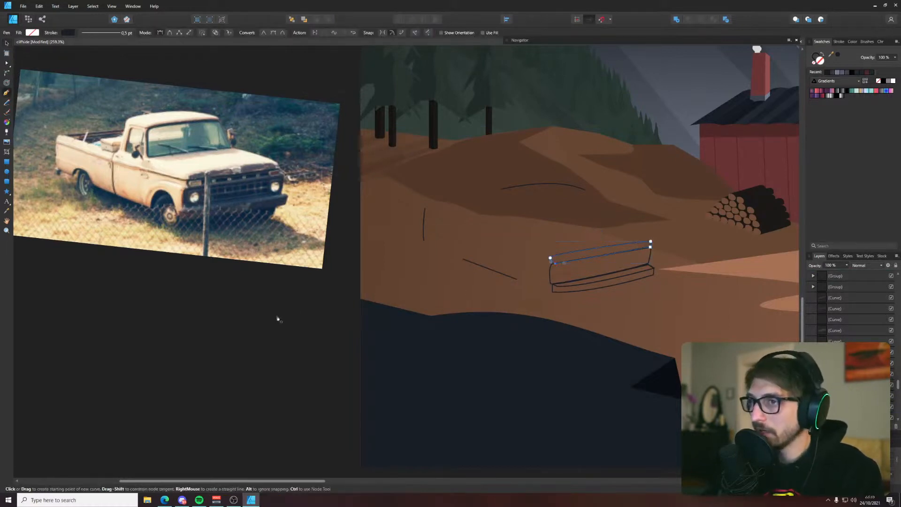
pyautogui.press('v')
pyautogui.click(332, 333)
# Draw the lower edge of the truck's side panel with the Pen tool, from the bumper over both wheel arches to the rear corner
pyautogui.press('p')
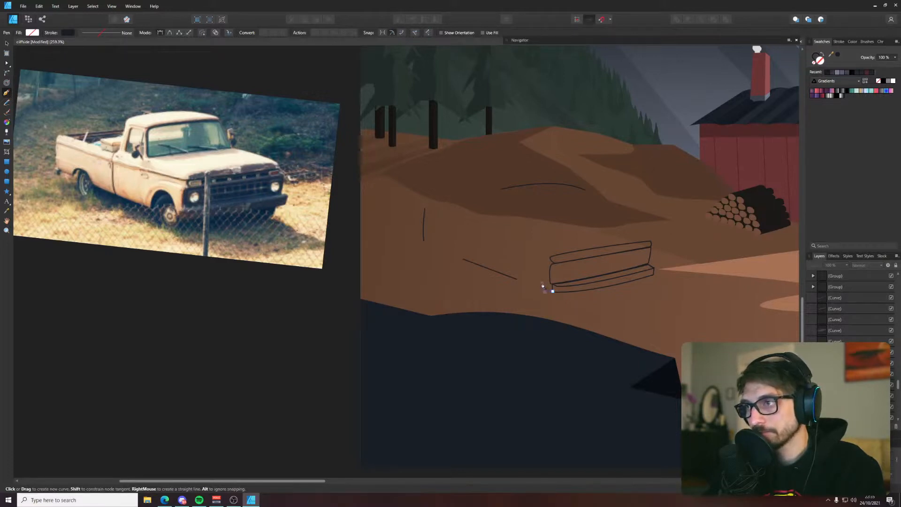
pyautogui.moveTo(543, 288); pyautogui.dragTo(542, 281)
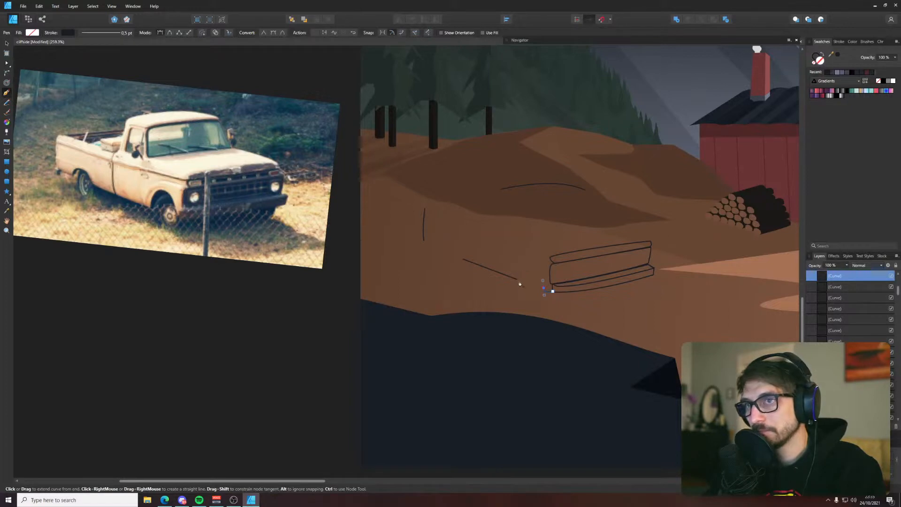
pyautogui.moveTo(507, 308)
pyautogui.mouseDown()
pyautogui.moveTo(502, 317)
pyautogui.moveTo(512, 319)
pyautogui.mouseUp()
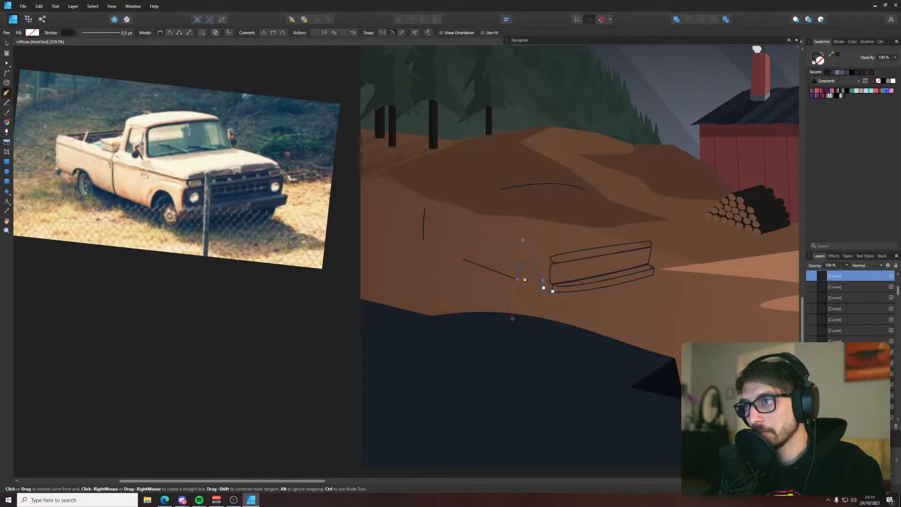
pyautogui.click(463, 261)
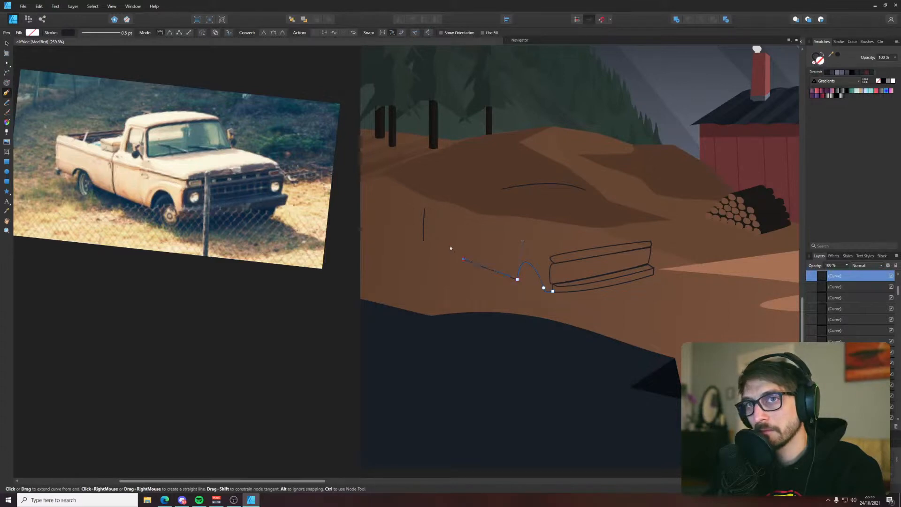
pyautogui.moveTo(432, 248); pyautogui.dragTo(409, 267)
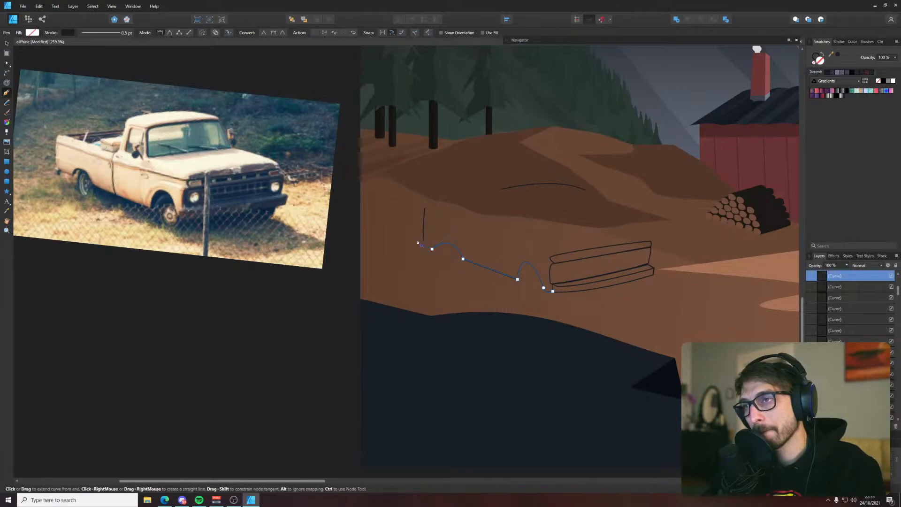
pyautogui.click(421, 245)
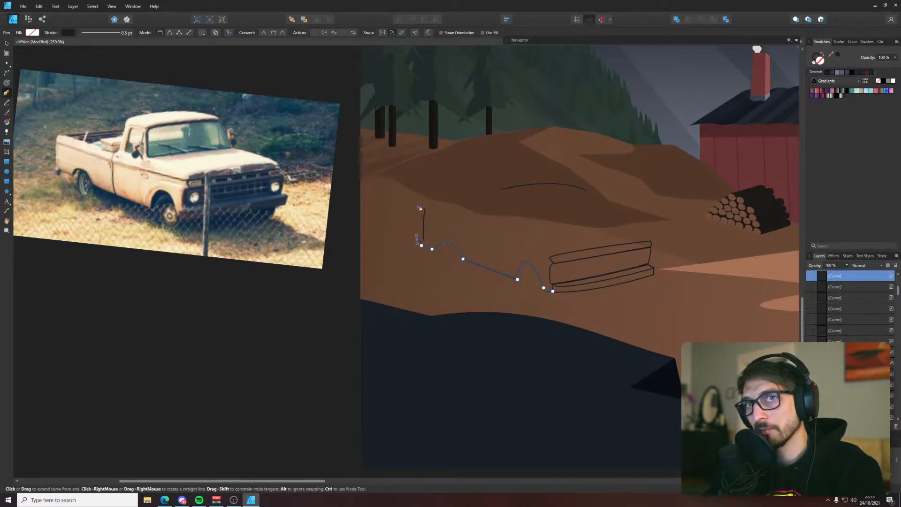
# Close the side panel outline up the rear edge, along the top and down beside the grille, and adjust its front corner nodes
pyautogui.moveTo(418, 207); pyautogui.dragTo(421, 205)
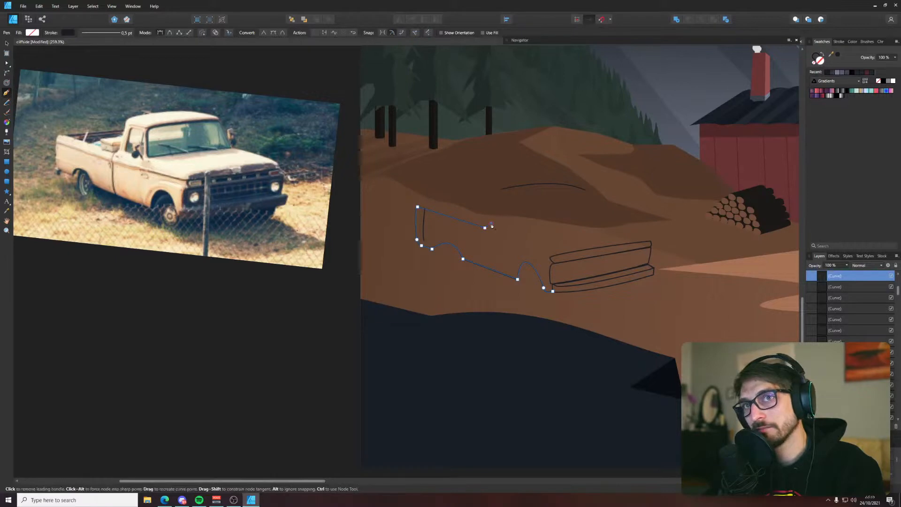
pyautogui.click(554, 246)
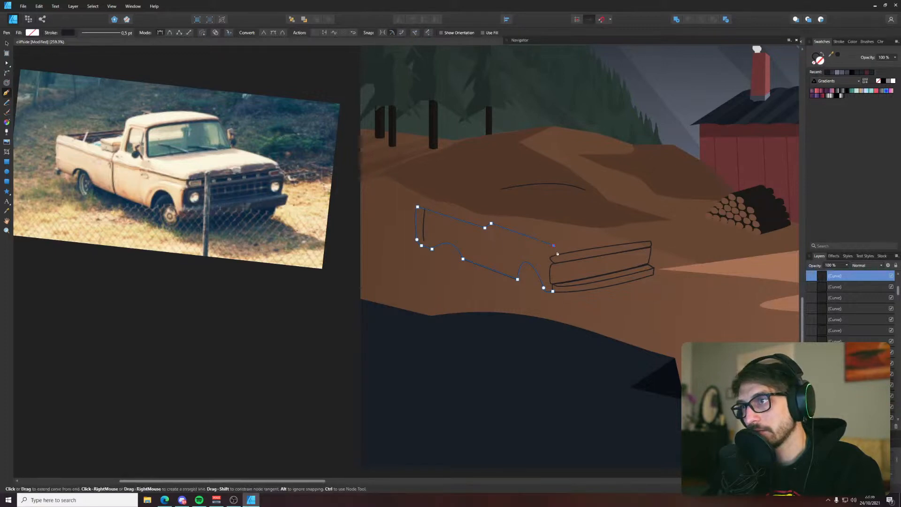
pyautogui.press('a')
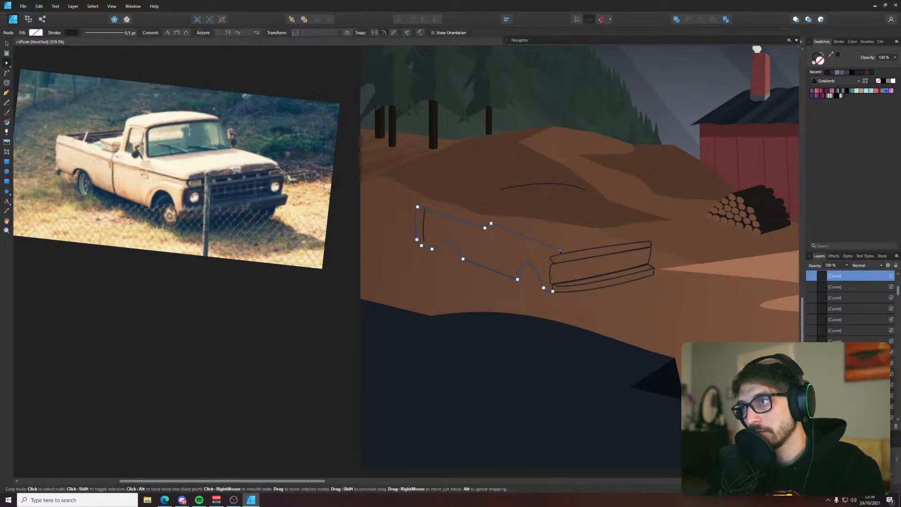
pyautogui.press('p')
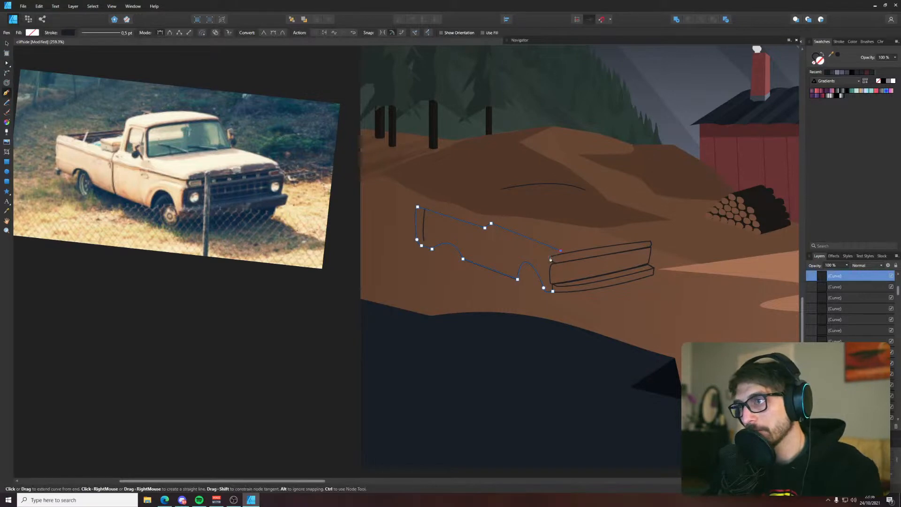
pyautogui.press('a')
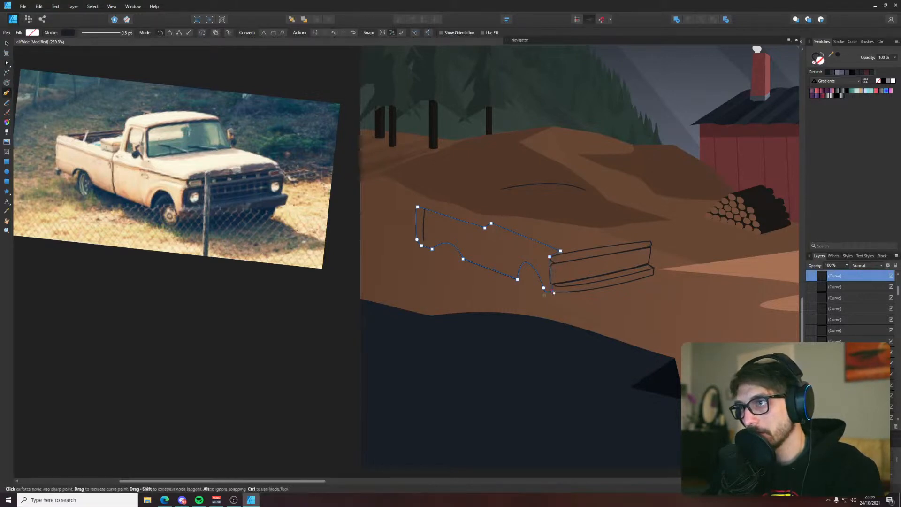
pyautogui.click(556, 261)
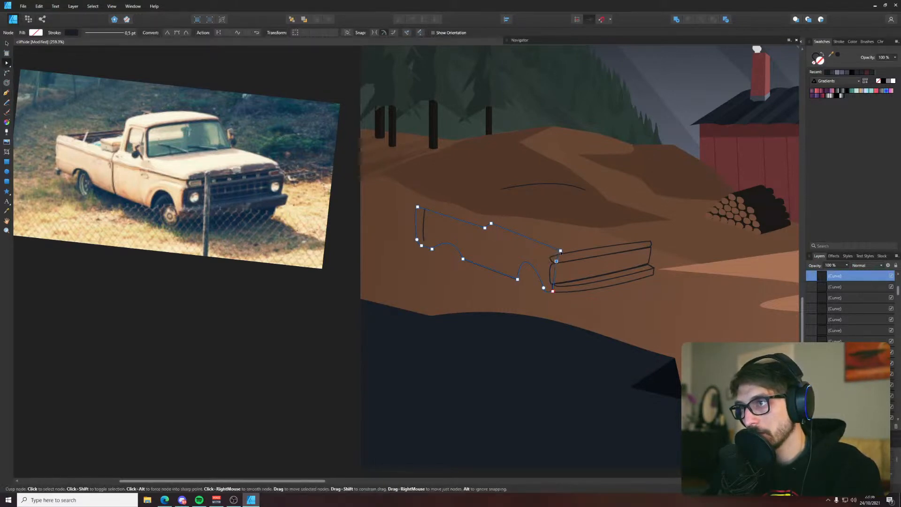
pyautogui.click(561, 253)
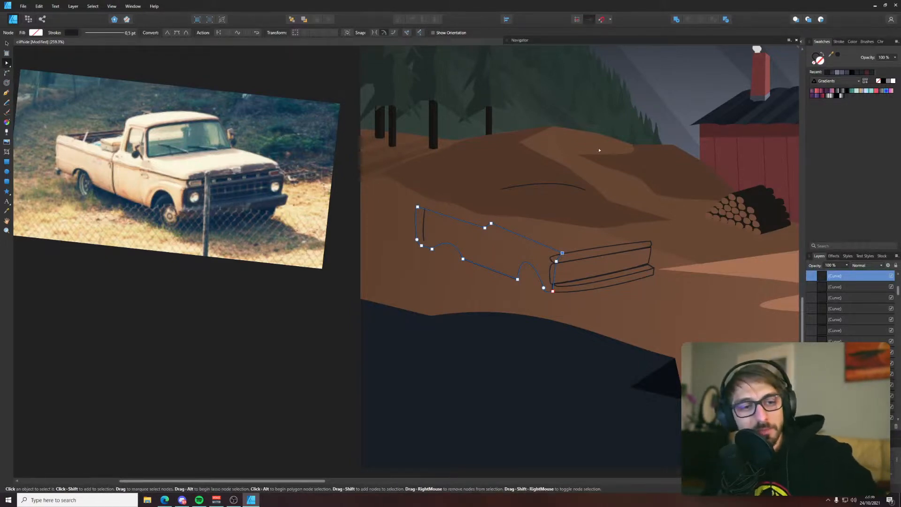
# Fill the truck's side panel with the darkest red sampled from the palette squares above the artboard
pyautogui.moveTo(535, 156); pyautogui.dragTo(517, 170)
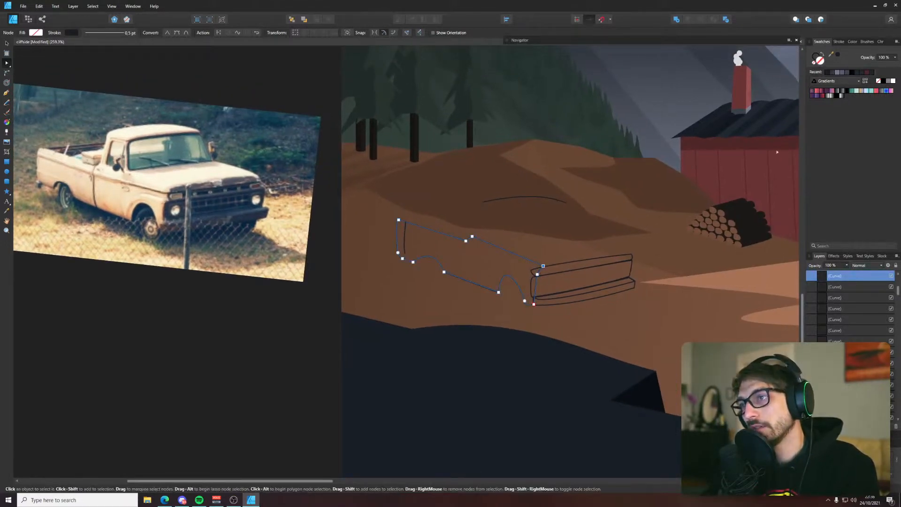
pyautogui.scroll(-5, 627, 146)
pyautogui.moveTo(623, 123); pyautogui.dragTo(401, 281)
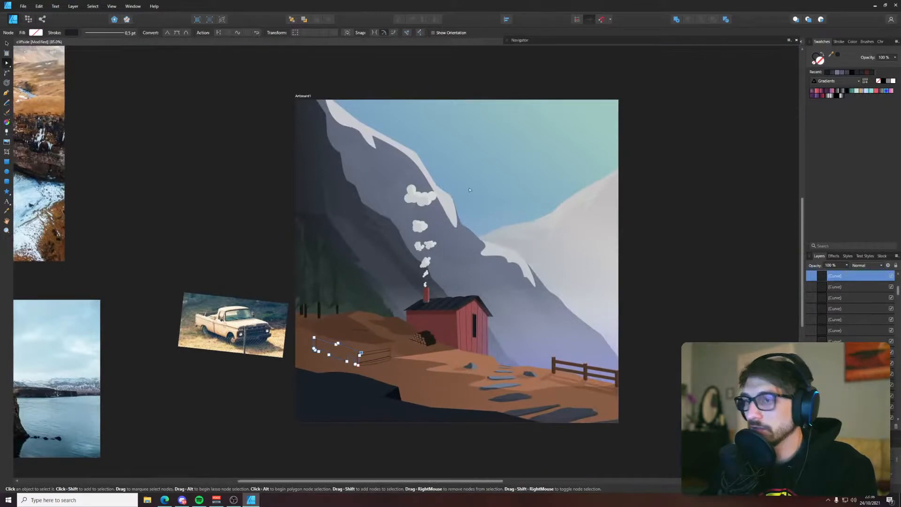
pyautogui.moveTo(470, 189); pyautogui.dragTo(468, 396)
pyautogui.moveTo(588, 232); pyautogui.dragTo(539, 297)
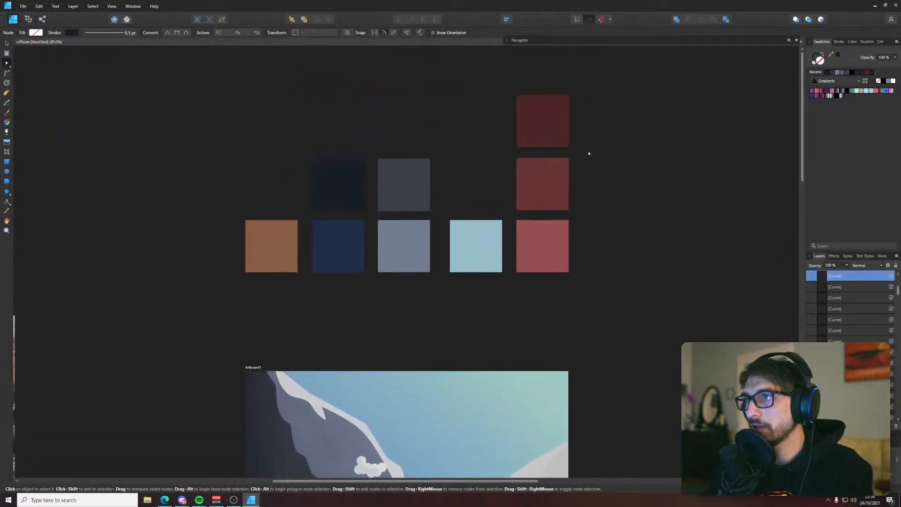
pyautogui.press('i')
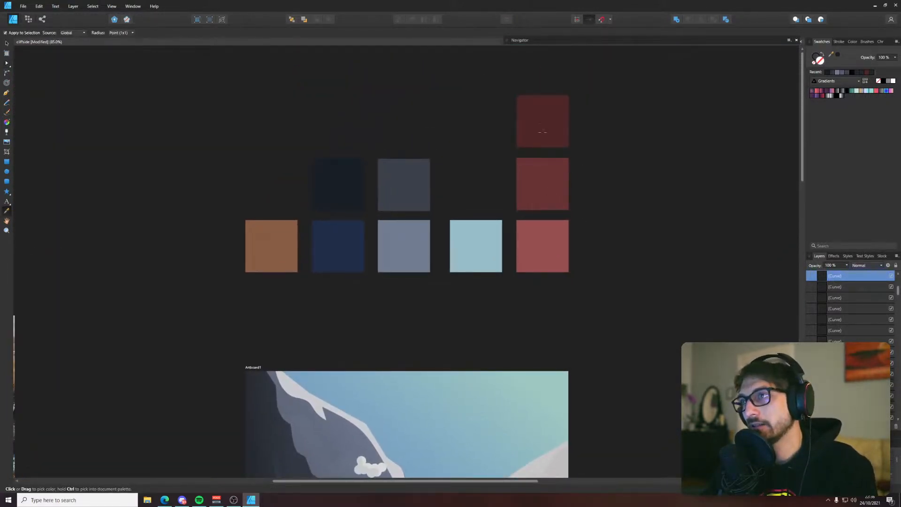
pyautogui.click(542, 131)
pyautogui.moveTo(420, 327); pyautogui.dragTo(591, 42)
pyautogui.scroll(-1, 420, 336)
pyautogui.press('v')
pyautogui.scroll(7, 533, 236)
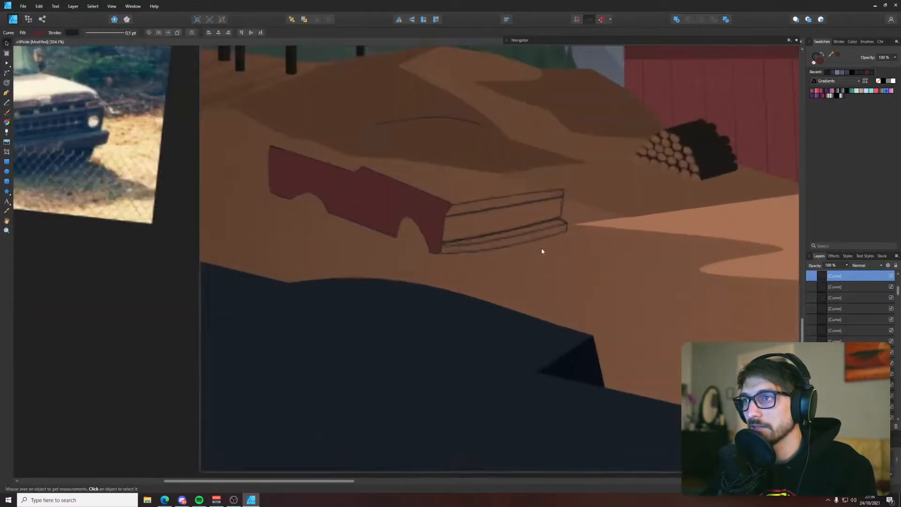
# Select the front bumper outline and fill it with the dark blue sampled from the palette's lowest row
pyautogui.scroll(4, 483, 227)
pyautogui.click(439, 187)
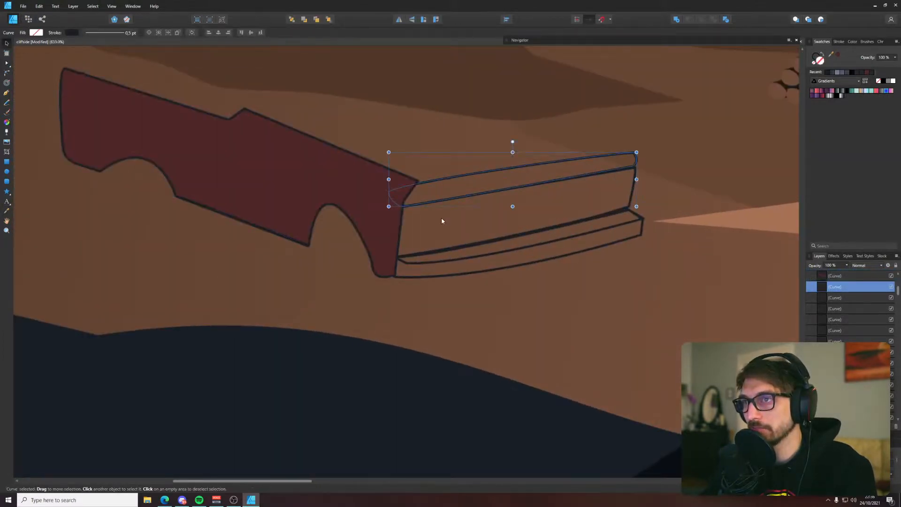
pyautogui.scroll(-15, 452, 241)
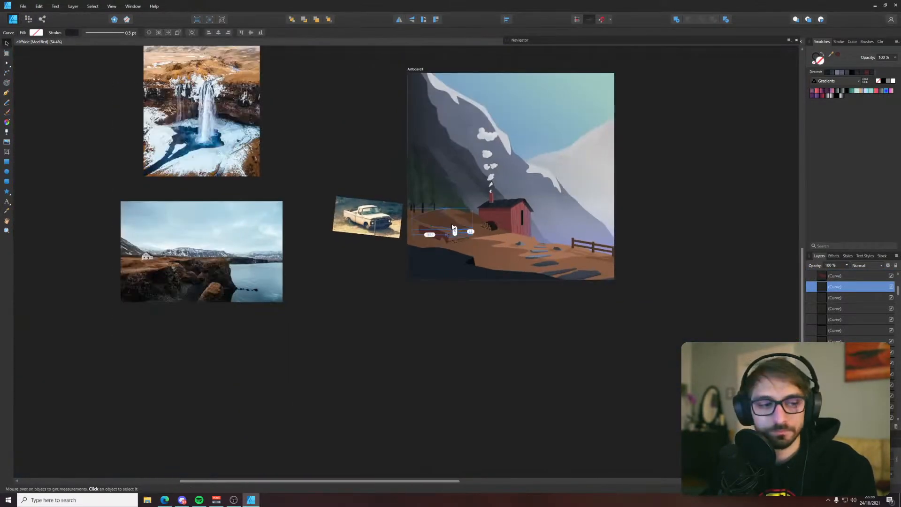
pyautogui.scroll(11, 453, 230)
pyautogui.keyDown('shift'); pyautogui.click(460, 300); pyautogui.keyUp('shift')
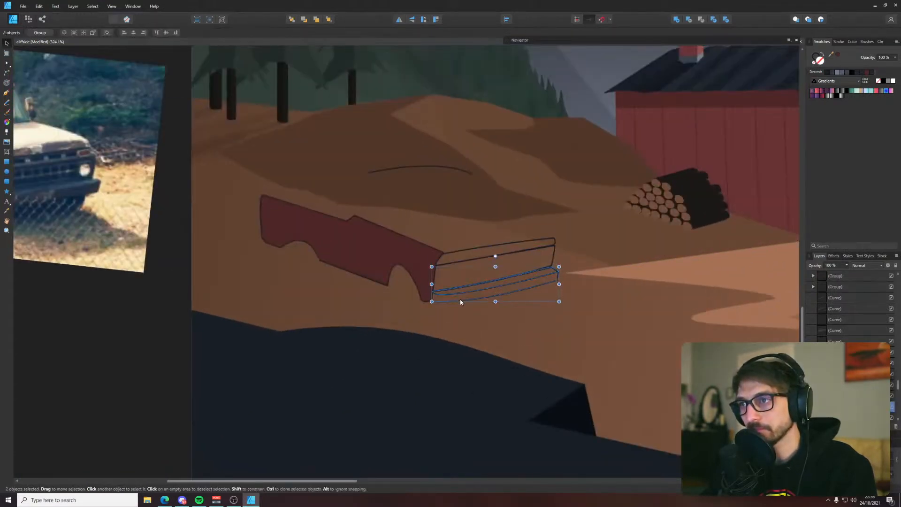
pyautogui.click(462, 297)
pyautogui.scroll(-13, 469, 297)
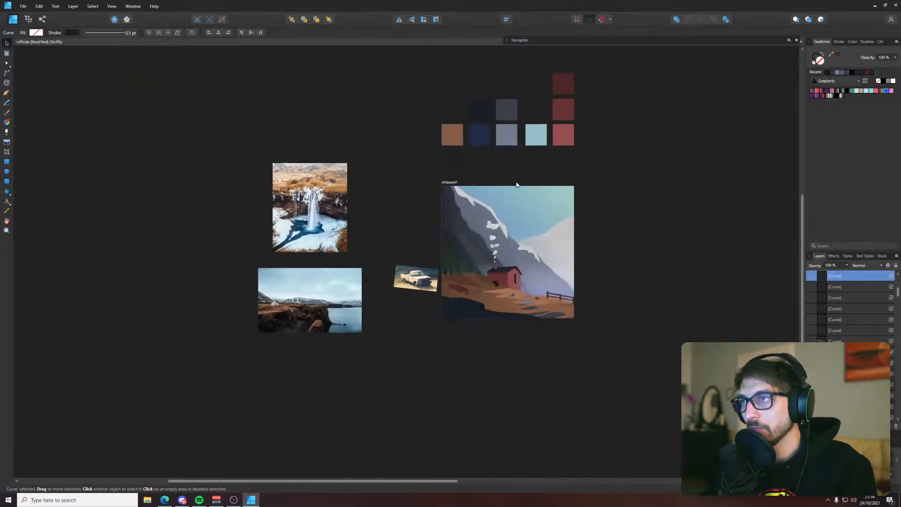
pyautogui.press('i')
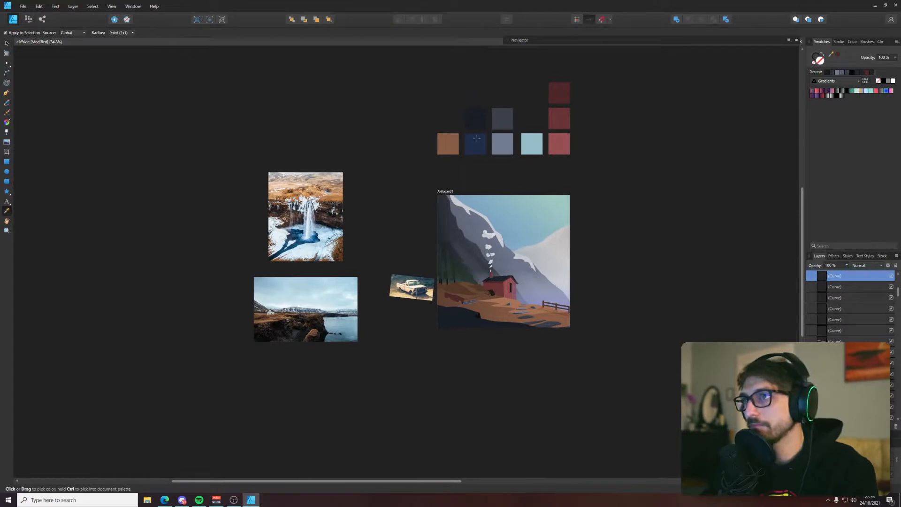
pyautogui.click(477, 139)
pyautogui.press('v')
pyautogui.scroll(15, 468, 302)
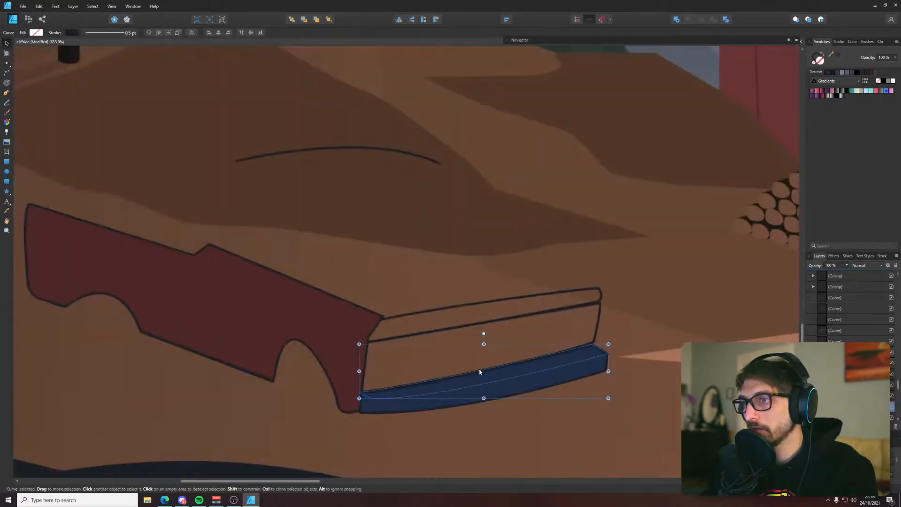
# Fill the front bumper with the darkest navy sampled from the palette squares above the artboard
pyautogui.scroll(-14, 545, 360)
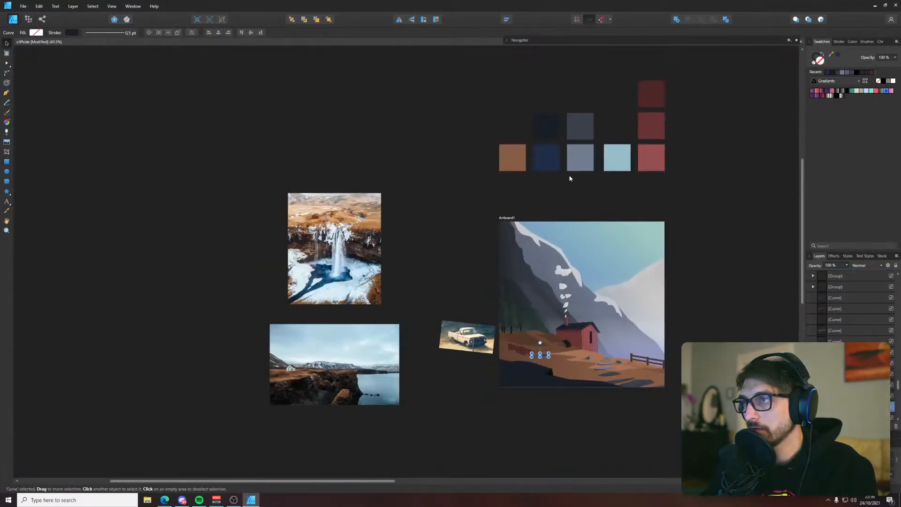
pyautogui.scroll(9, 547, 363)
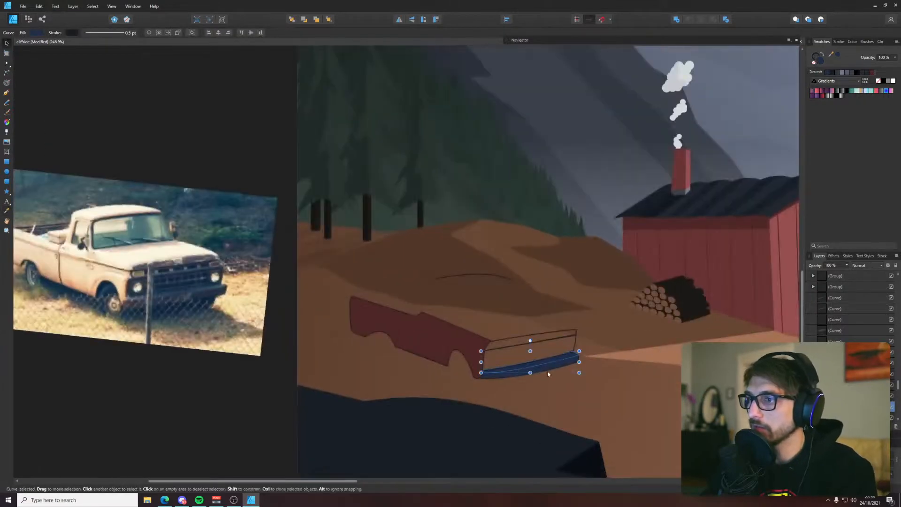
pyautogui.scroll(-7, 549, 369)
pyautogui.moveTo(573, 149); pyautogui.dragTo(547, 238)
pyautogui.press('i')
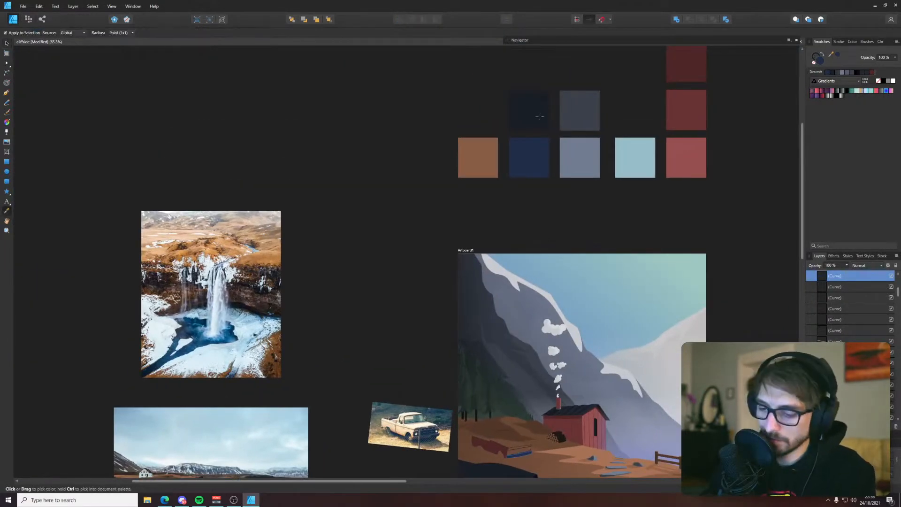
pyautogui.press('v')
pyautogui.scroll(9, 538, 471)
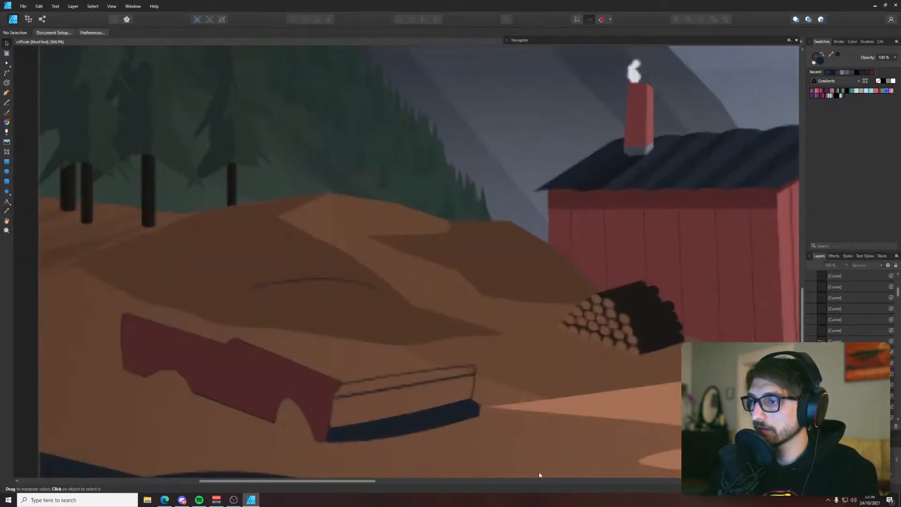
# Try to reorder the bumper's front face by moving it backward and forward in the layer stack
pyautogui.click(460, 417)
pyautogui.hotkey('ctrl', '[')
pyautogui.hotkey('ctrl', '[')
pyautogui.hotkey('ctrl', '[')
pyautogui.hotkey('ctrl', '[')
pyautogui.hotkey('ctrl', '[')
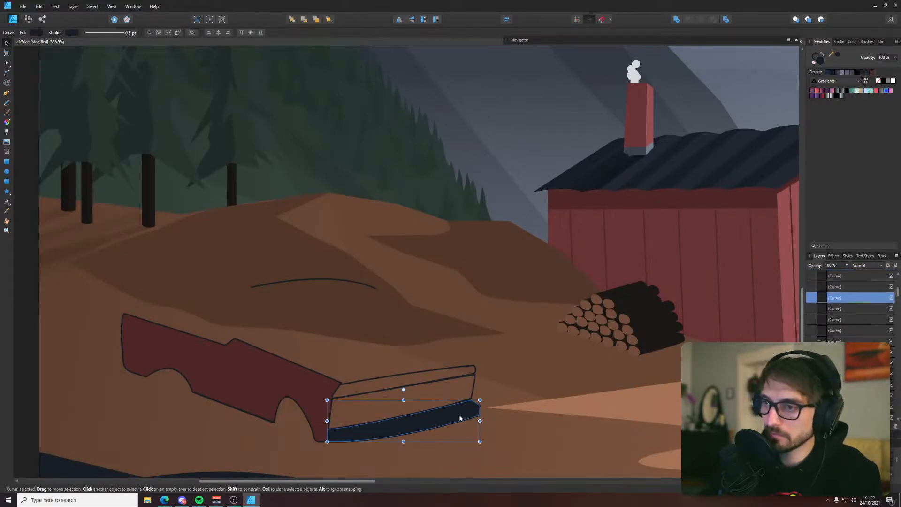
pyautogui.hotkey('ctrl', '[')
pyautogui.hotkey('ctrl', '[')
pyautogui.hotkey('ctrl', '[')
pyautogui.hotkey('ctrl', '[')
pyautogui.hotkey('ctrl', '[')
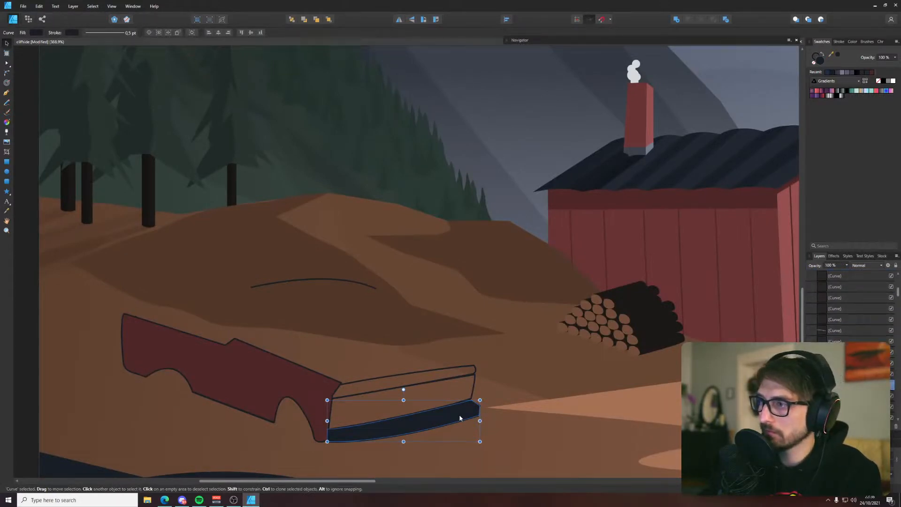
pyautogui.click(457, 401)
pyautogui.click(458, 406)
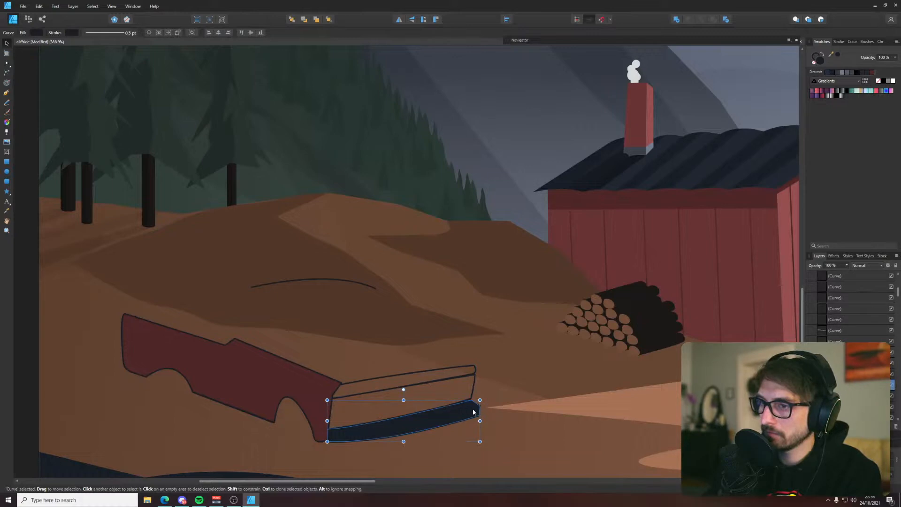
pyautogui.hotkey('ctrl', ']')
pyautogui.hotkey('ctrl', ']')
pyautogui.hotkey('ctrl', ']')
pyautogui.hotkey('ctrl', ']')
pyautogui.hotkey('ctrl', ']')
pyautogui.hotkey('ctrl', ']')
pyautogui.hotkey('ctrl', ']')
pyautogui.hotkey('ctrl', ']')
pyautogui.hotkey('ctrl', ']')
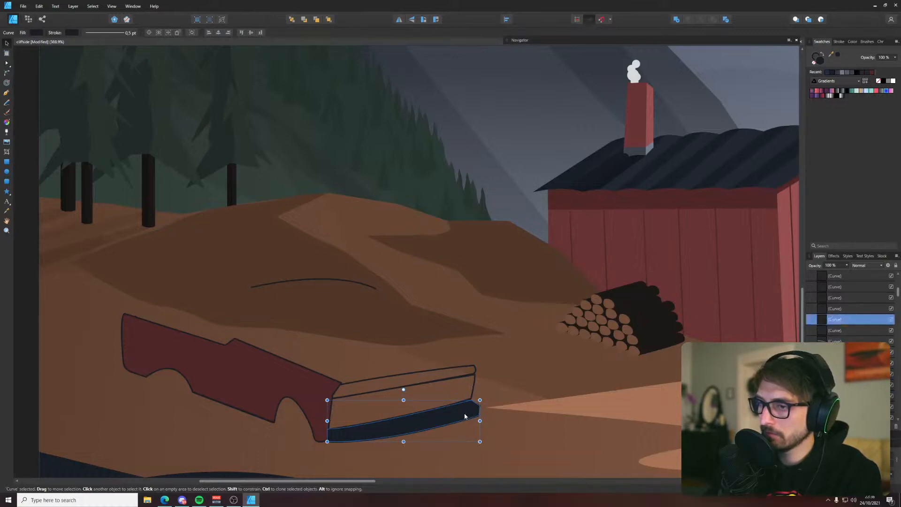
# Undo the bumper's layer reordering and its darkest navy fill
pyautogui.hotkey('ctrl', 'z')
pyautogui.hotkey('ctrl', 'z')
pyautogui.hotkey('ctrl', 'z')
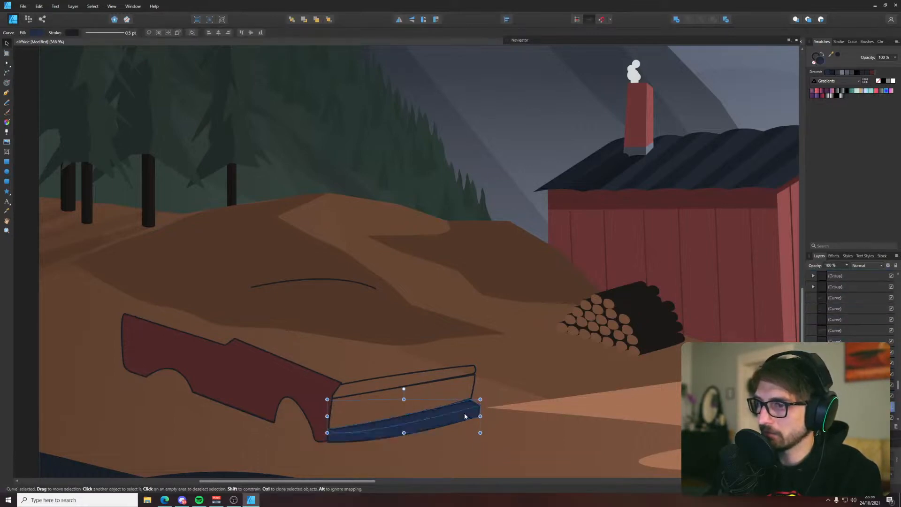
# Move the bumper's front face down to uncover the top face behind it, and undo the move
pyautogui.press('a')
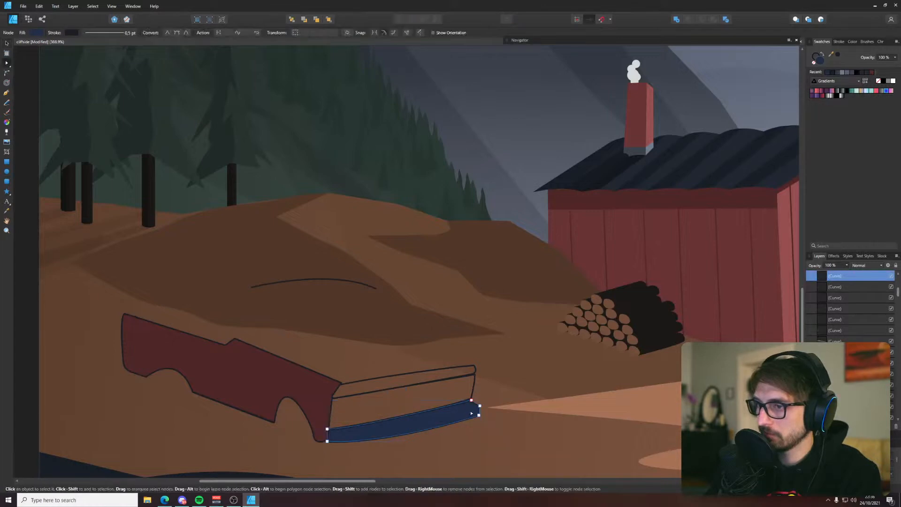
pyautogui.press('v')
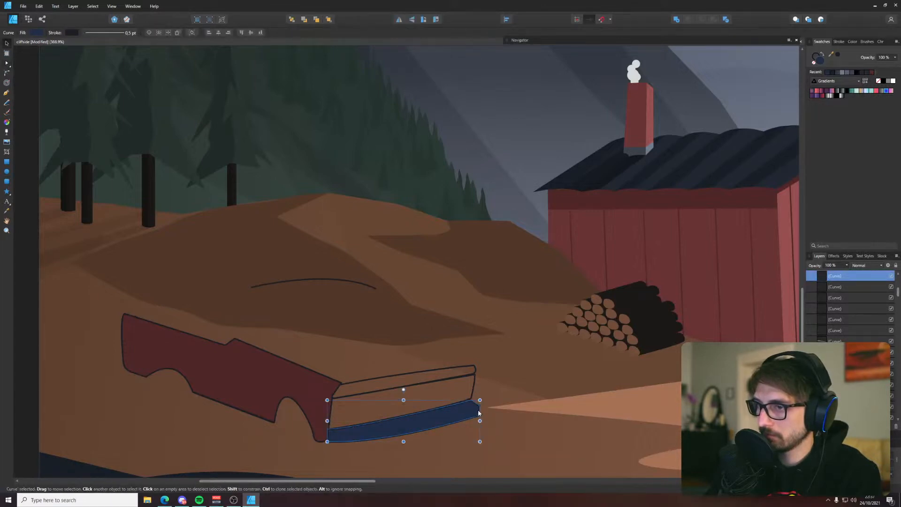
pyautogui.click(478, 409)
pyautogui.click(472, 405)
pyautogui.moveTo(473, 408); pyautogui.dragTo(477, 422)
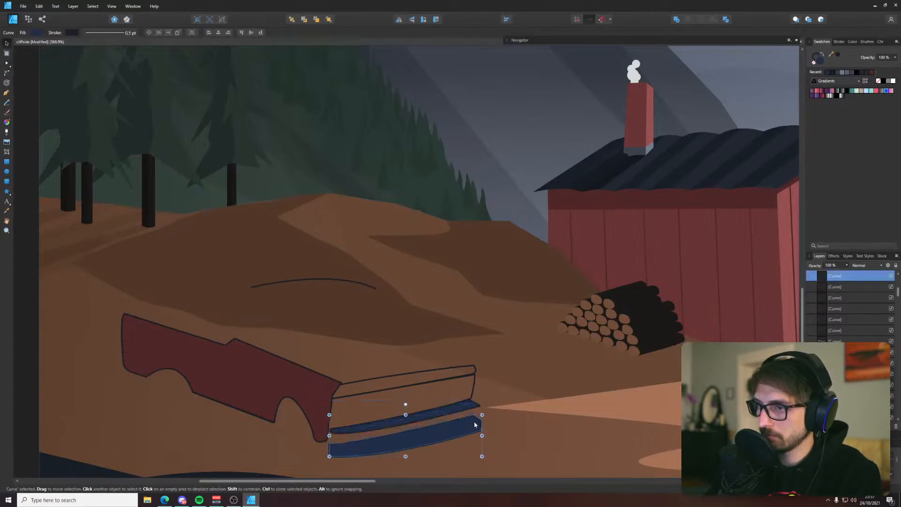
pyautogui.hotkey('ctrl', 'z')
# Fill only the bumper's front face with the darkest navy from the palette, leaving its top face dark blue
pyautogui.scroll(6, 465, 419)
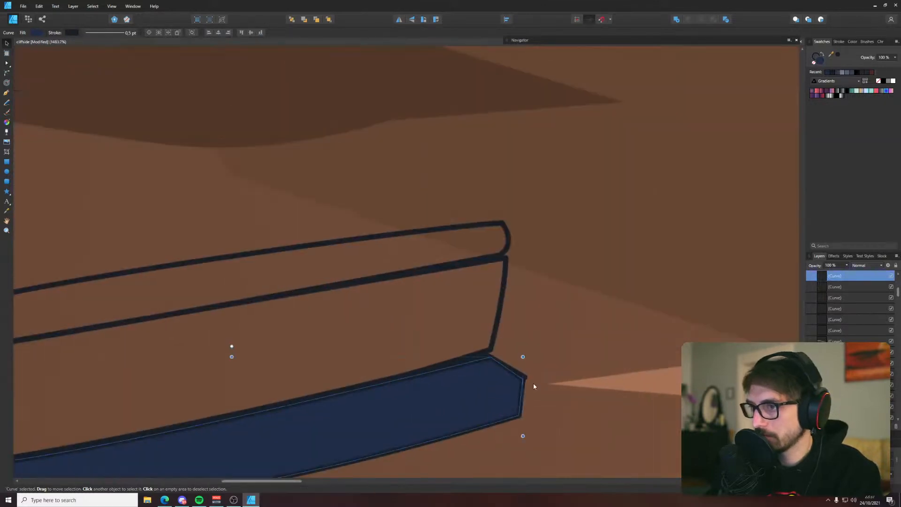
pyautogui.click(528, 378)
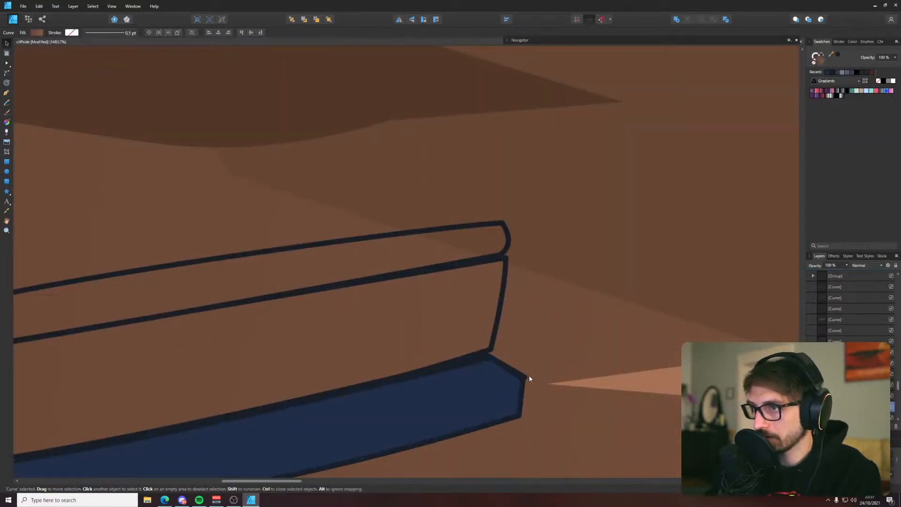
pyautogui.click(527, 376)
pyautogui.scroll(6, 526, 381)
pyautogui.scroll(-7, 527, 386)
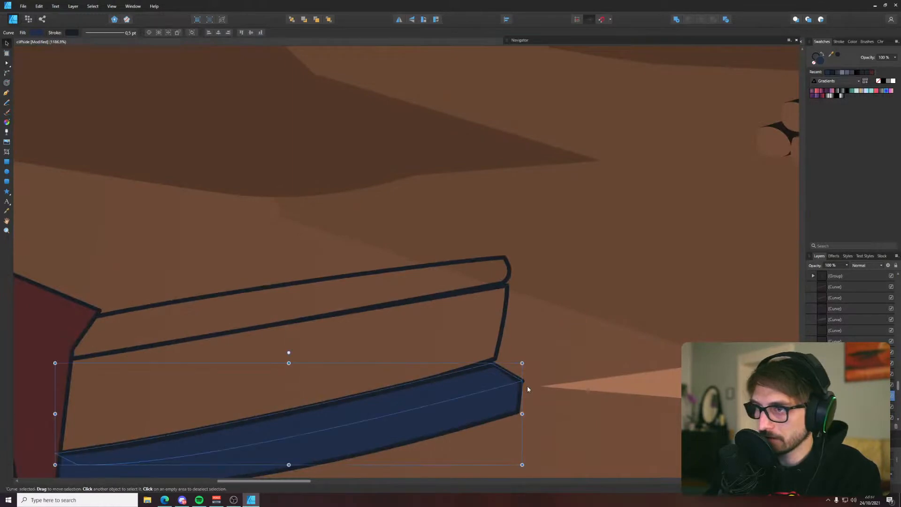
pyautogui.scroll(-12, 527, 385)
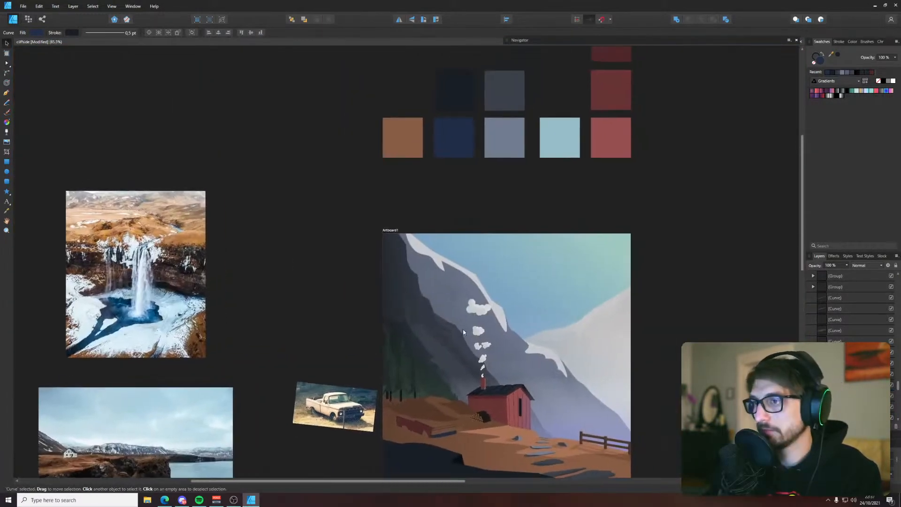
pyautogui.scroll(6, 452, 431)
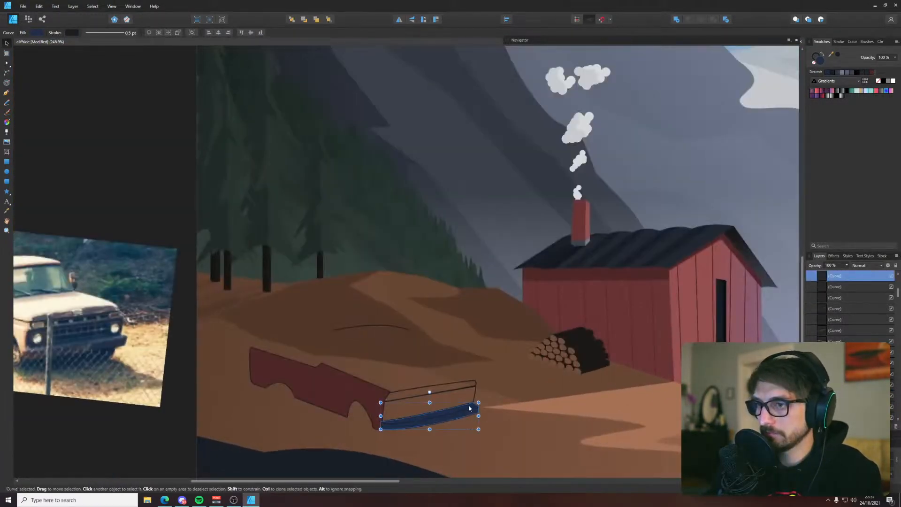
pyautogui.scroll(-6, 468, 405)
pyautogui.press('i')
pyautogui.press('v')
pyautogui.click(408, 185)
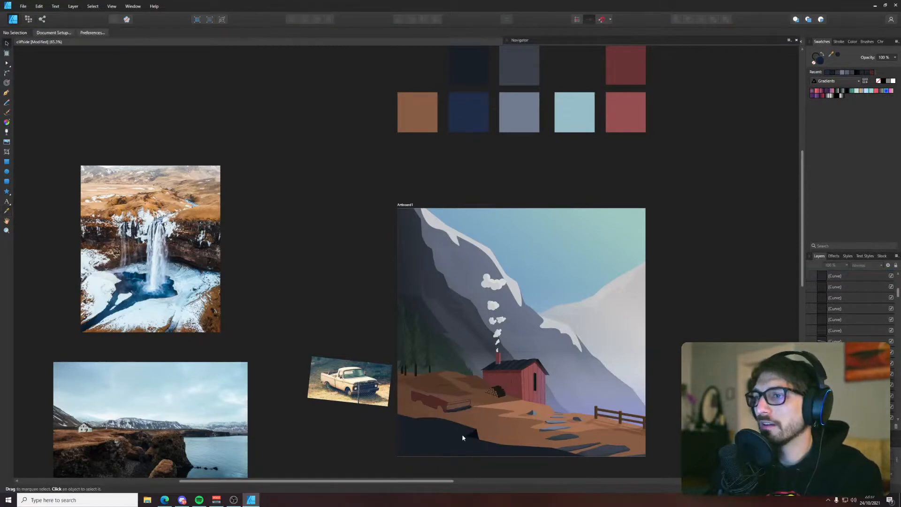
# Move the bumper's top face behind the truck's red side panel in the layer order
pyautogui.scroll(6, 450, 436)
pyautogui.scroll(6, 431, 317)
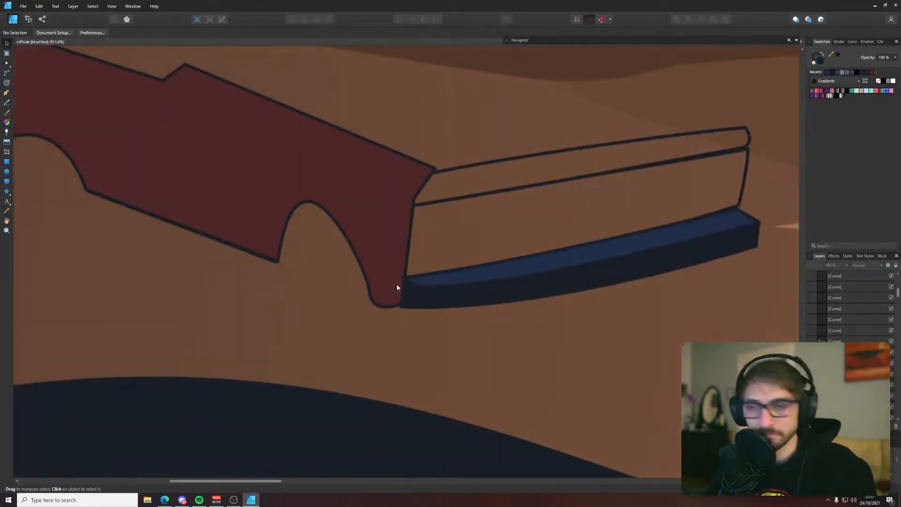
pyautogui.click(388, 263)
pyautogui.click(409, 280)
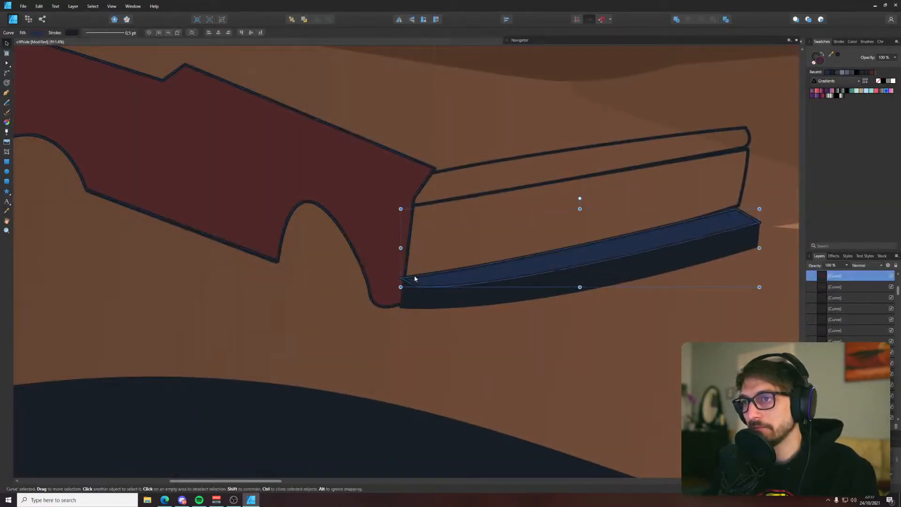
pyautogui.hotkey('ctrl', 'z')
pyautogui.hotkey('ctrl', 'z')
pyautogui.hotkey('ctrl', 'z')
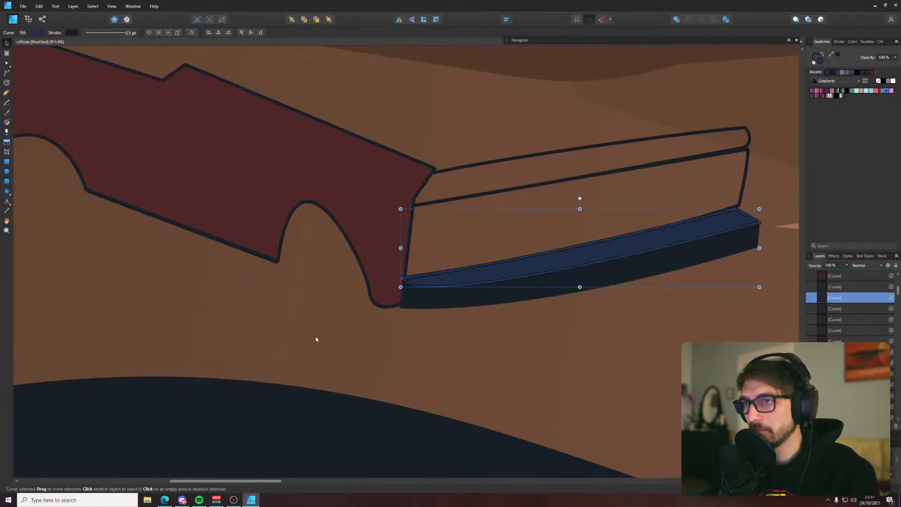
pyautogui.click(316, 337)
# Select the grille outline together with the narrow strip above it and fill both with the darkest navy from the palette
pyautogui.moveTo(520, 223); pyautogui.dragTo(456, 262)
pyautogui.press('p')
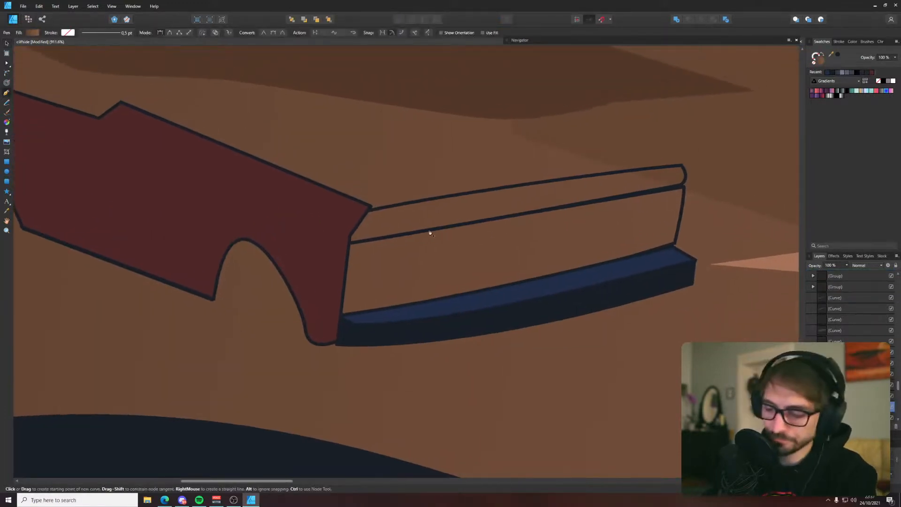
pyautogui.press('v')
pyautogui.click(429, 229)
pyautogui.scroll(-6, 429, 230)
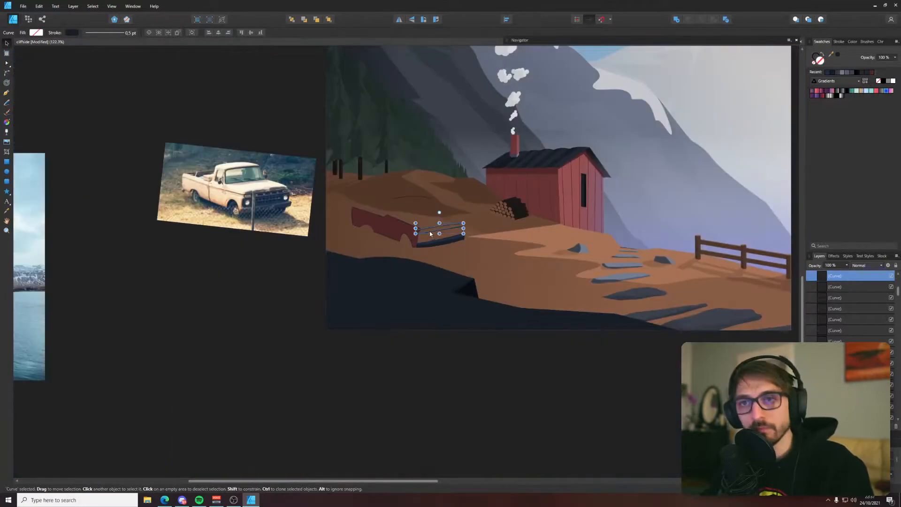
pyautogui.scroll(2, 428, 255)
pyautogui.scroll(1, 429, 256)
pyautogui.click(405, 229)
pyautogui.click(414, 218)
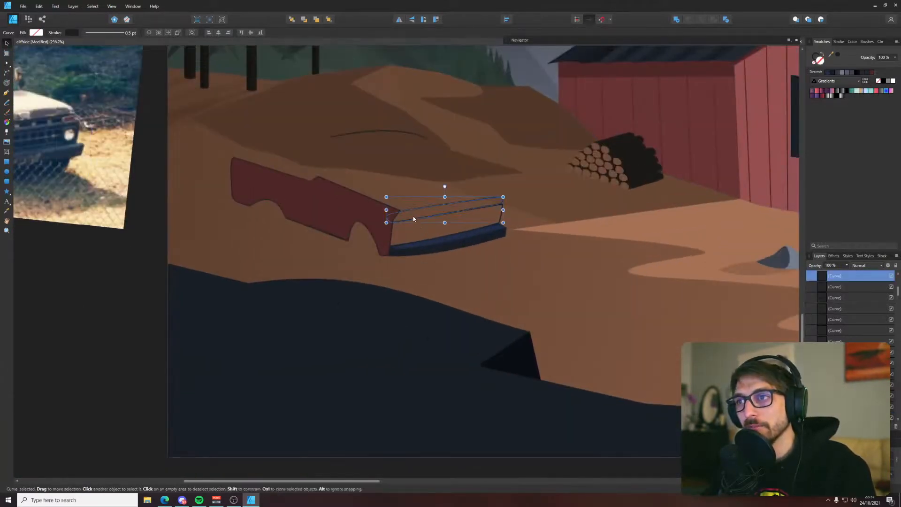
pyautogui.keyDown('shift'); pyautogui.click(502, 230); pyautogui.keyUp('shift')
pyautogui.scroll(-6, 502, 230)
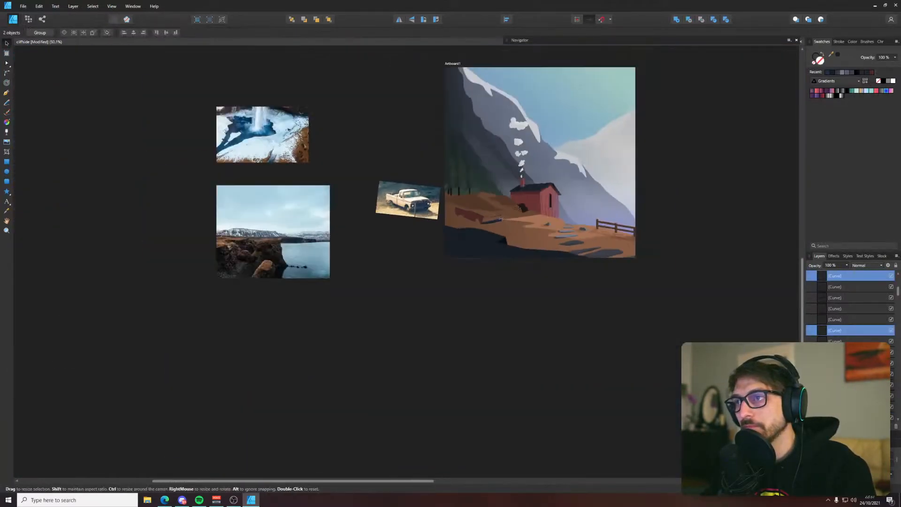
pyautogui.moveTo(471, 294); pyautogui.dragTo(471, 299)
pyautogui.moveTo(480, 204); pyautogui.dragTo(500, 225)
pyautogui.press('i')
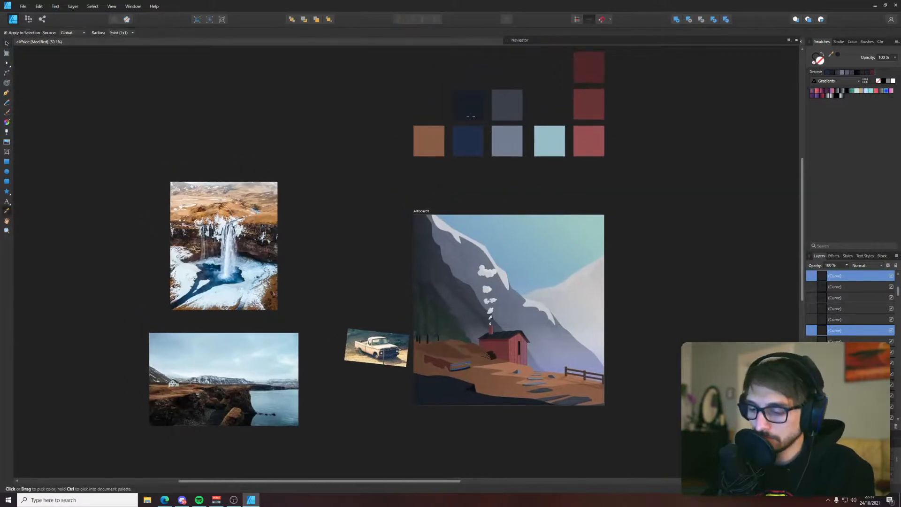
pyautogui.click(419, 230)
pyautogui.press('v')
pyautogui.scroll(6, 449, 357)
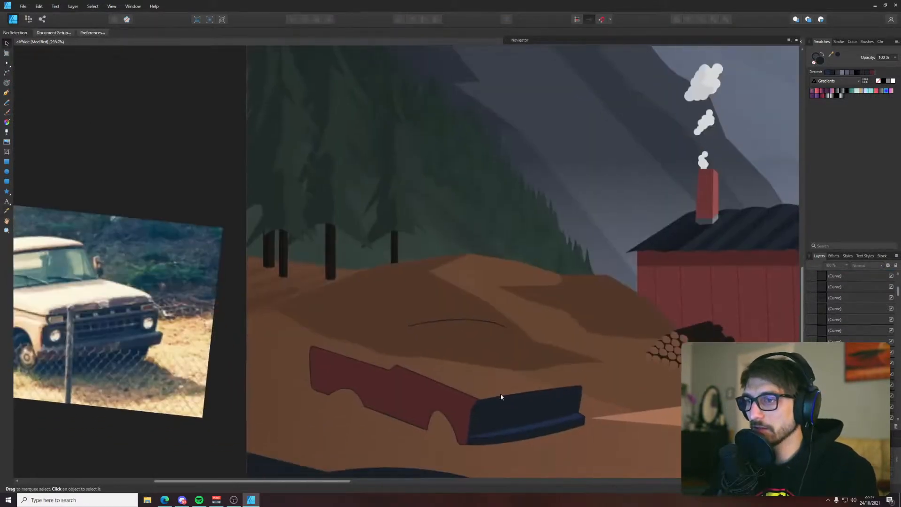
# Fill the narrow strip above the grille with the dark grey sampled from the palette squares
pyautogui.click(502, 413)
pyautogui.click(506, 407)
pyautogui.scroll(-6, 507, 400)
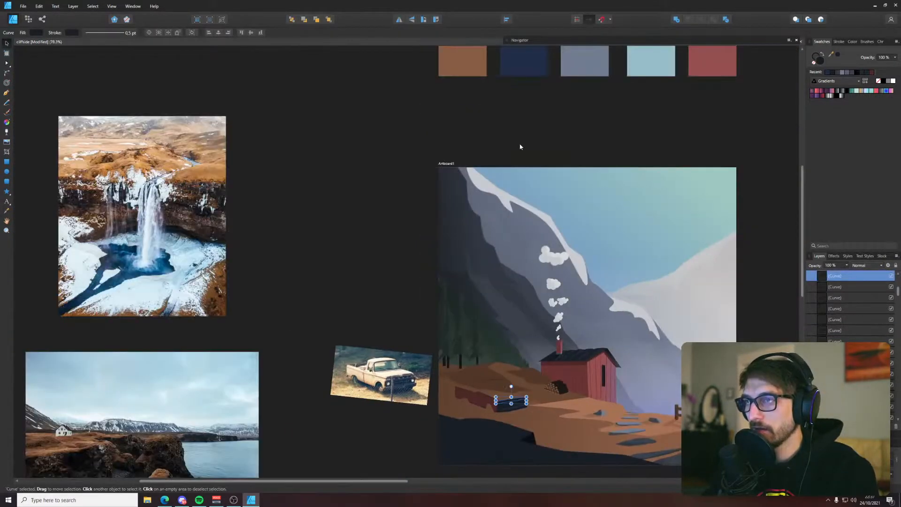
pyautogui.moveTo(520, 145); pyautogui.dragTo(501, 224)
pyautogui.press('i')
pyautogui.click(474, 207)
pyautogui.press('v')
pyautogui.click(389, 318)
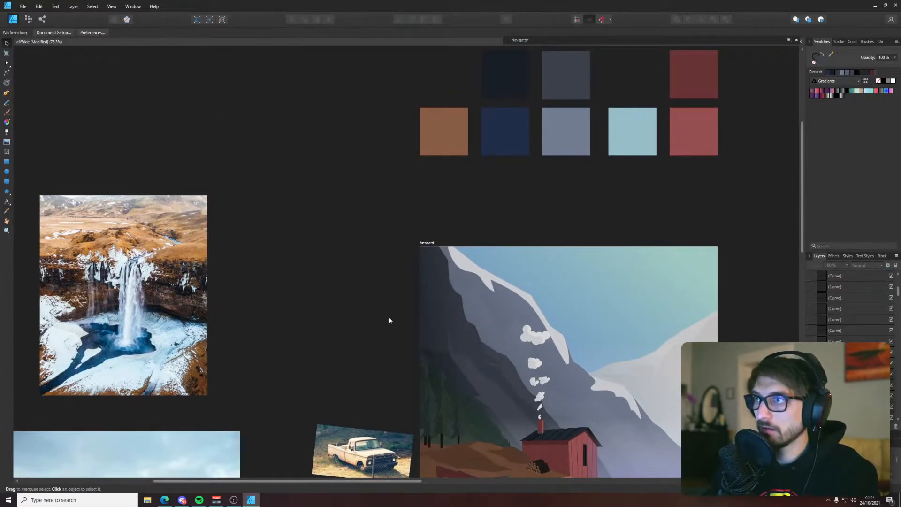
pyautogui.scroll(-3, 389, 320)
pyautogui.scroll(2, 494, 426)
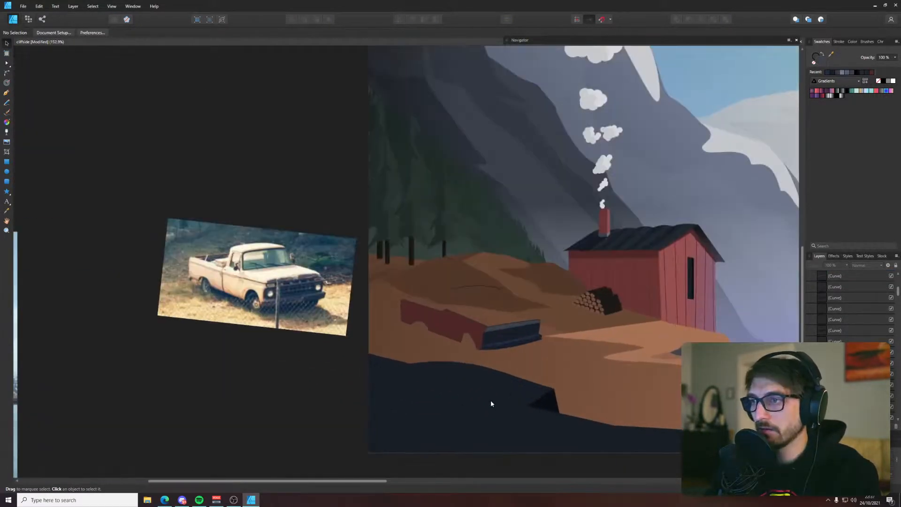
# Adjust the side panel's node at the step in its top edge, and add a slightly raised node between it and the front corner
pyautogui.press('p')
pyautogui.scroll(1, 488, 366)
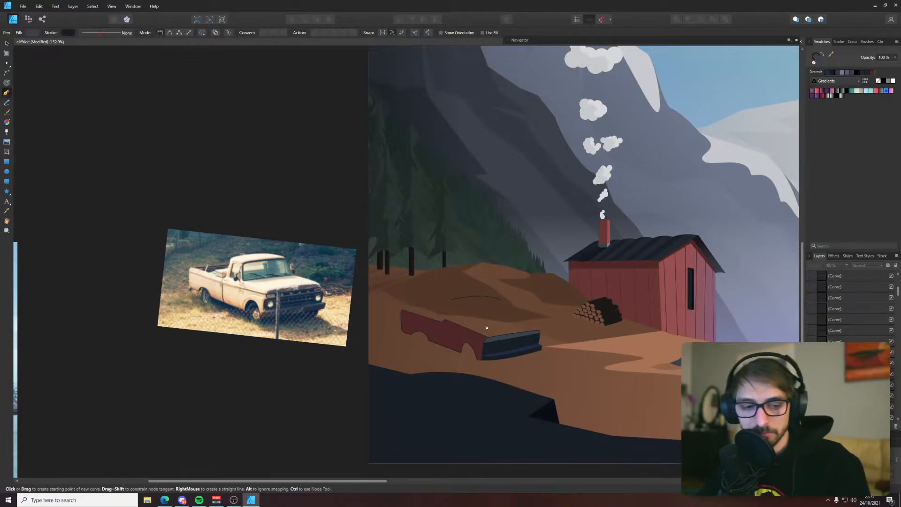
pyautogui.scroll(4, 487, 328)
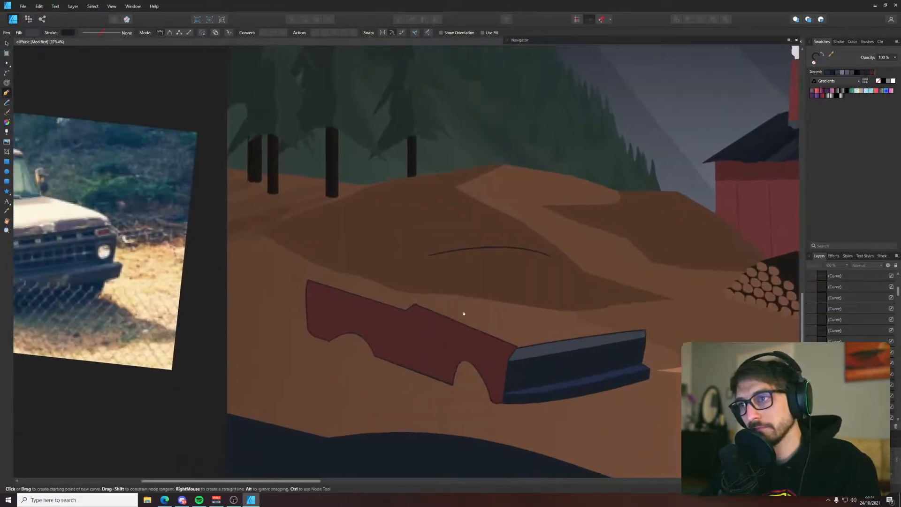
pyautogui.moveTo(464, 313); pyautogui.dragTo(555, 333)
pyautogui.press('a')
pyautogui.click(597, 364)
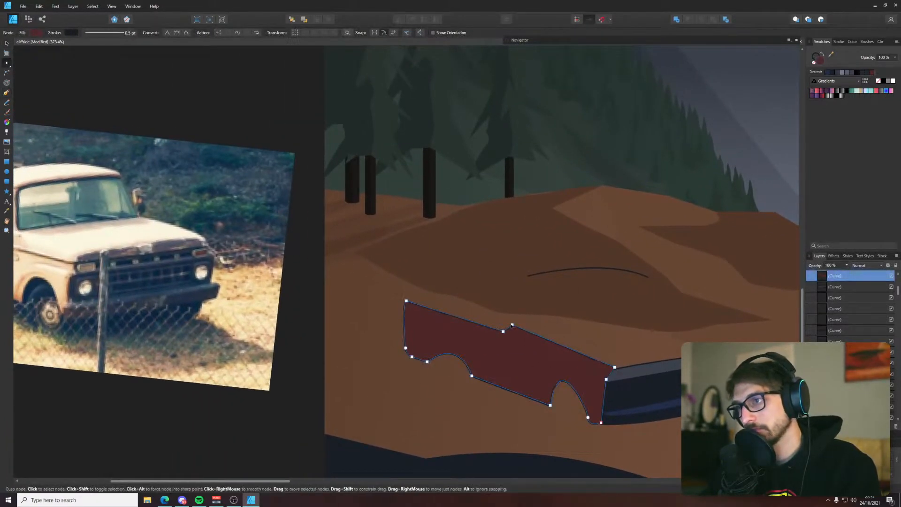
pyautogui.click(557, 344)
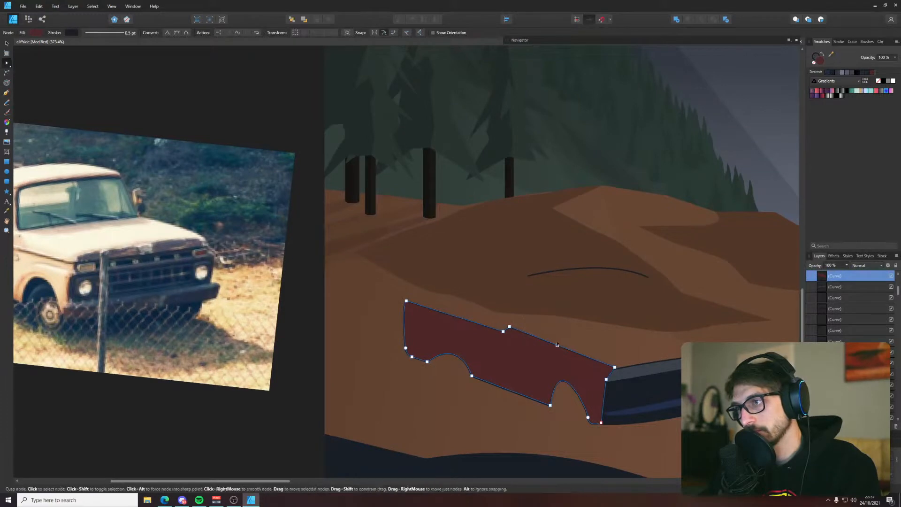
pyautogui.moveTo(551, 343)
pyautogui.mouseDown()
pyautogui.moveTo(545, 336)
pyautogui.moveTo(558, 339)
pyautogui.mouseUp()
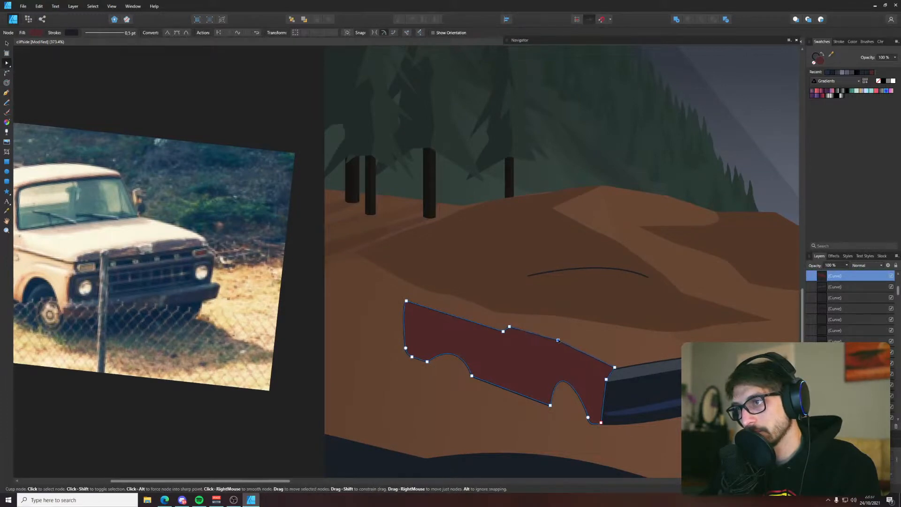
# Delete the side panel's node between the step and the front corner, and lower the two nodes at the step slightly
pyautogui.press('Delete')
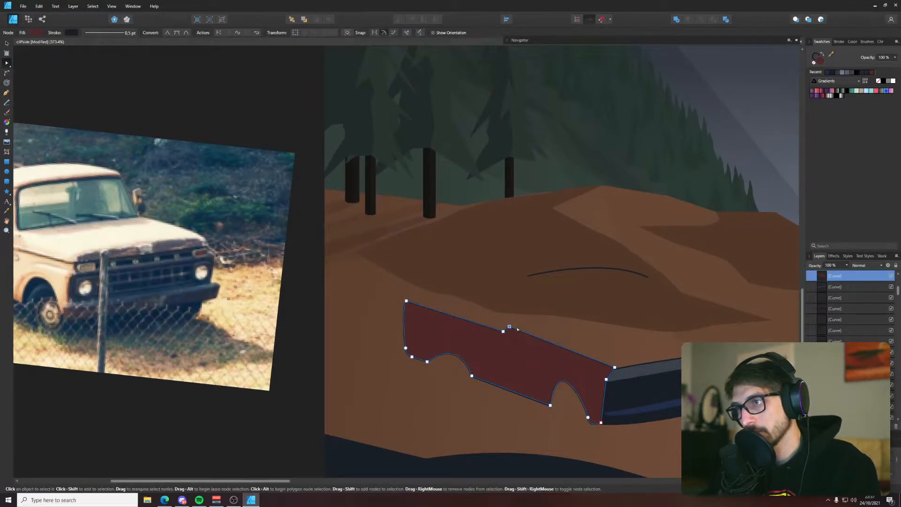
pyautogui.moveTo(487, 310); pyautogui.dragTo(504, 335)
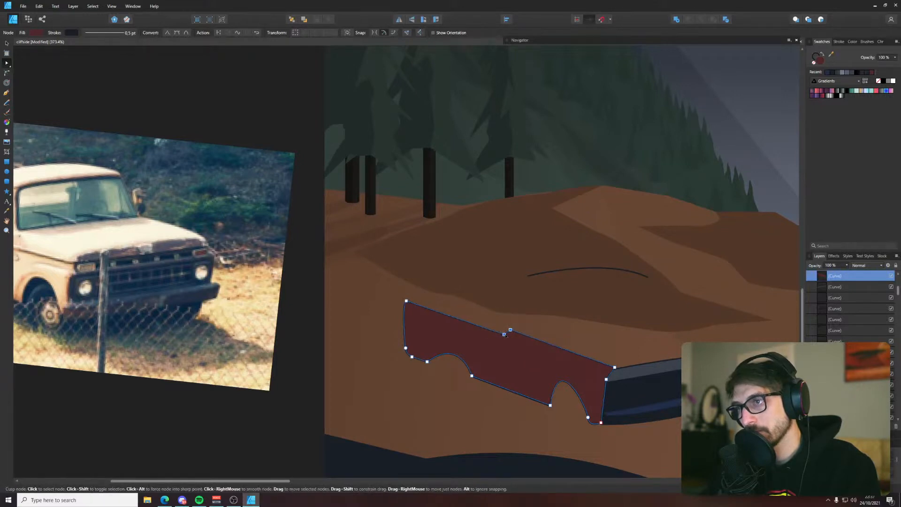
pyautogui.click(469, 264)
pyautogui.press('p')
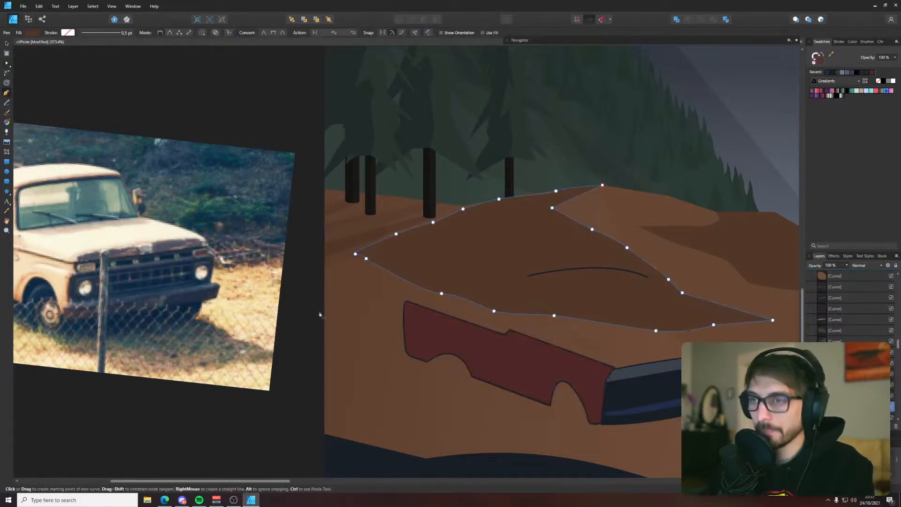
pyautogui.press('Escape')
pyautogui.press('v')
pyautogui.click(422, 304)
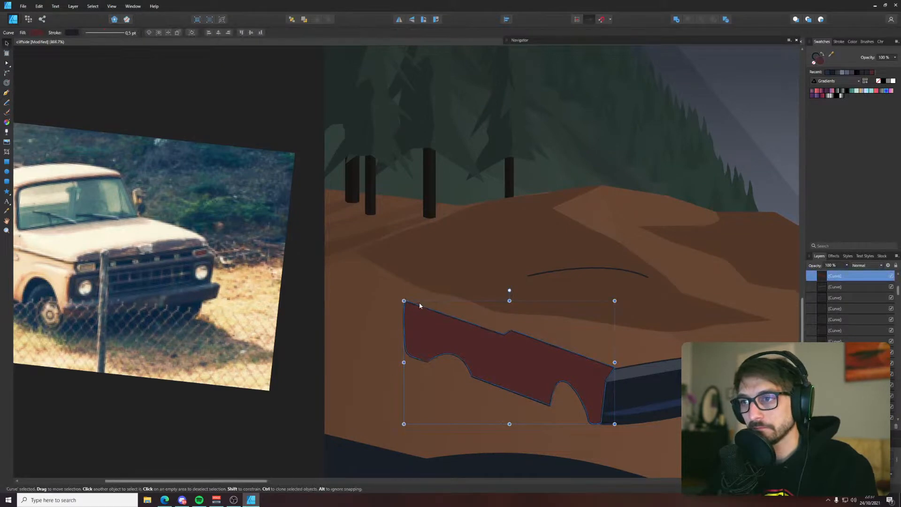
pyautogui.scroll(6, 418, 303)
pyautogui.click(415, 304)
pyautogui.scroll(-7, 383, 298)
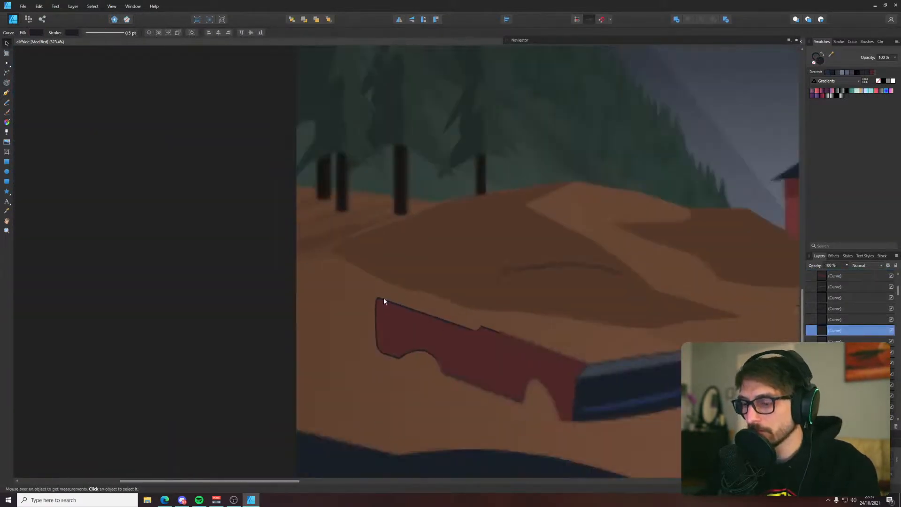
pyautogui.scroll(-4, 384, 300)
pyautogui.press('p')
pyautogui.scroll(2, 390, 337)
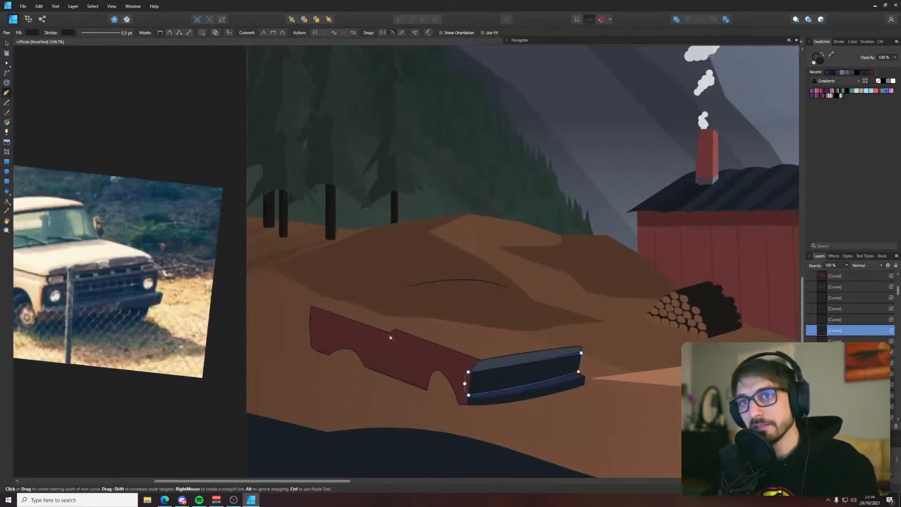
pyautogui.moveTo(395, 298); pyautogui.dragTo(536, 267)
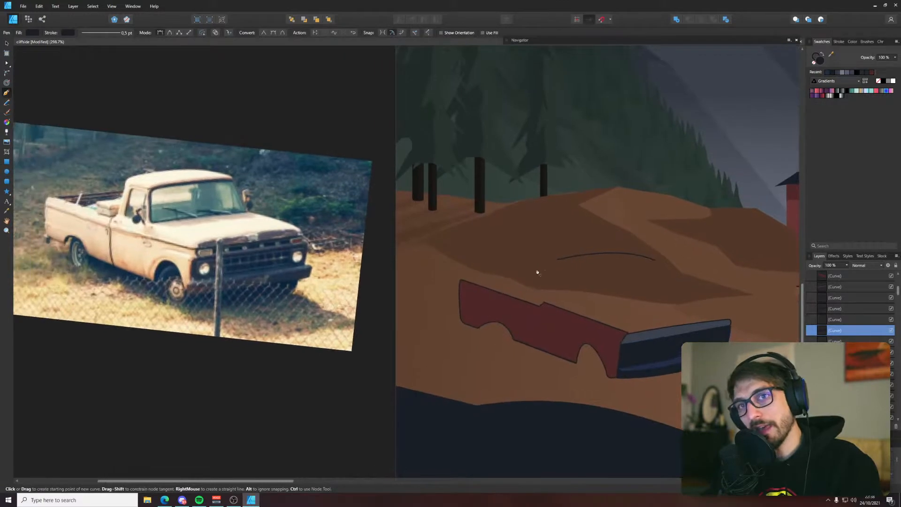
pyautogui.scroll(5, 547, 302)
pyautogui.click(539, 302)
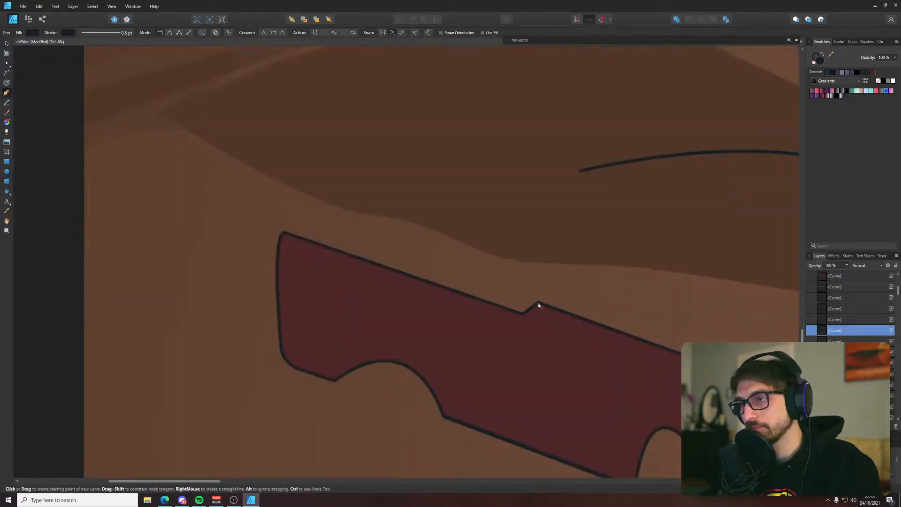
pyautogui.press('v')
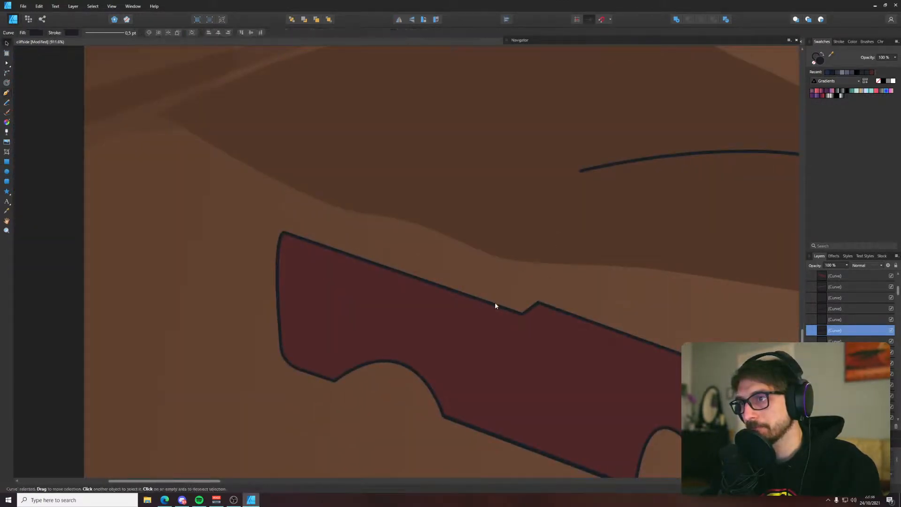
pyautogui.click(491, 308)
pyautogui.press('a')
pyautogui.scroll(-3, 517, 307)
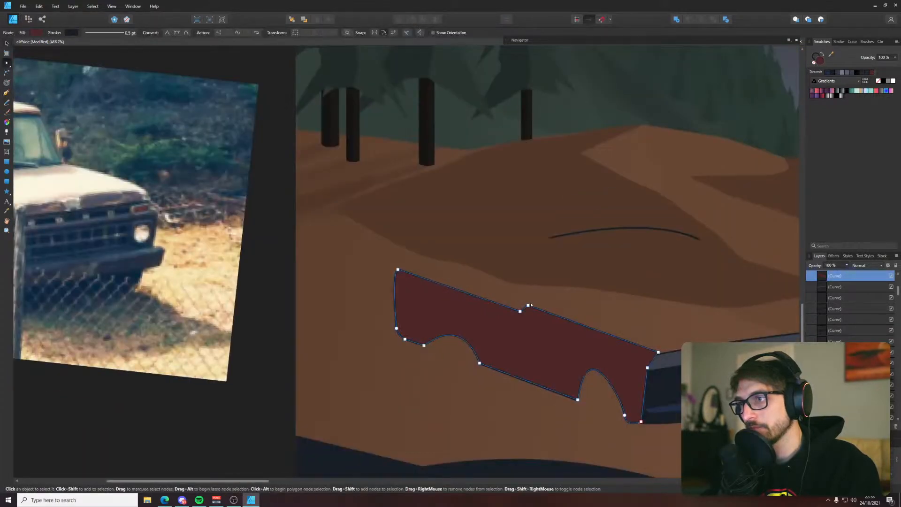
# Draw the cab's rear edge with the Pen tool from the side panel's step upward, curving into the roof's arched top edge
pyautogui.press('p')
pyautogui.scroll(4, 526, 303)
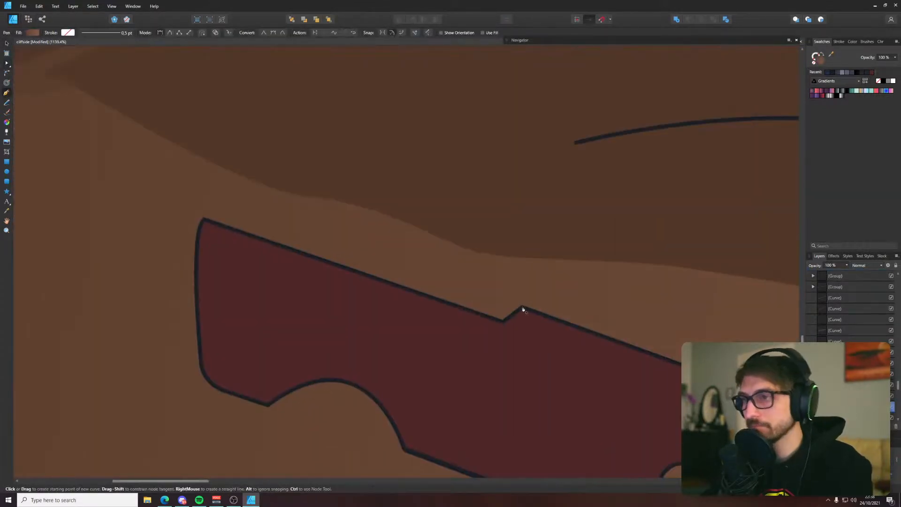
pyautogui.scroll(-7, 523, 309)
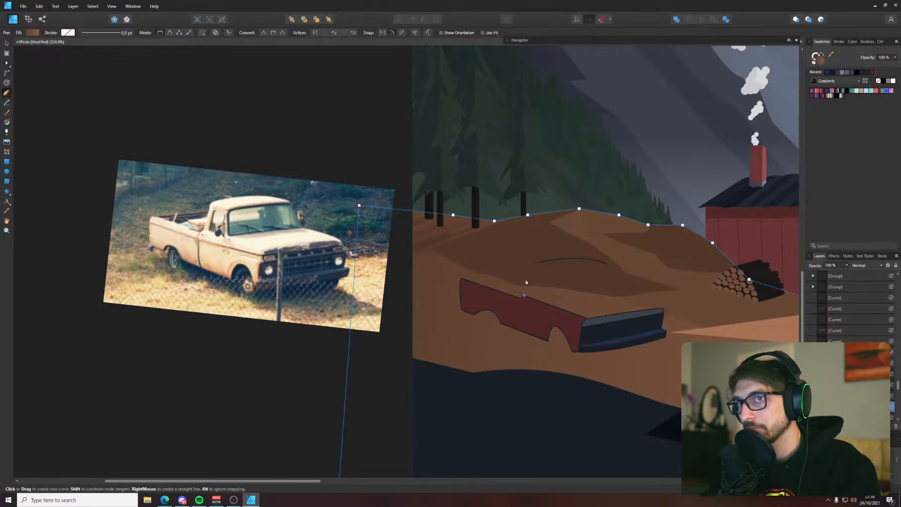
pyautogui.scroll(4, 526, 282)
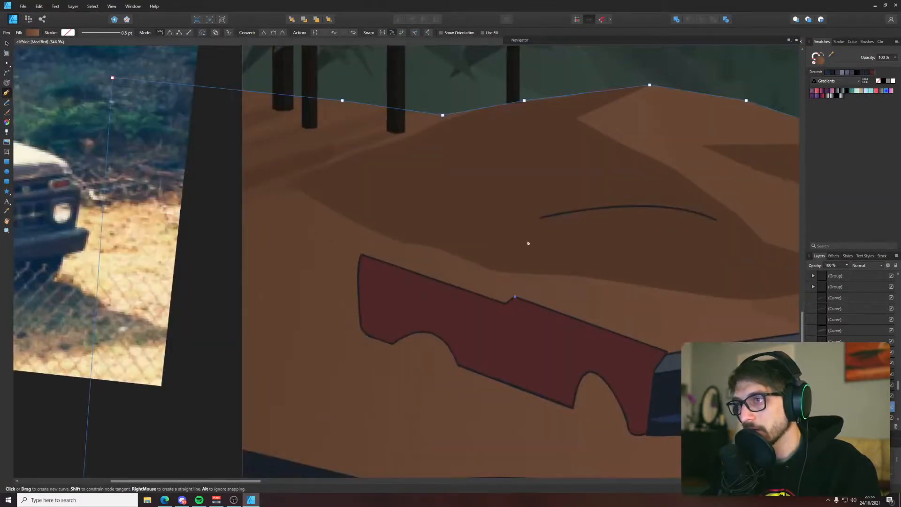
pyautogui.moveTo(530, 233); pyautogui.dragTo(530, 210)
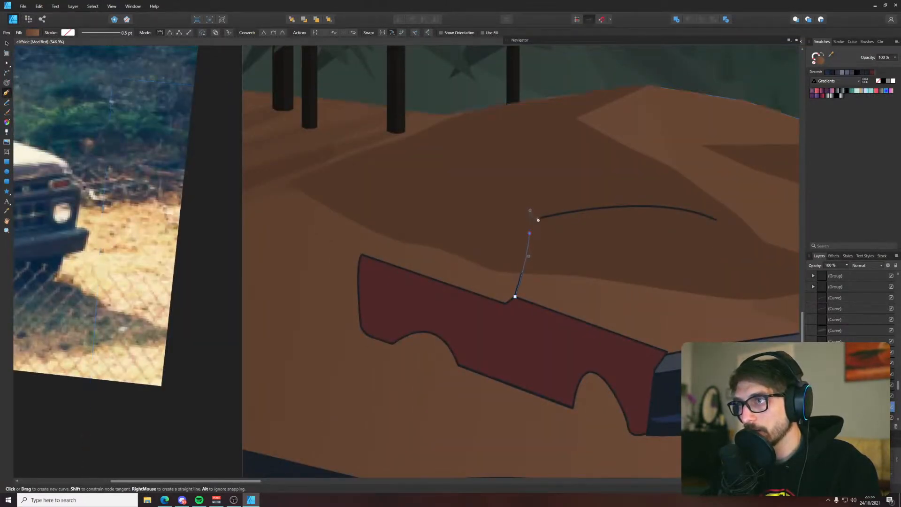
pyautogui.scroll(-3, 469, 258)
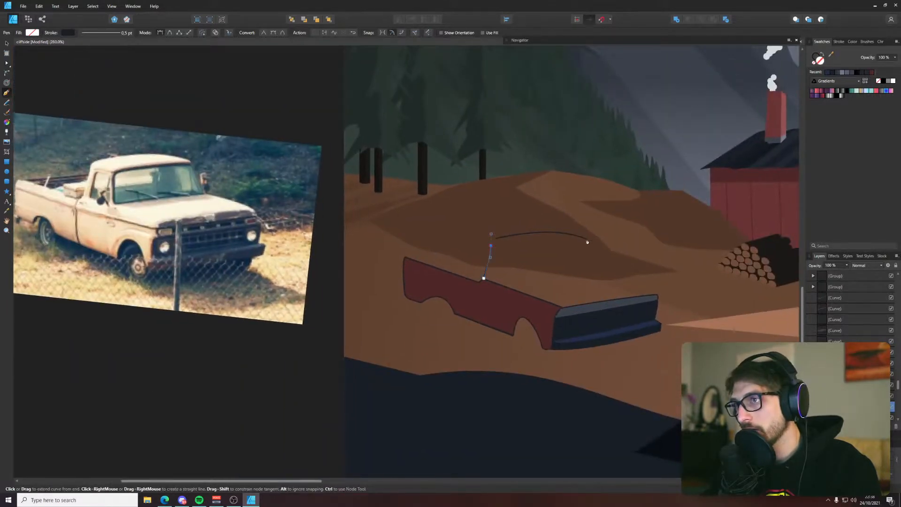
pyautogui.moveTo(538, 235); pyautogui.dragTo(638, 256)
pyautogui.hotkey('ctrl', 'z')
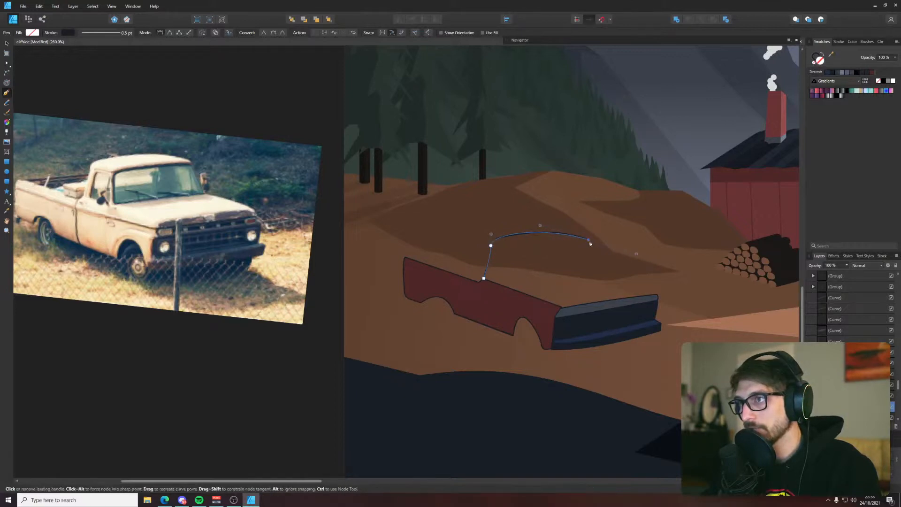
# Complete the roof outline along its underside and down the inner edge of the rear pillar, closing it at the side panel's step
pyautogui.click(590, 242)
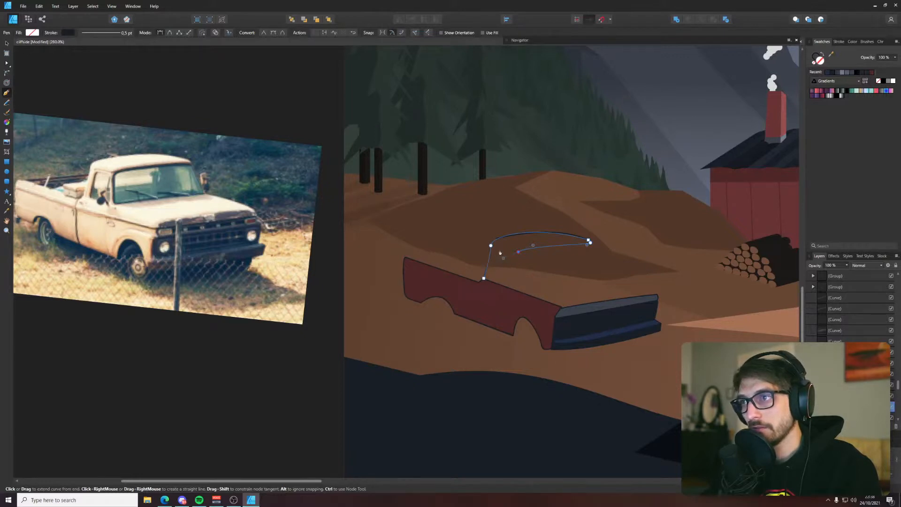
pyautogui.moveTo(500, 252); pyautogui.dragTo(493, 251)
pyautogui.hotkey('ctrl', 'z')
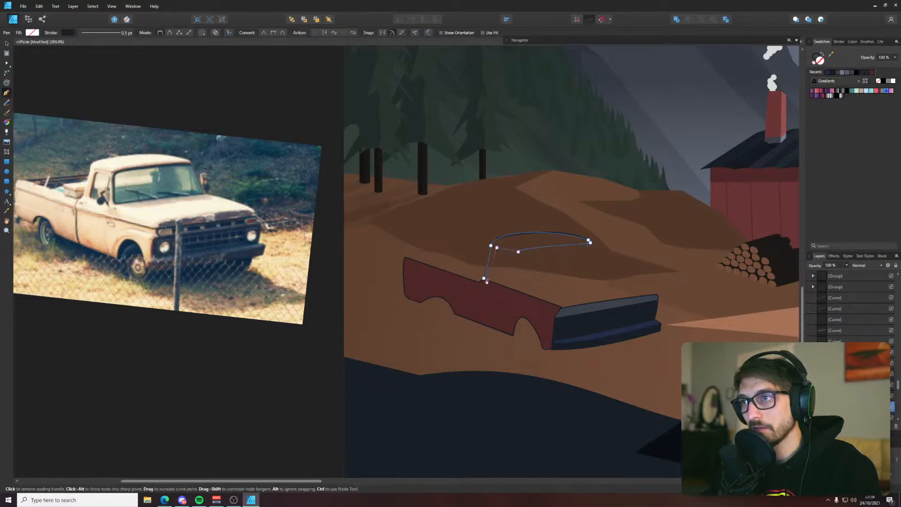
pyautogui.click(487, 279)
pyautogui.click(484, 278)
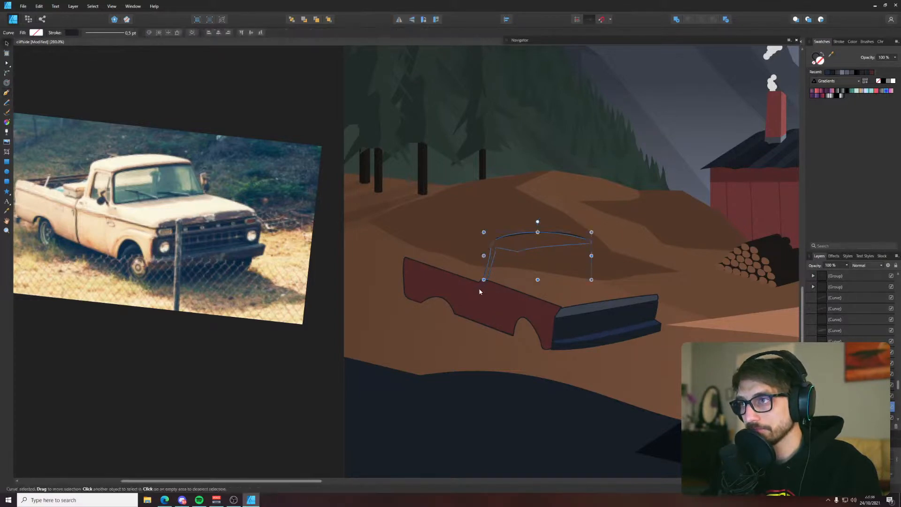
# Fill the cab roof and rear pillar shape with the side panel's dark red, and delete the old arc guide line
pyautogui.press('v')
pyautogui.scroll(5, 509, 239)
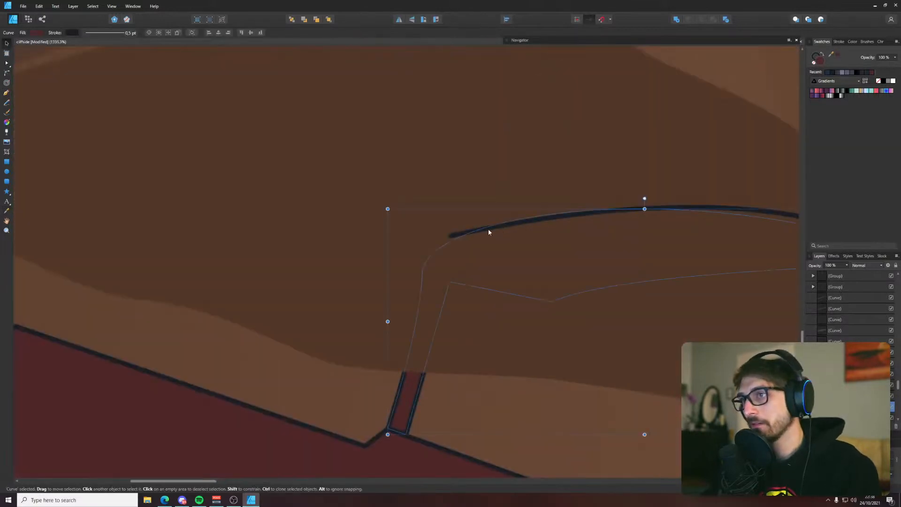
pyautogui.scroll(-4, 455, 235)
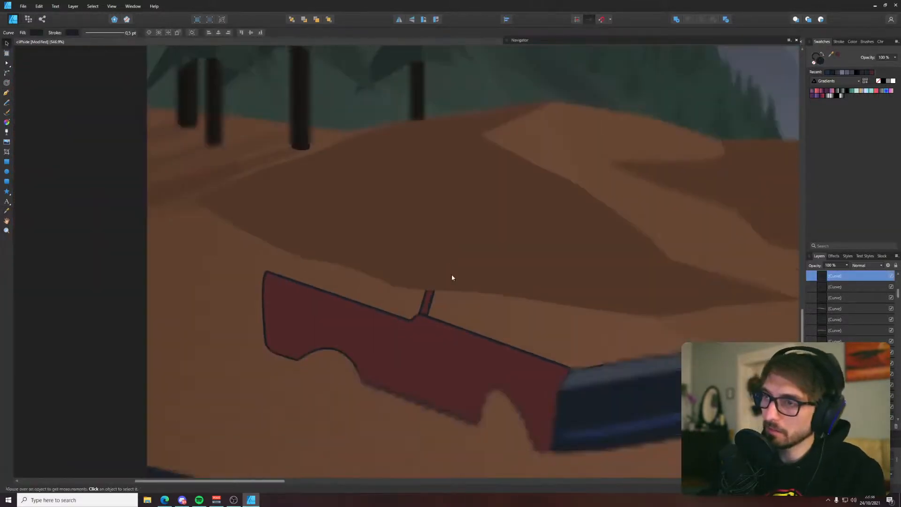
# Bring the cab roof and rear pillar shape in front of the brown hills in the layer order
pyautogui.click(425, 304)
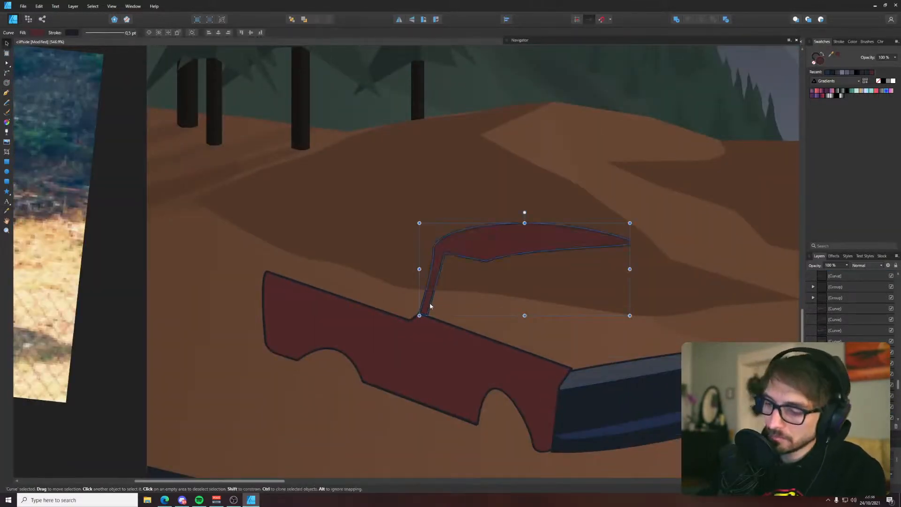
pyautogui.scroll(-5, 430, 305)
pyautogui.click(303, 168)
pyautogui.press('p')
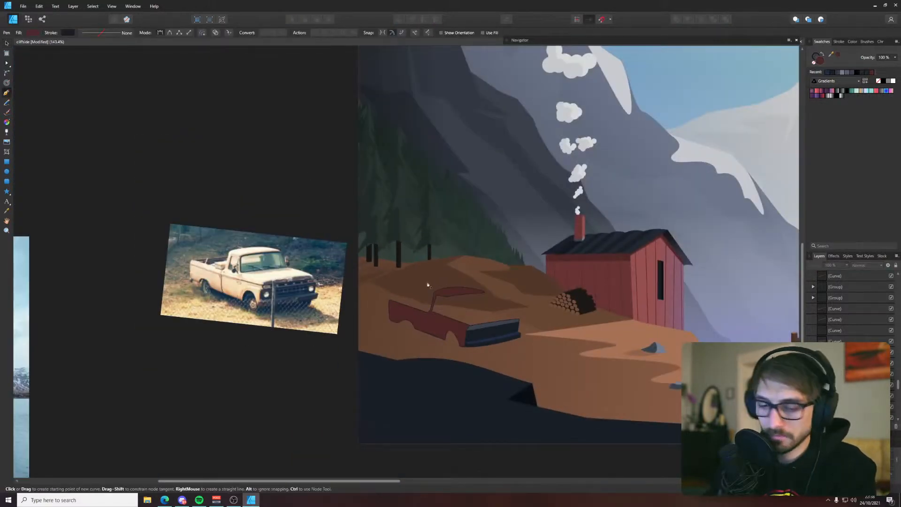
pyautogui.scroll(2, 439, 300)
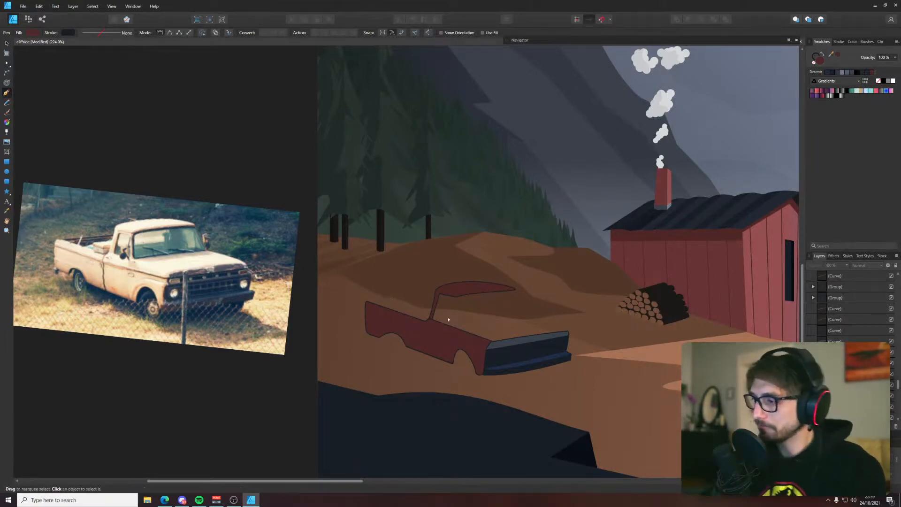
# Shift the roof's front tip nodes and the corner node on its underside toward the truck's front to lengthen the roof
pyautogui.scroll(4, 446, 297)
pyautogui.press('a')
pyautogui.click(470, 276)
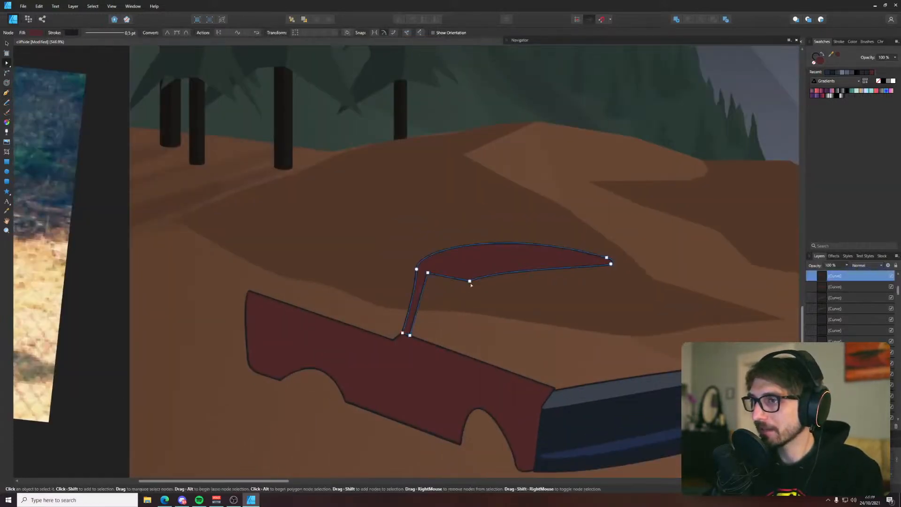
pyautogui.moveTo(441, 212); pyautogui.dragTo(629, 319)
pyautogui.moveTo(611, 263); pyautogui.dragTo(624, 267)
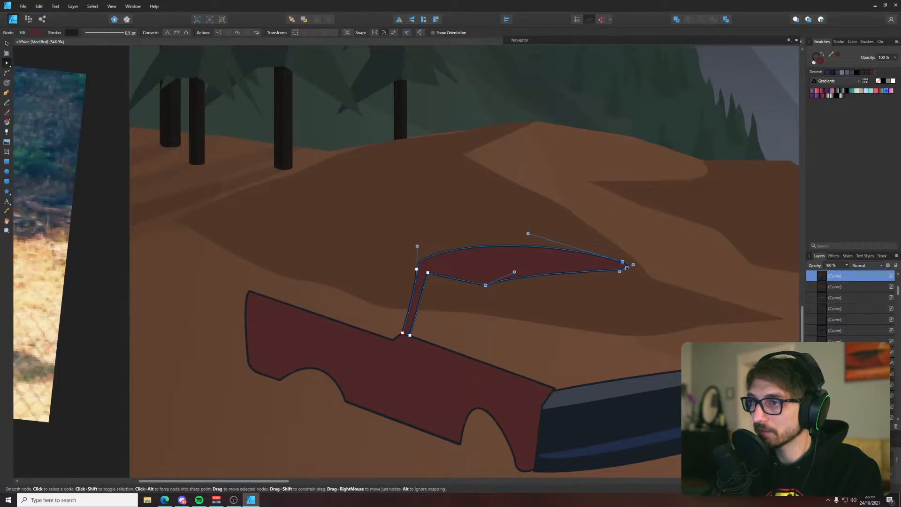
pyautogui.click(486, 200)
pyautogui.scroll(-5, 486, 201)
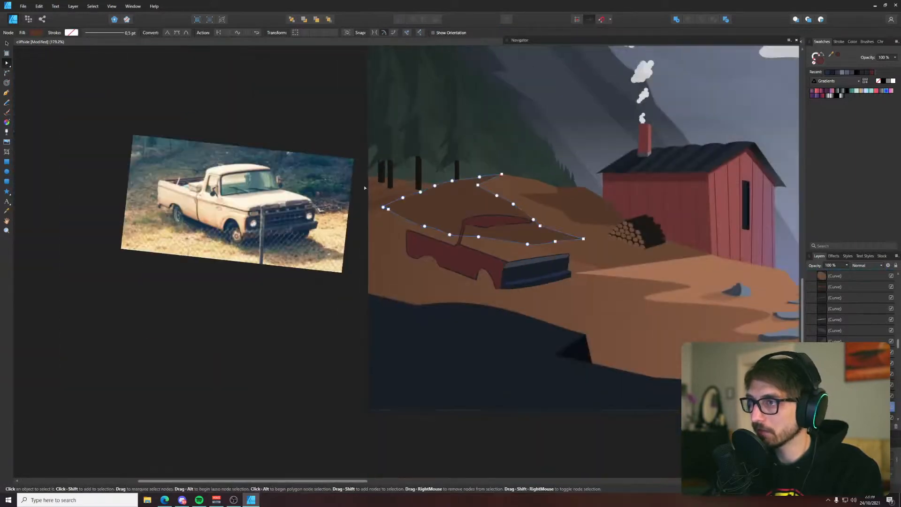
pyautogui.click(325, 114)
# Draw a narrow four-sided front pillar from the roof's underside corner down to the side panel, and fill it with the same dark red
pyautogui.press('p')
pyautogui.scroll(3, 428, 221)
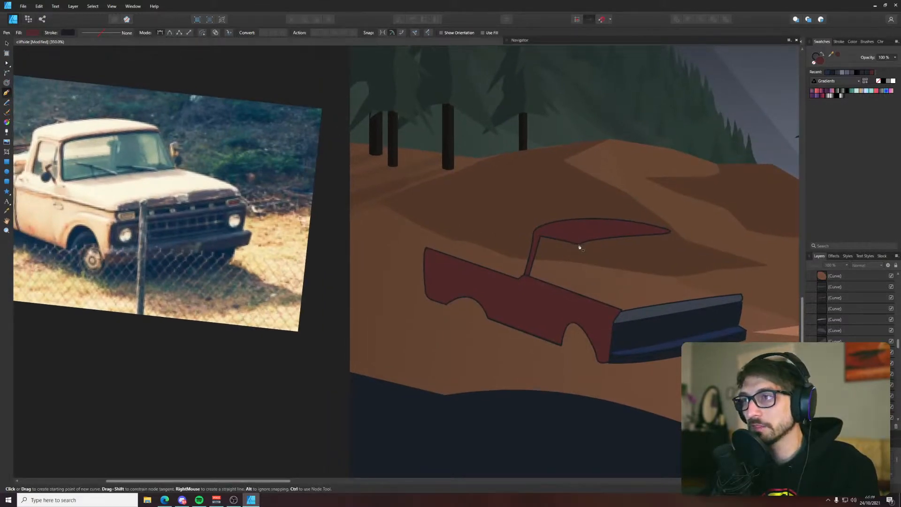
pyautogui.click(579, 244)
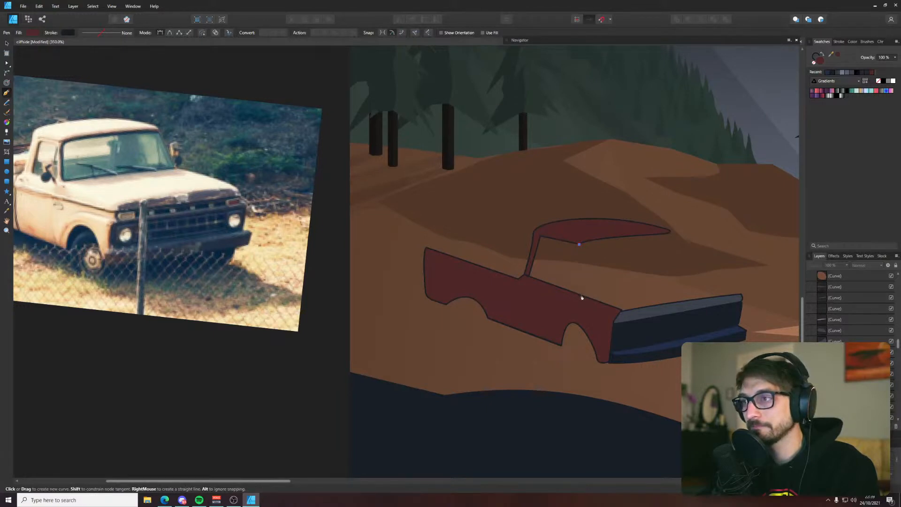
pyautogui.click(581, 295)
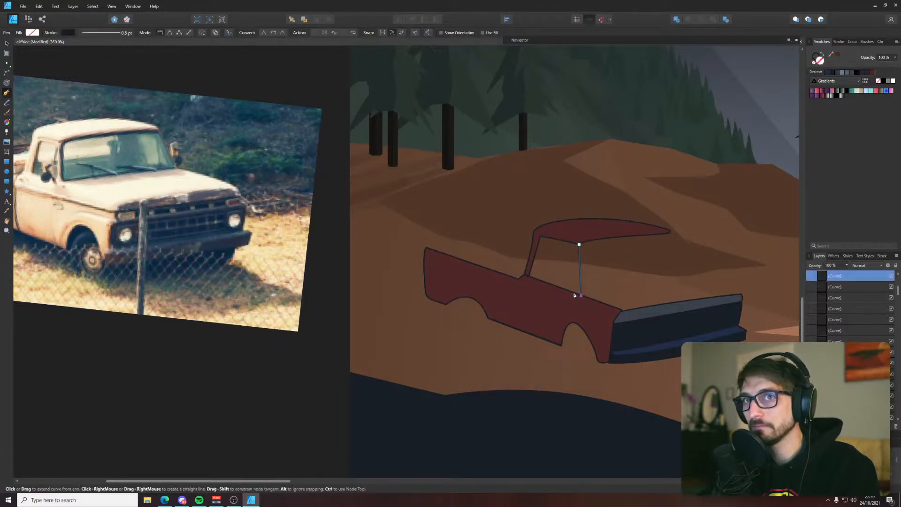
pyautogui.click(573, 242)
pyautogui.click(579, 244)
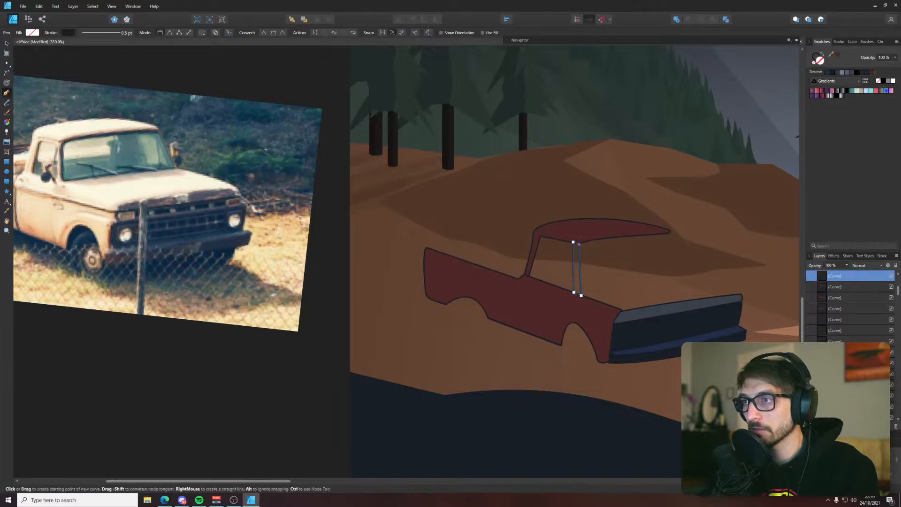
pyautogui.press('v')
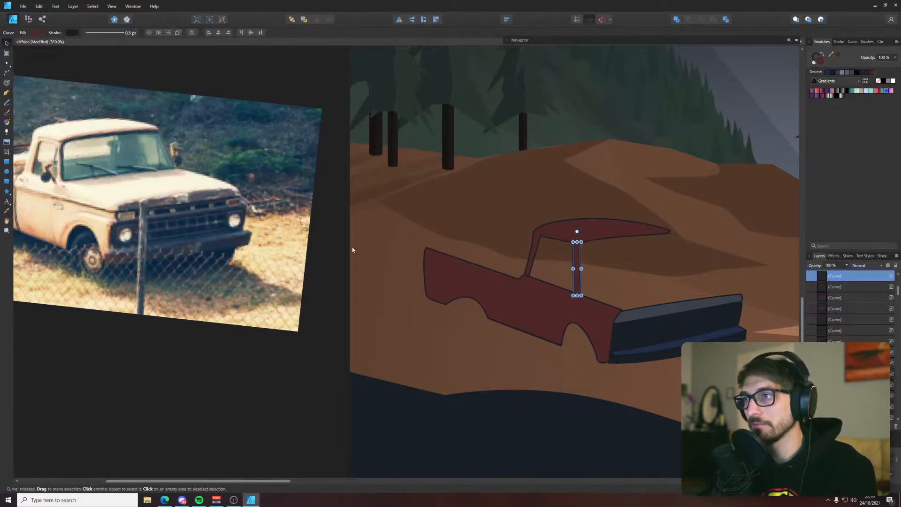
pyautogui.click(313, 247)
# Try to merge the cab roof, the front pillar and the side panel into a single shape
pyautogui.scroll(-5, 451, 302)
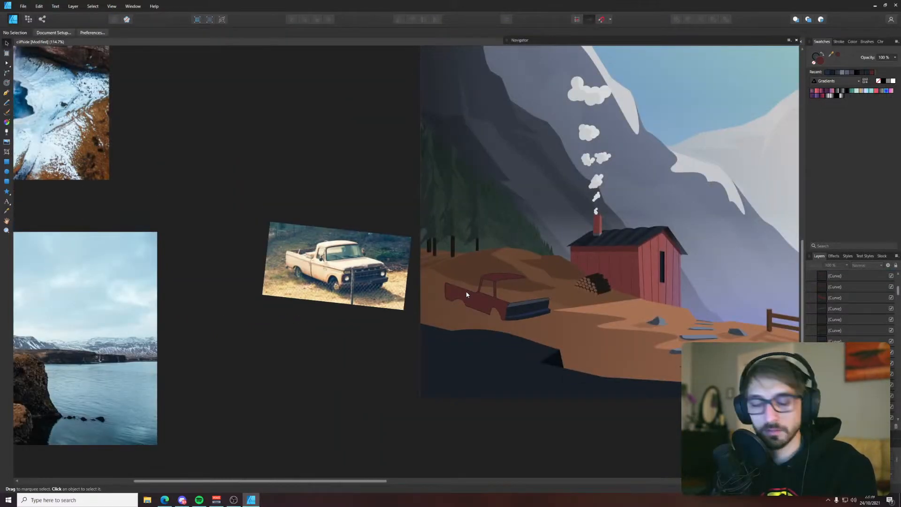
pyautogui.scroll(4, 511, 285)
pyautogui.click(468, 297)
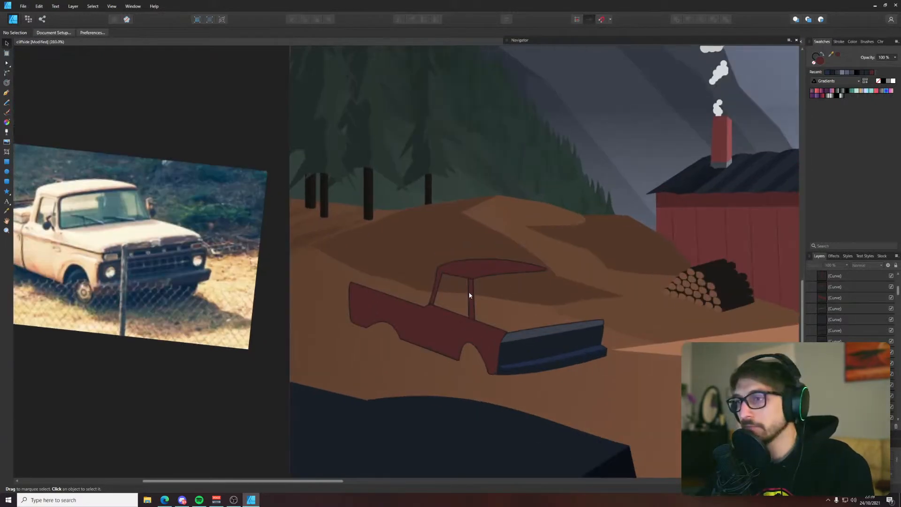
pyautogui.scroll(2, 467, 288)
pyautogui.keyDown('shift'); pyautogui.click(474, 274); pyautogui.keyUp('shift')
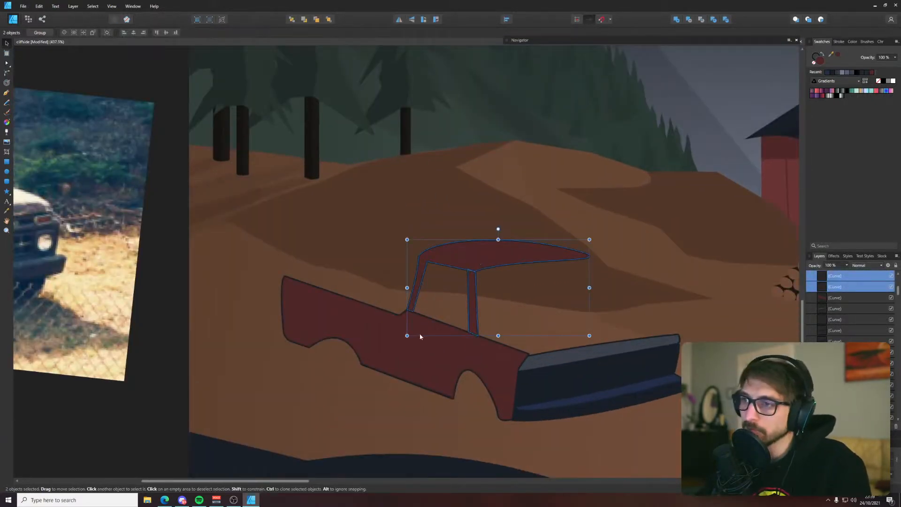
pyautogui.keyDown('shift'); pyautogui.click(408, 345); pyautogui.keyUp('shift')
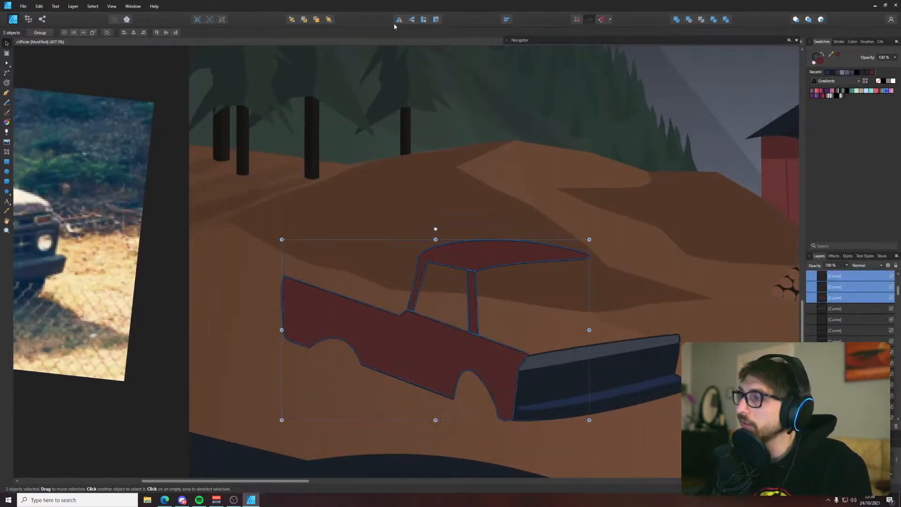
pyautogui.click(676, 21)
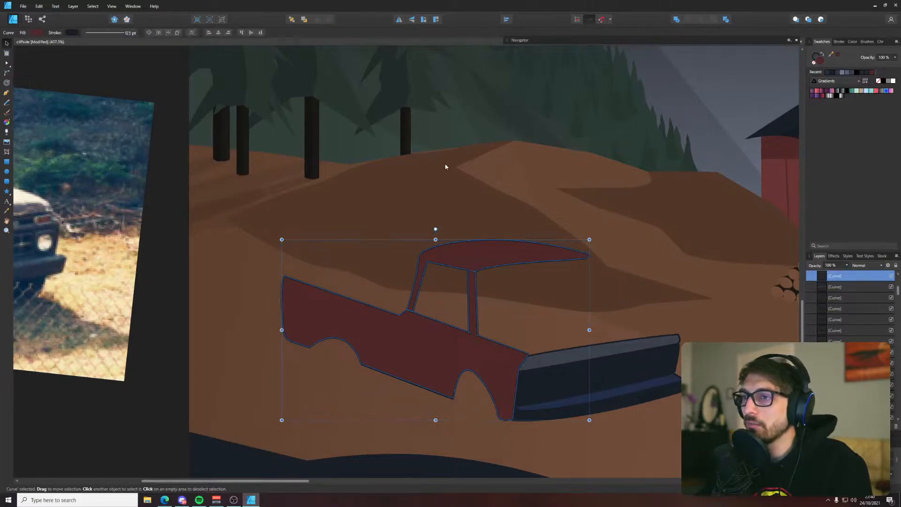
pyautogui.hotkey('ctrl', 'z')
# Extend the lower ends of the rear and front pillars down so they overlap the truck's side panel
pyautogui.click(390, 197)
pyautogui.scroll(4, 392, 314)
pyautogui.click(435, 288)
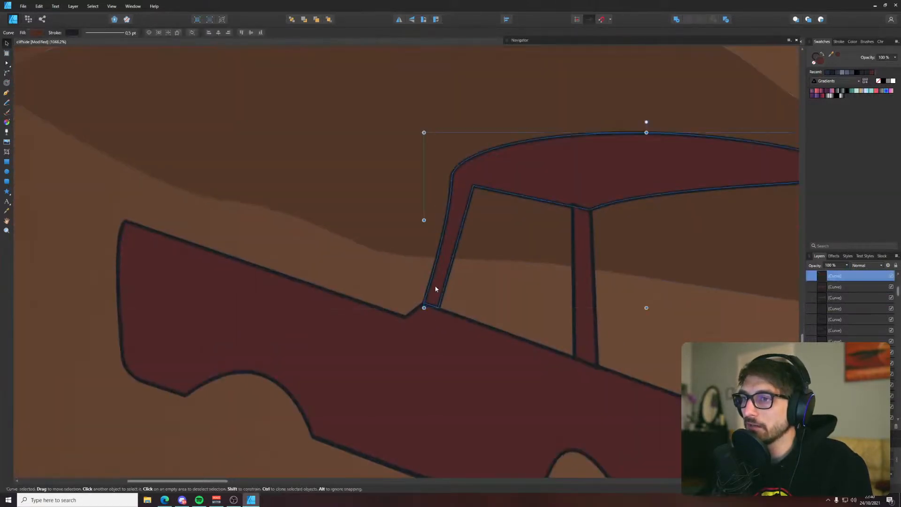
pyautogui.press('a')
pyautogui.moveTo(436, 288); pyautogui.dragTo(435, 316)
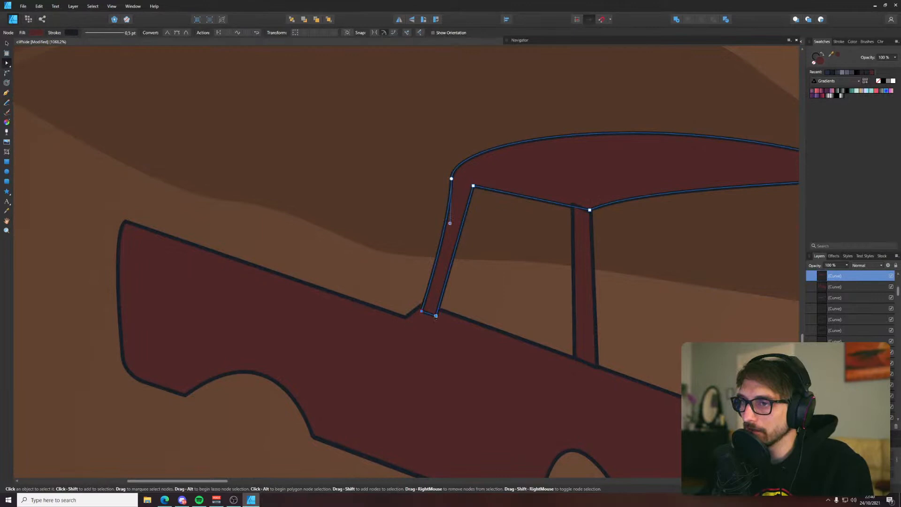
pyautogui.click(582, 343)
pyautogui.scroll(-3, 551, 359)
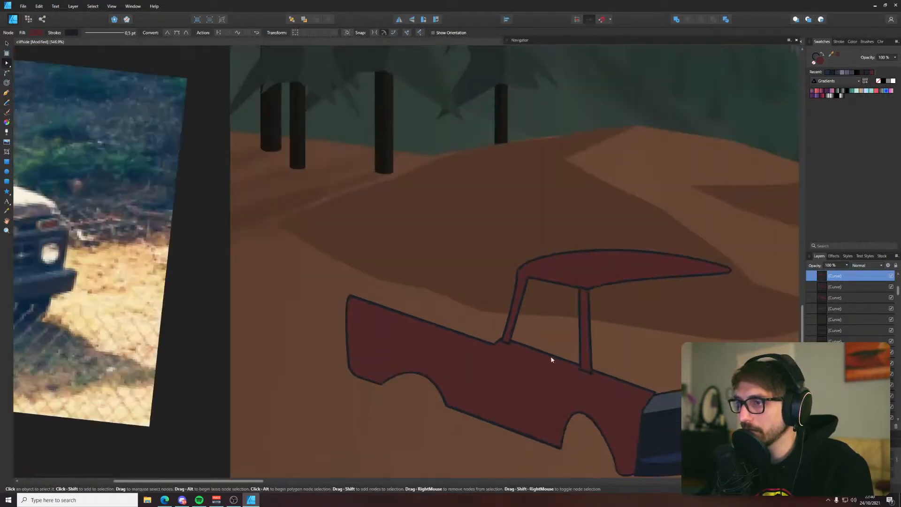
# Combine the cab roof, front pillar and side panel into one body shape with the Add operation
pyautogui.press('v')
pyautogui.keyDown('shift'); pyautogui.click(533, 374); pyautogui.keyUp('shift')
pyautogui.keyDown('shift'); pyautogui.click(566, 268); pyautogui.keyUp('shift')
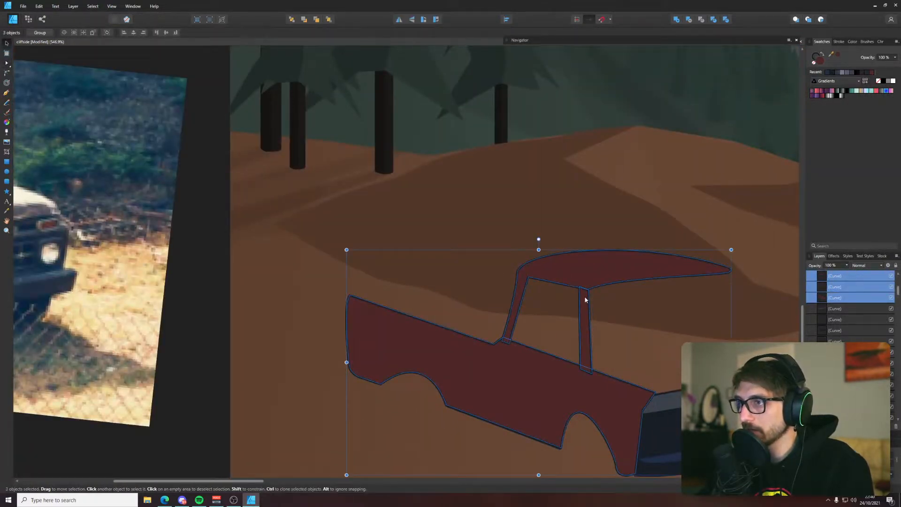
pyautogui.click(584, 299)
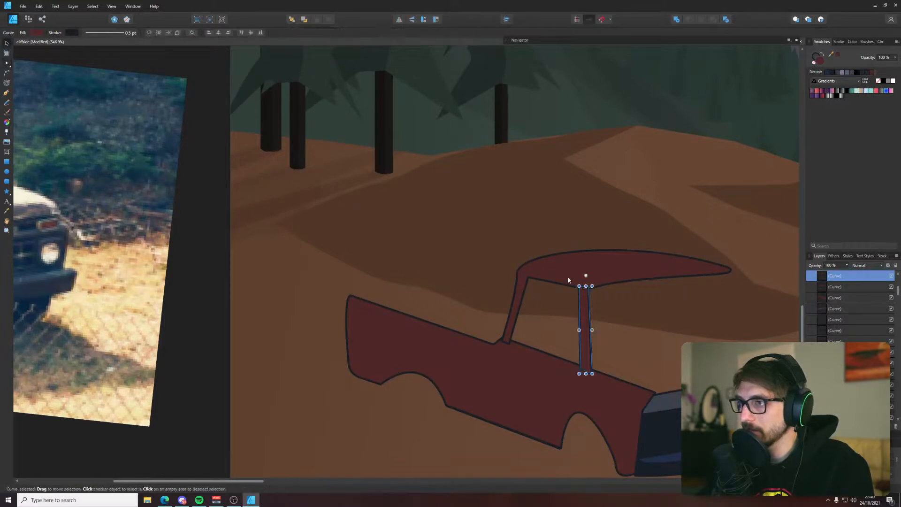
pyautogui.keyDown('shift'); pyautogui.click(567, 278); pyautogui.keyUp('shift')
pyautogui.keyDown('shift'); pyautogui.click(550, 374); pyautogui.keyUp('shift')
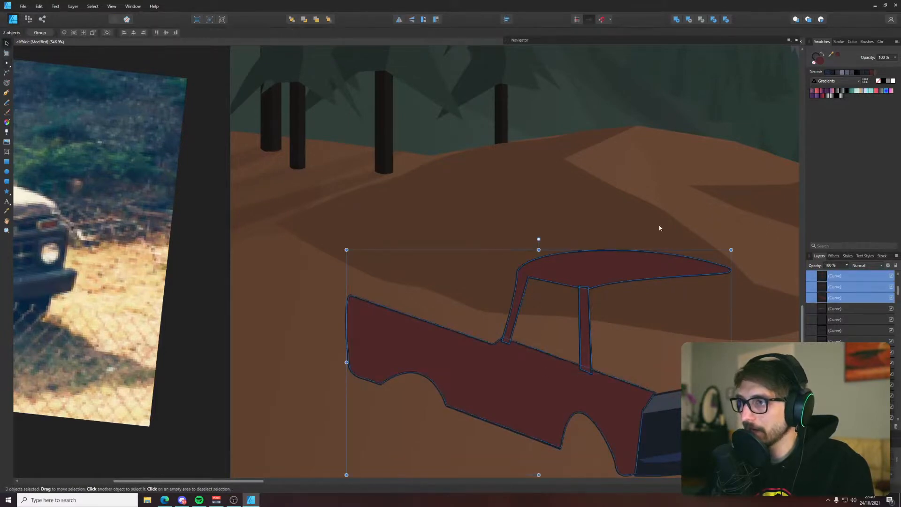
pyautogui.click(676, 21)
pyautogui.click(544, 177)
pyautogui.scroll(-5, 544, 178)
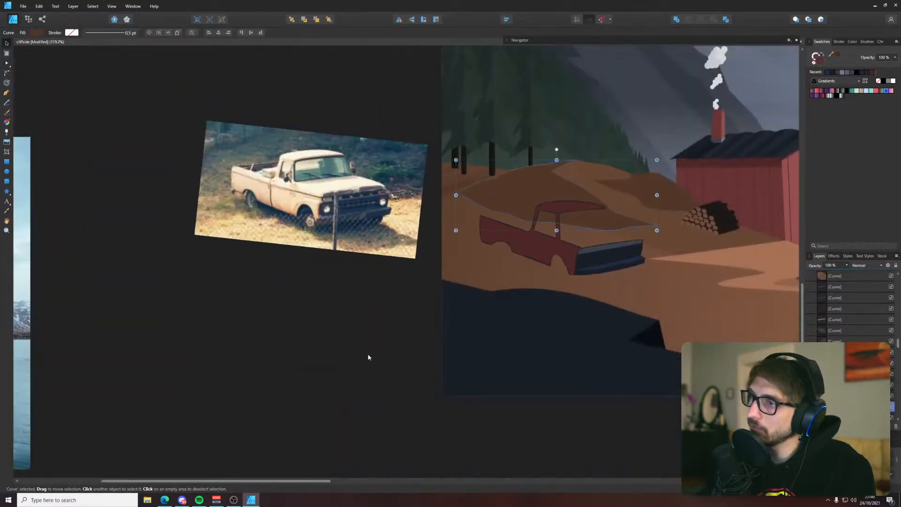
pyautogui.click(368, 356)
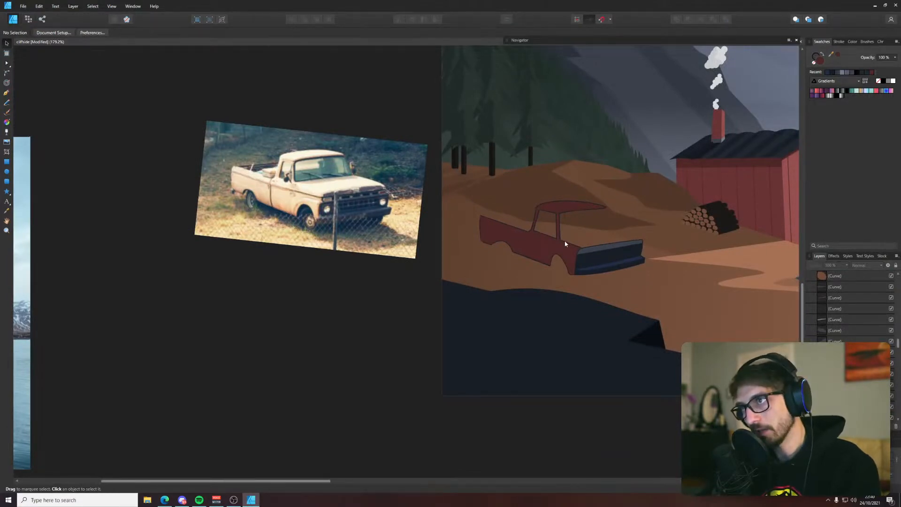
# Convert the node at the front pillar's windshield-side base to smooth, so the pillar curves into the side panel
pyautogui.scroll(3, 577, 212)
pyautogui.press('p')
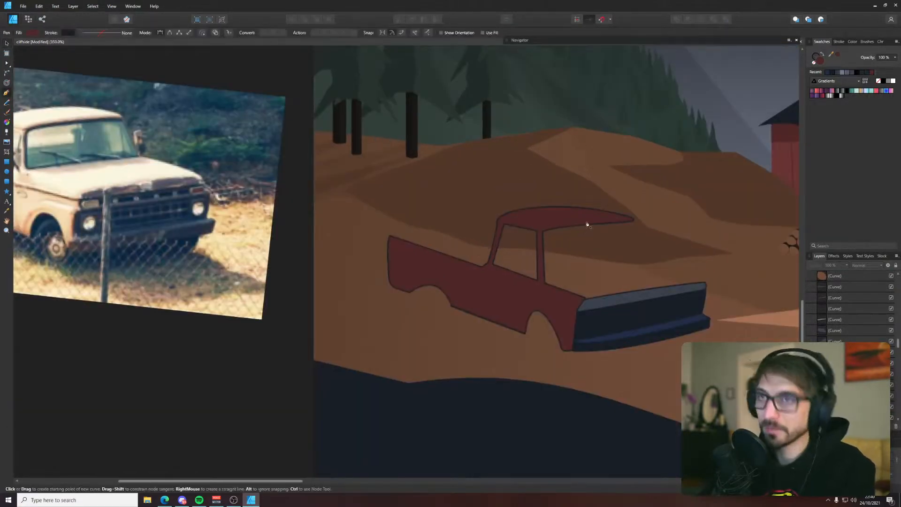
pyautogui.scroll(1, 605, 218)
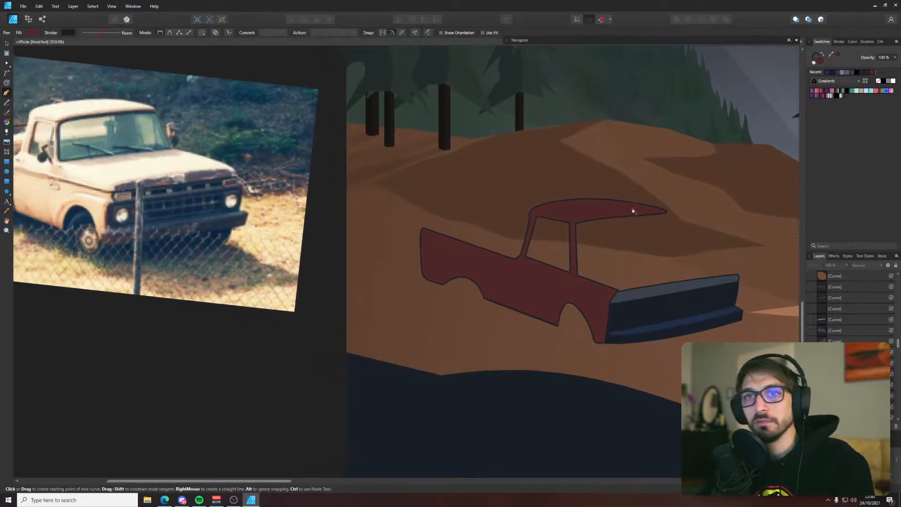
pyautogui.scroll(3, 579, 237)
pyautogui.press('a')
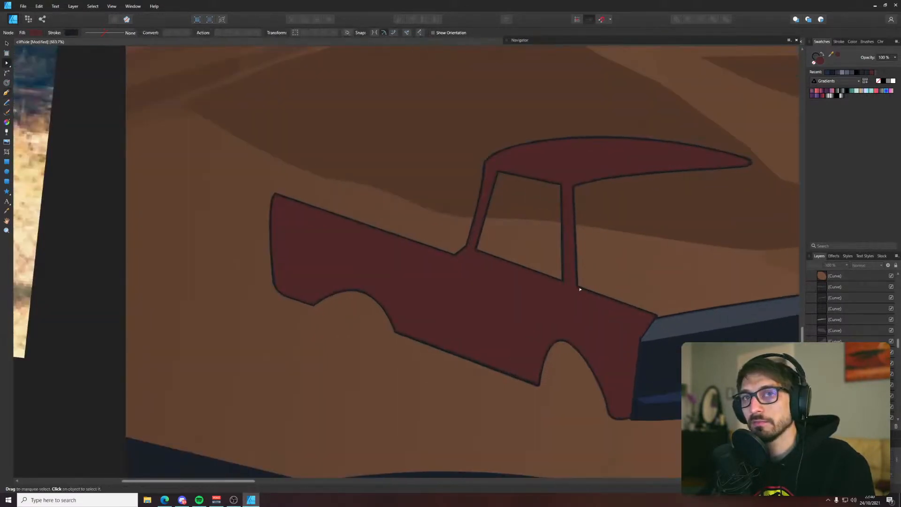
pyautogui.click(579, 286)
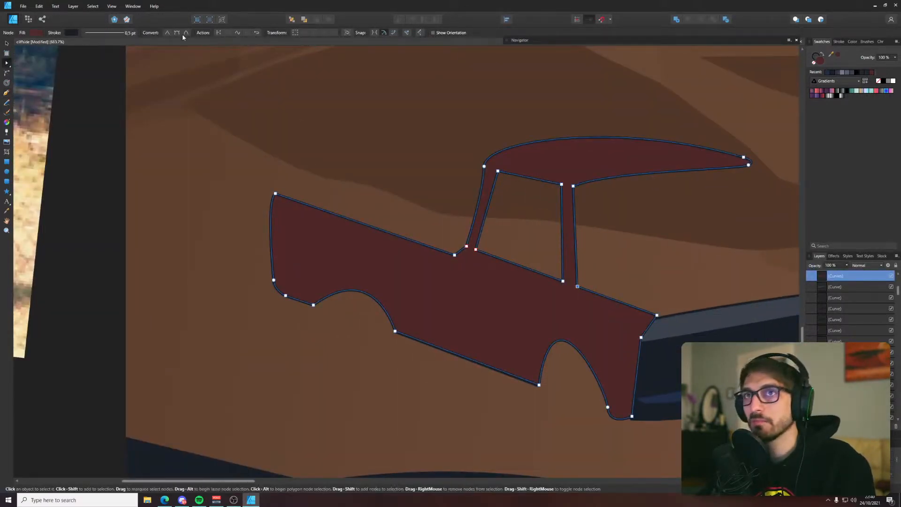
pyautogui.moveTo(577, 286); pyautogui.dragTo(579, 291)
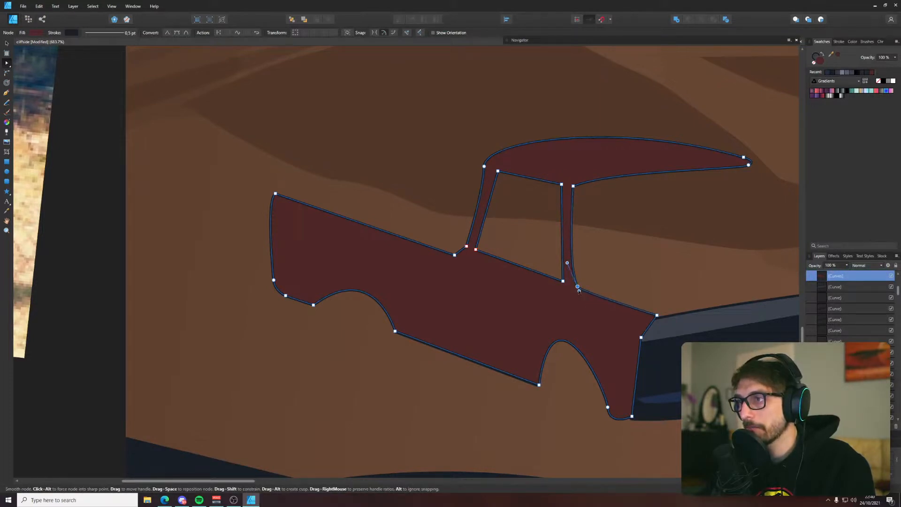
pyautogui.click(97, 319)
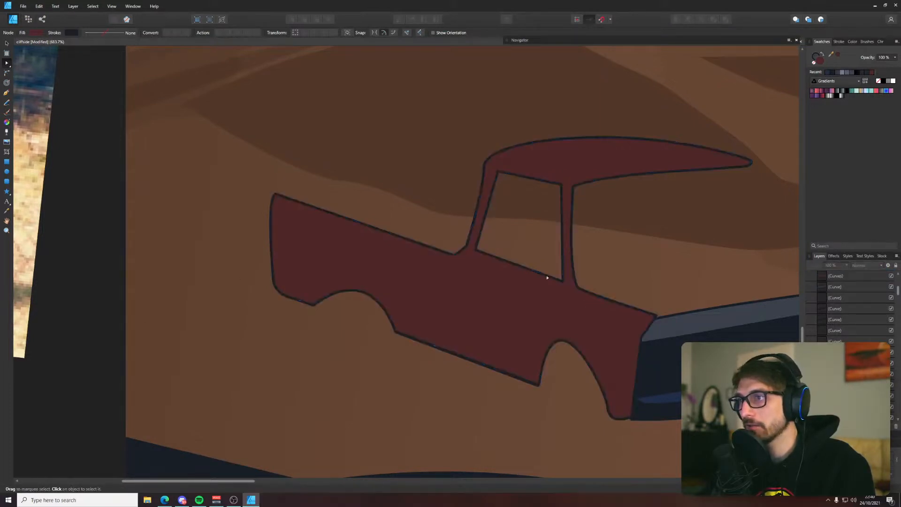
# Round all four corners of the cab's side window opening with the Corner tool
pyautogui.scroll(-3, 547, 277)
pyautogui.moveTo(551, 251); pyautogui.dragTo(589, 261)
pyautogui.click(572, 237)
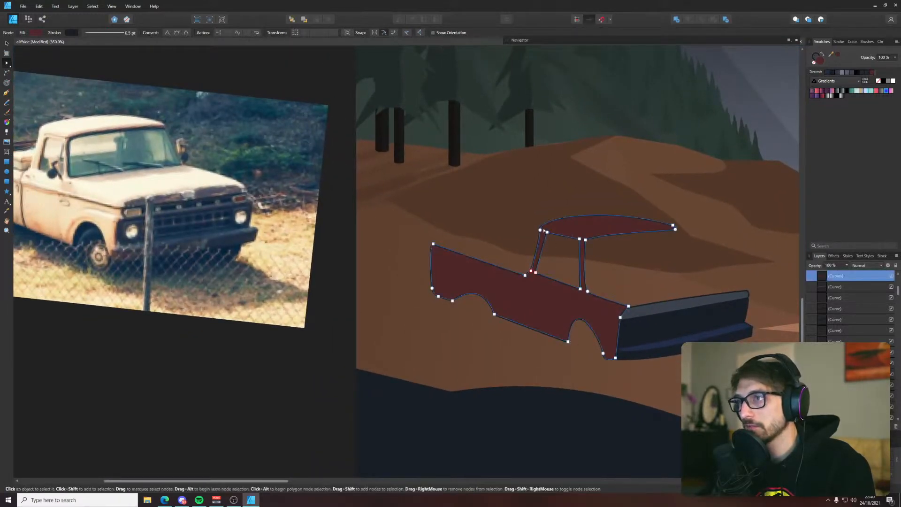
pyautogui.moveTo(543, 229); pyautogui.dragTo(559, 287)
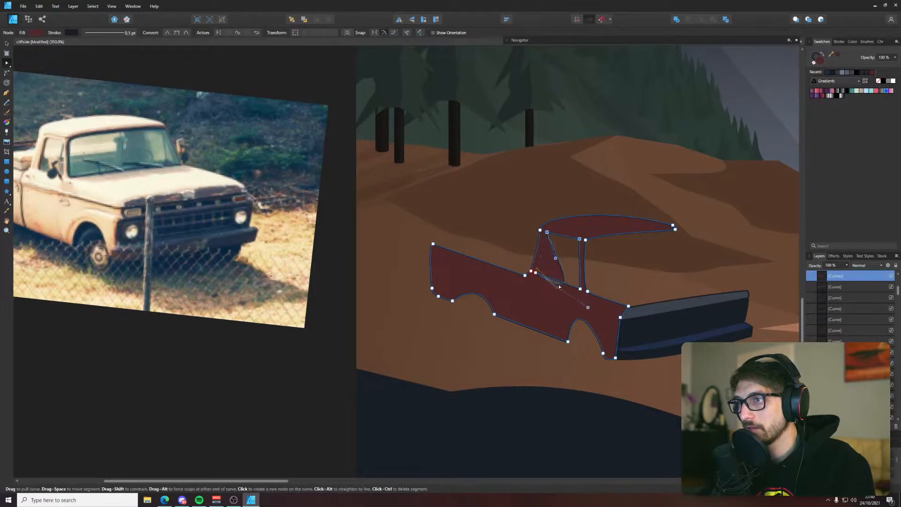
pyautogui.hotkey('ctrl', 'z')
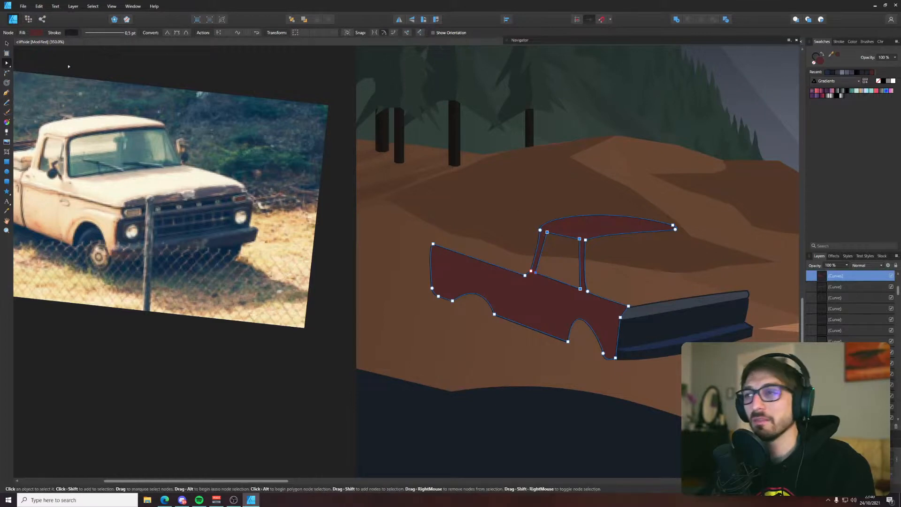
pyautogui.press('c')
pyautogui.scroll(5, 581, 236)
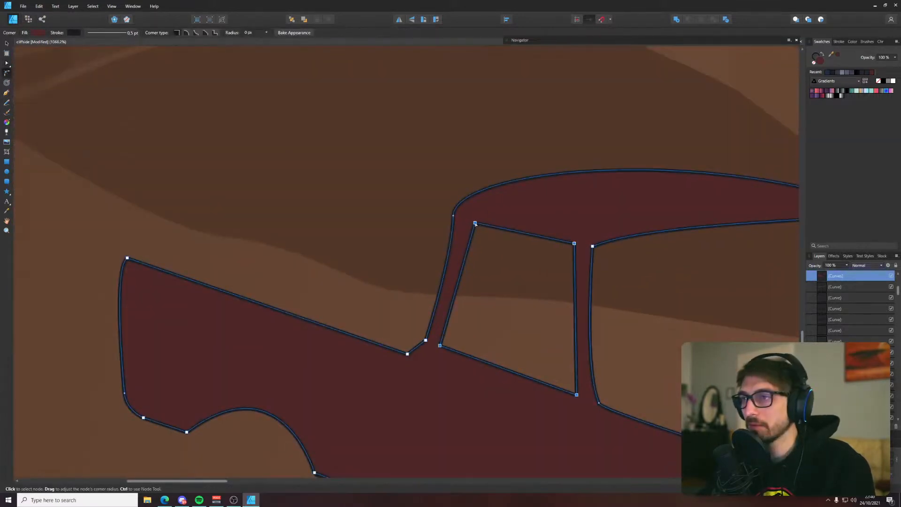
pyautogui.moveTo(475, 223); pyautogui.dragTo(486, 238)
pyautogui.click(341, 194)
pyautogui.scroll(-4, 341, 193)
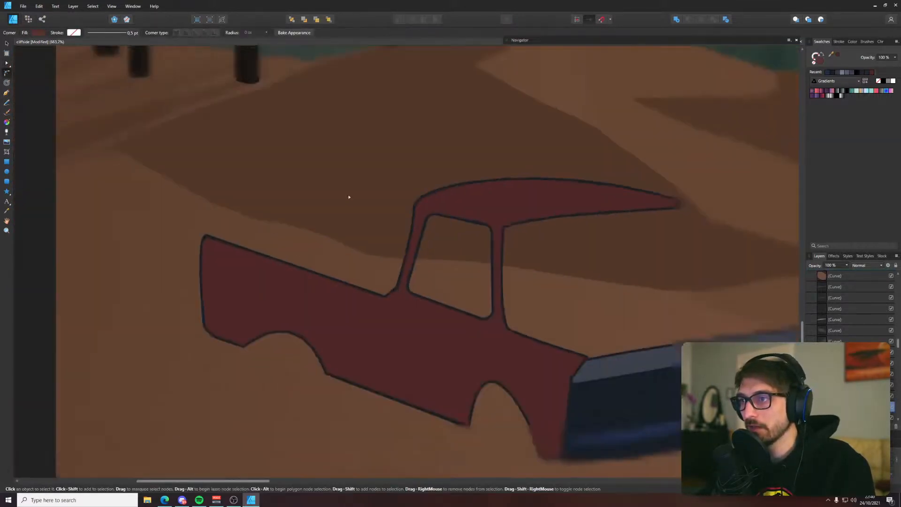
# Round the body's inner corner where the roof's underside meets the front pillar at the windshield opening
pyautogui.click(446, 215)
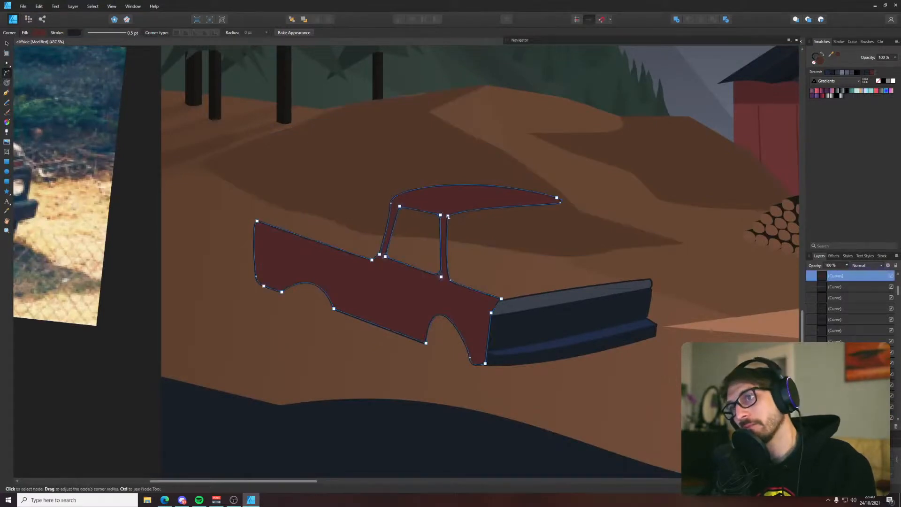
pyautogui.click(384, 124)
pyautogui.scroll(-3, 384, 125)
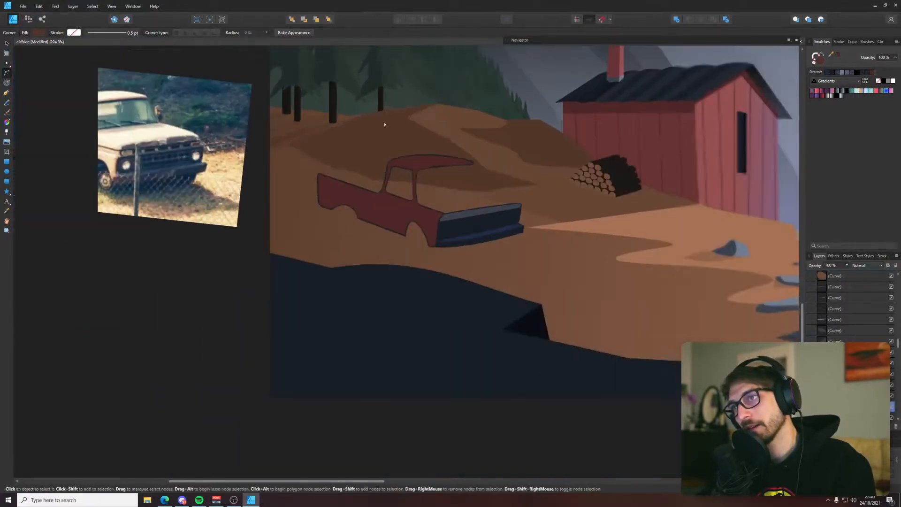
pyautogui.click(197, 298)
# Draw a closed four-sided windshield between the roof's front tip, the hood line and the front pillar with the Pen tool
pyautogui.moveTo(372, 179); pyautogui.dragTo(505, 296)
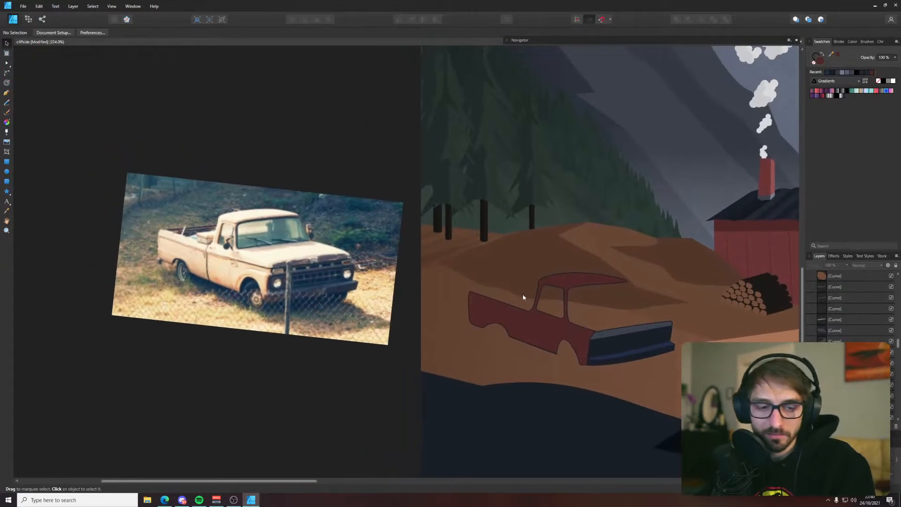
pyautogui.press('p')
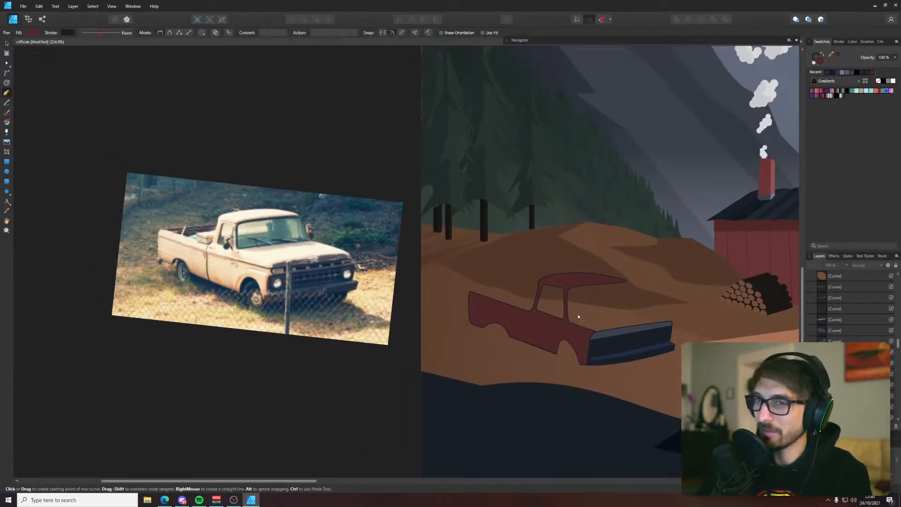
pyautogui.scroll(1, 583, 323)
pyautogui.scroll(1, 578, 338)
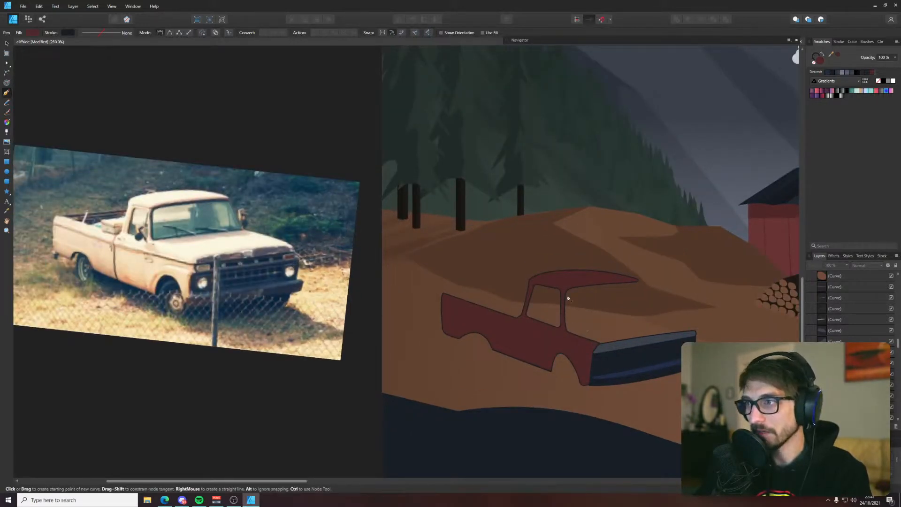
pyautogui.click(637, 281)
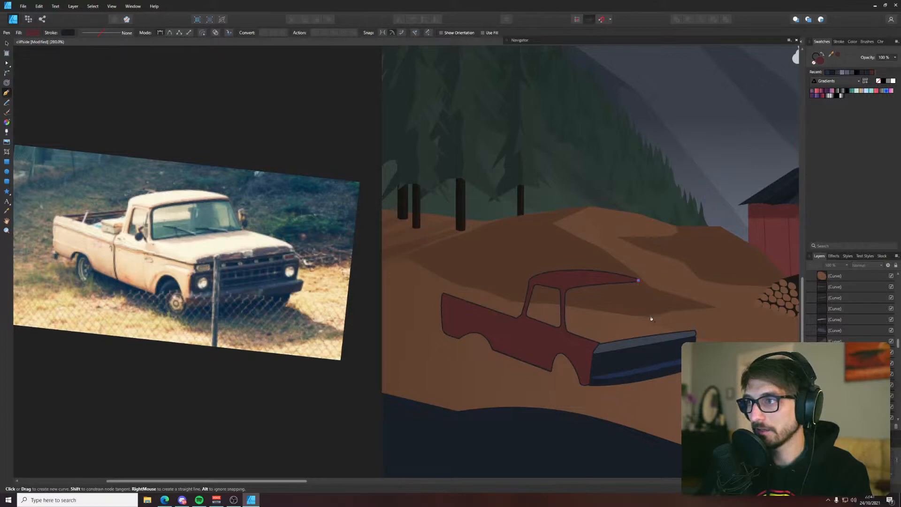
pyautogui.click(651, 315)
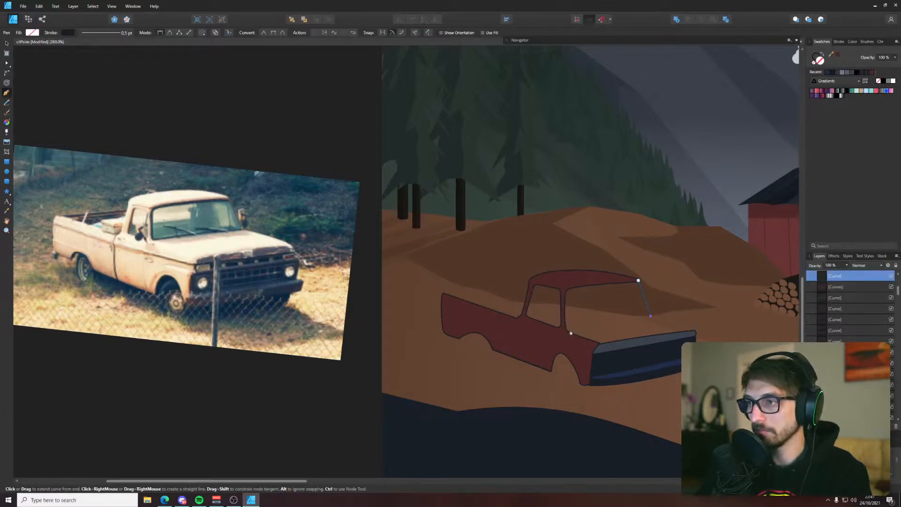
pyautogui.click(570, 330)
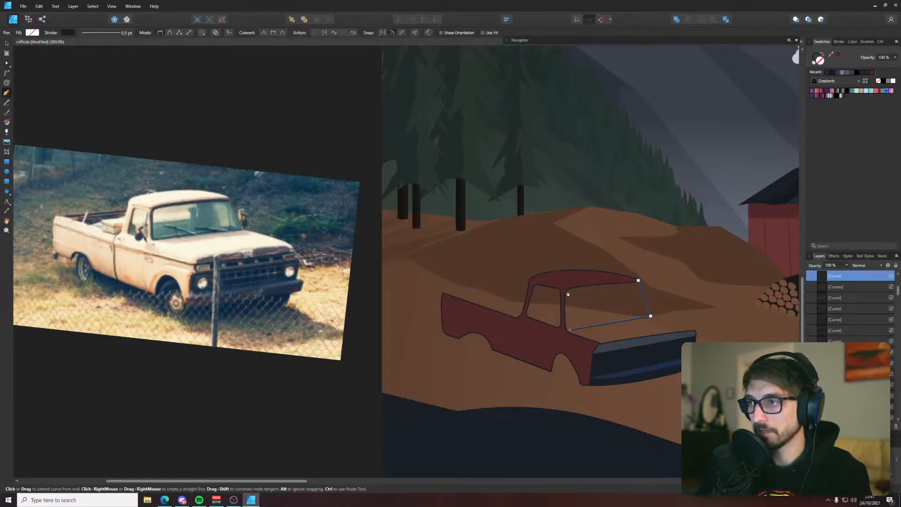
pyautogui.click(638, 280)
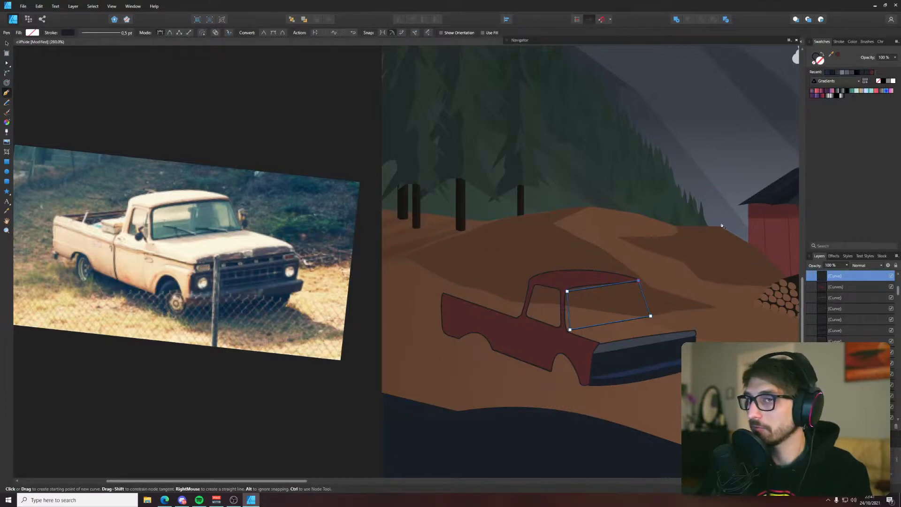
# Fill the windshield shape with the light blue sampled from the colour palette squares above the artboard
pyautogui.scroll(-5, 662, 151)
pyautogui.moveTo(639, 197); pyautogui.dragTo(372, 392)
pyautogui.moveTo(481, 176); pyautogui.dragTo(552, 390)
pyautogui.press('i')
pyautogui.scroll(-5, 584, 363)
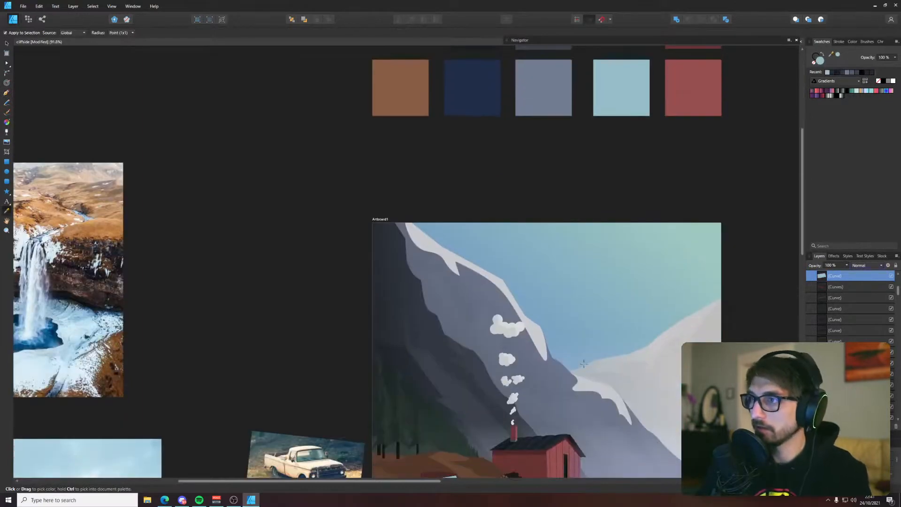
pyautogui.scroll(-2, 583, 363)
pyautogui.press('v')
pyautogui.scroll(10, 447, 333)
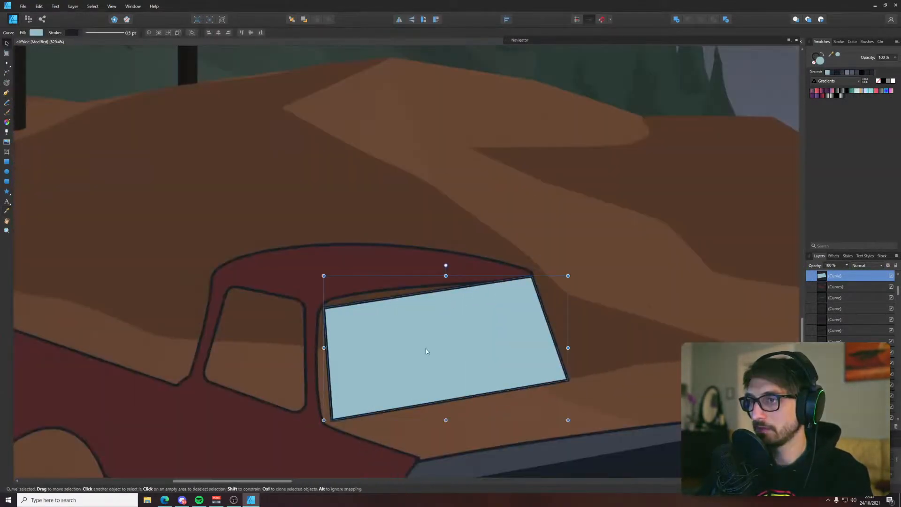
# Move the windshield's two left corner nodes outward to meet the front pillar and the roof's underside
pyautogui.press('a')
pyautogui.moveTo(325, 307); pyautogui.dragTo(319, 301)
pyautogui.moveTo(331, 419); pyautogui.dragTo(327, 420)
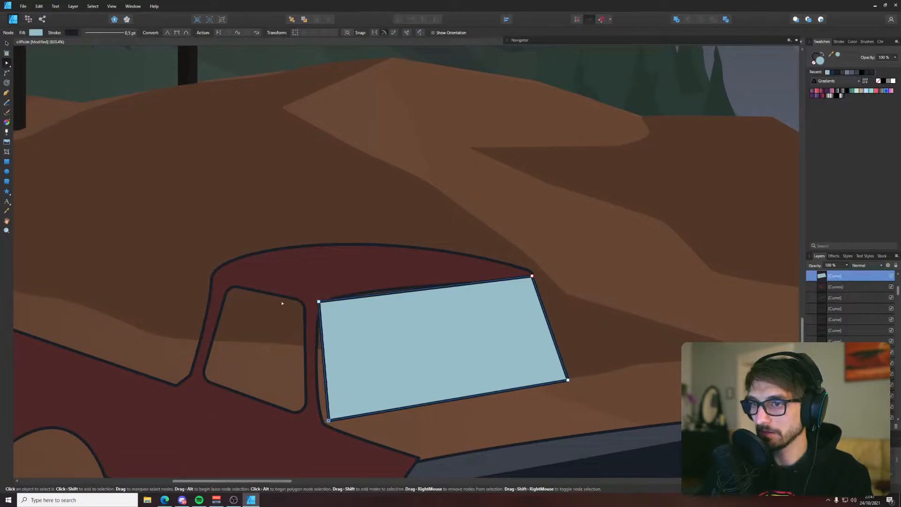
# Round all four corners of the light blue windshield with the Corner tool
pyautogui.click(6, 74)
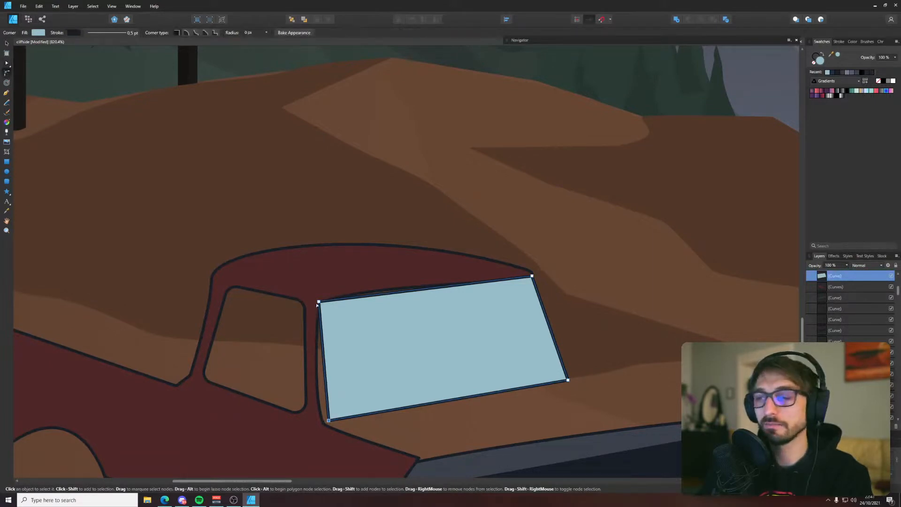
pyautogui.moveTo(317, 305); pyautogui.dragTo(341, 323)
pyautogui.moveTo(328, 419); pyautogui.dragTo(350, 389)
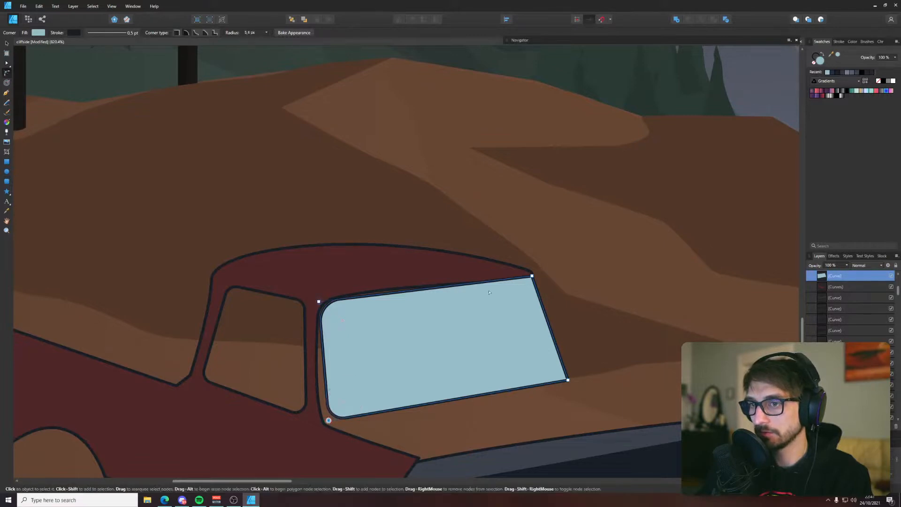
pyautogui.moveTo(531, 277); pyautogui.dragTo(526, 303)
pyautogui.moveTo(570, 380); pyautogui.dragTo(547, 365)
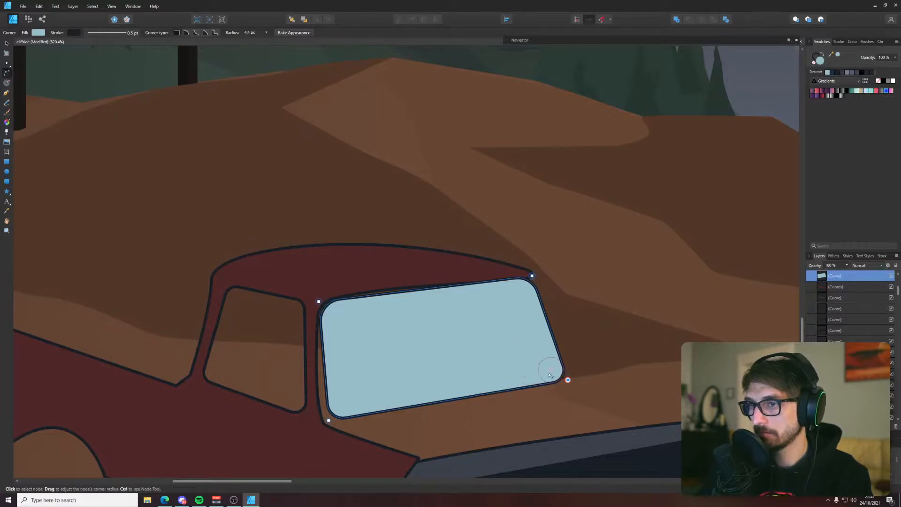
# Nudge the windshield slightly down, extend its lower-left corner to the base of the pillar, and save the document
pyautogui.press('v')
pyautogui.moveTo(460, 323); pyautogui.dragTo(462, 324)
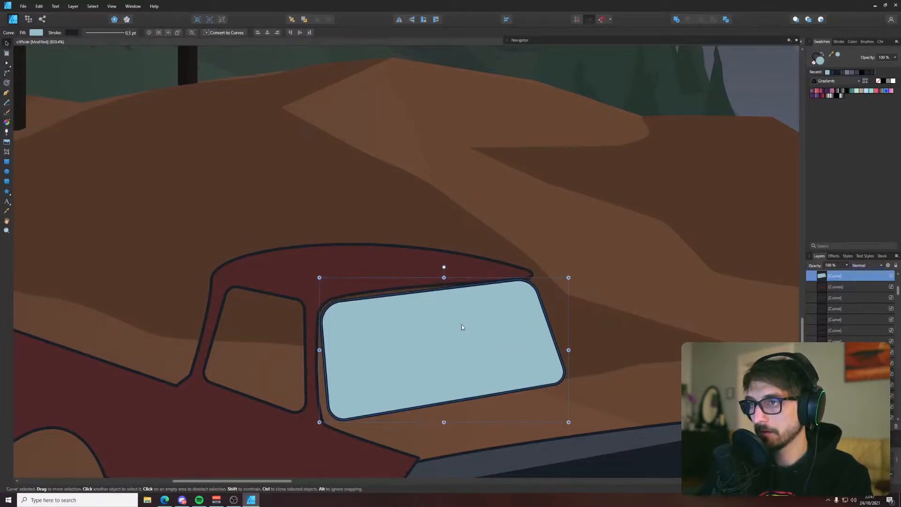
pyautogui.press('a')
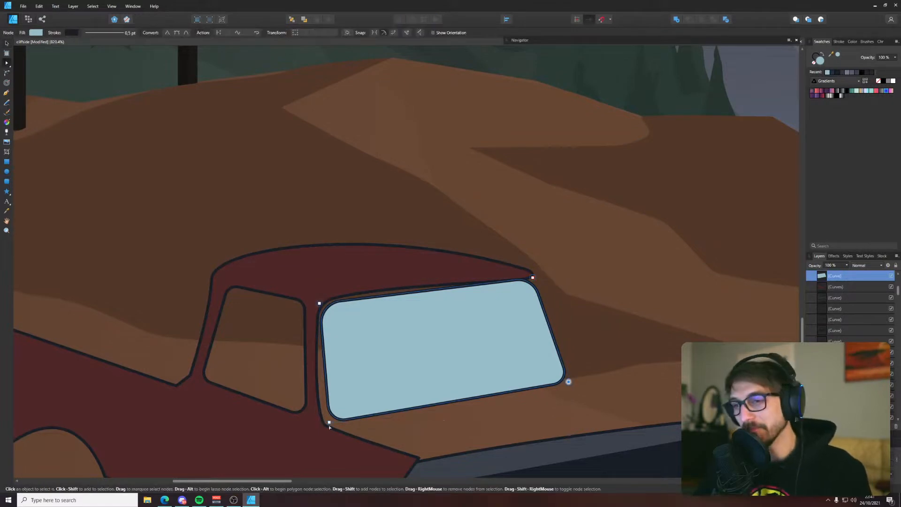
pyautogui.moveTo(326, 424); pyautogui.dragTo(324, 426)
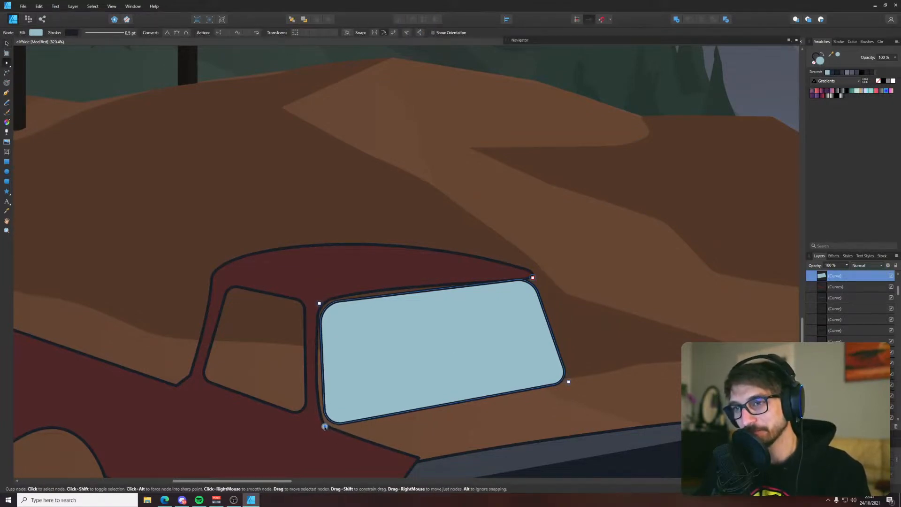
pyautogui.scroll(-5, 348, 413)
pyautogui.hotkey('ctrl', 's')
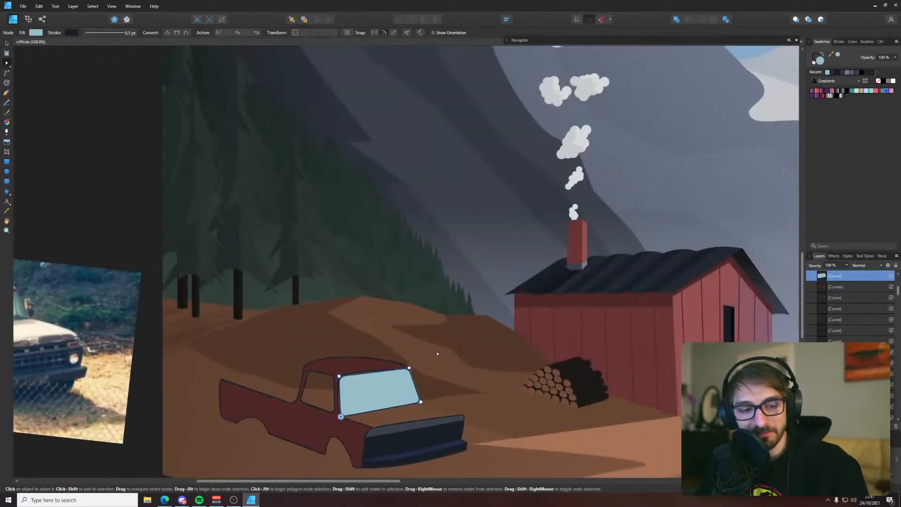
# Shift the windshield's upper-left corner node slightly inward from the front pillar
pyautogui.press('v')
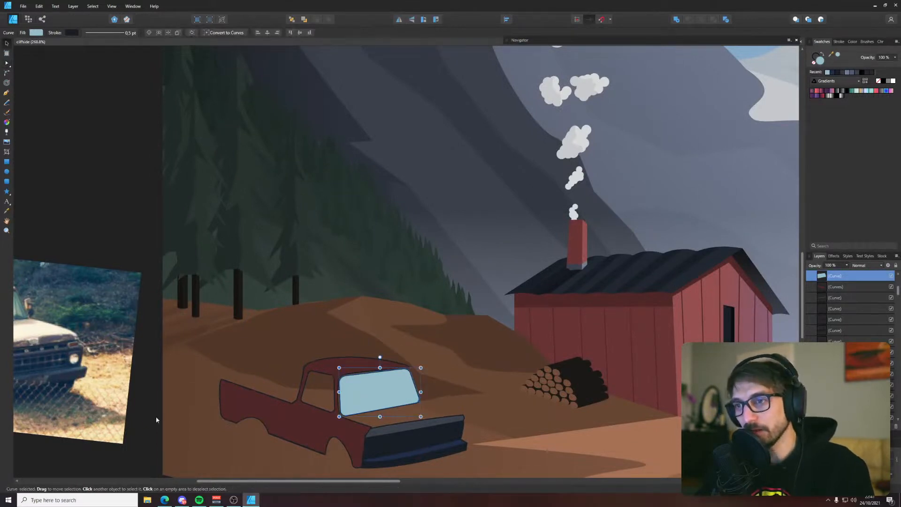
pyautogui.scroll(5, 370, 416)
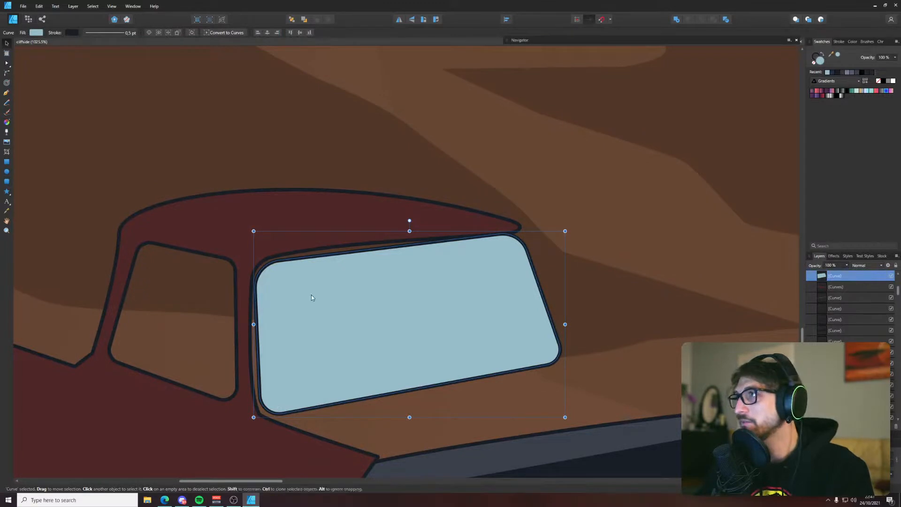
pyautogui.press('a')
pyautogui.moveTo(253, 263); pyautogui.dragTo(255, 263)
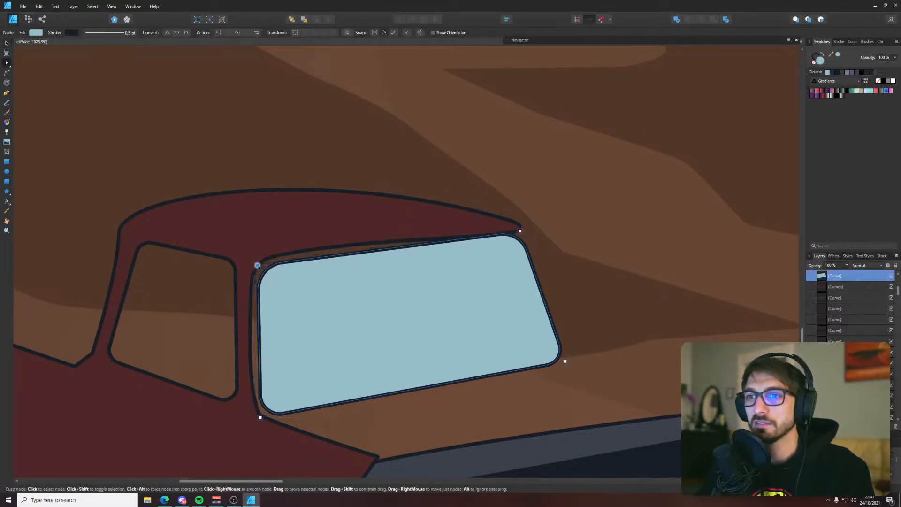
pyautogui.press('v')
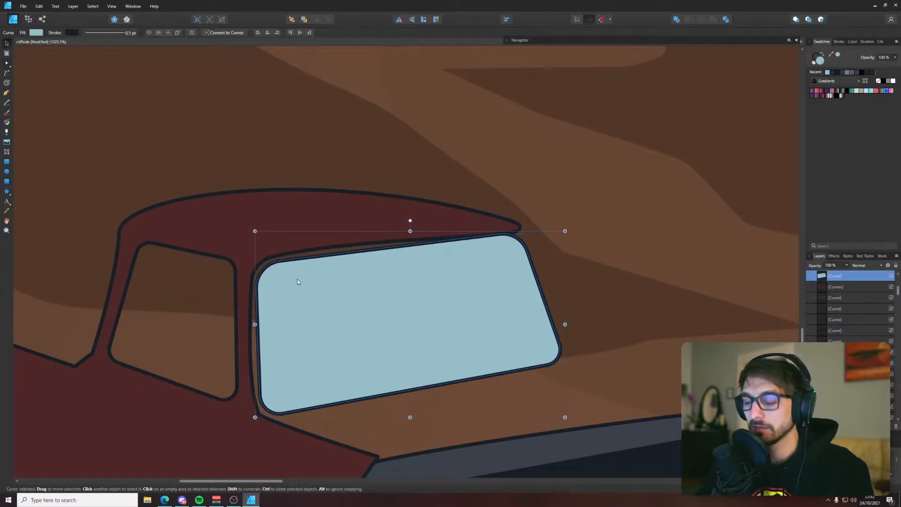
# Duplicate the windshield, place the copy behind the original and enlarge it slightly to form a surrounding frame
pyautogui.hotkey('ctrl', 'j')
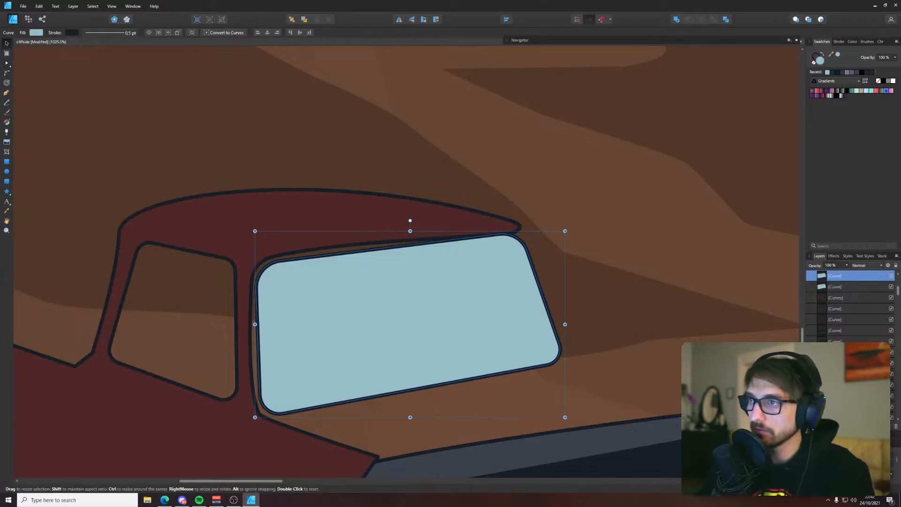
pyautogui.hotkey('ctrl', '[')
pyautogui.moveTo(565, 231); pyautogui.dragTo(573, 226)
# Give the enlarged windshield copy the dark outline colour as fill, remove its stroke and move it behind the cab body
pyautogui.click(821, 54)
pyautogui.click(816, 57)
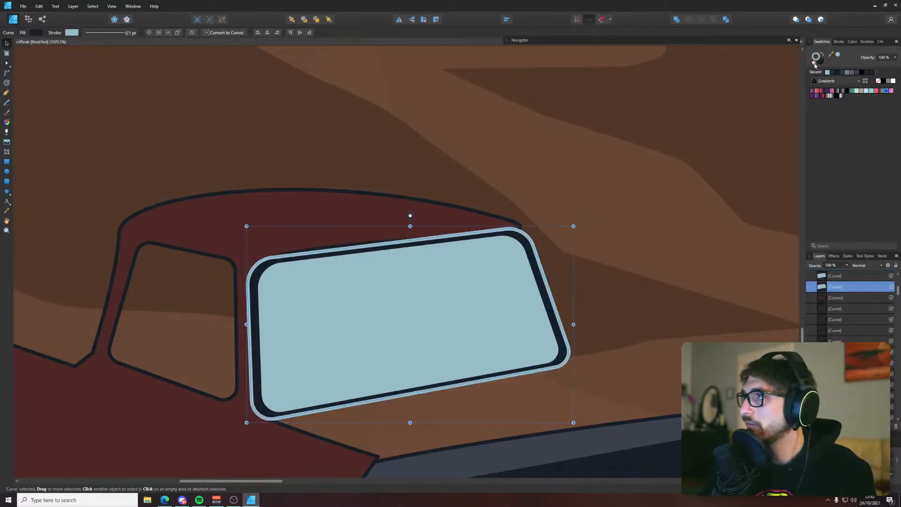
pyautogui.click(813, 63)
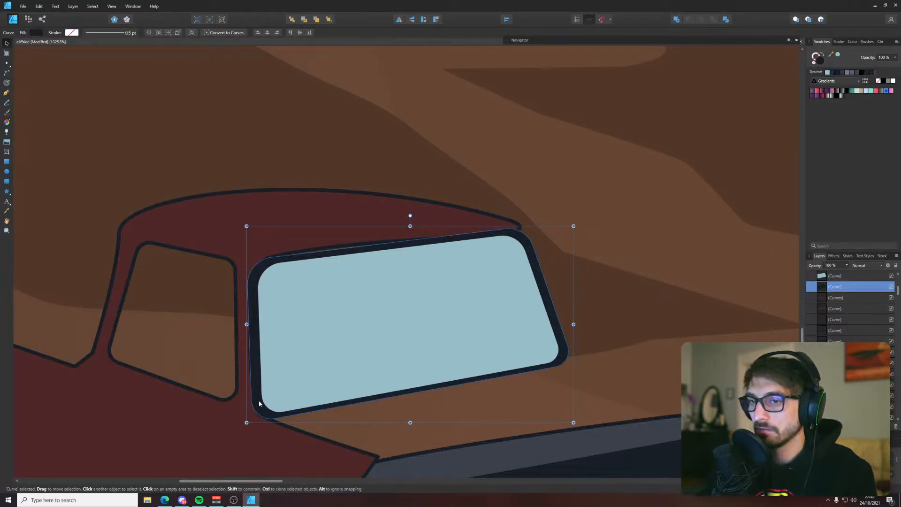
pyautogui.hotkey('ctrl', '[')
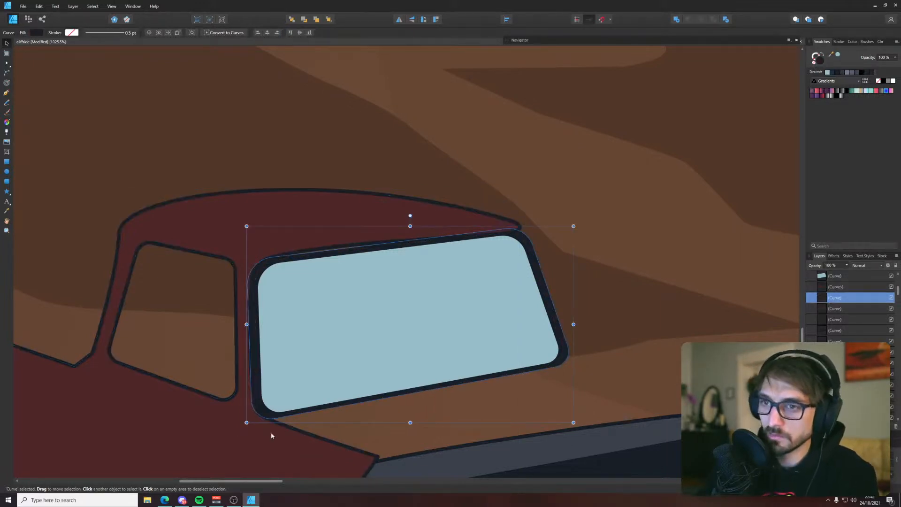
# Select the dark windshield frame and raise its upper-right corner node to the roof's front tip
pyautogui.click(322, 345)
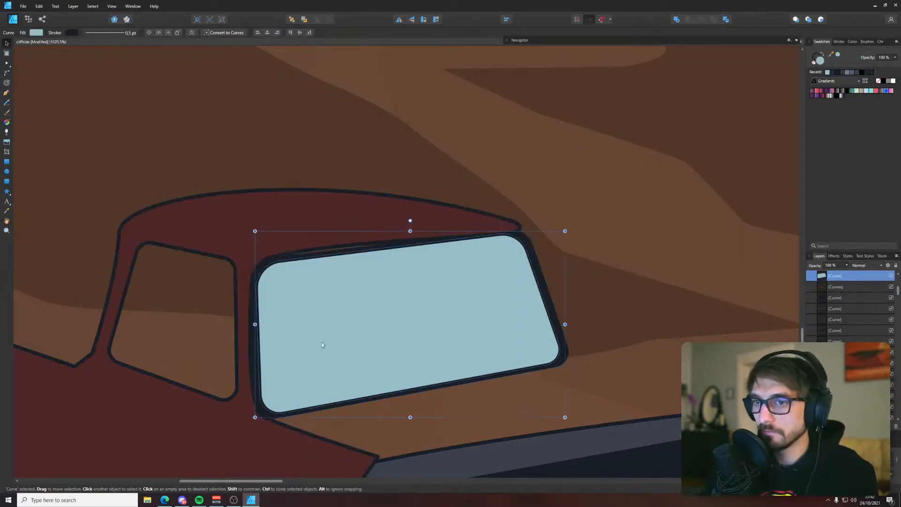
pyautogui.click(270, 260)
pyautogui.click(550, 300)
pyautogui.press('a')
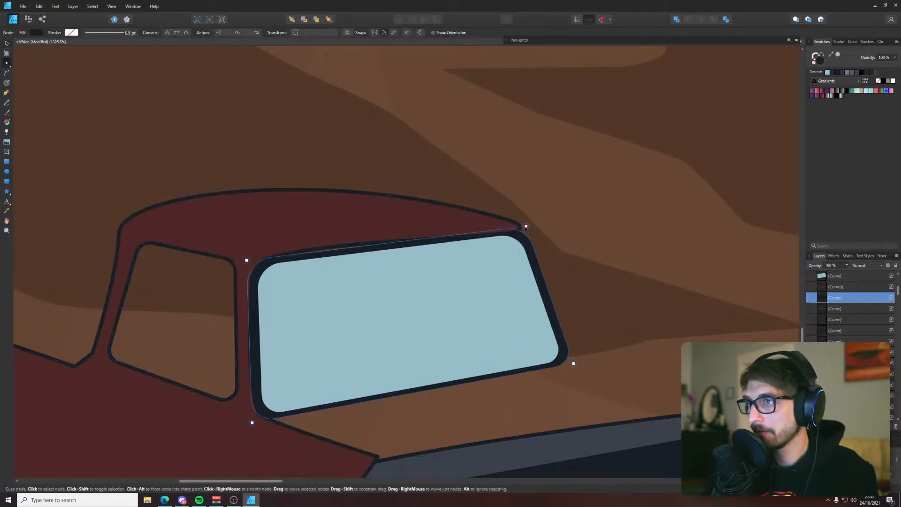
pyautogui.moveTo(526, 226); pyautogui.dragTo(525, 222)
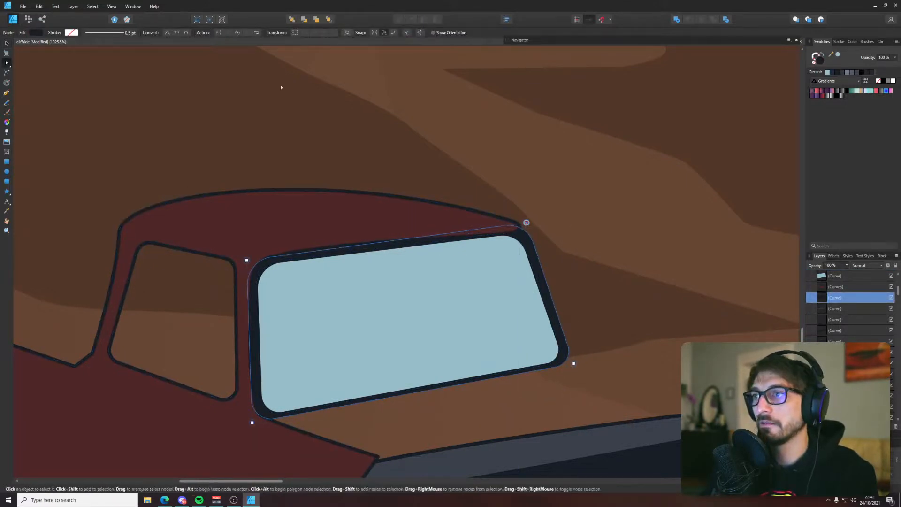
# Reset the dark frame's corners to sharp and adjust its two right corner nodes to line up with the roof tip and glass
pyautogui.click(7, 72)
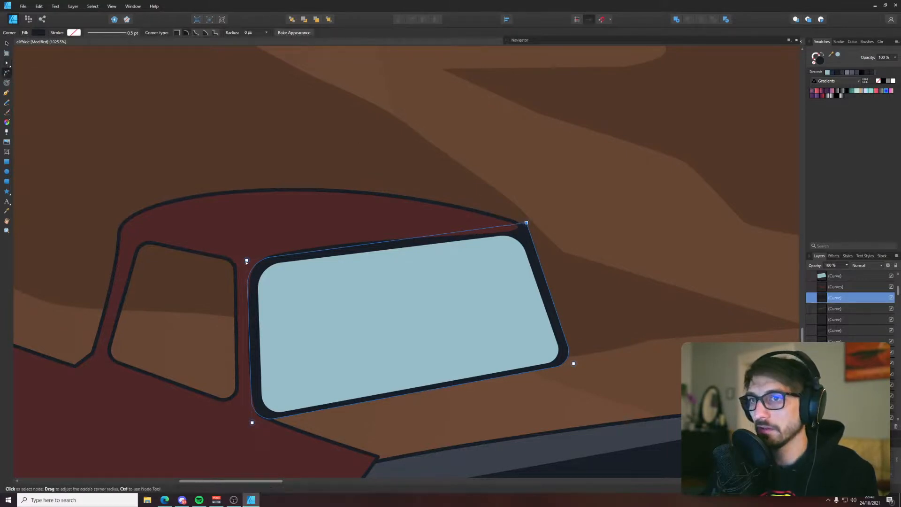
pyautogui.moveTo(247, 260); pyautogui.dragTo(232, 255)
pyautogui.moveTo(252, 422); pyautogui.dragTo(249, 429)
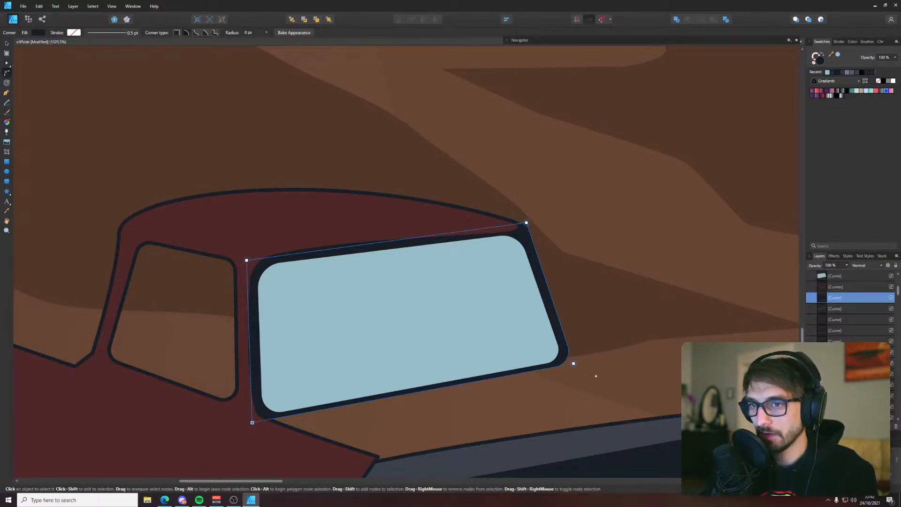
pyautogui.moveTo(573, 364); pyautogui.dragTo(595, 372)
pyautogui.press('a')
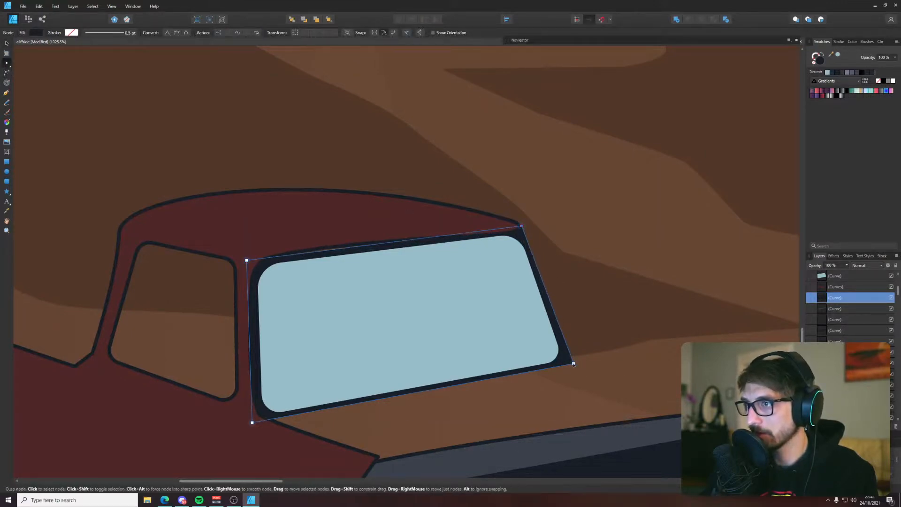
pyautogui.moveTo(573, 364); pyautogui.dragTo(572, 364)
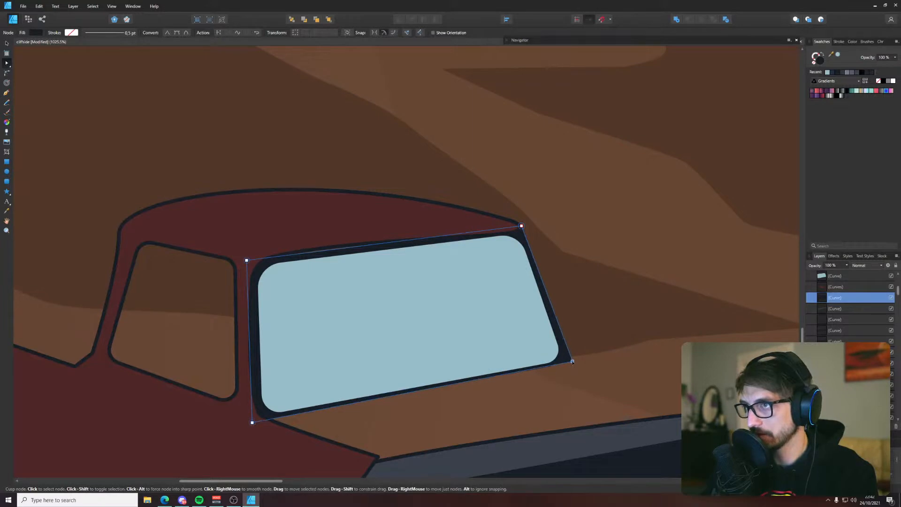
# Raise the dark frame's upper-left corner to close the thin gap between the roof's underside and the windshield
pyautogui.click(586, 317)
pyautogui.scroll(-4, 586, 317)
pyautogui.scroll(4, 550, 310)
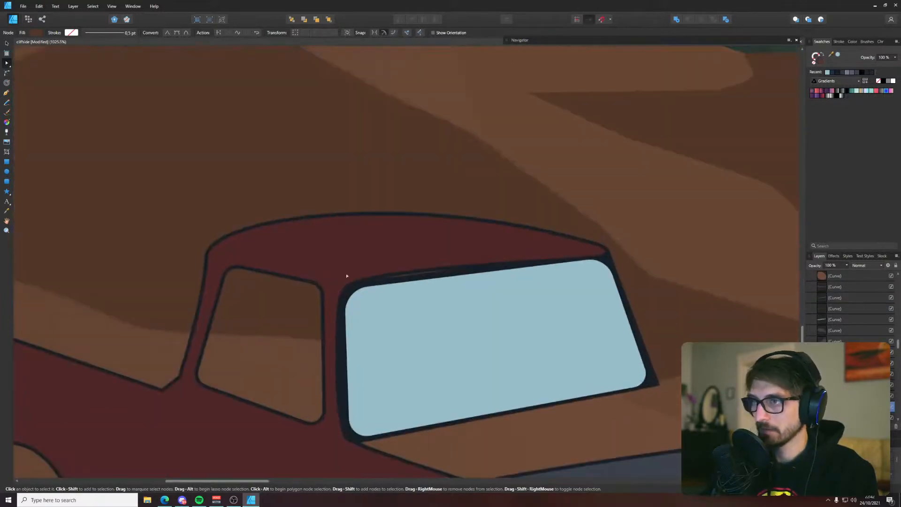
pyautogui.click(601, 267)
pyautogui.scroll(2, 373, 281)
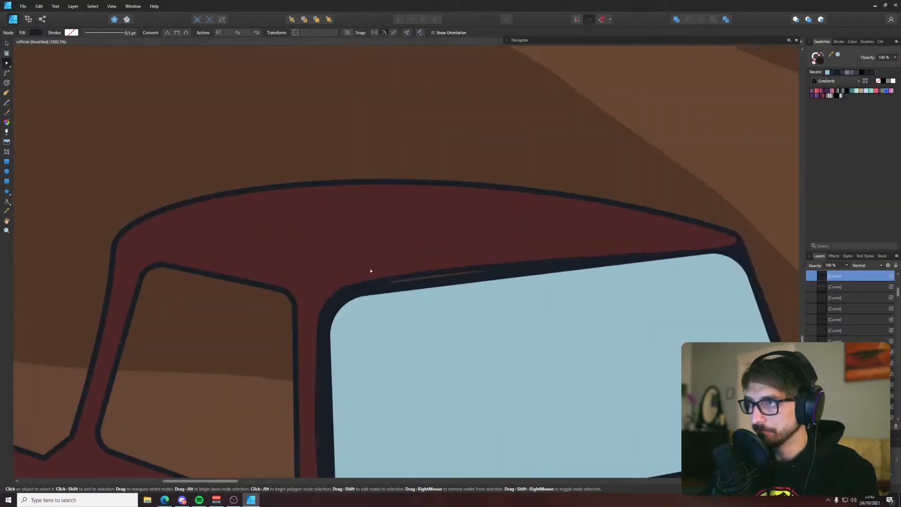
pyautogui.click(332, 284)
pyautogui.scroll(-7, 323, 290)
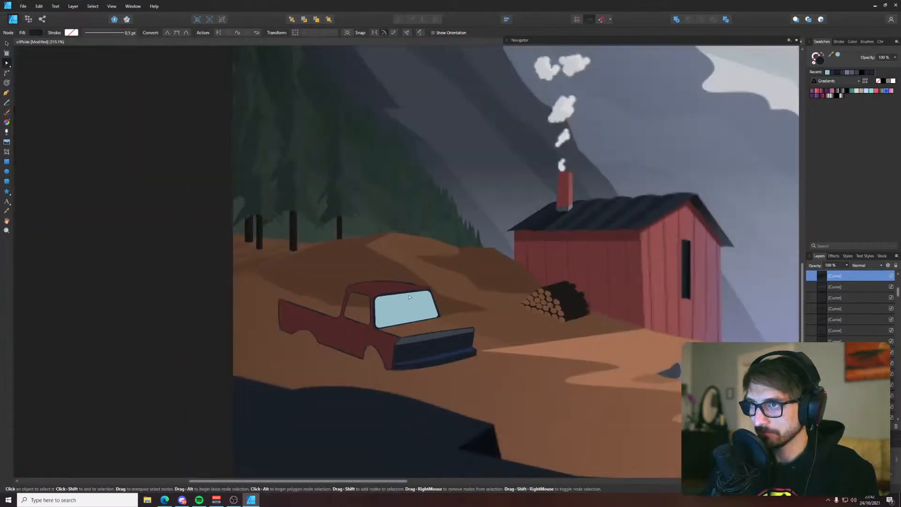
# Raise the windshield glass's upper-left corner node towards the roof's underside, deselect the shape and save the document
pyautogui.scroll(6, 445, 289)
pyautogui.click(445, 289)
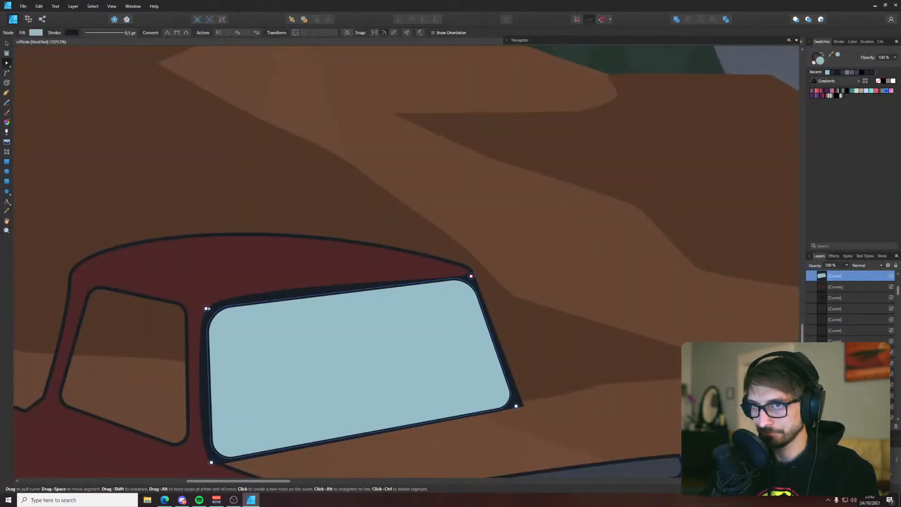
pyautogui.moveTo(206, 308); pyautogui.dragTo(206, 303)
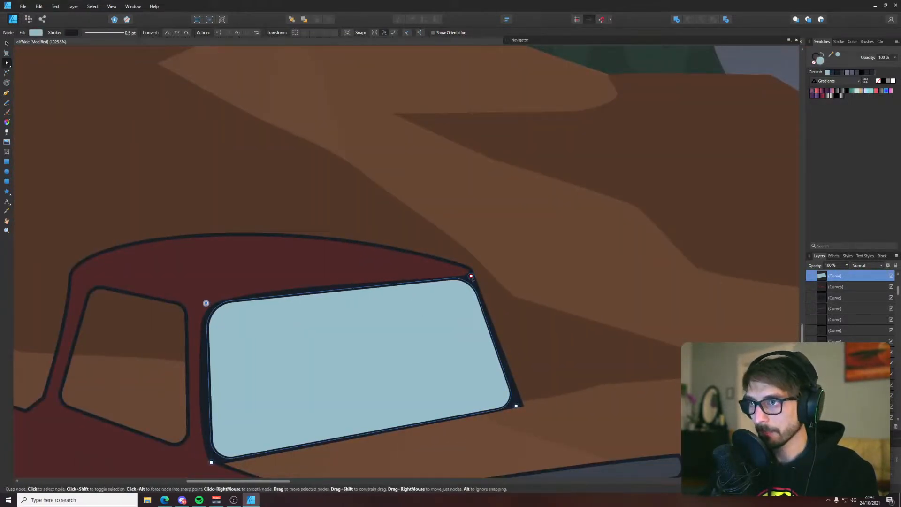
pyautogui.scroll(-5, 471, 277)
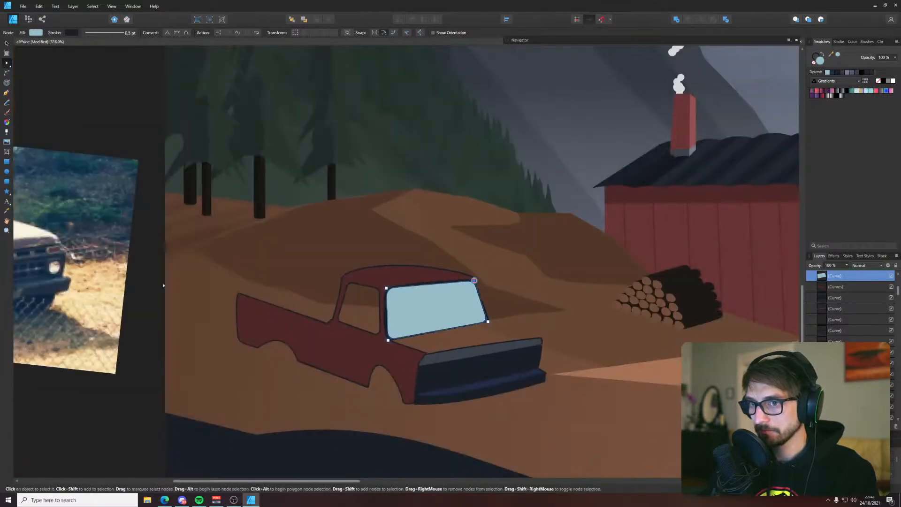
pyautogui.click(142, 292)
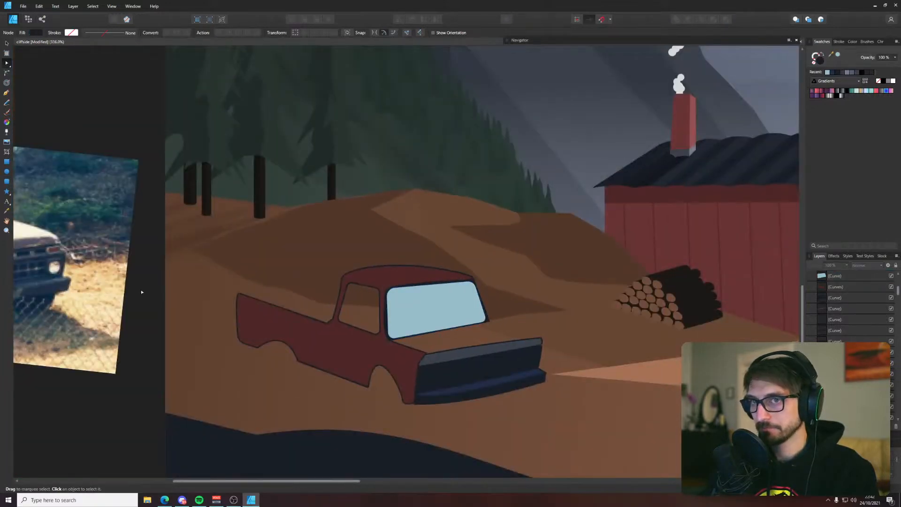
pyautogui.scroll(-2, 414, 342)
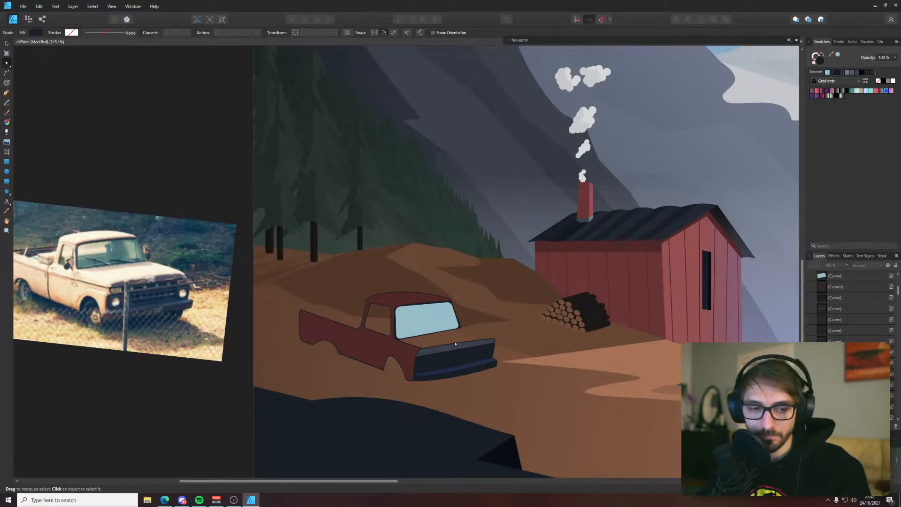
pyautogui.hotkey('ctrl', 's')
pyautogui.scroll(-2, 454, 344)
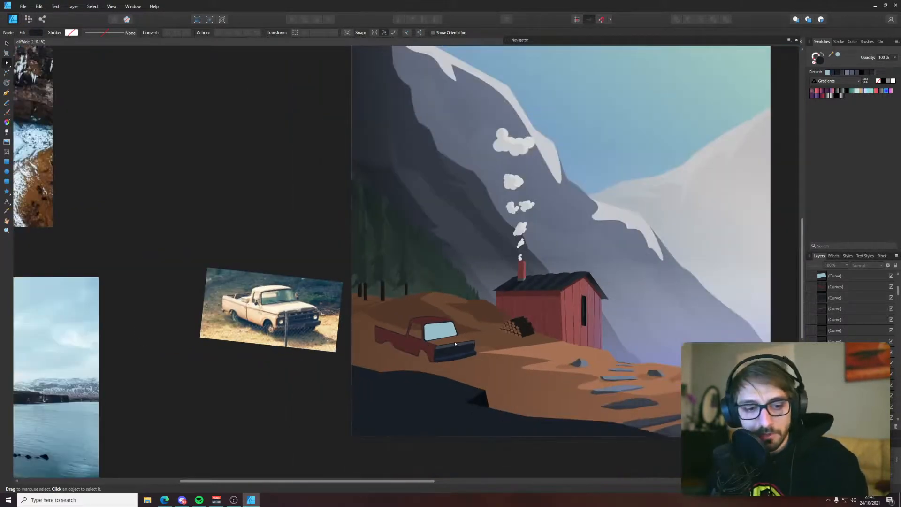
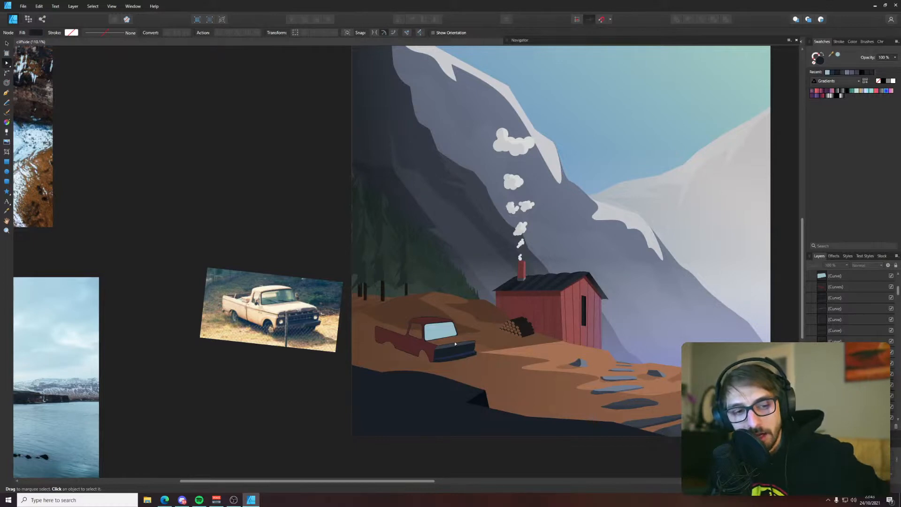
# Move the dark windshield frame's lower-right corner node slightly outwards, away from the glass
pyautogui.scroll(10, 454, 344)
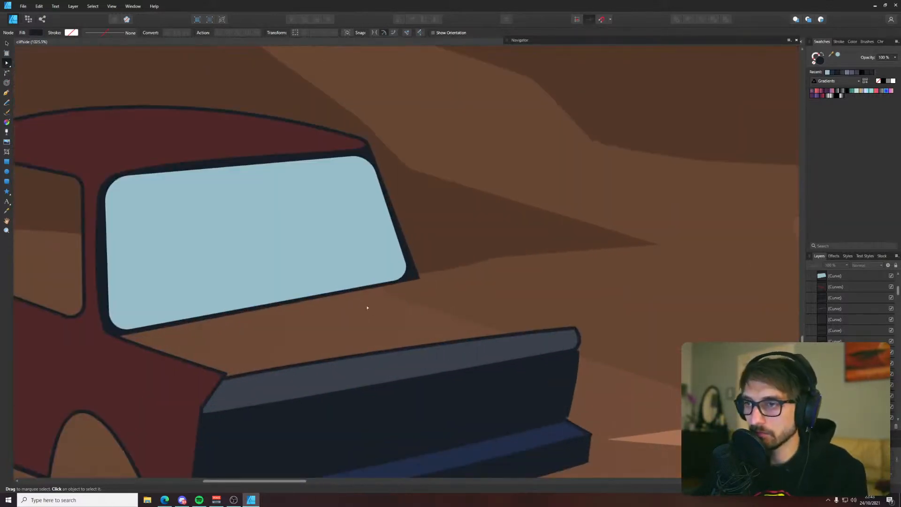
pyautogui.click(402, 294)
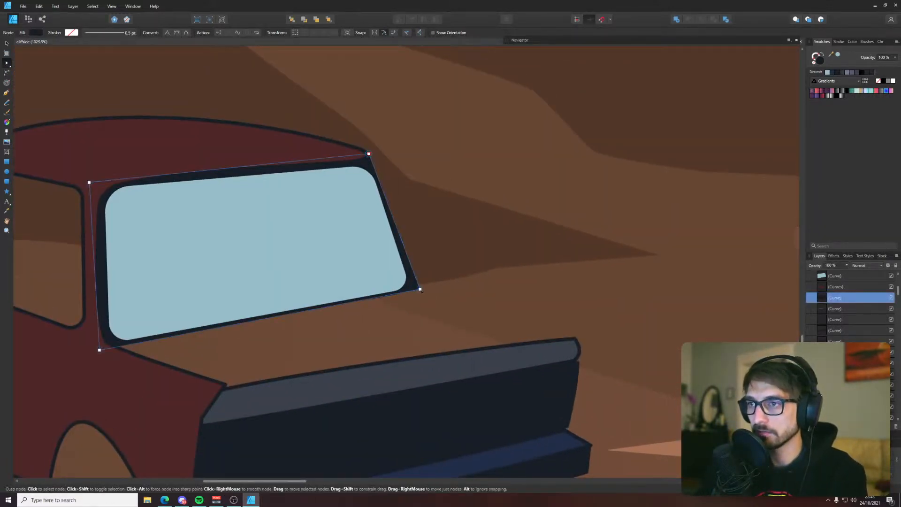
pyautogui.moveTo(420, 289); pyautogui.dragTo(422, 292)
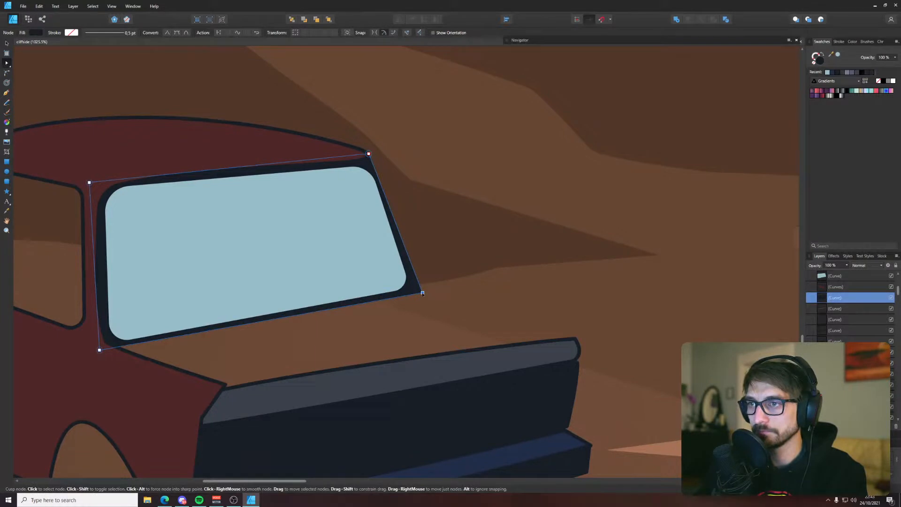
pyautogui.click(444, 257)
# With nothing selected, draw a closed four-cornered hood outline with the Pen tool between the windshield's base and the grille's upper edge
pyautogui.press('p')
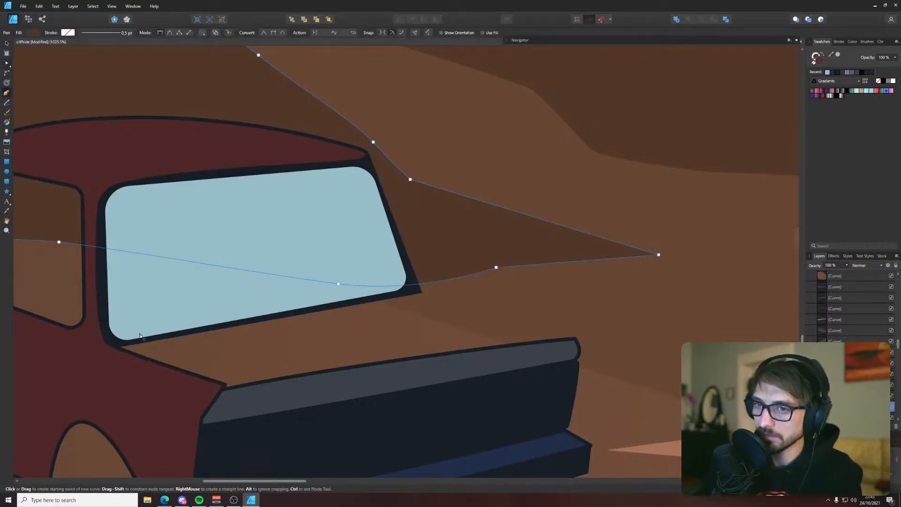
pyautogui.hotkey('ctrl', 'd')
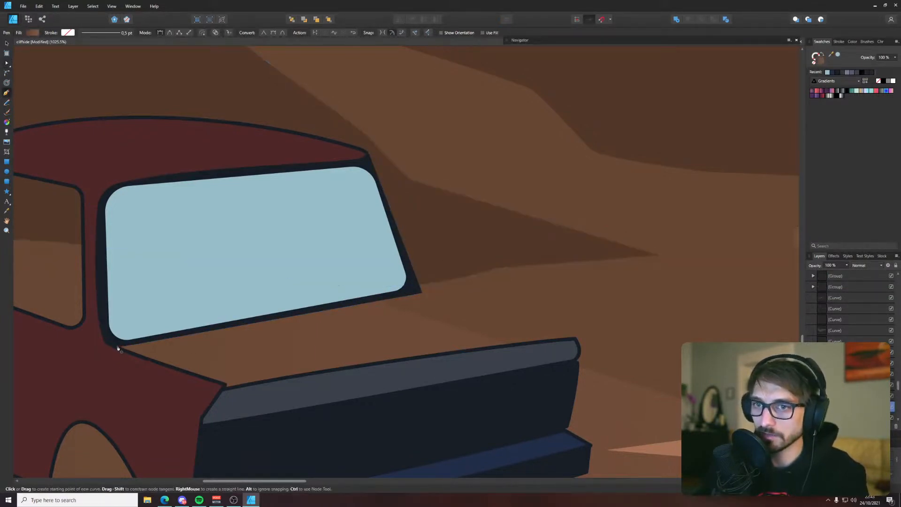
pyautogui.click(119, 348)
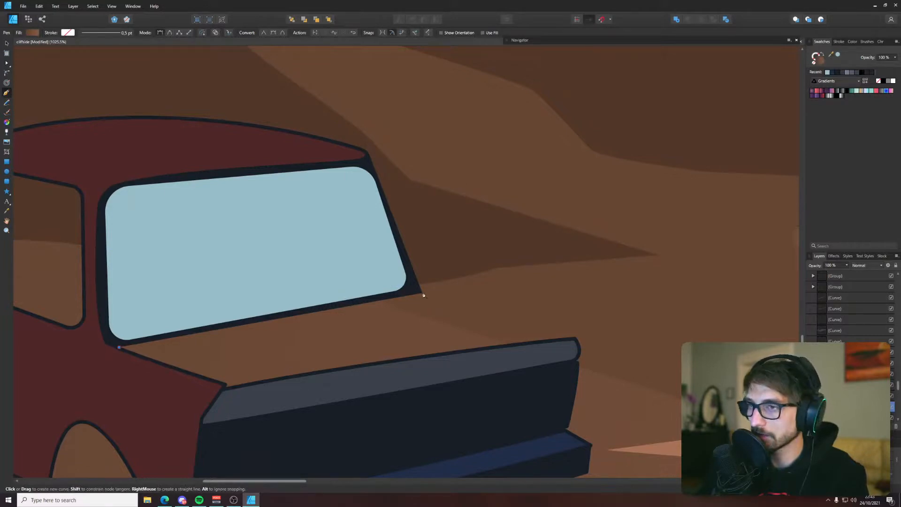
pyautogui.click(422, 292)
pyautogui.click(576, 337)
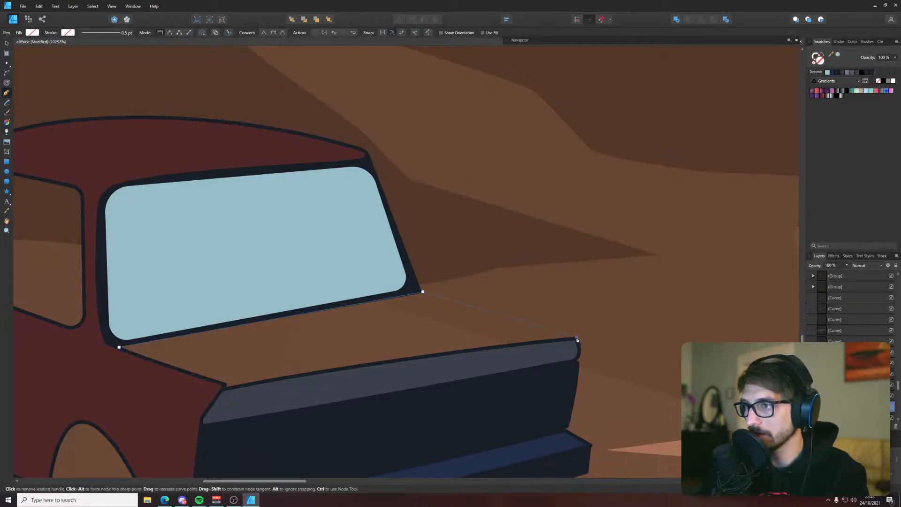
pyautogui.click(226, 384)
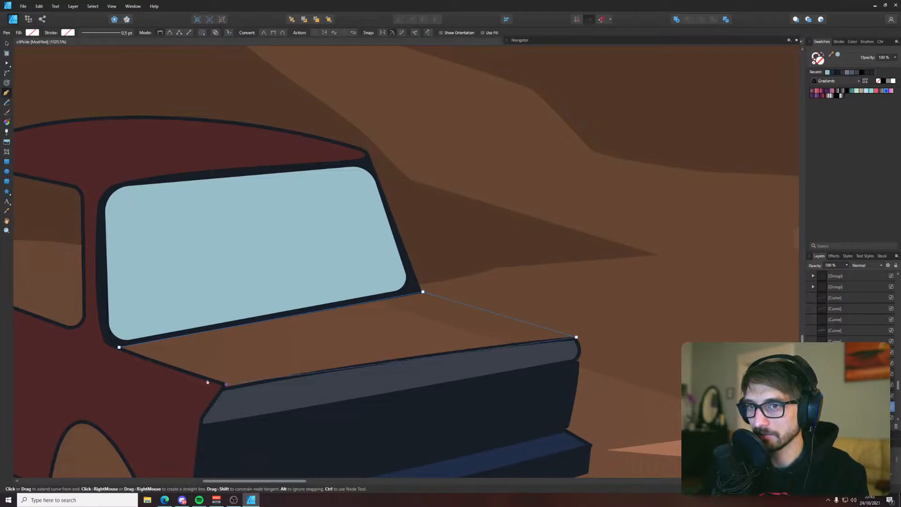
pyautogui.click(118, 348)
# Fill the hood shape with the dark red sampled from the truck's body
pyautogui.press('a')
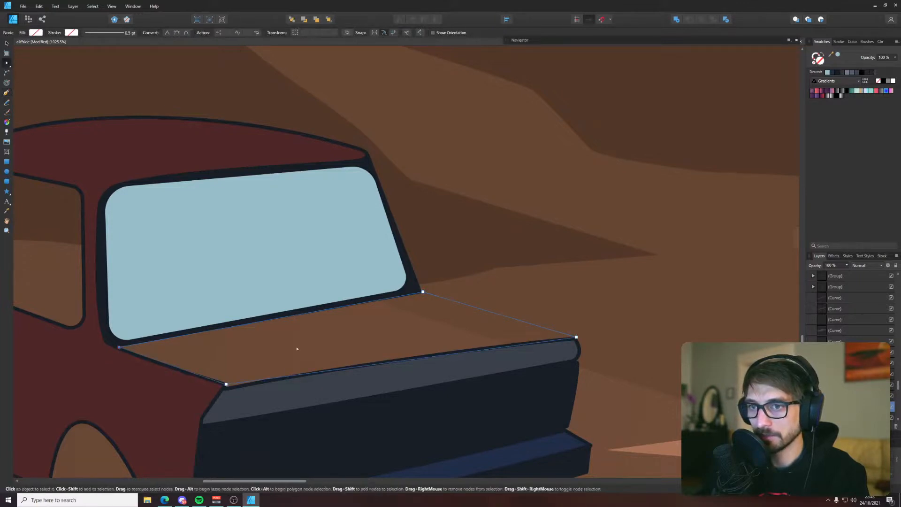
pyautogui.press('i')
pyautogui.click(122, 371)
pyautogui.press('v')
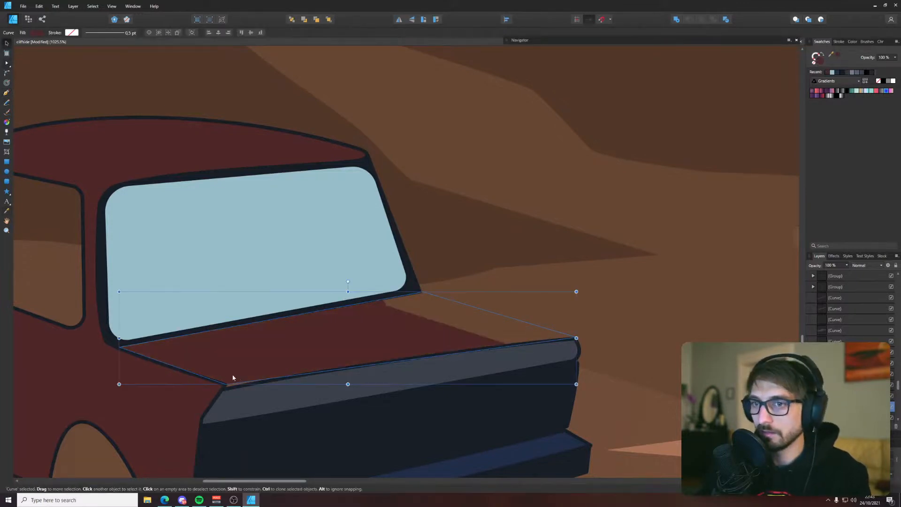
# Cut the hood shape, paste it directly above the windshield glass in the layer order and give it the dark outline colour
pyautogui.hotkey('ctrl', 'x')
pyautogui.click(213, 327)
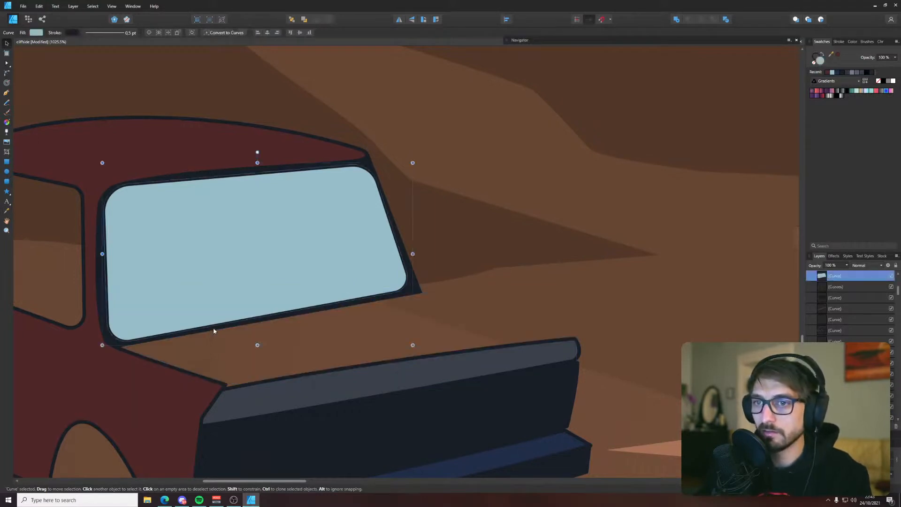
pyautogui.hotkey('ctrl', 'v')
pyautogui.moveTo(833, 57); pyautogui.dragTo(207, 171)
pyautogui.click(838, 54)
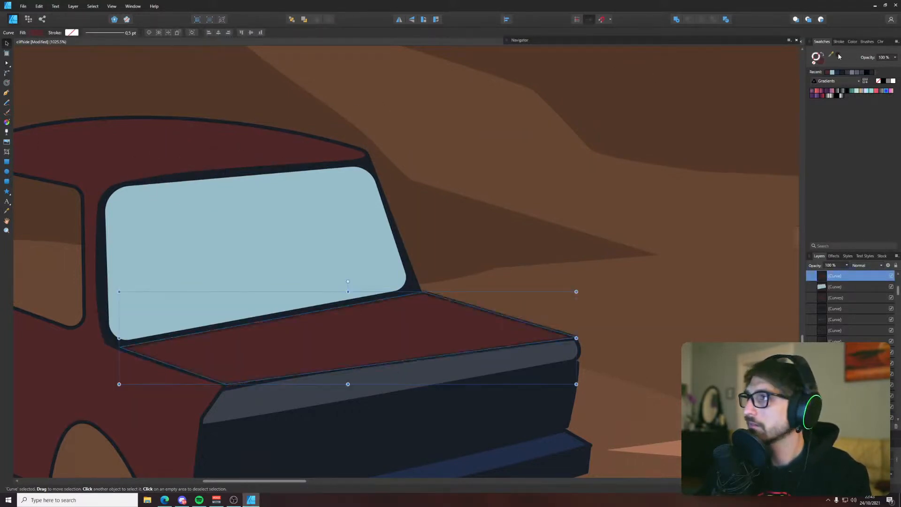
# Nudge the hood's two front corner nodes to line up with the grille's upper corners, then deselect the shape
pyautogui.click(220, 388)
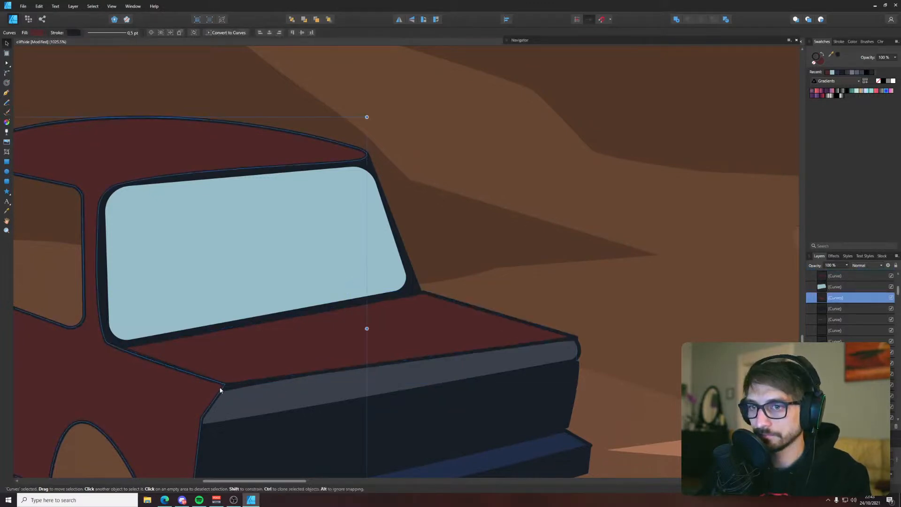
pyautogui.click(228, 384)
pyautogui.press('a')
pyautogui.moveTo(225, 384); pyautogui.dragTo(224, 387)
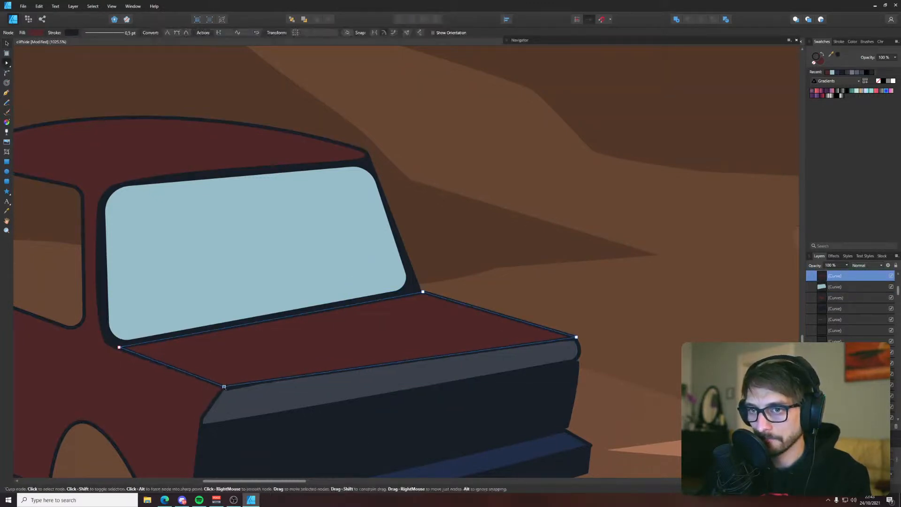
pyautogui.moveTo(576, 337); pyautogui.dragTo(575, 337)
pyautogui.click(612, 304)
pyautogui.scroll(-10, 612, 307)
pyautogui.hotkey('ctrl', 'd')
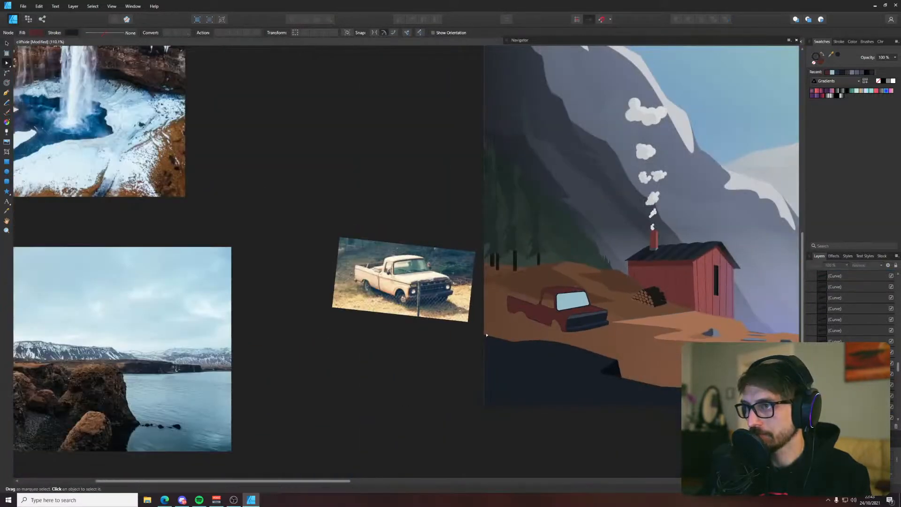
pyautogui.scroll(-4, 574, 351)
pyautogui.scroll(10, 423, 320)
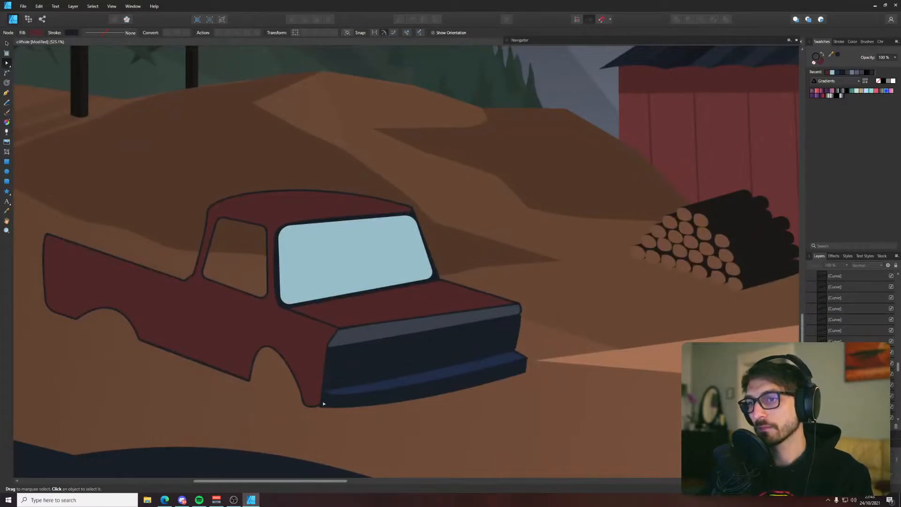
pyautogui.scroll(3, 323, 403)
pyautogui.scroll(-8, 329, 409)
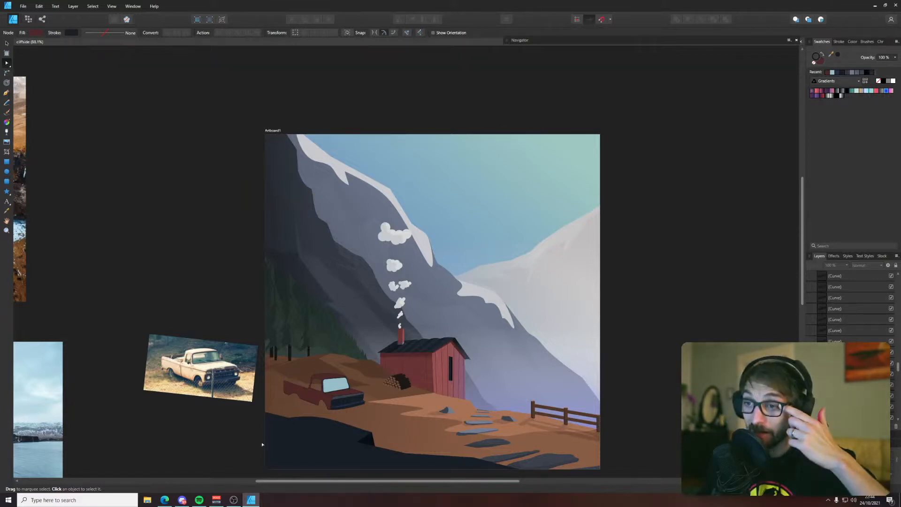
pyautogui.scroll(4, 290, 414)
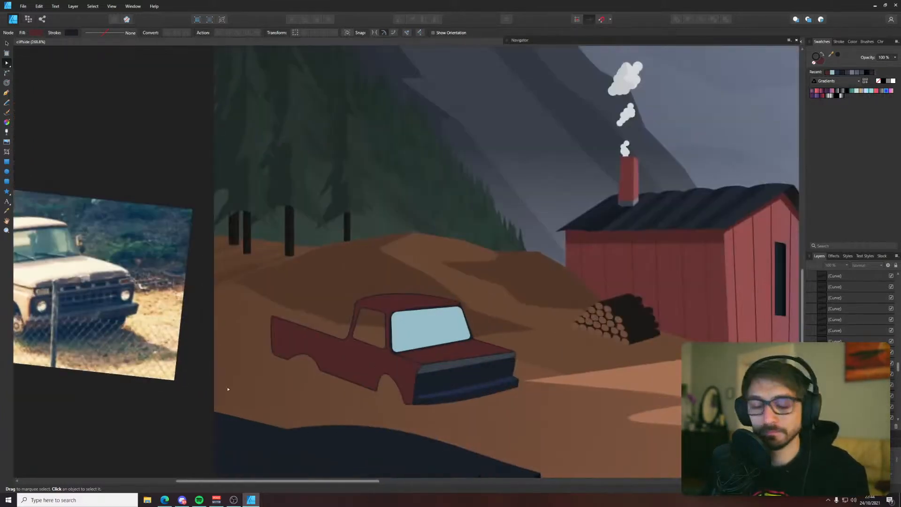
pyautogui.scroll(2, 295, 406)
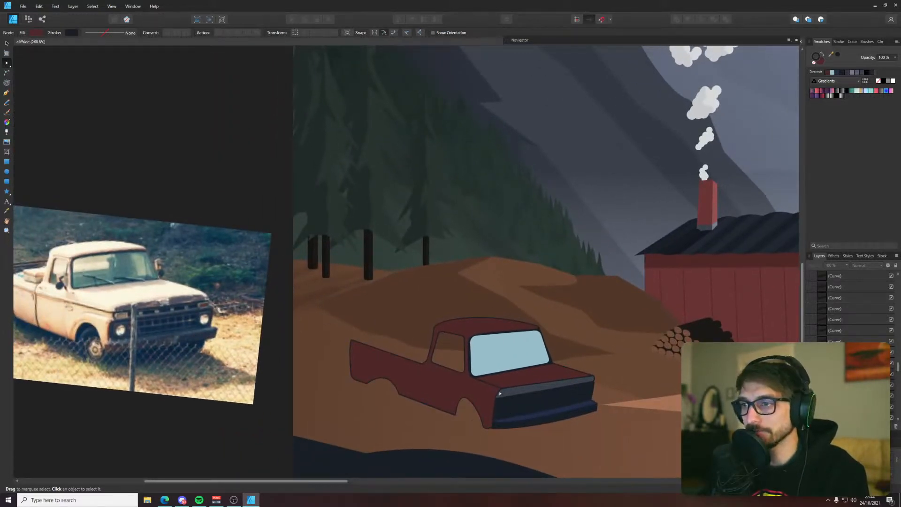
# Draw a closed four-cornered shape with the Pen tool around the cab's side window opening, slightly larger than the opening
pyautogui.press('p')
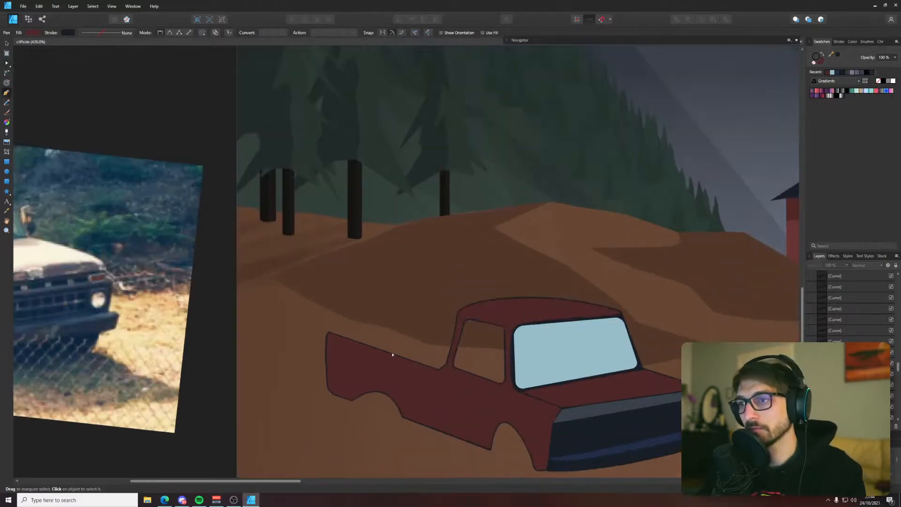
pyautogui.scroll(2, 394, 355)
pyautogui.moveTo(403, 357)
pyautogui.mouseDown()
pyautogui.moveTo(571, 358)
pyautogui.moveTo(398, 347)
pyautogui.mouseUp()
pyautogui.press('v')
pyautogui.scroll(4, 453, 325)
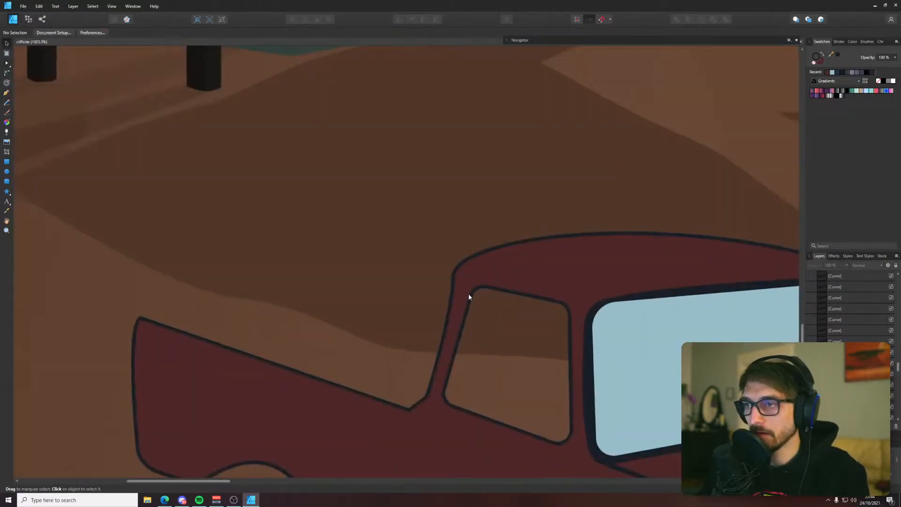
pyautogui.press('p')
pyautogui.click(471, 280)
pyautogui.click(431, 408)
pyautogui.click(579, 453)
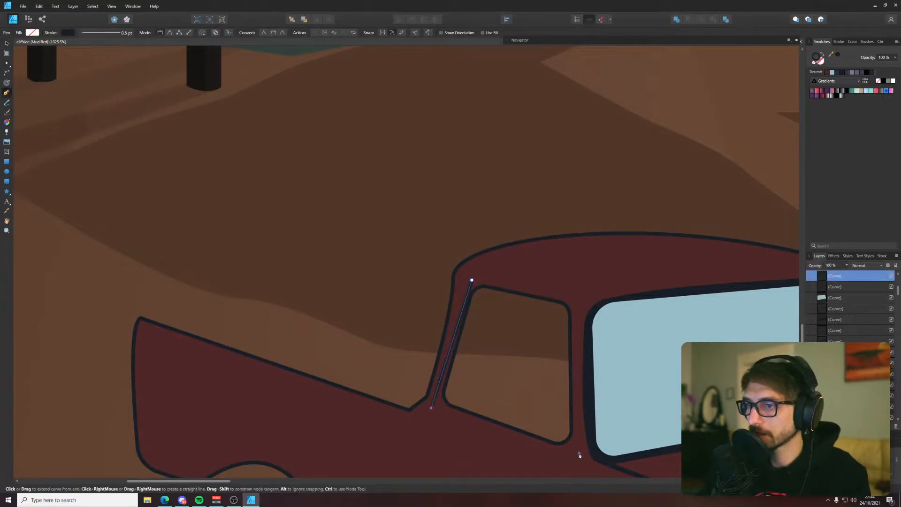
pyautogui.click(573, 289)
pyautogui.click(472, 280)
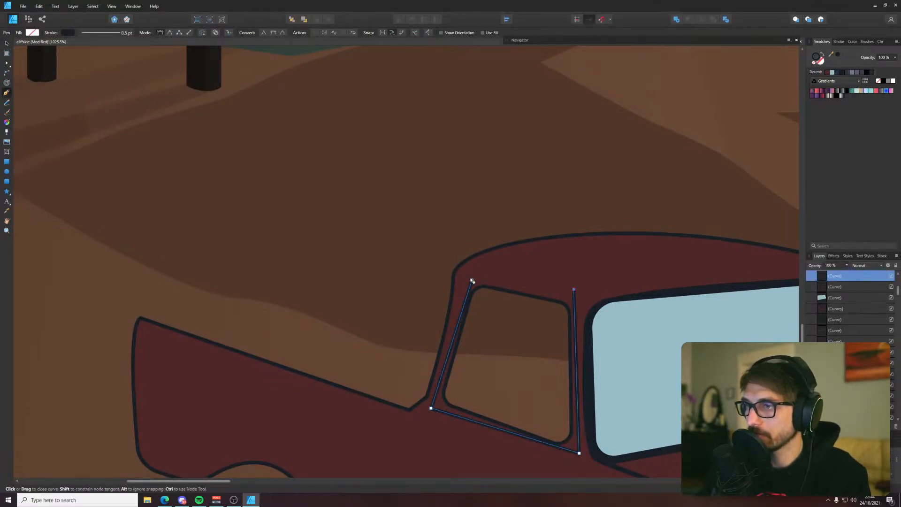
# Fill the side window shape with the light blue sampled from the windshield and remove its outline
pyautogui.press('i')
pyautogui.click(613, 345)
pyautogui.press('v')
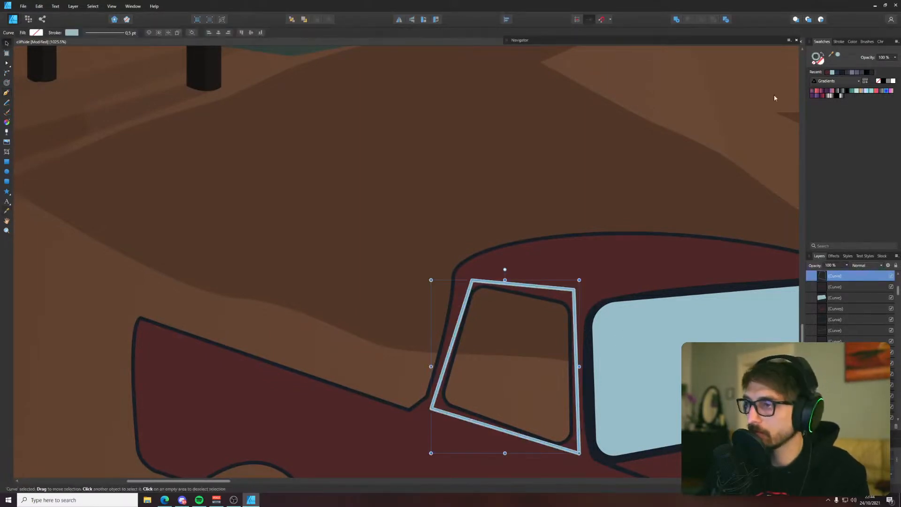
pyautogui.hotkey('ctrl', 'z')
pyautogui.click(822, 54)
pyautogui.click(837, 55)
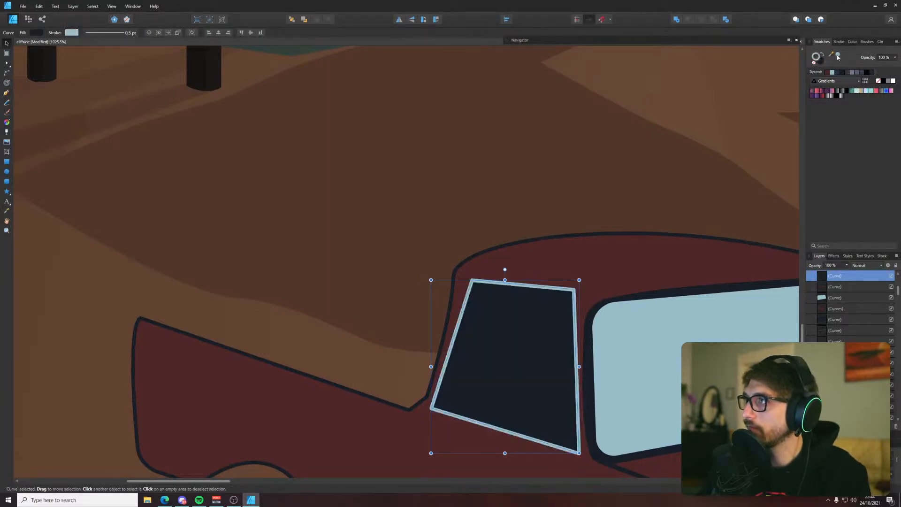
pyautogui.click(821, 55)
pyautogui.click(813, 63)
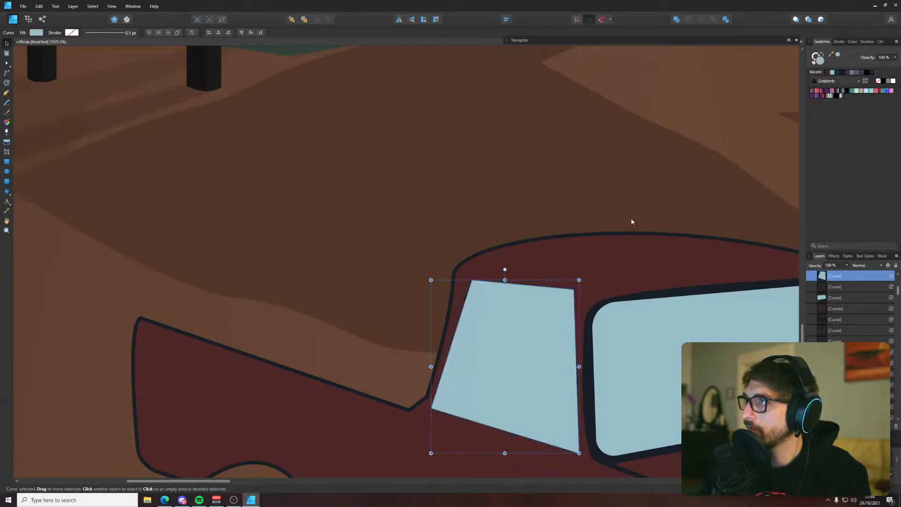
# Cut and paste the side window glass, send it behind the truck's body so it shows through the opening, and deselect it
pyautogui.press('i')
pyautogui.press('v')
pyautogui.hotkey('ctrl', 'x')
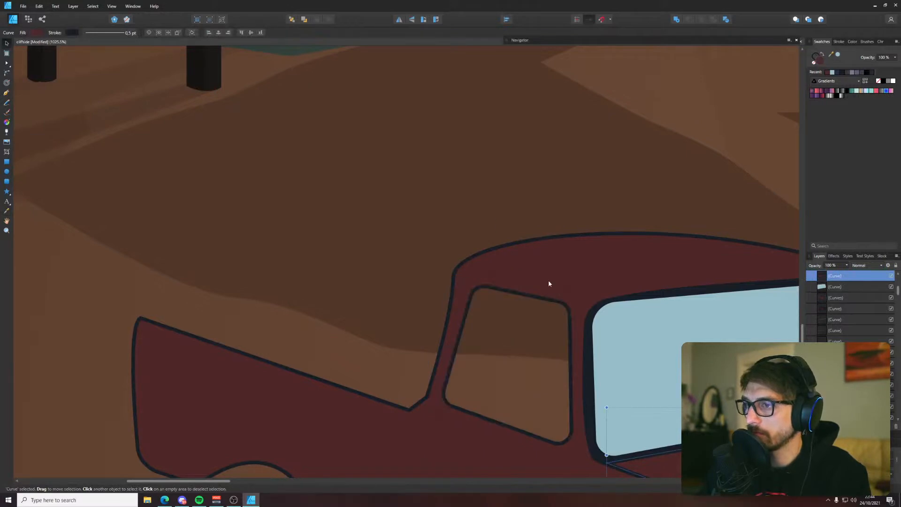
pyautogui.click(549, 284)
pyautogui.hotkey('ctrl', 'v')
pyautogui.hotkey('ctrl', '[')
pyautogui.scroll(-5, 547, 280)
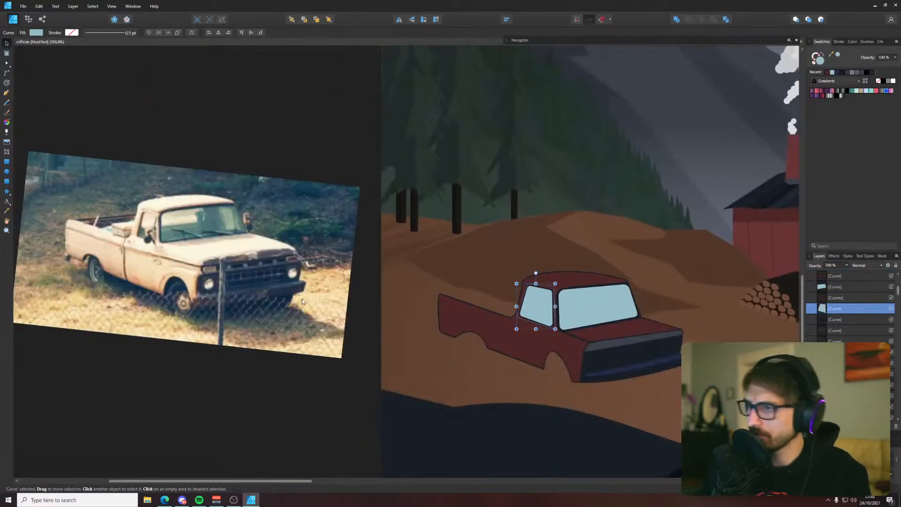
pyautogui.click(345, 380)
# Draw a closed six-cornered shape with the Pen tool for the truck bed's inner walls, from the rear corner to behind the cab
pyautogui.moveTo(502, 257); pyautogui.dragTo(479, 255)
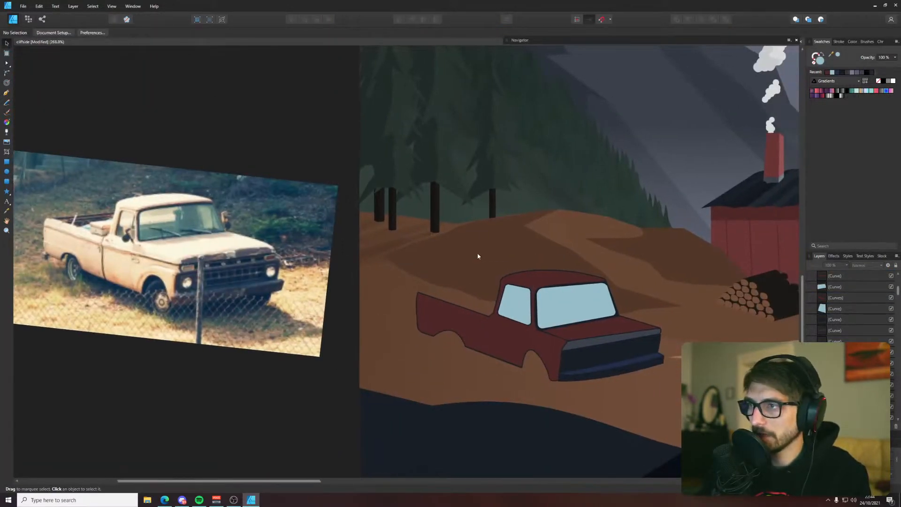
pyautogui.press('p')
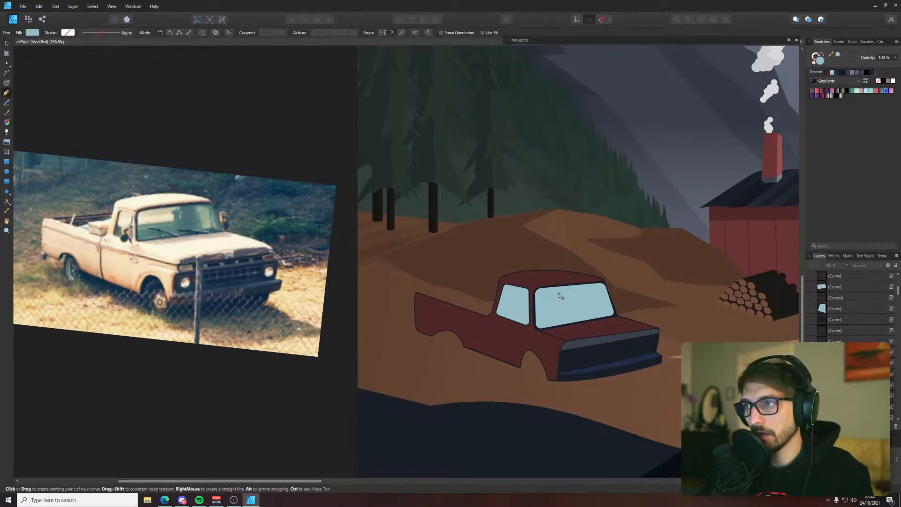
pyautogui.scroll(5, 384, 275)
pyautogui.click(434, 300)
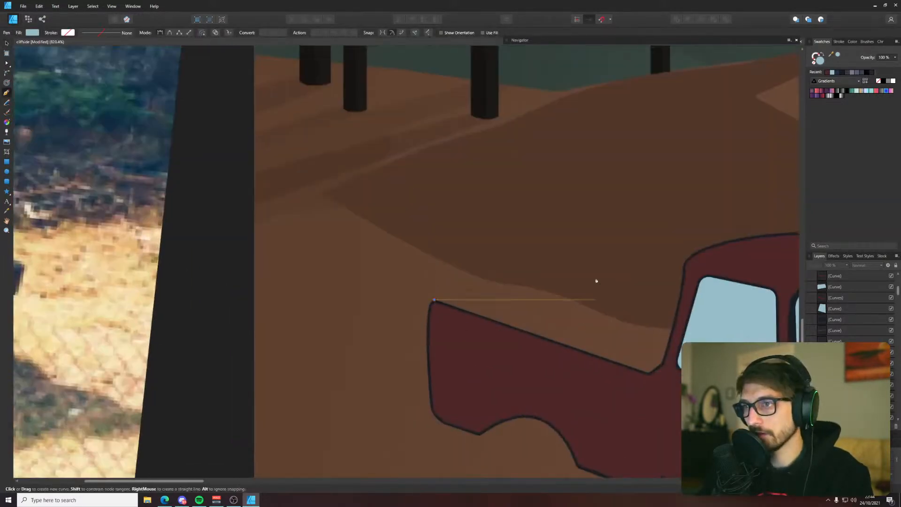
pyautogui.press('Escape')
pyautogui.scroll(-5, 330, 258)
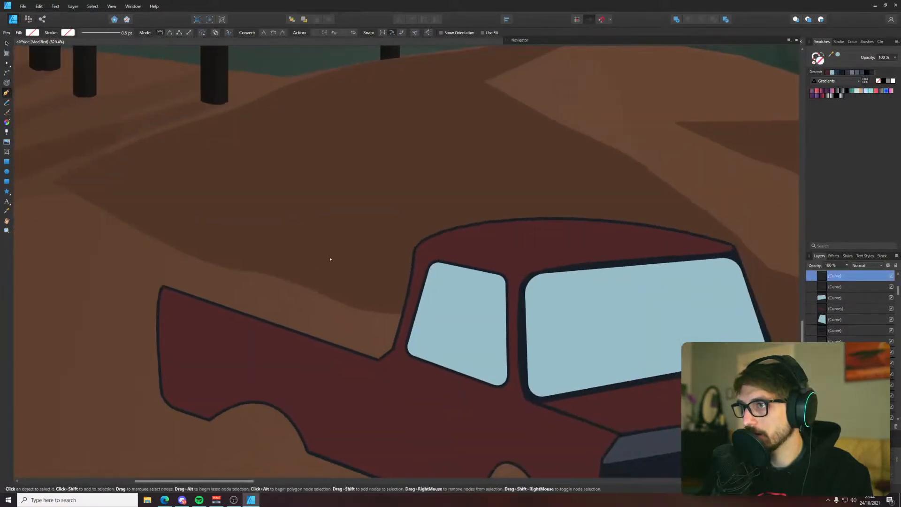
pyautogui.moveTo(354, 267); pyautogui.dragTo(533, 302)
pyautogui.press('a')
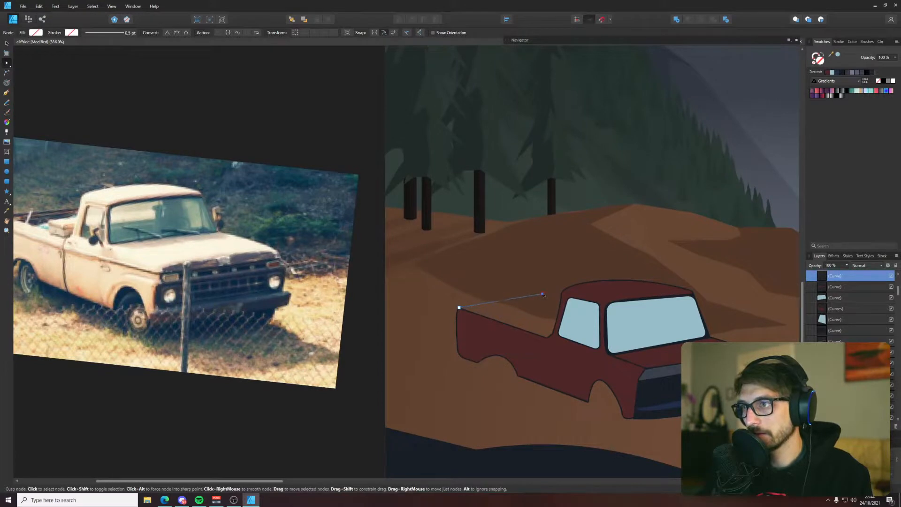
pyautogui.press('p')
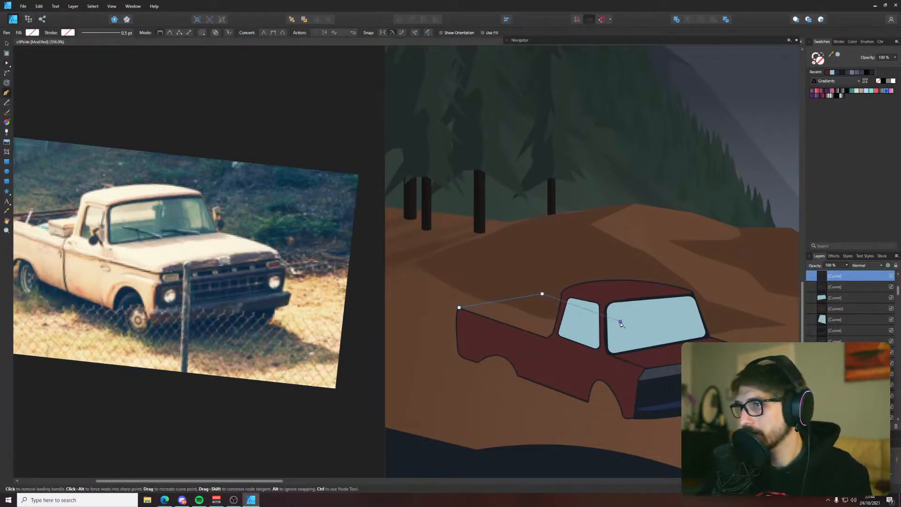
pyautogui.press('v')
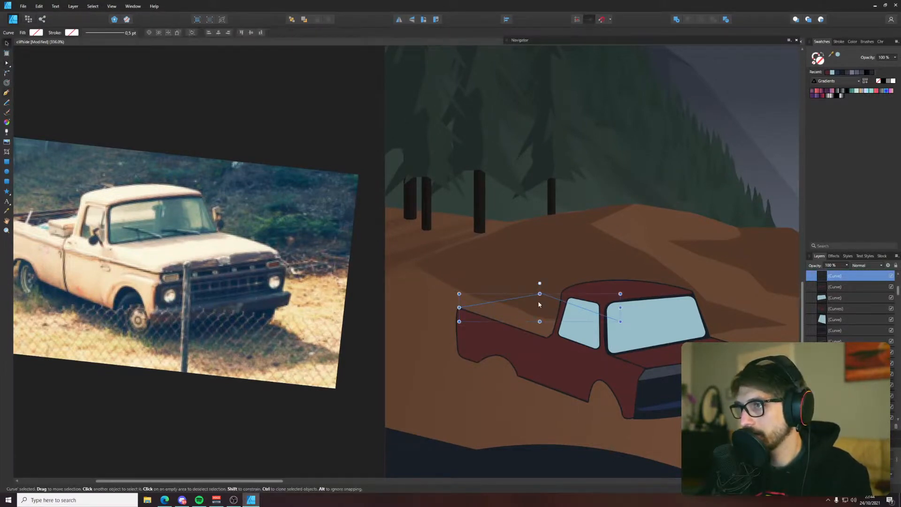
pyautogui.press('p')
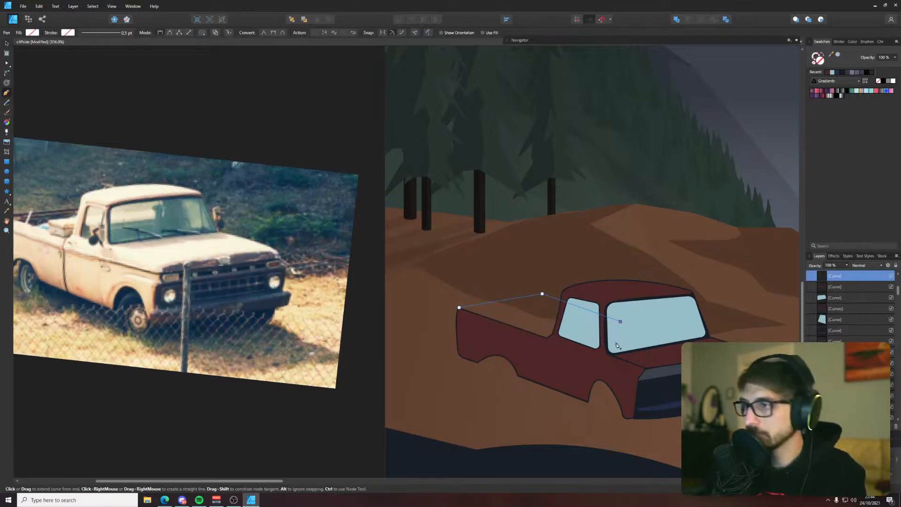
pyautogui.click(620, 343)
pyautogui.click(544, 317)
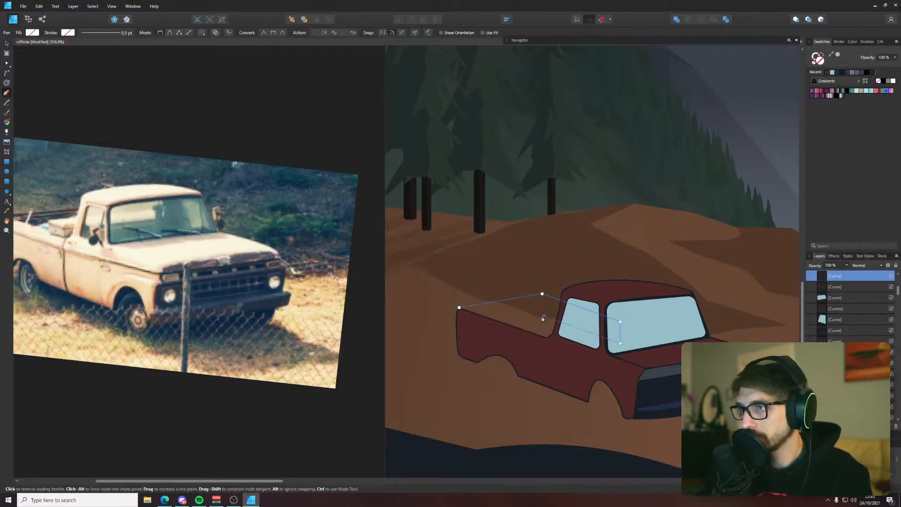
pyautogui.click(464, 325)
# Adjust the bed wall shape's far and lower corner nodes so its vertical edges line up in perspective
pyautogui.press('a')
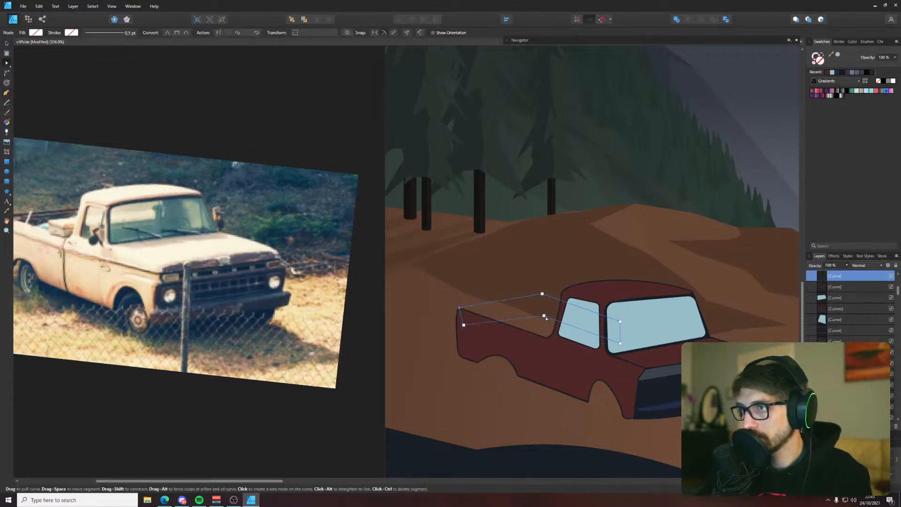
pyautogui.moveTo(543, 317); pyautogui.dragTo(538, 318)
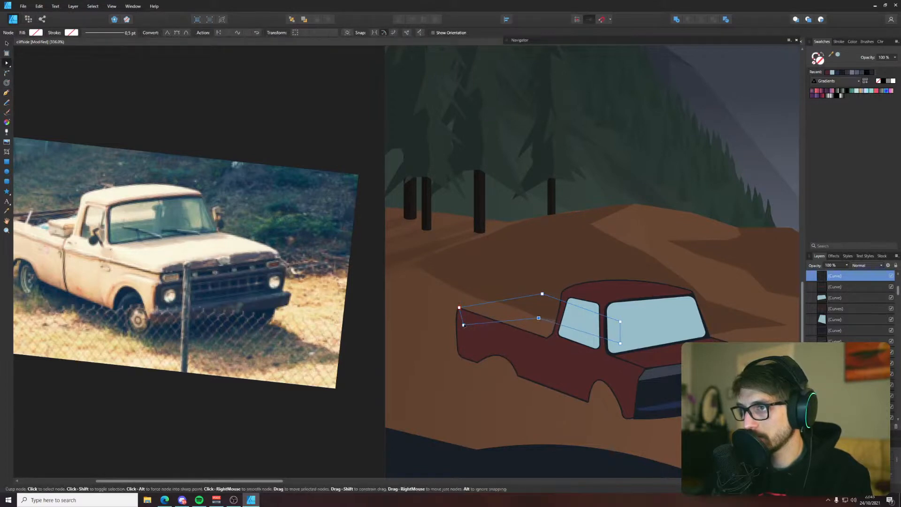
pyautogui.moveTo(463, 325); pyautogui.dragTo(469, 334)
pyautogui.moveTo(499, 277); pyautogui.dragTo(518, 308)
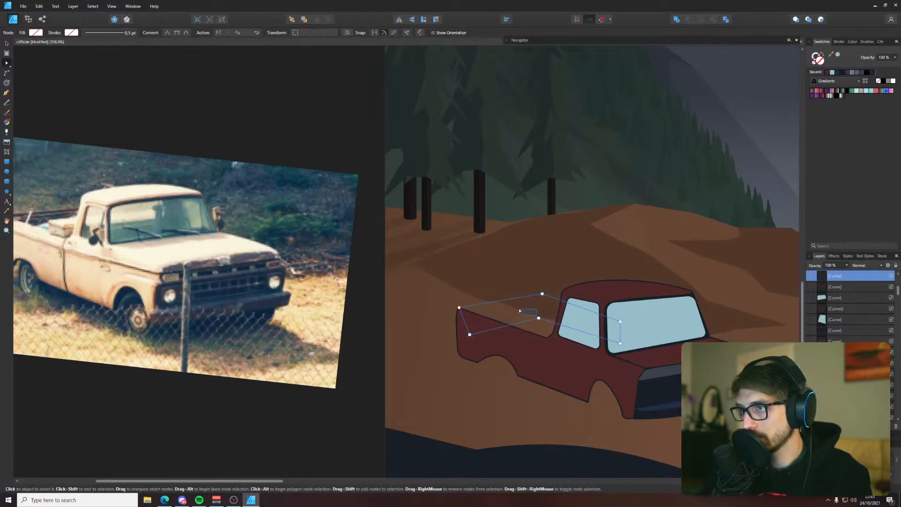
pyautogui.moveTo(530, 270); pyautogui.dragTo(534, 319)
pyautogui.moveTo(620, 343); pyautogui.dragTo(619, 351)
pyautogui.moveTo(470, 334); pyautogui.dragTo(460, 332)
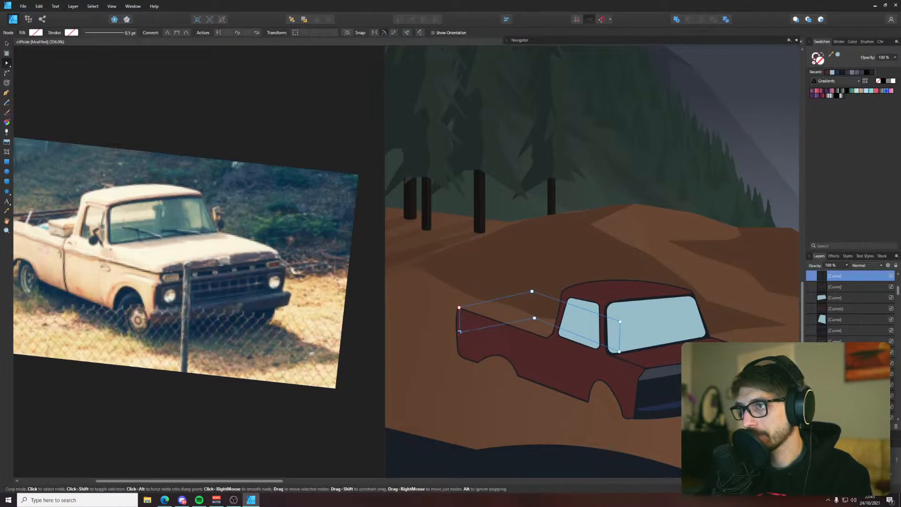
# Cut the bed wall shape and paste it directly above the truck body in the layer stack
pyautogui.scroll(-5, 460, 331)
pyautogui.scroll(5, 485, 331)
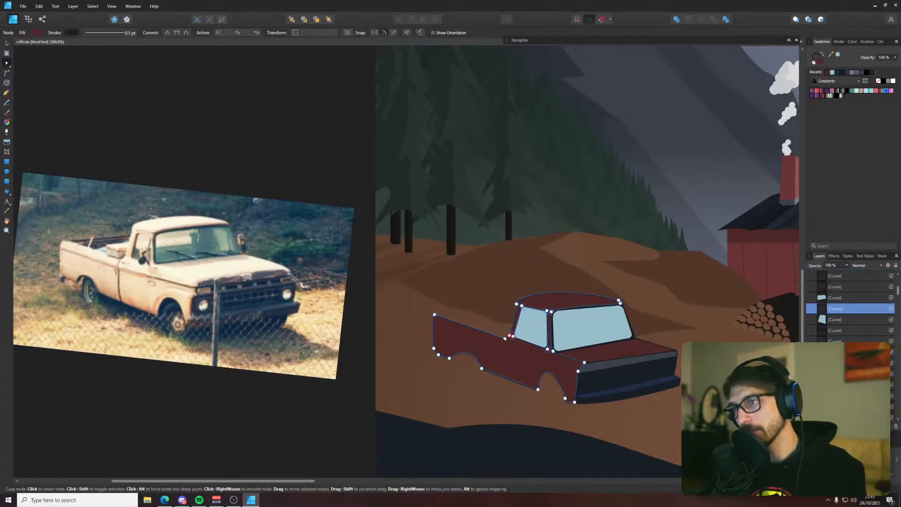
pyautogui.scroll(2, 503, 338)
pyautogui.hotkey('ctrl', 'x')
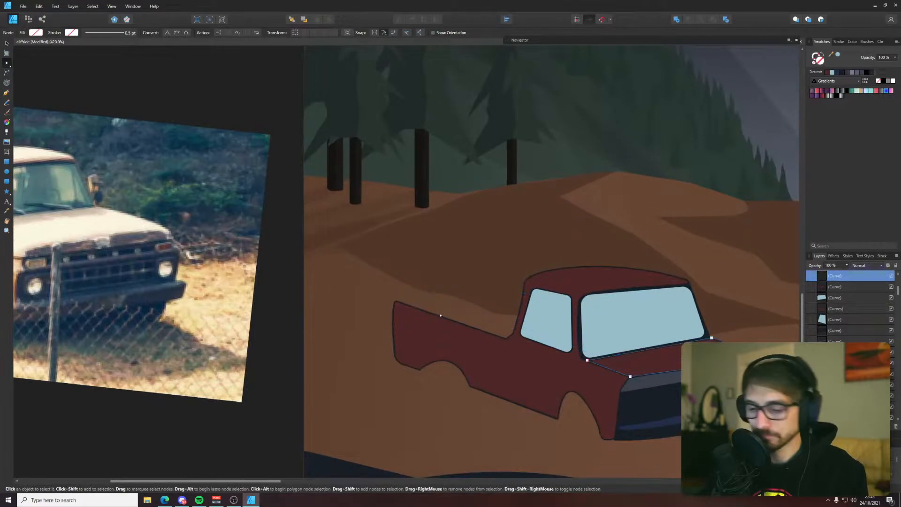
pyautogui.click(441, 320)
pyautogui.hotkey('ctrl', 'v')
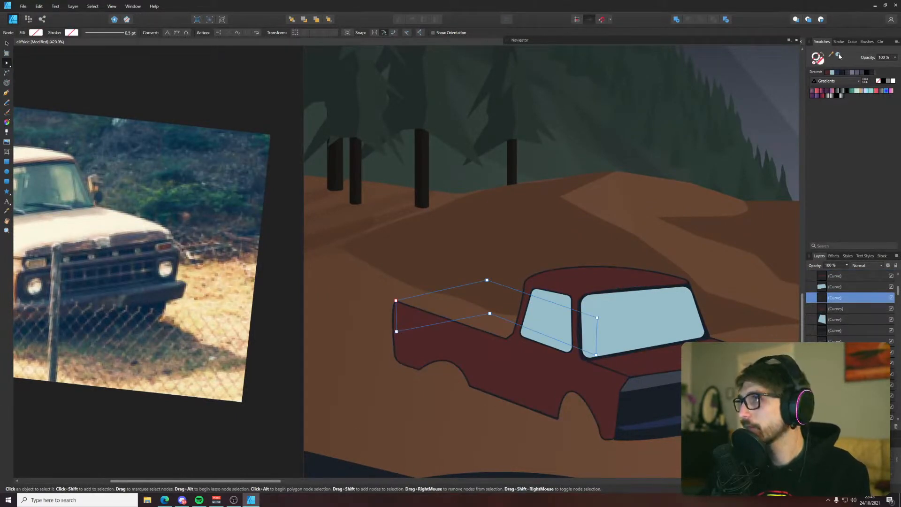
# Fill the bed wall shape with the darkest red palette swatch and give it the dark outline color sampled from the truck
pyautogui.moveTo(830, 54); pyautogui.dragTo(708, 332)
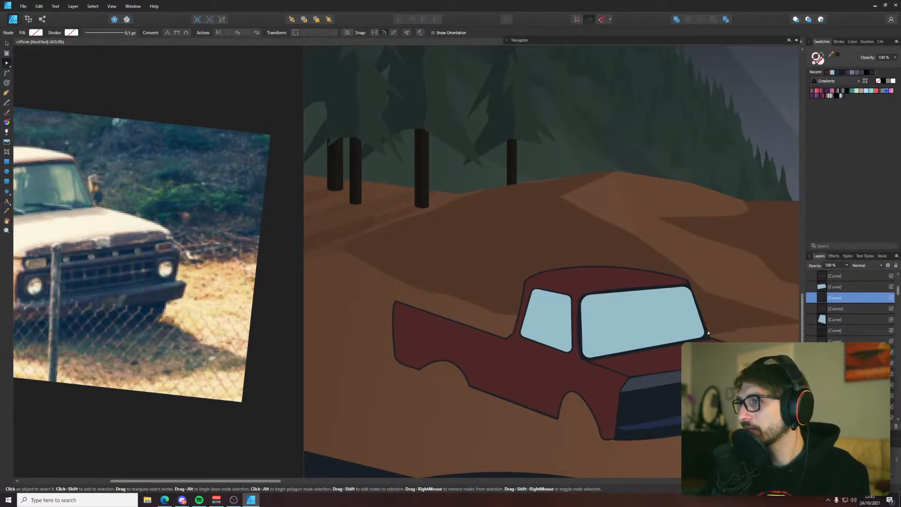
pyautogui.click(839, 56)
pyautogui.scroll(-5, 488, 234)
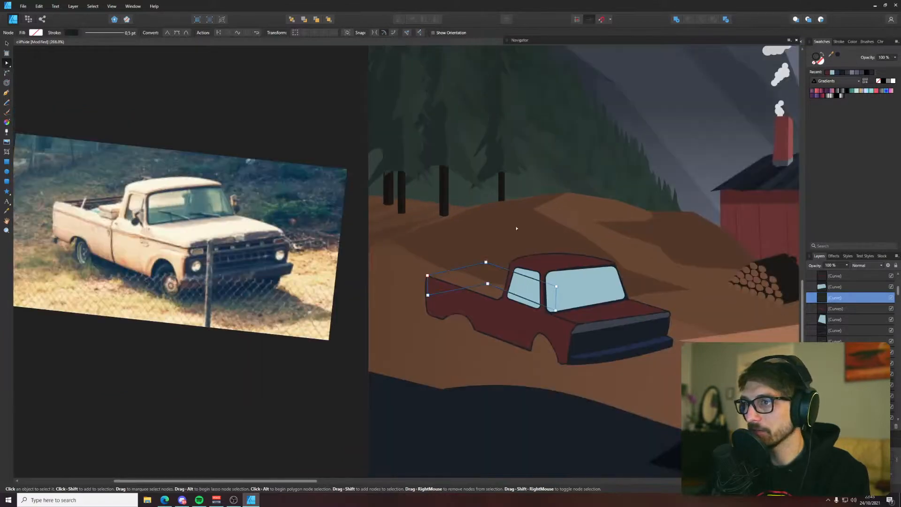
pyautogui.scroll(-4, 497, 219)
pyautogui.moveTo(497, 219); pyautogui.dragTo(432, 401)
pyautogui.moveTo(556, 219)
pyautogui.mouseDown()
pyautogui.moveTo(602, 126)
pyautogui.moveTo(559, 236)
pyautogui.mouseUp()
pyautogui.press('i')
pyautogui.click(609, 102)
pyautogui.press('v')
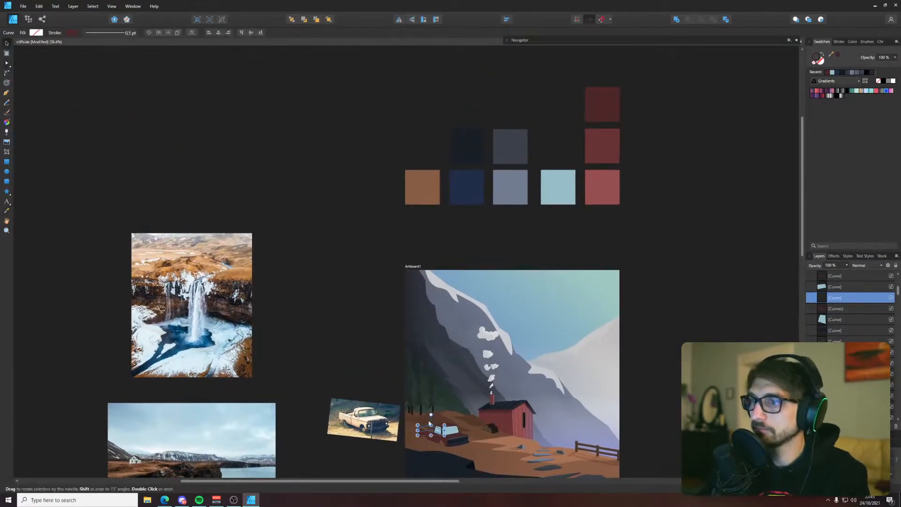
pyautogui.scroll(9, 422, 429)
pyautogui.click(830, 55)
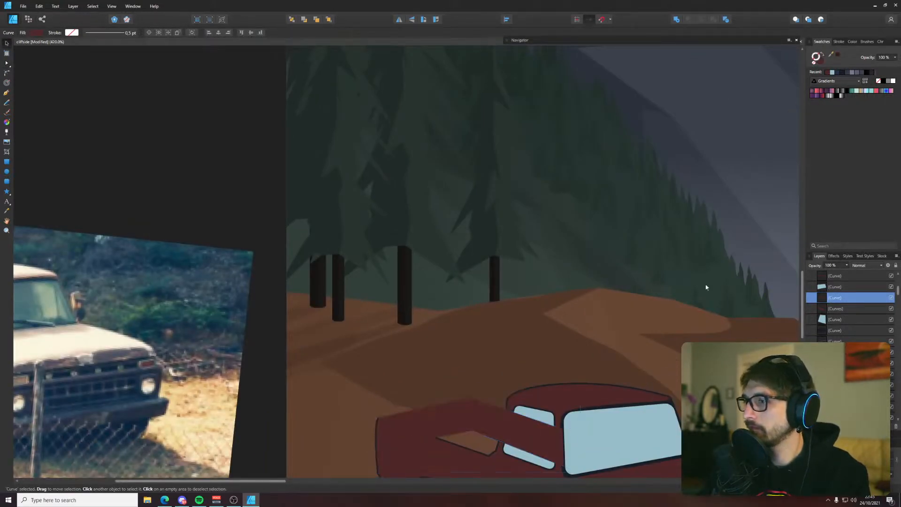
pyautogui.click(837, 56)
# Cut and paste the bed wall shape next to the truck body, send it one level behind the body, and deselect it
pyautogui.hotkey('ctrl', 'x')
pyautogui.click(427, 445)
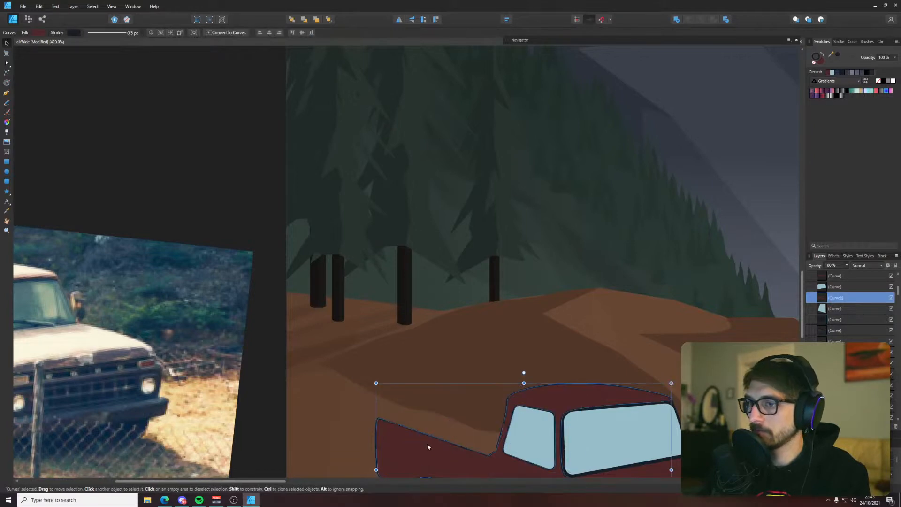
pyautogui.hotkey('ctrl', 'v')
pyautogui.hotkey('ctrl', '[')
pyautogui.scroll(-4, 427, 445)
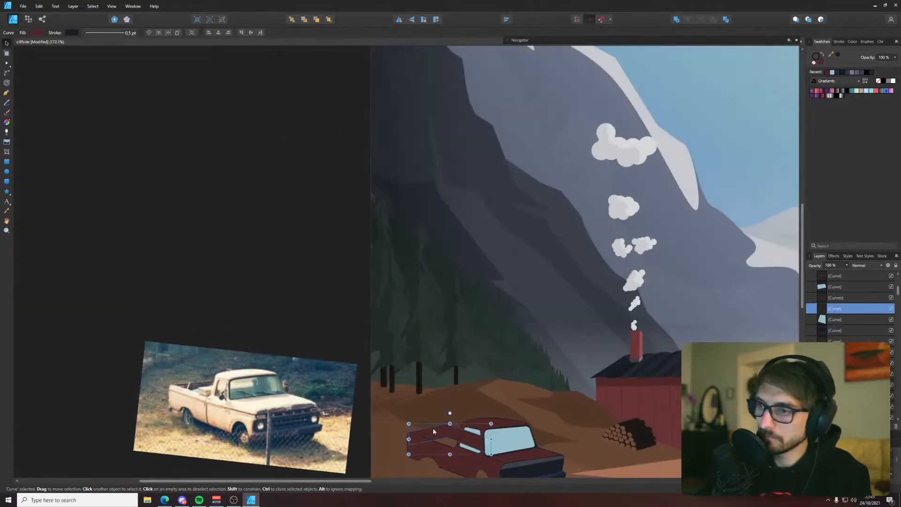
pyautogui.moveTo(376, 466); pyautogui.dragTo(393, 362)
pyautogui.hotkey('ctrl', 'd')
# Bring the side window glass one level forward so it covers the bed walls
pyautogui.scroll(5, 447, 356)
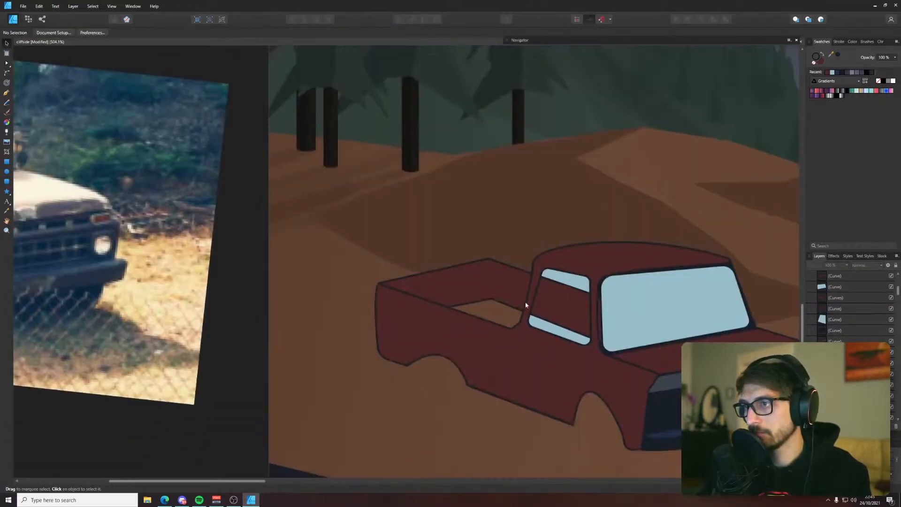
pyautogui.click(553, 276)
pyautogui.hotkey('ctrl', ']')
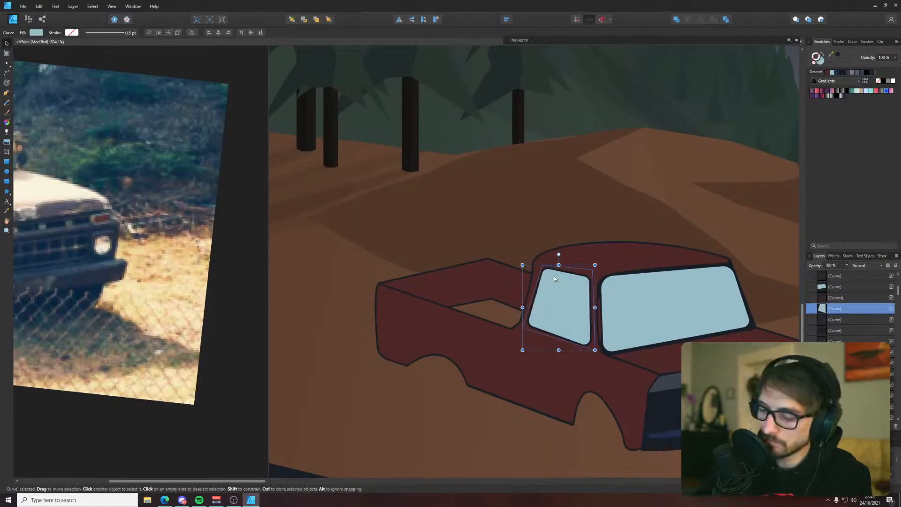
# Move the bed wall shape's inner lower corner node slightly up to sit beneath its upper corner
pyautogui.scroll(1, 485, 313)
pyautogui.press('a')
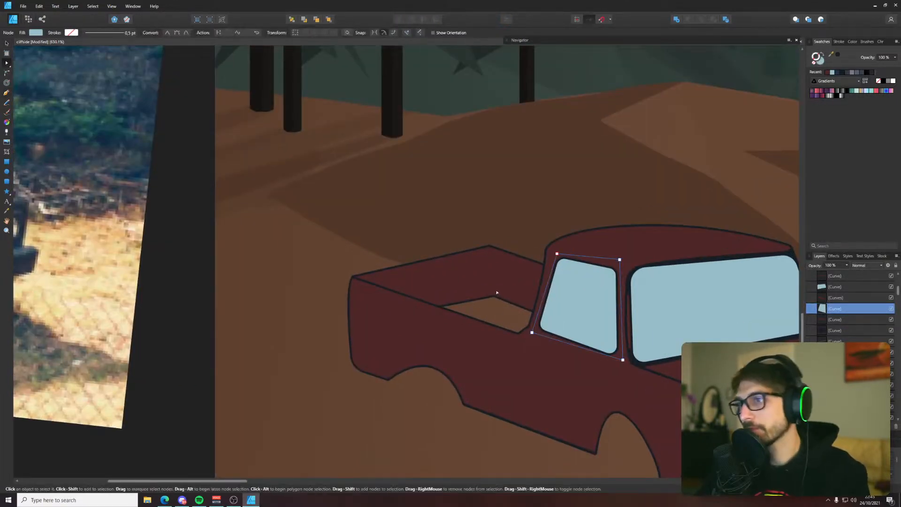
pyautogui.click(493, 298)
pyautogui.moveTo(493, 295); pyautogui.dragTo(490, 292)
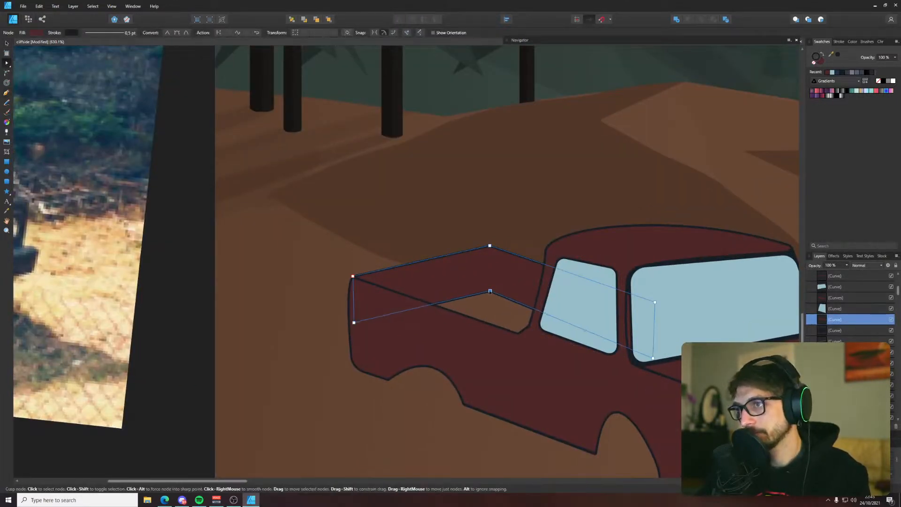
# Draw a closed four-cornered shape with the Pen tool for the bed floor, starting at the inner walls' lower corner
pyautogui.press('p')
pyautogui.hotkey('ctrl', 'd')
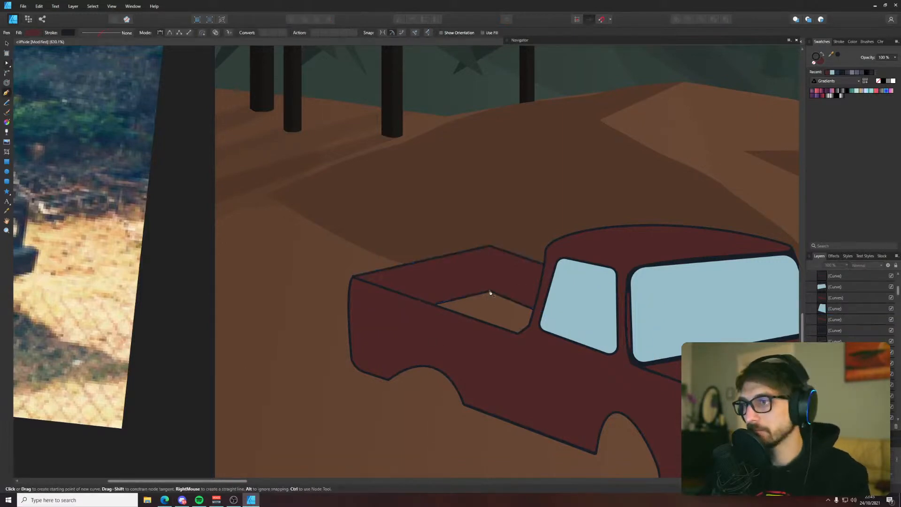
pyautogui.click(489, 291)
pyautogui.moveTo(585, 329); pyautogui.dragTo(497, 365)
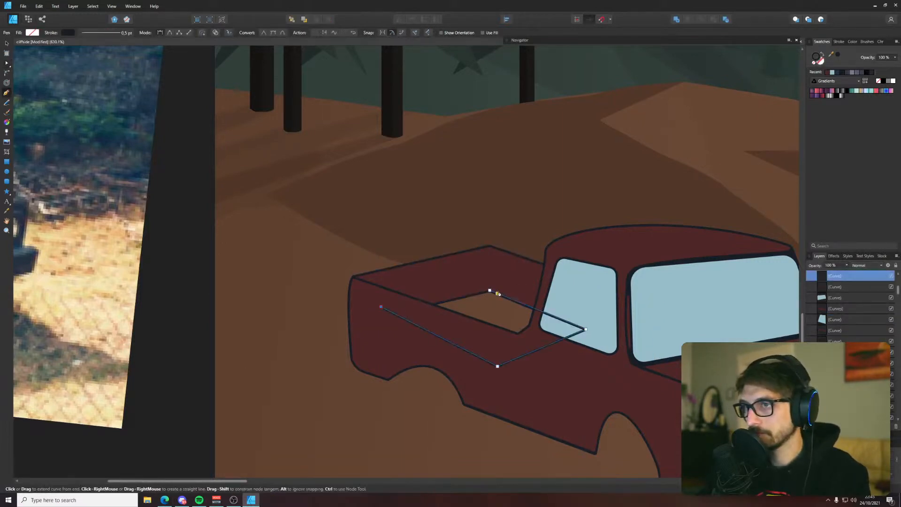
pyautogui.click(490, 291)
# Cut and paste the bed floor shape behind the truck body and swap its dark outline color to the fill
pyautogui.press('i')
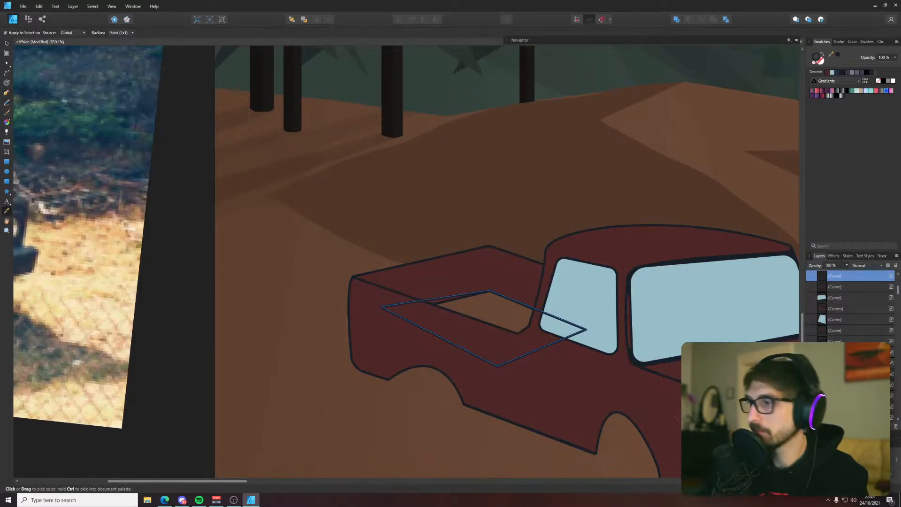
pyautogui.press('v')
pyautogui.hotkey('ctrl', 'x')
pyautogui.click(479, 296)
pyautogui.hotkey('ctrl', 'v')
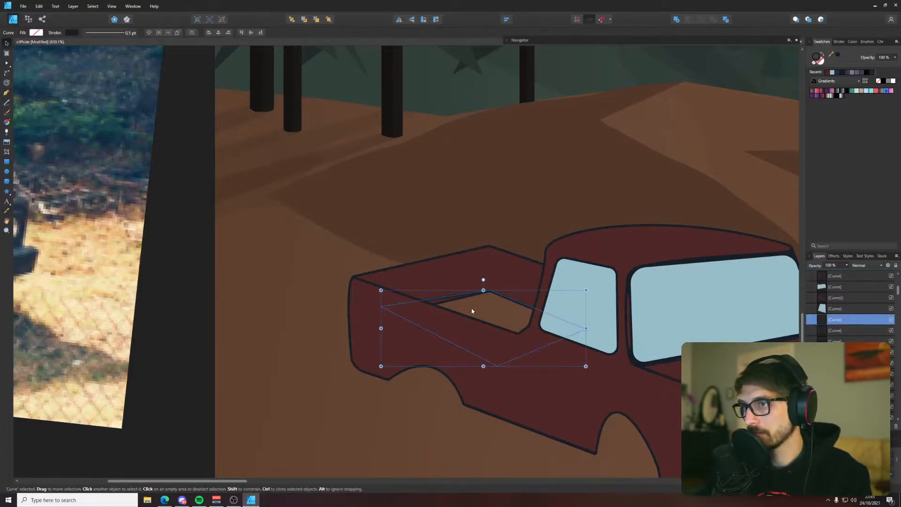
pyautogui.click(822, 56)
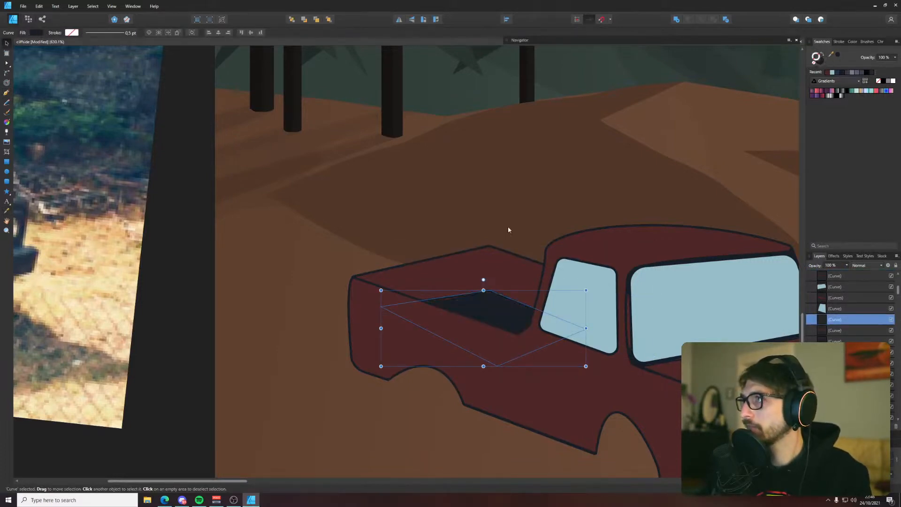
# Cut the bed floor, paste it again directly above the inner bed walls, and clear the selection
pyautogui.press('i')
pyautogui.press('v')
pyautogui.hotkey('ctrl', 'x')
pyautogui.click(465, 276)
pyautogui.hotkey('ctrl', 'v')
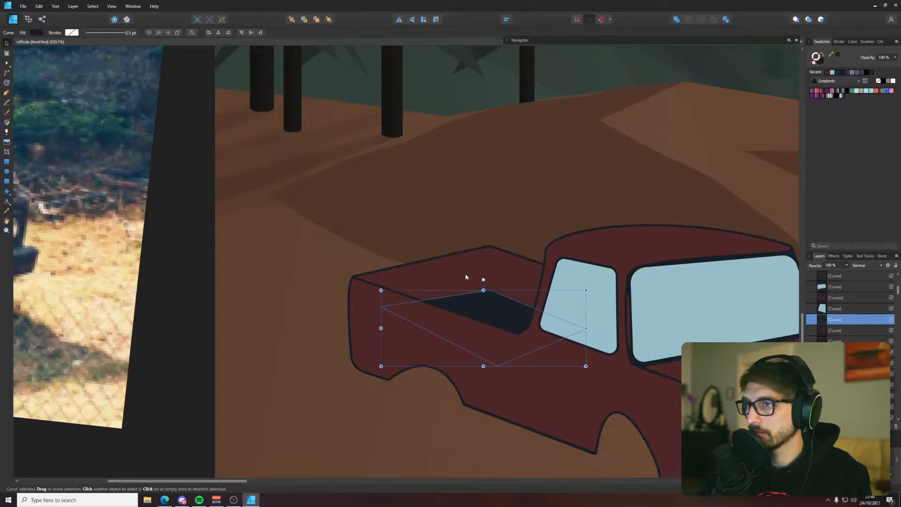
pyautogui.click(257, 290)
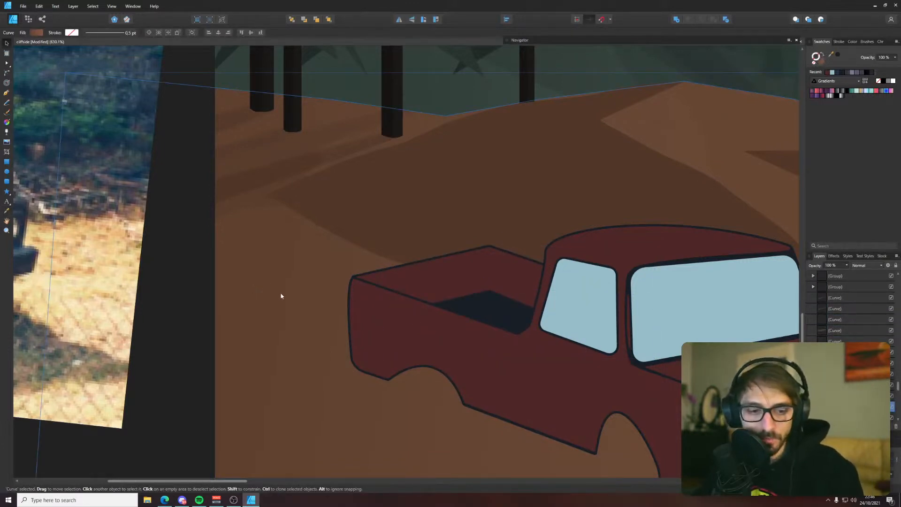
pyautogui.scroll(1, 285, 289)
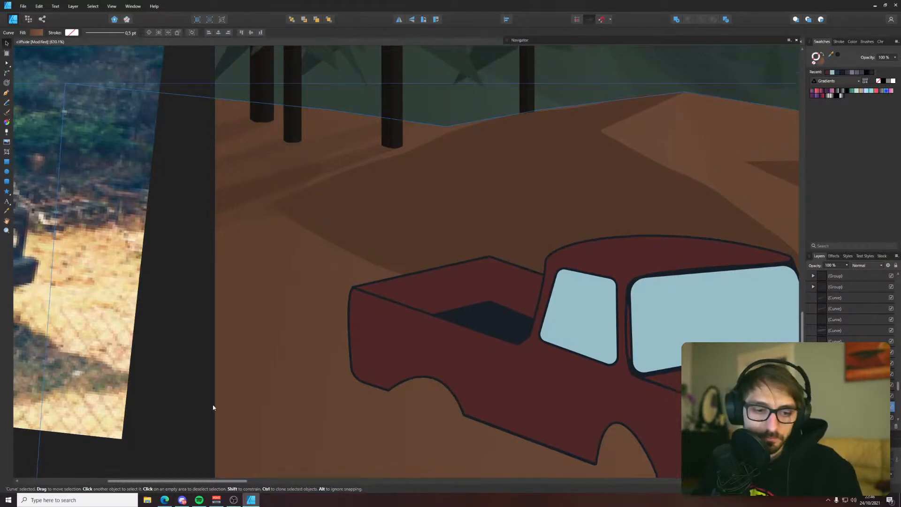
pyautogui.click(204, 419)
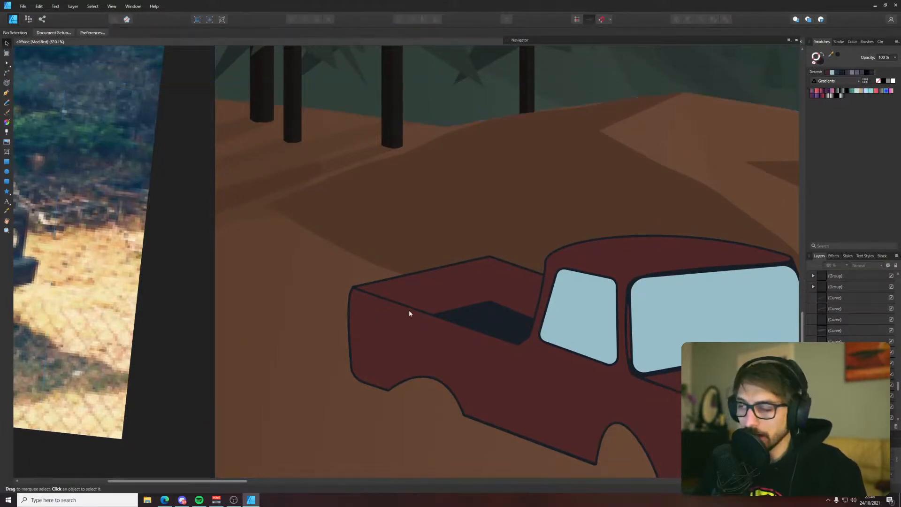
# Shift the inner bed walls' upper and lower corner nodes toward the cab, adjust the lower node behind the cab, and clear the selection
pyautogui.scroll(-8, 413, 308)
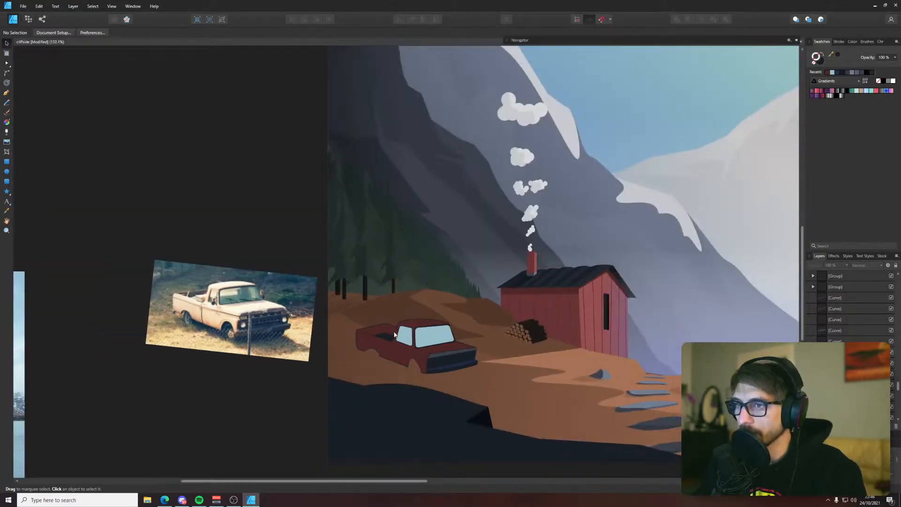
pyautogui.scroll(3, 409, 341)
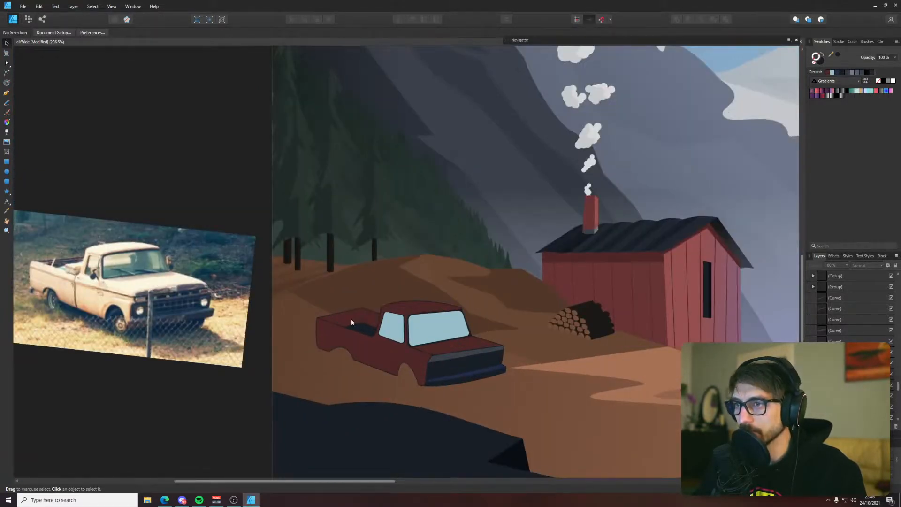
pyautogui.scroll(6, 351, 322)
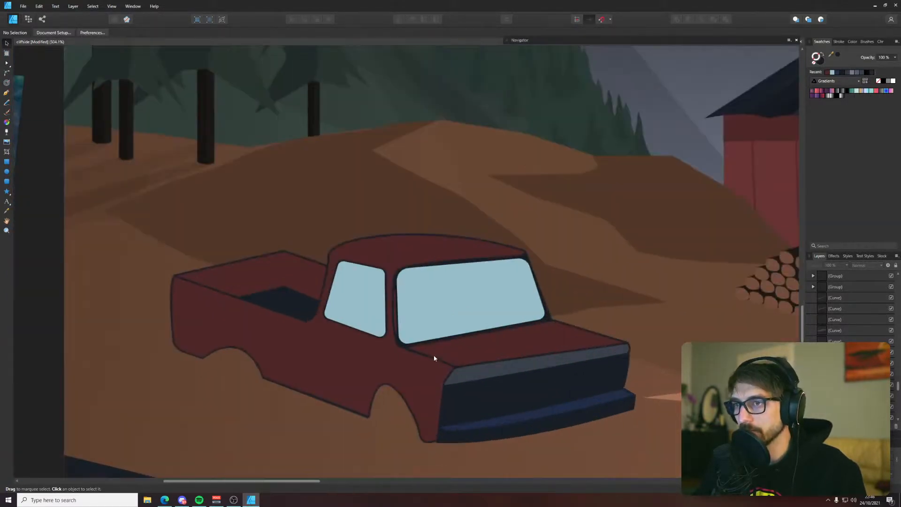
pyautogui.click(255, 272)
pyautogui.press('a')
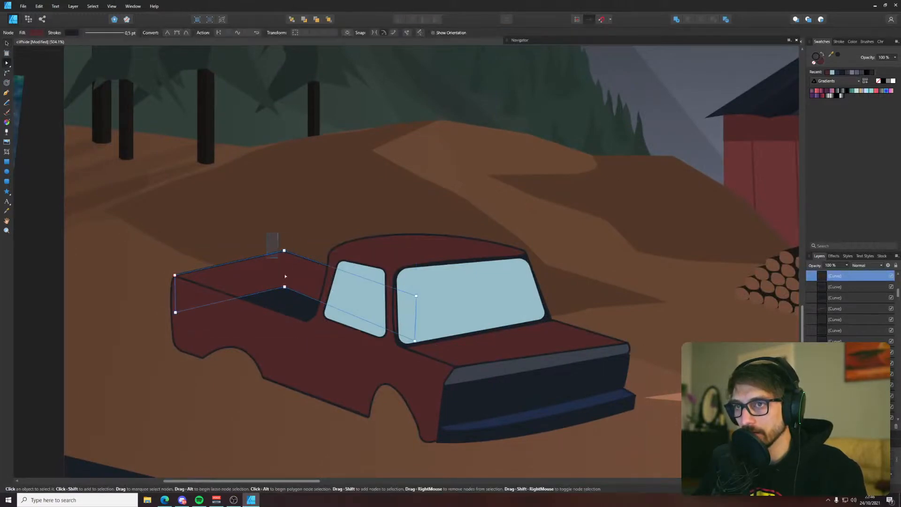
pyautogui.moveTo(295, 290); pyautogui.dragTo(296, 290)
pyautogui.moveTo(304, 294)
pyautogui.mouseDown()
pyautogui.moveTo(264, 208)
pyautogui.moveTo(304, 293)
pyautogui.mouseUp()
pyautogui.moveTo(430, 361); pyautogui.dragTo(436, 337)
pyautogui.click(303, 195)
pyautogui.scroll(-5, 297, 194)
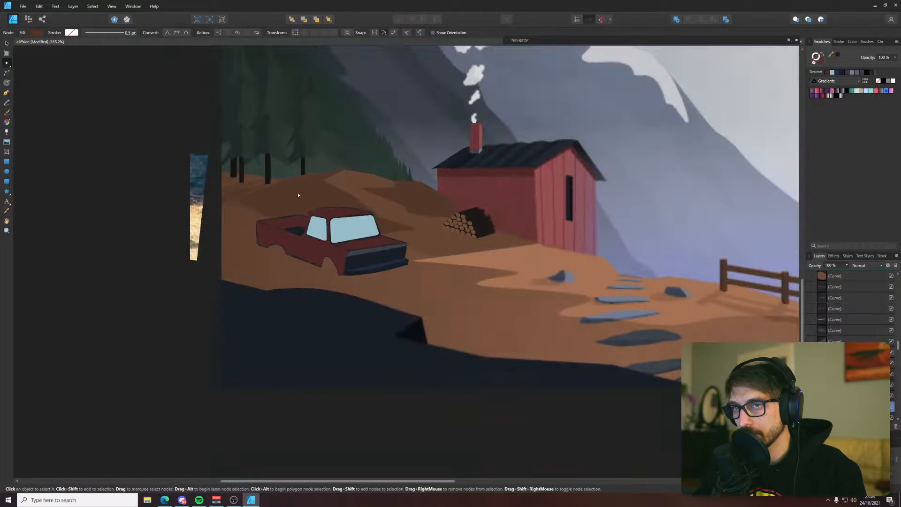
pyautogui.click(185, 311)
# Move the bed floor's nodes so its back corner lines up beneath the inner bed walls' corner
pyautogui.scroll(4, 280, 228)
pyautogui.click(347, 231)
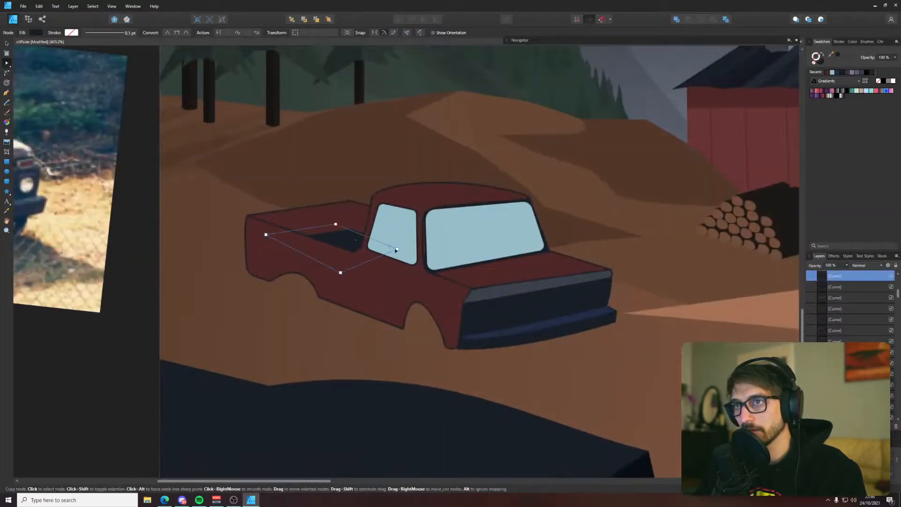
pyautogui.click(71, 357)
# Cut the dark windshield frame shape, paste it above the windshield, and send it back behind the glass to cover the gap beside the pillar
pyautogui.scroll(4, 427, 243)
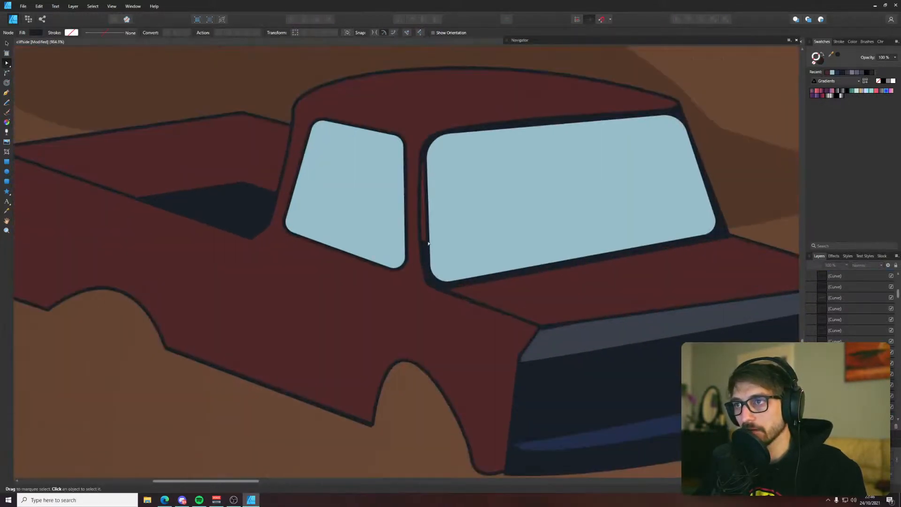
pyautogui.click(427, 237)
pyautogui.click(424, 238)
pyautogui.click(426, 252)
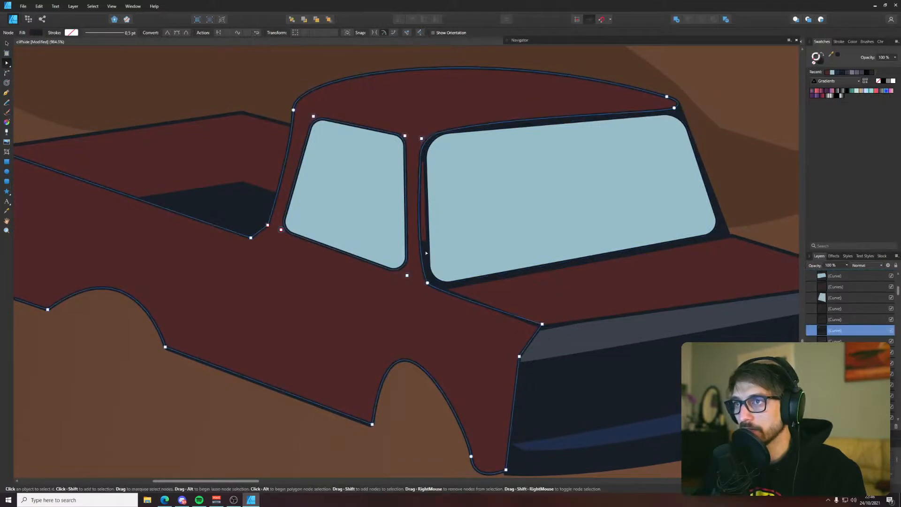
pyautogui.click(425, 238)
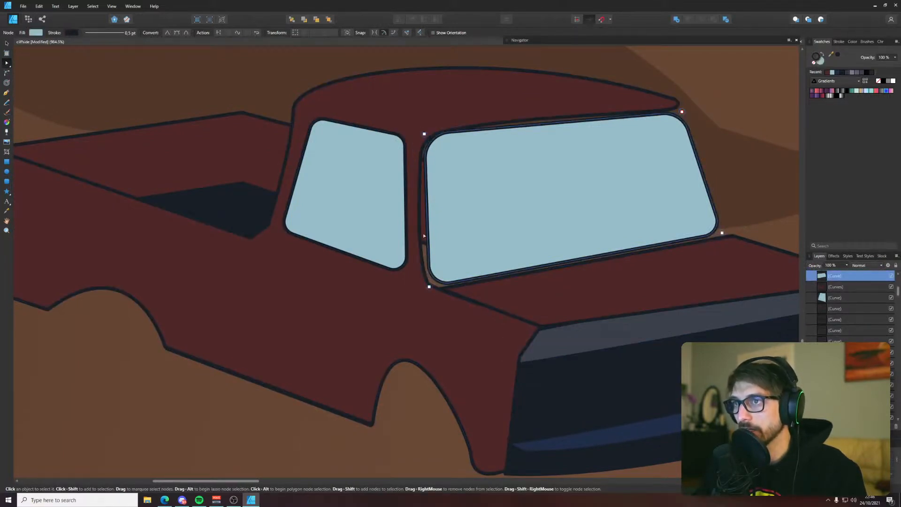
pyautogui.hotkey('ctrl', 'v')
pyautogui.hotkey('ctrl', '[')
pyautogui.hotkey('ctrl', 'z')
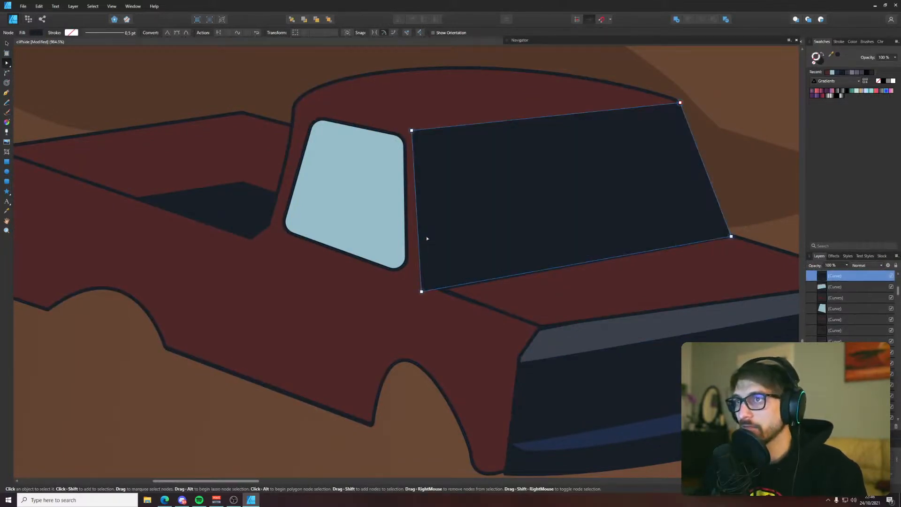
pyautogui.hotkey('ctrl', '[')
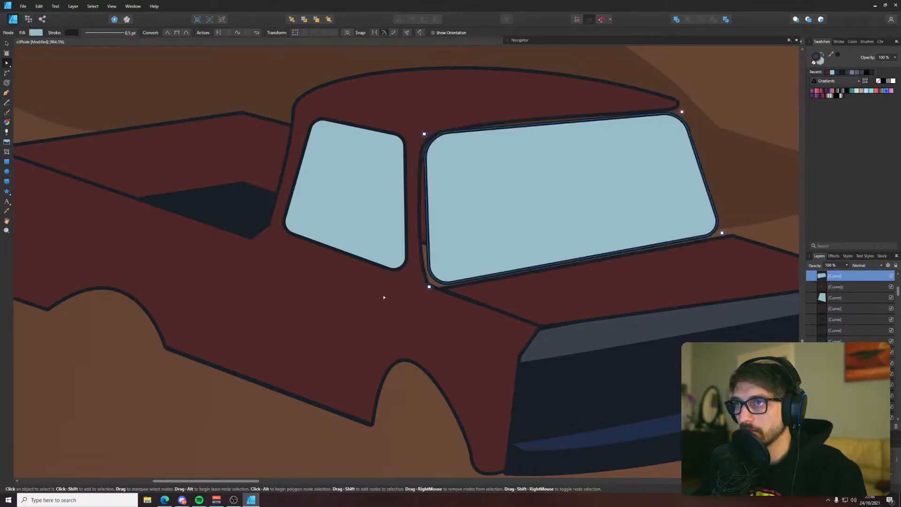
pyautogui.hotkey('ctrl', '[')
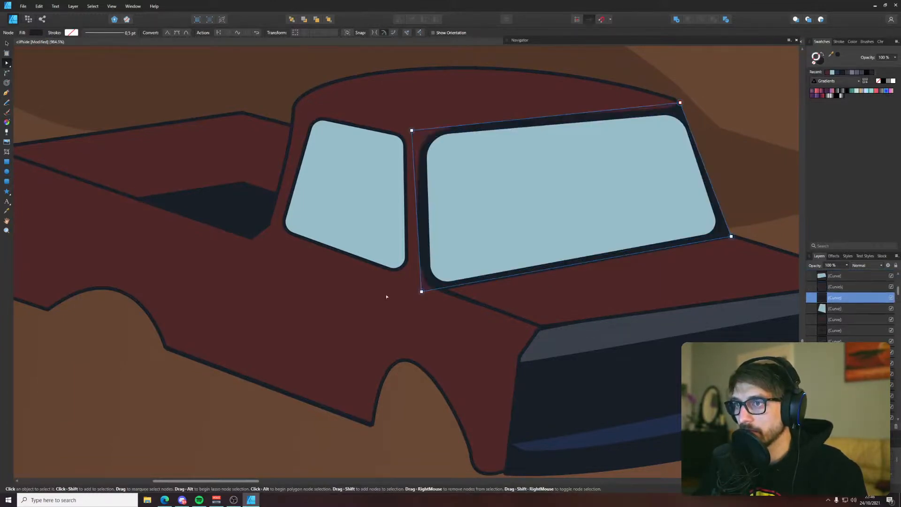
pyautogui.scroll(-4, 387, 297)
pyautogui.click(154, 320)
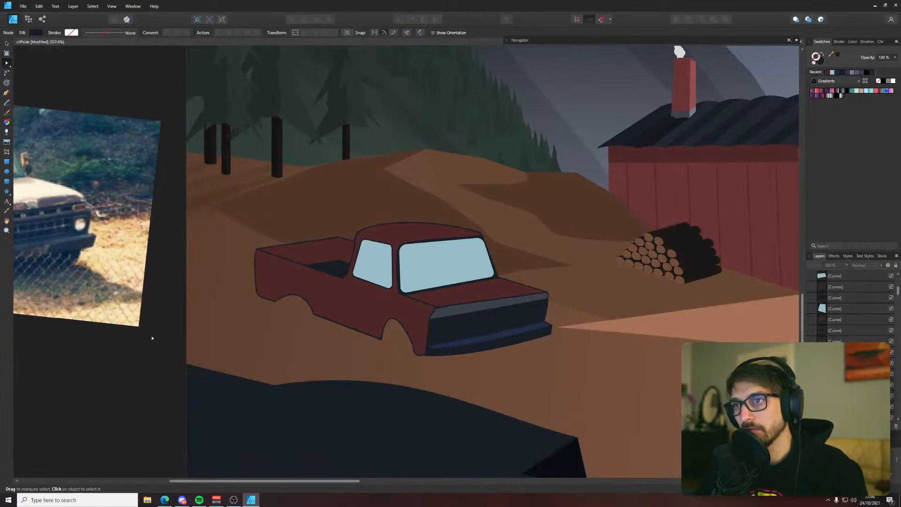
# Draw a near-vertical seam line with the Pen tool from the bed's lower front corner beside the cab to the body's lower edge
pyautogui.scroll(-3, 151, 335)
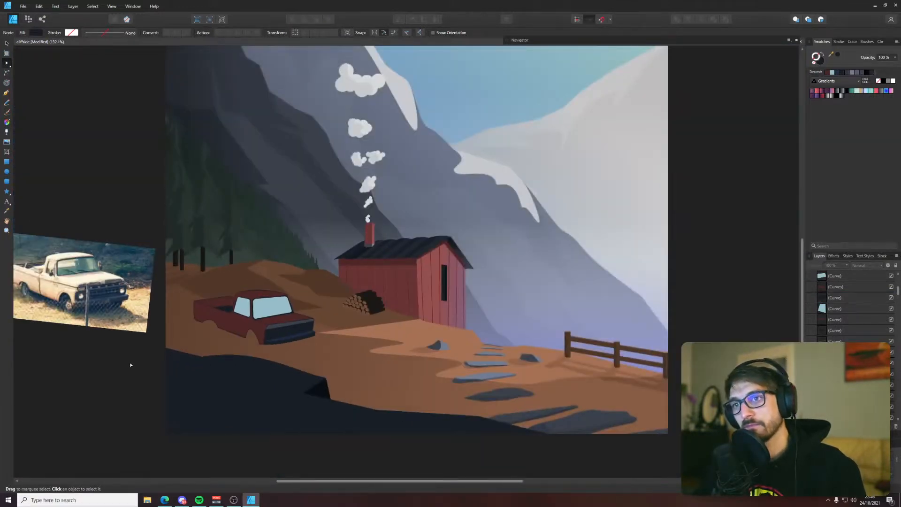
pyautogui.scroll(-2, 131, 365)
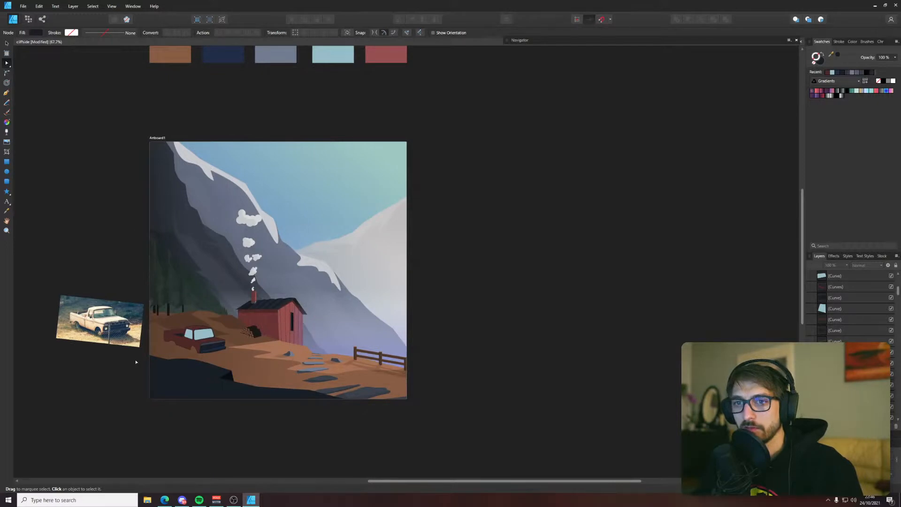
pyautogui.scroll(6, 136, 362)
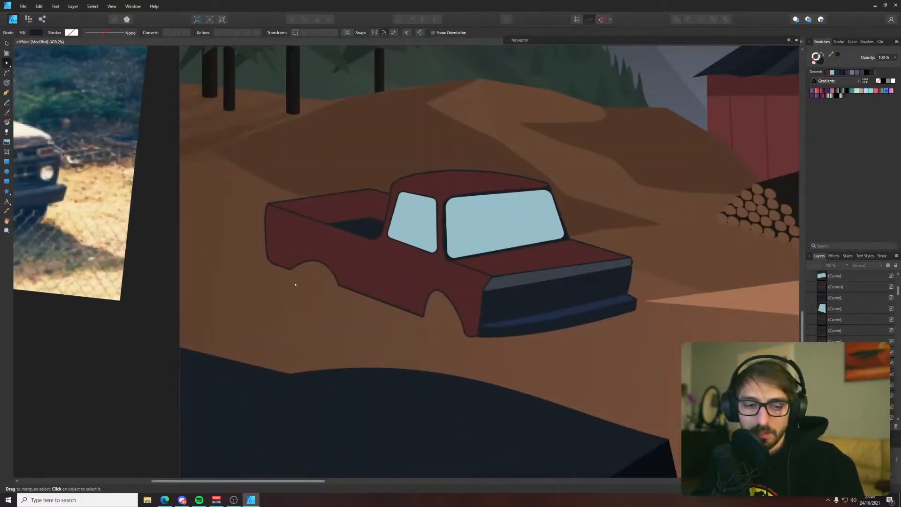
pyautogui.press('p')
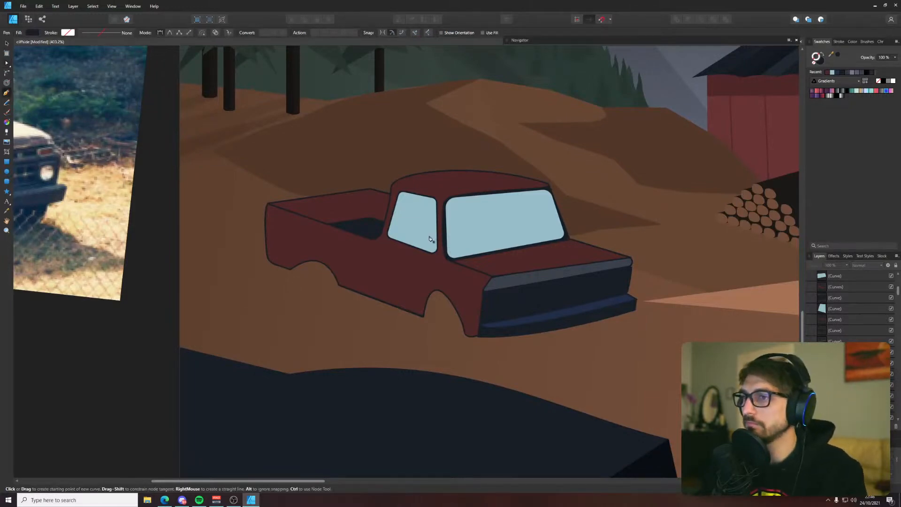
pyautogui.scroll(-4, 423, 244)
pyautogui.scroll(3, 433, 252)
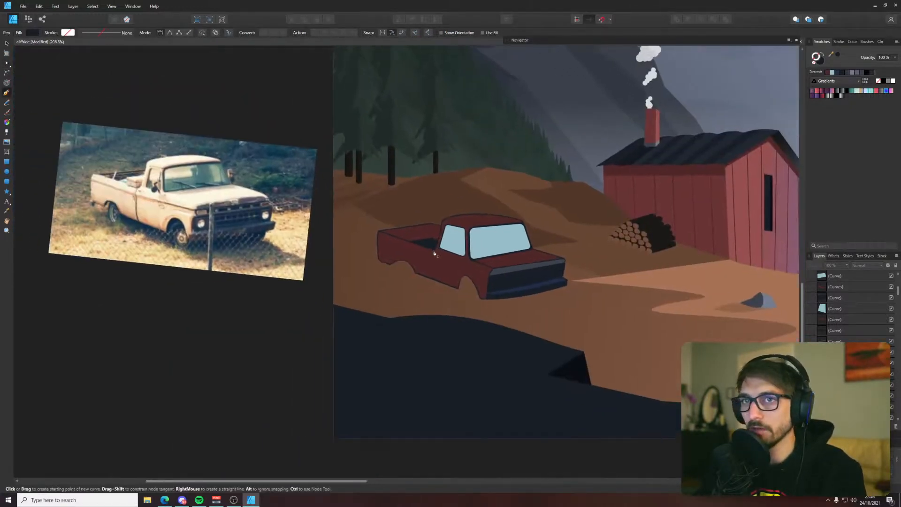
pyautogui.scroll(2, 434, 251)
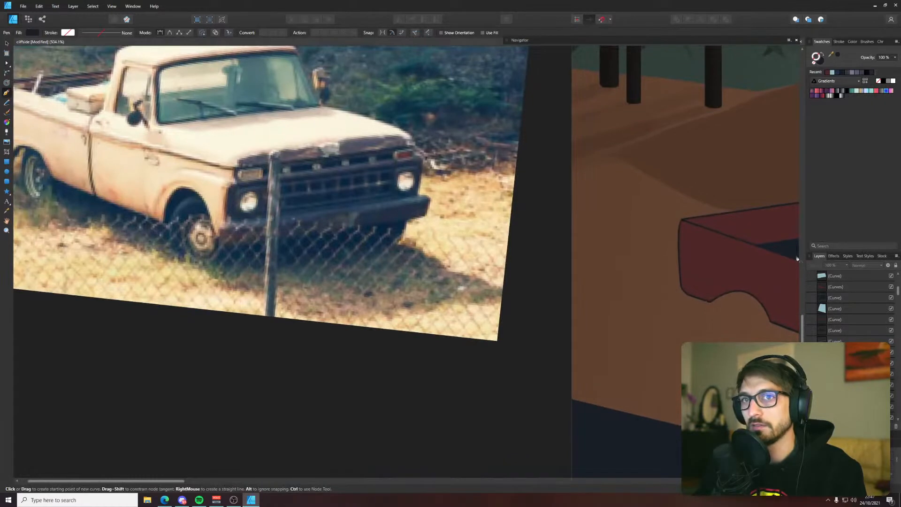
pyautogui.moveTo(794, 258); pyautogui.dragTo(478, 205)
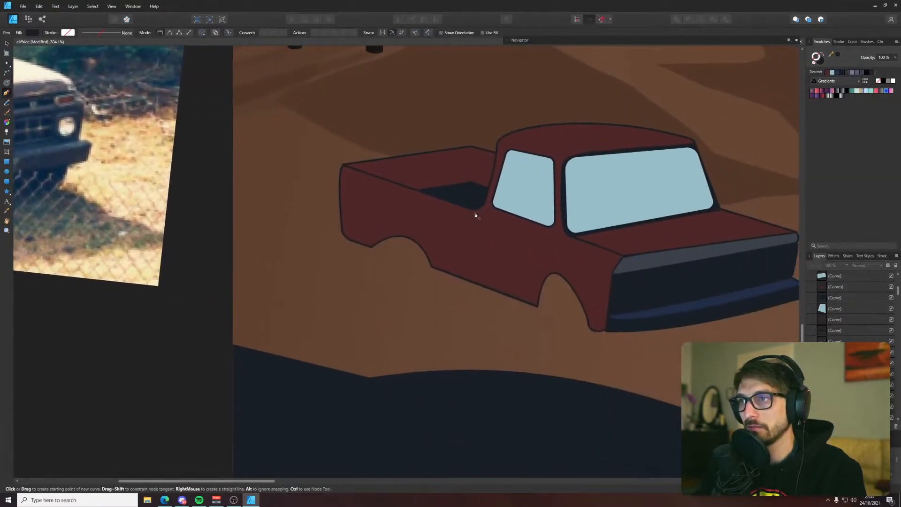
pyautogui.click(474, 212)
pyautogui.click(471, 282)
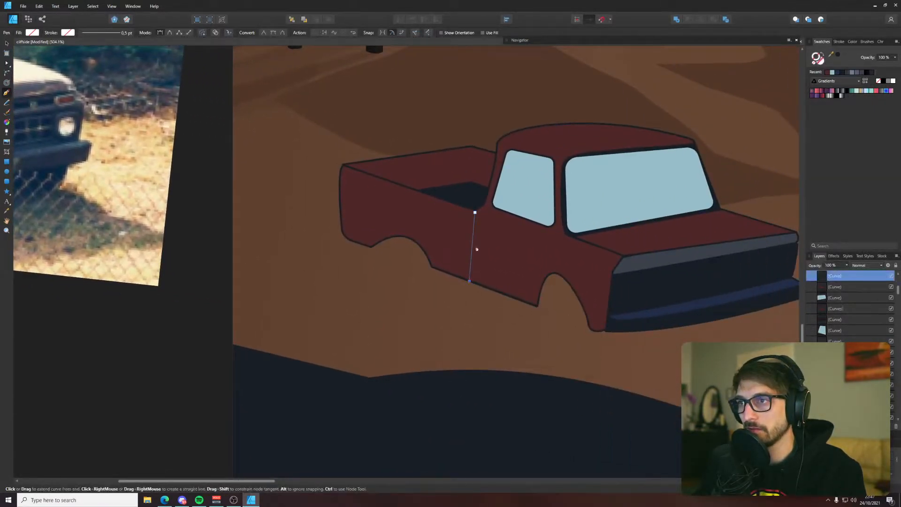
# Give the seam line the dark outline color and fit its upper end flush against the bed corner
pyautogui.press('a')
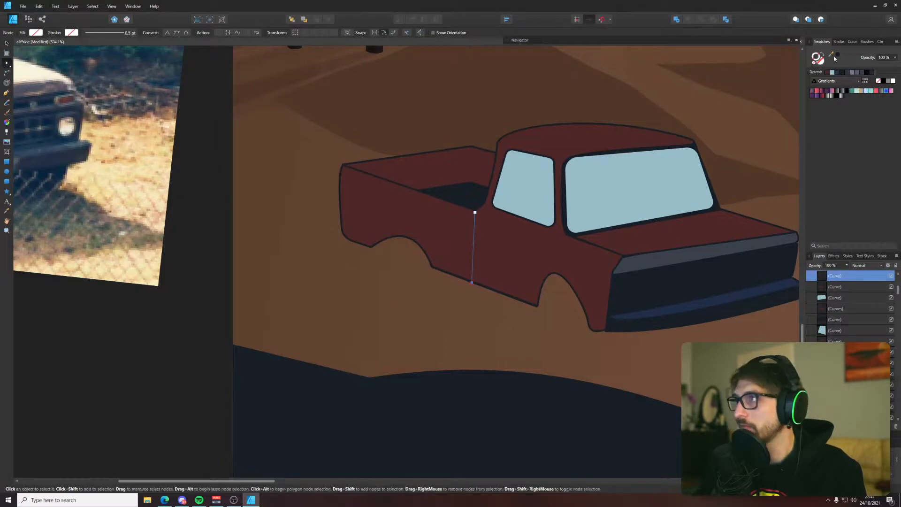
pyautogui.click(201, 397)
pyautogui.scroll(3, 471, 209)
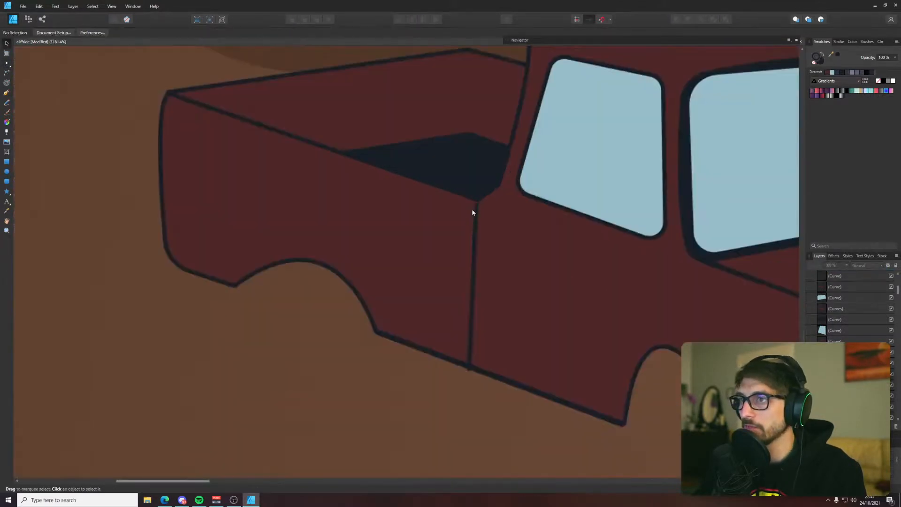
pyautogui.click(472, 210)
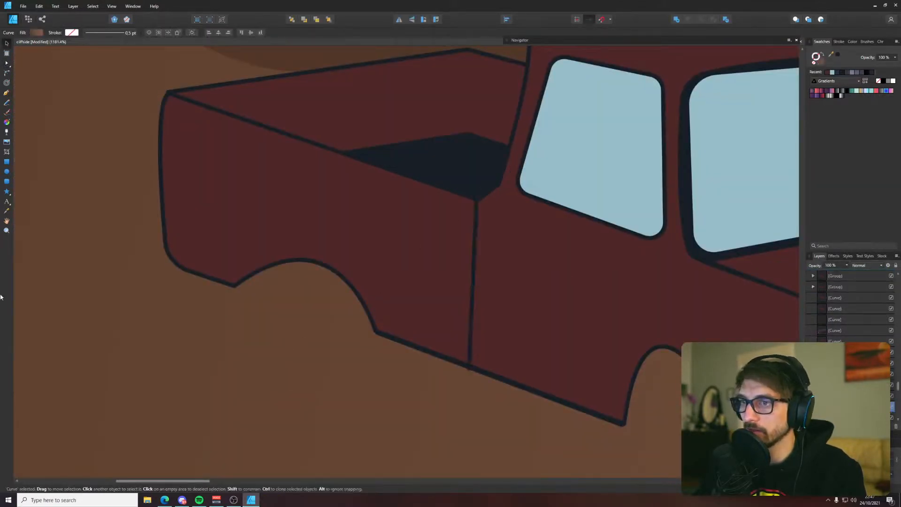
# Draw a closed rounded wheel shape with the Pen tool inside the truck's rear wheel arch, following the reference photo
pyautogui.click(7, 174)
pyautogui.scroll(-5, 107, 244)
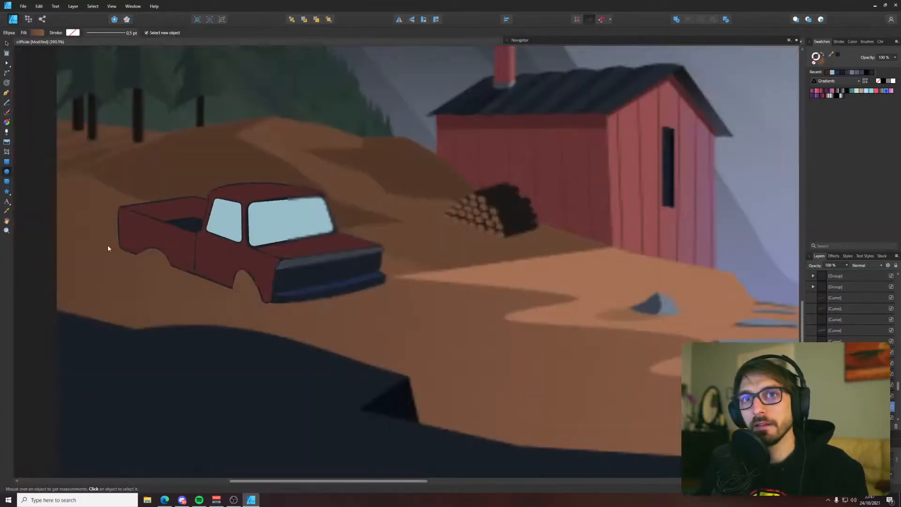
pyautogui.moveTo(107, 244)
pyautogui.mouseDown()
pyautogui.moveTo(663, 294)
pyautogui.moveTo(621, 294)
pyautogui.mouseUp()
pyautogui.scroll(3, 552, 293)
pyautogui.press('p')
pyautogui.scroll(-2, 662, 294)
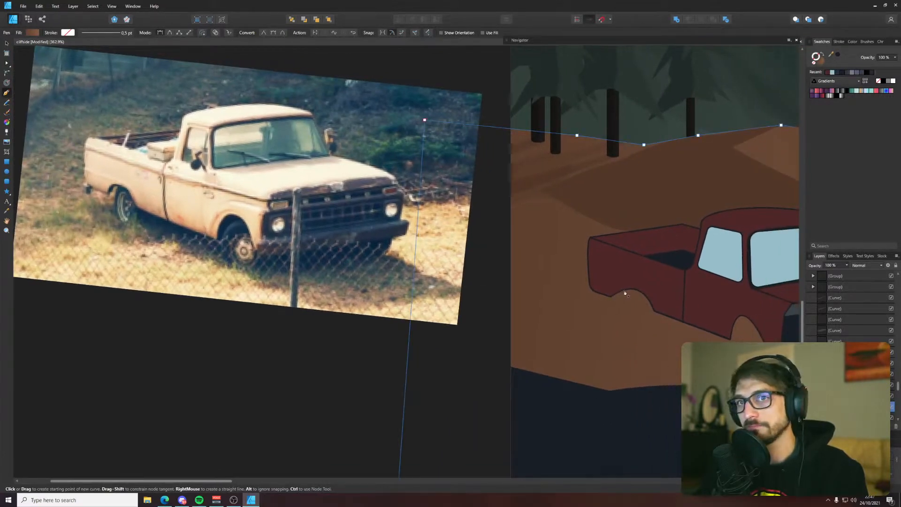
pyautogui.click(621, 292)
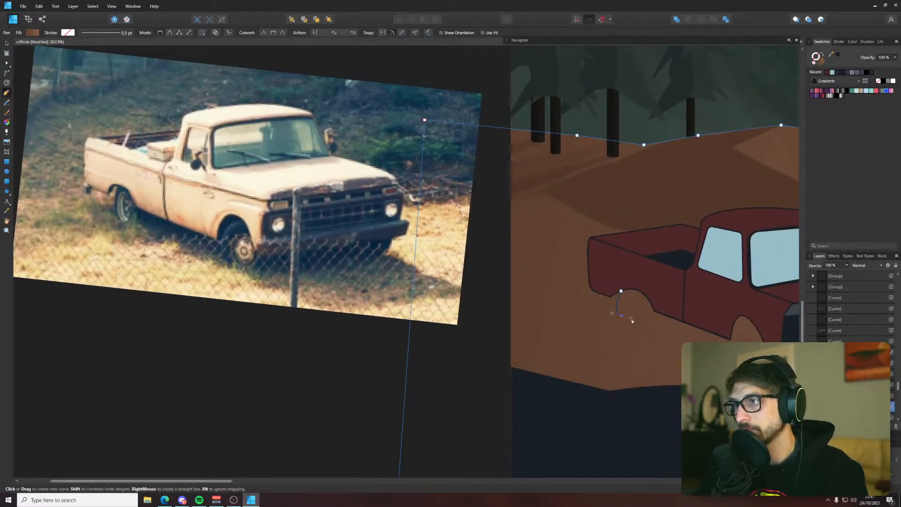
pyautogui.moveTo(632, 320); pyautogui.dragTo(632, 319)
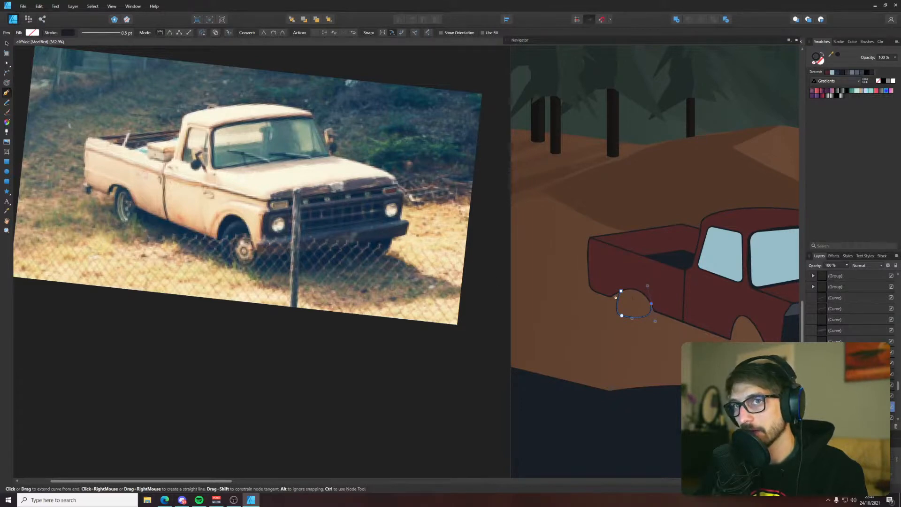
pyautogui.click(604, 298)
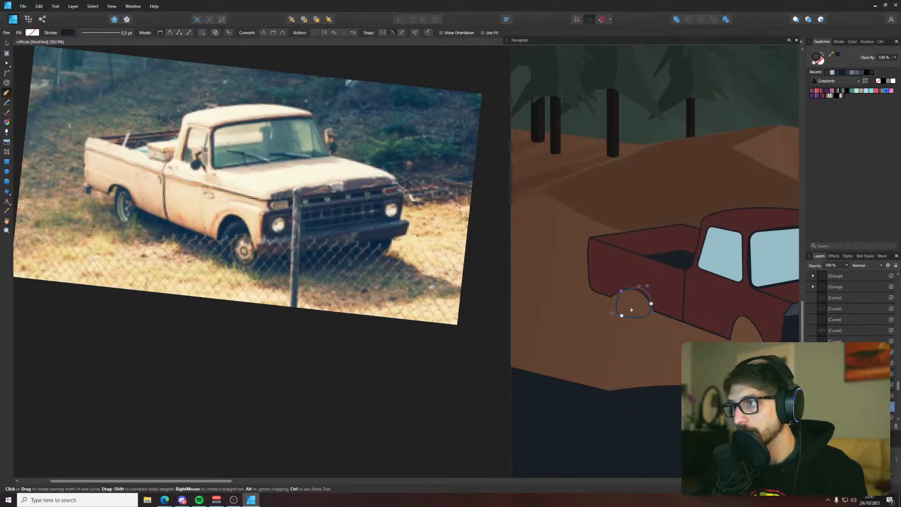
# Fill the rear wheel shape with the dark outline color and clear the selection
pyautogui.click(839, 55)
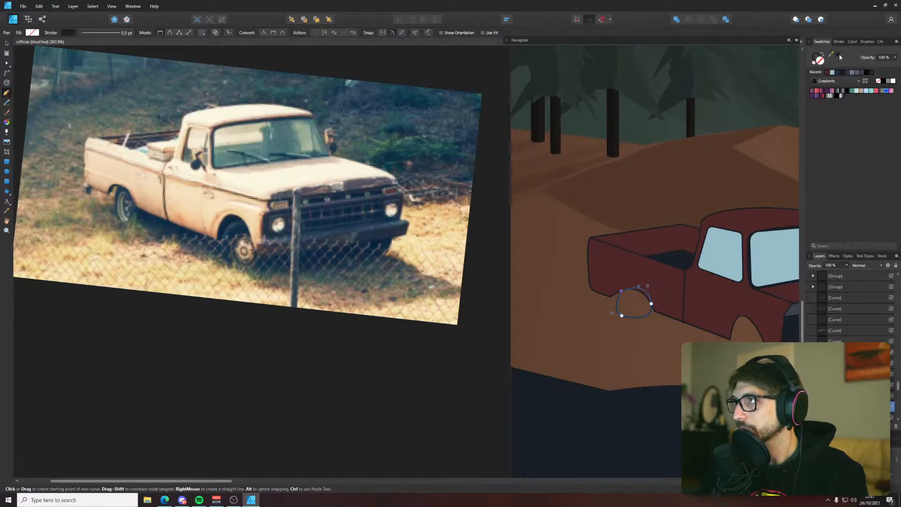
pyautogui.press('v')
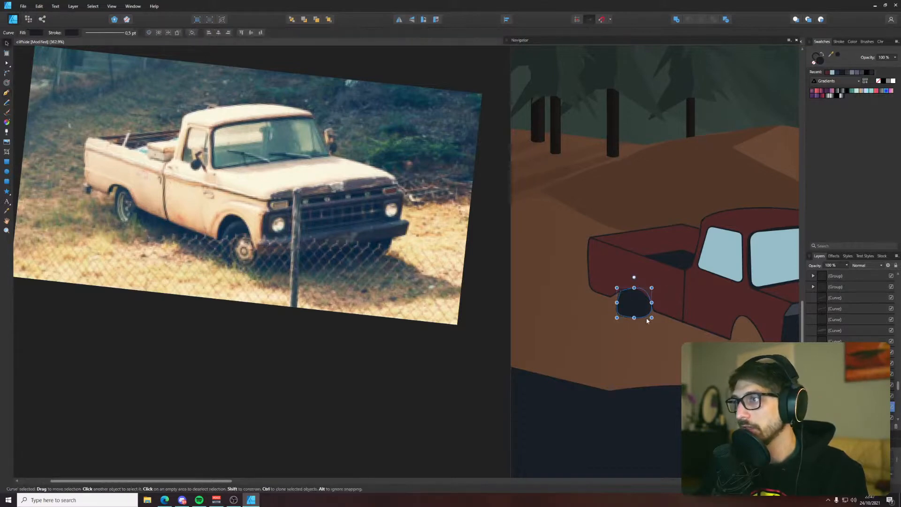
pyautogui.click(410, 383)
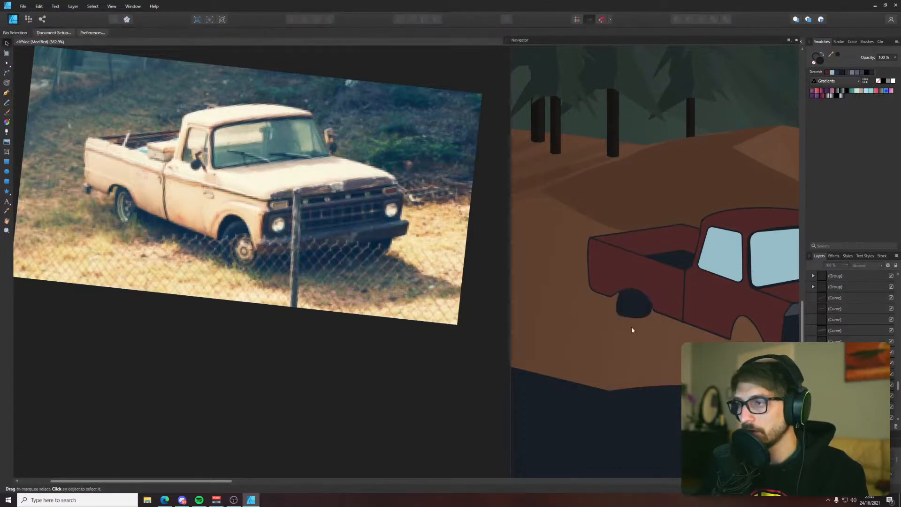
pyautogui.press('a')
pyautogui.scroll(5, 633, 324)
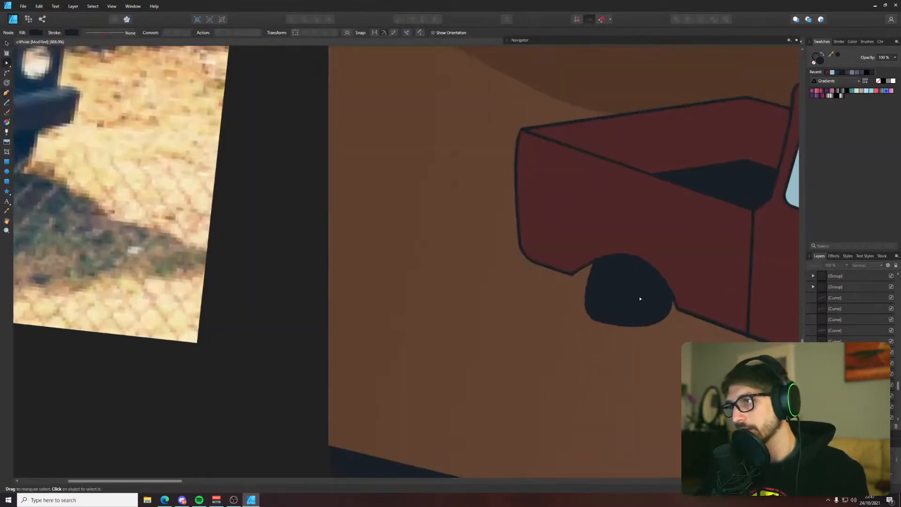
pyautogui.press('p')
pyautogui.scroll(-5, 614, 279)
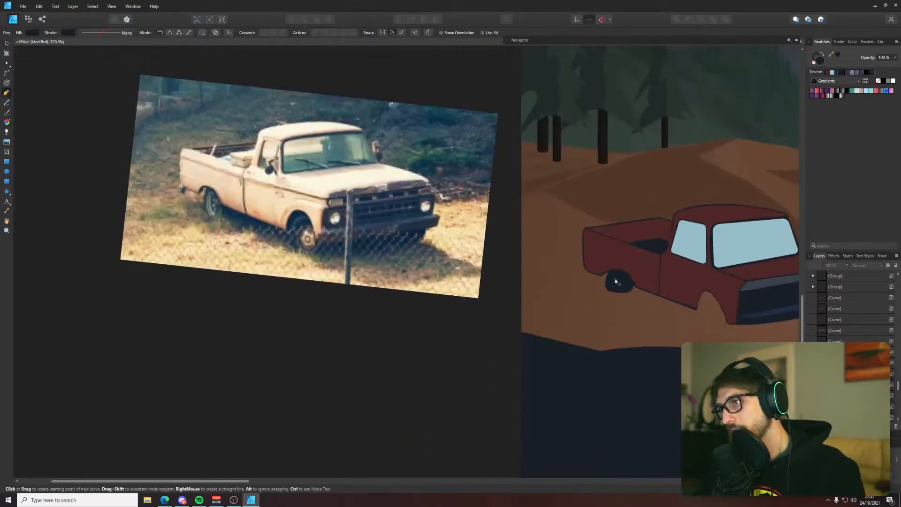
pyautogui.scroll(5, 616, 263)
pyautogui.scroll(2, 617, 258)
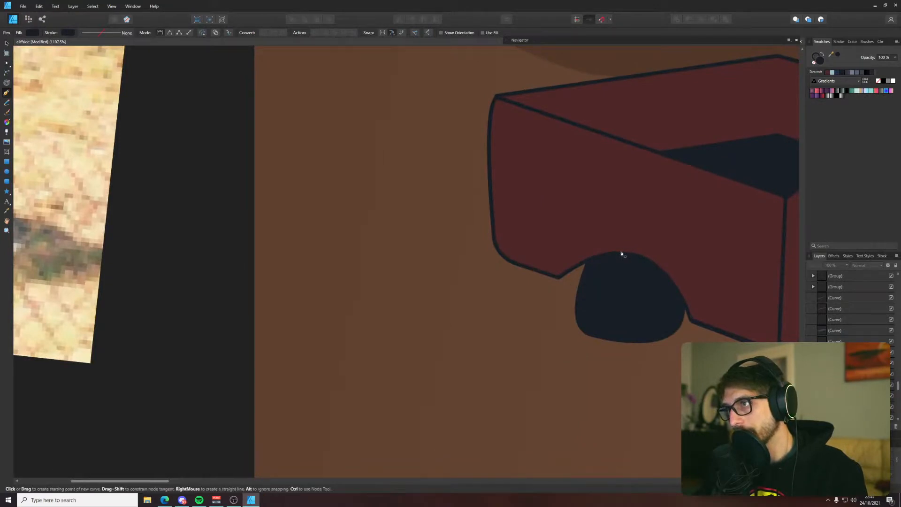
pyautogui.click(620, 251)
pyautogui.moveTo(616, 325); pyautogui.dragTo(670, 345)
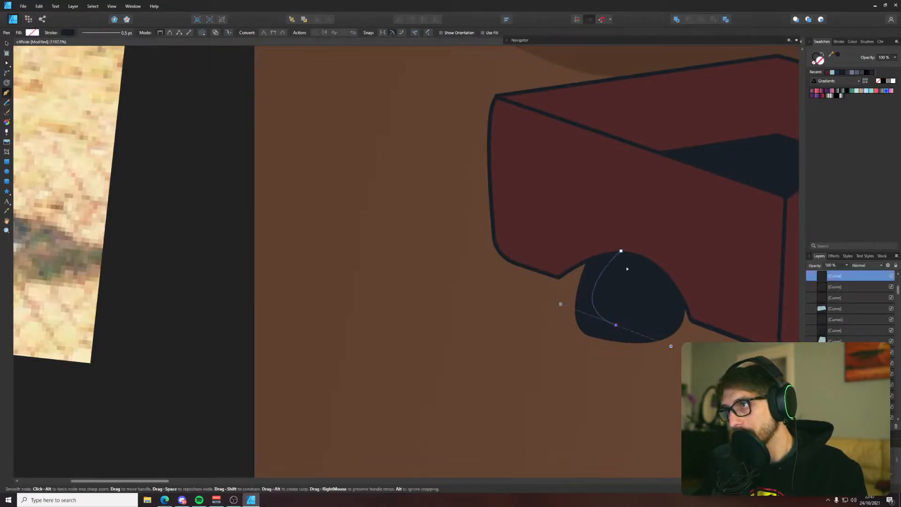
pyautogui.hotkey('ctrl', 'z')
pyautogui.moveTo(605, 332); pyautogui.dragTo(626, 349)
pyautogui.scroll(-5, 638, 332)
pyautogui.moveTo(244, 253); pyautogui.dragTo(273, 256)
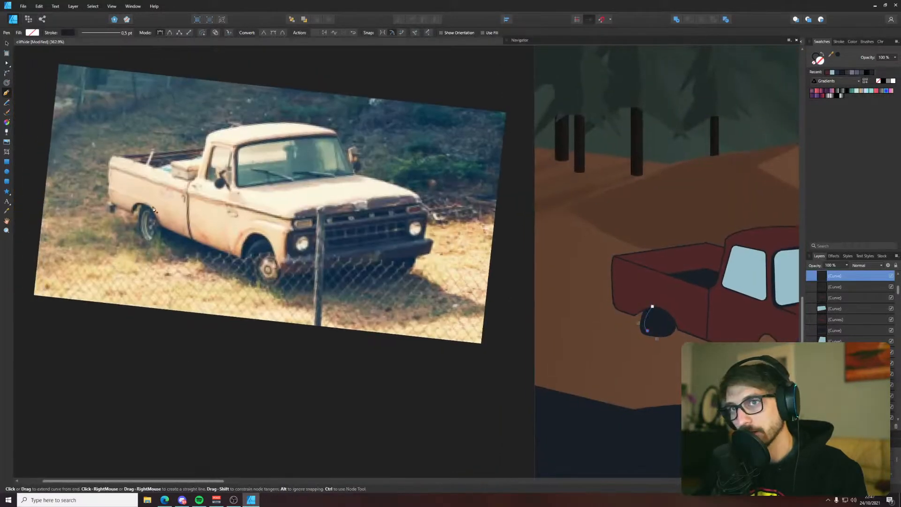
pyautogui.scroll(6, 657, 329)
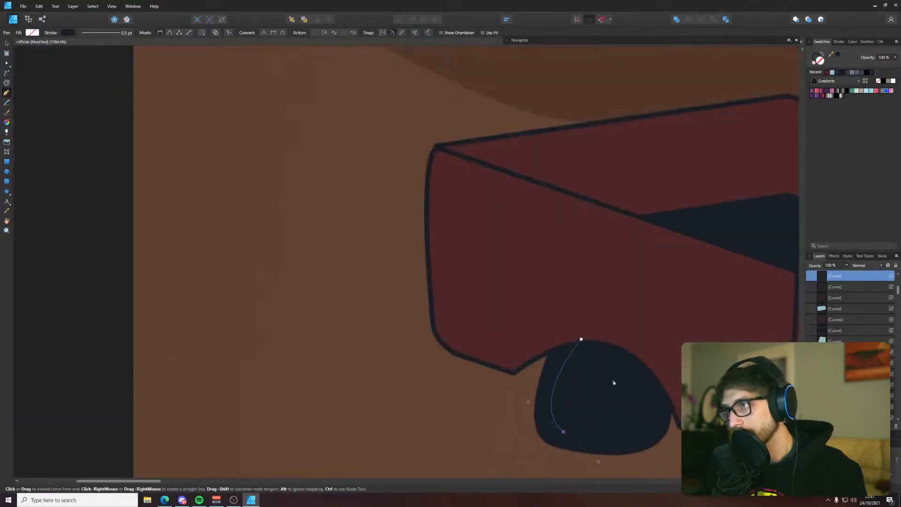
pyautogui.press('v')
# Draw an upright ellipse as the rear wheel's hub and restack it directly above the wheel shape, behind the truck body
pyautogui.click(7, 172)
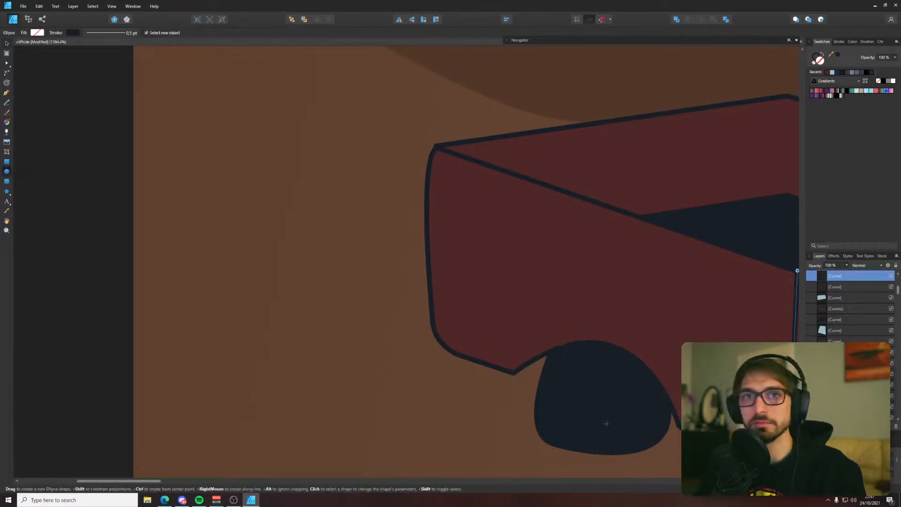
pyautogui.moveTo(560, 332); pyautogui.dragTo(576, 412)
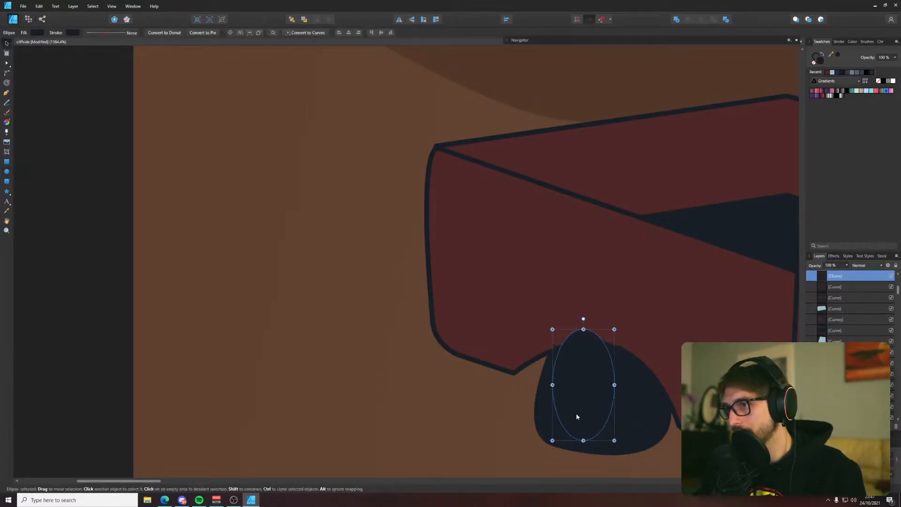
pyautogui.hotkey('ctrl', 'x')
pyautogui.click(614, 392)
pyautogui.hotkey('ctrl', 'v')
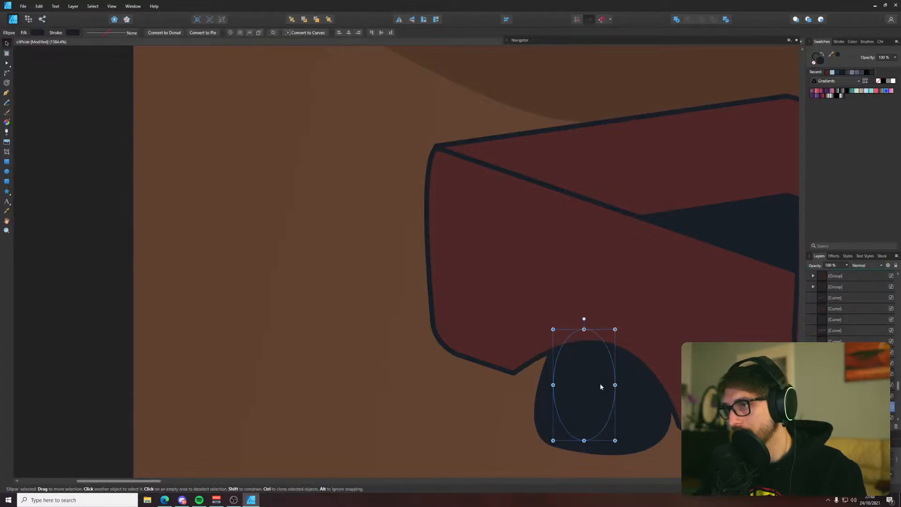
# Fill the rear hub ellipse with the gray sampled from the trim above the truck's grille
pyautogui.scroll(-10, 612, 264)
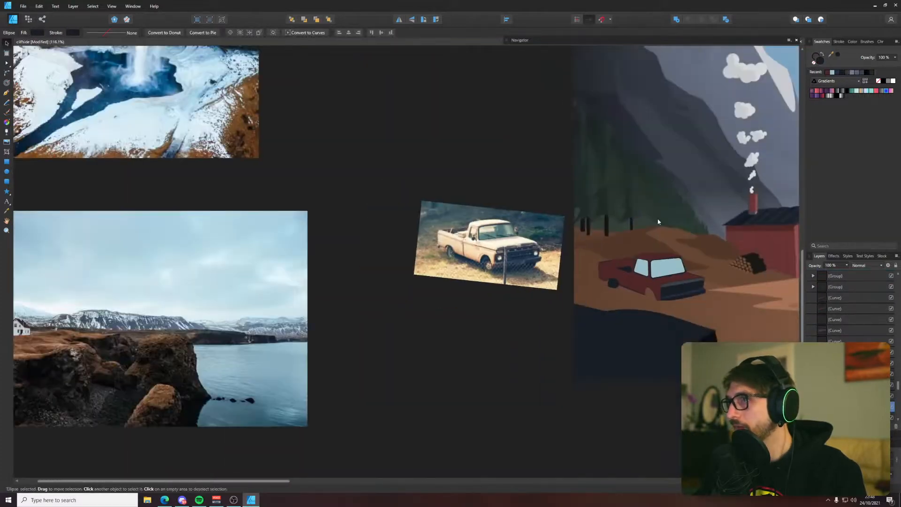
pyautogui.scroll(5, 483, 297)
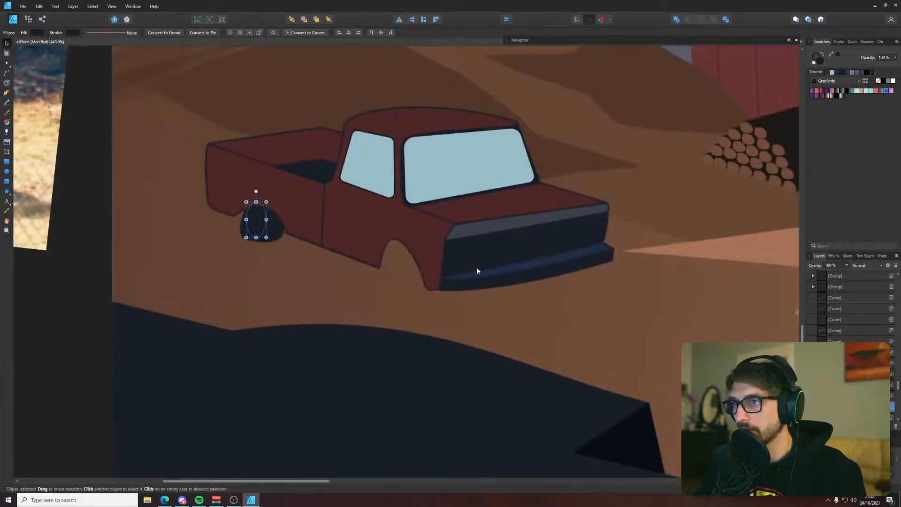
pyautogui.press('i')
pyautogui.press('v')
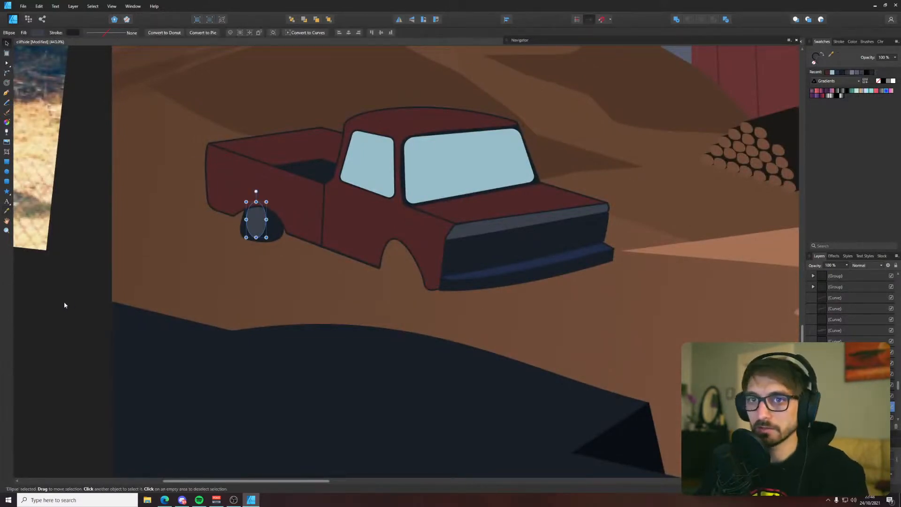
pyautogui.moveTo(64, 305); pyautogui.dragTo(309, 361)
pyautogui.click(283, 374)
# Reshape the rear wheel by lowering its bottom rear node and moving its top rear node outward along the arch edge
pyautogui.scroll(4, 483, 317)
pyautogui.click(562, 259)
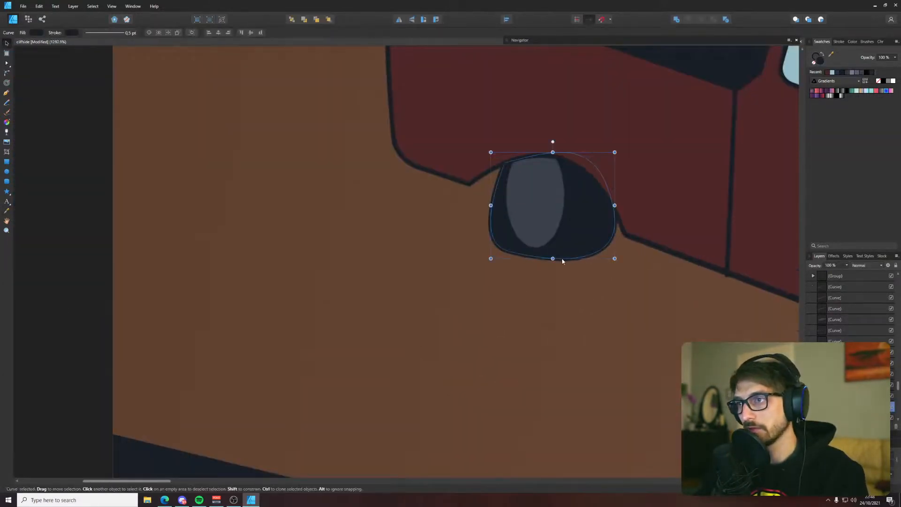
pyautogui.press('a')
pyautogui.moveTo(509, 252); pyautogui.dragTo(513, 264)
pyautogui.moveTo(505, 164); pyautogui.dragTo(500, 161)
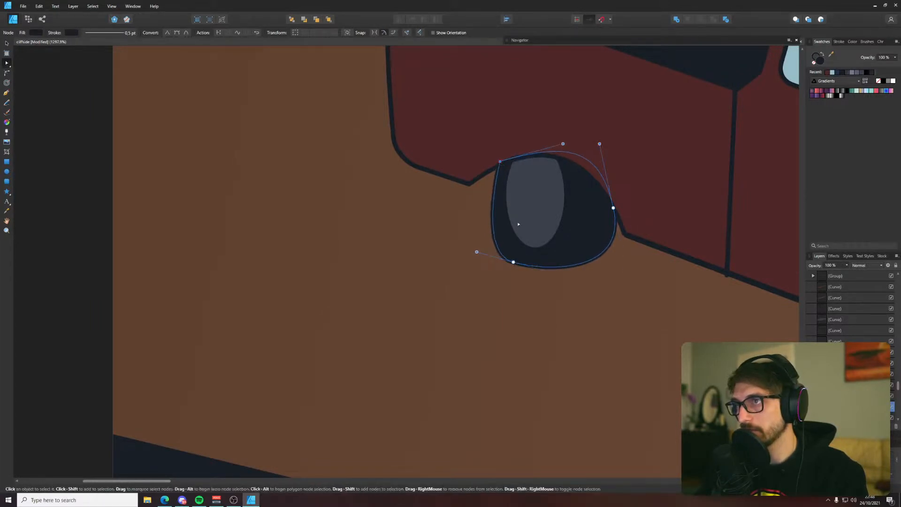
pyautogui.moveTo(514, 264)
pyautogui.mouseDown()
pyautogui.moveTo(522, 259)
pyautogui.moveTo(512, 259)
pyautogui.mouseUp()
pyautogui.click(477, 327)
pyautogui.scroll(-10, 478, 329)
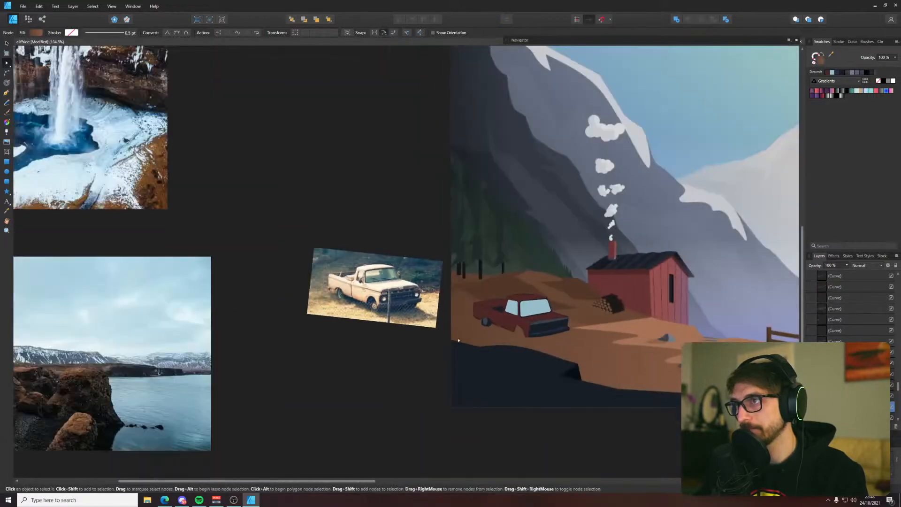
# Nudge the rear wheel's bottom node slightly lower and shift the gray hub ellipse slightly toward the truck's tail
pyautogui.scroll(9, 490, 336)
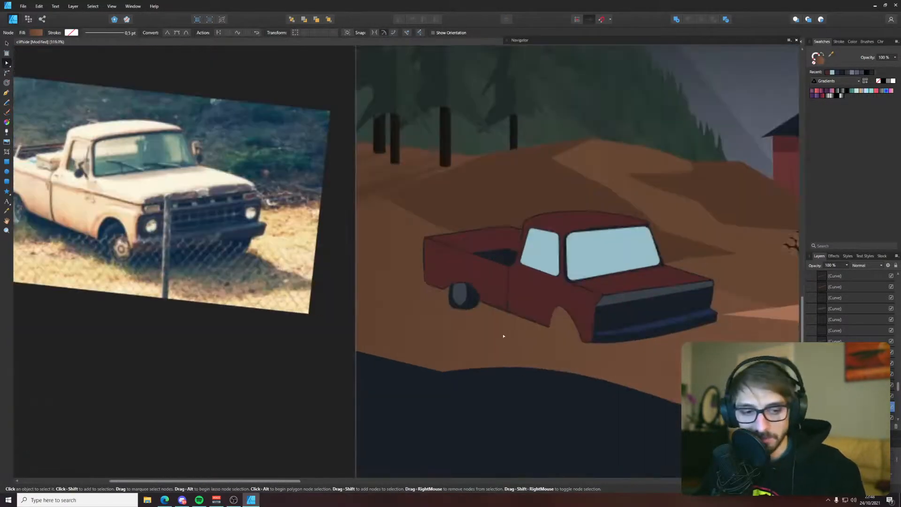
pyautogui.click(312, 236)
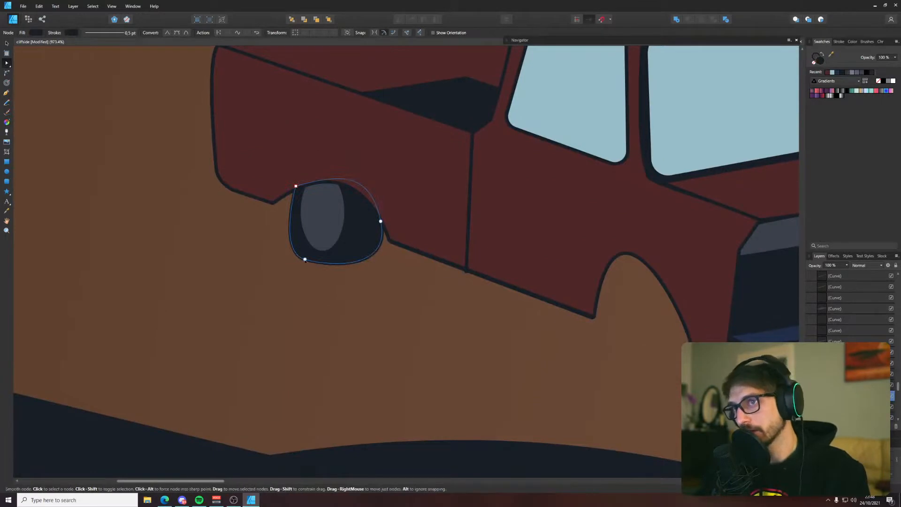
pyautogui.moveTo(305, 259); pyautogui.dragTo(307, 262)
pyautogui.click(336, 217)
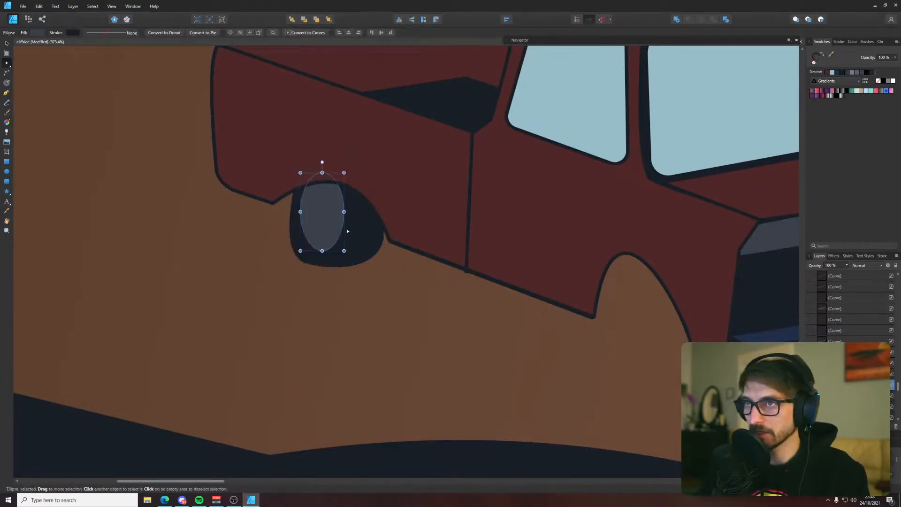
pyautogui.moveTo(328, 228); pyautogui.dragTo(325, 230)
# Add a node to the rear wheel's lower front curve and pull it out to the wheel arch's lower front corner
pyautogui.press('a')
pyautogui.click(356, 241)
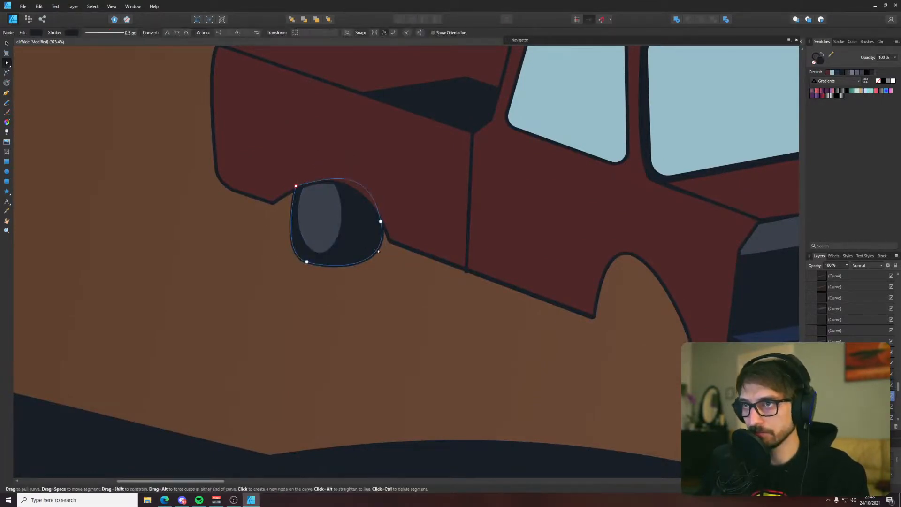
pyautogui.click(379, 248)
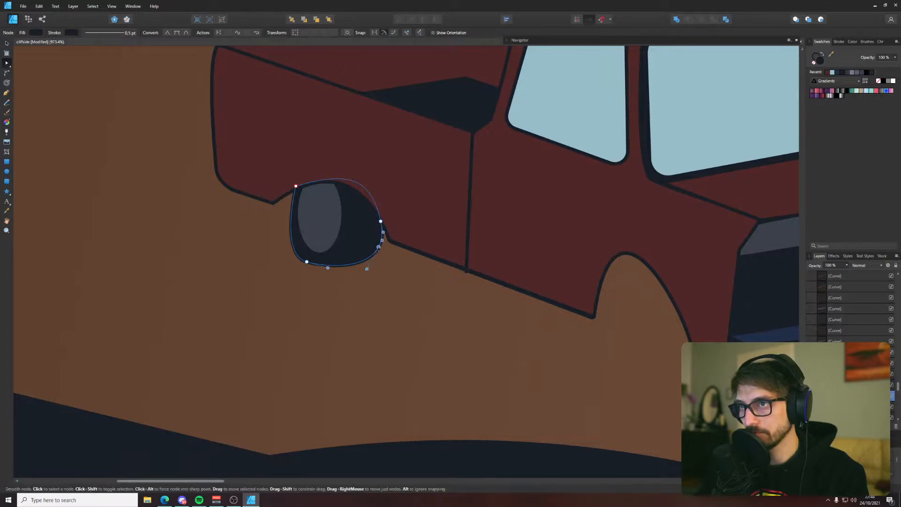
pyautogui.moveTo(379, 248); pyautogui.dragTo(386, 243)
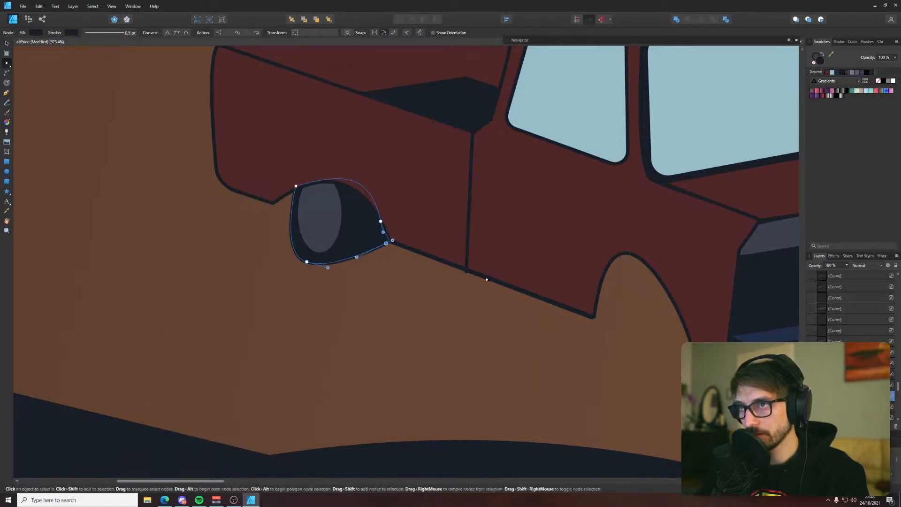
# Fit the lower end of the seam line flush against the body's lower edge
pyautogui.click(465, 271)
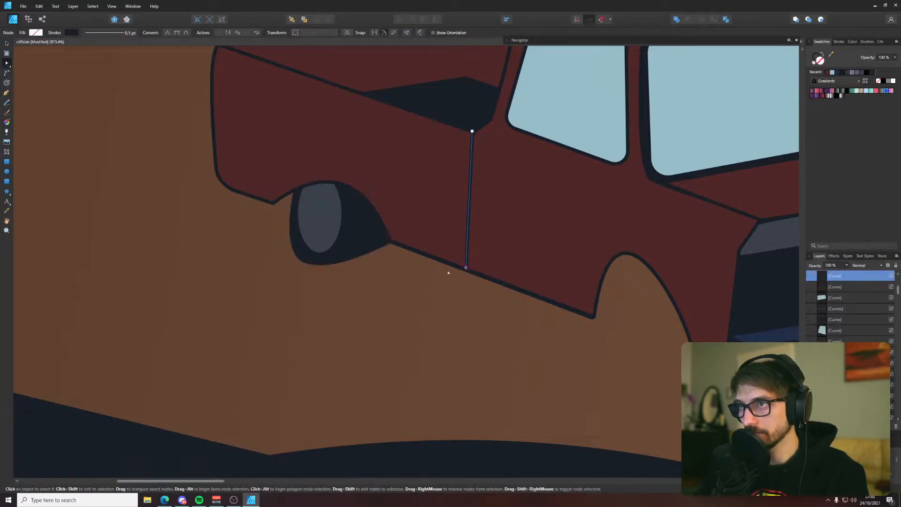
pyautogui.click(383, 275)
pyautogui.scroll(-4, 382, 275)
pyautogui.scroll(4, 377, 265)
# Move the rear wheel's lower front node down below the body edge to round out the tire
pyautogui.click(383, 264)
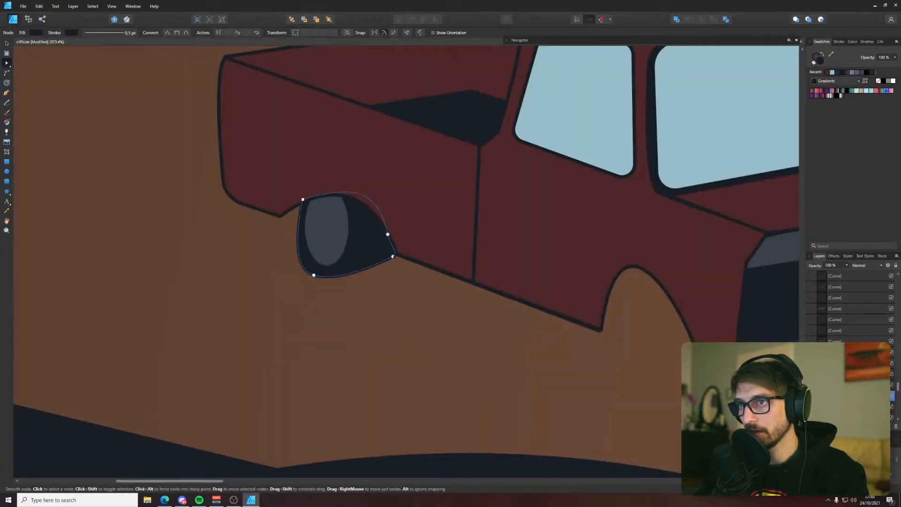
pyautogui.moveTo(393, 256); pyautogui.dragTo(389, 265)
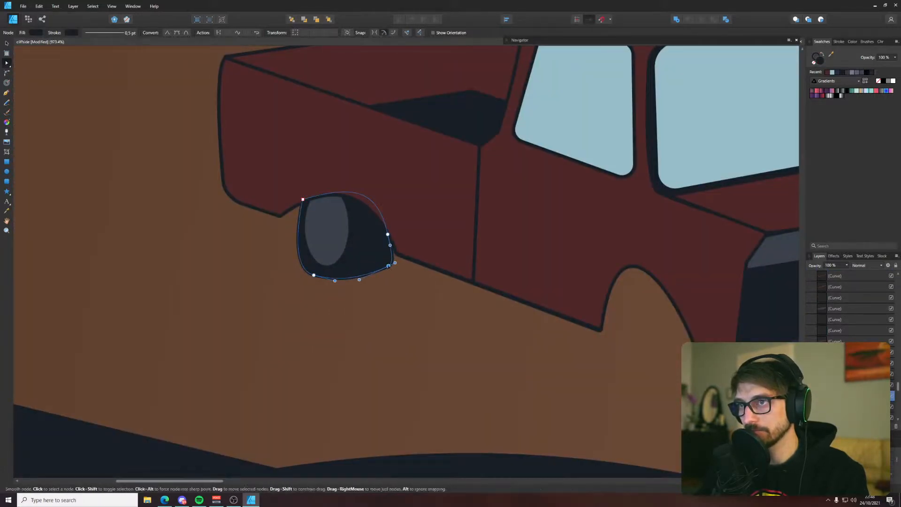
pyautogui.click(402, 284)
pyautogui.scroll(-5, 399, 284)
pyautogui.click(391, 278)
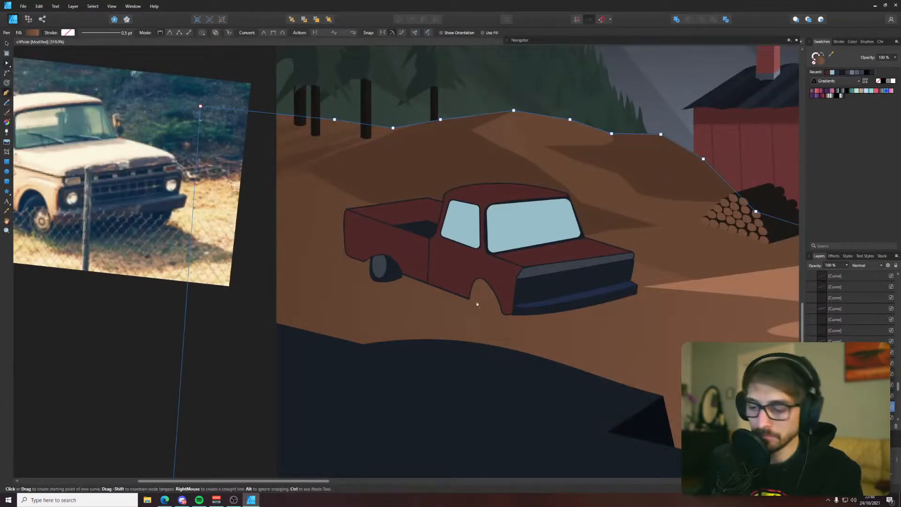
# Draw a closed rounded wheel shape with the Pen tool in the truck's front wheel arch
pyautogui.press('p')
pyautogui.scroll(3, 487, 296)
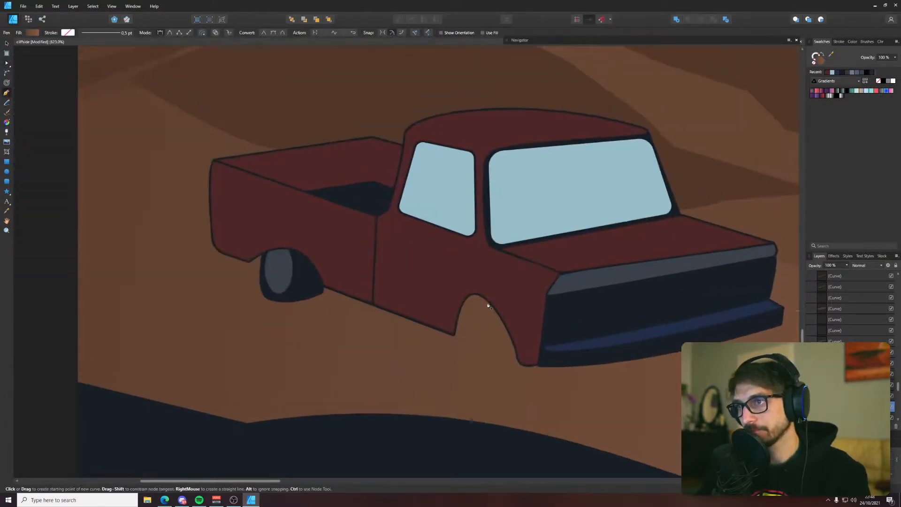
pyautogui.click(490, 304)
pyautogui.moveTo(456, 341); pyautogui.dragTo(543, 366)
pyautogui.moveTo(490, 305); pyautogui.dragTo(454, 309)
# Fill the front wheel shape with the dark color sampled from the rear wheel and clear the selection
pyautogui.press('i')
pyautogui.click(316, 287)
pyautogui.press('v')
pyautogui.click(352, 350)
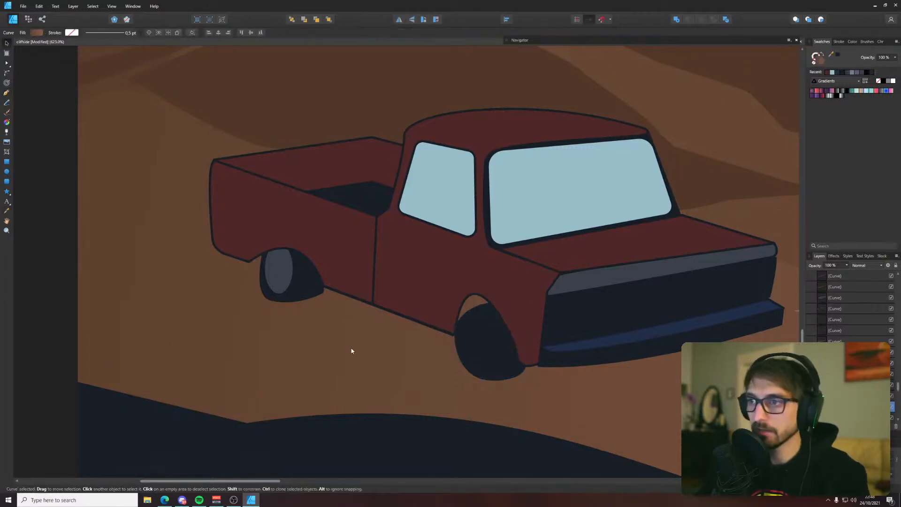
# Move the front wheel slightly up and forward so it sits deeper inside its arch
pyautogui.click(497, 354)
pyautogui.moveTo(497, 361)
pyautogui.mouseDown()
pyautogui.moveTo(489, 350)
pyautogui.moveTo(500, 350)
pyautogui.mouseUp()
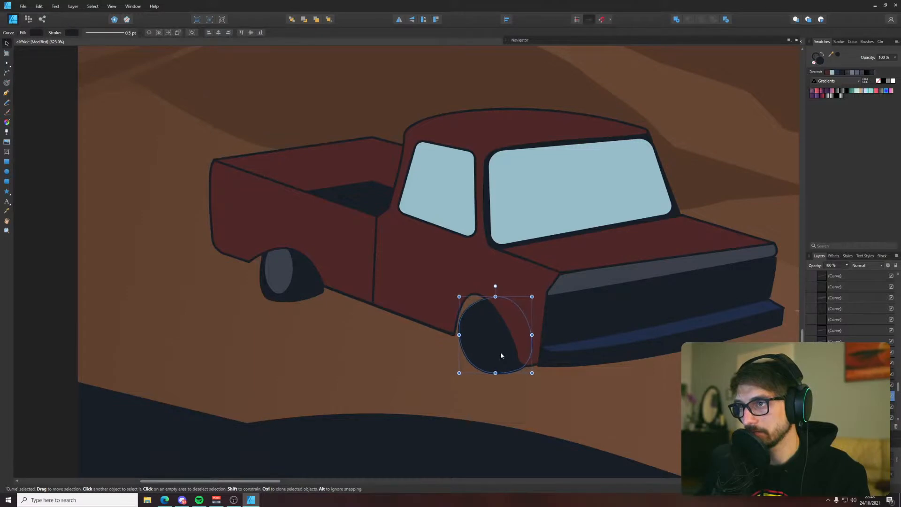
pyautogui.scroll(-3, 500, 351)
pyautogui.scroll(5, 491, 353)
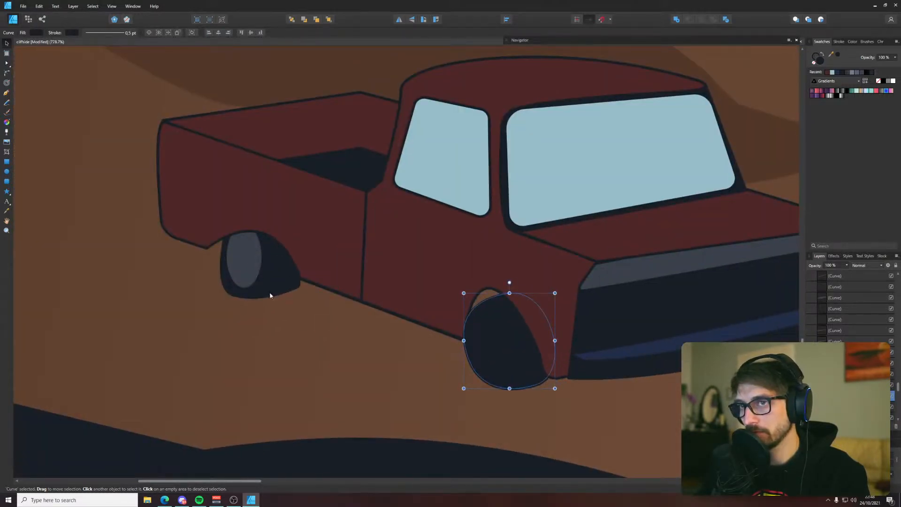
# Draw a nearly round ellipse as the front wheel's hub and move it up to center it in the tire
pyautogui.click(6, 171)
pyautogui.scroll(-5, 382, 294)
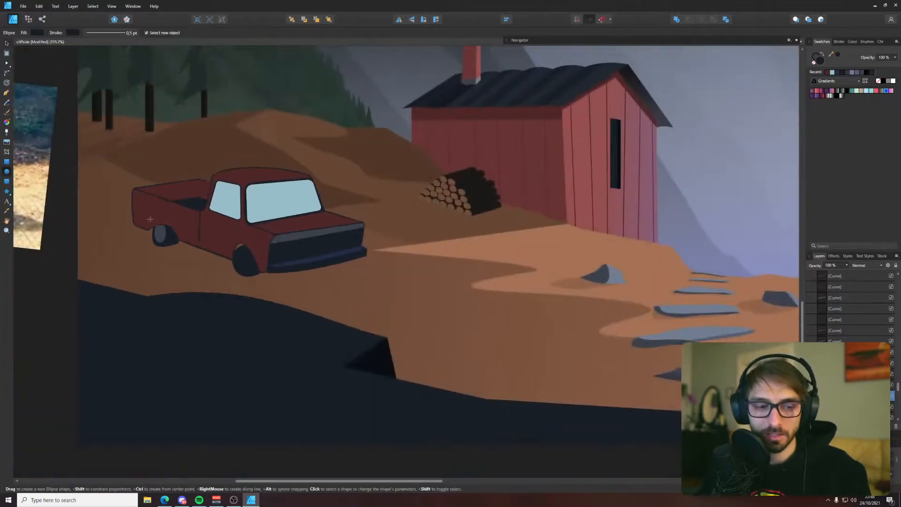
pyautogui.scroll(2, 383, 294)
pyautogui.scroll(6, 438, 318)
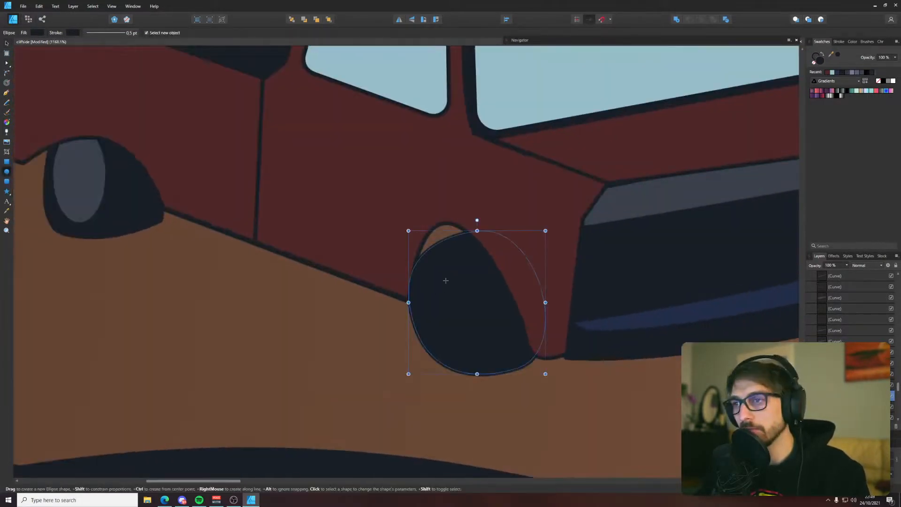
pyautogui.moveTo(440, 269); pyautogui.dragTo(534, 367)
pyautogui.press('v')
pyautogui.moveTo(483, 328); pyautogui.dragTo(480, 307)
# Fill the front hub ellipse with the gray sampled from the rear hub and clear the selection
pyautogui.press('i')
pyautogui.click(82, 184)
pyautogui.press('v')
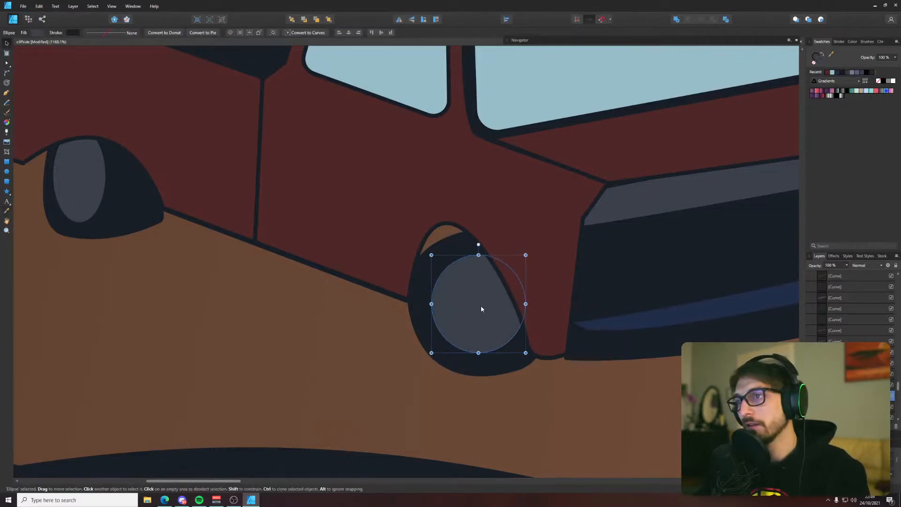
pyautogui.click(350, 363)
# Draw a small Pen shape over the gap above the front tire inside the wheel arch and fill it with the dark tire color
pyautogui.press('p')
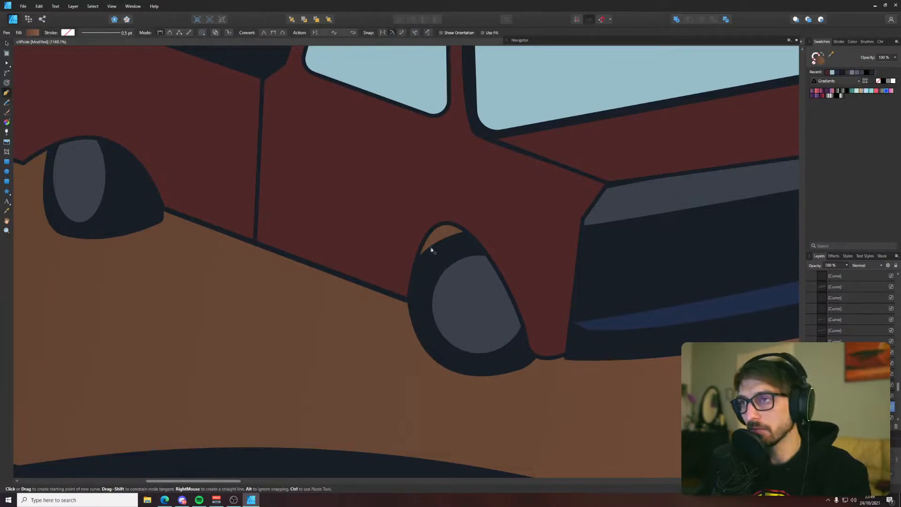
pyautogui.click(417, 260)
pyautogui.moveTo(469, 234); pyautogui.dragTo(449, 194)
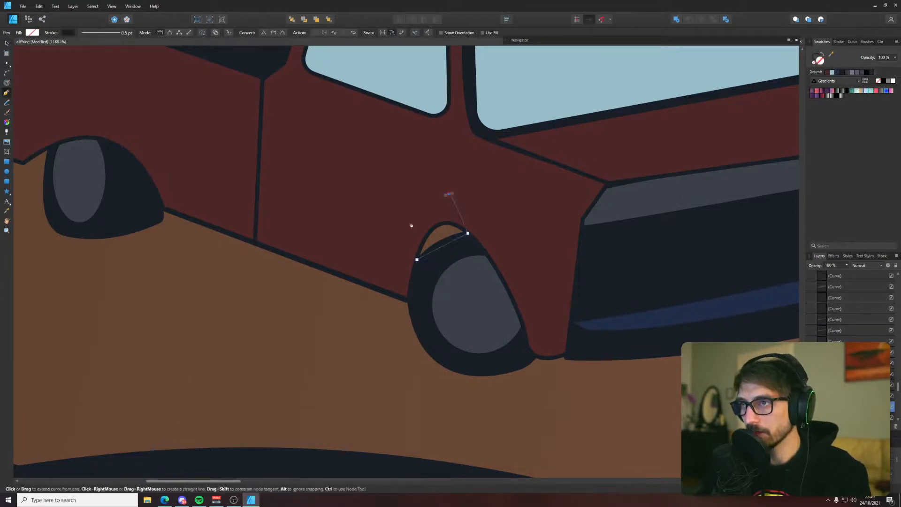
pyautogui.press('i')
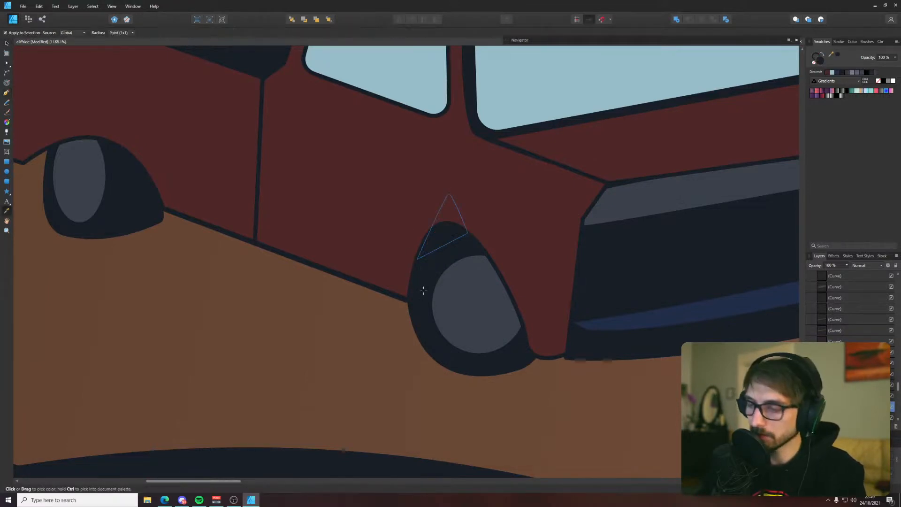
# Move the dark filler shape above the front tire back in the stacking order to cover the wheel-arch gap, and clear the selection
pyautogui.click(433, 232)
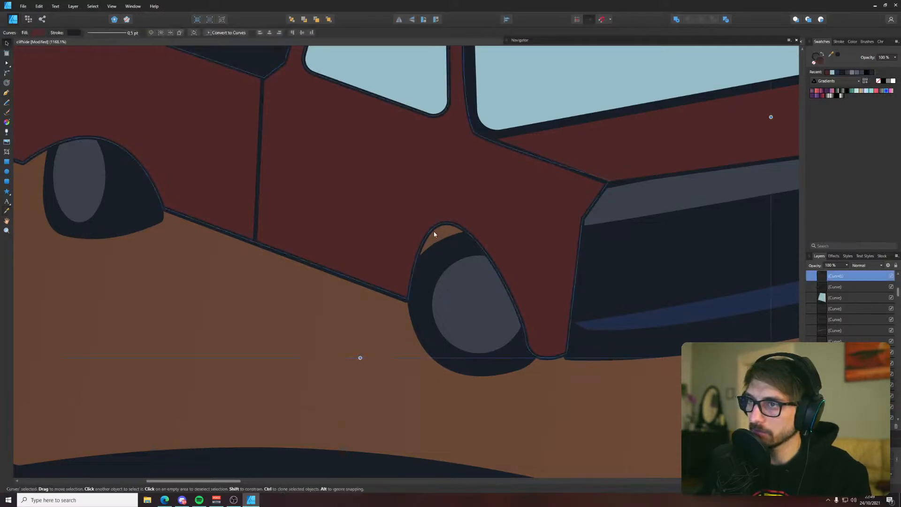
pyautogui.press('v')
pyautogui.hotkey('ctrl', '[')
pyautogui.scroll(-8, 406, 256)
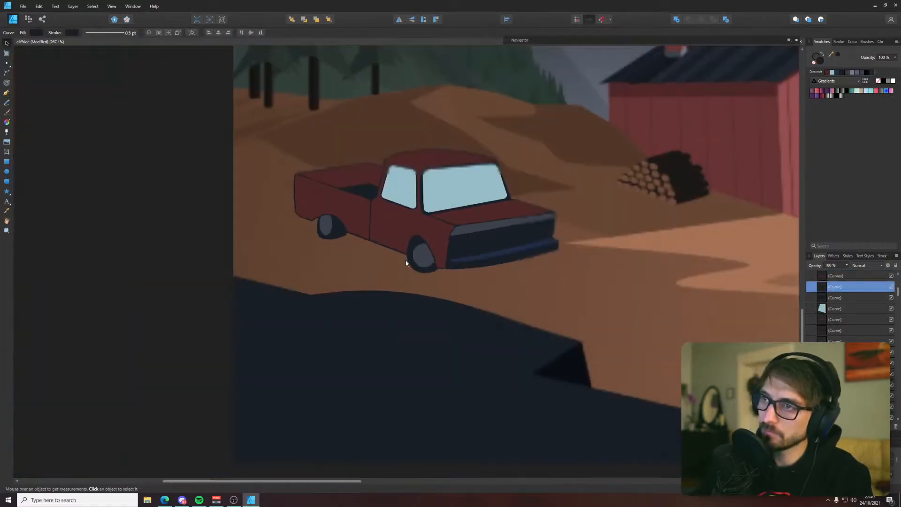
pyautogui.click(179, 366)
pyautogui.scroll(-4, 338, 311)
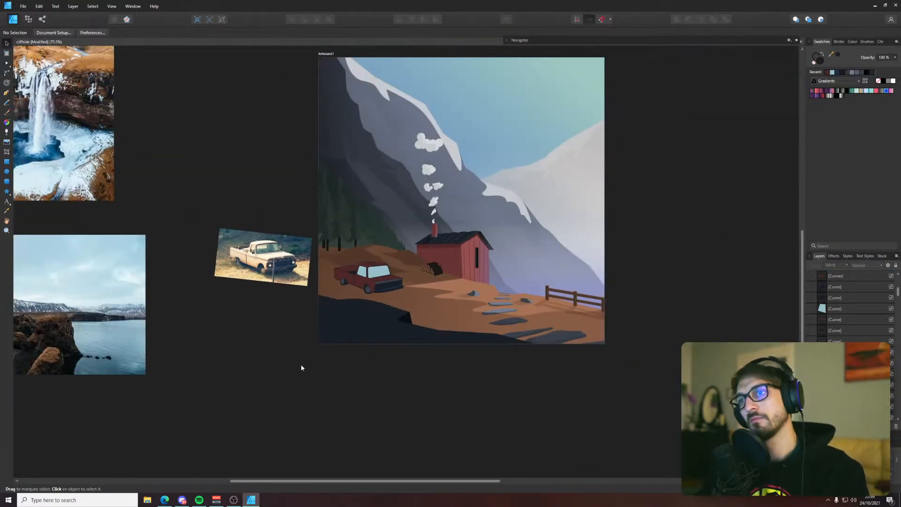
pyautogui.scroll(-1, 289, 353)
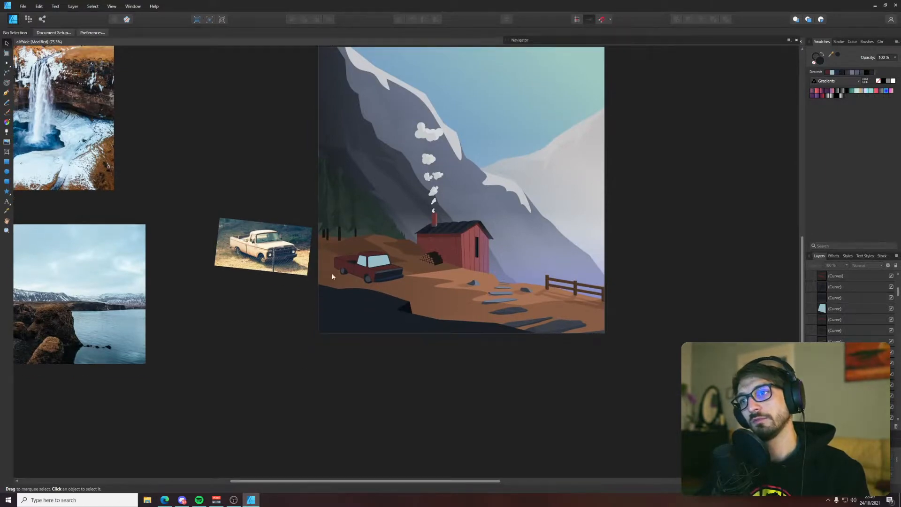
pyautogui.moveTo(330, 275); pyautogui.dragTo(280, 399)
pyautogui.scroll(1, 280, 398)
pyautogui.scroll(7, 274, 401)
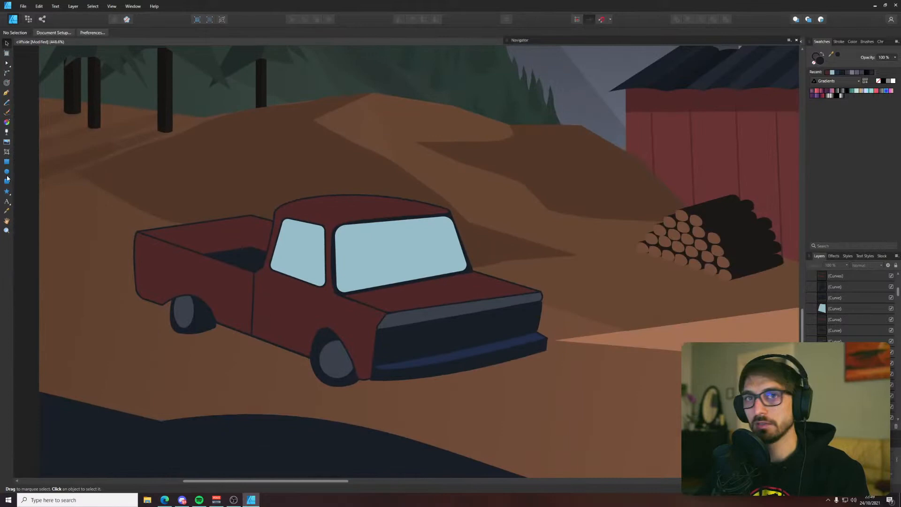
# Draw a small upright ellipse as the headlight nearest the front wheel and fill it with the light blue sampled from the windshield
pyautogui.click(7, 172)
pyautogui.scroll(3, 385, 365)
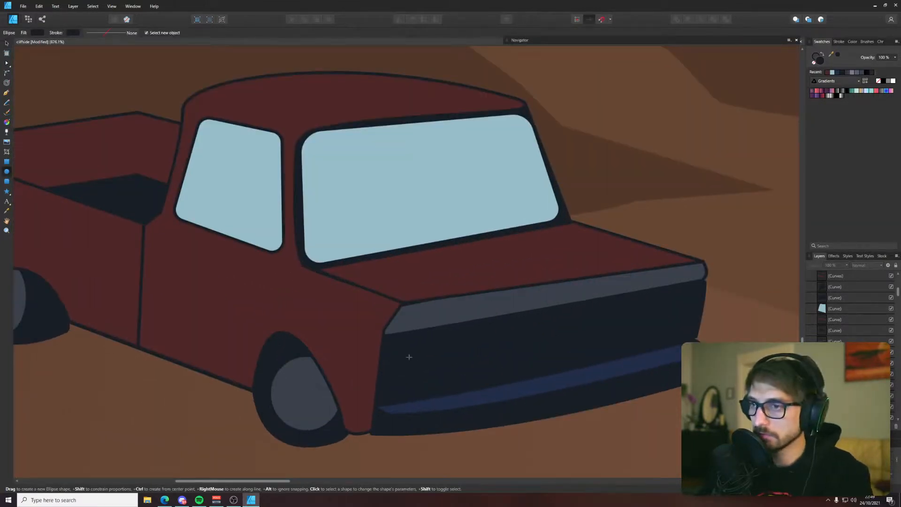
pyautogui.moveTo(400, 349); pyautogui.dragTo(407, 375)
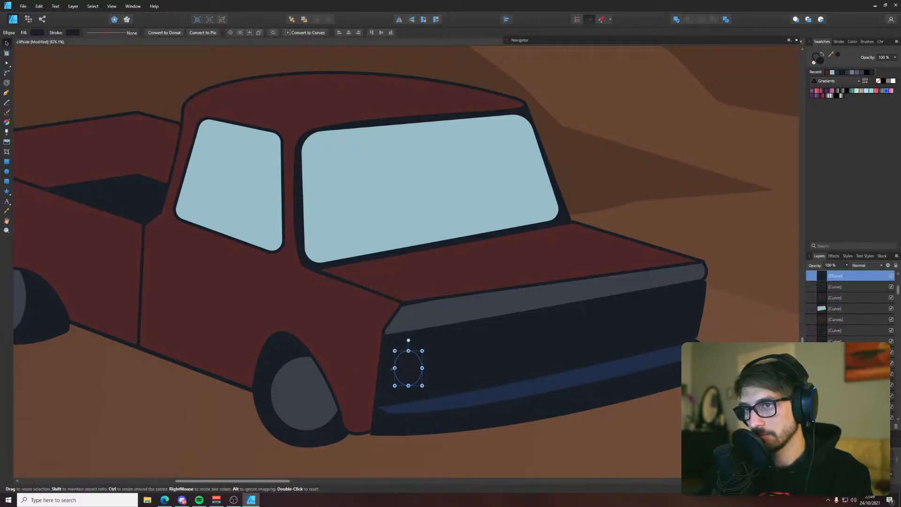
pyautogui.press('i')
pyautogui.click(358, 211)
# Duplicate the headlight to the far end of the truck's front and clear the selection
pyautogui.press('v')
pyautogui.moveTo(409, 370)
pyautogui.mouseDown()
pyautogui.moveTo(443, 371)
pyautogui.moveTo(665, 308)
pyautogui.moveTo(673, 318)
pyautogui.mouseUp()
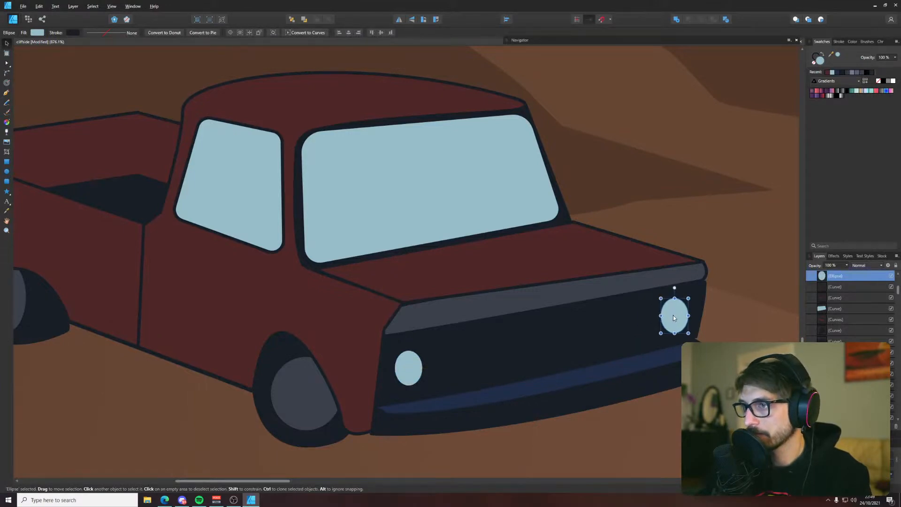
pyautogui.click(714, 210)
pyautogui.scroll(-8, 713, 212)
pyautogui.click(494, 340)
pyautogui.scroll(4, 498, 305)
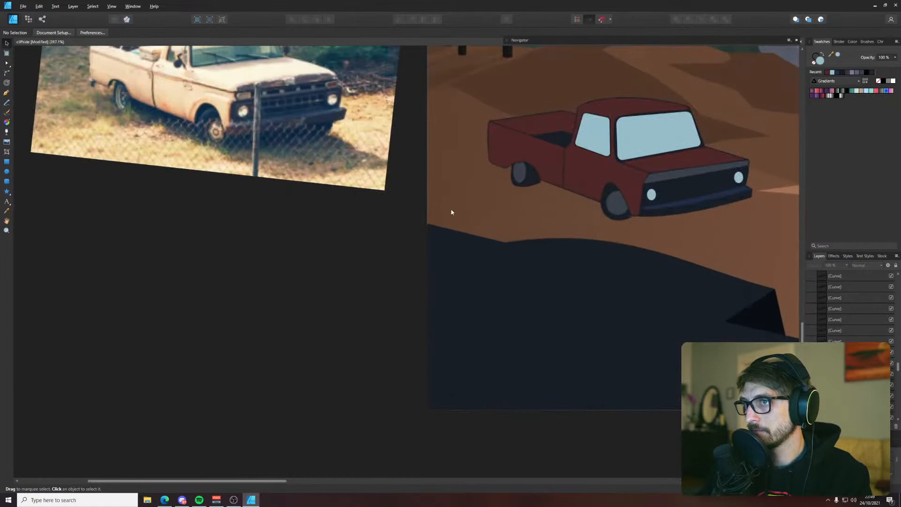
# Draw a straight Pen line between the headlights, slanted parallel to the hood's front edge, as the upper grille bar
pyautogui.moveTo(451, 212); pyautogui.dragTo(261, 293)
pyautogui.press('p')
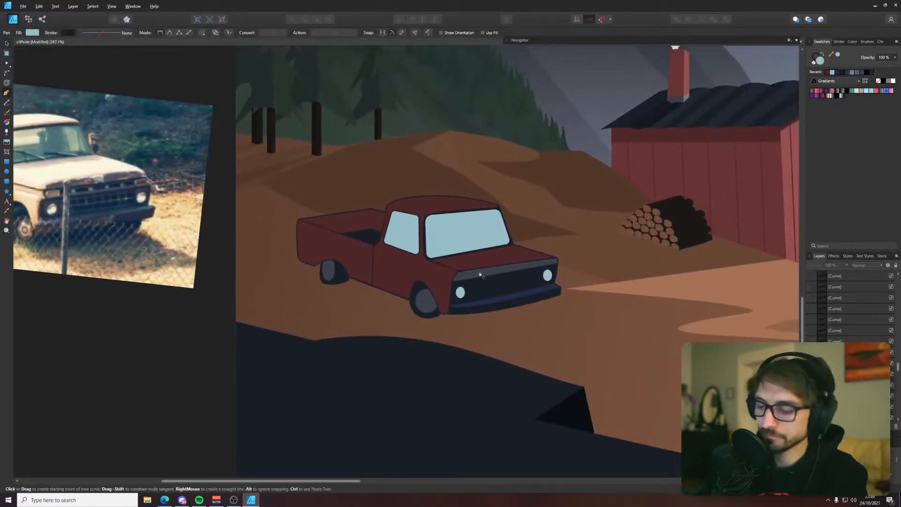
pyautogui.scroll(5, 469, 288)
pyautogui.click(378, 290)
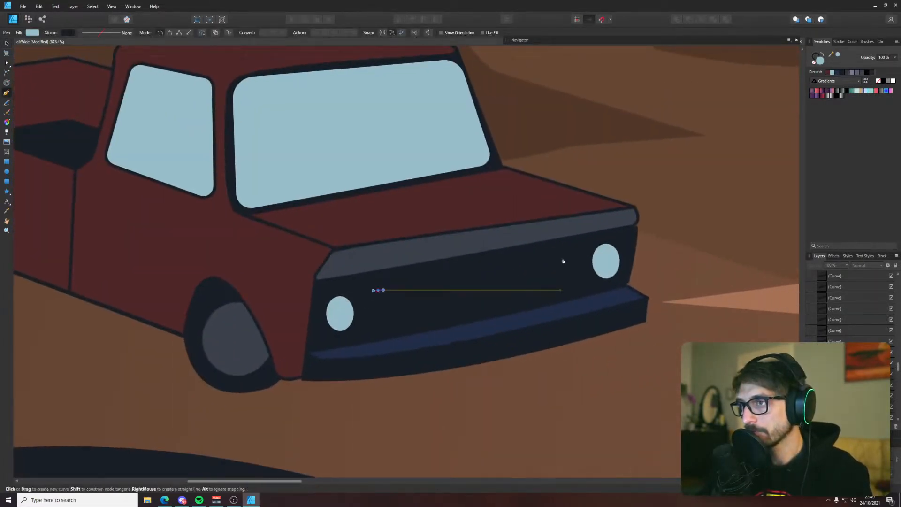
pyautogui.click(567, 253)
pyautogui.press('v')
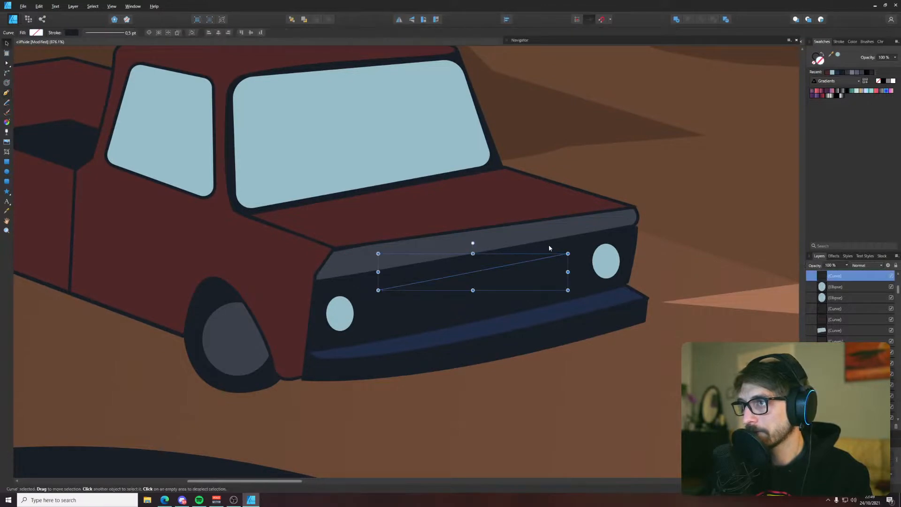
# Give the grille line a stroke in the gray sampled from the hood's front trim, with no fill
pyautogui.press('i')
pyautogui.click(547, 237)
pyautogui.press('v')
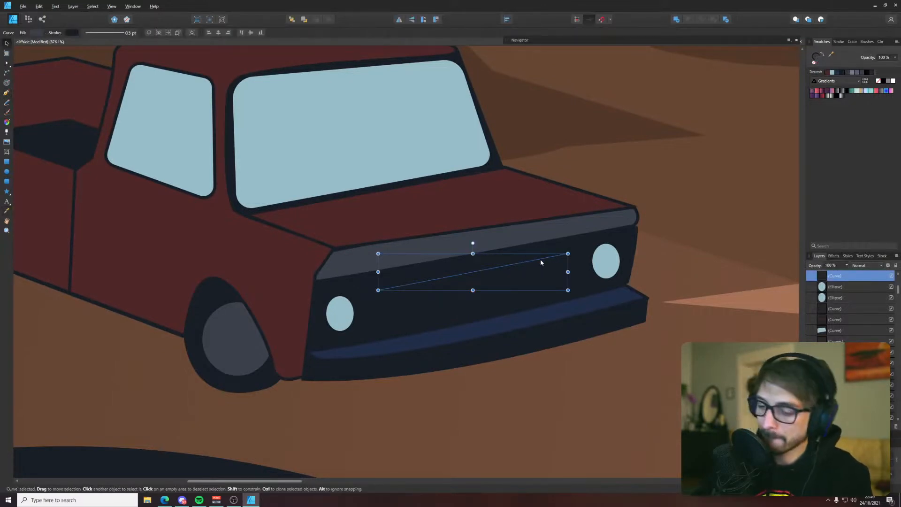
pyautogui.click(823, 55)
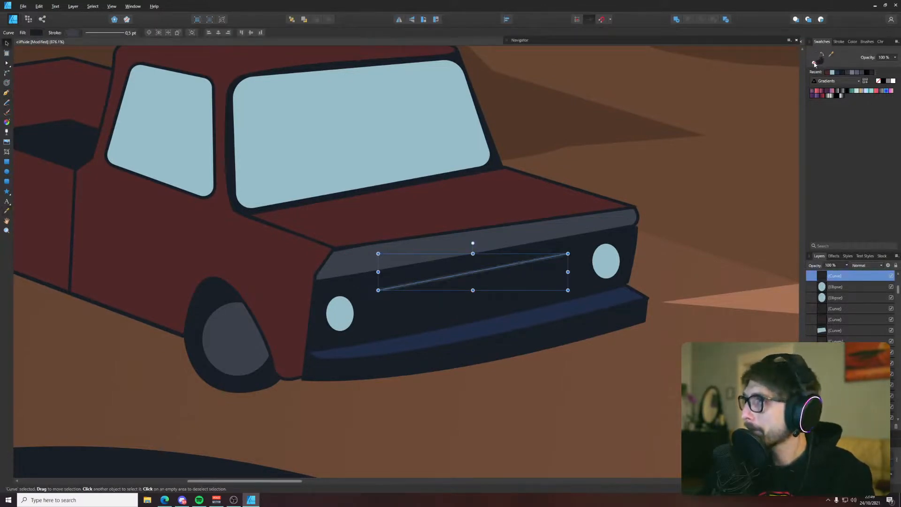
pyautogui.click(813, 63)
# Duplicate the gray grille line downward twice to make three evenly spaced parallel bars
pyautogui.click(544, 257)
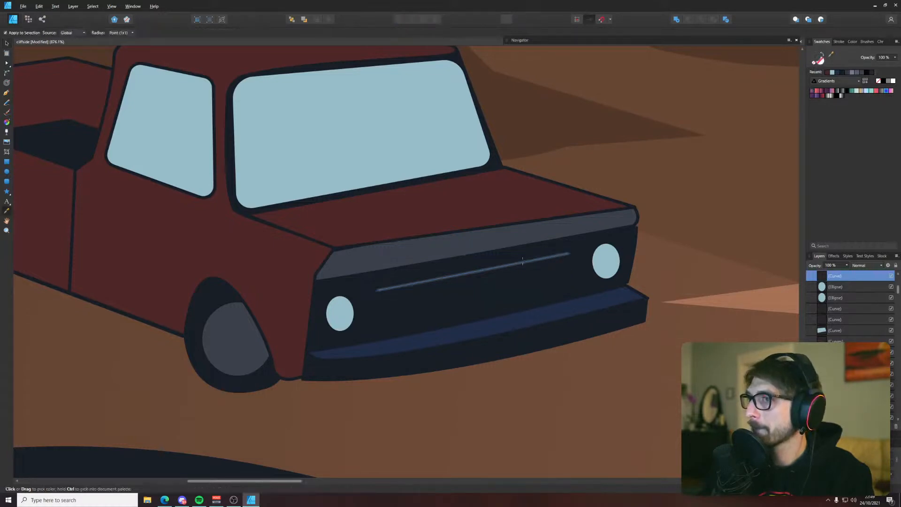
pyautogui.click(523, 263)
pyautogui.moveTo(523, 264); pyautogui.dragTo(516, 299)
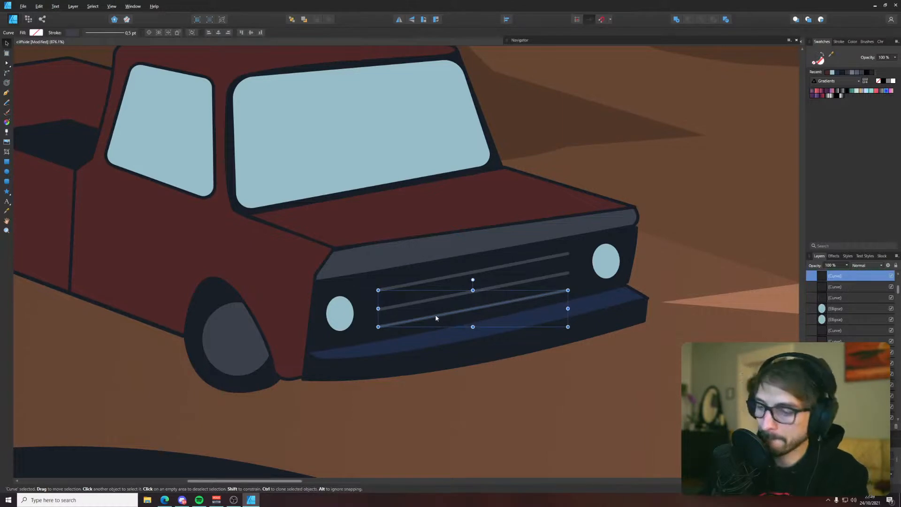
# Reshape another copy of the grille line into a short, near-vertical bar with sharp nodes and duplicate it alongside
pyautogui.moveTo(436, 313); pyautogui.dragTo(443, 304)
pyautogui.press('a')
pyautogui.moveTo(574, 279); pyautogui.dragTo(426, 269)
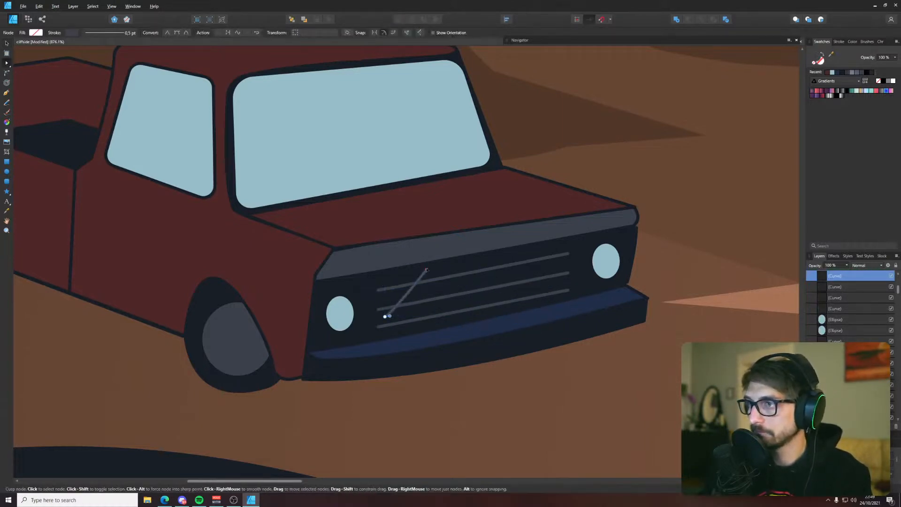
pyautogui.moveTo(384, 317); pyautogui.dragTo(431, 328)
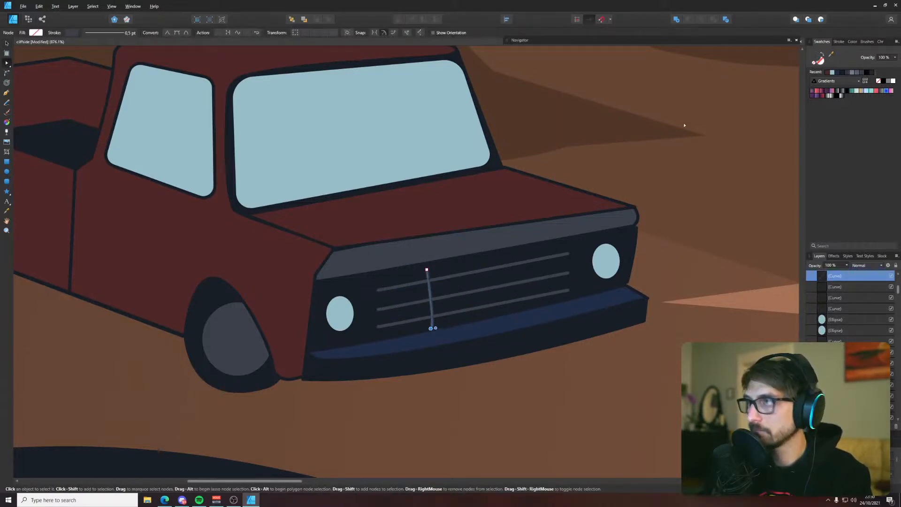
pyautogui.click(166, 34)
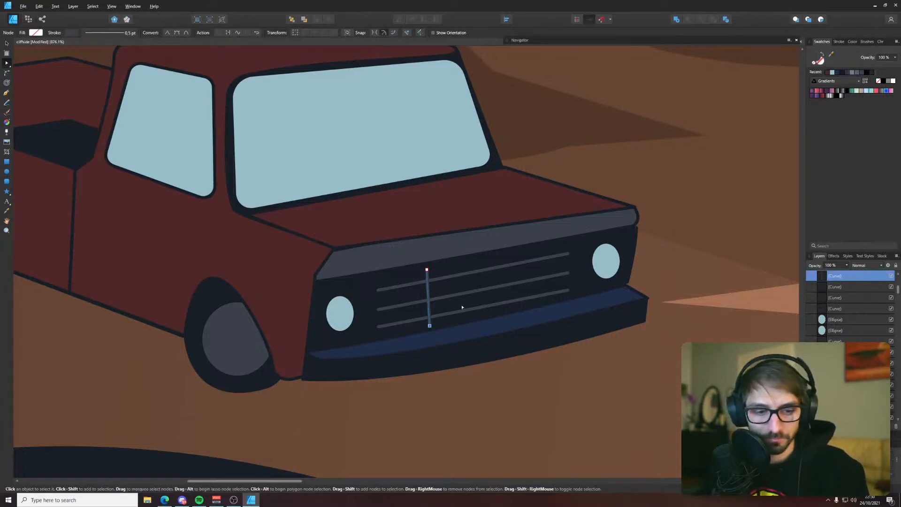
pyautogui.moveTo(430, 326); pyautogui.dragTo(444, 300)
pyautogui.press('v')
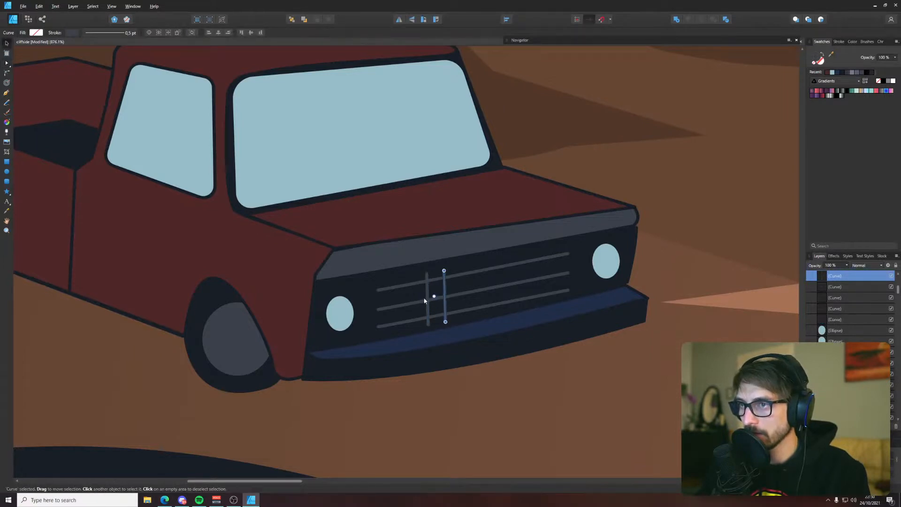
# Compare the truck's grille and front end with the pickup in the reference photo
pyautogui.scroll(-5, 431, 300)
pyautogui.moveTo(305, 254); pyautogui.dragTo(610, 296)
pyautogui.scroll(2, 301, 263)
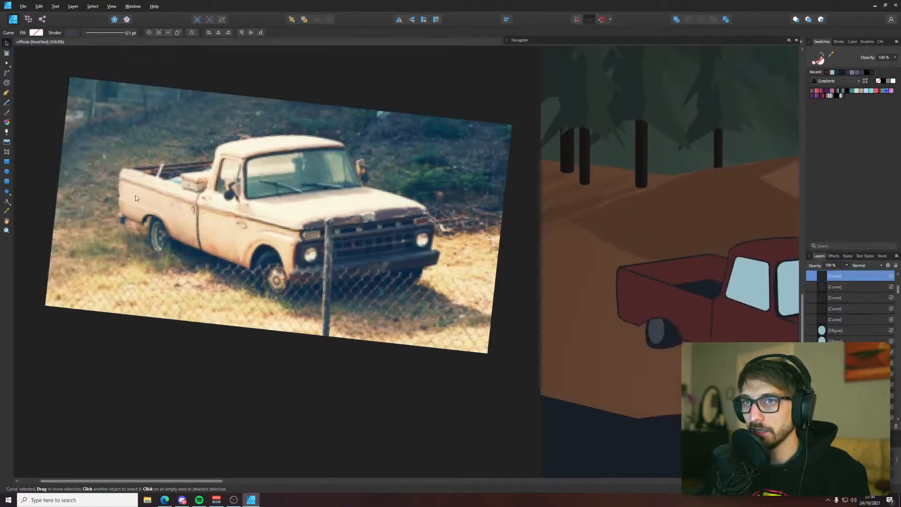
pyautogui.moveTo(318, 273); pyautogui.dragTo(241, 277)
pyautogui.scroll(-3, 241, 277)
pyautogui.scroll(2, 559, 333)
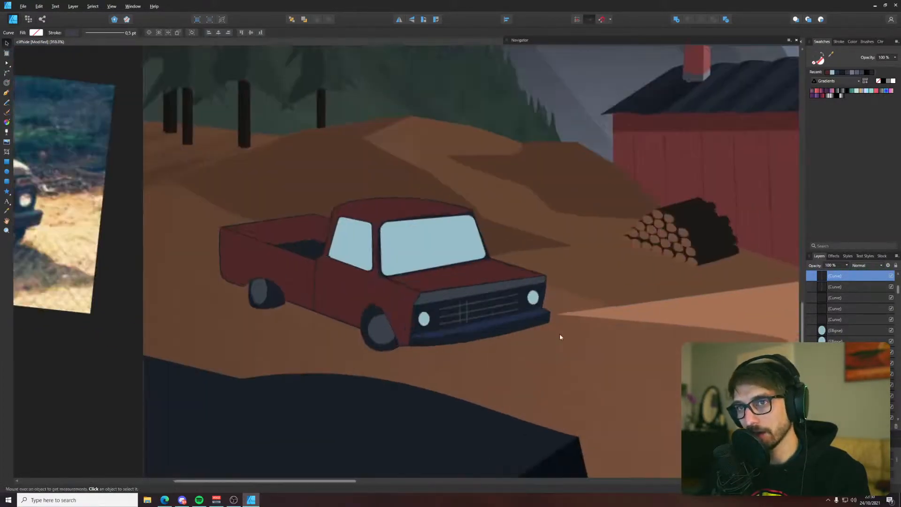
pyautogui.scroll(4, 413, 293)
pyautogui.scroll(-3, 427, 296)
pyautogui.scroll(-4, 427, 296)
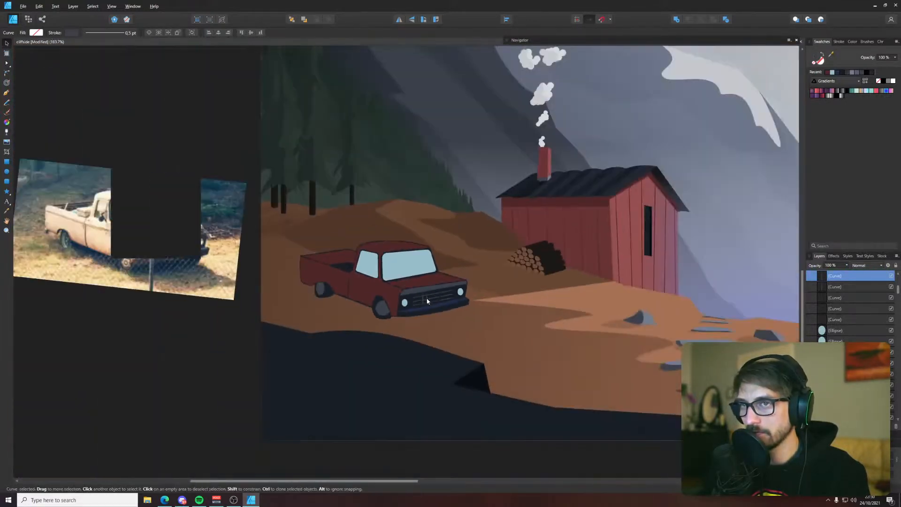
pyautogui.scroll(5, 147, 231)
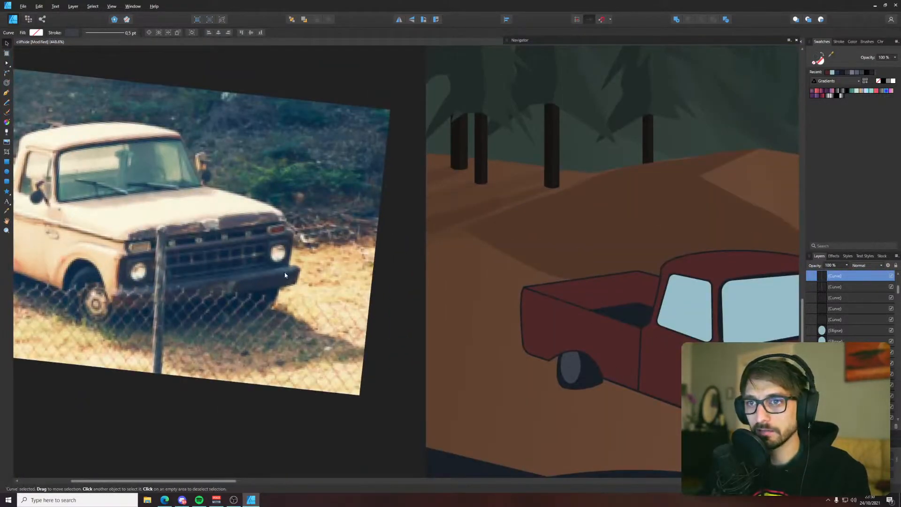
pyautogui.scroll(-4, 284, 274)
pyautogui.scroll(7, 548, 315)
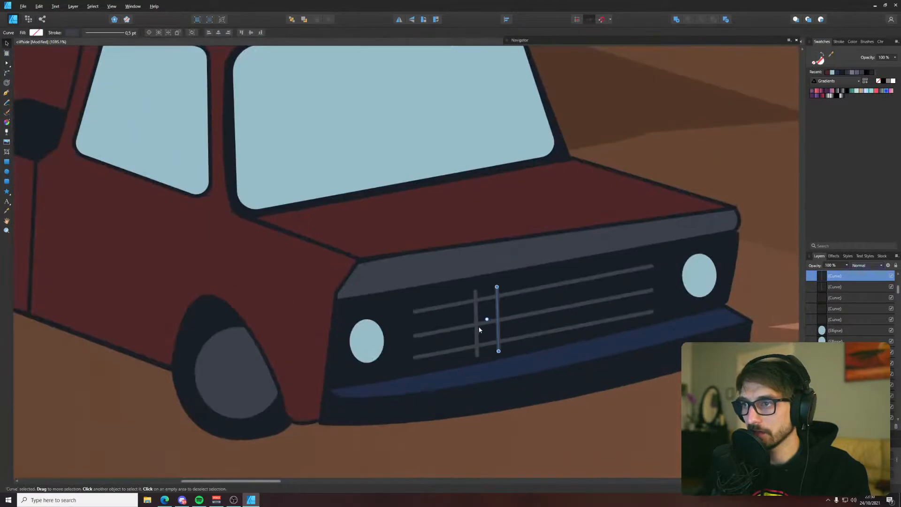
# Space copies of the vertical bar evenly across the full width of the grille, ten in all, and clear the selection
pyautogui.click(476, 335)
pyautogui.moveTo(476, 336)
pyautogui.mouseDown()
pyautogui.moveTo(413, 348)
pyautogui.moveTo(655, 299)
pyautogui.mouseUp()
pyautogui.click(474, 336)
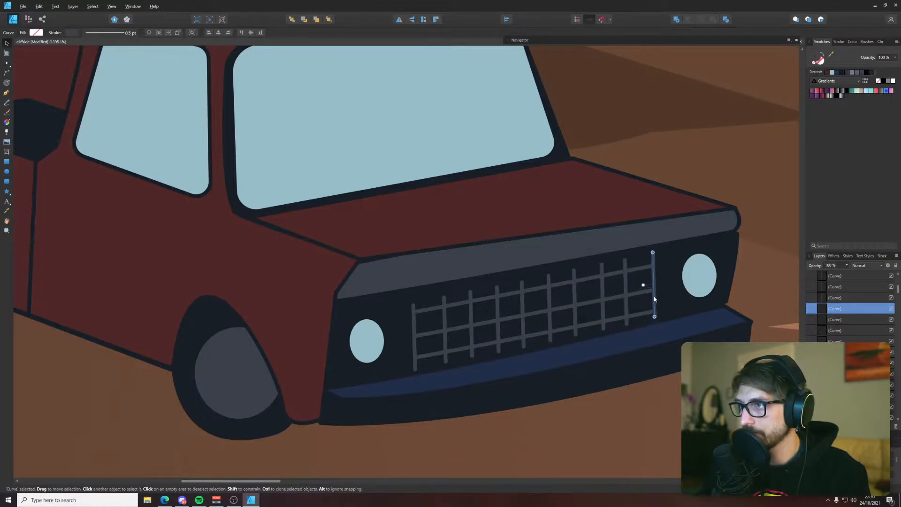
pyautogui.scroll(-10, 655, 299)
pyautogui.click(469, 390)
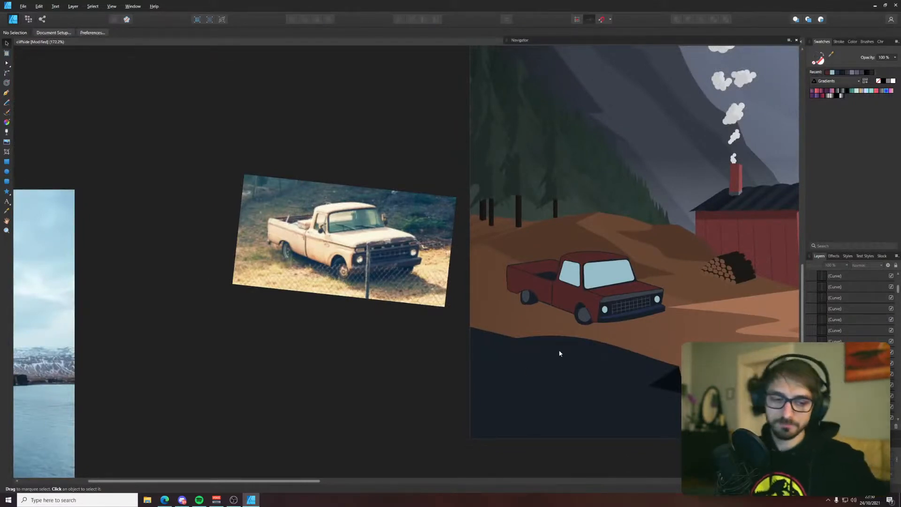
# Draw a rounded rectangle around the headlight nearest the front wheel and convert it to curves
pyautogui.scroll(7, 546, 302)
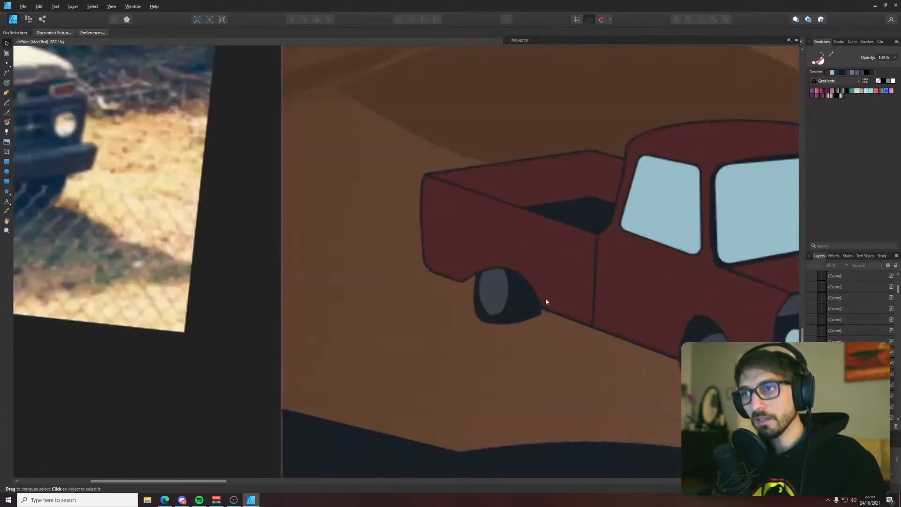
pyautogui.scroll(2, 744, 331)
pyautogui.moveTo(753, 332); pyautogui.dragTo(260, 311)
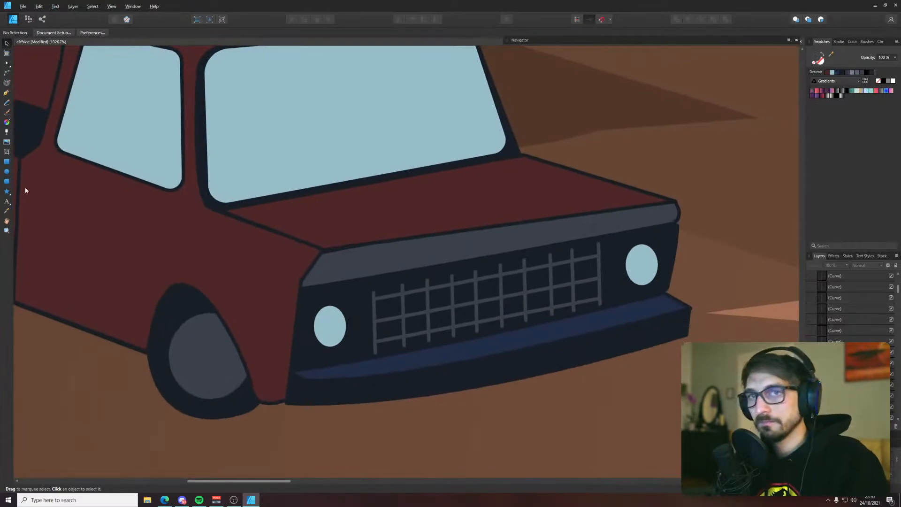
pyautogui.click(6, 161)
pyautogui.moveTo(308, 295); pyautogui.dragTo(328, 342)
pyautogui.press('v')
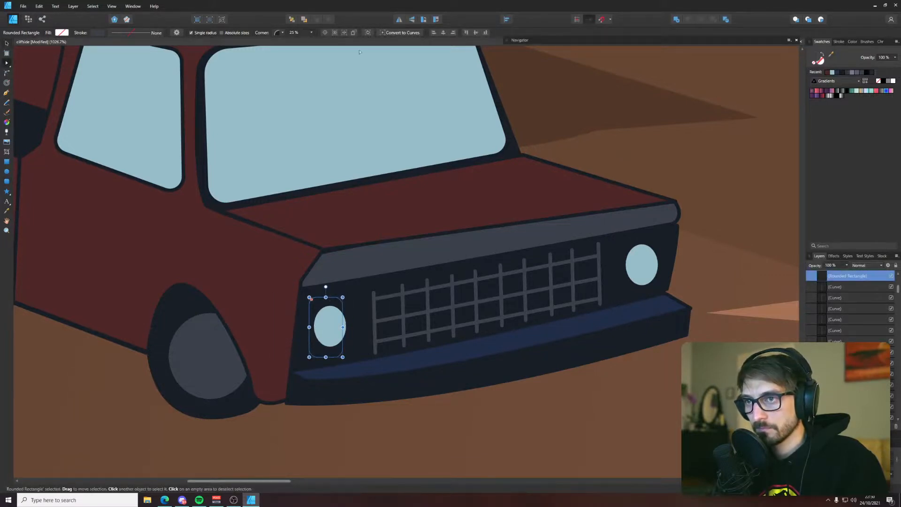
pyautogui.click(419, 33)
pyautogui.scroll(1, 365, 323)
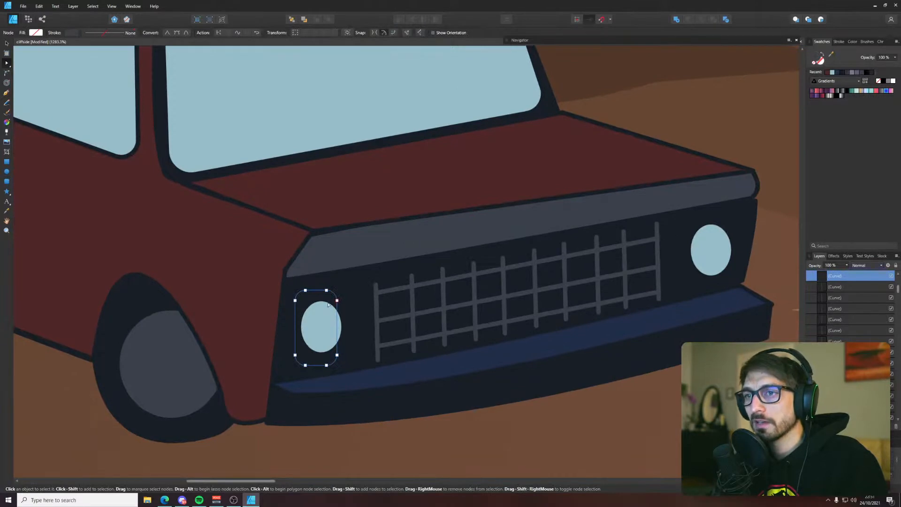
# Adjust the headlight frame's corner nodes to follow the front's slant and widen the frame around the headlight
pyautogui.moveTo(321, 278); pyautogui.dragTo(348, 311)
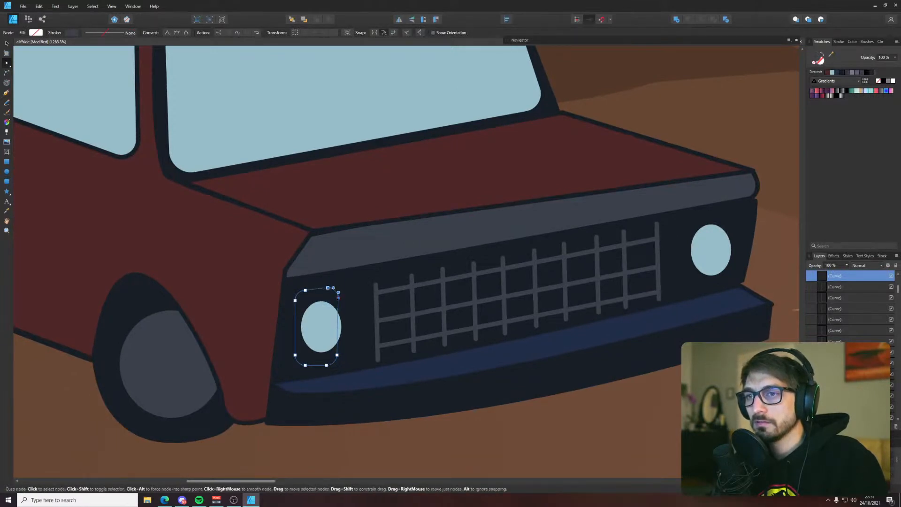
pyautogui.moveTo(315, 342); pyautogui.dragTo(322, 363)
pyautogui.hotkey('ctrl', 'z')
pyautogui.press('v')
pyautogui.moveTo(342, 329); pyautogui.dragTo(345, 333)
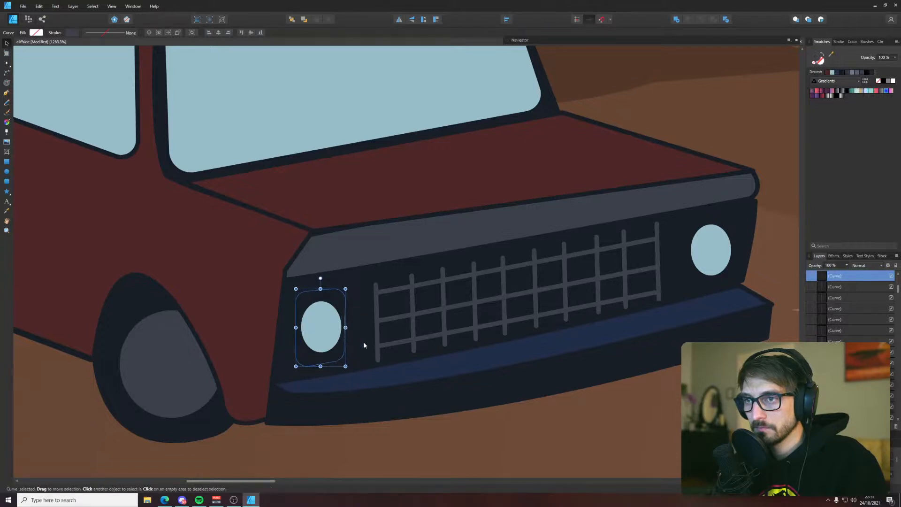
# Fill the headlight frame with the navy blue sampled from the bumper and leave it without a stroke
pyautogui.press('i')
pyautogui.click(431, 363)
pyautogui.press('v')
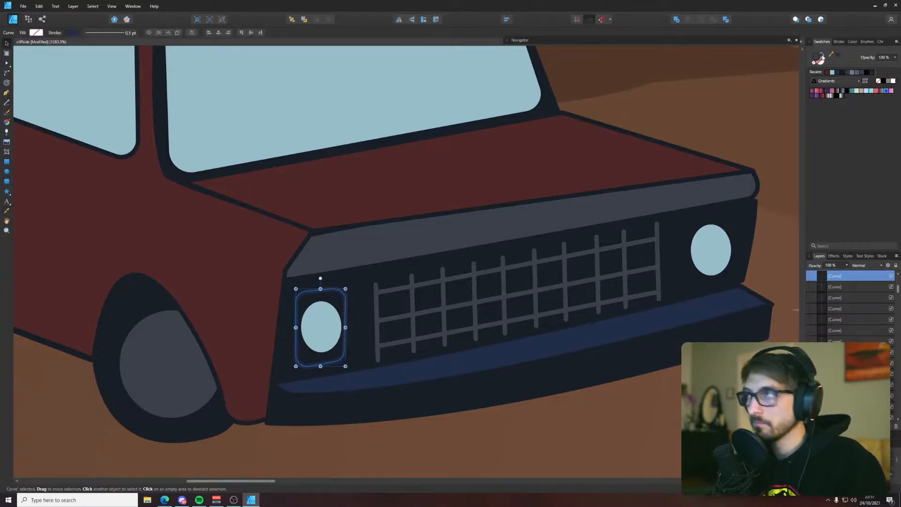
pyautogui.click(825, 57)
pyautogui.press('i')
pyautogui.press('v')
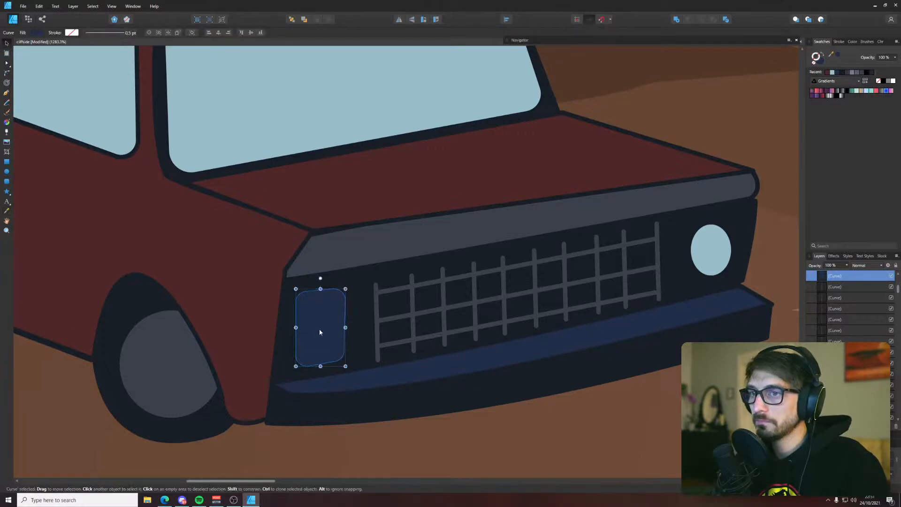
# Move the navy headlight frame behind the headlight nearest the front wheel
pyautogui.hotkey('ctrl', 'x')
pyautogui.click(353, 328)
pyautogui.hotkey('ctrl', 'v')
pyautogui.scroll(-4, 352, 327)
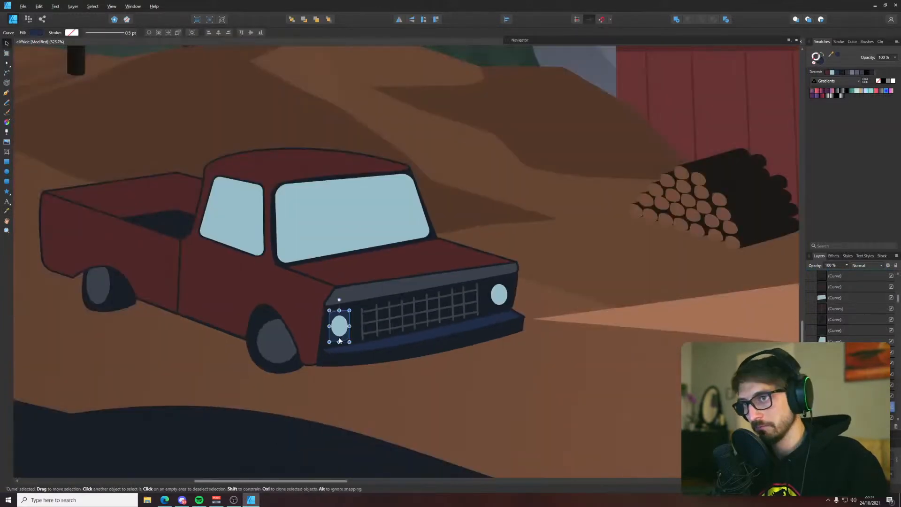
# Place a copy of the navy frame behind the truck's far headlight, clear the selection and save the document
pyautogui.click(499, 306)
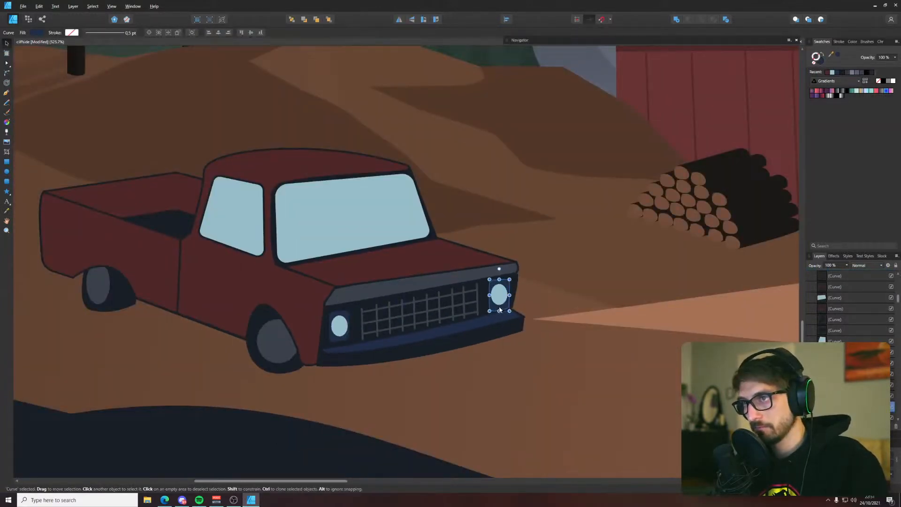
pyautogui.scroll(-6, 499, 309)
pyautogui.click(206, 413)
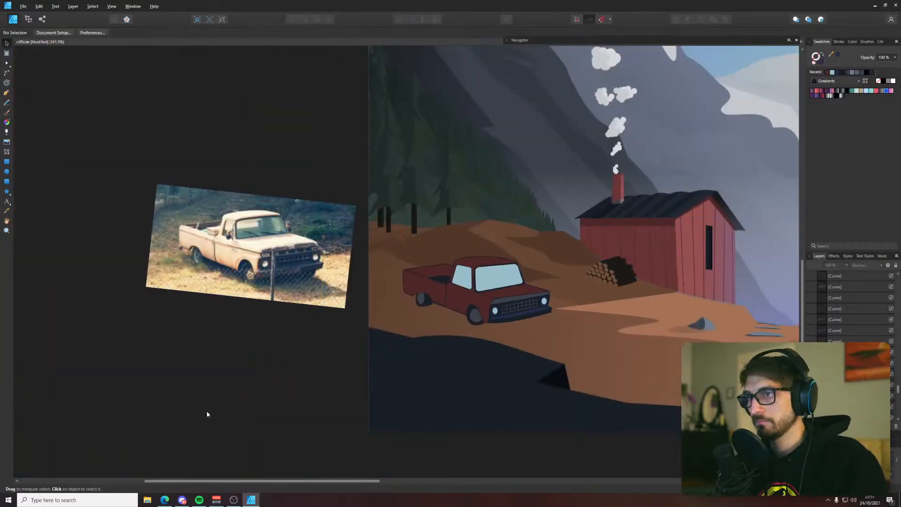
pyautogui.hotkey('ctrl', 's')
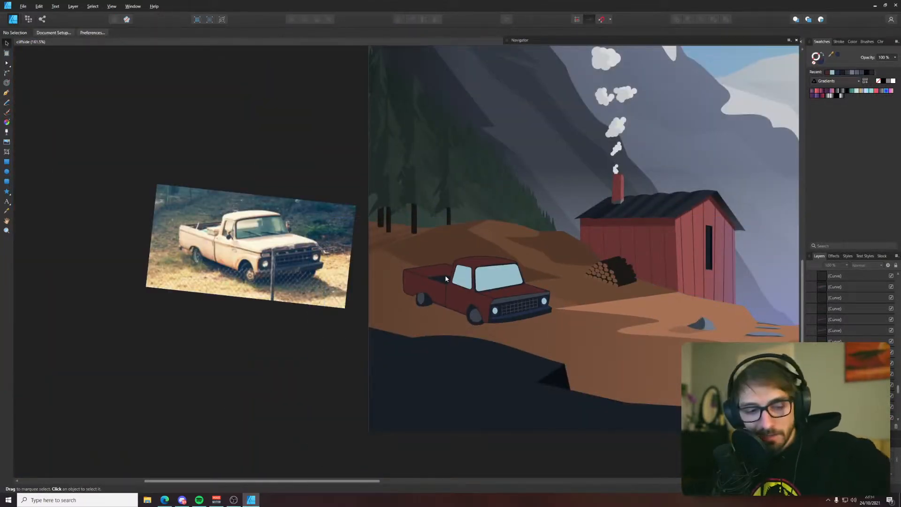
# Draw a straight body line from the cab-bed seam to the hood's front corner and stroke it with the sampled dark outline colour
pyautogui.scroll(3, 486, 278)
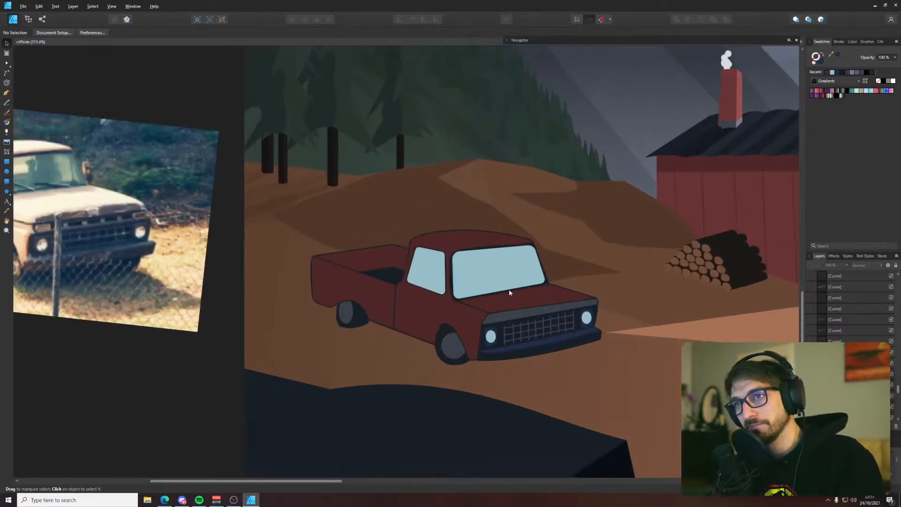
pyautogui.moveTo(405, 302); pyautogui.dragTo(571, 328)
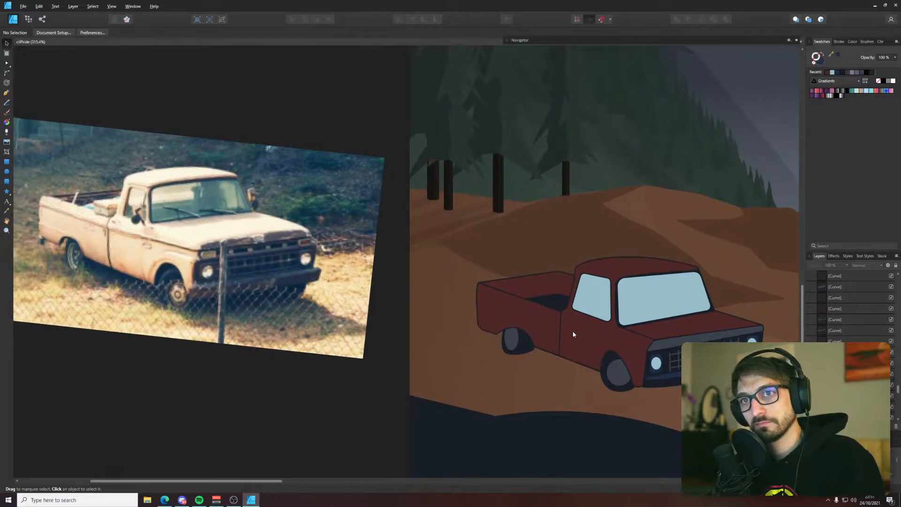
pyautogui.press('p')
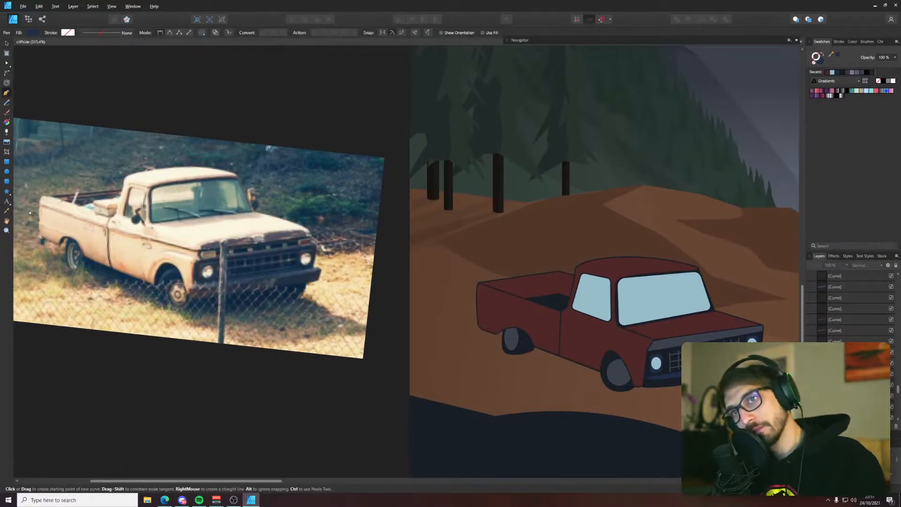
pyautogui.scroll(5, 659, 343)
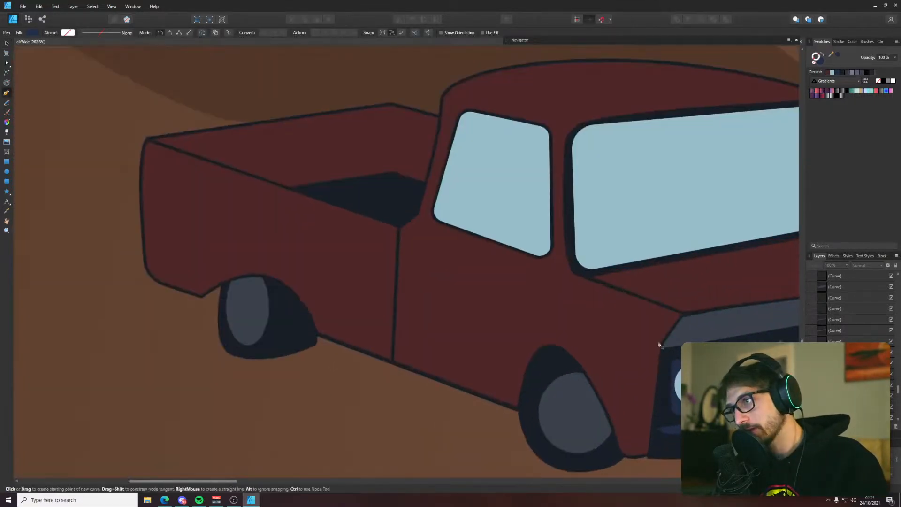
pyautogui.click(398, 256)
pyautogui.click(661, 341)
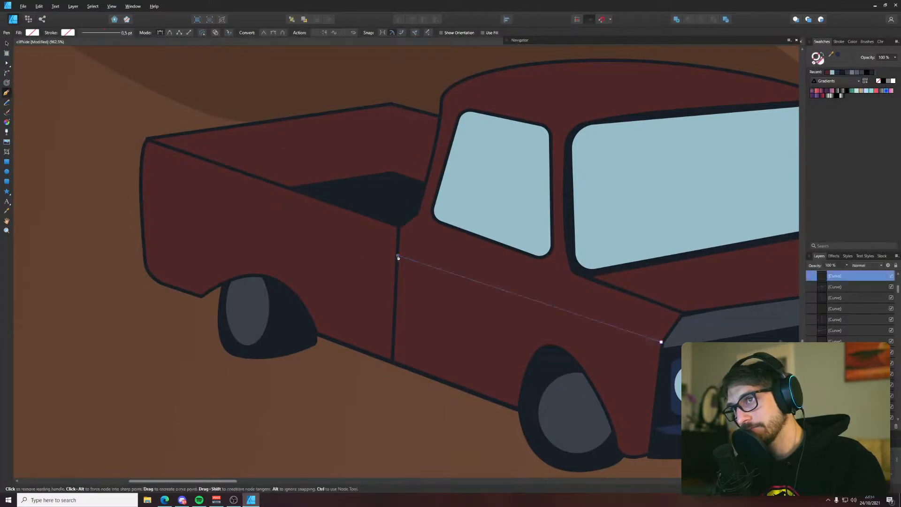
pyautogui.moveTo(832, 56); pyautogui.dragTo(569, 197)
pyautogui.click(837, 55)
pyautogui.press('v')
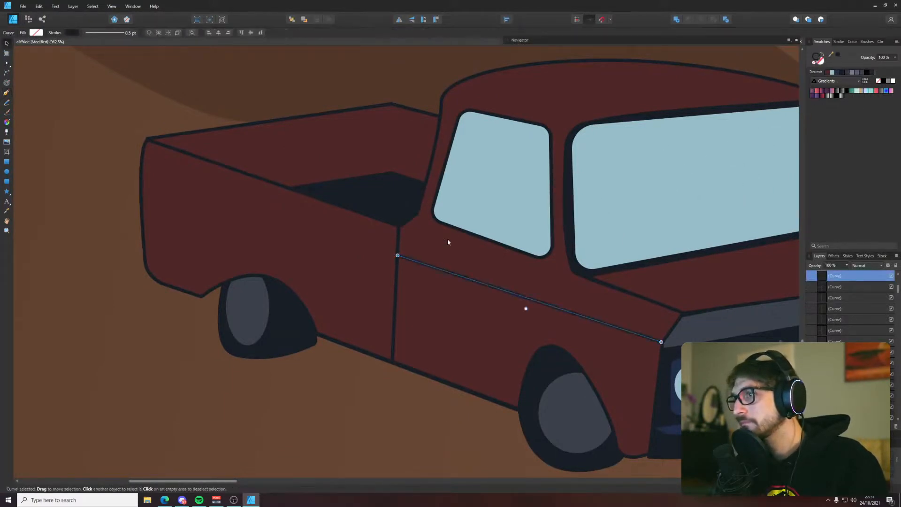
# Extend the body line along the bed's side to the truck's rear edge and deselect it
pyautogui.press('p')
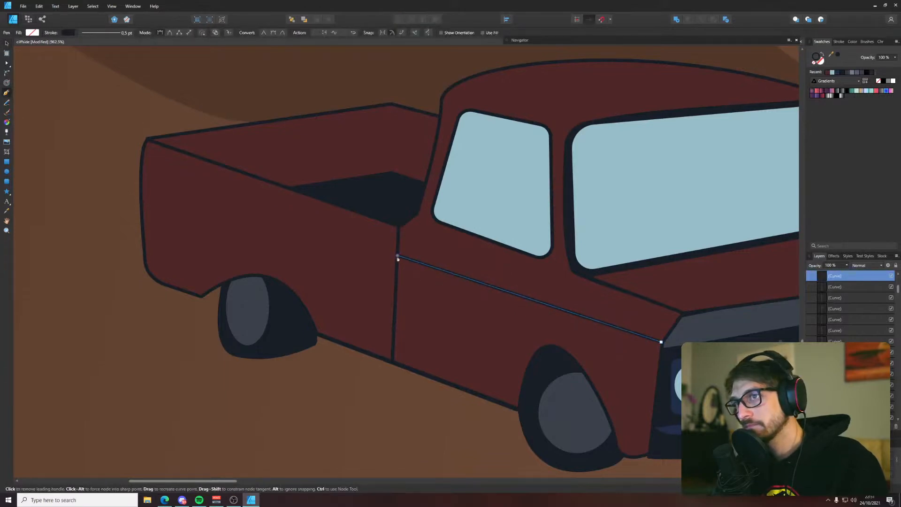
pyautogui.click(141, 166)
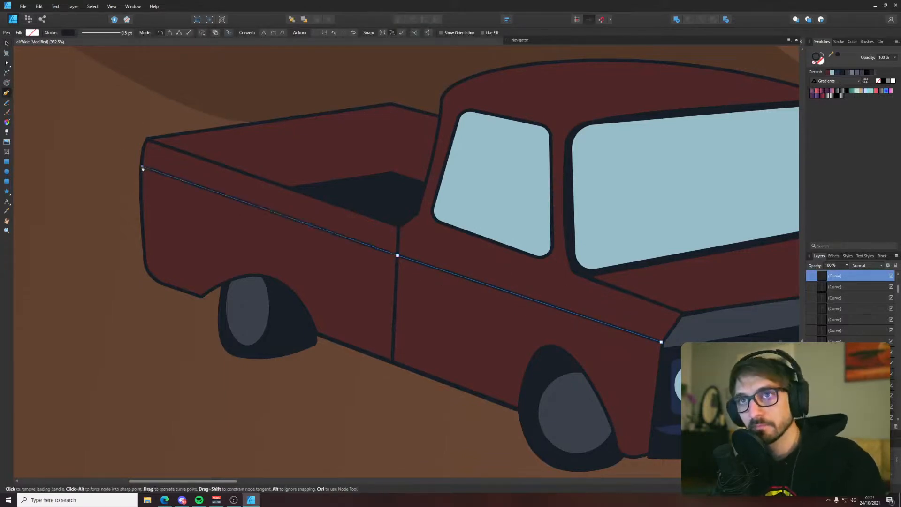
pyautogui.press('v')
pyautogui.click(121, 188)
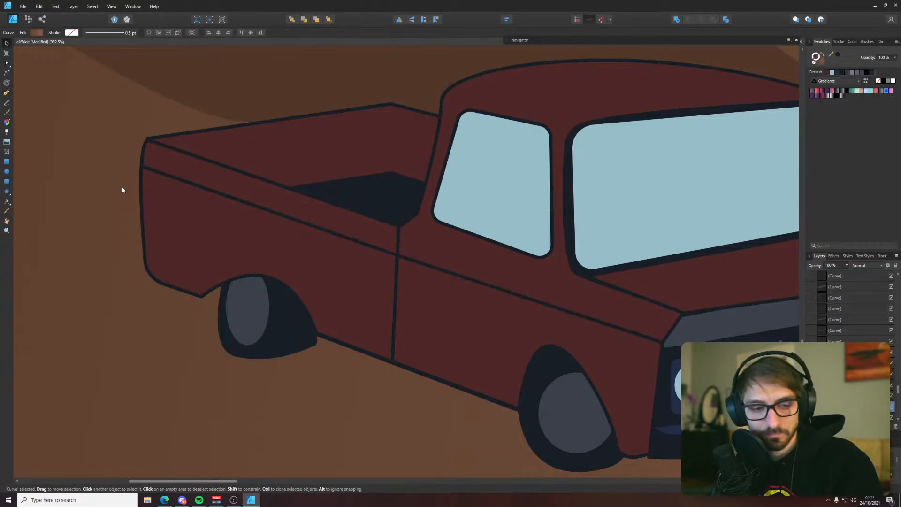
# Draw a second dark line just below the bed's body line, from the rear edge to the cab-bed seam
pyautogui.press('p')
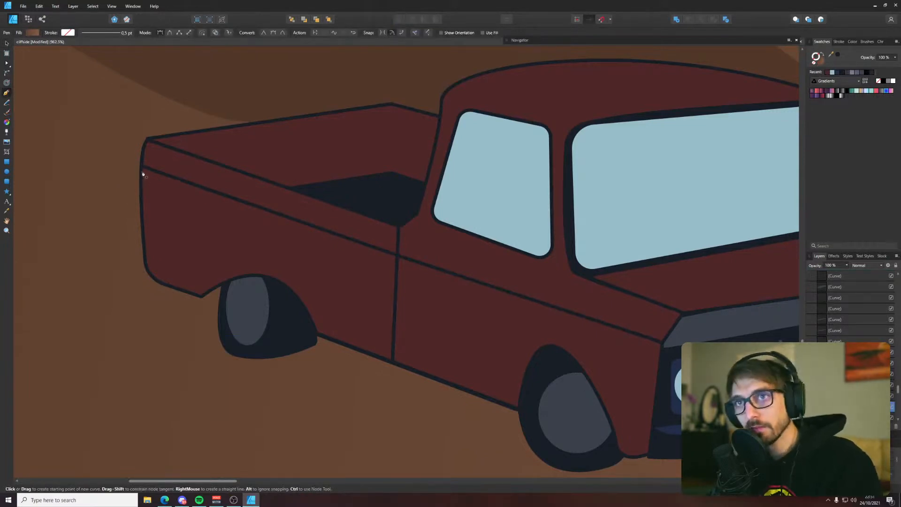
pyautogui.click(143, 173)
pyautogui.click(395, 261)
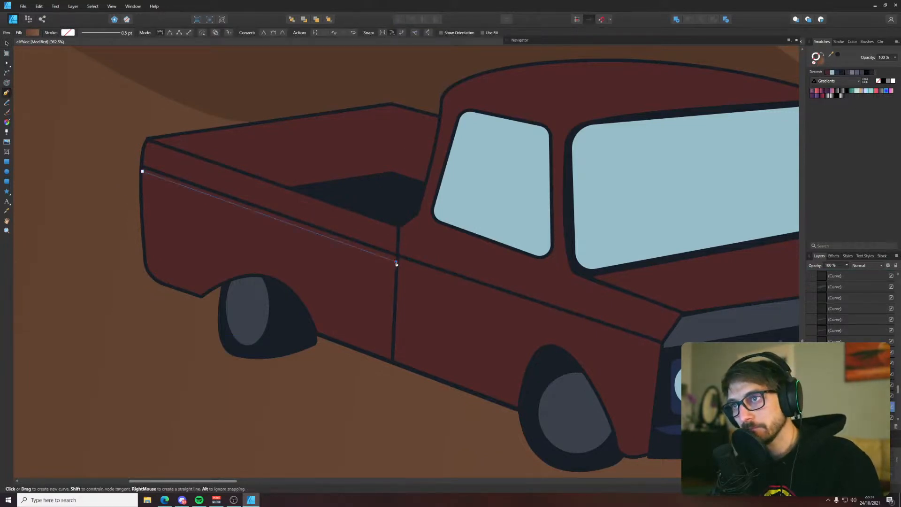
pyautogui.press('v')
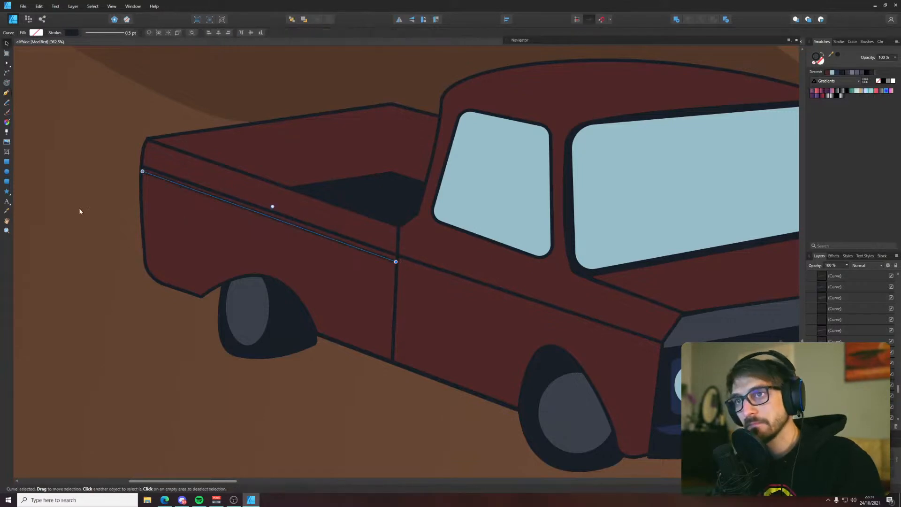
pyautogui.click(82, 211)
# Draw a short dark arc with the Pen tool along the upper part of the front wheel's grey hubcap
pyautogui.scroll(-5, 113, 229)
pyautogui.scroll(-3, 116, 228)
pyautogui.moveTo(117, 228); pyautogui.dragTo(265, 259)
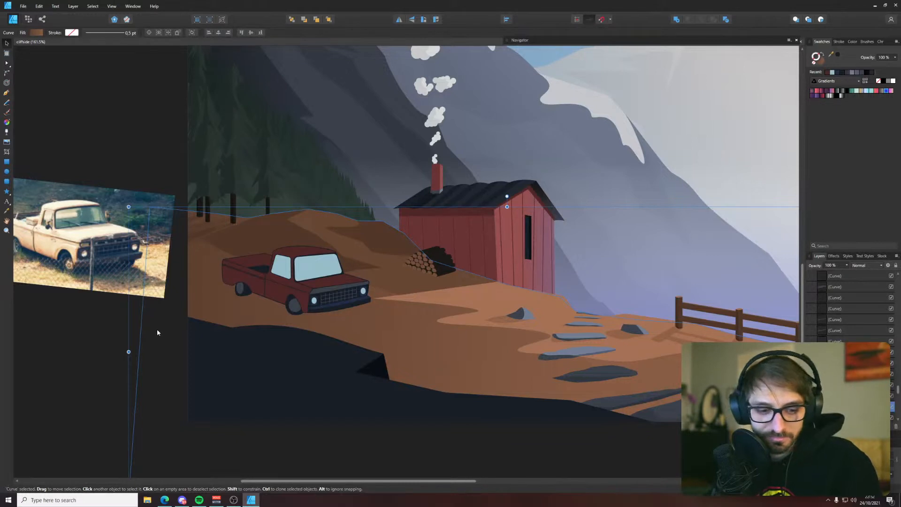
pyautogui.press('p')
pyautogui.scroll(9, 294, 298)
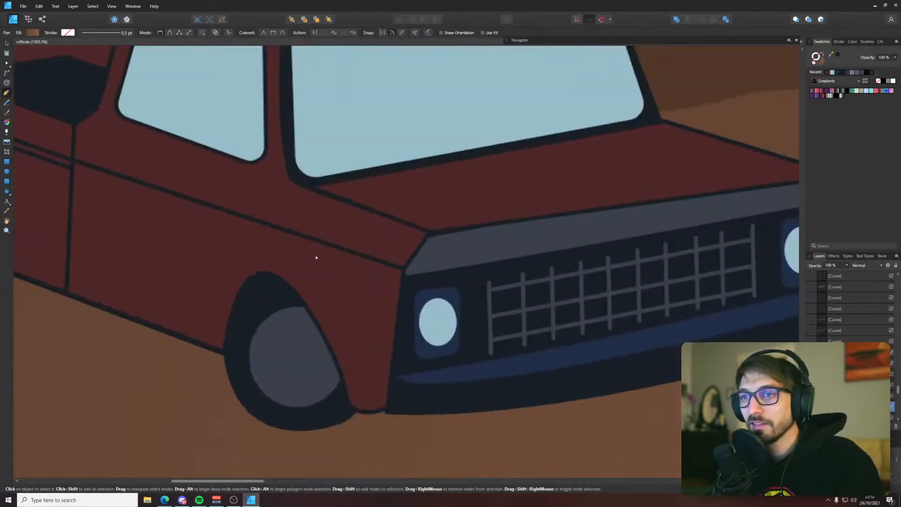
pyautogui.click(280, 324)
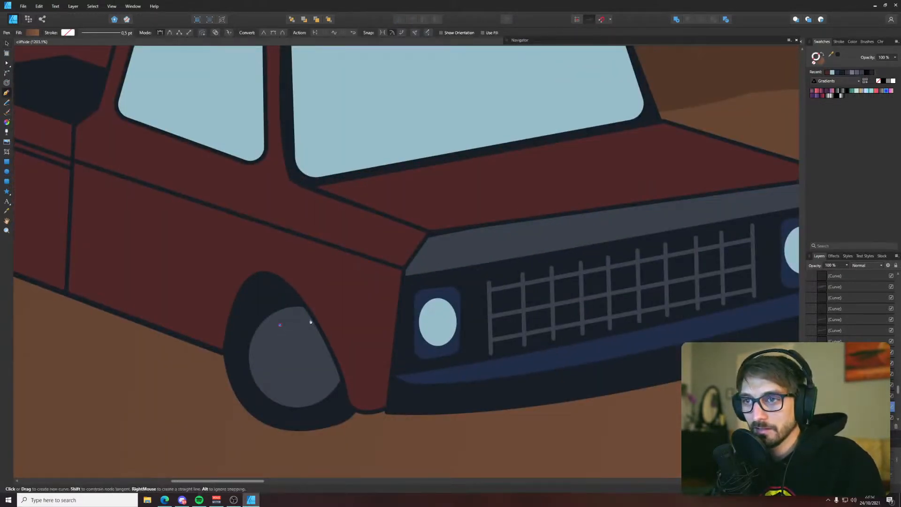
pyautogui.moveTo(311, 319); pyautogui.dragTo(329, 322)
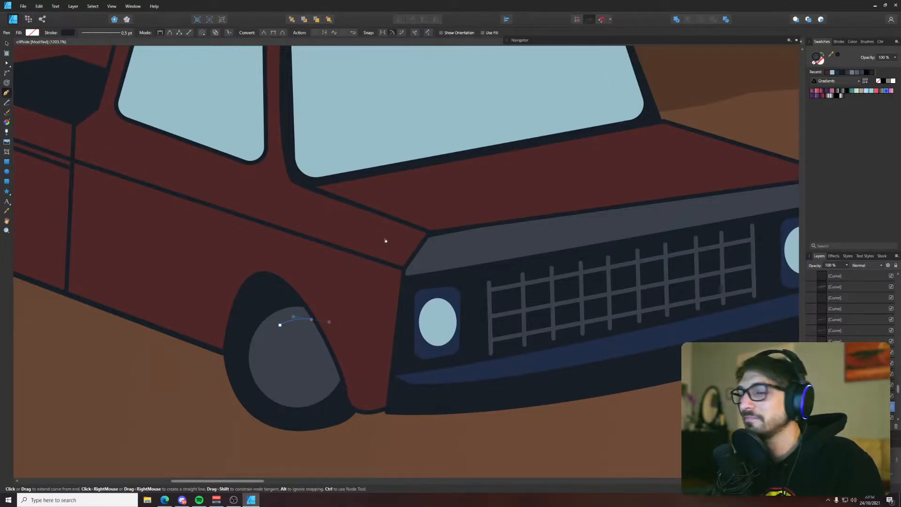
pyautogui.scroll(3, 282, 356)
pyautogui.press('v')
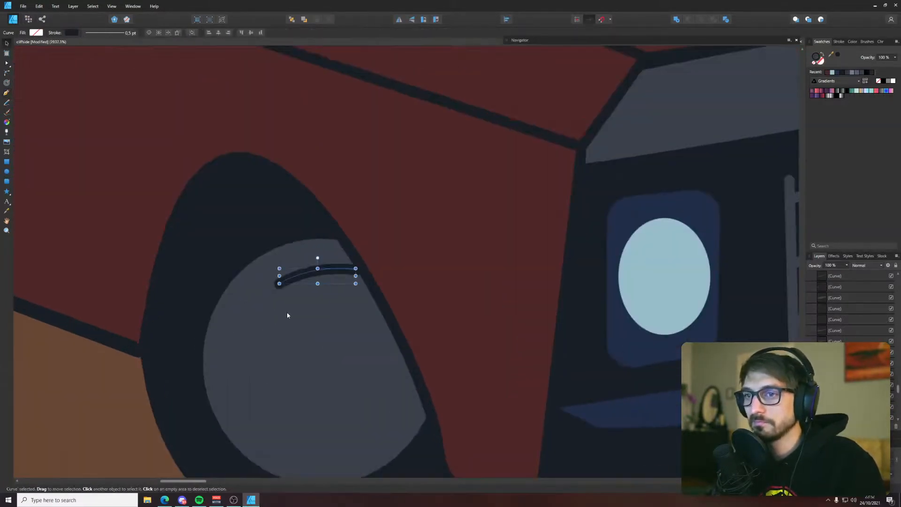
# Draw two more dark arcs following the front hubcap's rim, one on its rearward side and one along its lower edge
pyautogui.press('p')
pyautogui.click(255, 324)
pyautogui.moveTo(269, 417); pyautogui.dragTo(321, 451)
pyautogui.press('Escape')
pyautogui.click(301, 434)
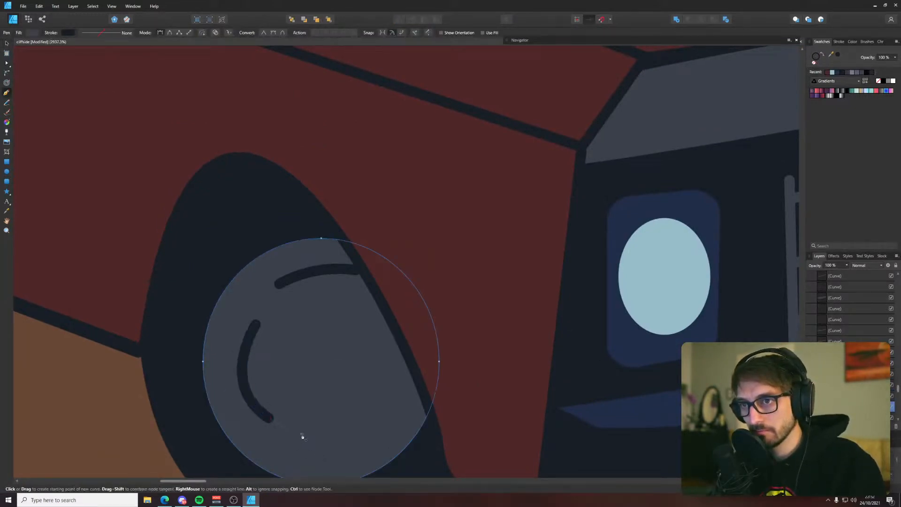
pyautogui.moveTo(388, 403); pyautogui.dragTo(396, 365)
# Draw a fourth arc on the front hubcap's side beside the fender and send it behind the truck body
pyautogui.keyDown('ctrl'); pyautogui.click(406, 374); pyautogui.keyUp('ctrl')
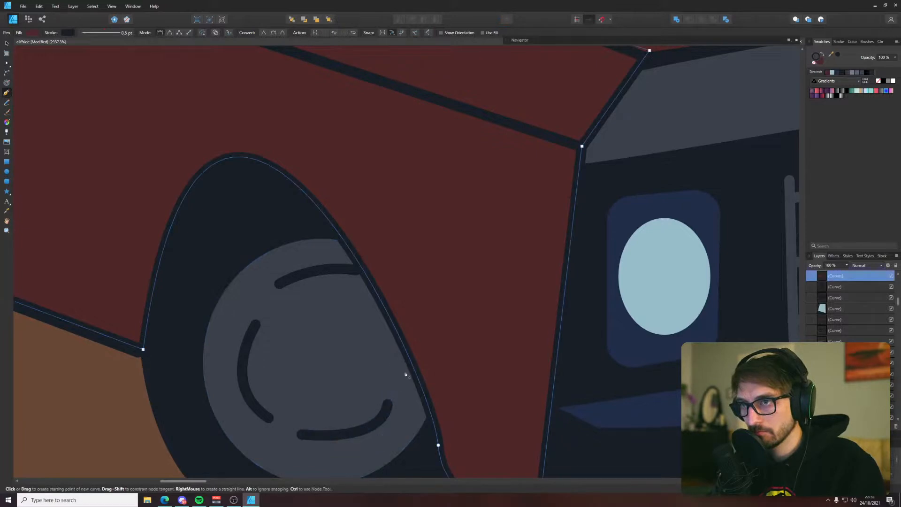
pyautogui.click(405, 370)
pyautogui.moveTo(405, 277); pyautogui.dragTo(367, 249)
pyautogui.hotkey('ctrl', 'z')
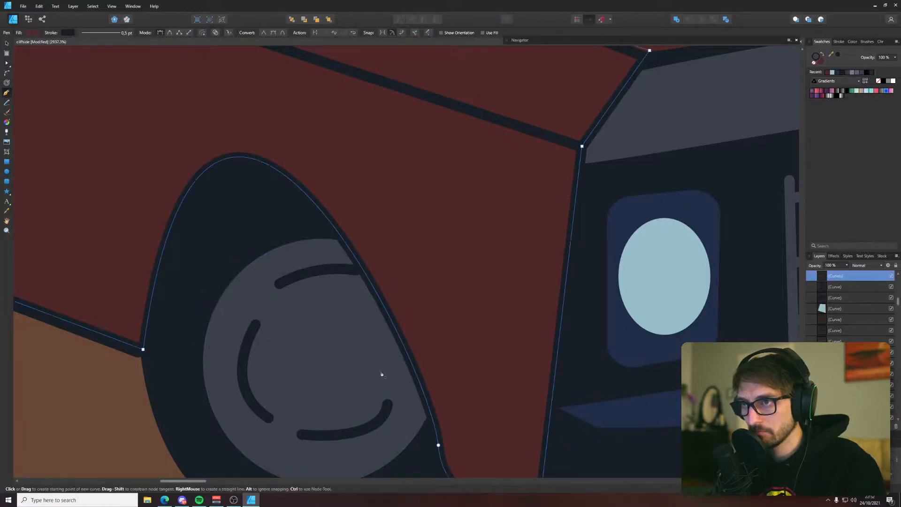
pyautogui.click(381, 371)
pyautogui.hotkey('ctrl', 'shift', 'z')
pyautogui.press('v')
pyautogui.hotkey('ctrl', 'z')
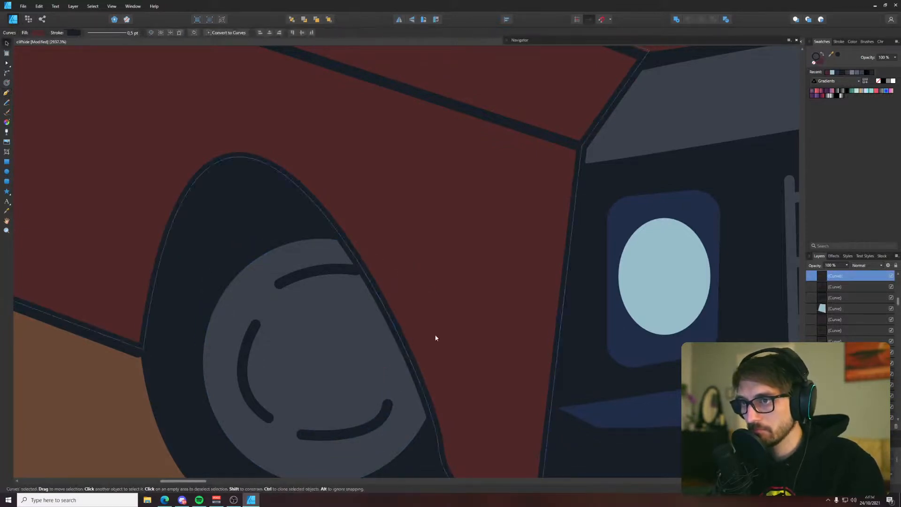
pyautogui.hotkey('ctrl', 'shift', 'z')
pyautogui.hotkey('ctrl', '[')
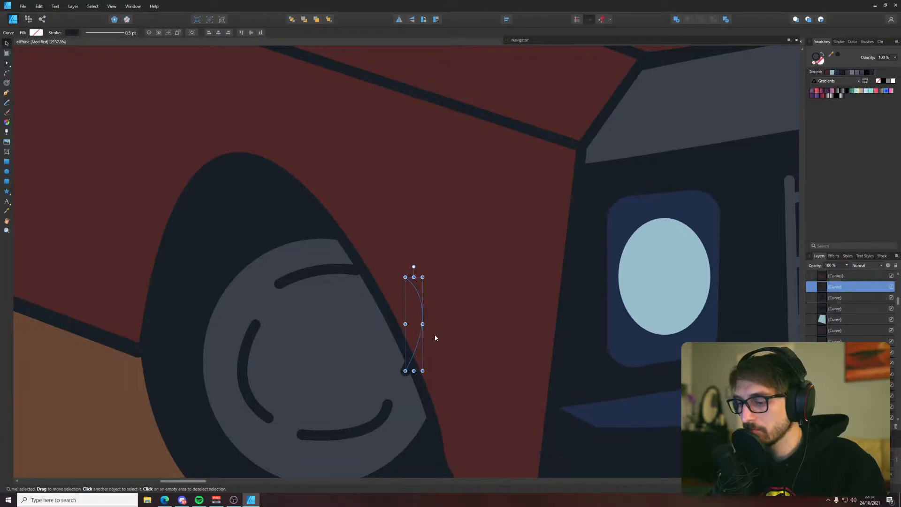
# Move the lower hubcap arc's end node slightly outward and shift the rearward arc closer to the rim
pyautogui.click(359, 422)
pyautogui.press('a')
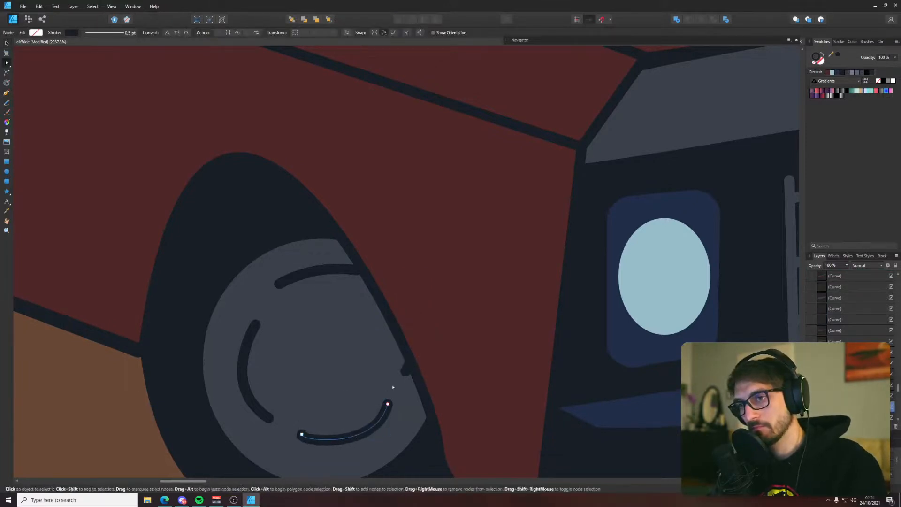
pyautogui.moveTo(388, 404); pyautogui.dragTo(393, 404)
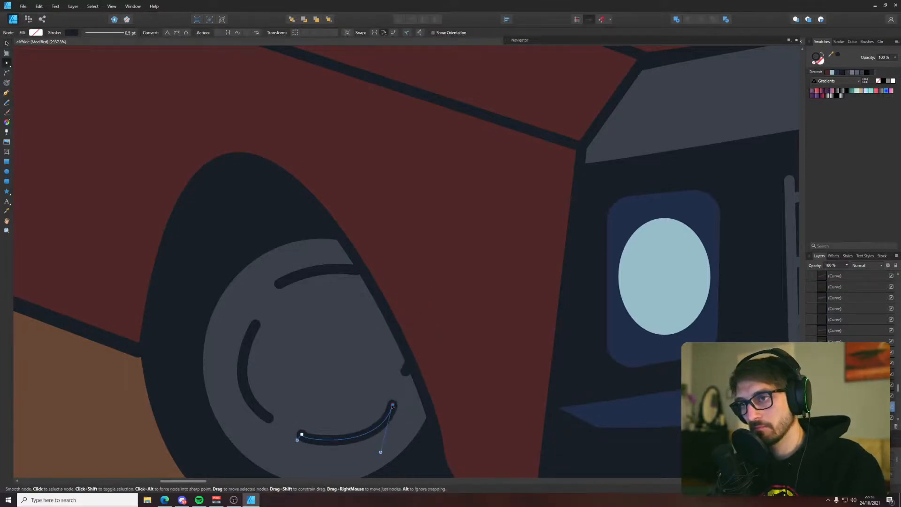
pyautogui.click(250, 337)
pyautogui.press('v')
pyautogui.moveTo(251, 351); pyautogui.dragTo(245, 349)
# Bow the front hubcap's upper arc slightly further toward the rim and save the document
pyautogui.click(291, 275)
pyautogui.press('a')
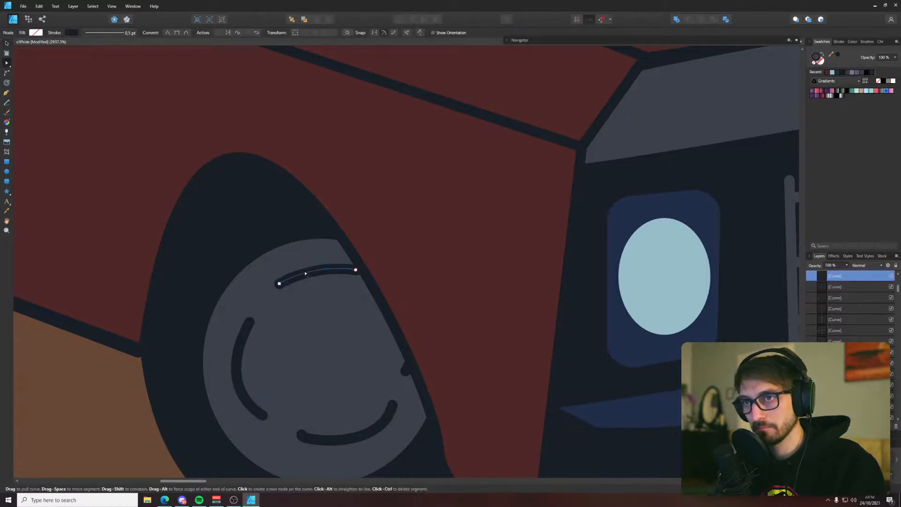
pyautogui.moveTo(305, 273); pyautogui.dragTo(307, 268)
pyautogui.click(211, 253)
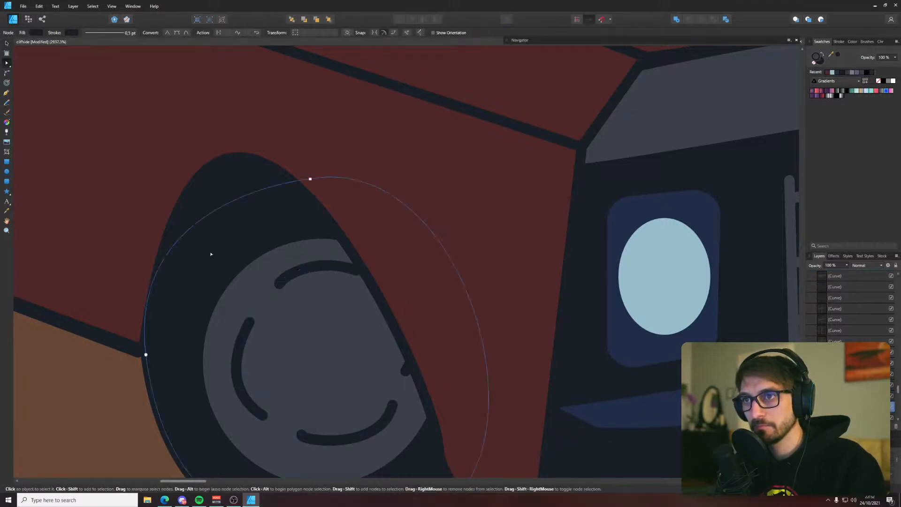
pyautogui.scroll(-10, 211, 256)
pyautogui.click(192, 370)
pyautogui.moveTo(193, 370); pyautogui.dragTo(347, 416)
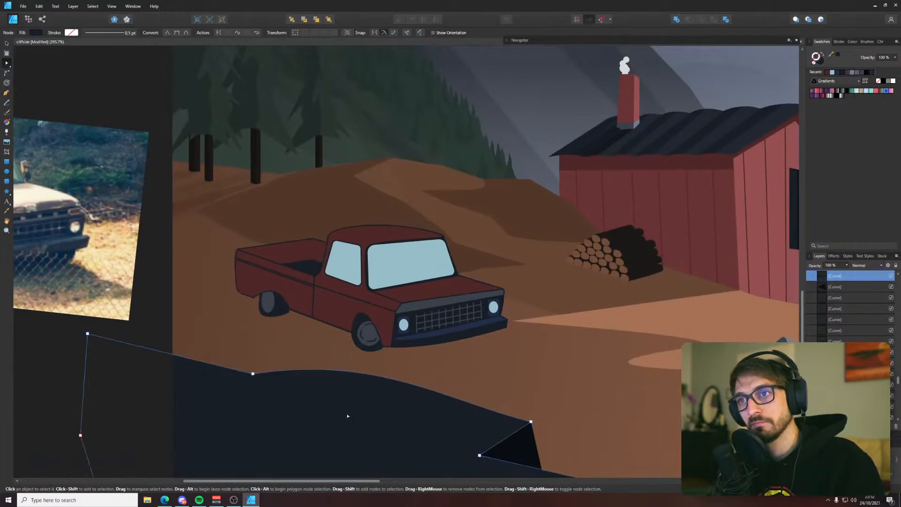
pyautogui.hotkey('ctrl', 's')
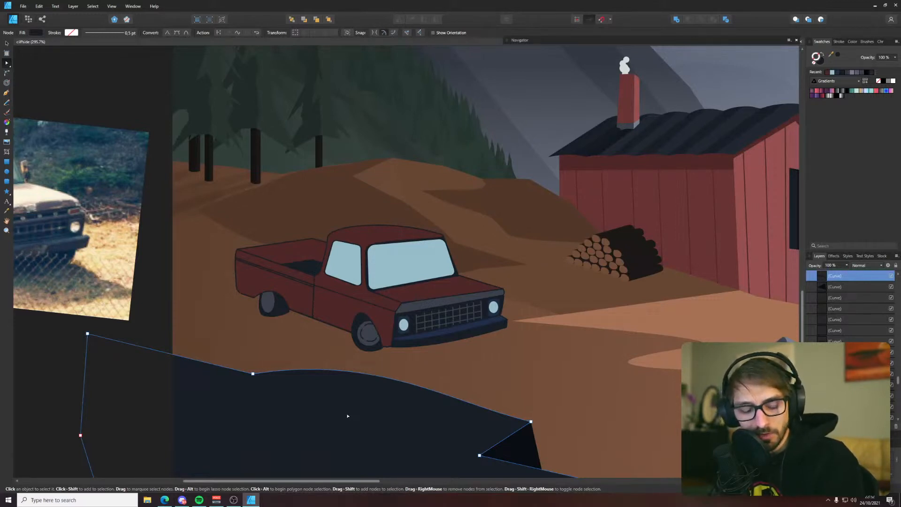
# Draw a dark curved stroke with the Pen tool along the lower rearward rim of the rear hubcap
pyautogui.scroll(8, 270, 319)
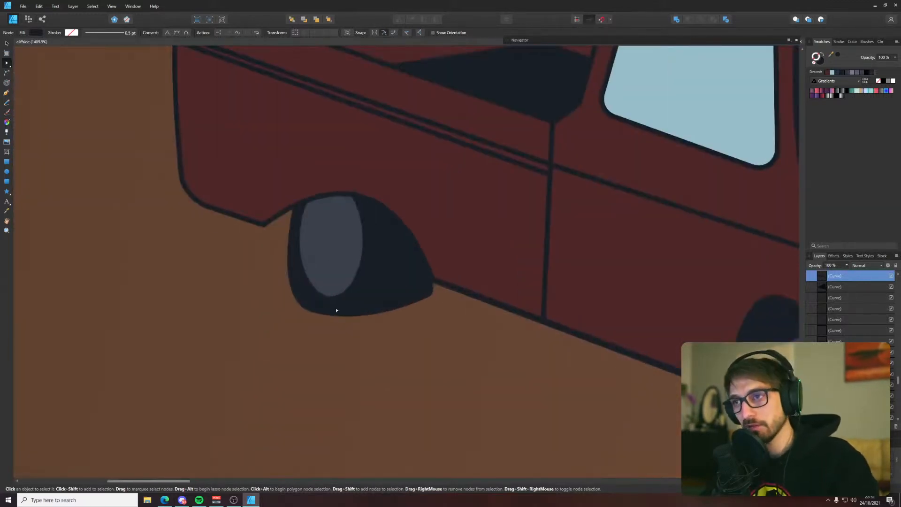
pyautogui.press('p')
pyautogui.click(309, 257)
pyautogui.moveTo(322, 286); pyautogui.dragTo(333, 288)
pyautogui.hotkey('shift', 'x')
# Draw two more dark arcs on the rear hubcap's forward side, one near the lower rim and one running up under the wheel arch
pyautogui.keyDown('ctrl'); pyautogui.click(334, 286); pyautogui.keyUp('ctrl')
pyautogui.click(339, 283)
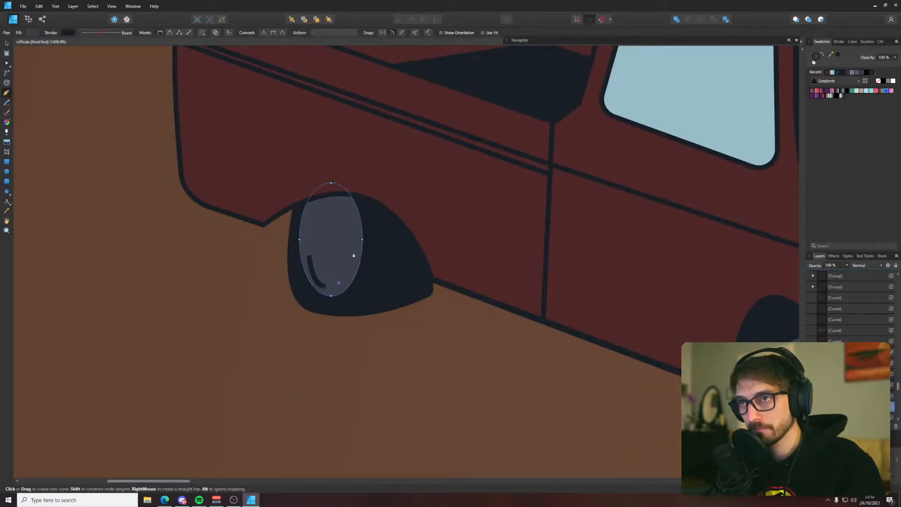
pyautogui.moveTo(353, 252); pyautogui.dragTo(347, 237)
pyautogui.keyDown('ctrl'); pyautogui.click(353, 222); pyautogui.keyUp('ctrl')
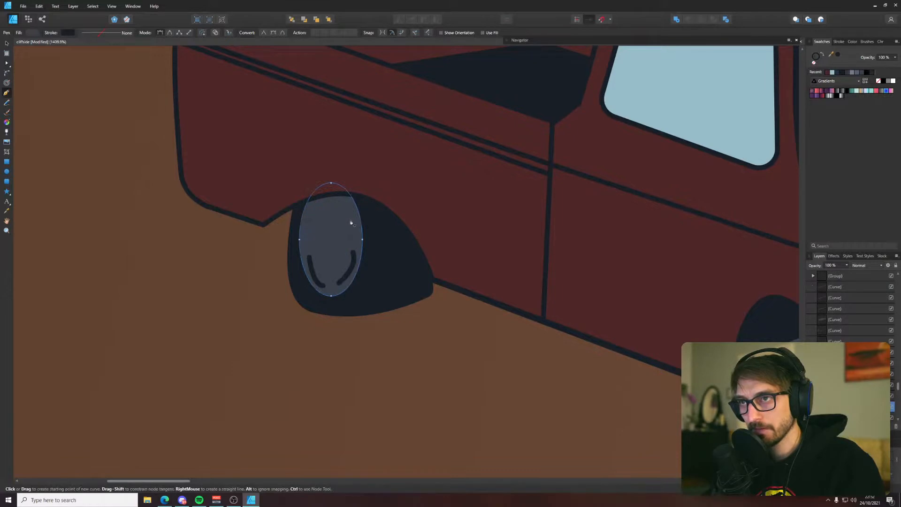
pyautogui.click(348, 216)
pyautogui.moveTo(327, 183); pyautogui.dragTo(305, 184)
pyautogui.keyDown('ctrl'); pyautogui.click(308, 187); pyautogui.keyUp('ctrl')
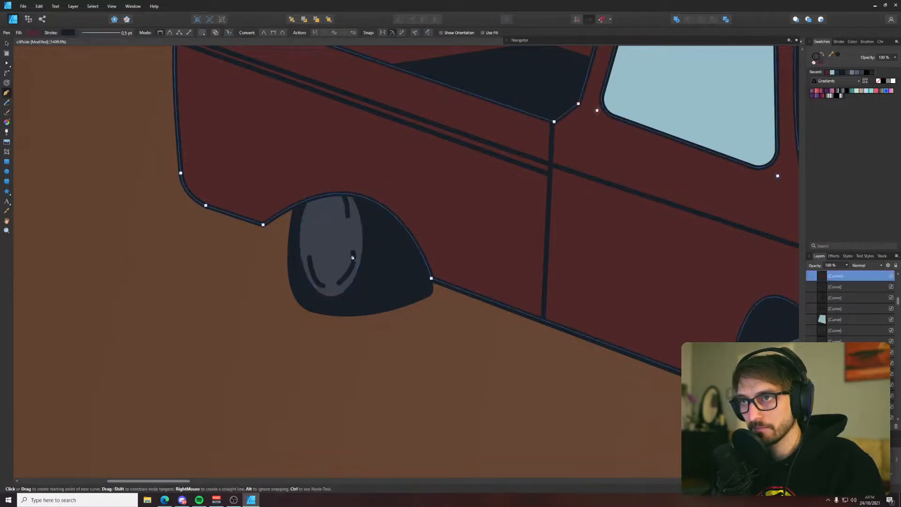
# Raise the upper node of the rear hubcap's lower forward arc and move its lower node closer to the rim
pyautogui.press('a')
pyautogui.click(353, 255)
pyautogui.moveTo(353, 253); pyautogui.dragTo(352, 242)
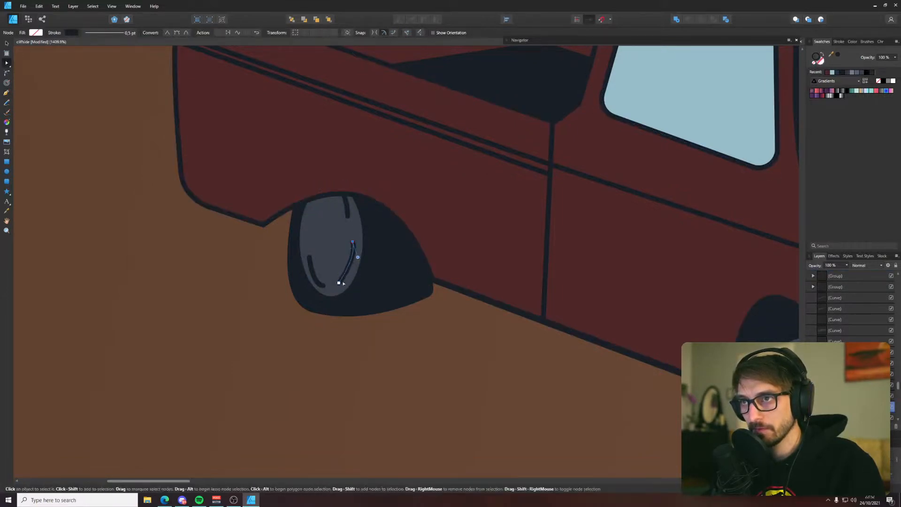
pyautogui.moveTo(343, 283); pyautogui.dragTo(357, 267)
pyautogui.click(353, 244)
pyautogui.click(352, 242)
# Adjust the rear hubcap's lower rearward arc and nudge it slightly upward within the rim
pyautogui.click(320, 283)
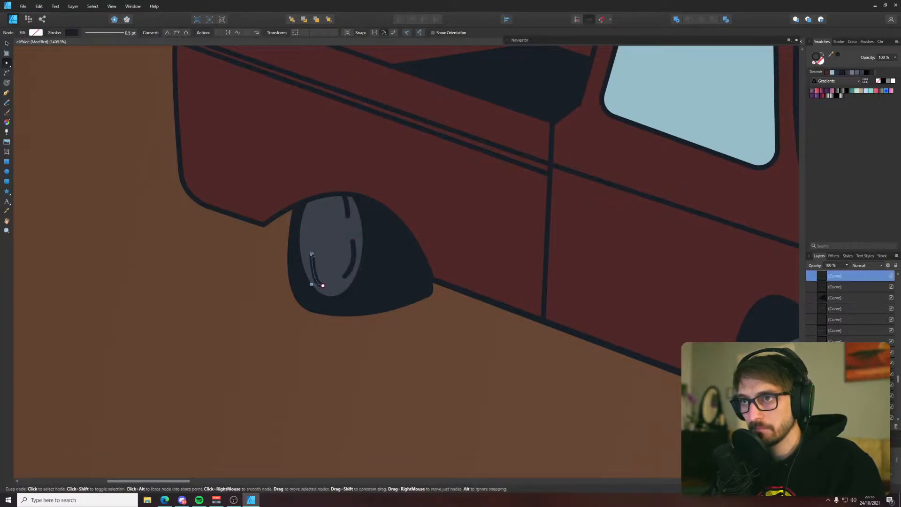
pyautogui.press('v')
pyautogui.moveTo(308, 259); pyautogui.dragTo(311, 262)
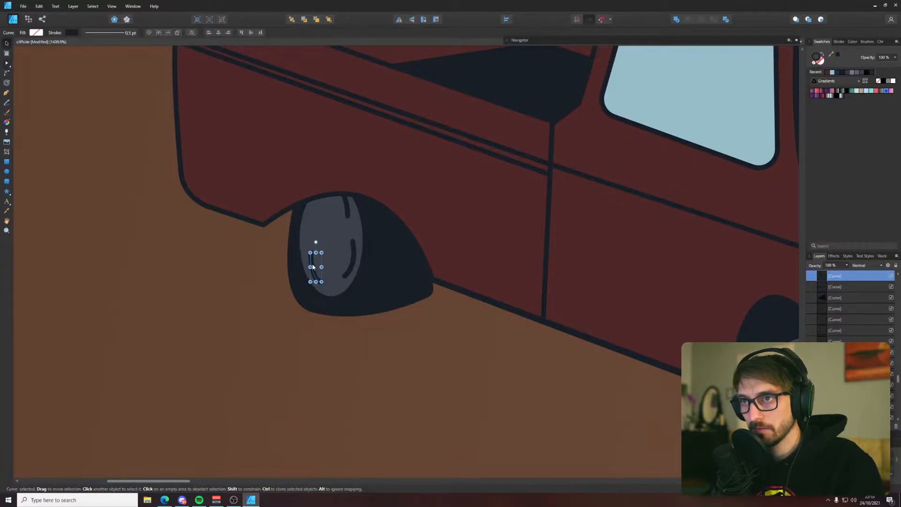
pyautogui.click(263, 241)
# Draw a fourth arc along the upper rearward rim of the rear hubcap
pyautogui.press('p')
pyautogui.click(311, 226)
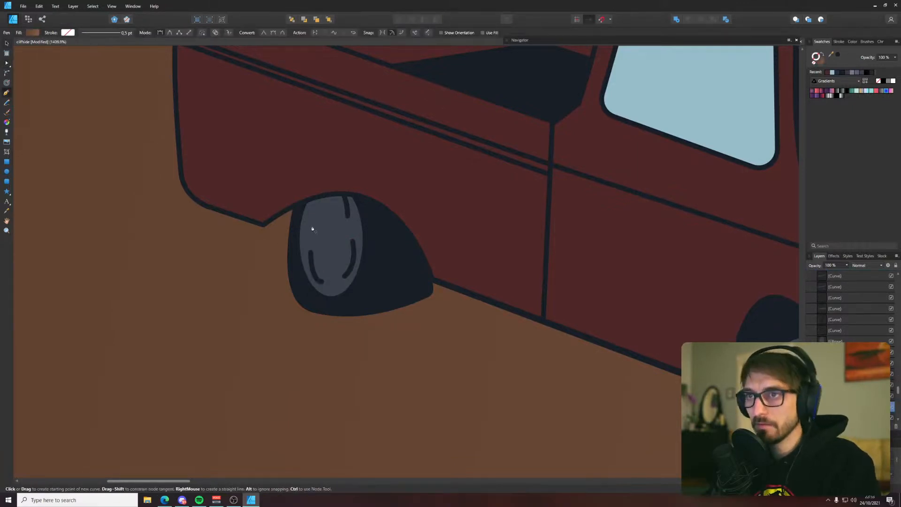
pyautogui.moveTo(324, 196)
pyautogui.mouseDown()
pyautogui.moveTo(338, 192)
pyautogui.moveTo(331, 200)
pyautogui.mouseUp()
# Shift the top node of the rear hubcap's upper rearward arc closer to the rim and save the document
pyautogui.scroll(5, 311, 222)
pyautogui.press('v')
pyautogui.press('a')
pyautogui.moveTo(370, 125); pyautogui.dragTo(351, 121)
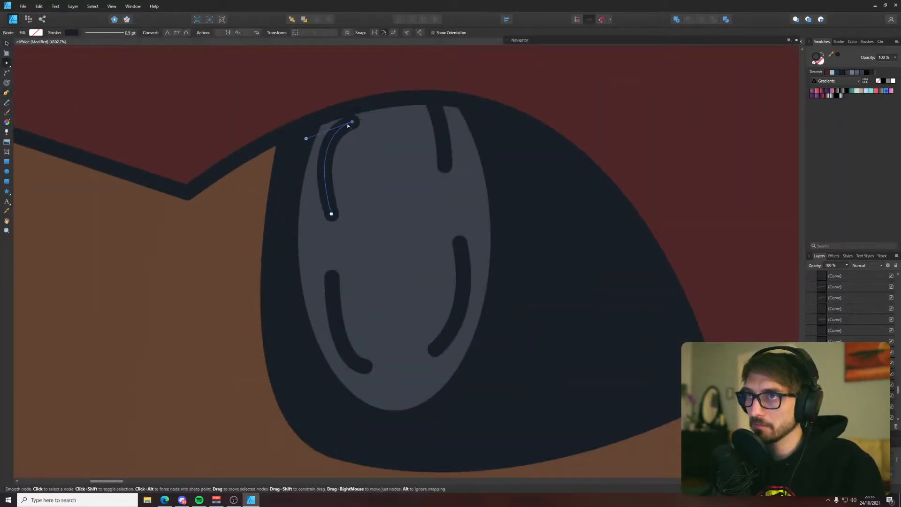
pyautogui.click(173, 248)
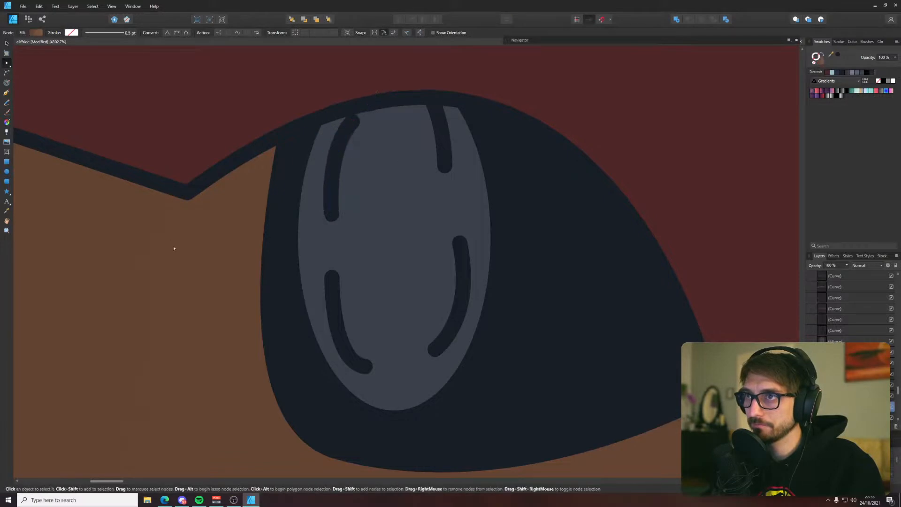
pyautogui.scroll(-12, 203, 293)
pyautogui.hotkey('ctrl', 's')
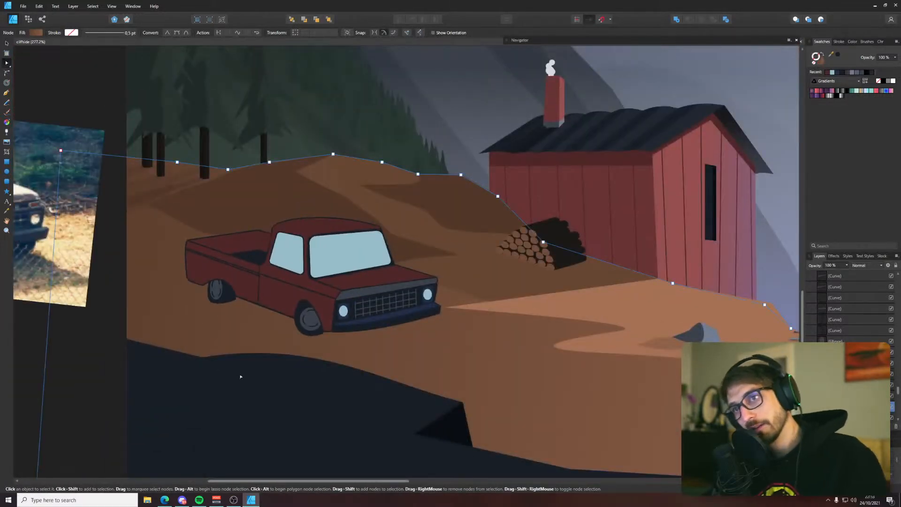
# Draw an angular outline for the truck's cast shadow, running from the front bumper along the ground to behind the rear wheel
pyautogui.moveTo(235, 372); pyautogui.dragTo(263, 397)
pyautogui.press('p')
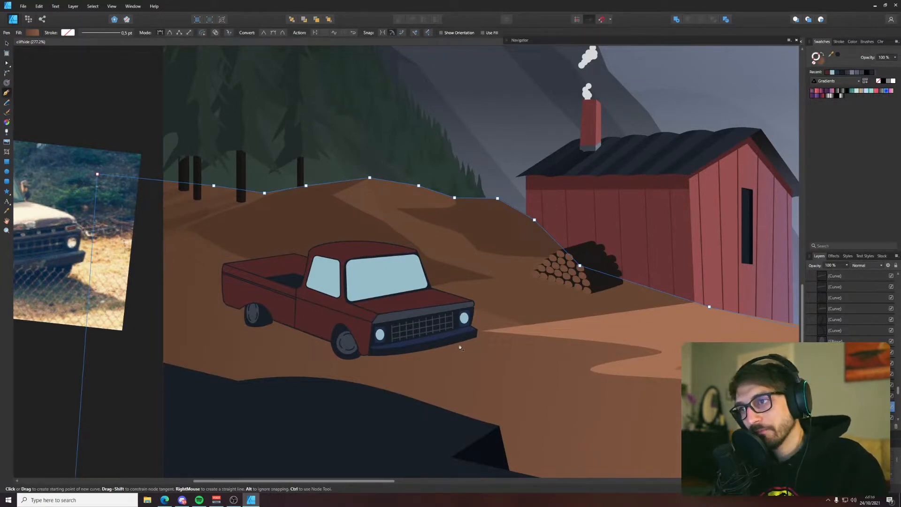
pyautogui.click(459, 343)
pyautogui.click(378, 366)
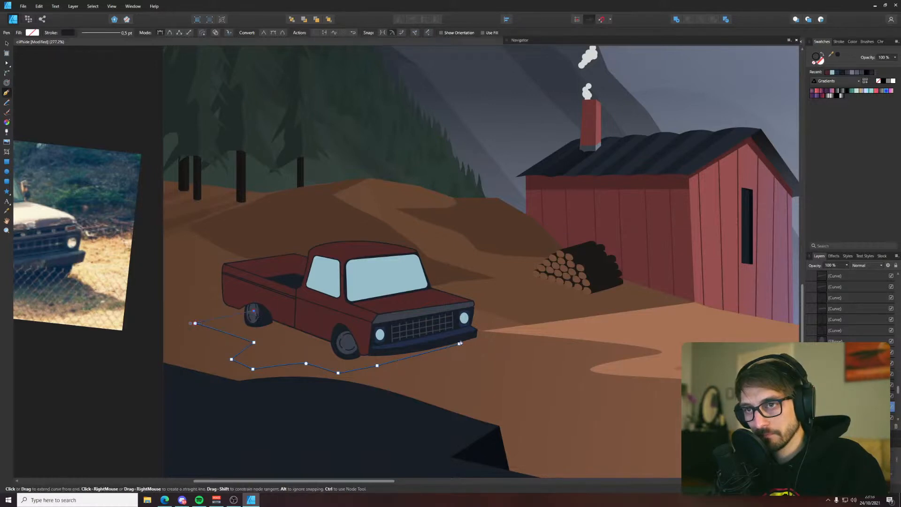
# Give the truck's shadow shape a dark navy fill with no stroke
pyautogui.press('i')
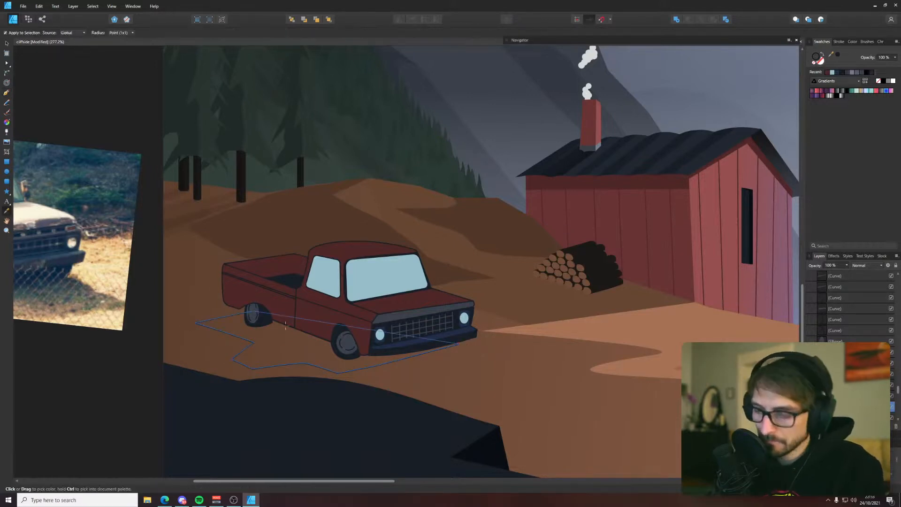
pyautogui.press('v')
pyautogui.click(280, 336)
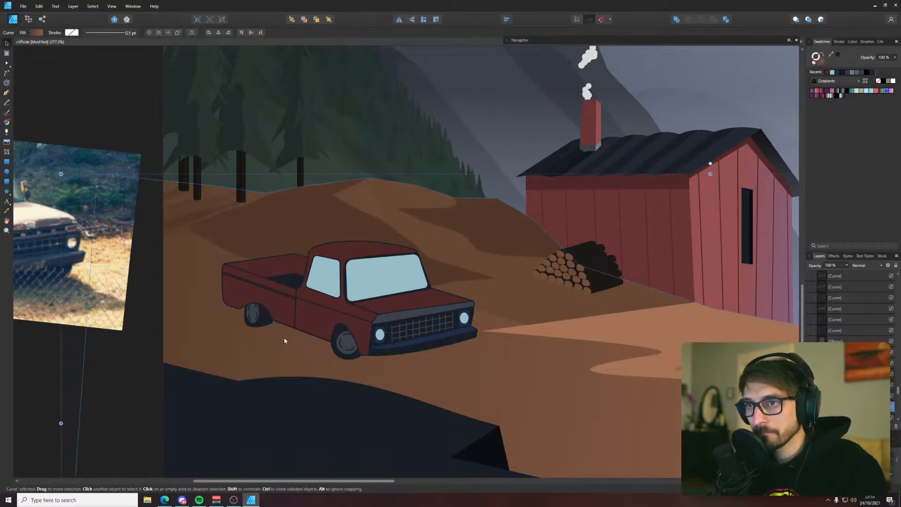
pyautogui.click(284, 341)
pyautogui.click(824, 55)
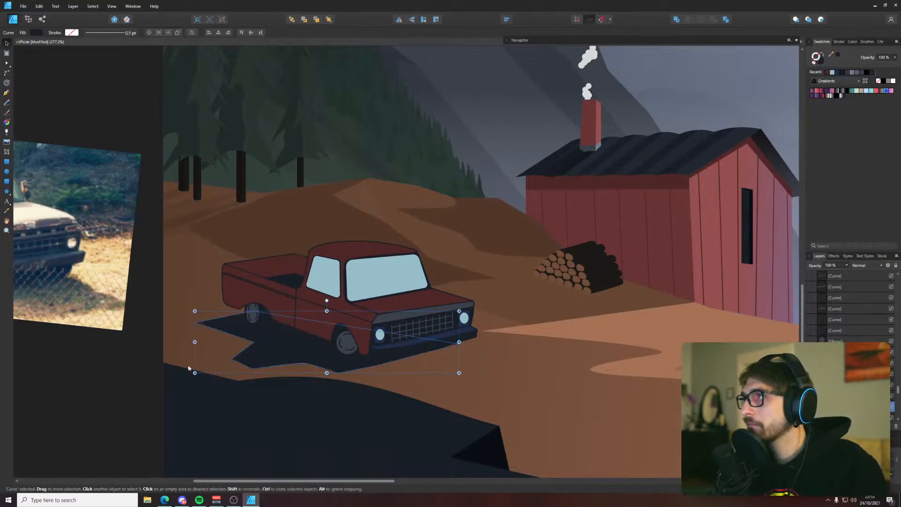
pyautogui.click(125, 387)
# Select the nodes on the shadow's rearward side and move them outward to lengthen the shadow behind the truck
pyautogui.scroll(-5, 126, 387)
pyautogui.scroll(1, 190, 369)
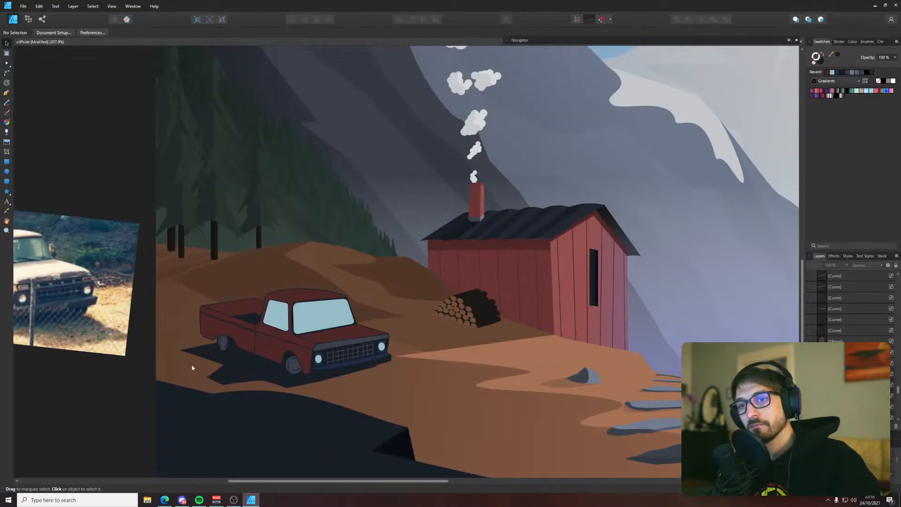
pyautogui.scroll(3, 198, 377)
pyautogui.click(240, 377)
pyautogui.press('a')
pyautogui.moveTo(187, 360); pyautogui.dragTo(285, 411)
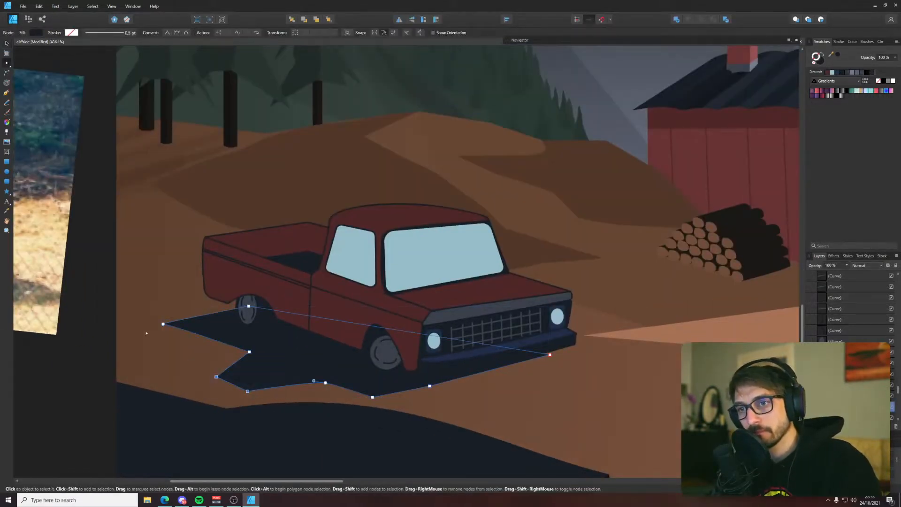
pyautogui.moveTo(133, 314); pyautogui.dragTo(340, 415)
pyautogui.moveTo(247, 391); pyautogui.dragTo(201, 391)
pyautogui.click(75, 409)
# Pull the shadow's lower rearward corner slightly farther out toward the artboard edge
pyautogui.scroll(-8, 75, 409)
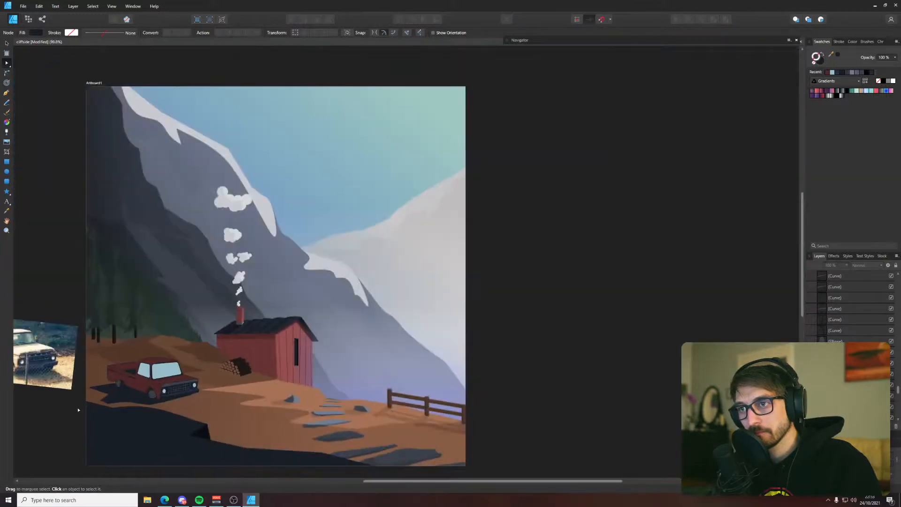
pyautogui.scroll(5, 91, 410)
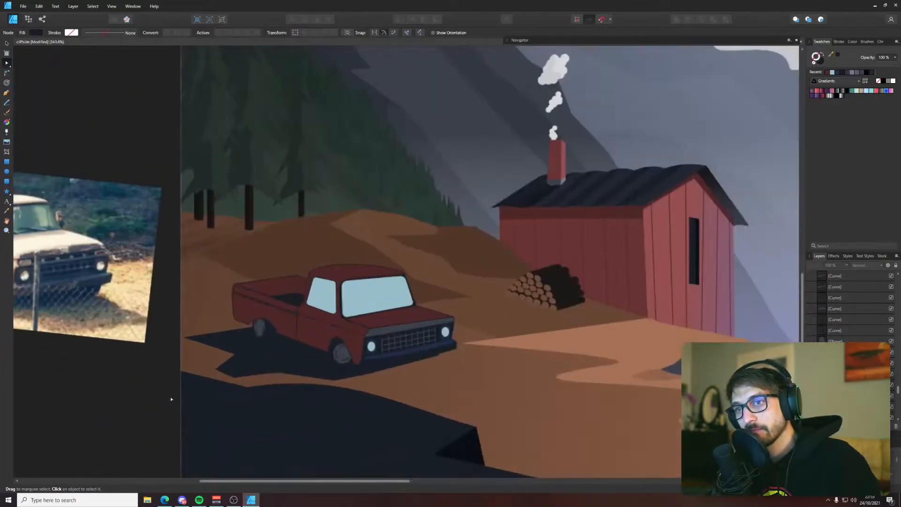
pyautogui.click(235, 358)
pyautogui.moveTo(235, 358)
pyautogui.mouseDown()
pyautogui.moveTo(249, 375)
pyautogui.moveTo(231, 355)
pyautogui.mouseUp()
pyautogui.click(133, 394)
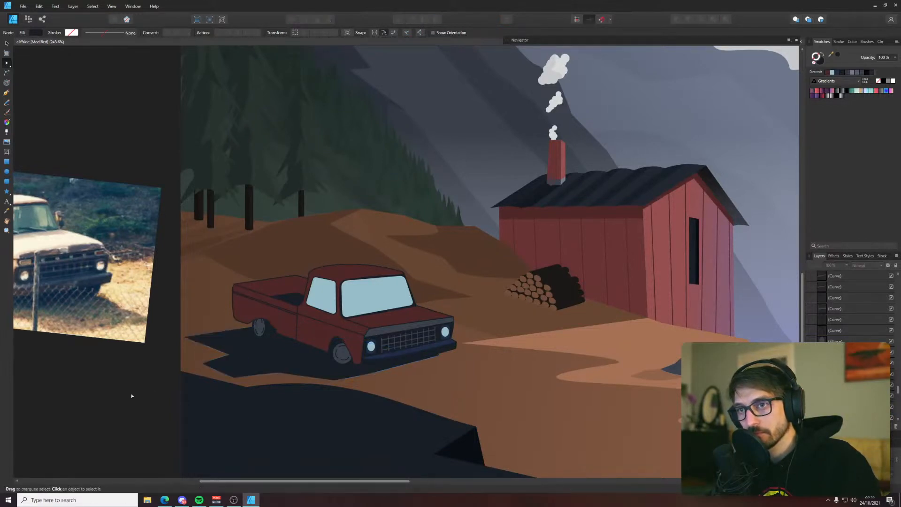
pyautogui.scroll(-6, 125, 395)
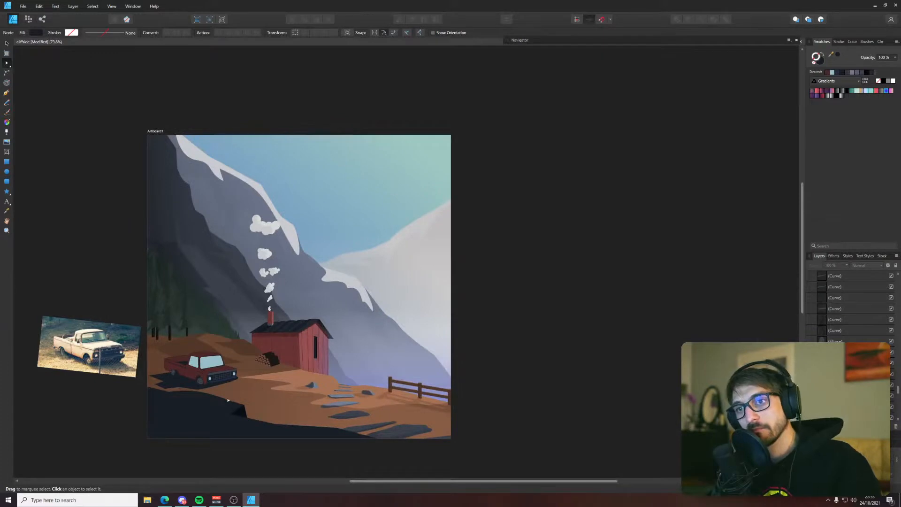
# Lower the opacity of the truck's cast shadow to 25%
pyautogui.moveTo(262, 386); pyautogui.dragTo(327, 348)
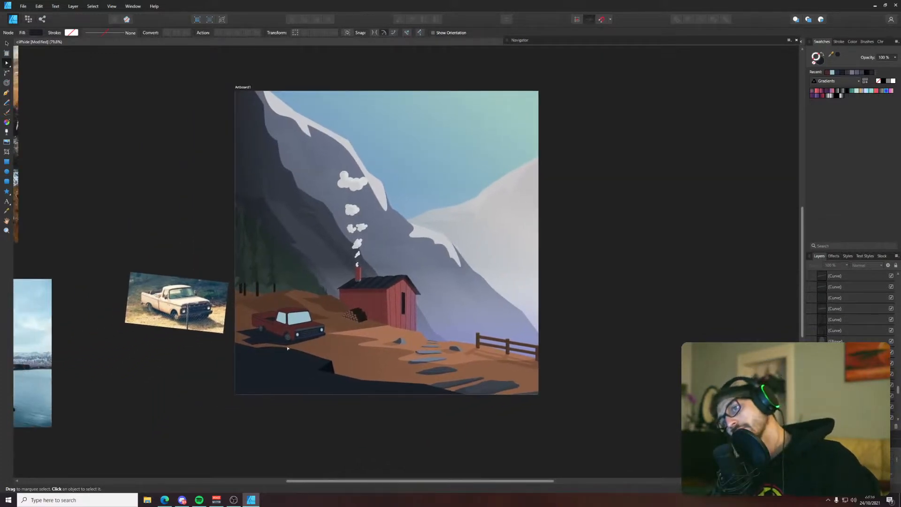
pyautogui.scroll(3, 266, 349)
pyautogui.click(266, 329)
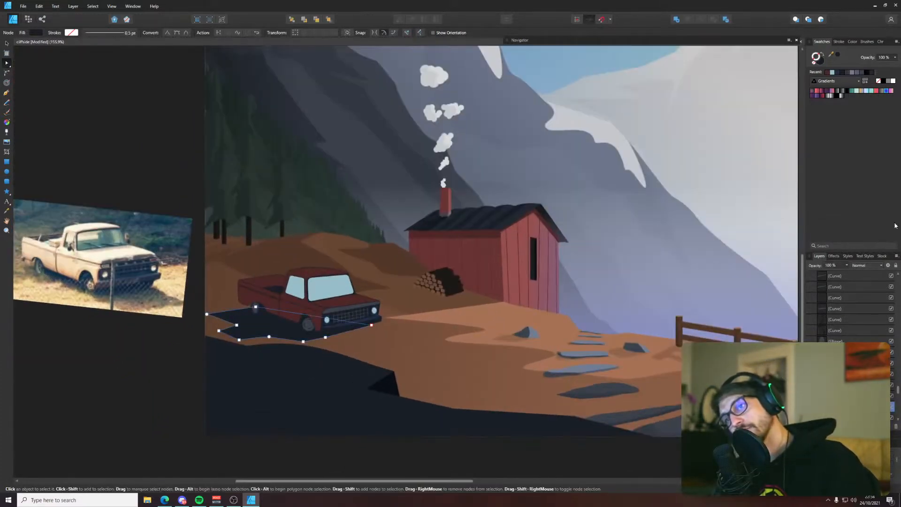
pyautogui.click(846, 265)
pyautogui.moveTo(846, 272); pyautogui.dragTo(807, 275)
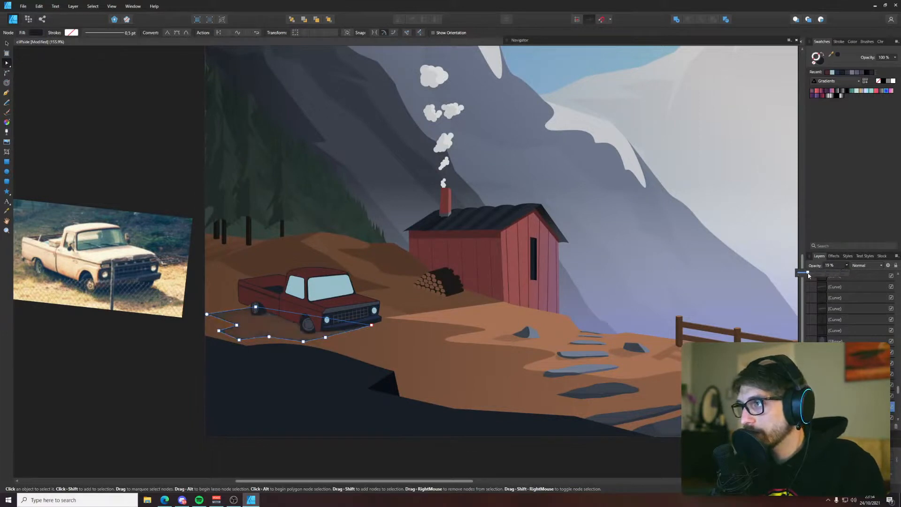
pyautogui.press('v')
pyautogui.scroll(3, 188, 385)
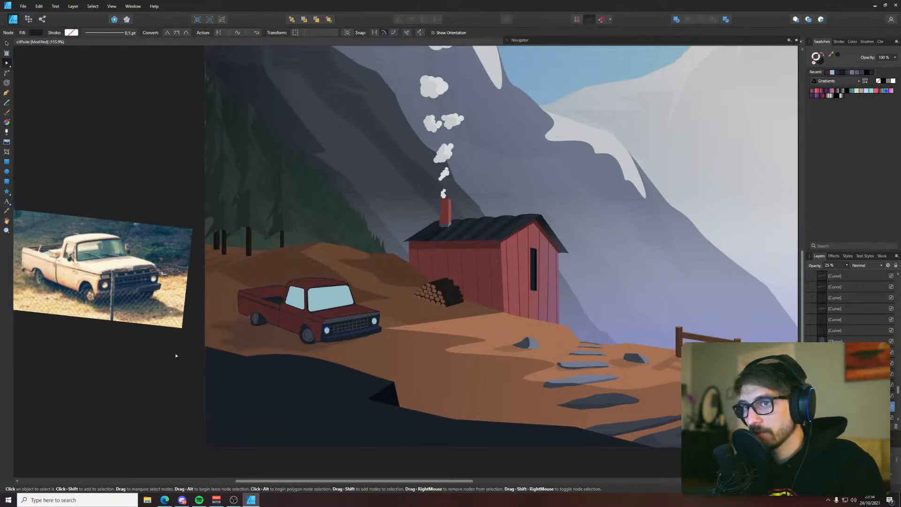
pyautogui.click(180, 370)
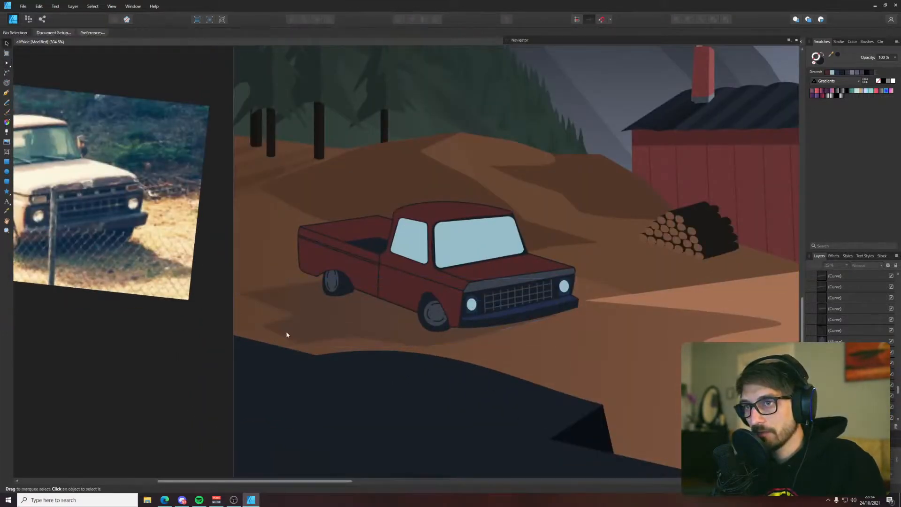
# Duplicate the cast shadow, add a node behind the rear wheel and delete the copy's outer nodes, leaving a narrow shape beneath the truck
pyautogui.click(325, 322)
pyautogui.press('a')
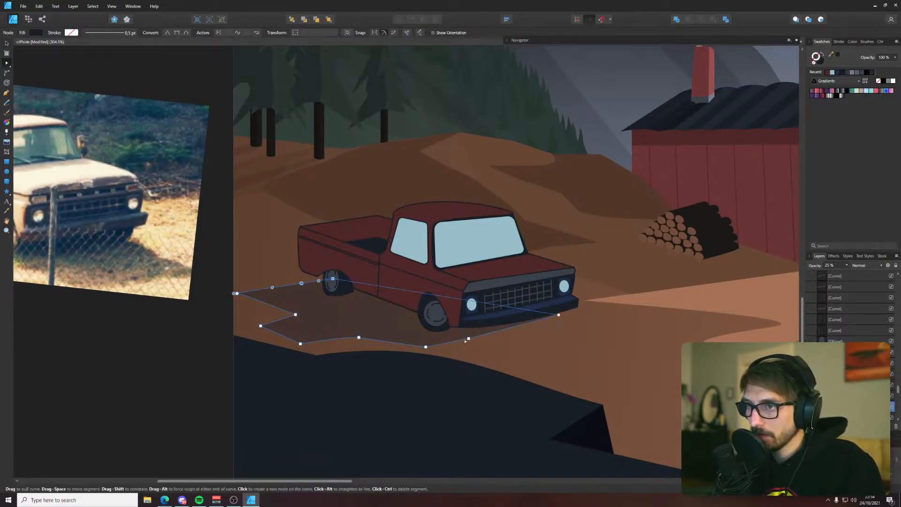
pyautogui.press('v')
pyautogui.press('a')
pyautogui.moveTo(467, 338); pyautogui.dragTo(455, 342)
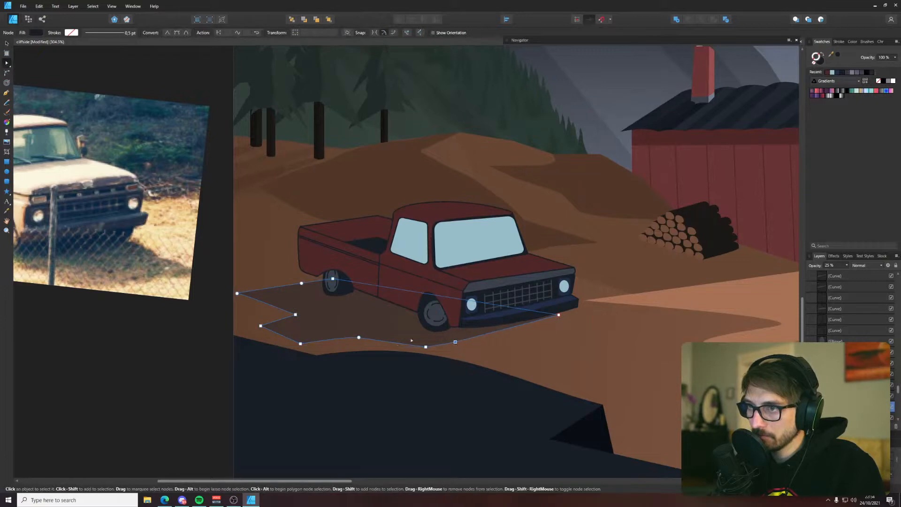
pyautogui.moveTo(217, 292); pyautogui.dragTo(431, 370)
pyautogui.press('Delete')
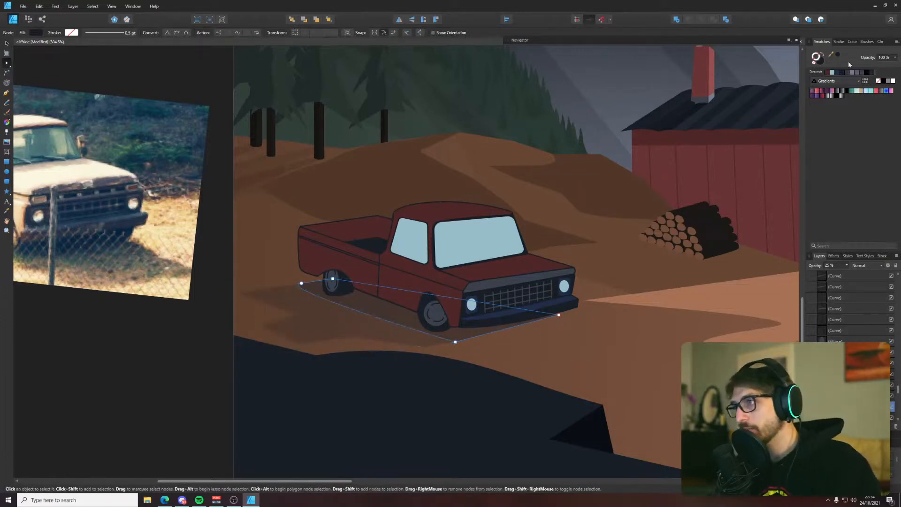
# Set the narrow shadow beneath the truck to 100% opacity and save the document
pyautogui.click(847, 265)
pyautogui.moveTo(847, 272); pyautogui.dragTo(884, 272)
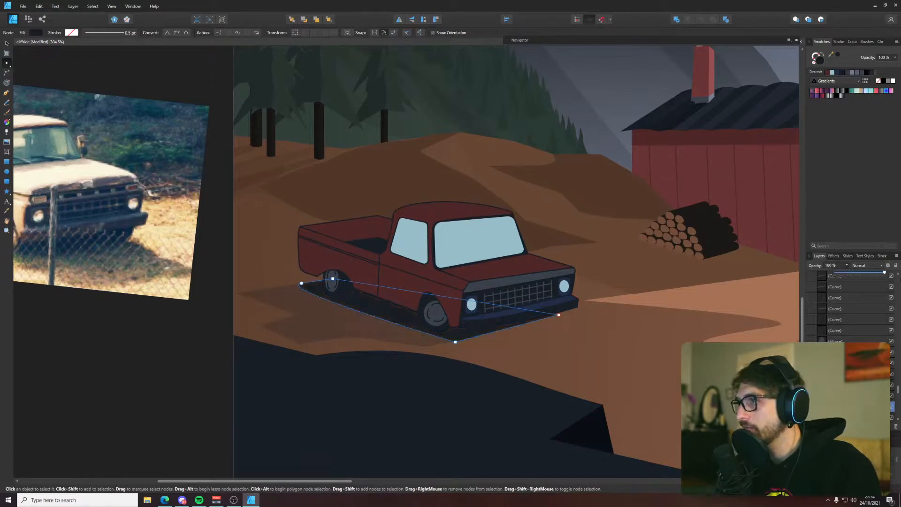
pyautogui.press('v')
pyautogui.click(188, 379)
pyautogui.scroll(-7, 228, 370)
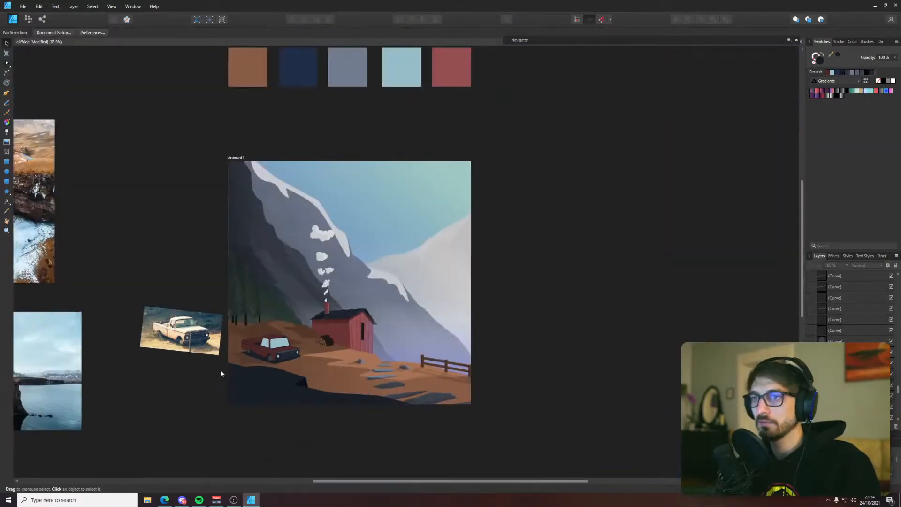
pyautogui.hotkey('ctrl', 's')
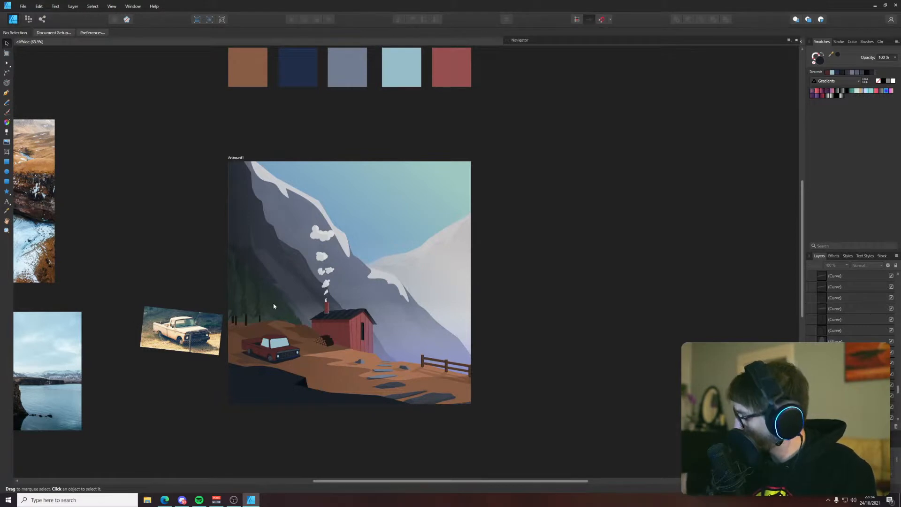
pyautogui.scroll(-1, 274, 306)
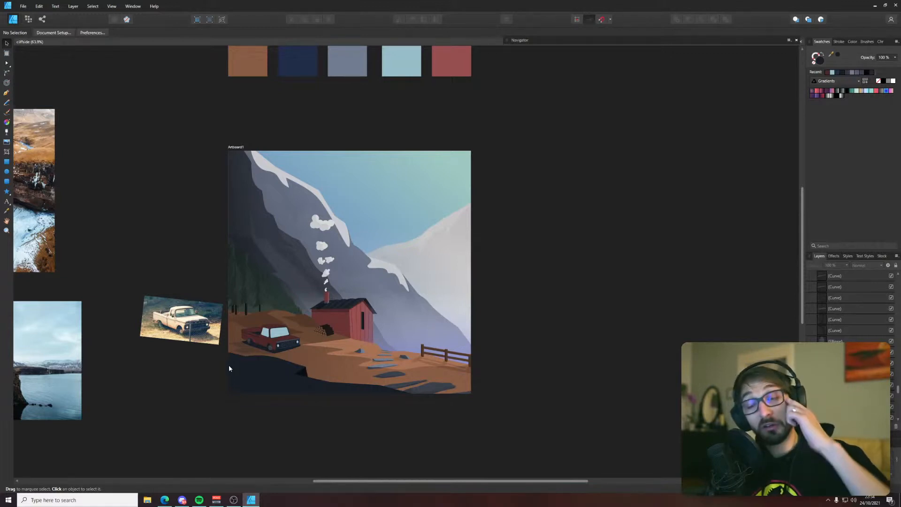
pyautogui.scroll(10, 261, 354)
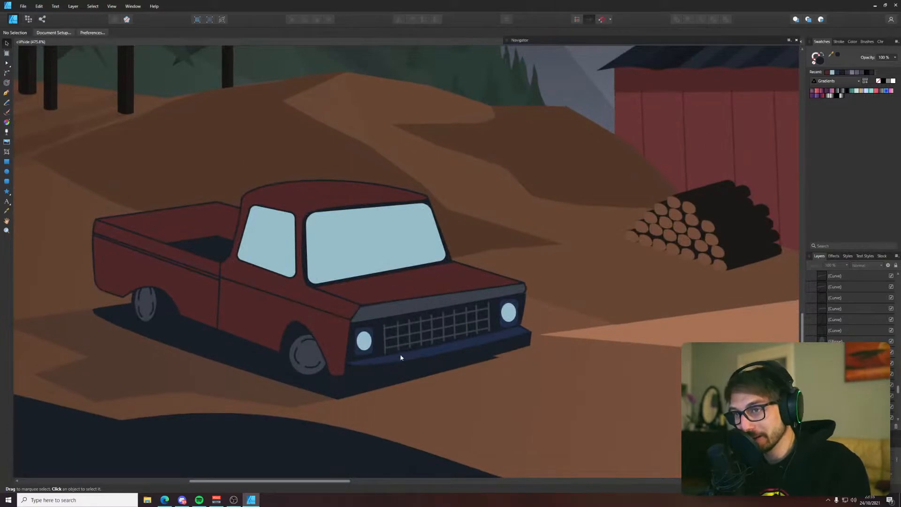
# Pull the front corner nodes of the narrow dark shadow inward so it tucks under the truck's bumper
pyautogui.click(344, 391)
pyautogui.press('a')
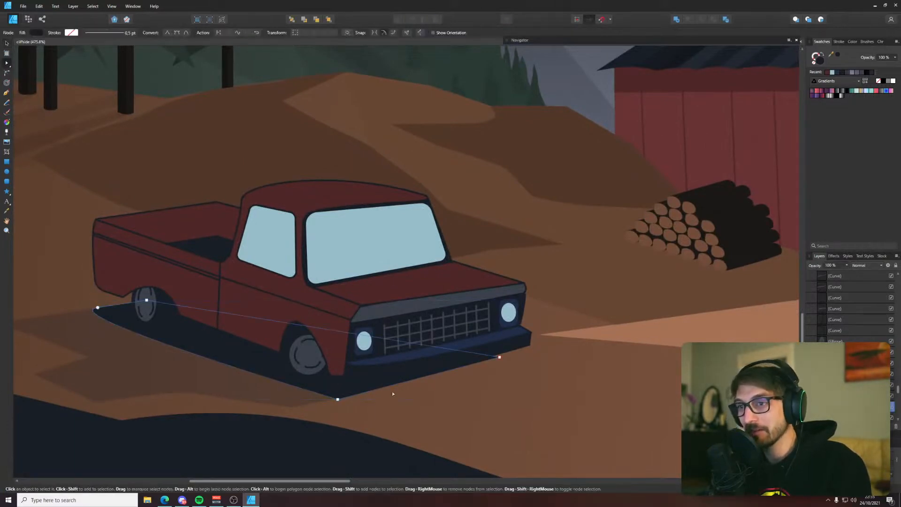
pyautogui.moveTo(498, 357); pyautogui.dragTo(471, 353)
pyautogui.click(519, 381)
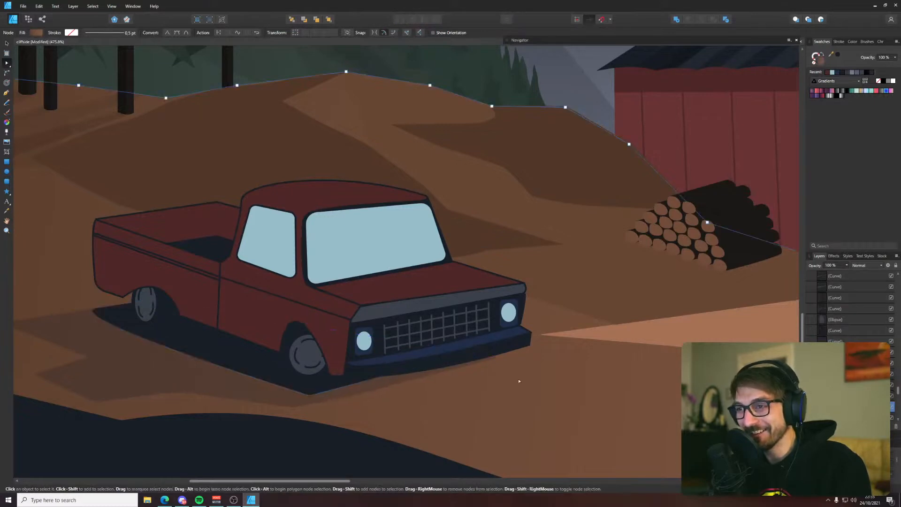
# Move the front corner node of the faint cast shadow slightly inward beneath the bumper
pyautogui.click(438, 372)
pyautogui.press('v')
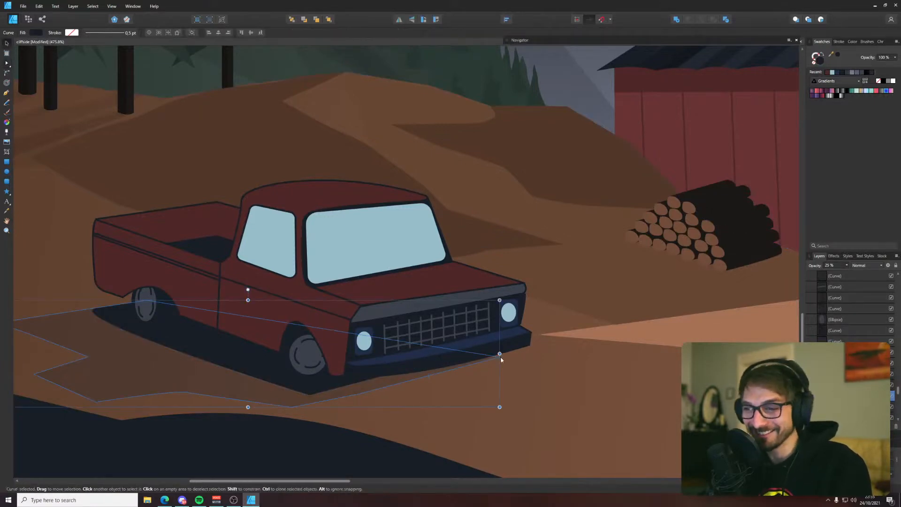
pyautogui.press('a')
pyautogui.moveTo(499, 357); pyautogui.dragTo(492, 355)
pyautogui.click(392, 388)
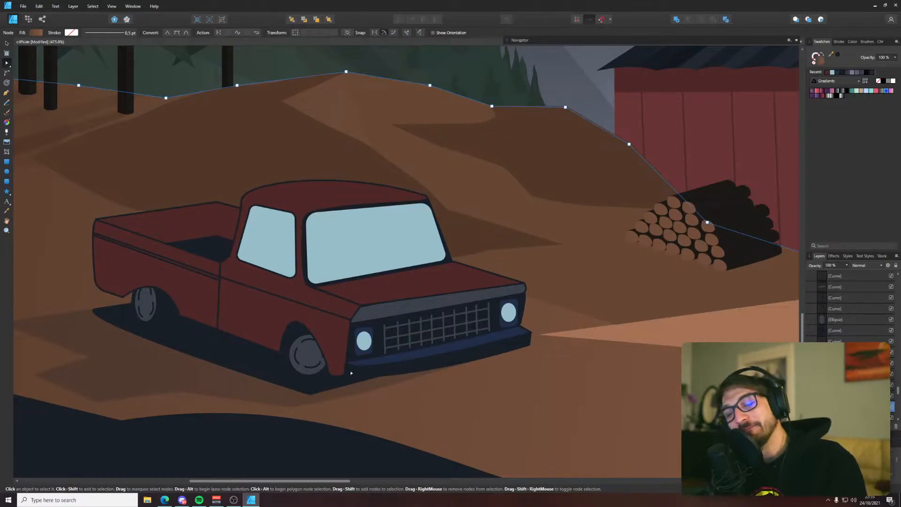
# Give the bumper's front face a linear gradient fill and replace its white stop with the dark blue sampled from the palette
pyautogui.click(384, 370)
pyautogui.click(36, 32)
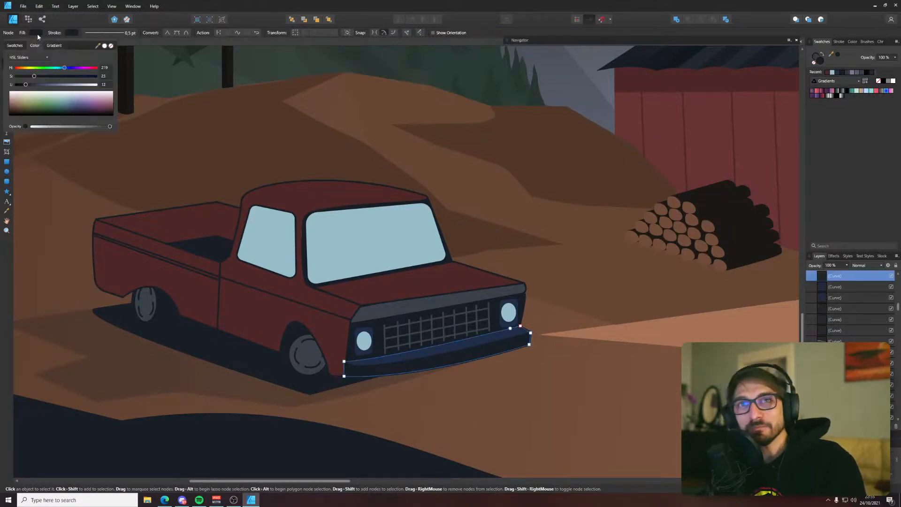
pyautogui.hotkey('ctrl', '0')
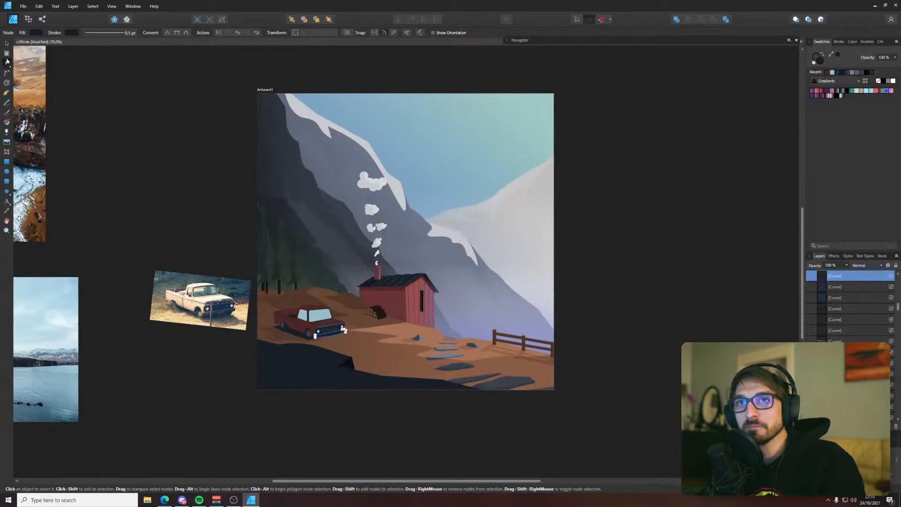
pyautogui.click(36, 32)
pyautogui.click(54, 45)
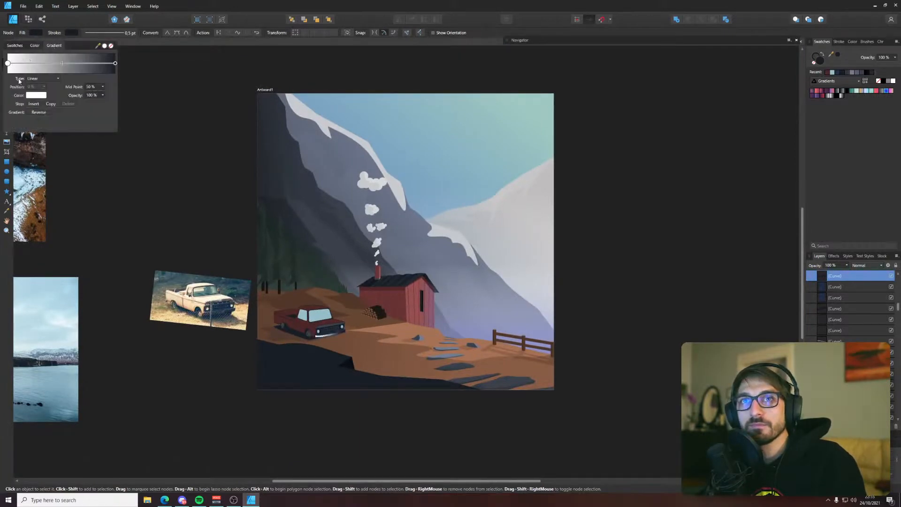
pyautogui.moveTo(214, 67); pyautogui.dragTo(244, 224)
pyautogui.click(38, 34)
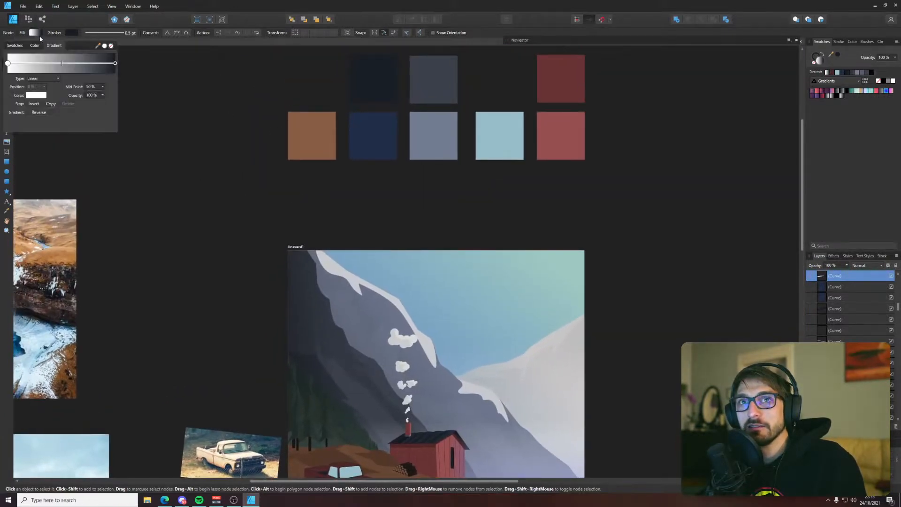
pyautogui.click(40, 96)
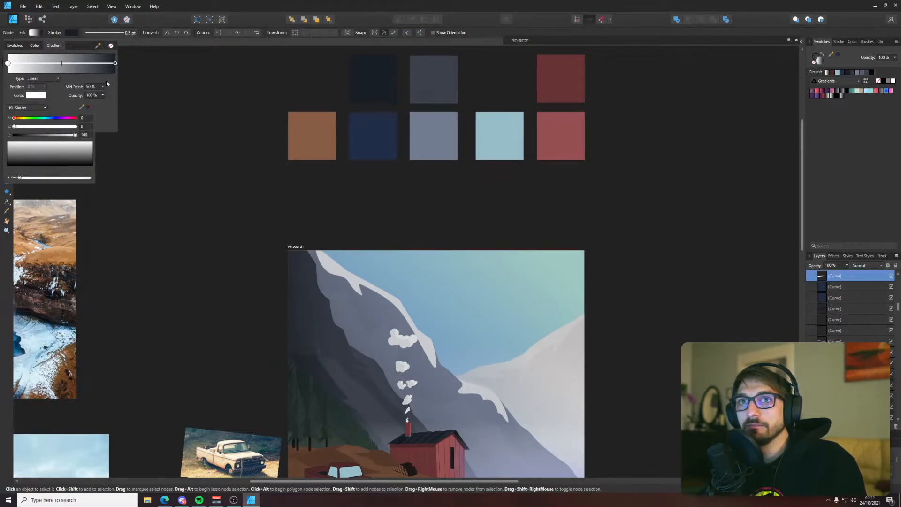
pyautogui.click(90, 107)
pyautogui.moveTo(342, 328); pyautogui.dragTo(323, 160)
# Run the bumper face's gradient along its length, from the far end to around the middle of its lower edge
pyautogui.scroll(9, 345, 324)
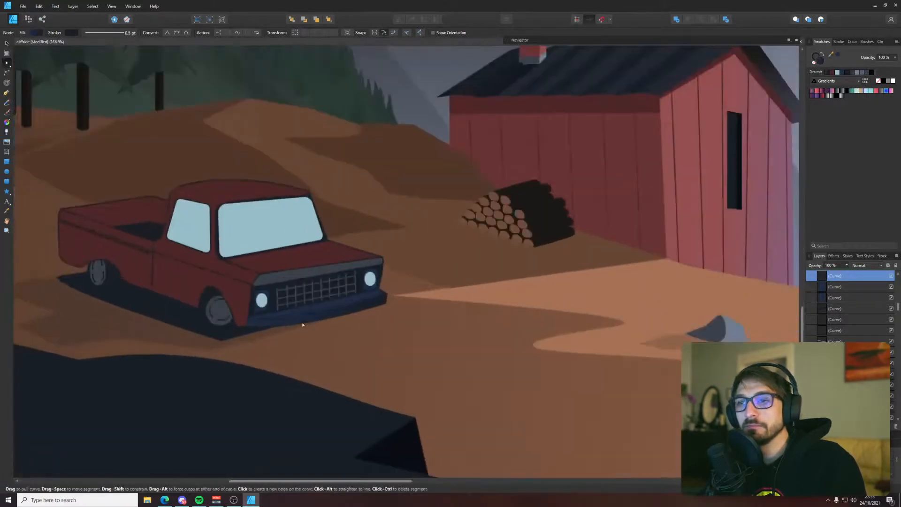
pyautogui.press('g')
pyautogui.moveTo(430, 293); pyautogui.dragTo(275, 322)
pyautogui.press('v')
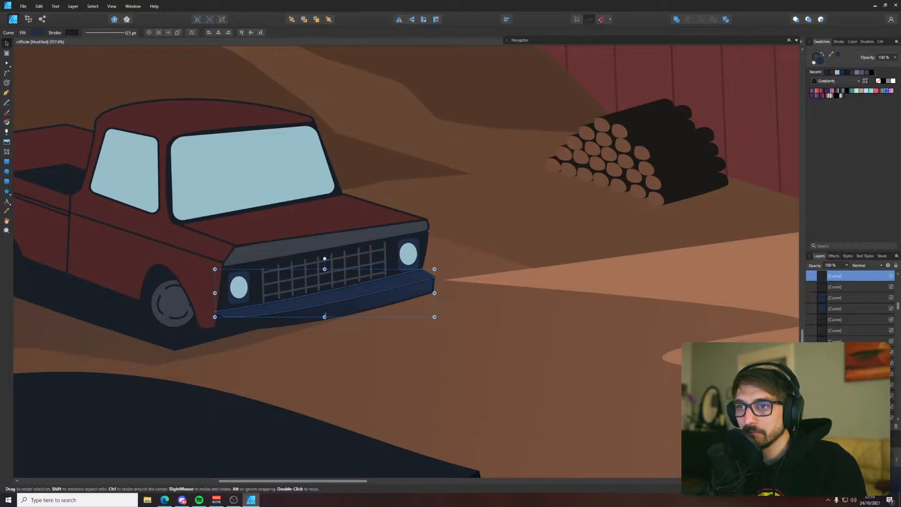
pyautogui.press('g')
pyautogui.click(353, 309)
pyautogui.moveTo(266, 331); pyautogui.dragTo(296, 326)
pyautogui.press('v')
pyautogui.click(383, 334)
# Extend the near end of the bumper face's gradient closer to the front wheel
pyautogui.scroll(-5, 390, 334)
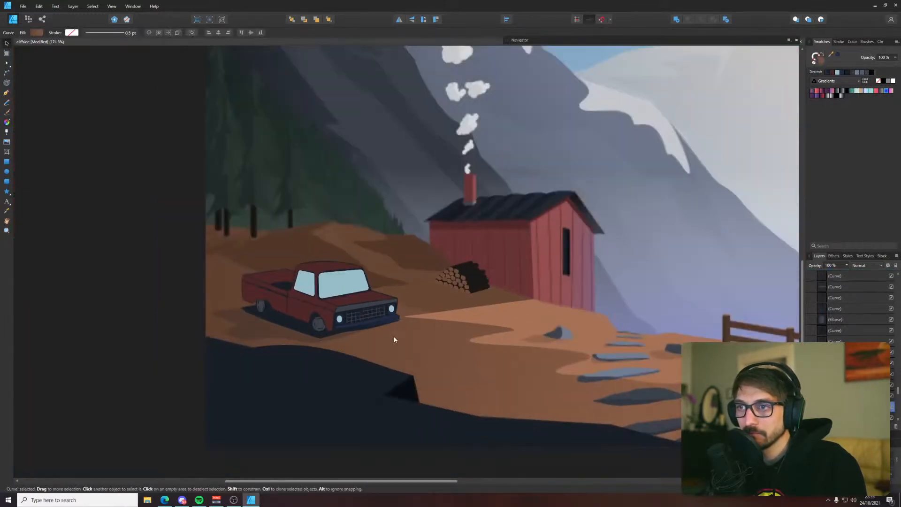
pyautogui.scroll(4, 380, 334)
pyautogui.press('g')
pyautogui.click(367, 329)
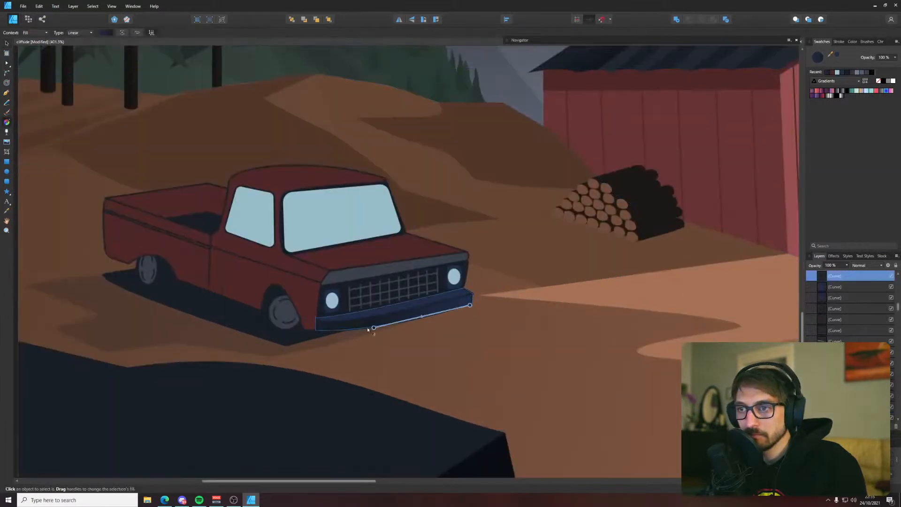
pyautogui.moveTo(372, 328); pyautogui.dragTo(344, 338)
pyautogui.press('v')
pyautogui.click(374, 358)
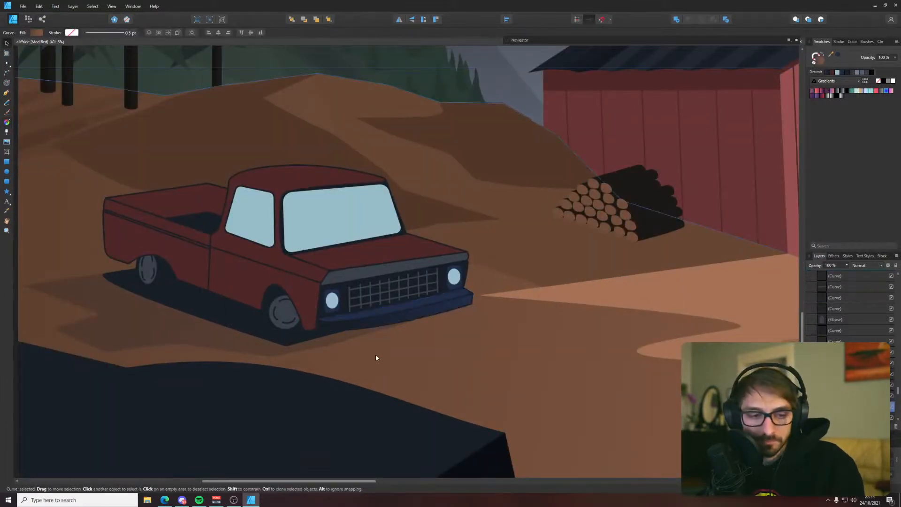
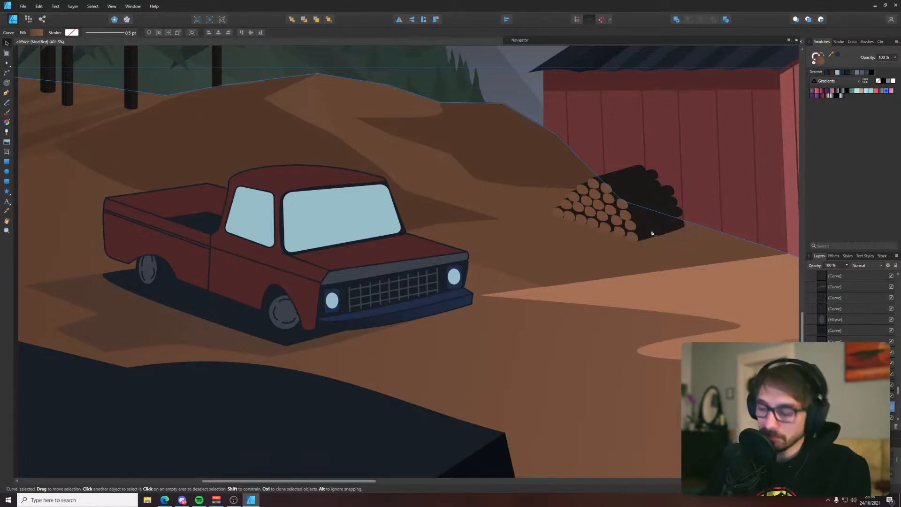
# Draw a closed four-cornered shadow shape under the log pile and fill it with the dark navy sampled from the truck's ground shadow
pyautogui.press('p')
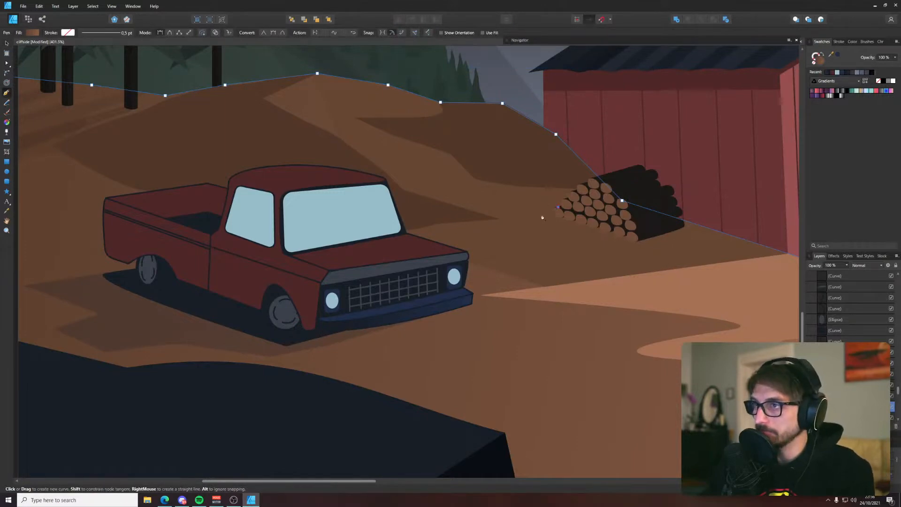
pyautogui.click(542, 216)
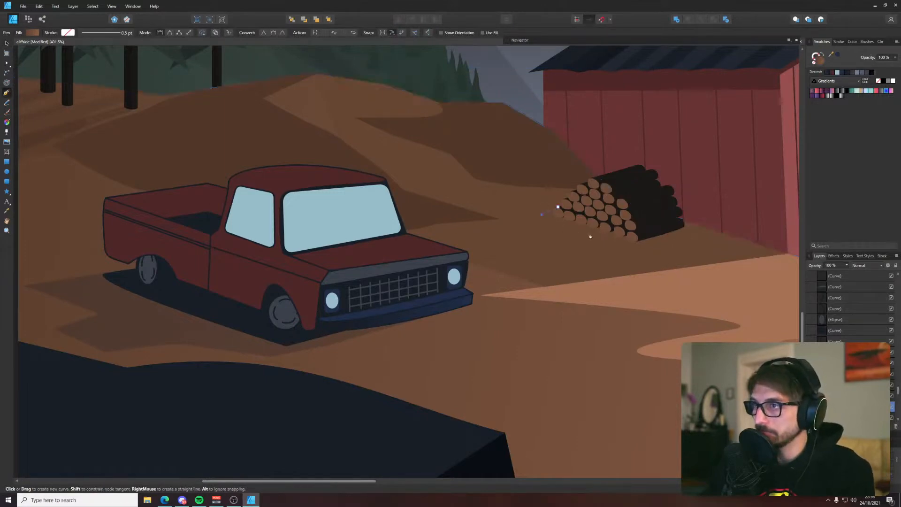
pyautogui.click(685, 230)
pyautogui.click(557, 207)
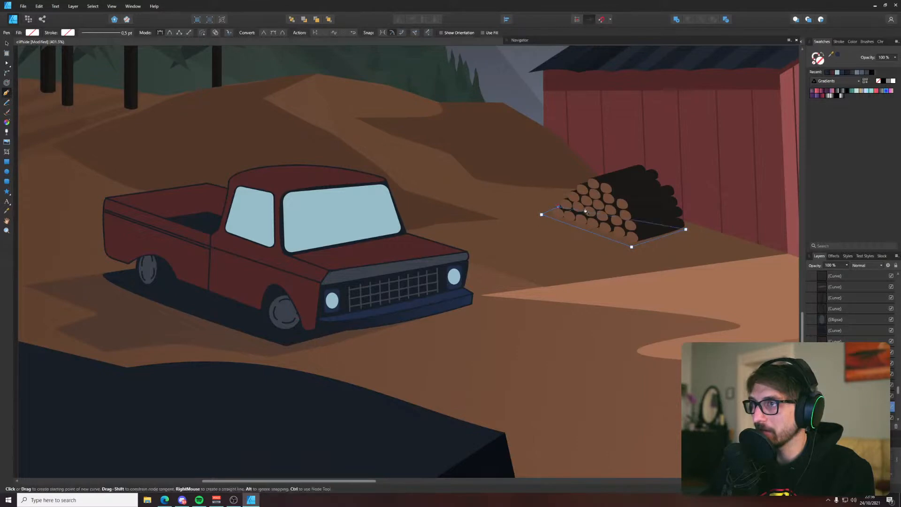
pyautogui.press('i')
pyautogui.click(234, 314)
pyautogui.press('v')
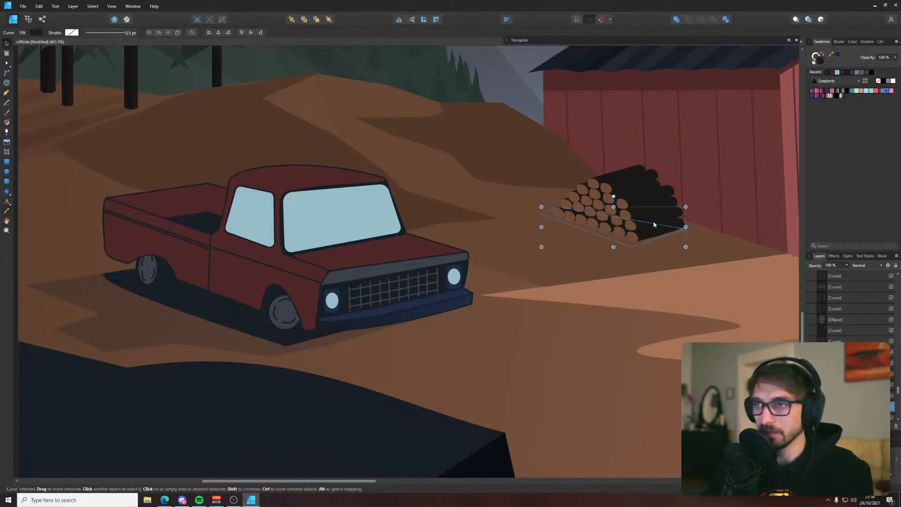
# Cut the log pile's shadow shape and paste it above the ground curve, behind the logs, and recolour it with brown sampled from the ground
pyautogui.hotkey('ctrl', 'x')
pyautogui.click(597, 243)
pyautogui.hotkey('ctrl', 'v')
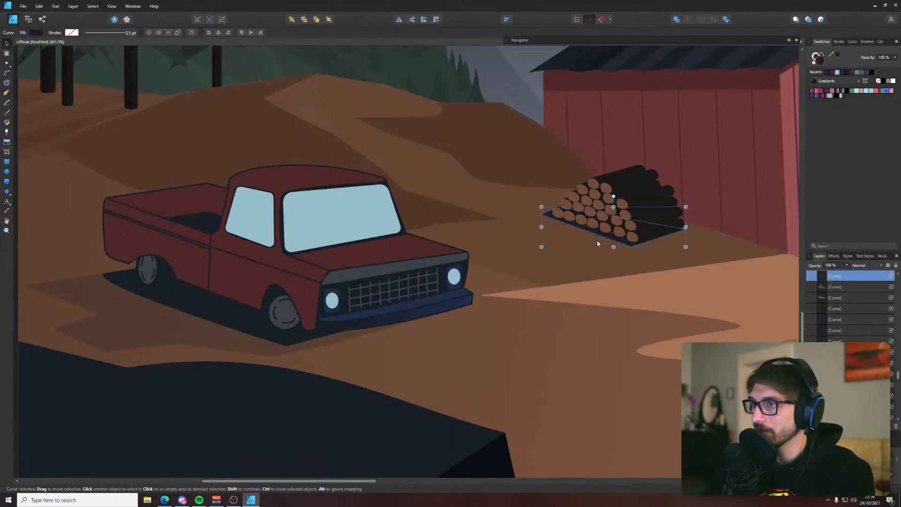
pyautogui.press('i')
pyautogui.click(528, 235)
pyautogui.press('v')
pyautogui.click(528, 235)
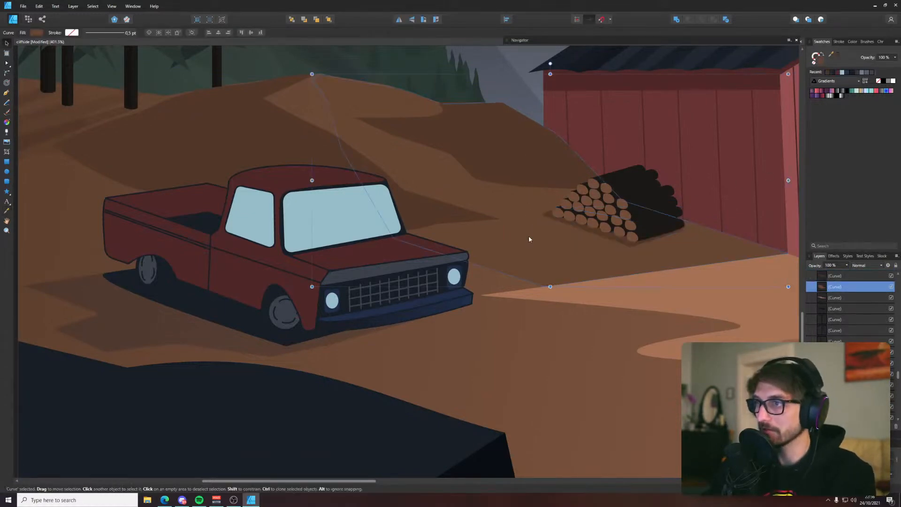
# Deselect everything and save the illustration
pyautogui.scroll(-1, 586, 258)
pyautogui.scroll(-3, 587, 258)
pyautogui.click(233, 376)
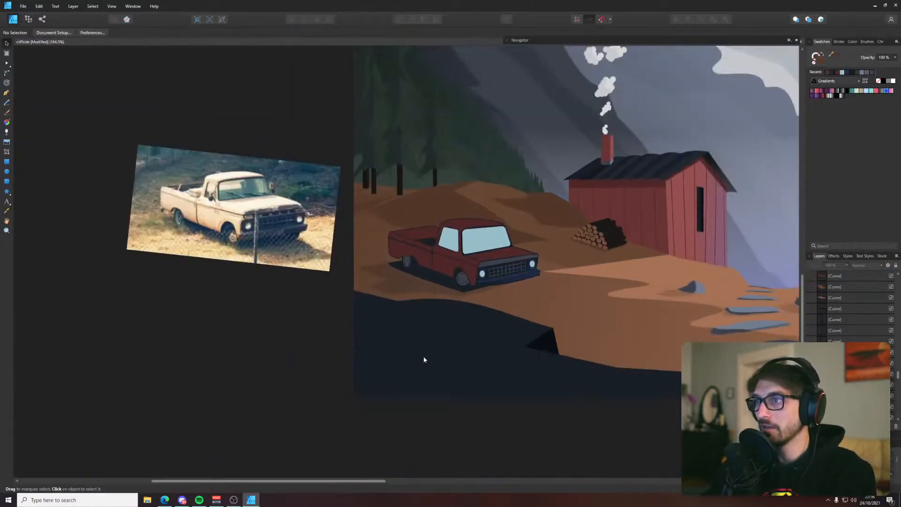
pyautogui.hotkey('ctrl', 's')
# Draw an open curved panel line over the truck's front wheel arch, from beside the headlight down to the body's lower edge
pyautogui.scroll(5, 455, 275)
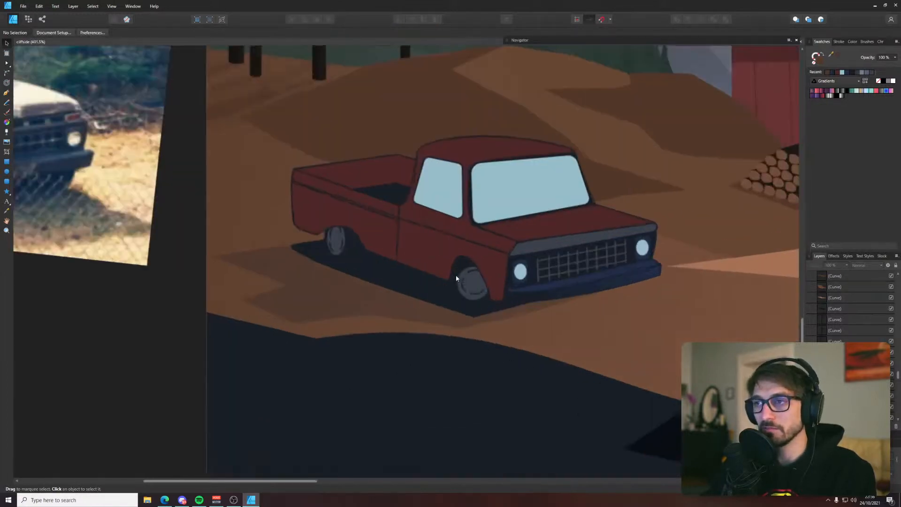
pyautogui.scroll(-2, 506, 302)
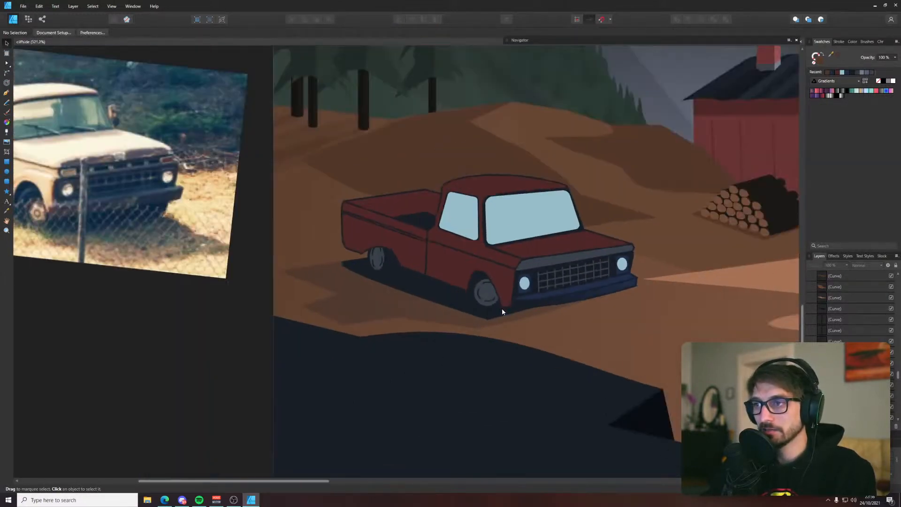
pyautogui.moveTo(170, 280); pyautogui.dragTo(211, 288)
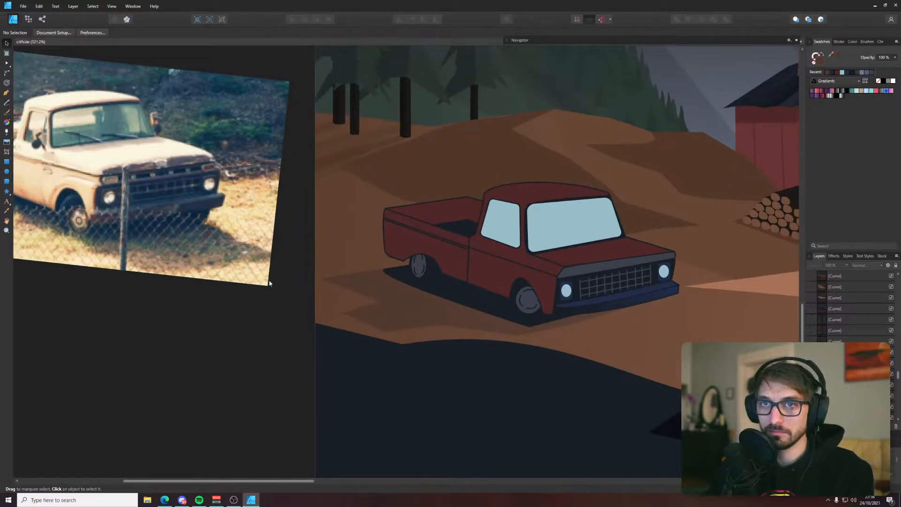
pyautogui.press('p')
pyautogui.scroll(6, 488, 262)
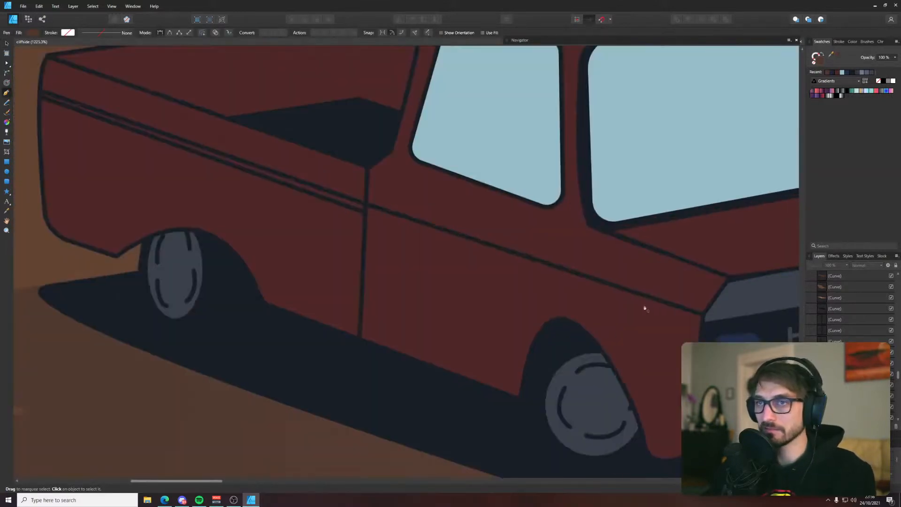
pyautogui.click(699, 335)
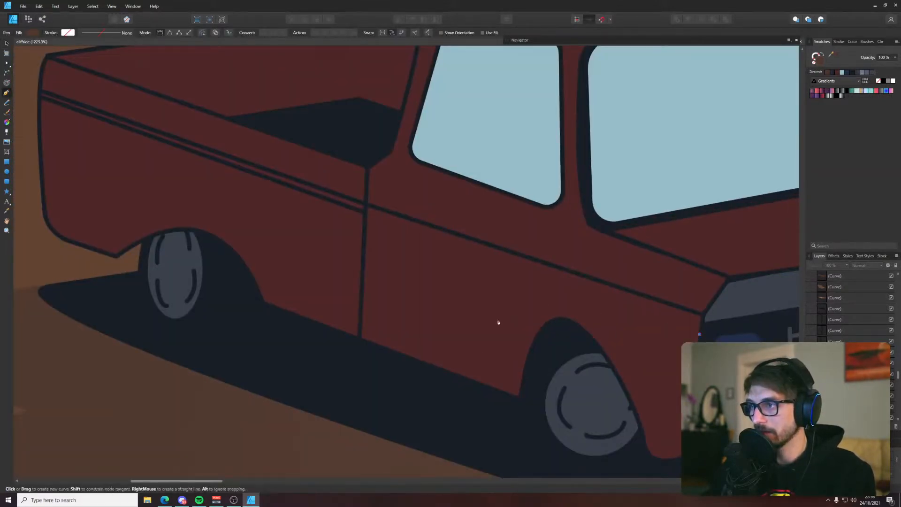
pyautogui.moveTo(500, 327); pyautogui.dragTo(489, 402)
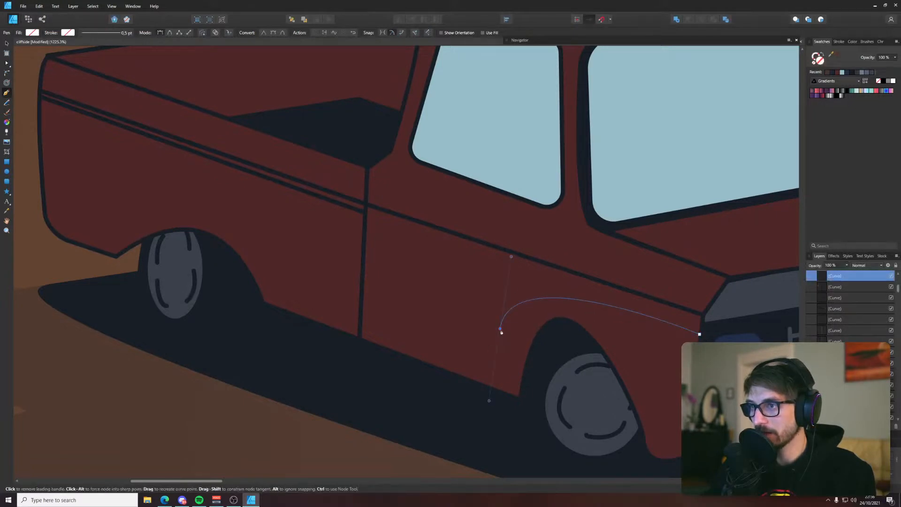
pyautogui.click(491, 387)
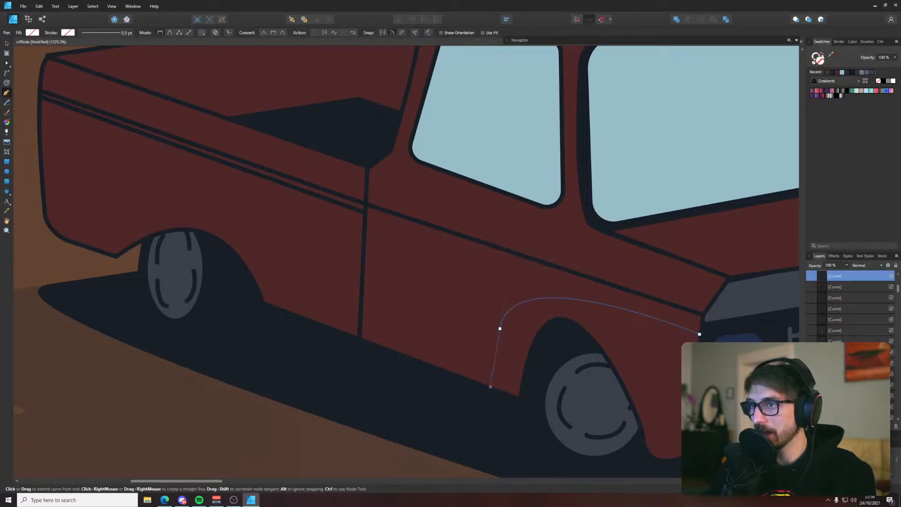
# Give the front wheel arch line a dark navy stroke with the sampled colour and no fill
pyautogui.moveTo(830, 55); pyautogui.dragTo(724, 325)
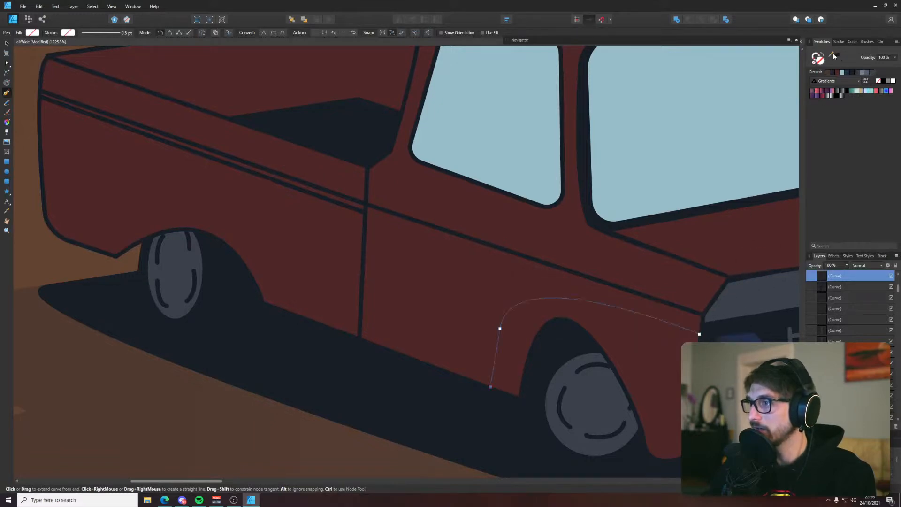
pyautogui.click(838, 56)
pyautogui.click(822, 59)
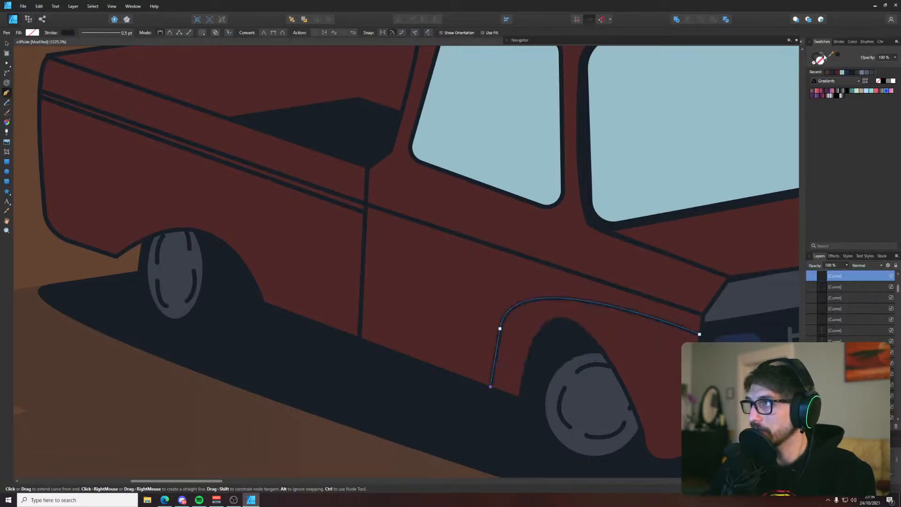
pyautogui.press('v')
pyautogui.click(422, 407)
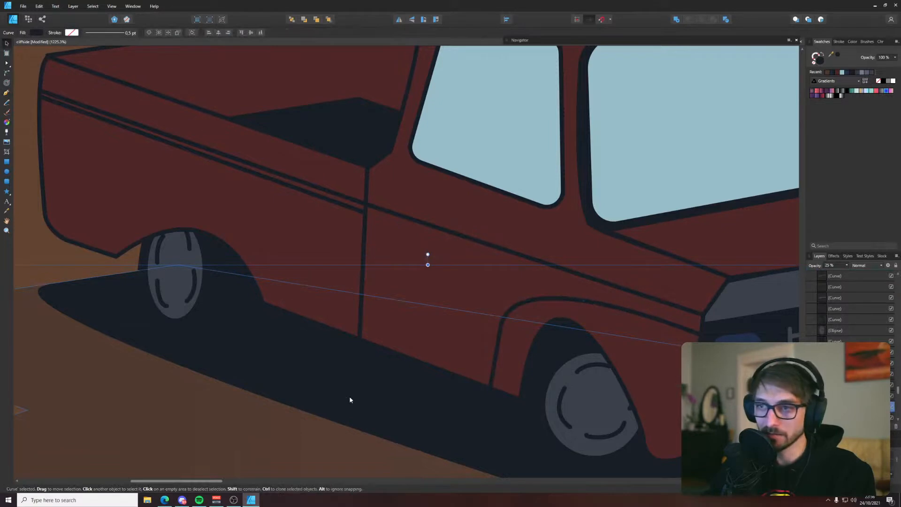
pyautogui.scroll(-10, 350, 400)
pyautogui.click(160, 441)
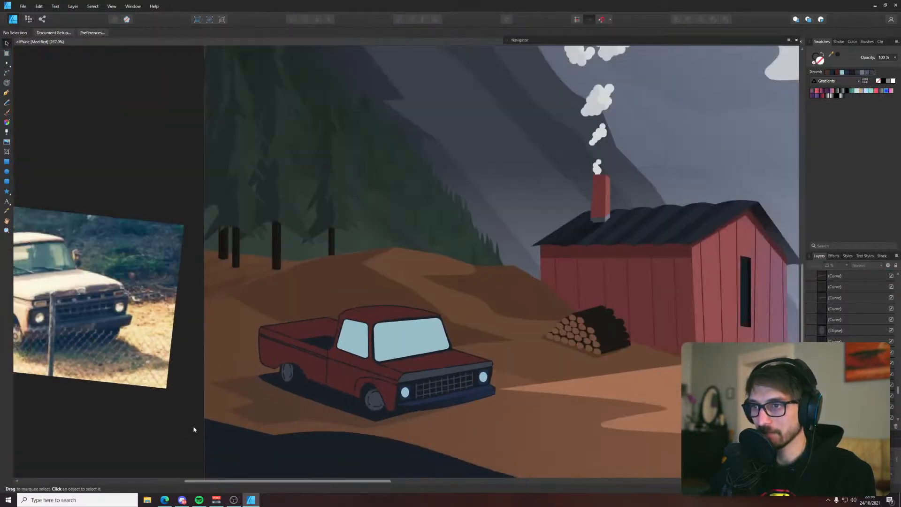
# Move the rear-side node of the front tyre's dark curve slightly outward
pyautogui.scroll(5, 234, 360)
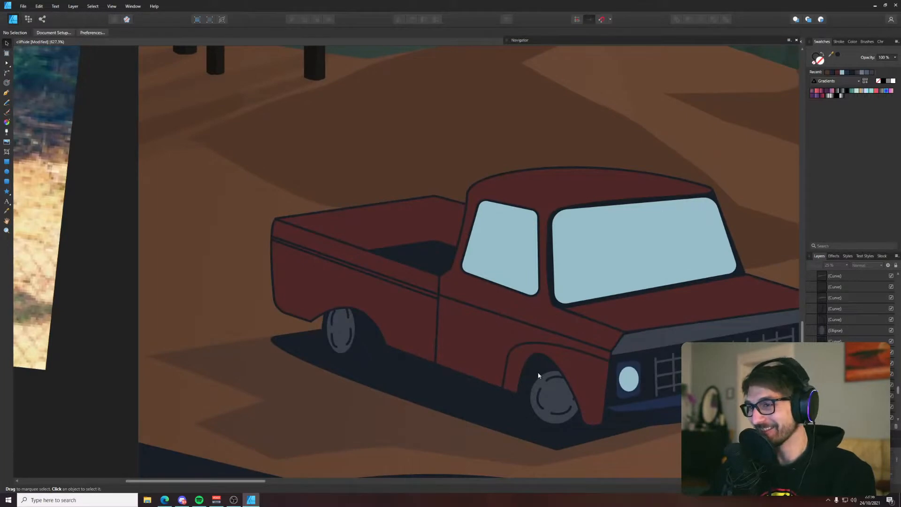
pyautogui.click(535, 376)
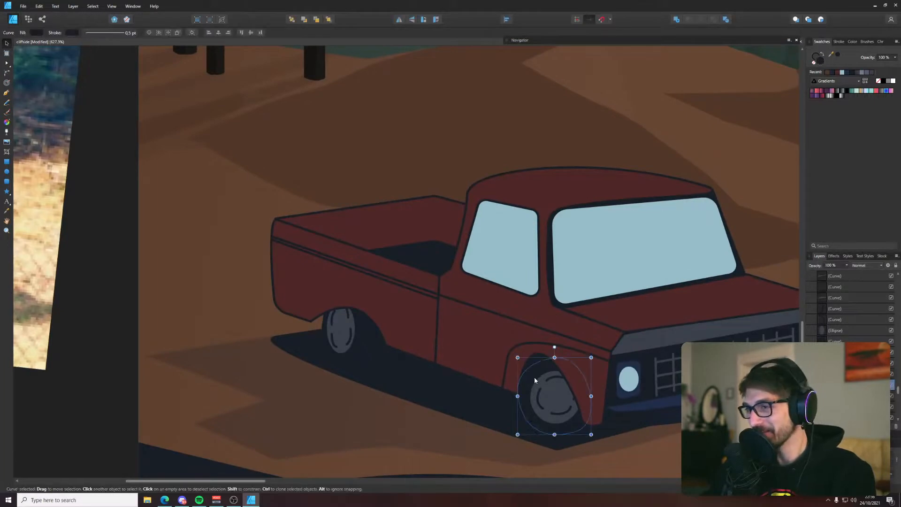
pyautogui.scroll(3, 526, 383)
pyautogui.moveTo(513, 403); pyautogui.dragTo(506, 405)
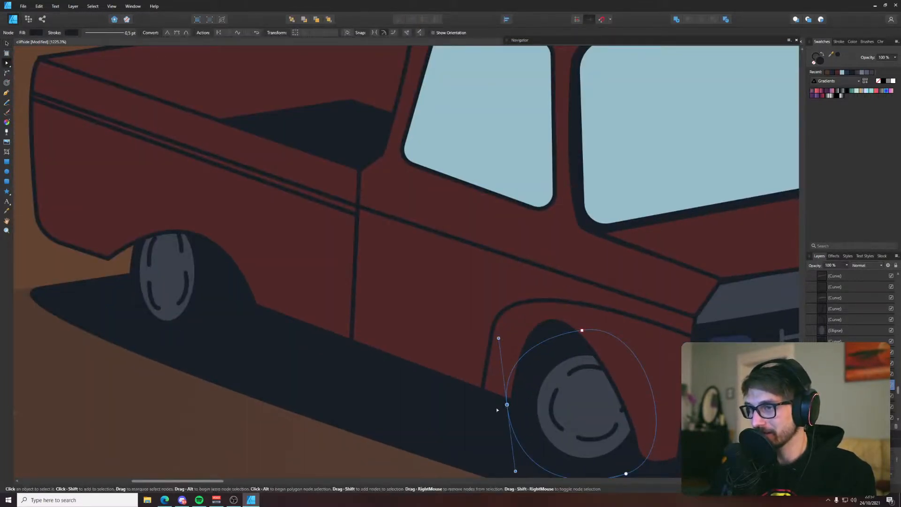
# Draw a narrow crescent along the rear edge of the front wheel well and fill it with the dark colour sampled from the well
pyautogui.press('p')
pyautogui.click(169, 267)
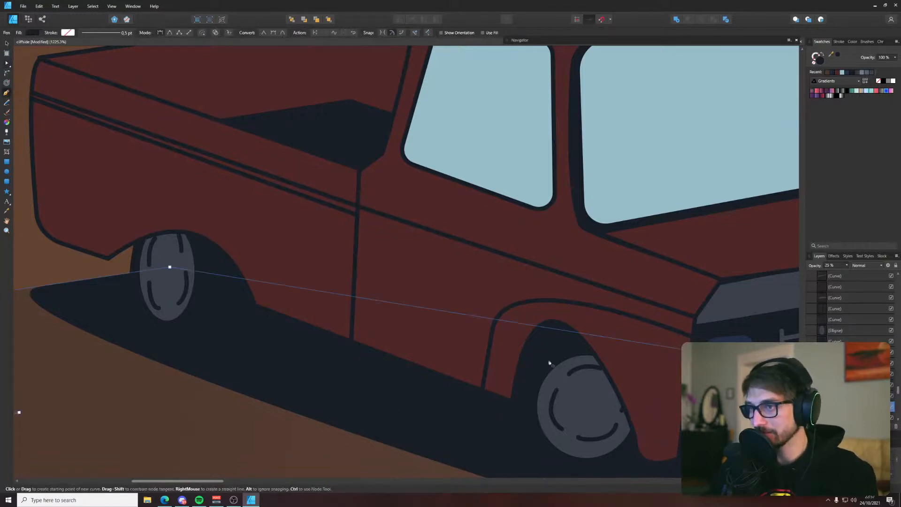
pyautogui.moveTo(513, 430); pyautogui.dragTo(538, 479)
pyautogui.click(532, 348)
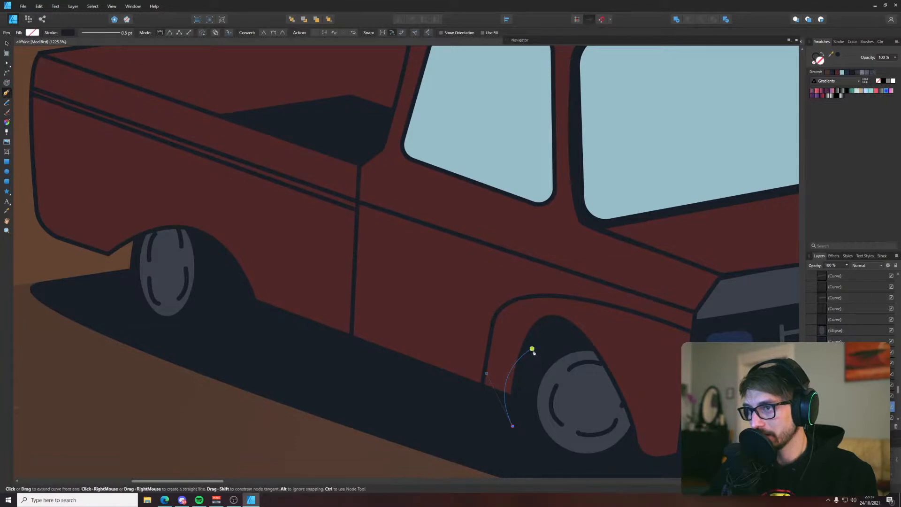
pyautogui.press('i')
pyautogui.click(545, 336)
pyautogui.press('v')
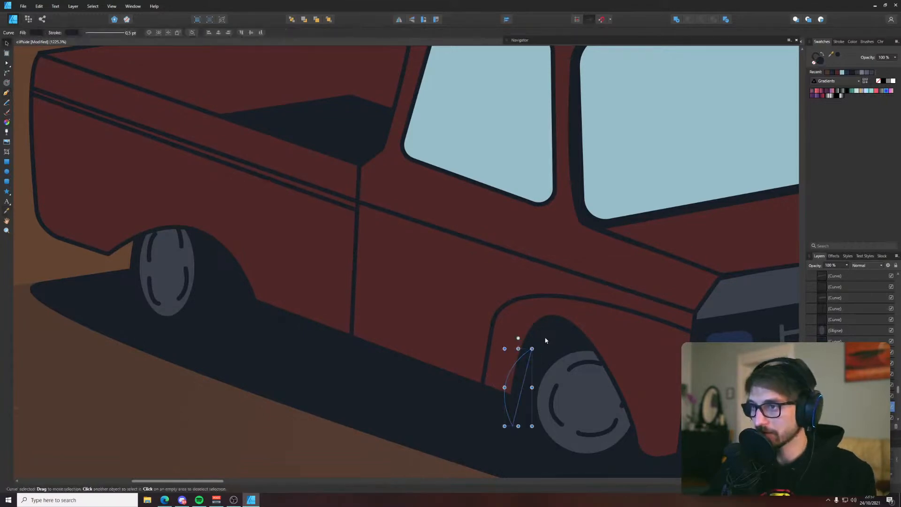
# Bring the wheel well crescent to the front, try a brown fill sampled from the ground on it, and undo that fill
pyautogui.hotkey('ctrl', 'shift', ']')
pyautogui.press('i')
pyautogui.click(200, 449)
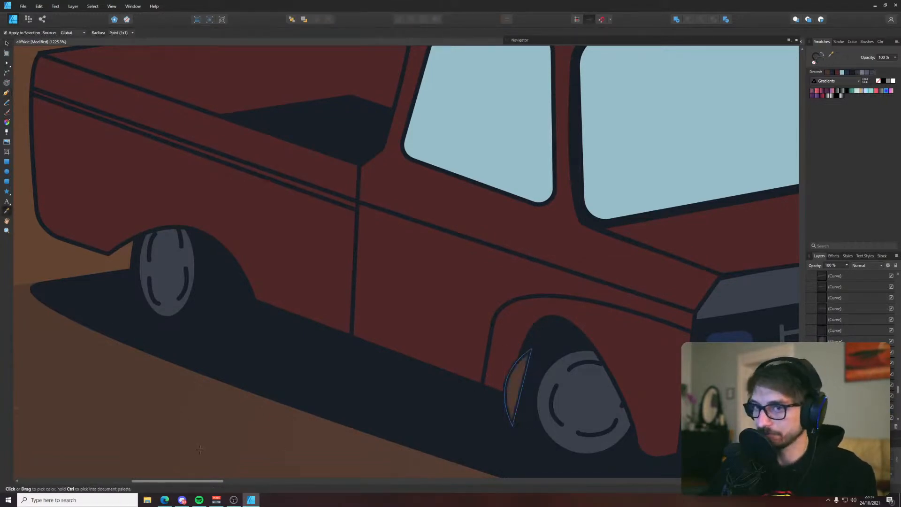
pyautogui.hotkey('ctrl', 'z')
pyautogui.press('v')
pyautogui.click(213, 440)
pyautogui.scroll(-6, 213, 441)
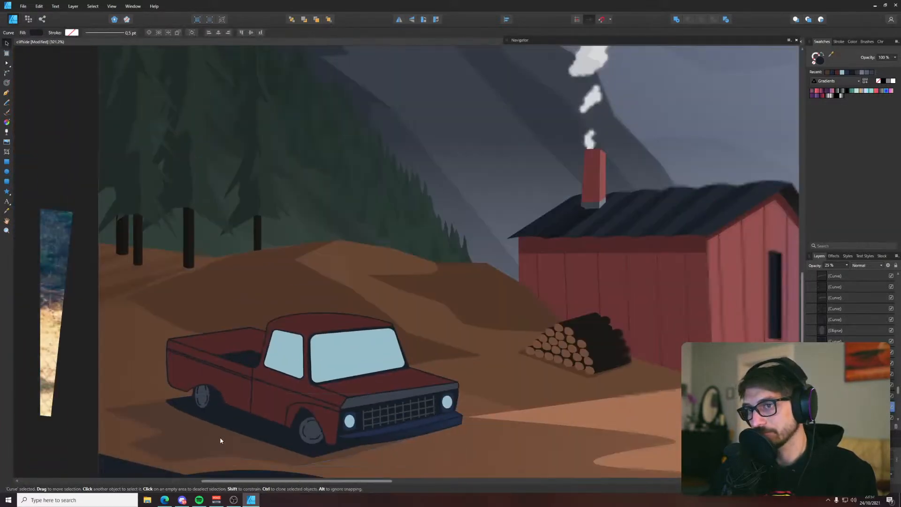
# Lower the headlight end of the front wheel arch line and lengthen its upper handle to make the arch rounder
pyautogui.scroll(5, 286, 415)
pyautogui.press('a')
pyautogui.click(412, 395)
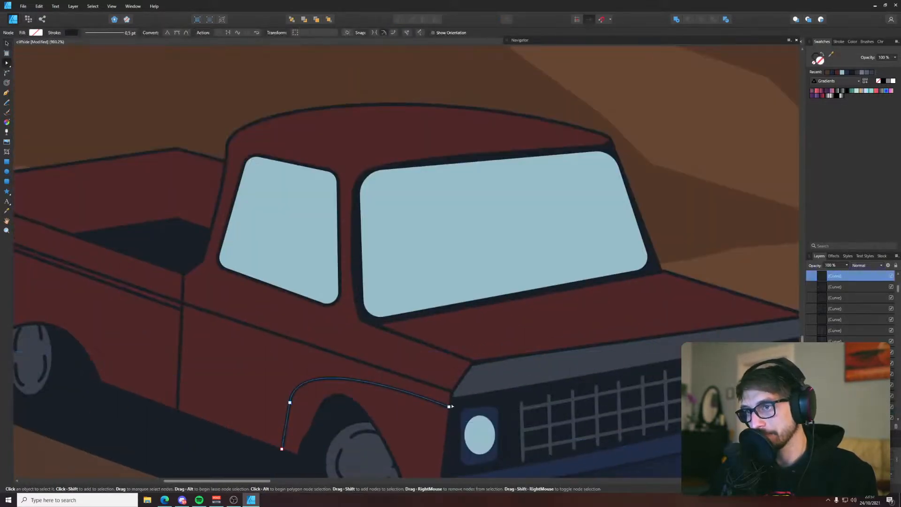
pyautogui.moveTo(448, 407); pyautogui.dragTo(447, 427)
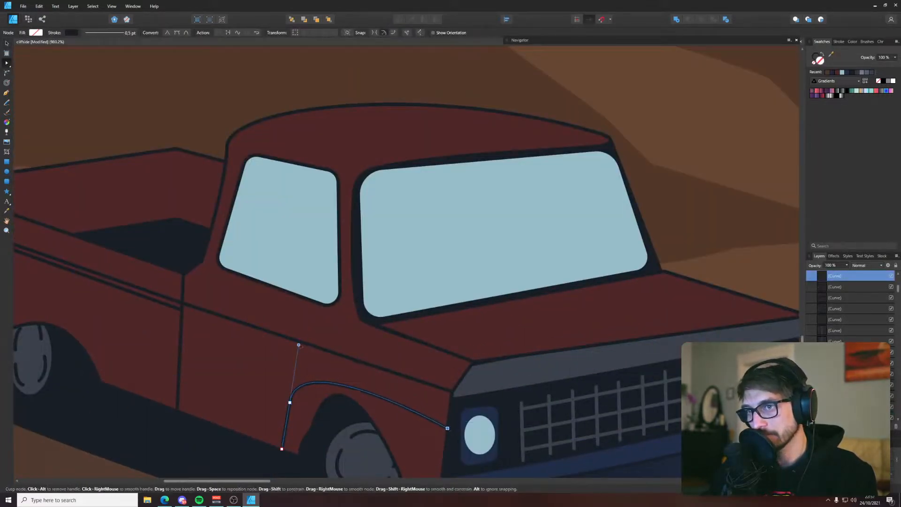
pyautogui.moveTo(298, 344); pyautogui.dragTo(307, 315)
pyautogui.scroll(-3, 443, 430)
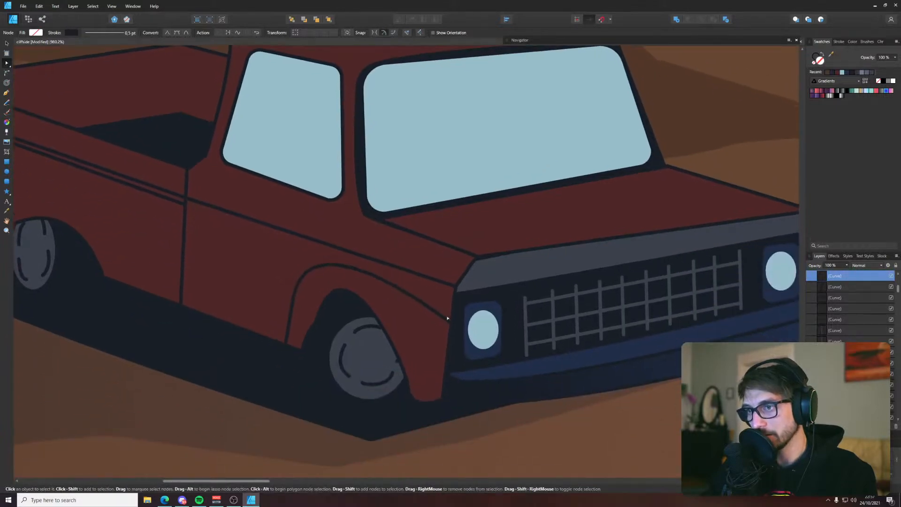
# Clear the selection and save the document with the reshaped wheel arch line
pyautogui.click(493, 419)
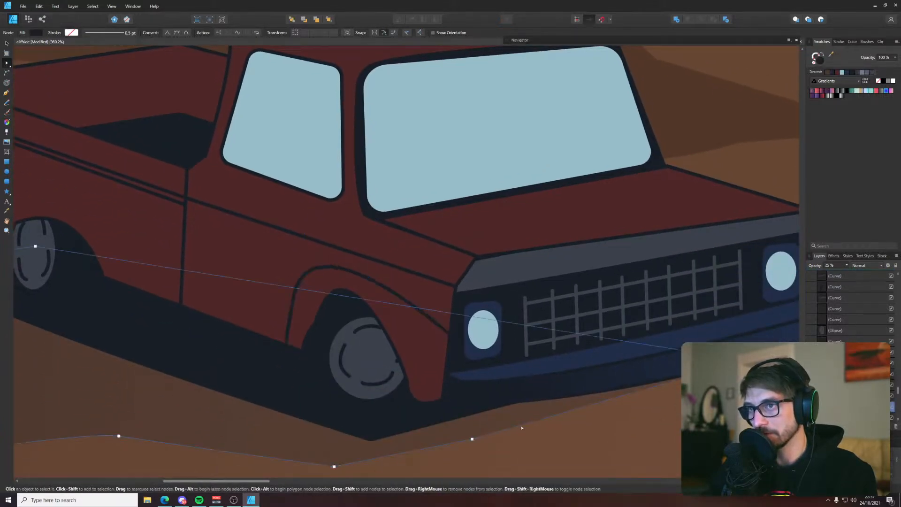
pyautogui.scroll(-6, 521, 426)
pyautogui.click(225, 440)
pyautogui.hotkey('ctrl', 's')
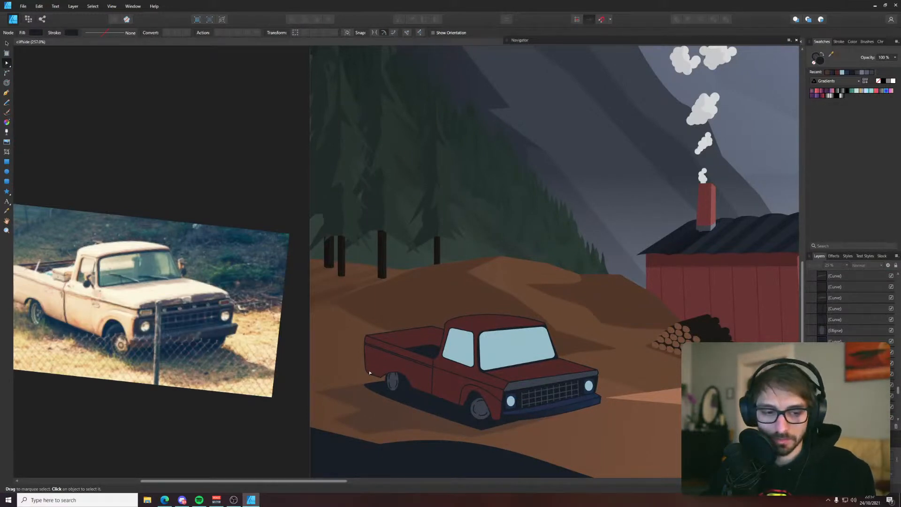
# Draw a small closed triangle against the lower rear edge of the truck bed as the rear bumper's top face
pyautogui.press('p')
pyautogui.moveTo(407, 340); pyautogui.dragTo(436, 337)
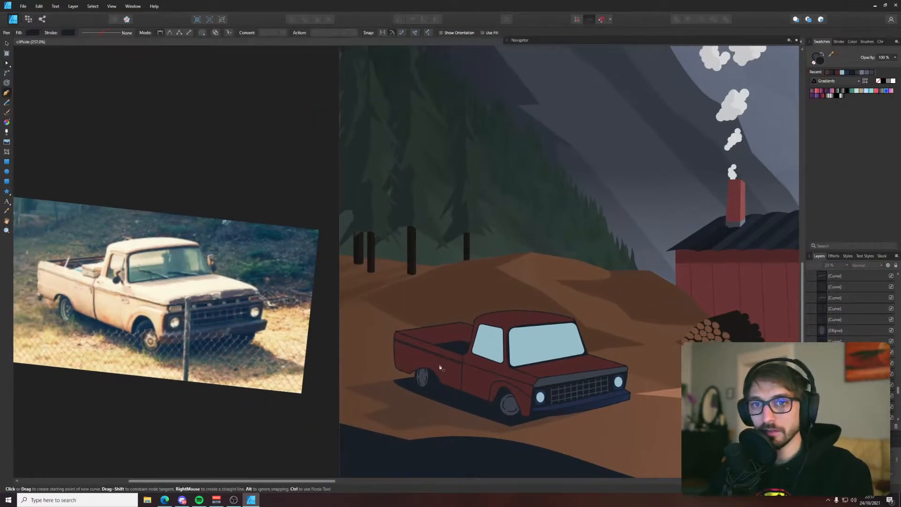
pyautogui.scroll(5, 397, 373)
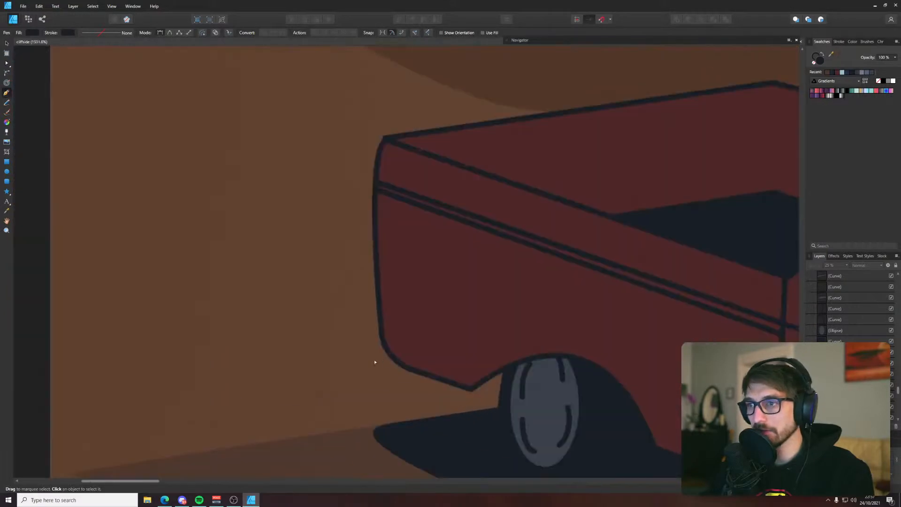
pyautogui.click(379, 306)
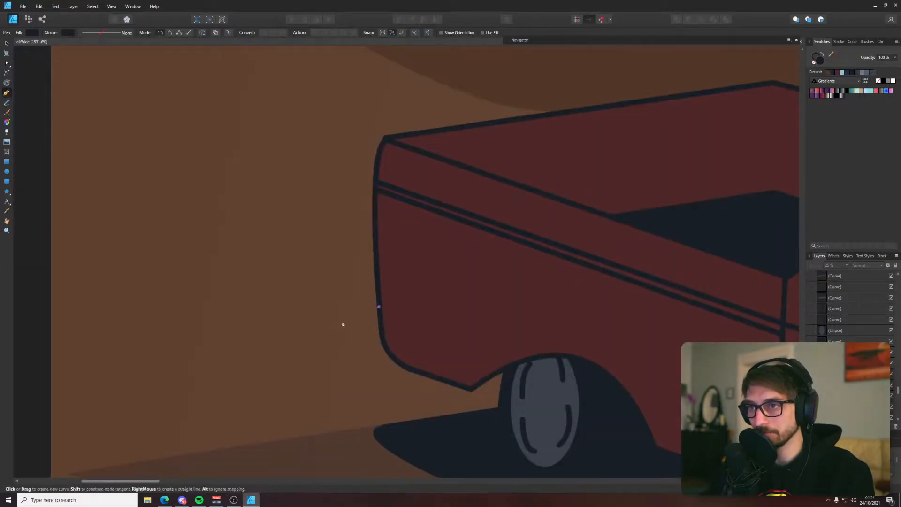
pyautogui.moveTo(332, 324); pyautogui.dragTo(335, 367)
pyautogui.click(332, 364)
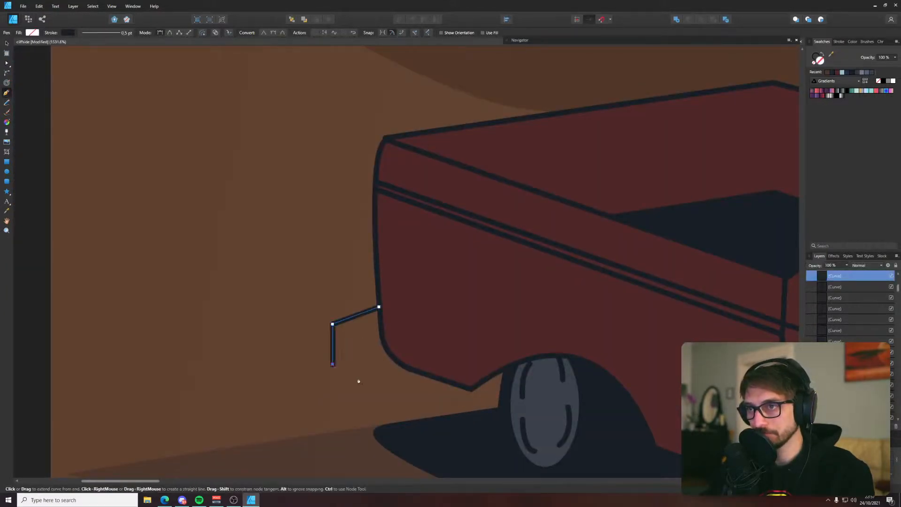
pyautogui.hotkey('ctrl', 'z')
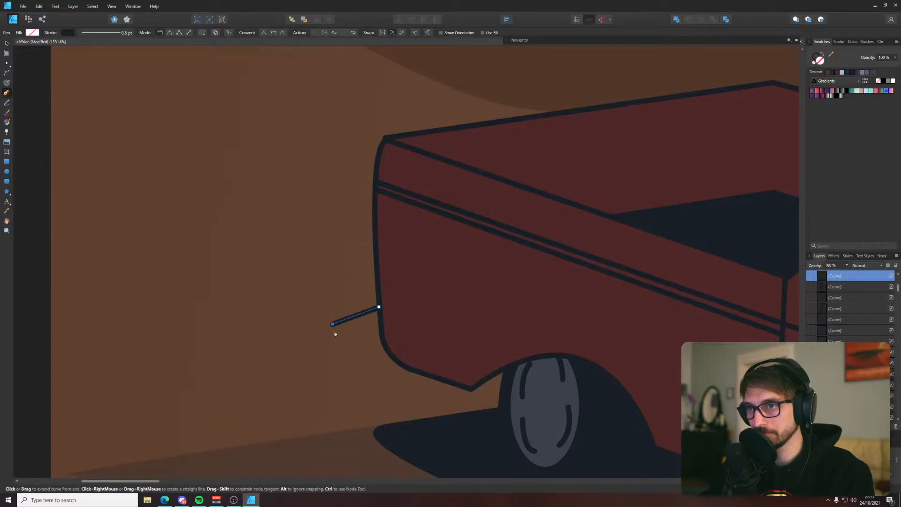
pyautogui.click(377, 340)
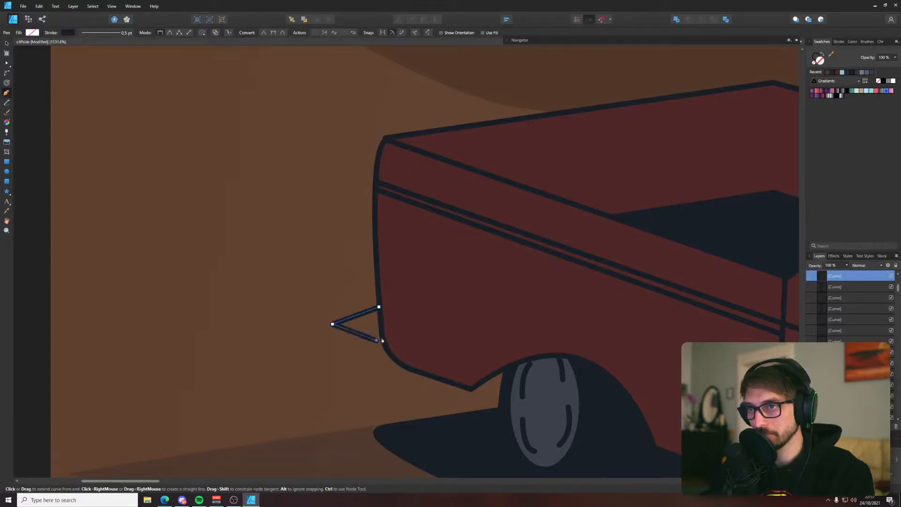
pyautogui.click(380, 308)
# Fill the bumper's top face with the light grey-blue sampled from the palette squares above the artboard
pyautogui.hotkey('ctrl', '0')
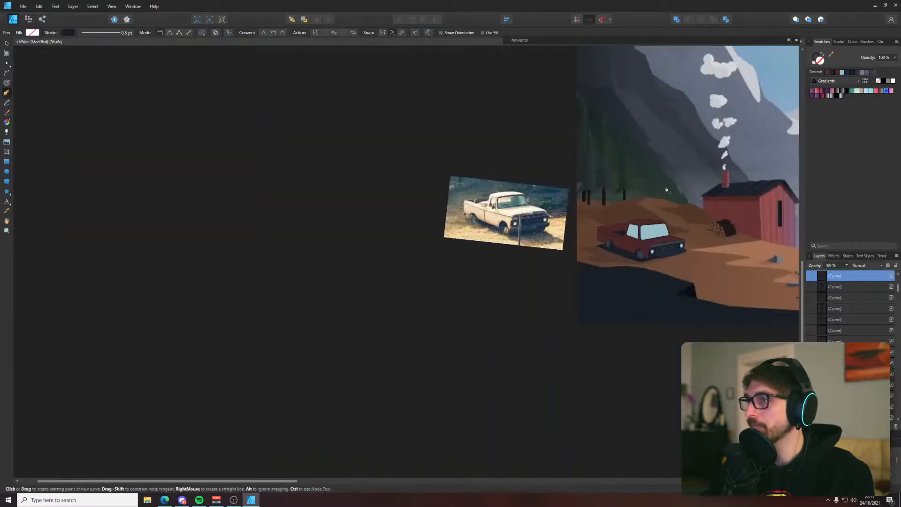
pyautogui.press('i')
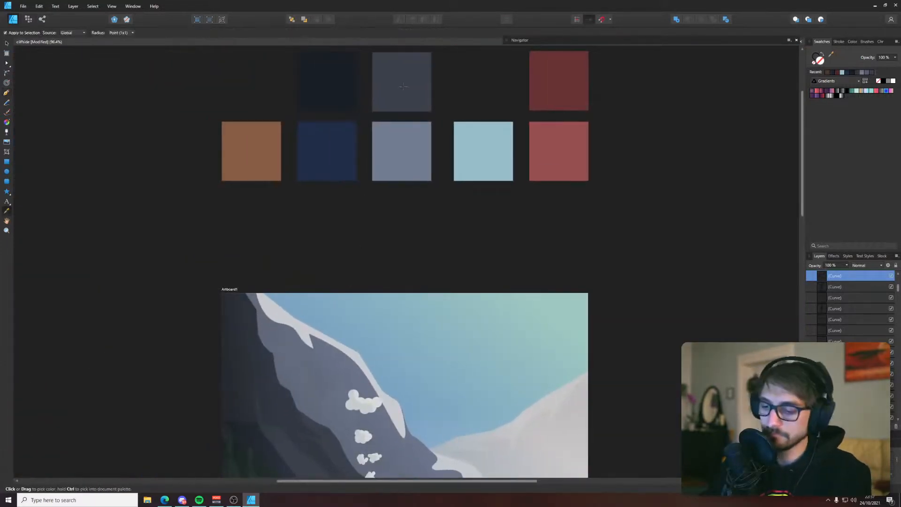
pyautogui.press('v')
pyautogui.press('i')
pyautogui.click(403, 142)
pyautogui.press('v')
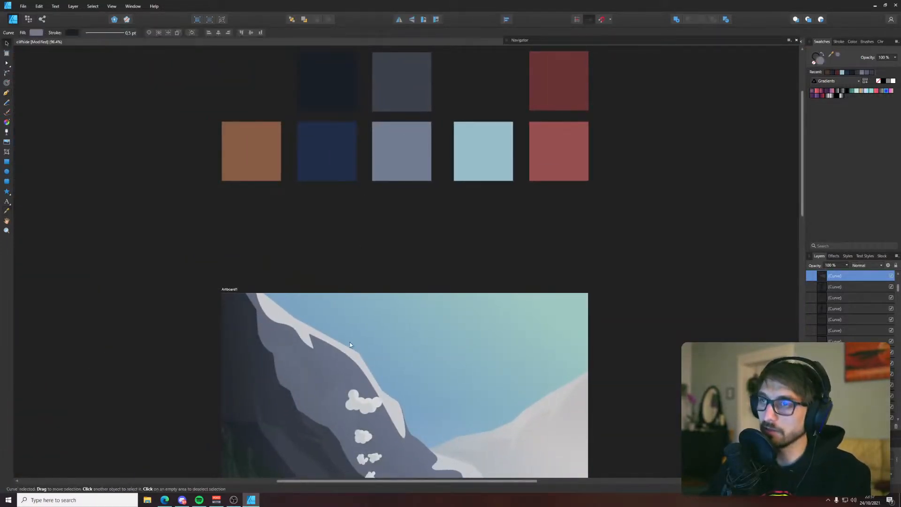
pyautogui.moveTo(375, 364); pyautogui.dragTo(561, 89)
pyautogui.scroll(5, 422, 305)
pyautogui.scroll(5, 416, 314)
pyautogui.click(391, 317)
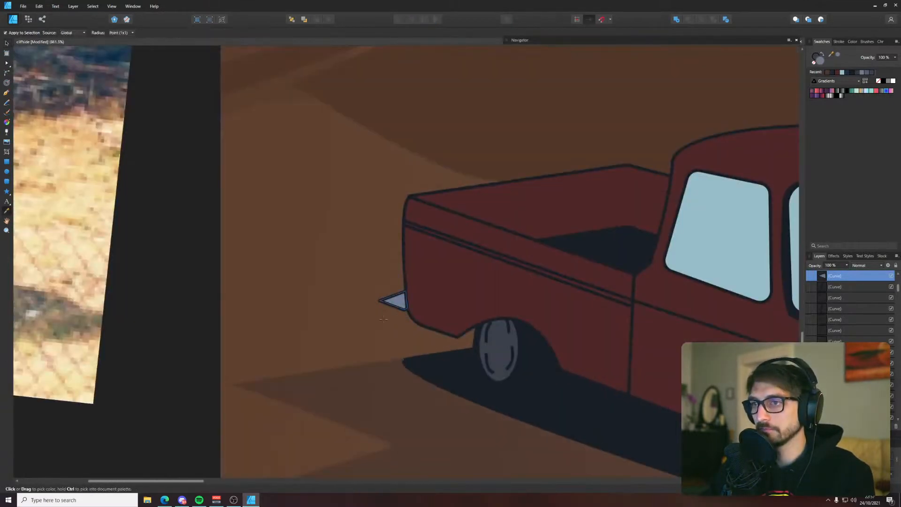
# Draw a closed four-sided face directly below the bumper's top face and shift its lower inner corner to straighten the vertical edge
pyautogui.scroll(3, 384, 320)
pyautogui.press('p')
pyautogui.click(372, 276)
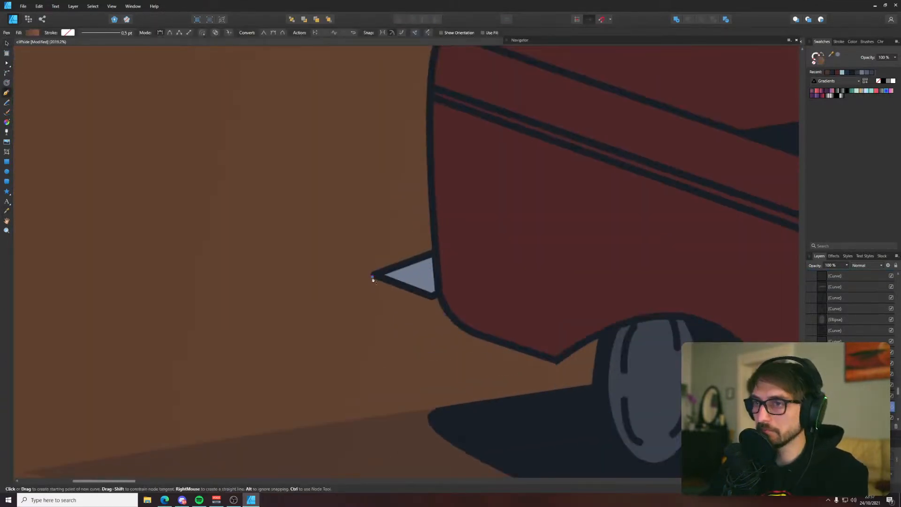
pyautogui.click(372, 341)
pyautogui.click(423, 361)
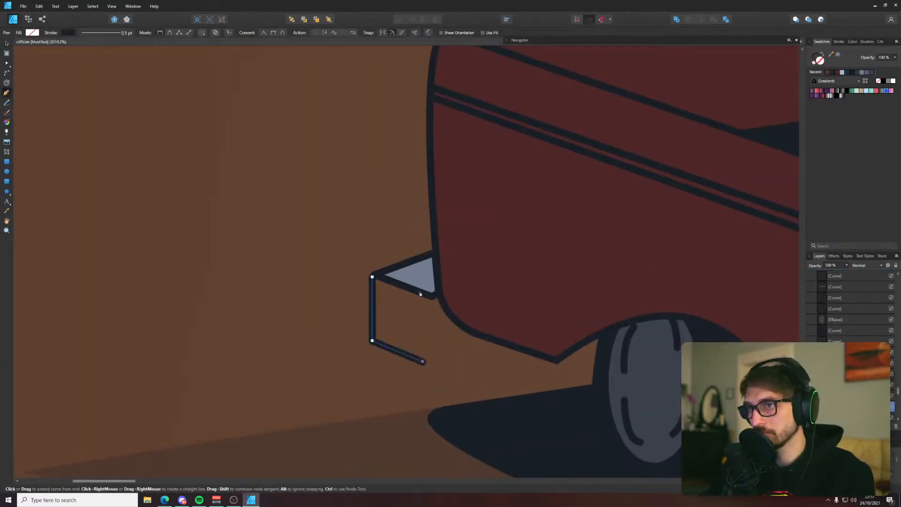
pyautogui.click(431, 297)
pyautogui.click(372, 277)
pyautogui.press('a')
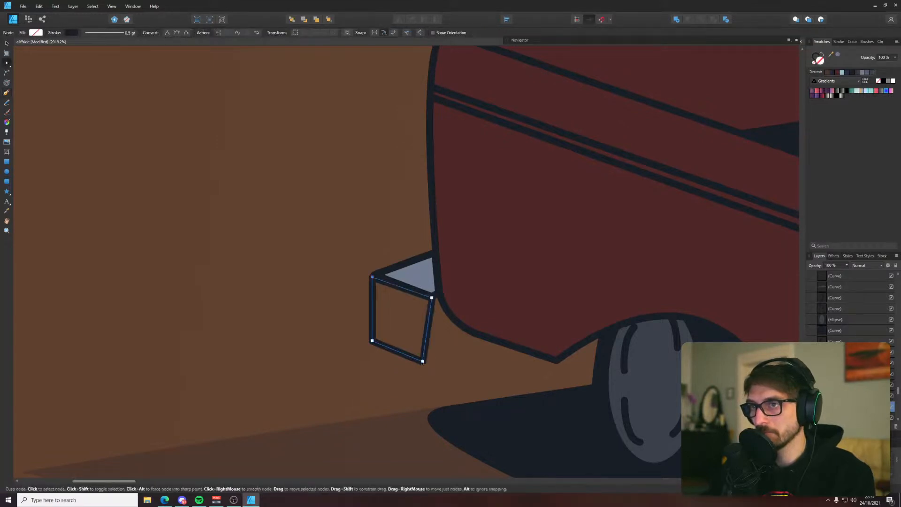
pyautogui.moveTo(422, 361); pyautogui.dragTo(431, 361)
# Fill the bumper's four-sided face with the dark grey-blue palette colour and clear its selection
pyautogui.scroll(-12, 431, 361)
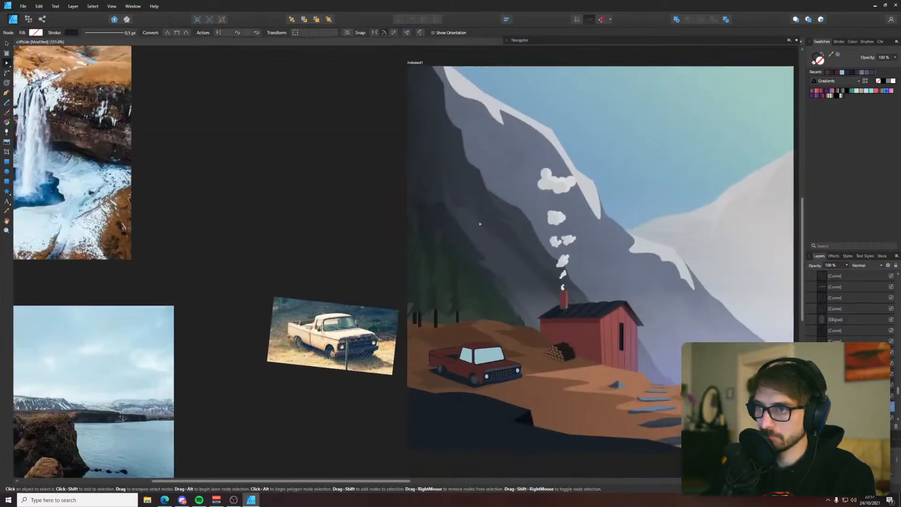
pyautogui.moveTo(603, 57); pyautogui.dragTo(520, 57)
pyautogui.press('i')
pyautogui.click(447, 121)
pyautogui.press('v')
pyautogui.scroll(4, 411, 366)
pyautogui.scroll(6, 320, 387)
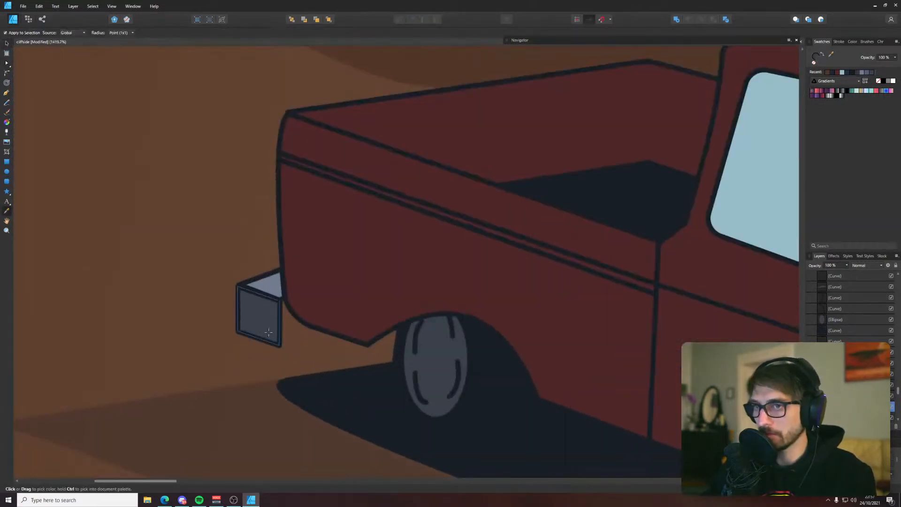
pyautogui.click(247, 338)
# Draw a closed shape joining the bumper's inner edge to the underside of the truck bed and fill it with the dark shadow colour
pyautogui.press('p')
pyautogui.click(279, 345)
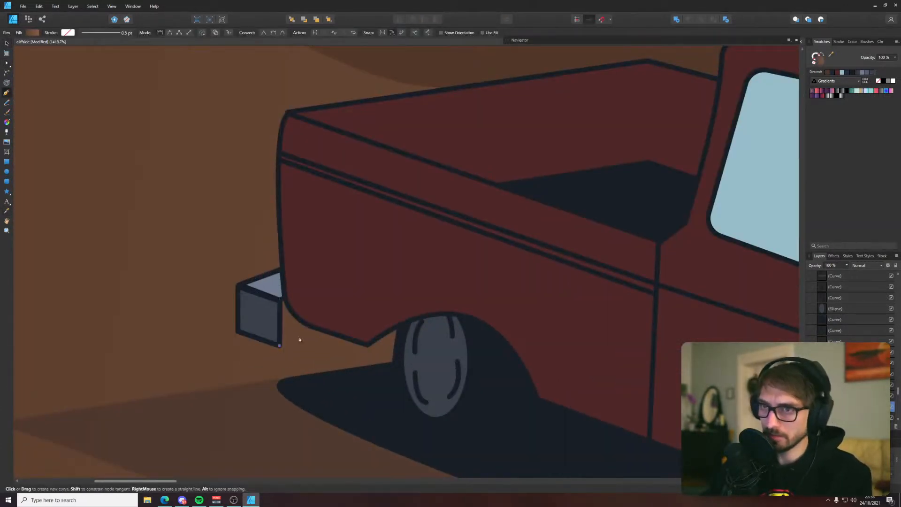
pyautogui.click(330, 334)
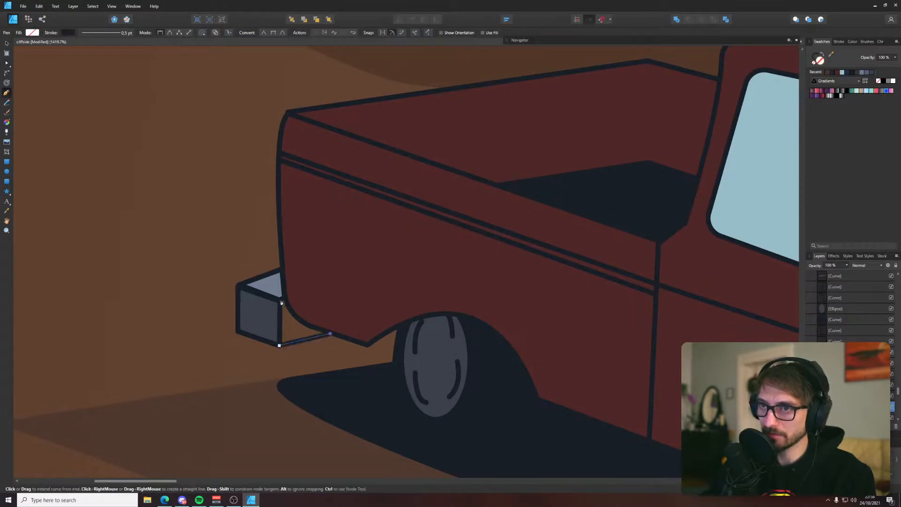
pyautogui.click(279, 345)
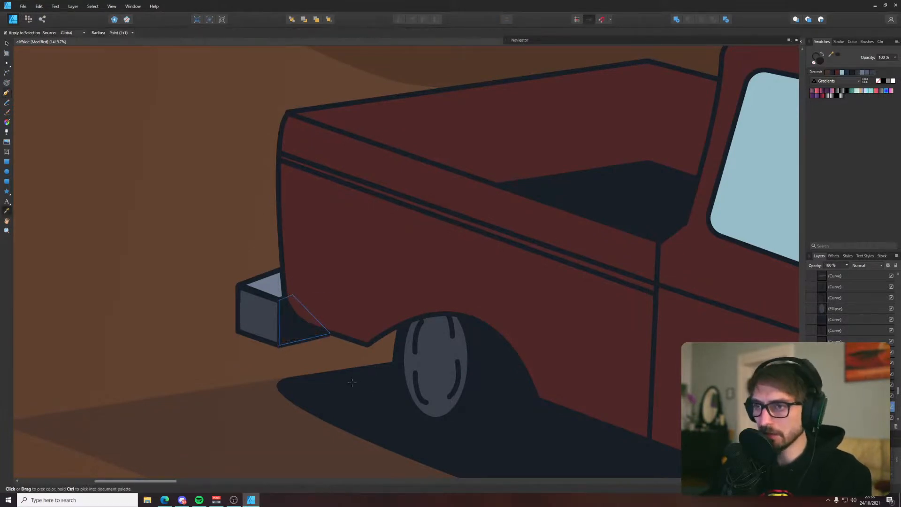
pyautogui.press('v')
pyautogui.click(212, 369)
pyautogui.scroll(-10, 212, 369)
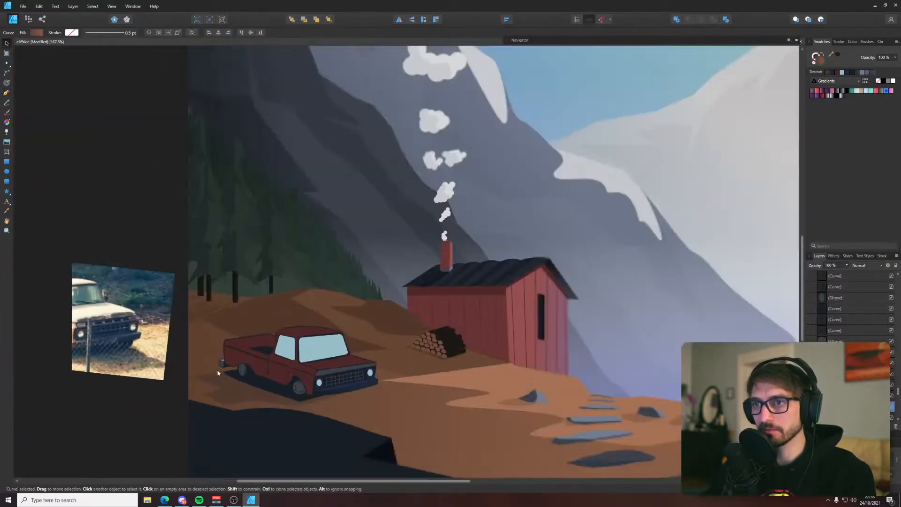
pyautogui.scroll(5, 217, 369)
pyautogui.scroll(-6, 220, 370)
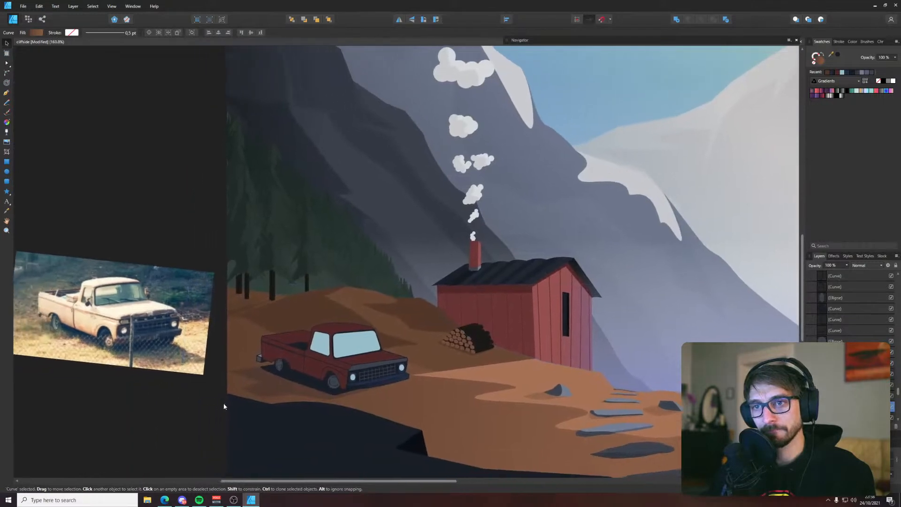
pyautogui.scroll(4, 257, 366)
pyautogui.scroll(-3, 268, 378)
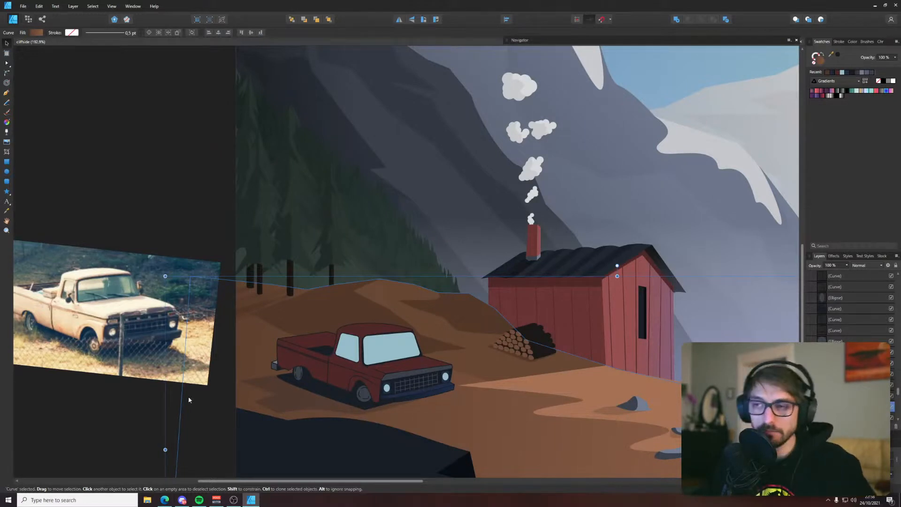
# Select the truck's side window and fill it with the grey sampled from the sunlit mountain slope
pyautogui.click(347, 350)
pyautogui.scroll(-5, 345, 348)
pyautogui.moveTo(391, 218); pyautogui.dragTo(393, 257)
pyautogui.scroll(5, 349, 371)
pyautogui.moveTo(370, 410); pyautogui.dragTo(471, 267)
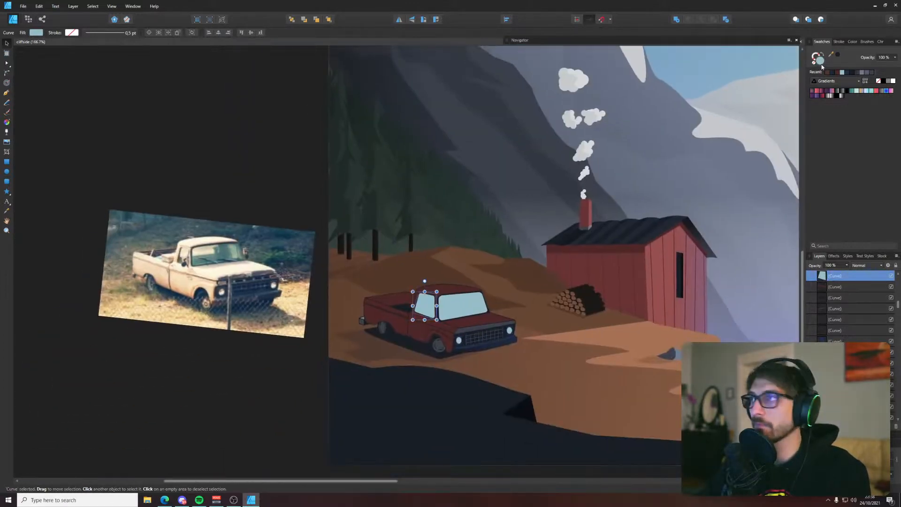
pyautogui.scroll(-4, 570, 178)
pyautogui.moveTo(551, 164); pyautogui.dragTo(431, 285)
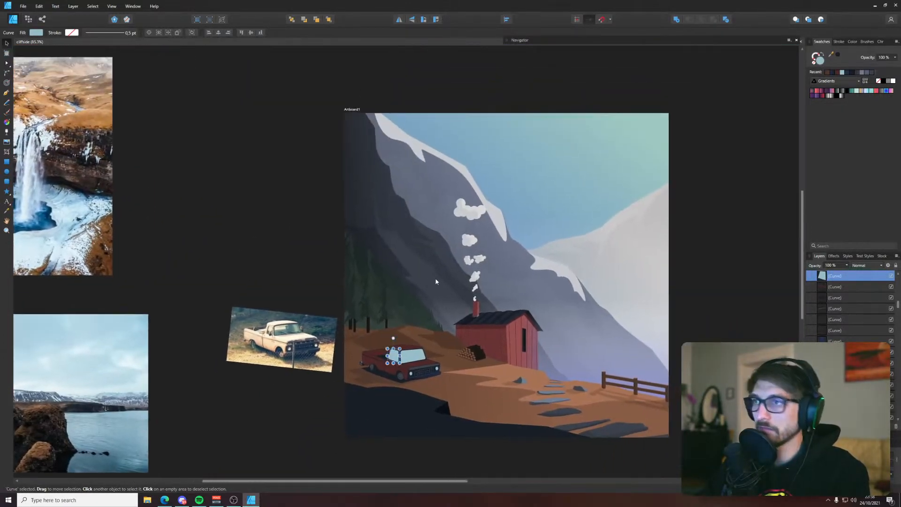
pyautogui.press('i')
pyautogui.click(417, 197)
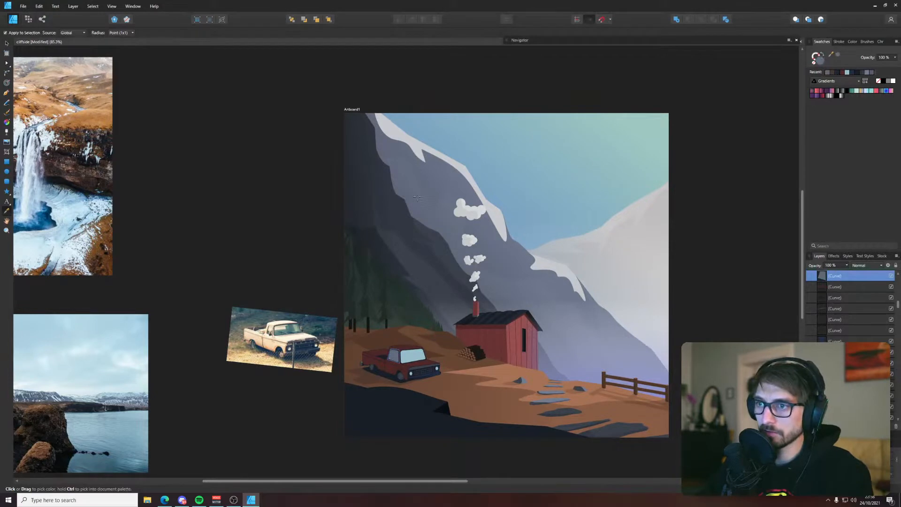
pyautogui.press('v')
# Try fills sampled from the mountain slope, the snow and the distant peak on the truck's windshield
pyautogui.click(412, 361)
pyautogui.press('i')
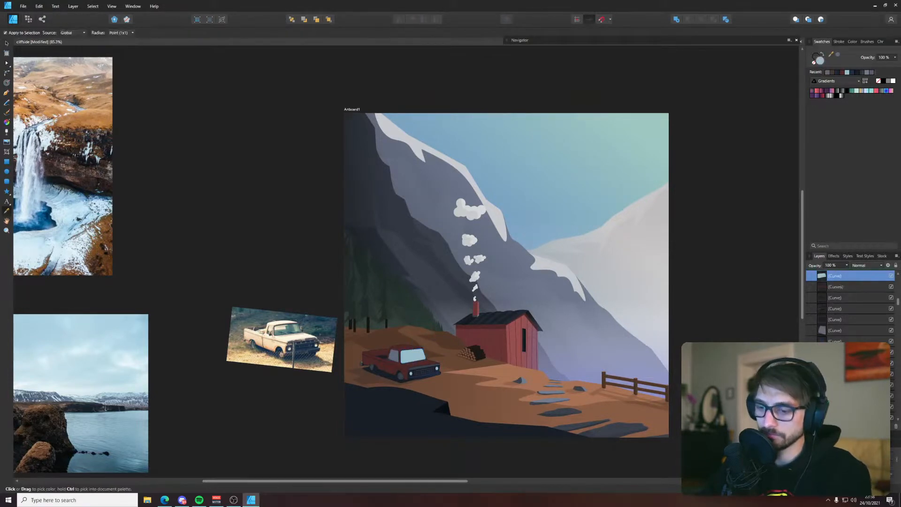
pyautogui.click(424, 174)
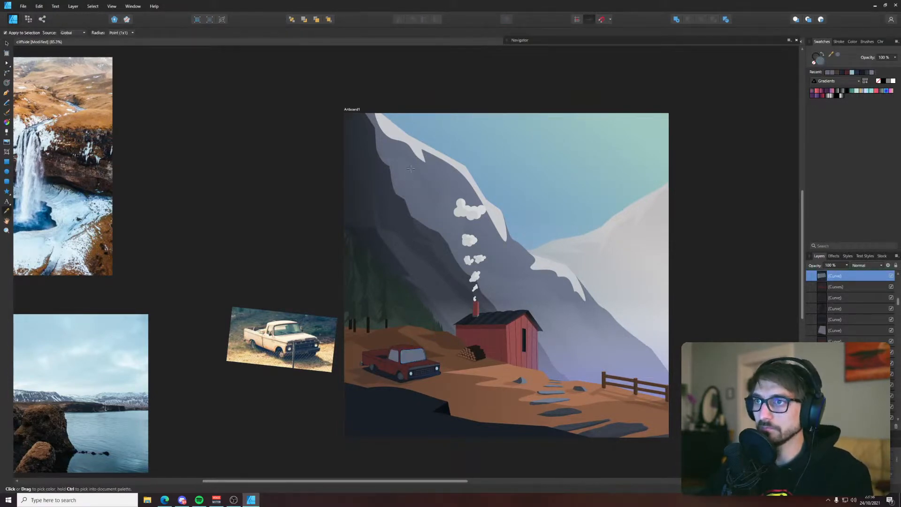
pyautogui.click(412, 147)
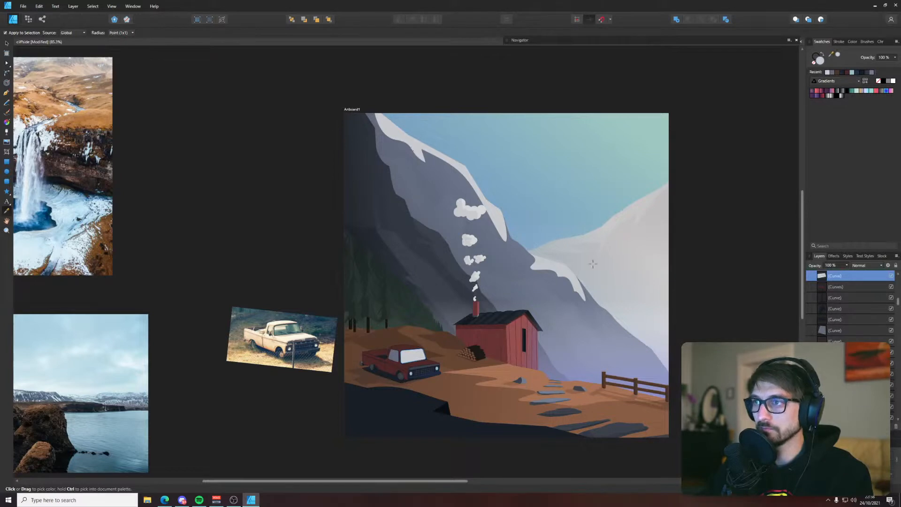
pyautogui.click(613, 264)
pyautogui.click(557, 272)
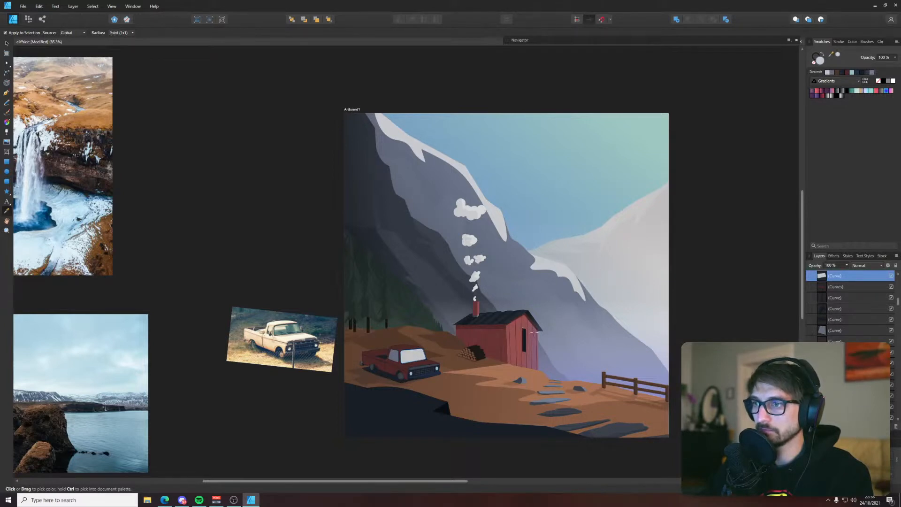
# Try fills sampled from the cabin walls, the log pile and the nearby ground on the windshield
pyautogui.click(534, 332)
pyautogui.click(498, 335)
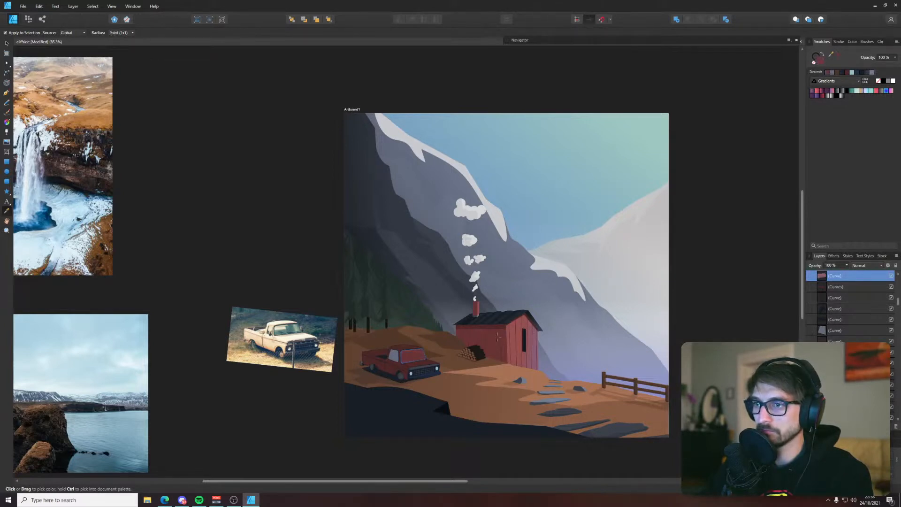
pyautogui.click(485, 326)
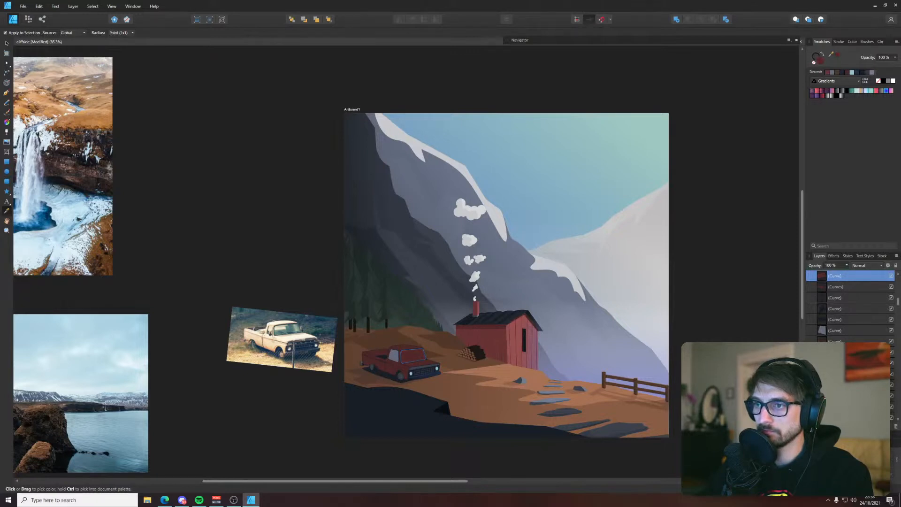
pyautogui.click(471, 334)
pyautogui.click(480, 361)
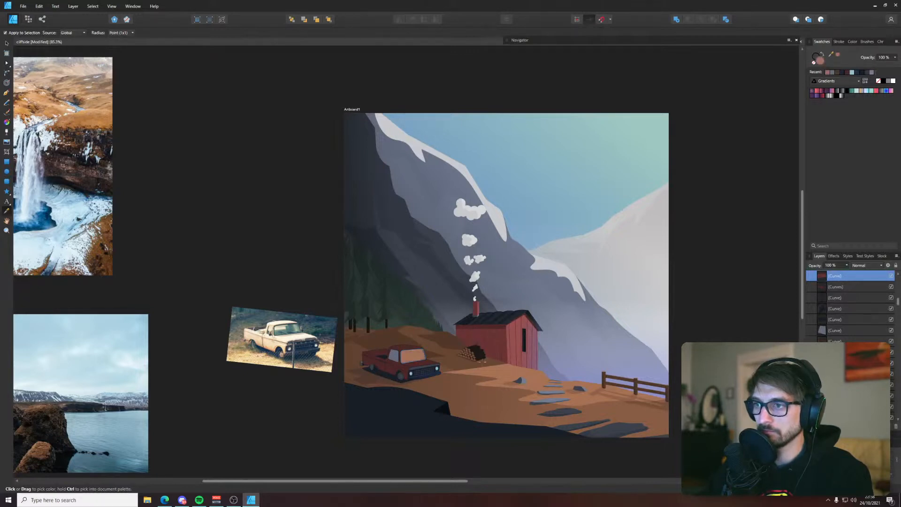
pyautogui.click(456, 364)
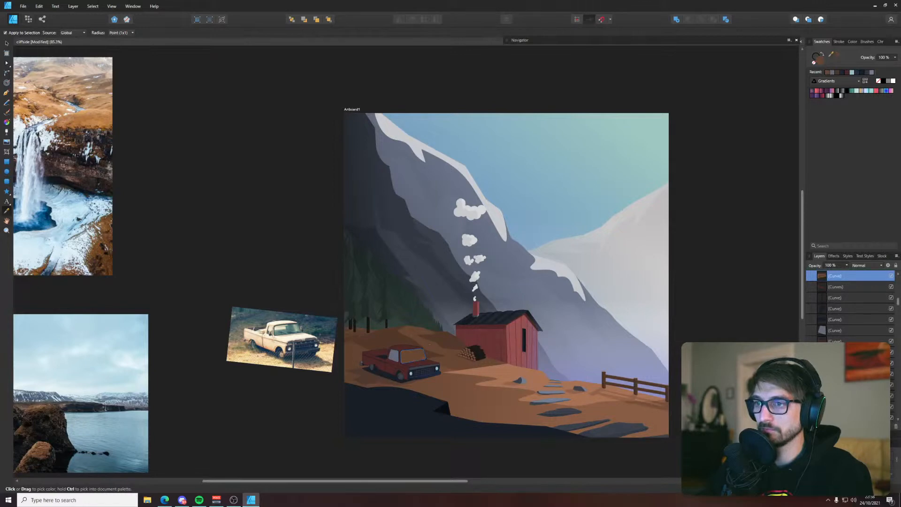
# Fill the windshield with a dark tone sampled from the forest area at the foot of the trees
pyautogui.click(388, 323)
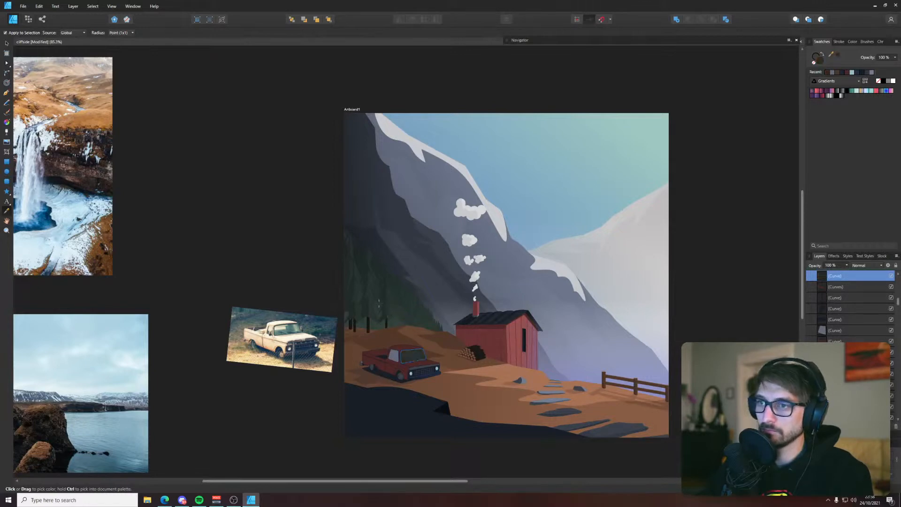
pyautogui.click(389, 324)
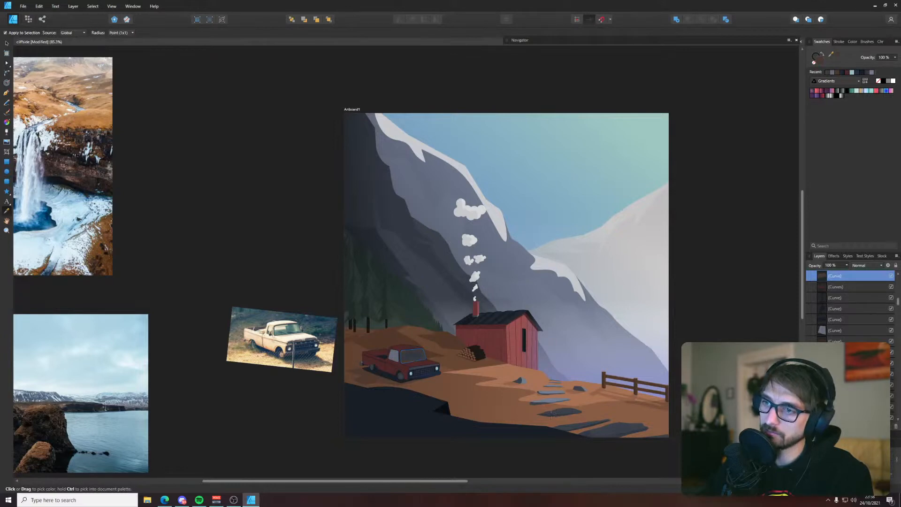
pyautogui.scroll(3, 417, 389)
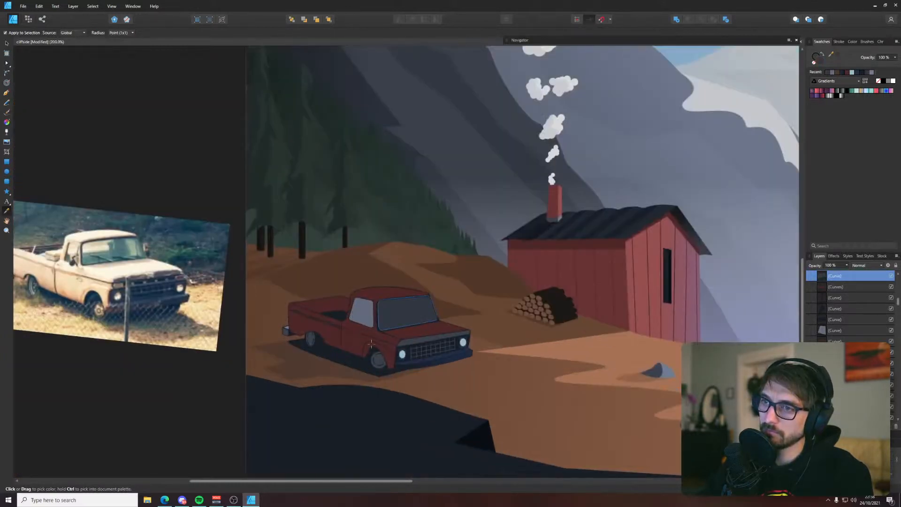
# Fill the windshield with the light grey sampled from the side window, and the side window with the palette's dark grey
pyautogui.click(365, 319)
pyautogui.press('v')
pyautogui.click(369, 322)
pyautogui.scroll(-4, 372, 324)
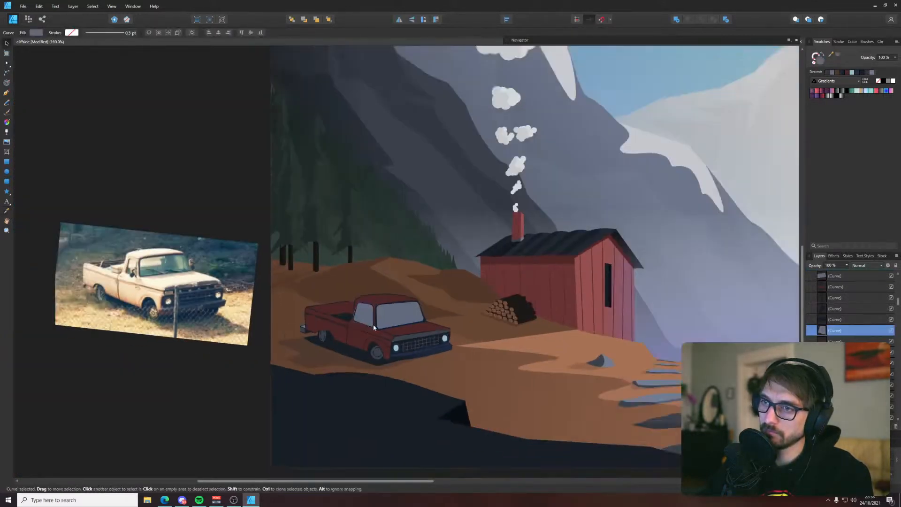
pyautogui.scroll(-2, 380, 323)
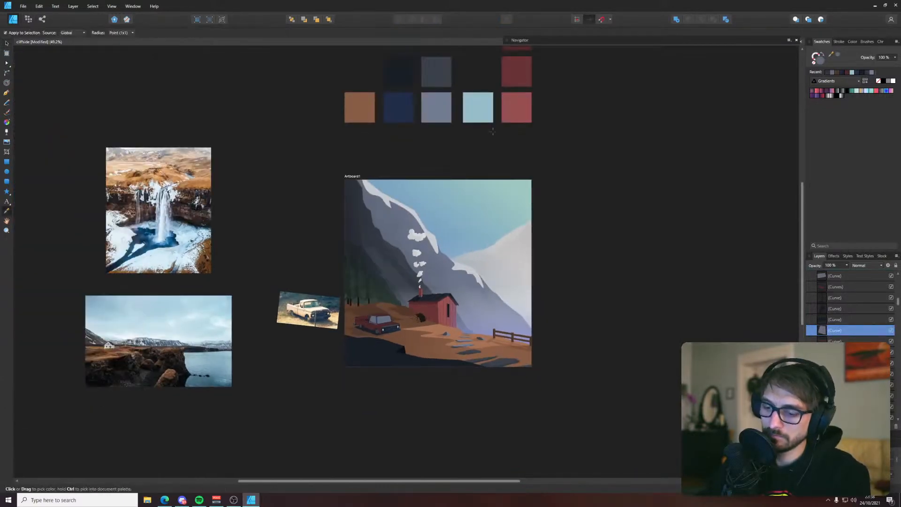
pyautogui.click(314, 147)
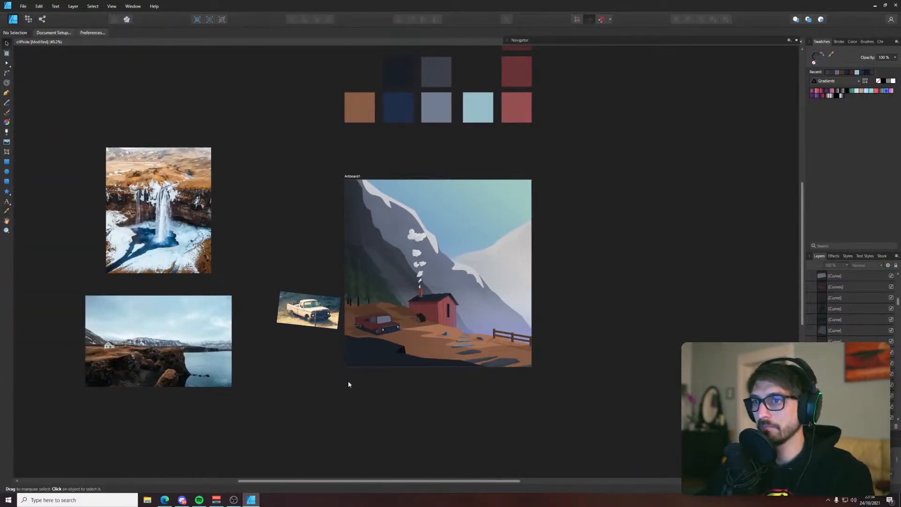
# Draw a curved diagonal reflection line across the windshield and colour its stroke with the palette's light blue
pyautogui.scroll(8, 354, 355)
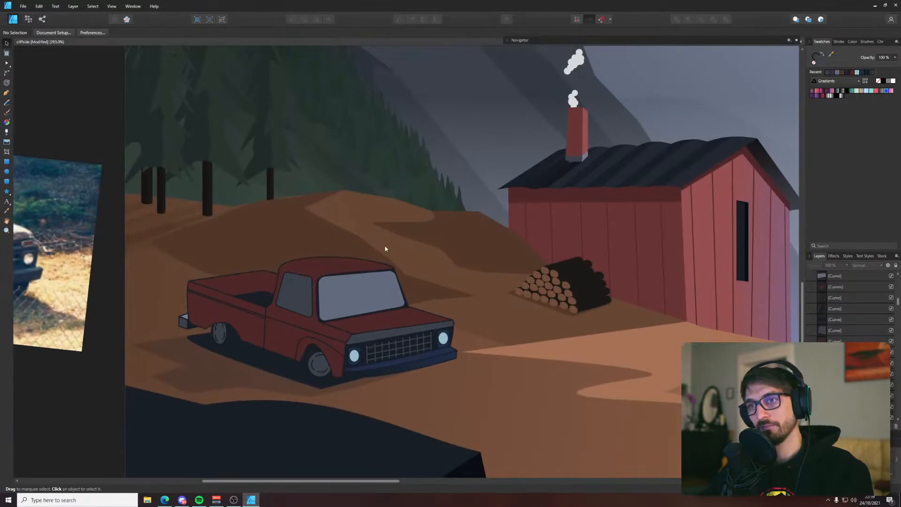
pyautogui.scroll(1, 385, 249)
pyautogui.press('p')
pyautogui.scroll(2, 362, 255)
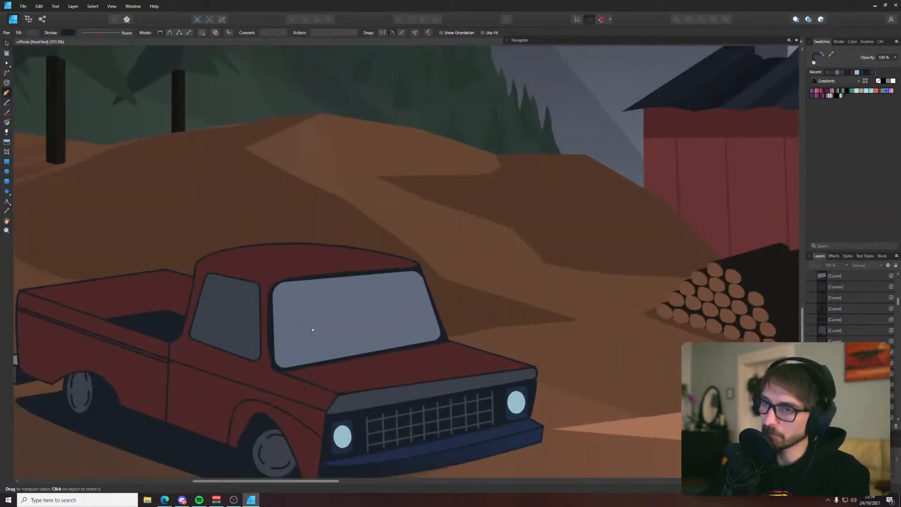
pyautogui.click(291, 347)
pyautogui.moveTo(387, 289); pyautogui.dragTo(436, 275)
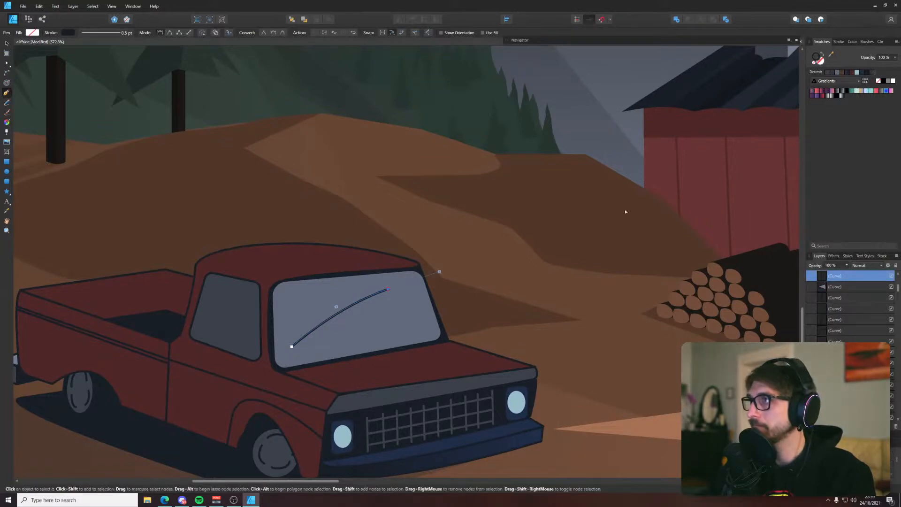
pyautogui.scroll(-8, 562, 242)
pyautogui.press('v')
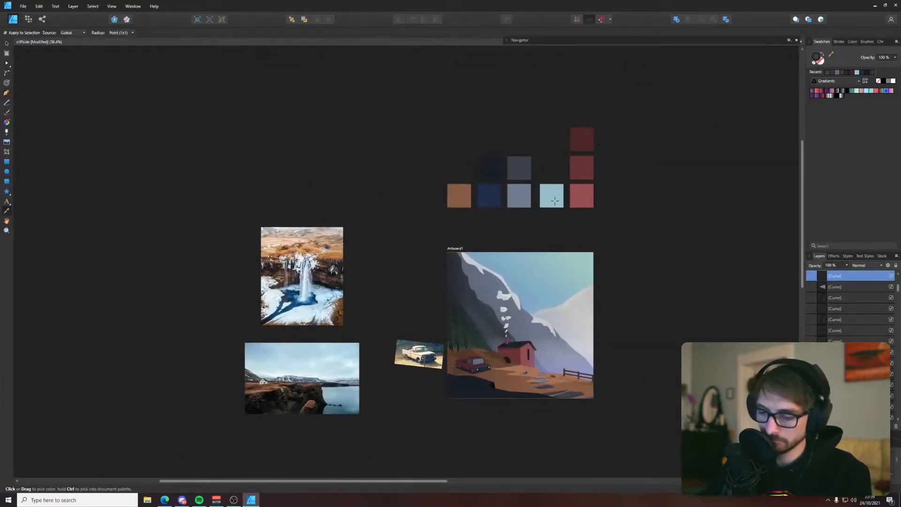
pyautogui.scroll(8, 467, 349)
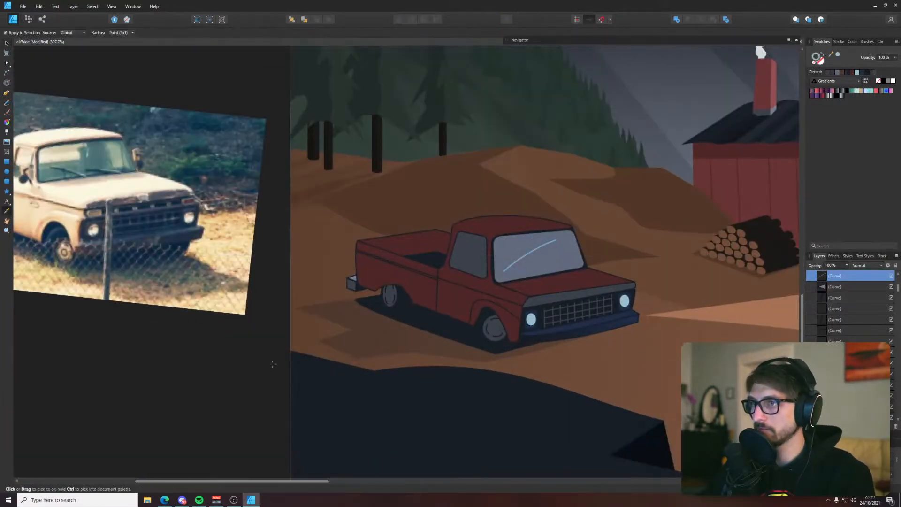
# Duplicate the reflection line and place the copy just below and to the right of the original on the windshield
pyautogui.hotkey('ctrl', 'd')
pyautogui.scroll(4, 526, 255)
pyautogui.click(527, 256)
pyautogui.moveTo(528, 259); pyautogui.dragTo(546, 264)
pyautogui.scroll(-10, 547, 263)
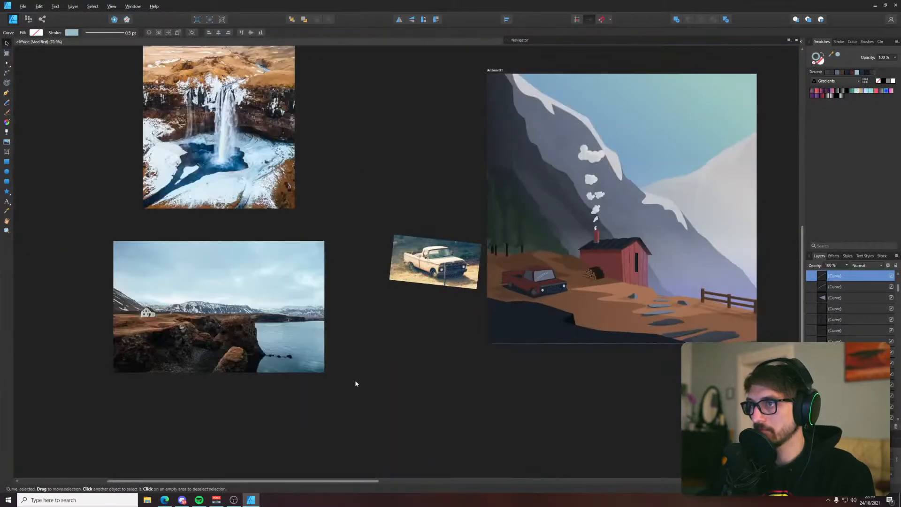
pyautogui.hotkey('ctrl', 'd')
# Shorten the second reflection line by moving its lower end node up along the curve
pyautogui.scroll(9, 533, 300)
pyautogui.click(570, 231)
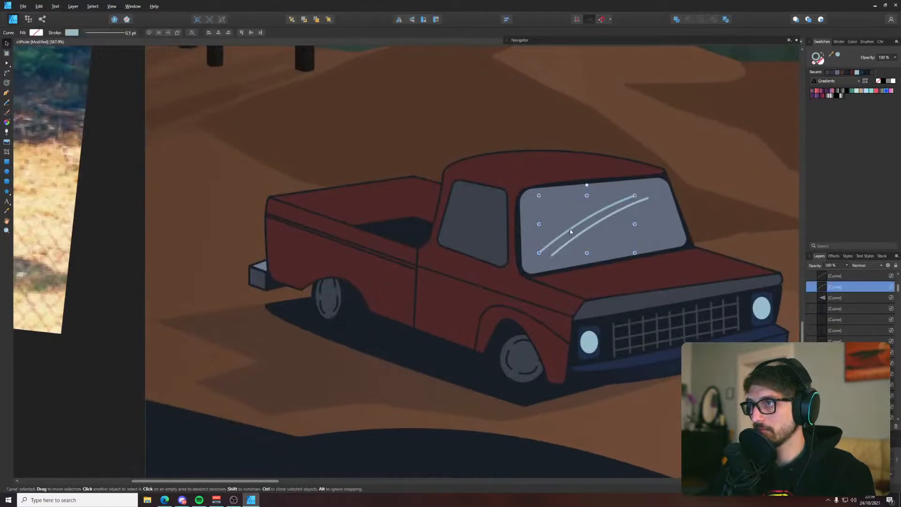
pyautogui.click(564, 248)
pyautogui.press('a')
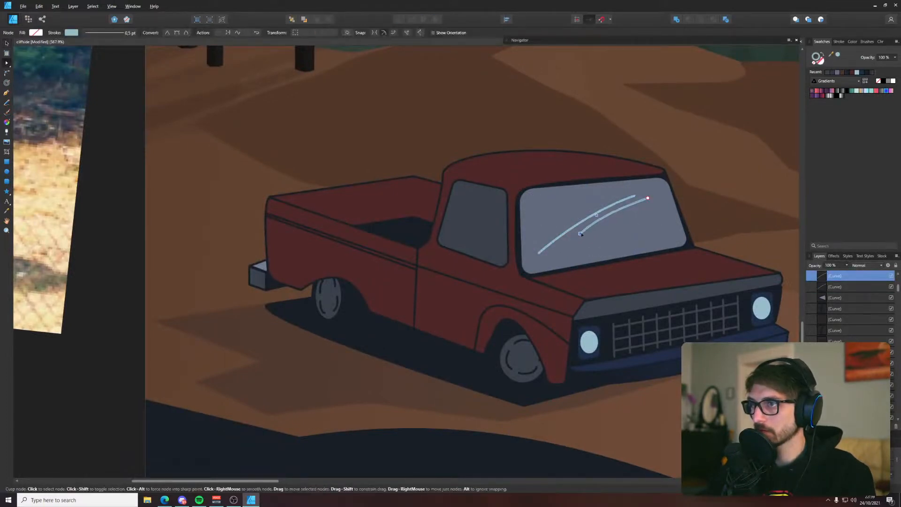
pyautogui.click(444, 161)
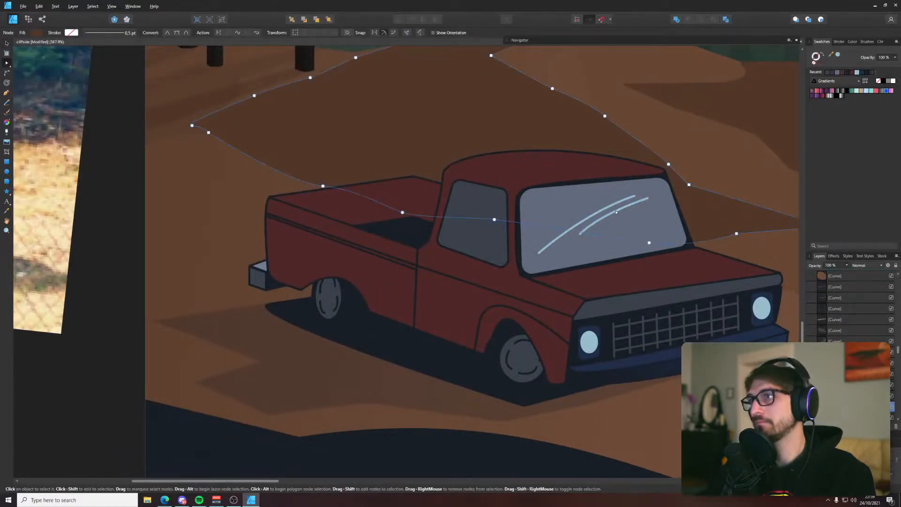
# Add a third, shorter copy of the reflection line to the right of the second one on the windshield
pyautogui.click(616, 212)
pyautogui.moveTo(616, 212)
pyautogui.mouseDown()
pyautogui.moveTo(625, 215)
pyautogui.moveTo(617, 219)
pyautogui.moveTo(634, 207)
pyautogui.mouseUp()
pyautogui.hotkey('ctrl', 'z')
pyautogui.press('v')
pyautogui.press('a')
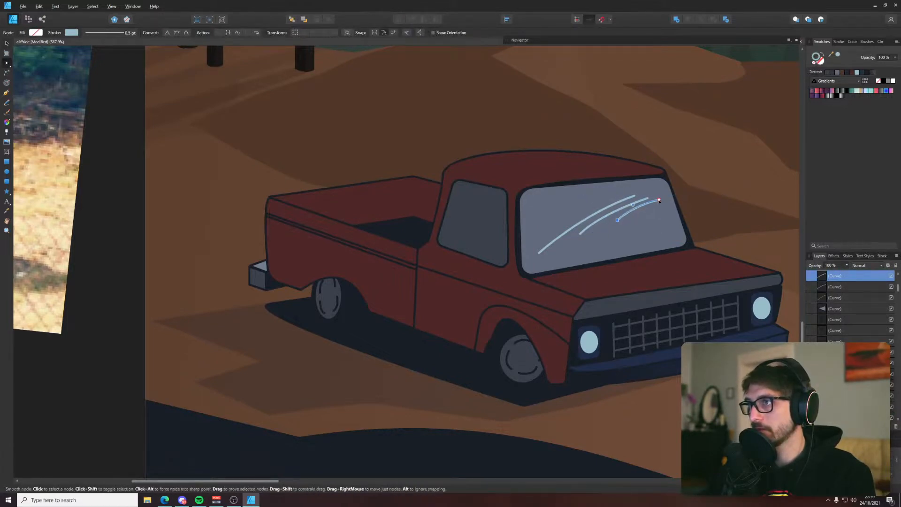
pyautogui.press('v')
pyautogui.click(699, 162)
pyautogui.scroll(-8, 699, 164)
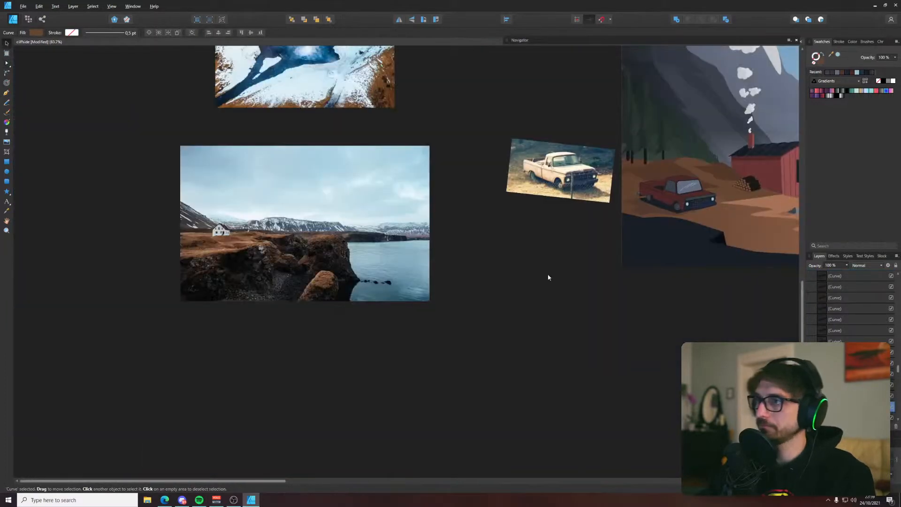
pyautogui.click(548, 277)
pyautogui.moveTo(692, 182); pyautogui.dragTo(545, 231)
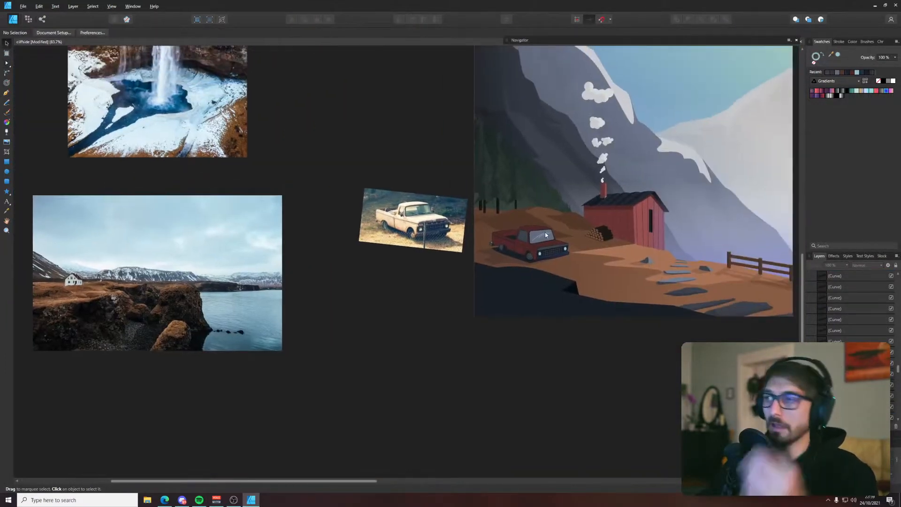
pyautogui.scroll(5, 546, 232)
pyautogui.scroll(3, 390, 282)
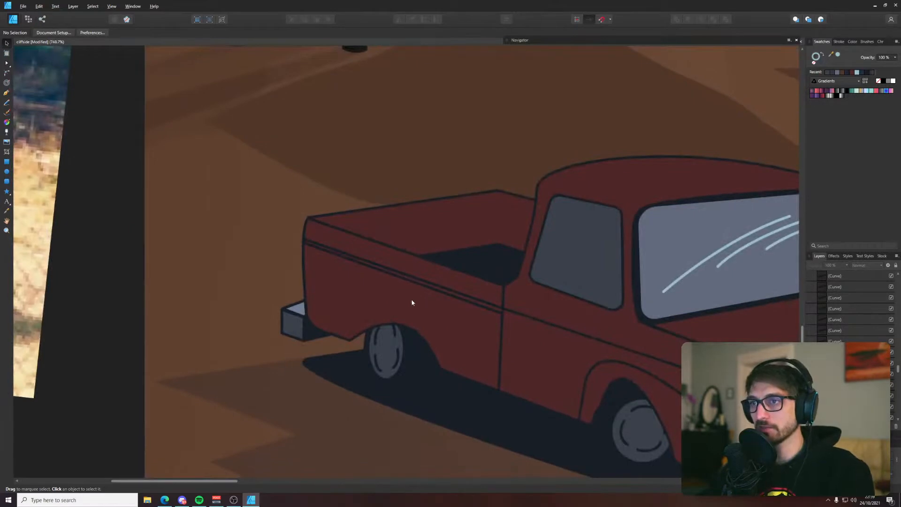
pyautogui.moveTo(424, 221); pyautogui.dragTo(389, 253)
pyautogui.click(454, 245)
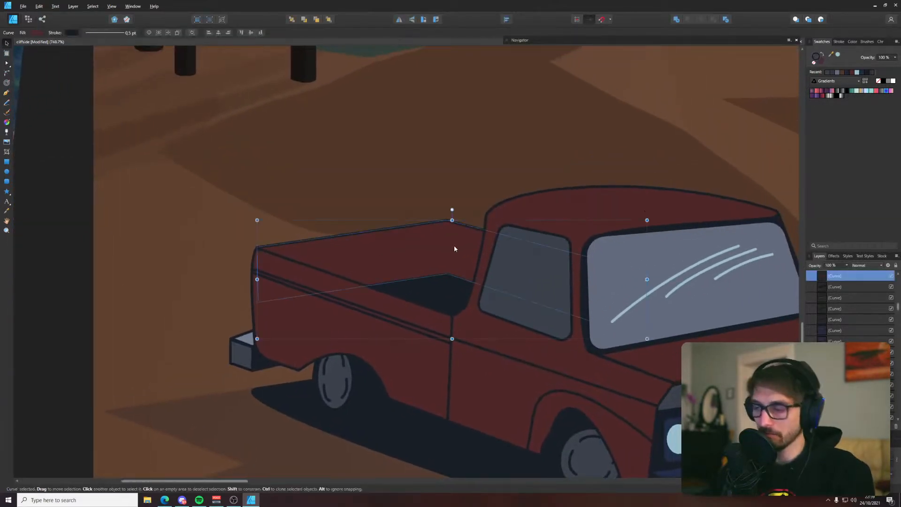
pyautogui.press('p')
pyautogui.click(447, 222)
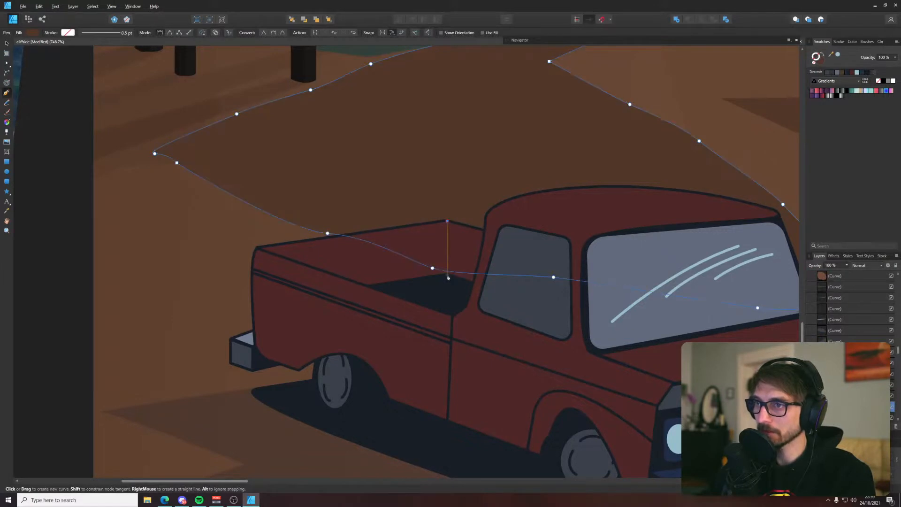
pyautogui.press('v')
pyautogui.scroll(-6, 448, 277)
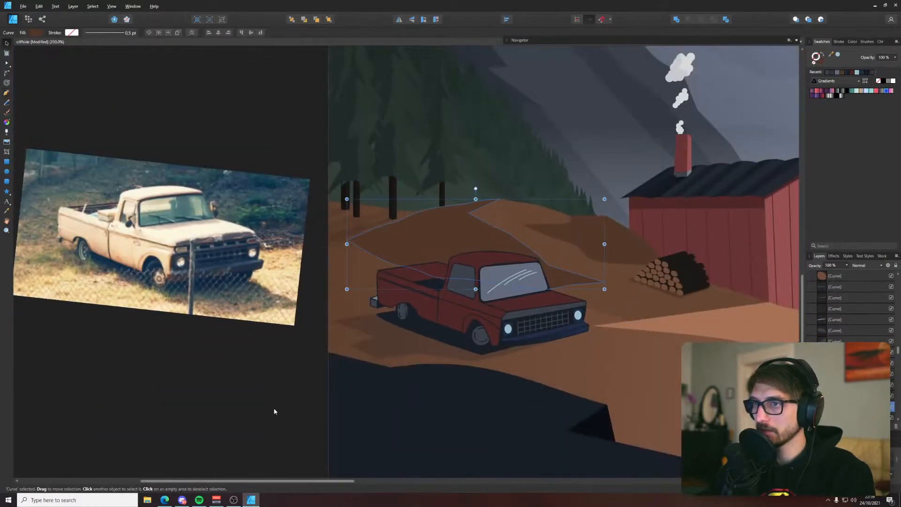
# Select the truck's bed wall, main body and hood, and try a Gradient Overlay layer effect on them
pyautogui.click(474, 261)
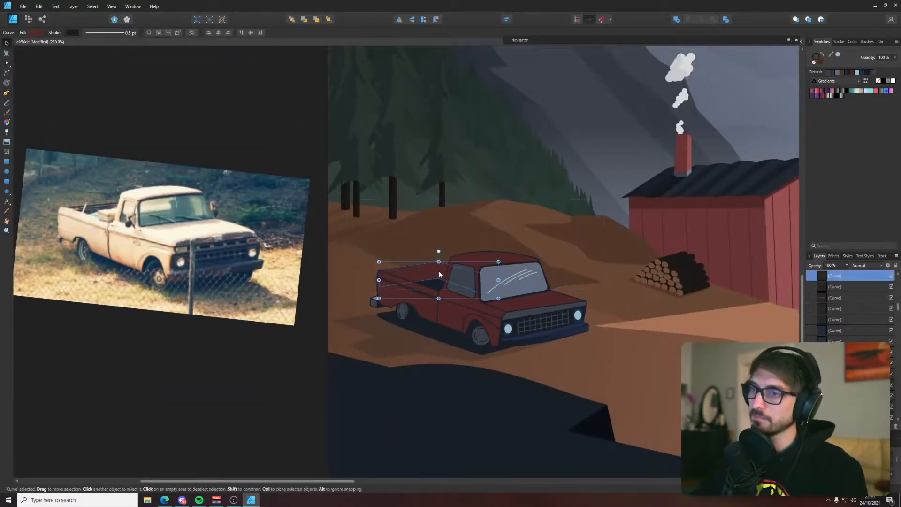
pyautogui.keyDown('shift'); pyautogui.click(474, 259); pyautogui.keyUp('shift')
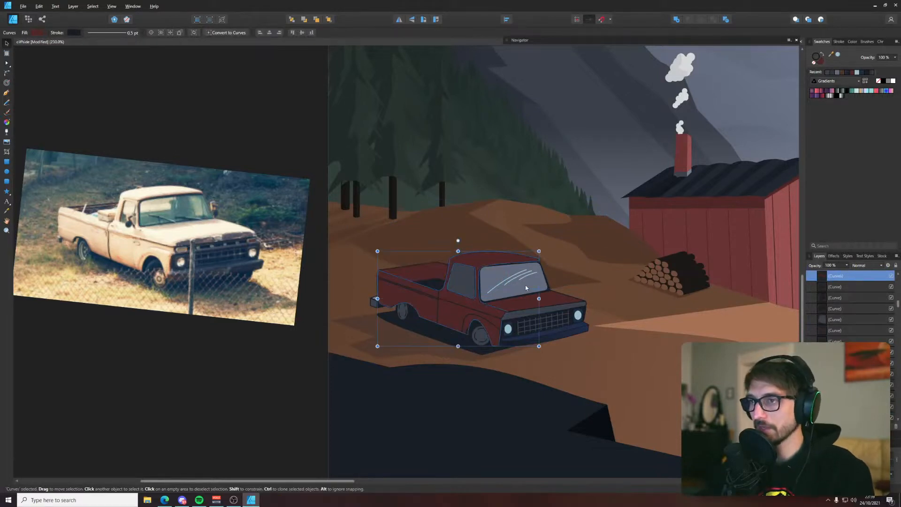
pyautogui.keyDown('shift'); pyautogui.click(512, 308); pyautogui.keyUp('shift')
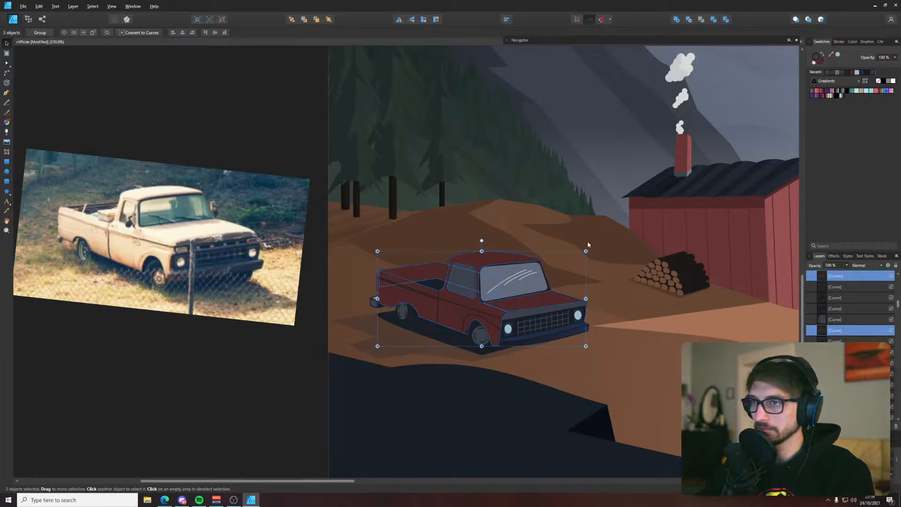
pyautogui.click(854, 426)
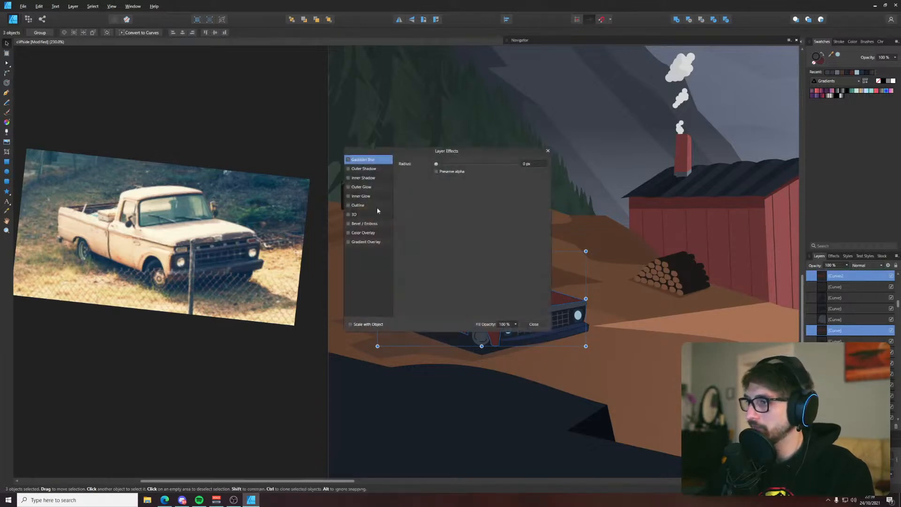
pyautogui.moveTo(408, 151); pyautogui.dragTo(169, 212)
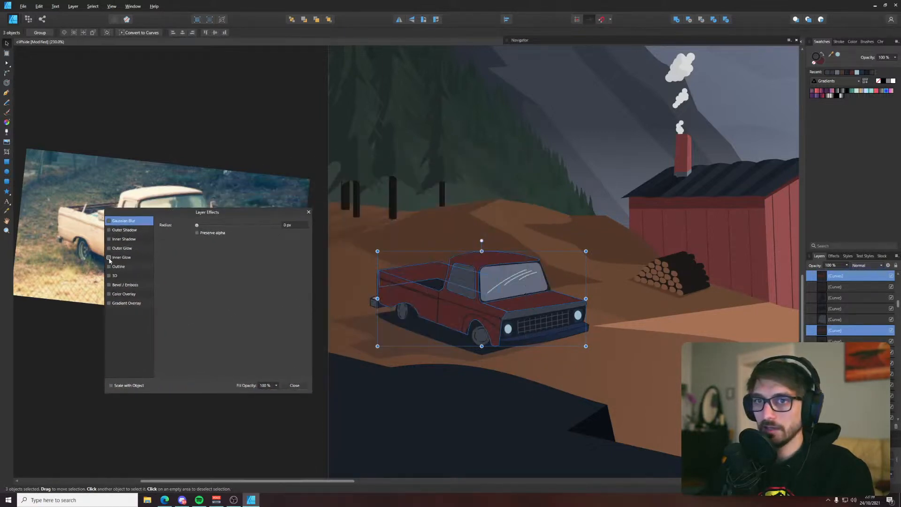
pyautogui.click(109, 303)
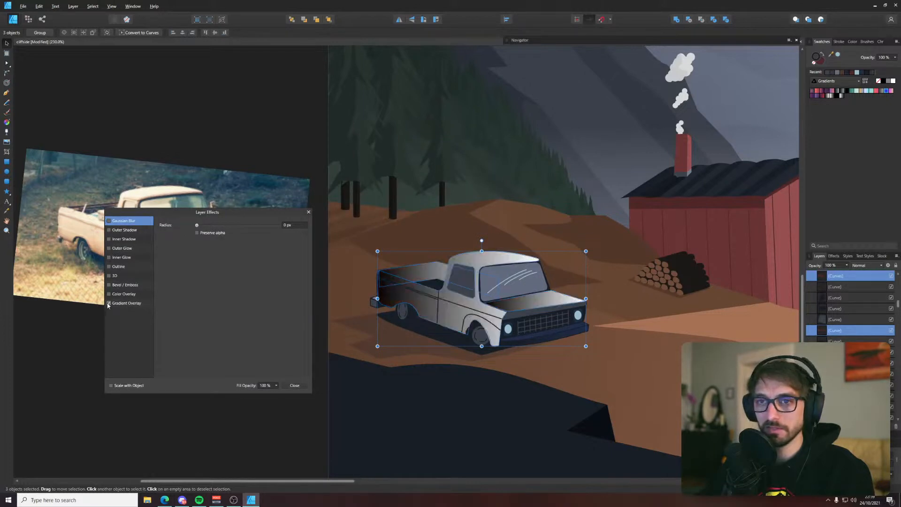
pyautogui.click(119, 303)
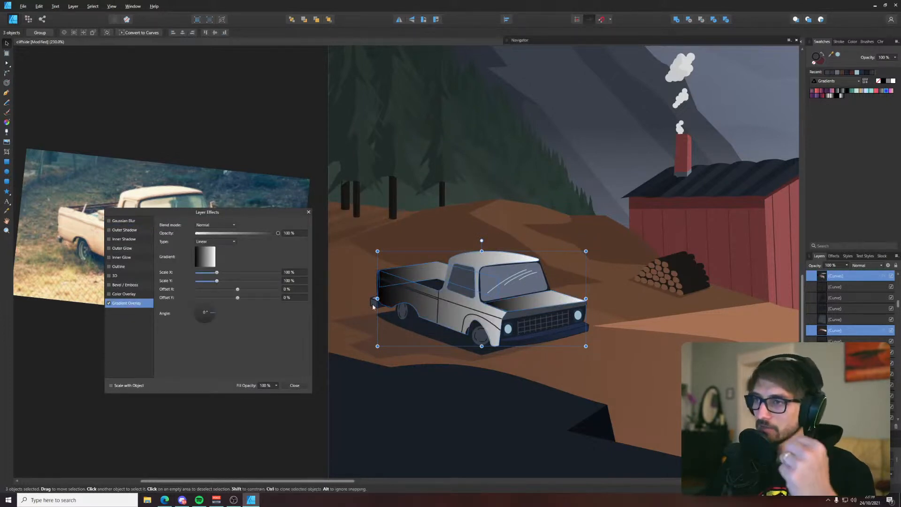
# Try the Multiply blend mode with reduced opacity for the truck body's gradient overlay
pyautogui.click(215, 225)
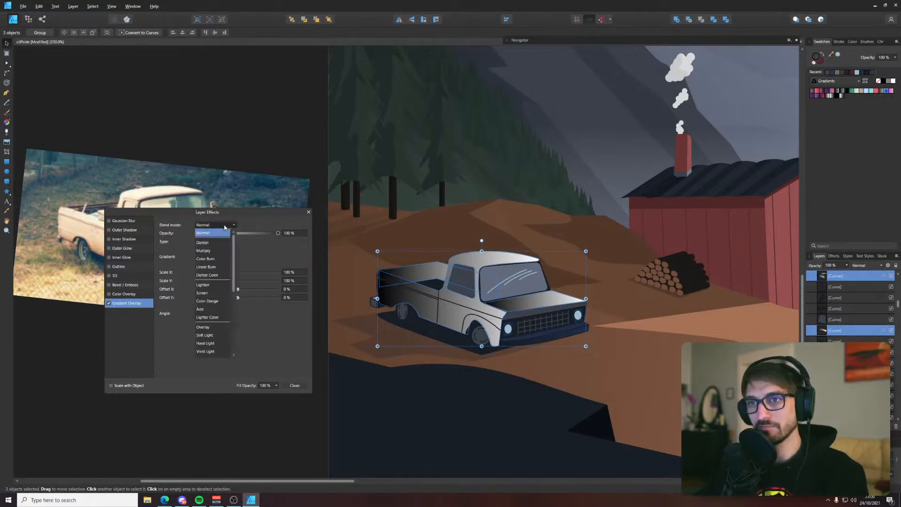
pyautogui.click(218, 251)
pyautogui.click(251, 233)
pyautogui.moveTo(245, 235); pyautogui.dragTo(201, 234)
pyautogui.click(294, 386)
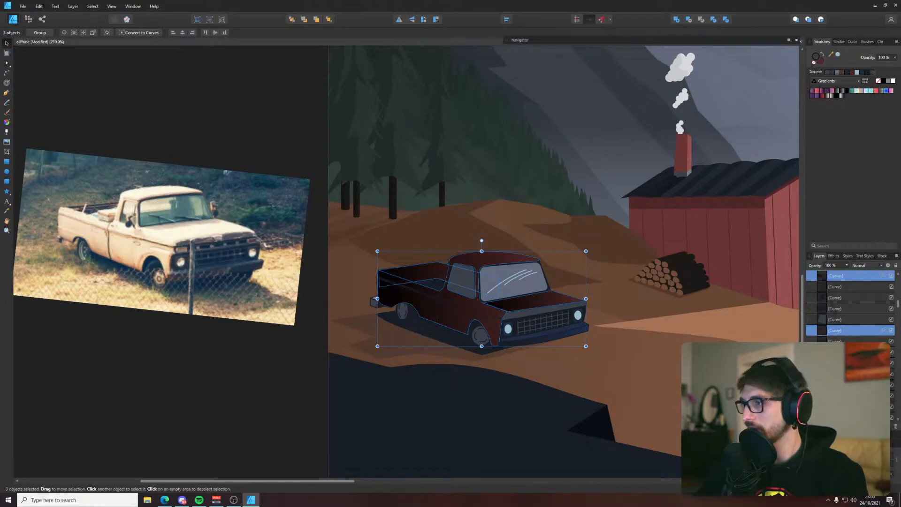
# Turn off the Gradient Overlay effect on the truck's red body parts and deselect them
pyautogui.click(854, 426)
pyautogui.click(109, 304)
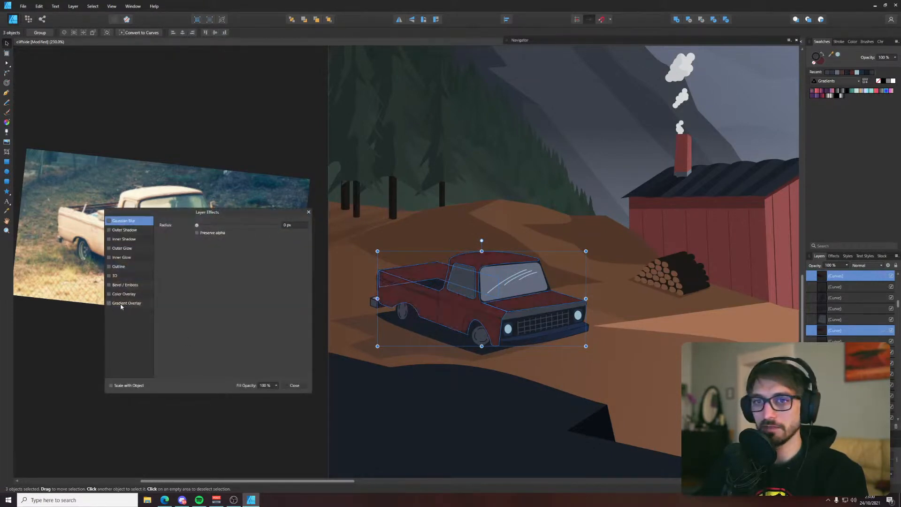
pyautogui.click(294, 386)
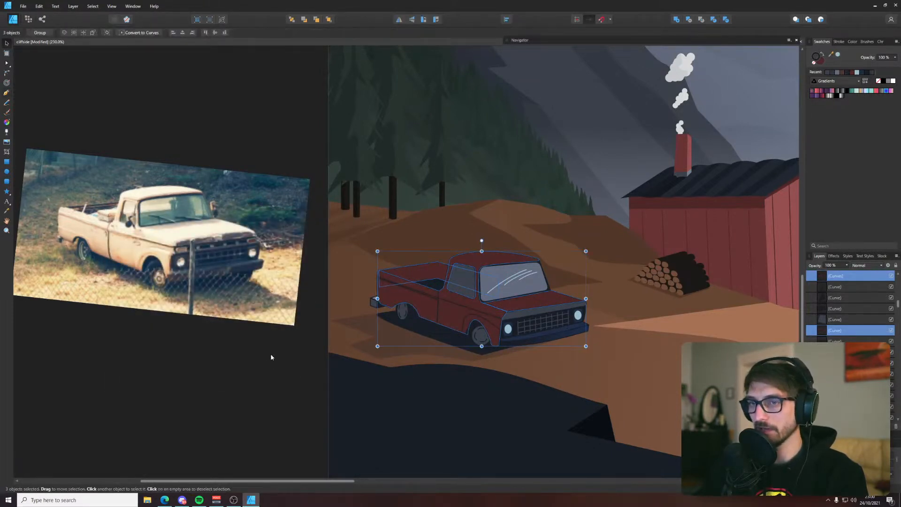
pyautogui.click(271, 357)
# Draw a closed four-cornered shape over the front inner wall of the truck bed, extending behind the cab
pyautogui.click(434, 270)
pyautogui.scroll(5, 435, 270)
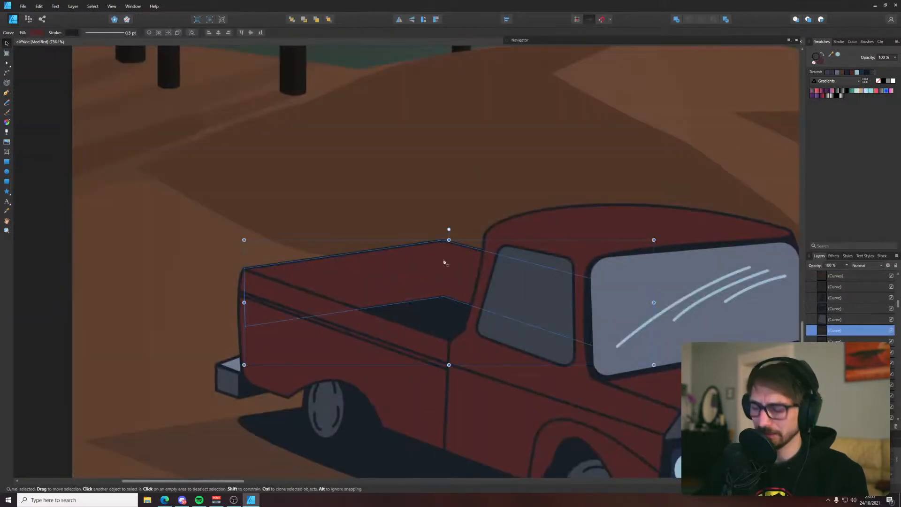
pyautogui.press('p')
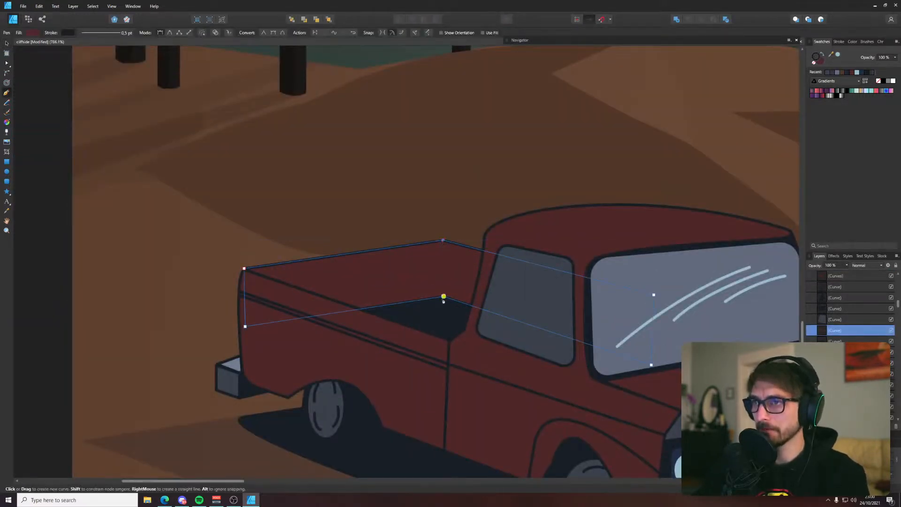
pyautogui.hotkey('ctrl', 'z')
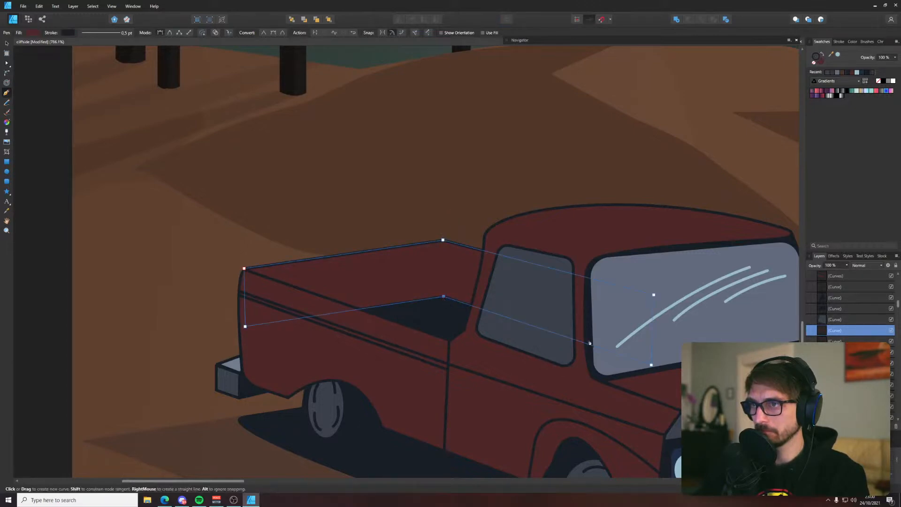
pyautogui.click(444, 297)
pyautogui.moveTo(584, 346); pyautogui.dragTo(571, 273)
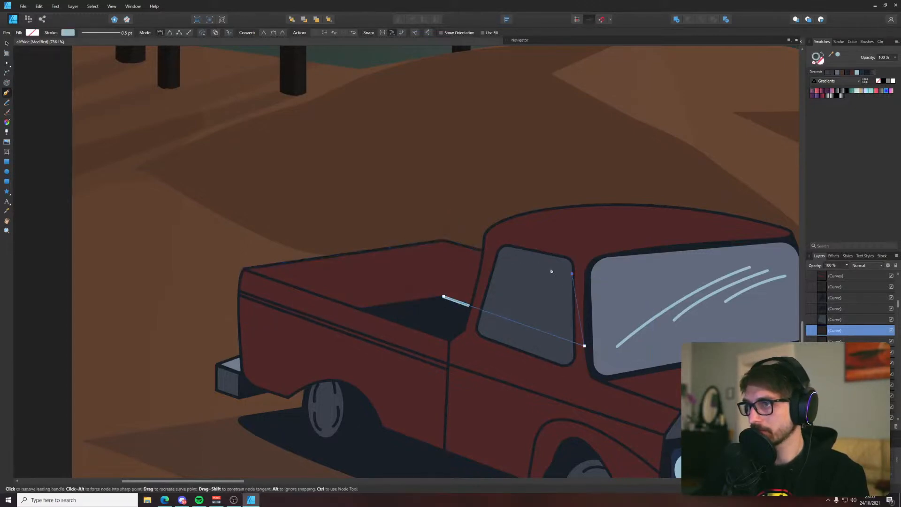
pyautogui.click(443, 240)
pyautogui.click(443, 296)
pyautogui.press('v')
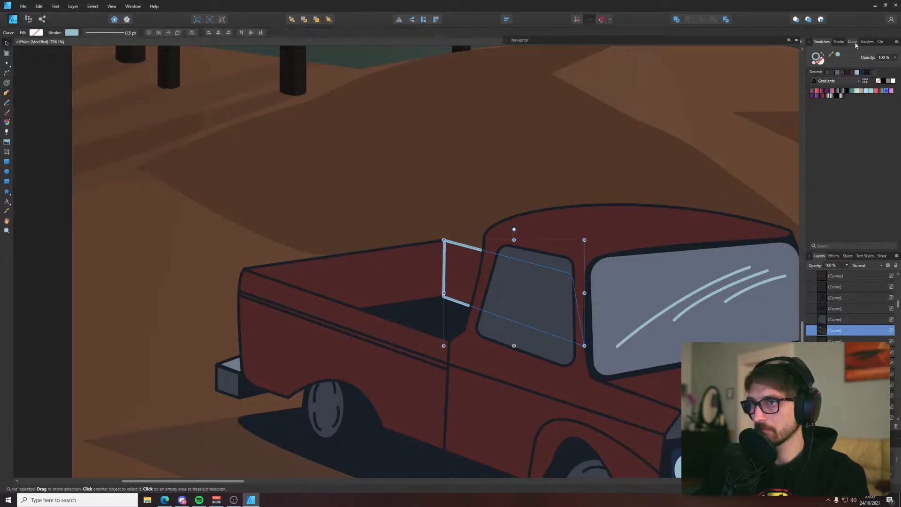
# Give the truck bed's front inner wall the dark outline colour and a dark red fill, both sampled from the truck
pyautogui.moveTo(837, 58); pyautogui.dragTo(431, 321)
pyautogui.click(838, 58)
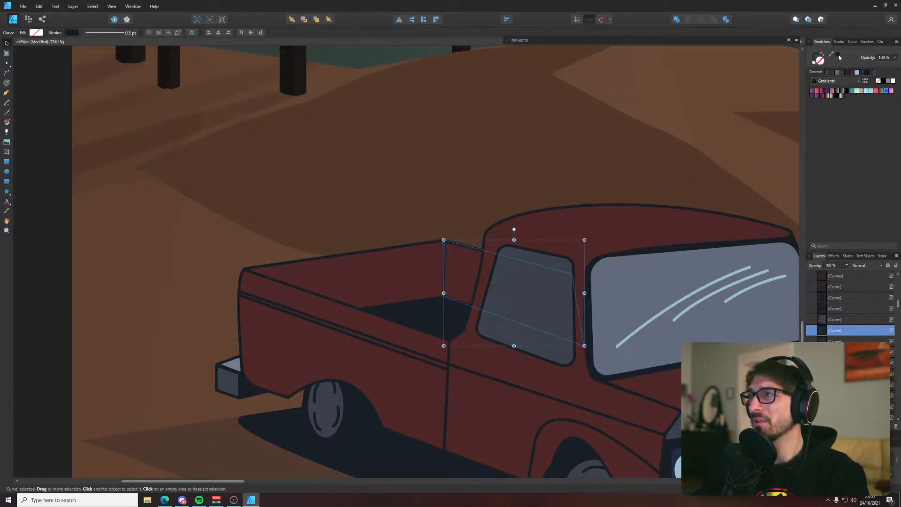
pyautogui.moveTo(839, 58); pyautogui.dragTo(444, 258)
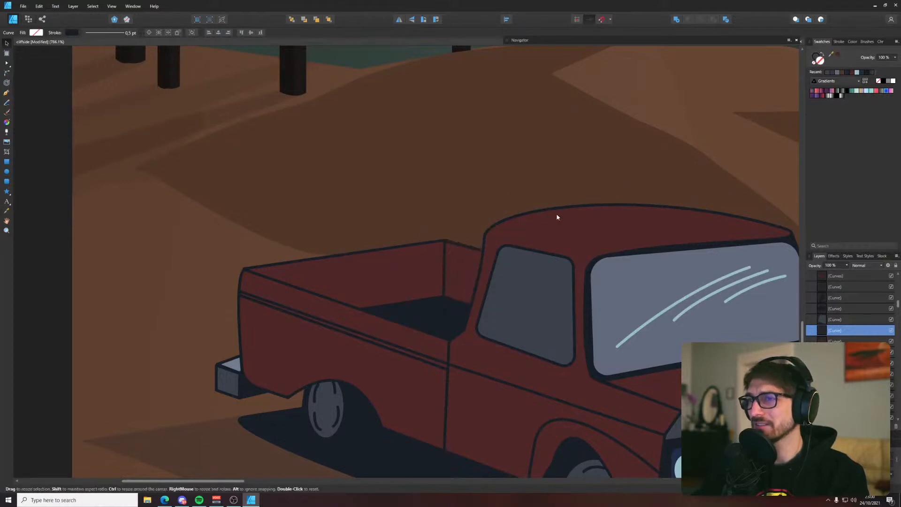
pyautogui.click(839, 57)
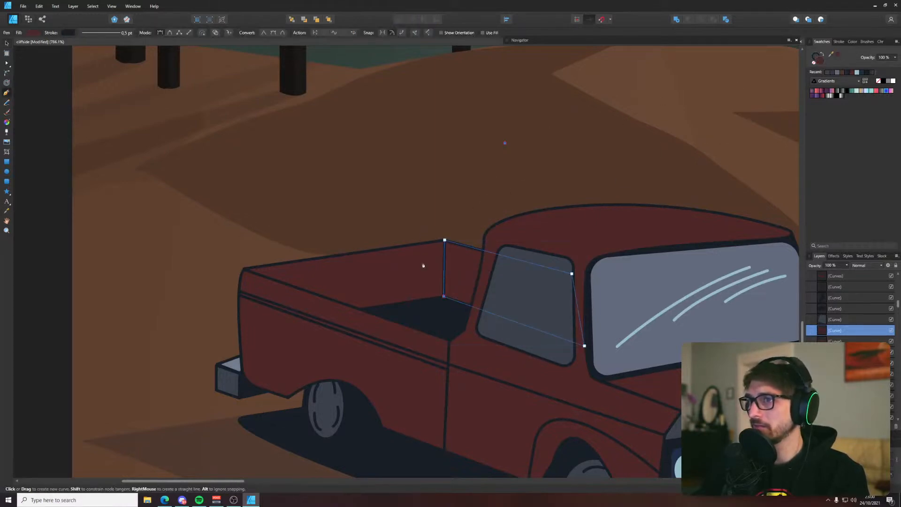
# Recolour the long far inner wall of the truck bed with the medium red sampled from the palette squares
pyautogui.scroll(-5, 421, 266)
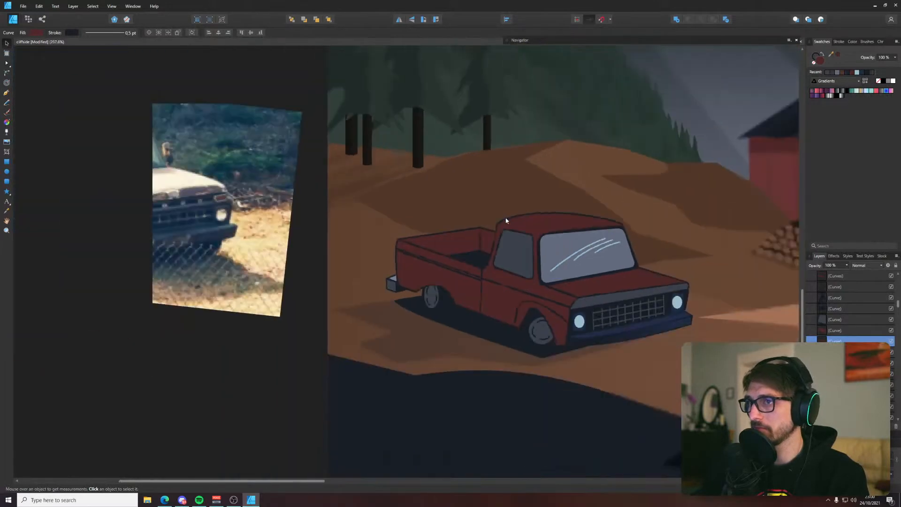
pyautogui.scroll(-5, 492, 224)
pyautogui.moveTo(513, 188); pyautogui.dragTo(460, 239)
pyautogui.press('i')
pyautogui.click(582, 150)
pyautogui.press('v')
pyautogui.click(574, 234)
# Fill the truck's hood with the medium red sampled from the palette squares and deselect it
pyautogui.scroll(6, 469, 328)
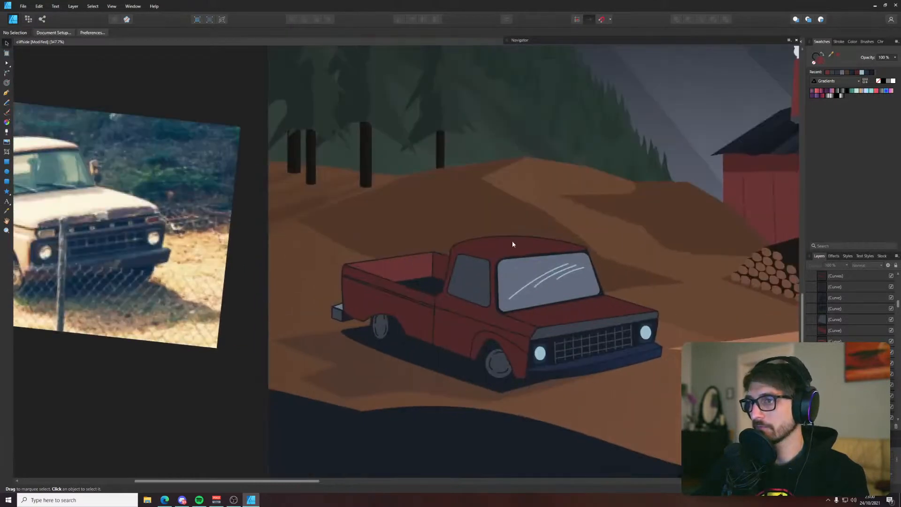
pyautogui.click(569, 306)
pyautogui.scroll(-8, 574, 310)
pyautogui.scroll(1, 684, 130)
pyautogui.moveTo(684, 130); pyautogui.dragTo(413, 362)
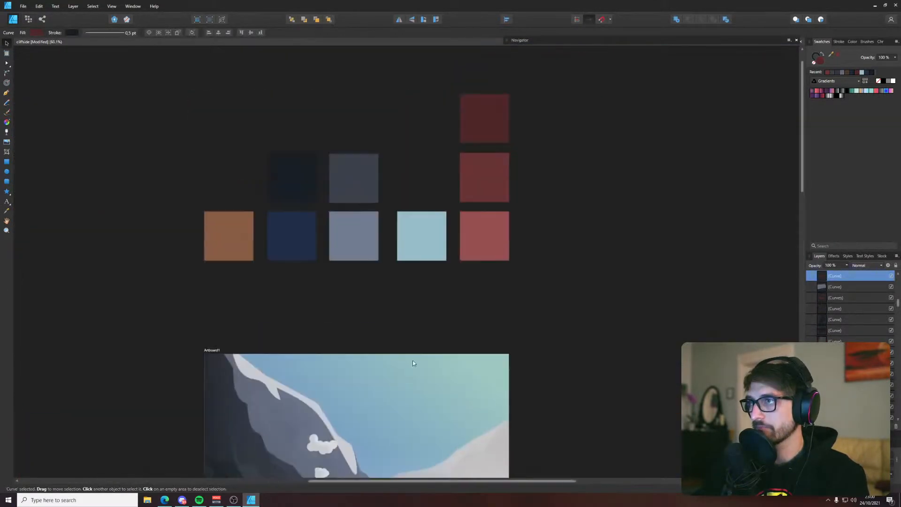
pyautogui.press('i')
pyautogui.moveTo(422, 431); pyautogui.dragTo(526, 133)
pyautogui.press('v')
pyautogui.click(479, 385)
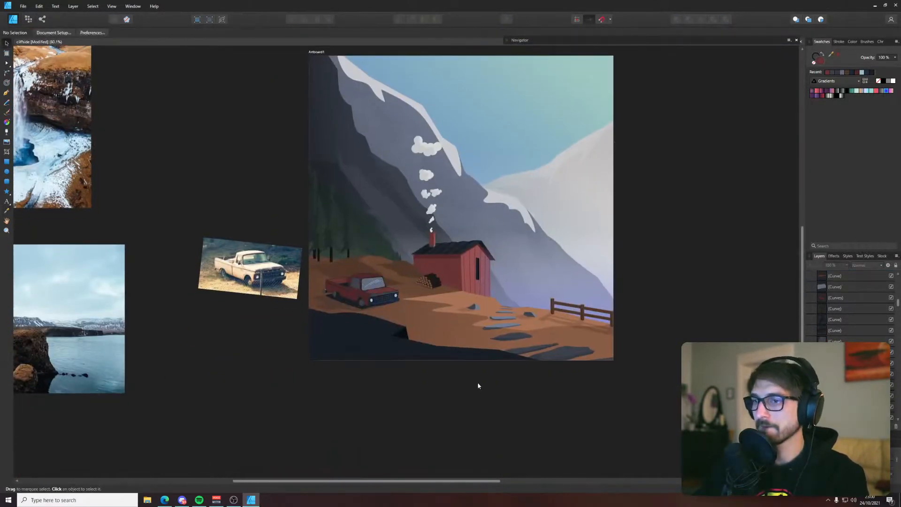
# Apply a linear gradient fill to the truck's main body, with the first stop in the palette's light red
pyautogui.scroll(8, 365, 286)
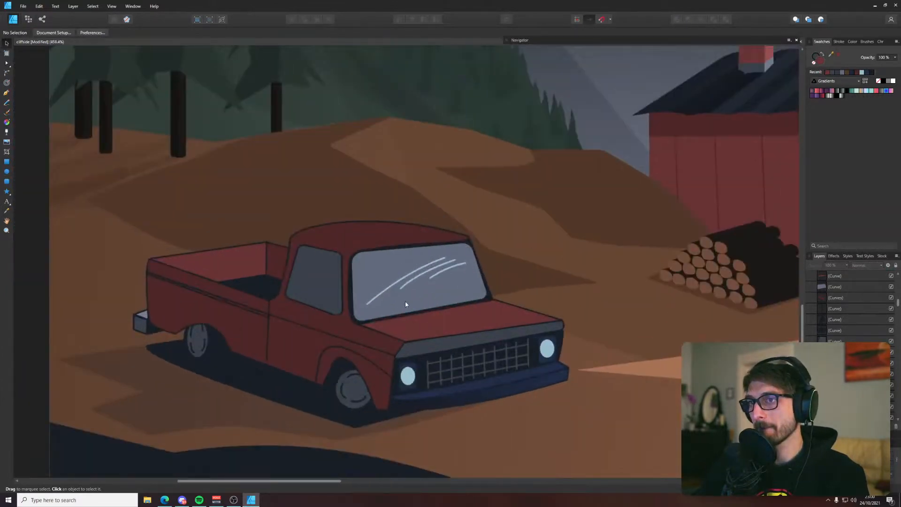
pyautogui.click(373, 232)
pyautogui.scroll(-6, 373, 232)
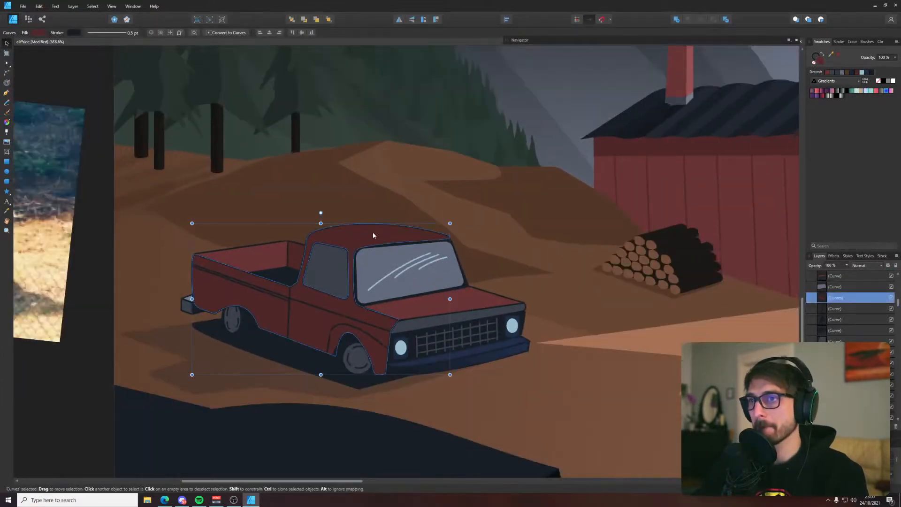
pyautogui.click(41, 33)
pyautogui.click(61, 46)
pyautogui.scroll(-5, 271, 129)
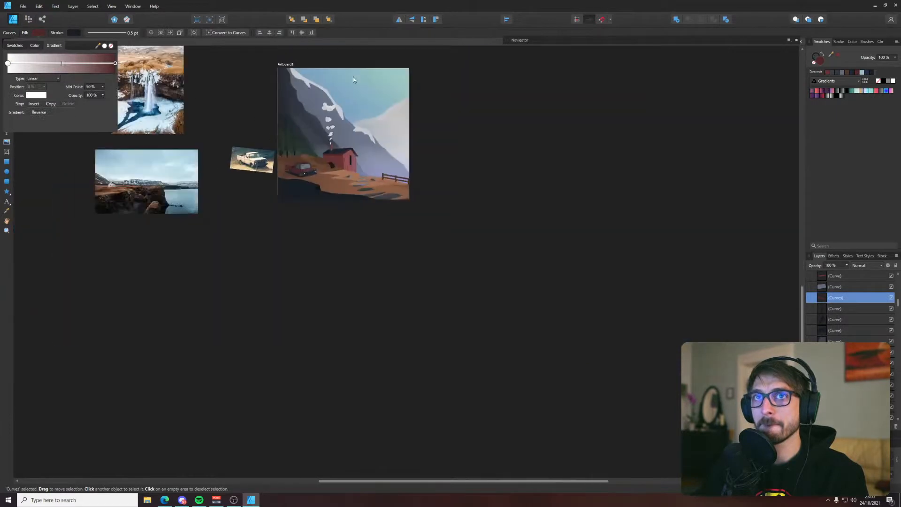
pyautogui.moveTo(352, 77); pyautogui.dragTo(313, 246)
pyautogui.click(39, 33)
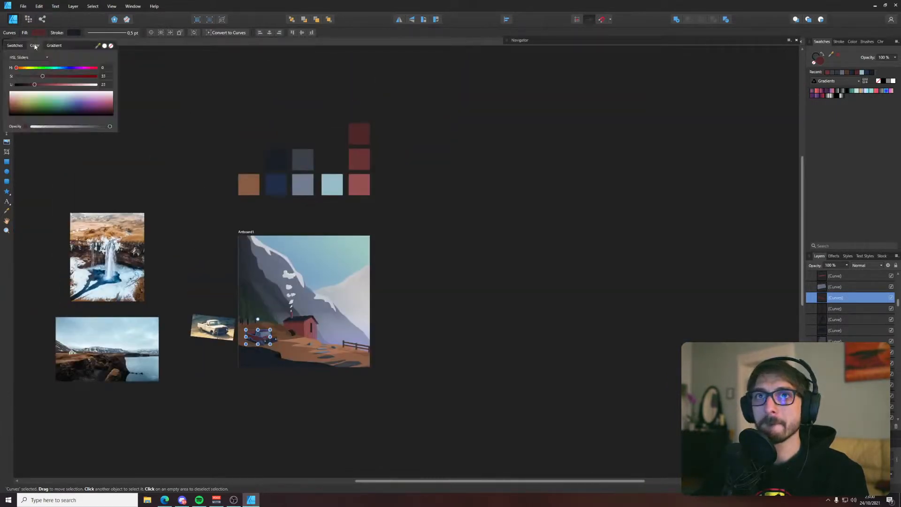
pyautogui.click(54, 46)
pyautogui.click(8, 63)
pyautogui.click(36, 94)
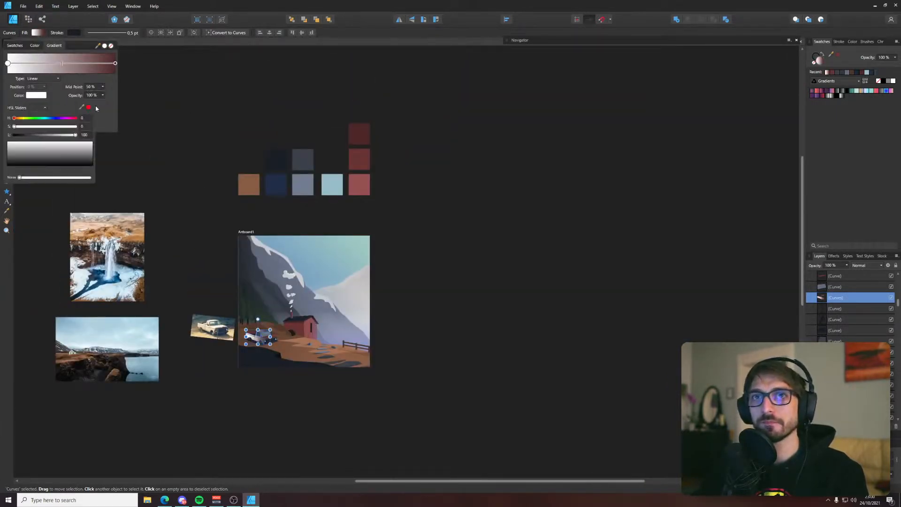
pyautogui.moveTo(90, 110); pyautogui.dragTo(359, 185)
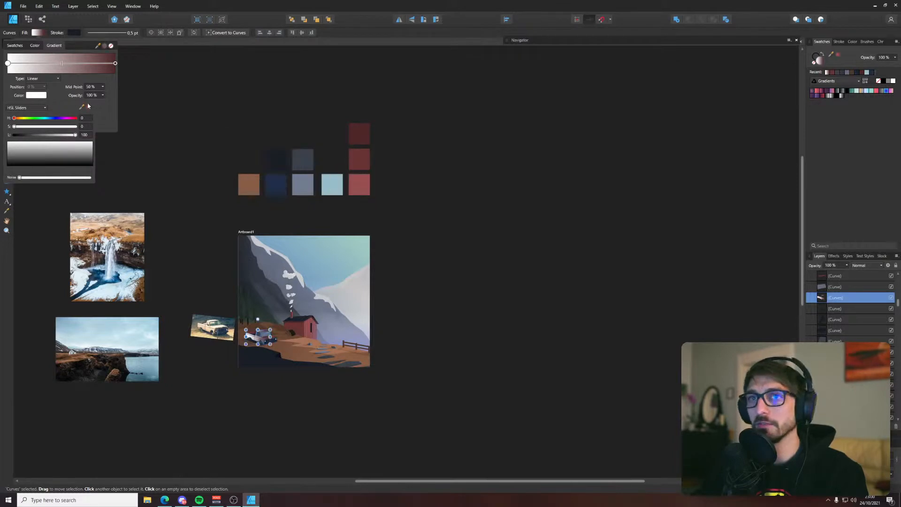
# Add a middle stop at 44 % to the body gradient and colour it with the palette's medium red
pyautogui.click(62, 63)
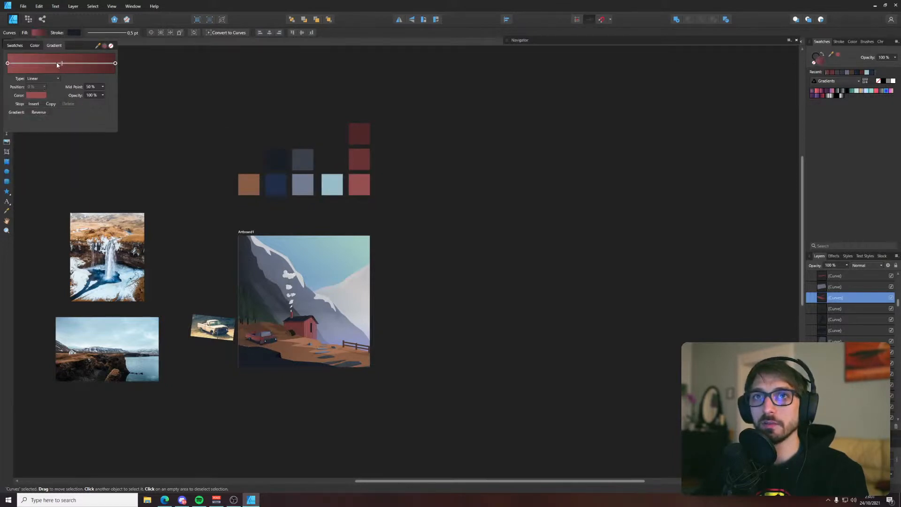
pyautogui.click(55, 63)
pyautogui.click(40, 96)
pyautogui.moveTo(82, 107); pyautogui.dragTo(359, 159)
# Reposition the gradient across the truck's body so the cab roof catches the lighter red, and deselect it
pyautogui.scroll(8, 221, 329)
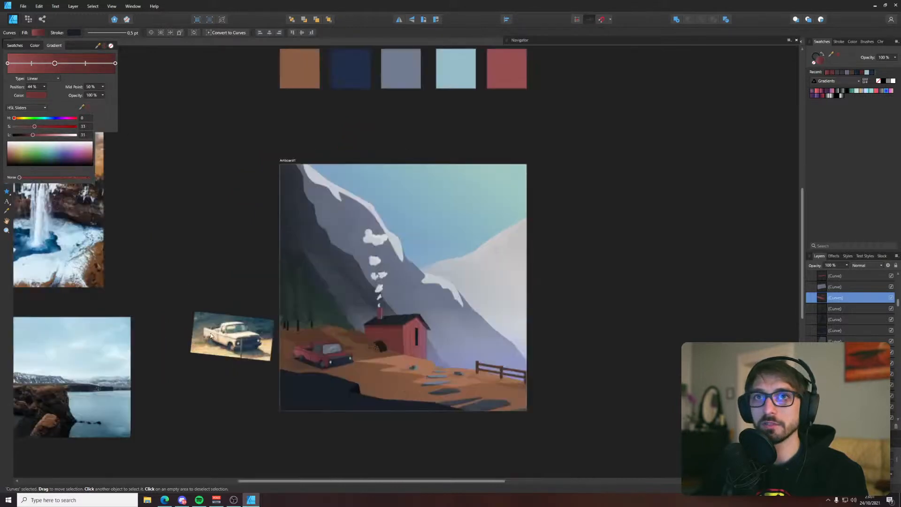
pyautogui.press('g')
pyautogui.moveTo(548, 334); pyautogui.dragTo(510, 388)
pyautogui.press('v')
pyautogui.click(326, 425)
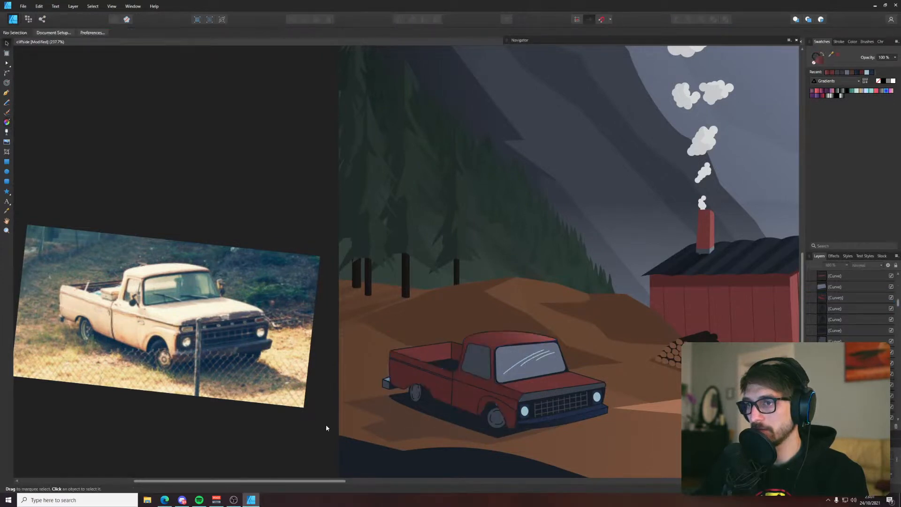
# Save the illustration
pyautogui.moveTo(403, 350); pyautogui.dragTo(286, 283)
pyautogui.scroll(-5, 286, 282)
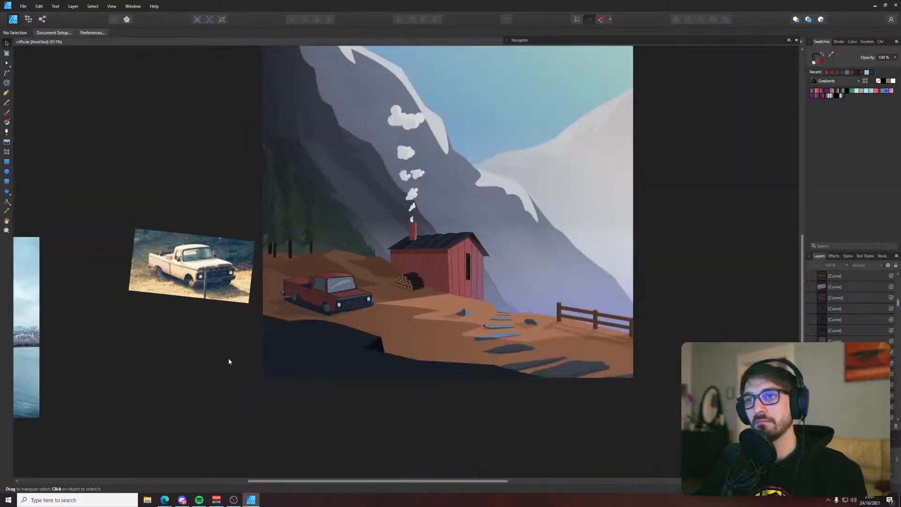
pyautogui.hotkey('ctrl', 's')
# Select the three reflection lines on the windshield and apply the grey-blue sampled from the palette squares
pyautogui.scroll(5, 302, 296)
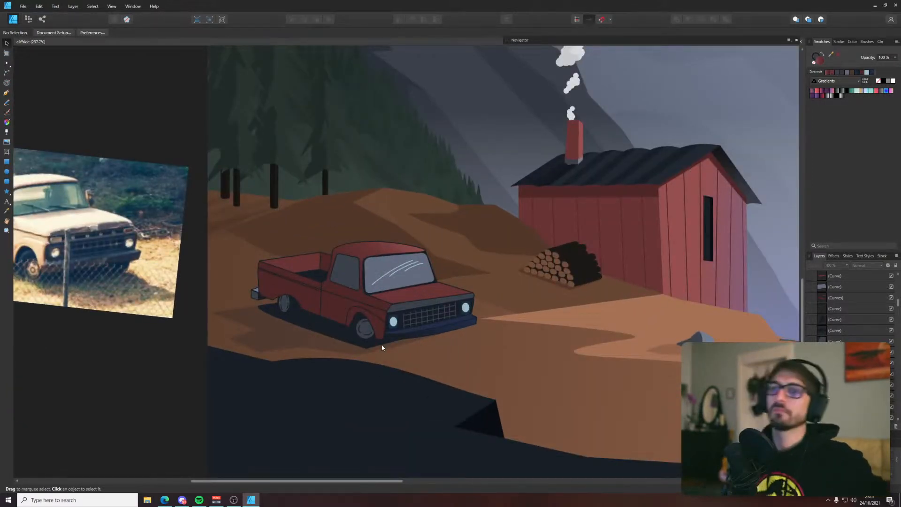
pyautogui.scroll(5, 392, 293)
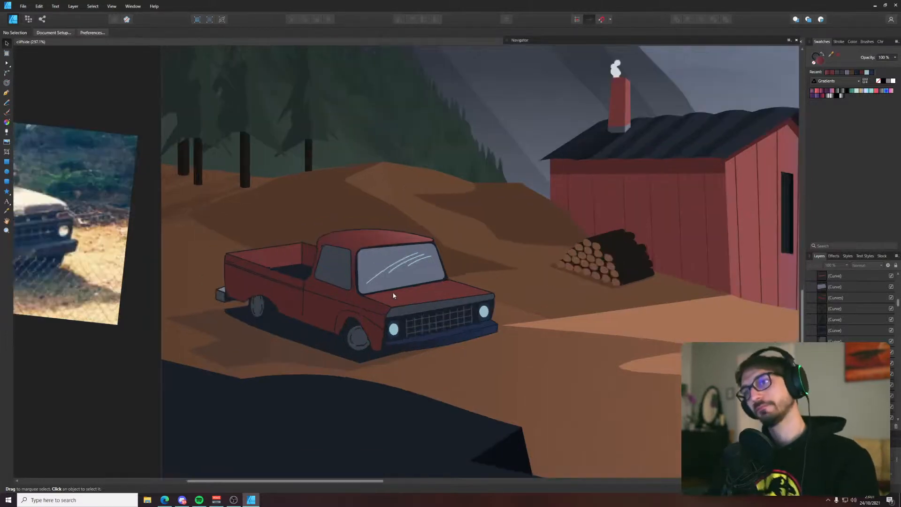
pyautogui.click(434, 224)
pyautogui.keyDown('shift'); pyautogui.click(419, 219); pyautogui.keyUp('shift')
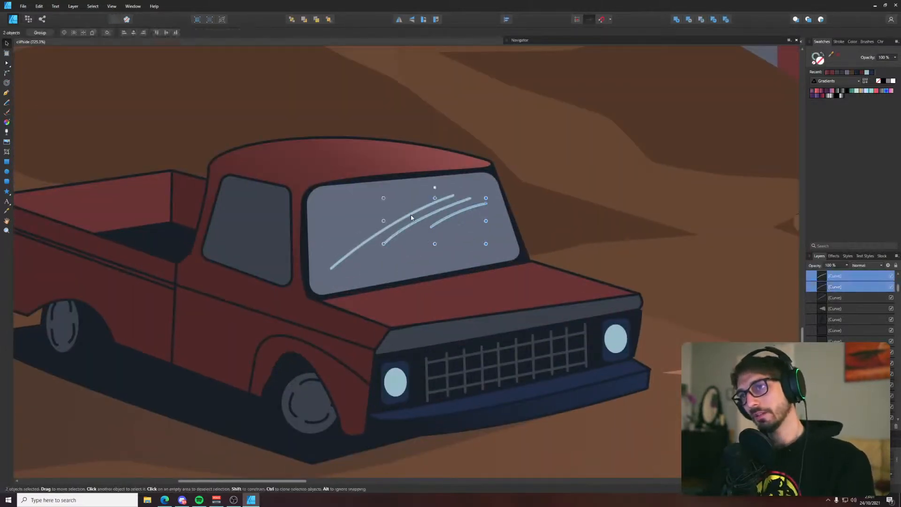
pyautogui.keyDown('shift'); pyautogui.click(410, 216); pyautogui.keyUp('shift')
pyautogui.scroll(-8, 410, 215)
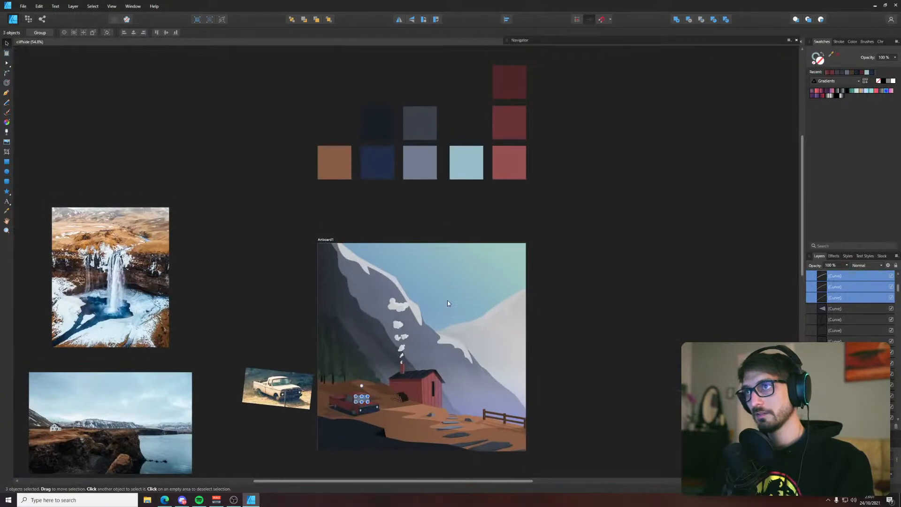
pyautogui.press('i')
pyautogui.click(421, 163)
pyautogui.press('v')
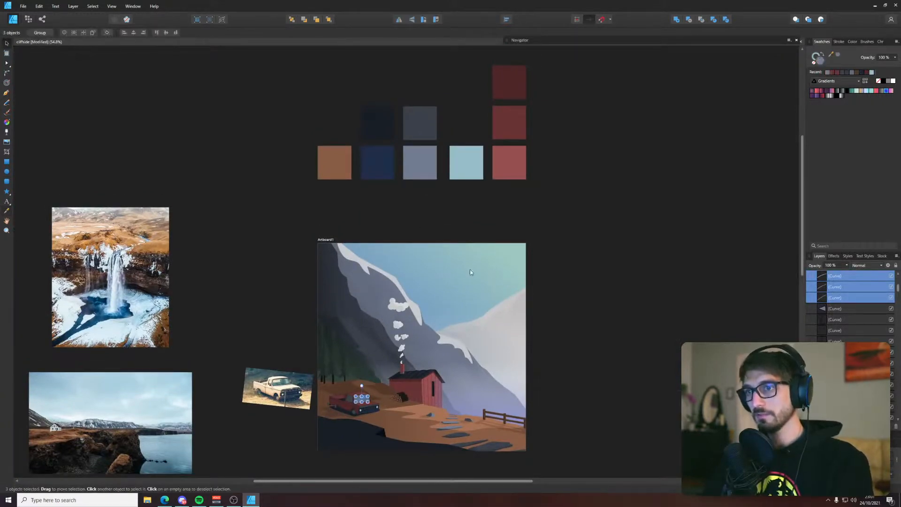
pyautogui.click(527, 318)
# Swap the fill and stroke colours of the three windshield reflections so the stroke is grey-blue, and remove their fill
pyautogui.scroll(9, 350, 403)
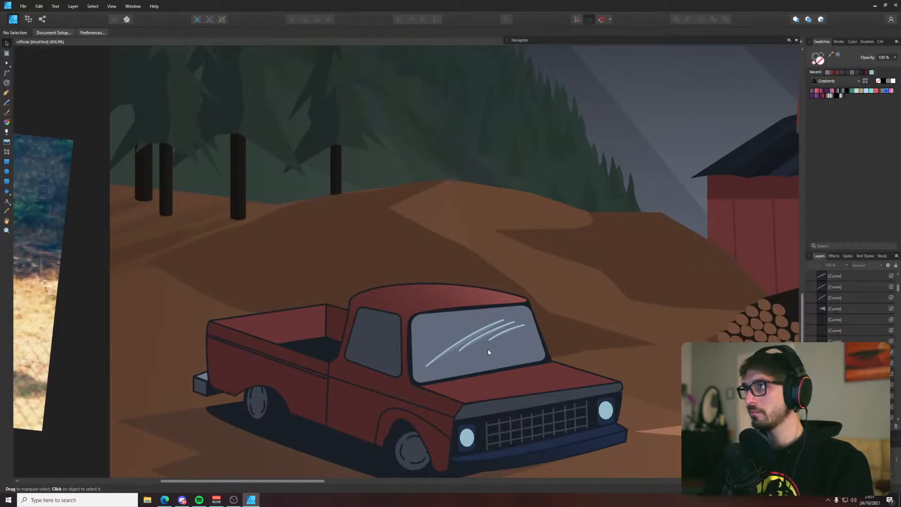
pyautogui.click(493, 337)
pyautogui.keyDown('shift'); pyautogui.click(474, 337); pyautogui.keyUp('shift')
pyautogui.keyDown('shift'); pyautogui.click(514, 323); pyautogui.keyUp('shift')
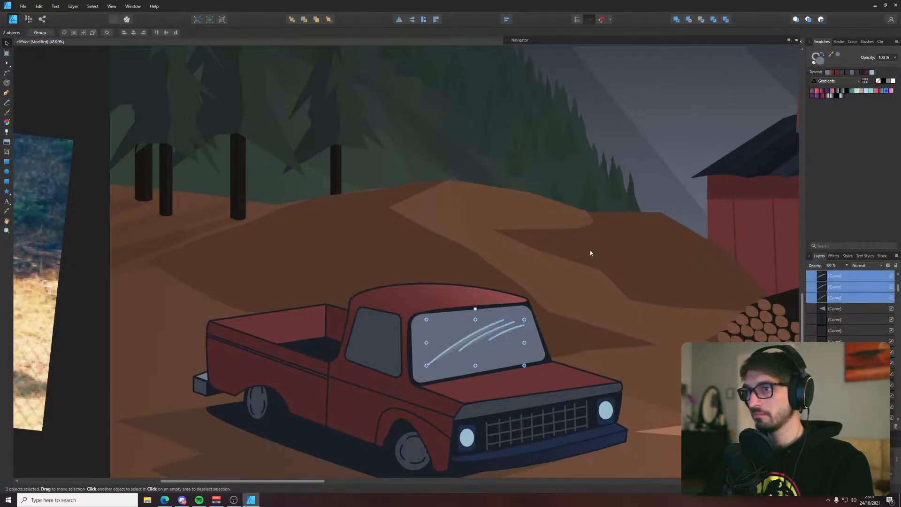
pyautogui.click(821, 55)
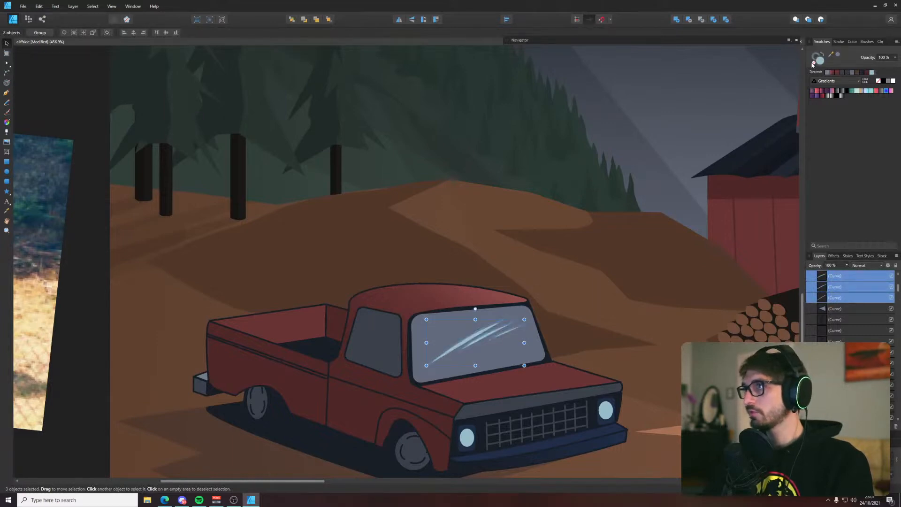
pyautogui.click(814, 64)
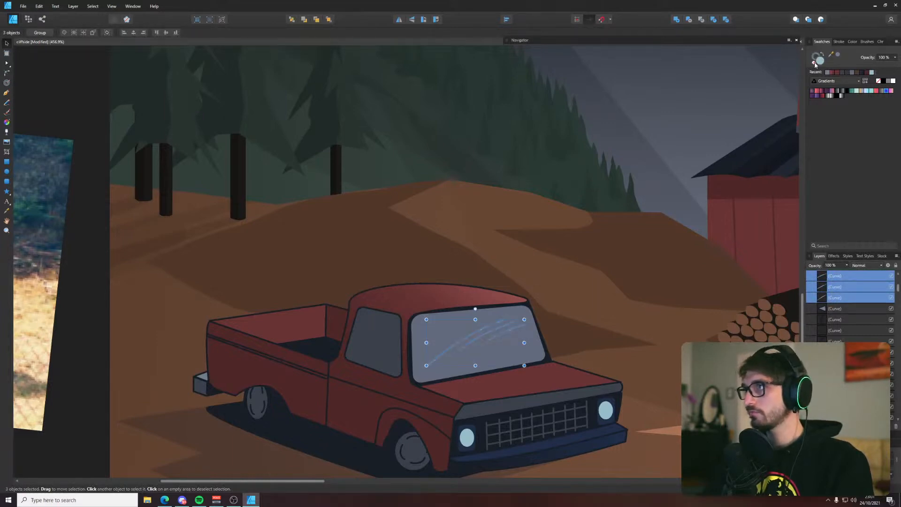
pyautogui.click(632, 149)
# Move the truck reference photo away from the artboard onto the waterfall reference photo and deselect it
pyautogui.scroll(-5, 634, 166)
pyautogui.click(461, 324)
pyautogui.moveTo(506, 261); pyautogui.dragTo(284, 397)
pyautogui.scroll(-4, 371, 374)
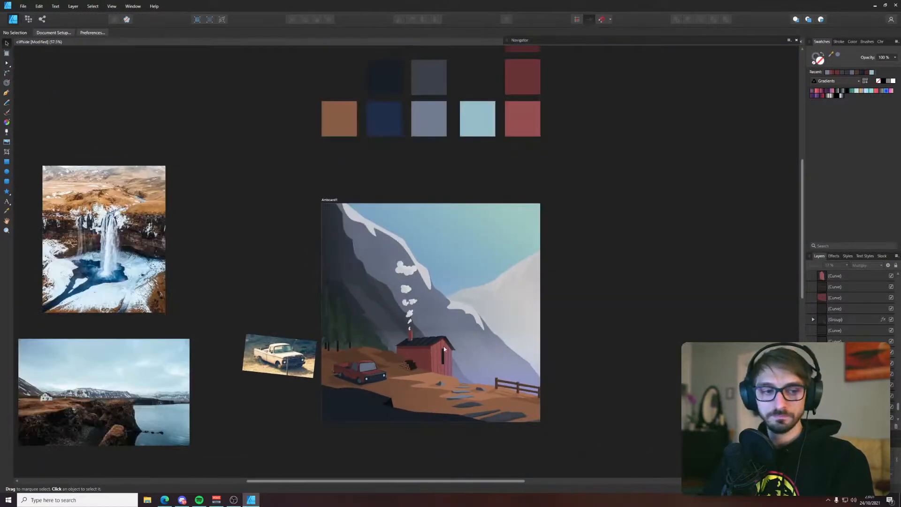
pyautogui.click(281, 355)
pyautogui.moveTo(282, 355); pyautogui.dragTo(70, 133)
pyautogui.click(240, 232)
pyautogui.scroll(4, 305, 260)
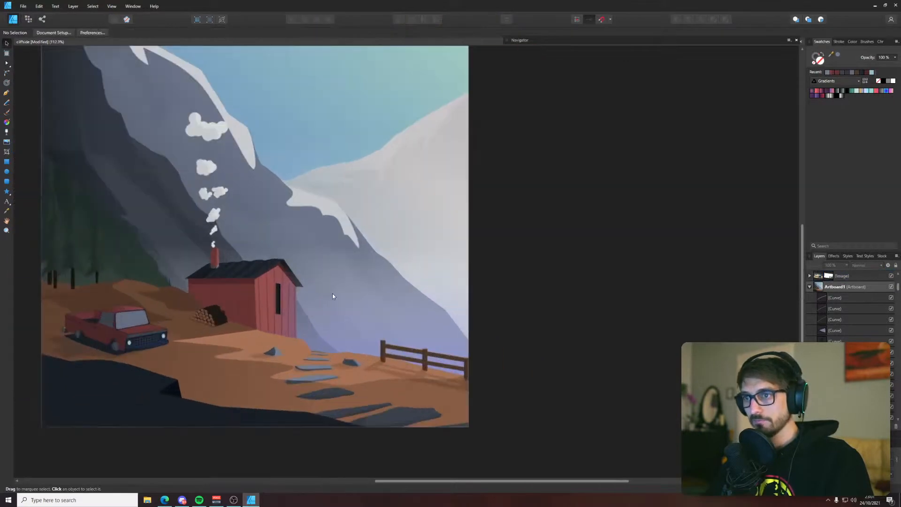
pyautogui.scroll(-1, 559, 251)
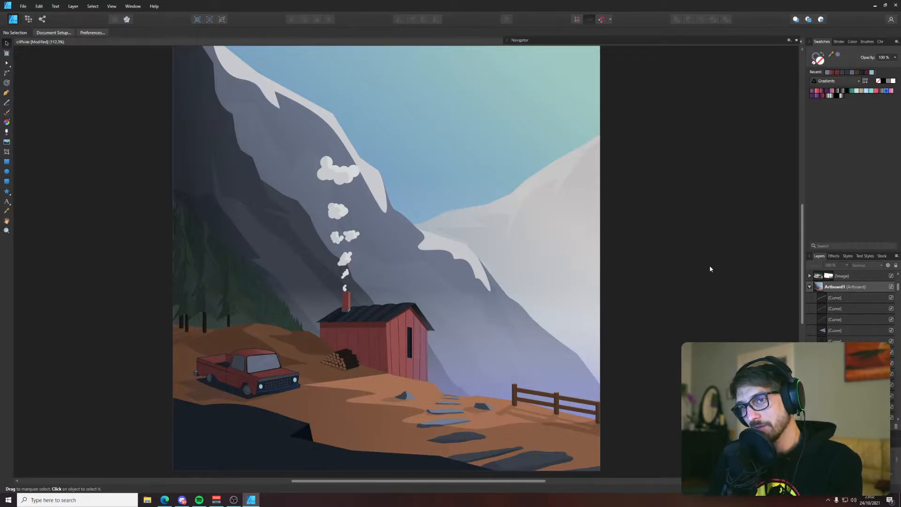
# Select all the truck's parts and try removing their outline strokes
pyautogui.moveTo(121, 346); pyautogui.dragTo(307, 404)
pyautogui.scroll(3, 141, 383)
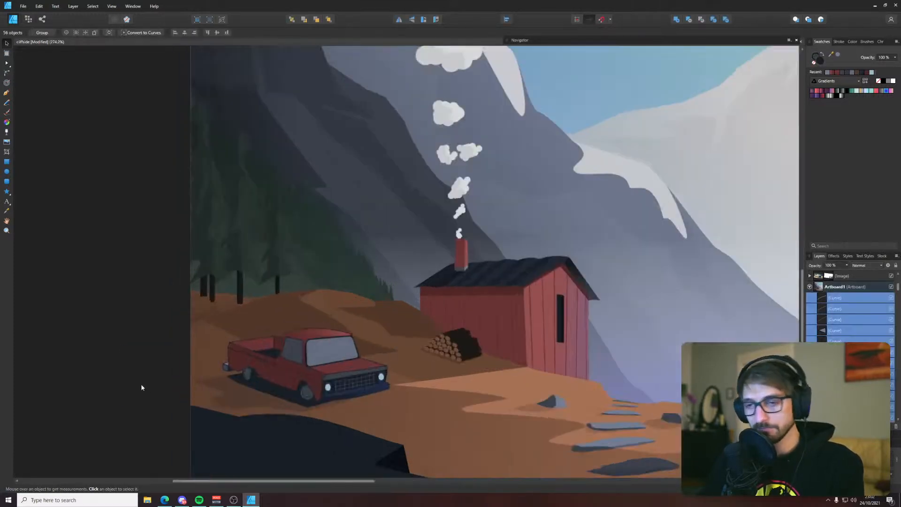
pyautogui.scroll(2, 254, 388)
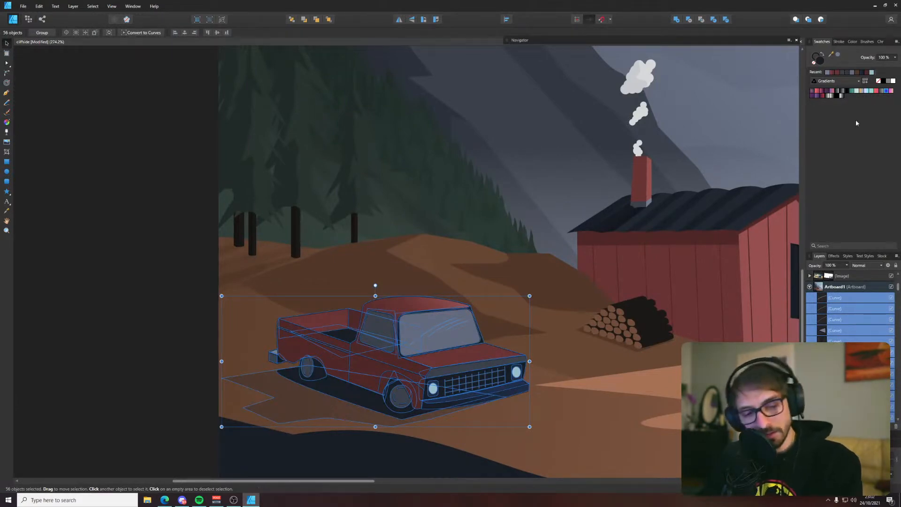
pyautogui.click(130, 358)
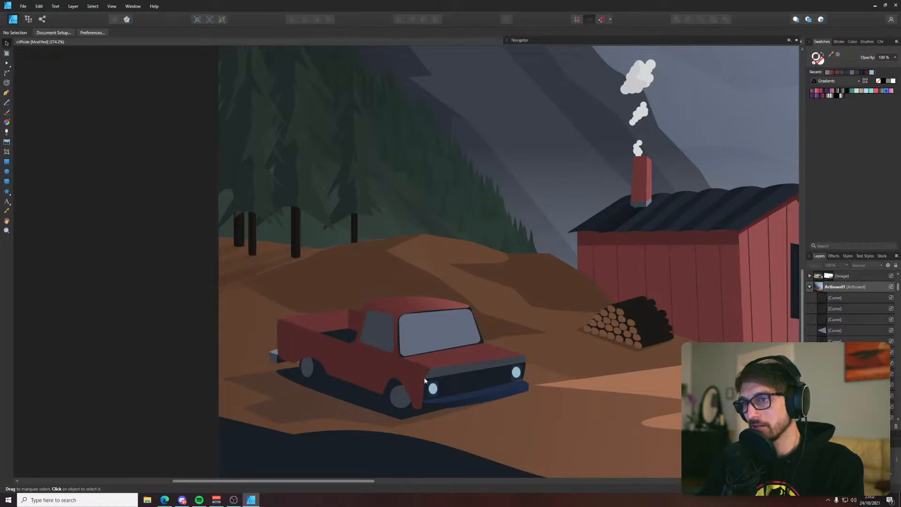
# Undo the removal of the truck's outline strokes and clear the selection
pyautogui.hotkey('ctrl', 'z')
pyautogui.hotkey('ctrl', 'z')
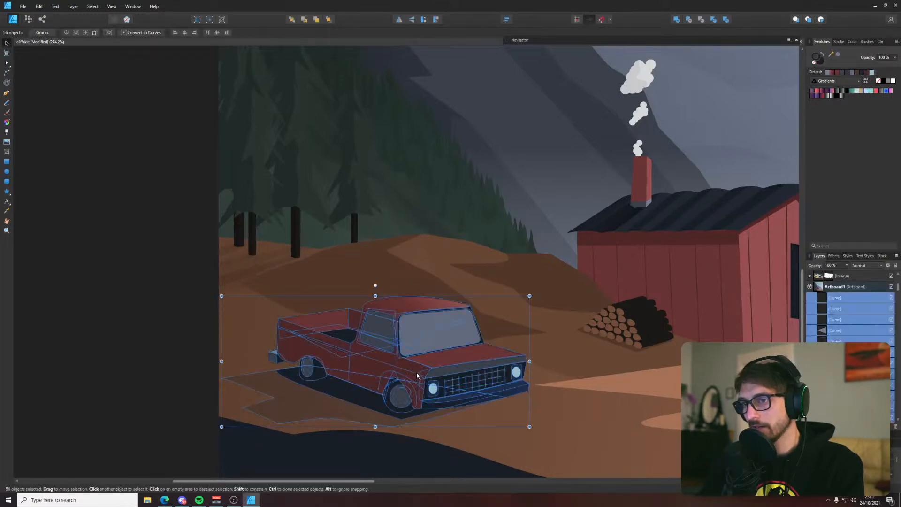
pyautogui.click(158, 359)
# Select the truck's main body panels, hood, rear bumper and grey front trim, and remove their outline strokes
pyautogui.click(321, 324)
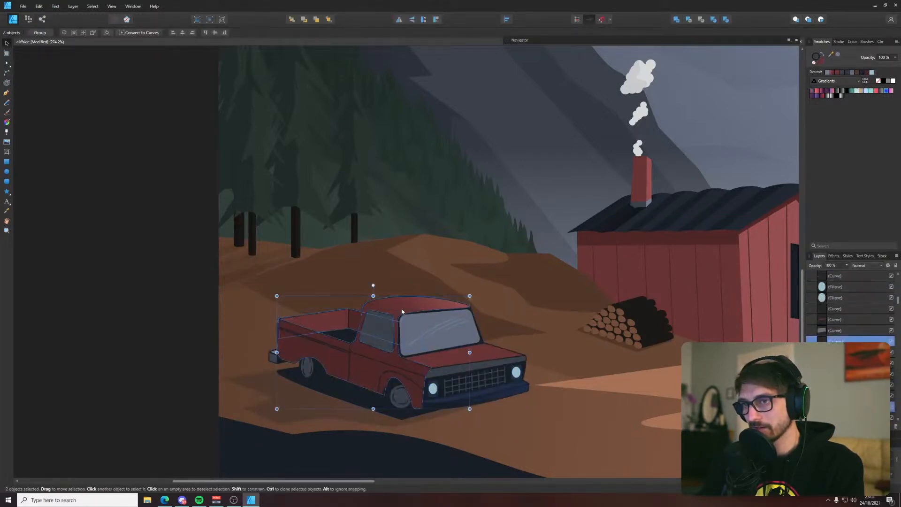
pyautogui.keyDown('shift'); pyautogui.click(447, 363); pyautogui.keyUp('shift')
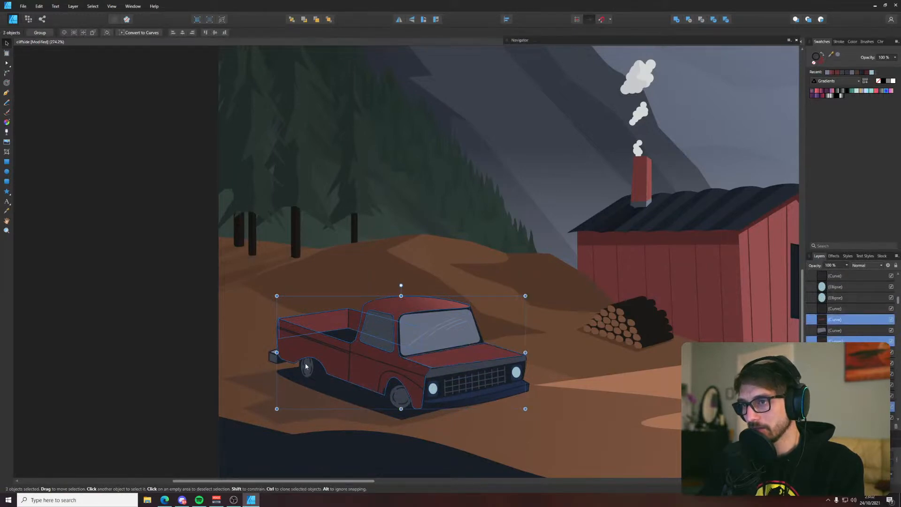
pyautogui.scroll(3, 305, 366)
pyautogui.keyDown('shift'); pyautogui.click(236, 350); pyautogui.keyUp('shift')
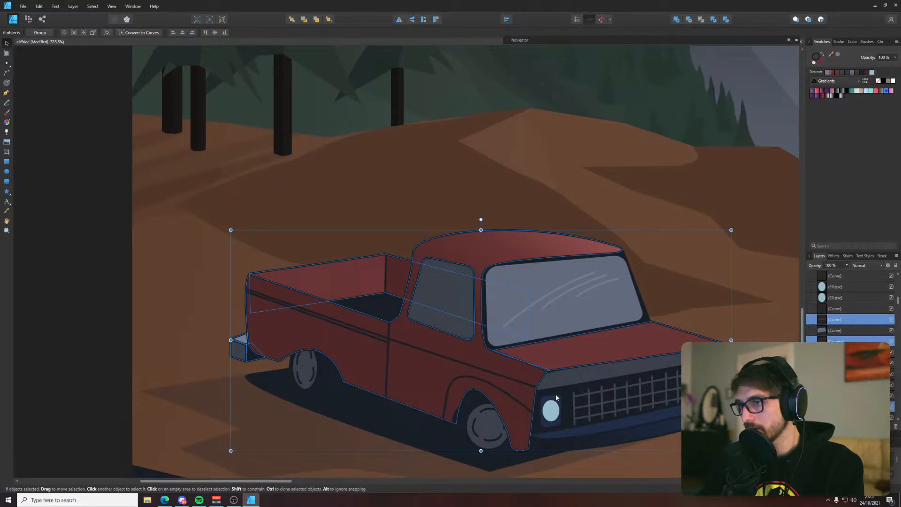
pyautogui.keyDown('shift'); pyautogui.click(567, 379); pyautogui.keyUp('shift')
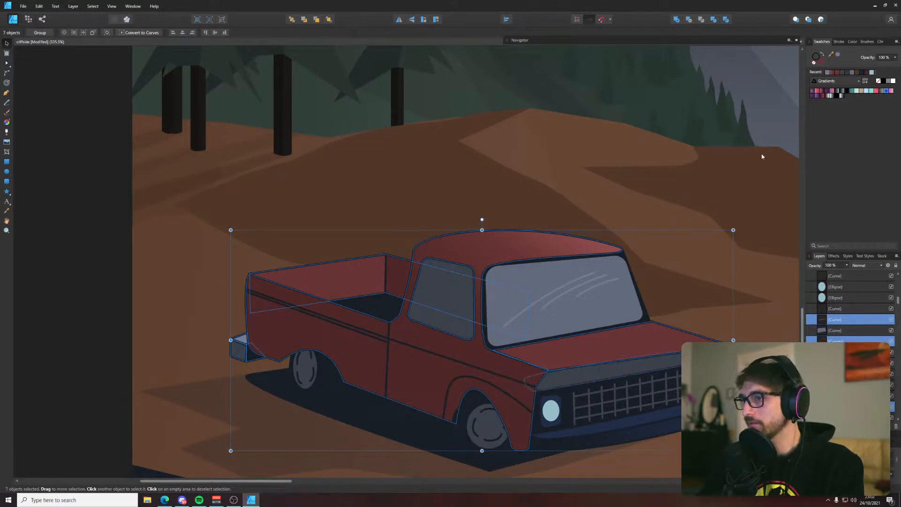
pyautogui.hotkey('ctrl', 'g')
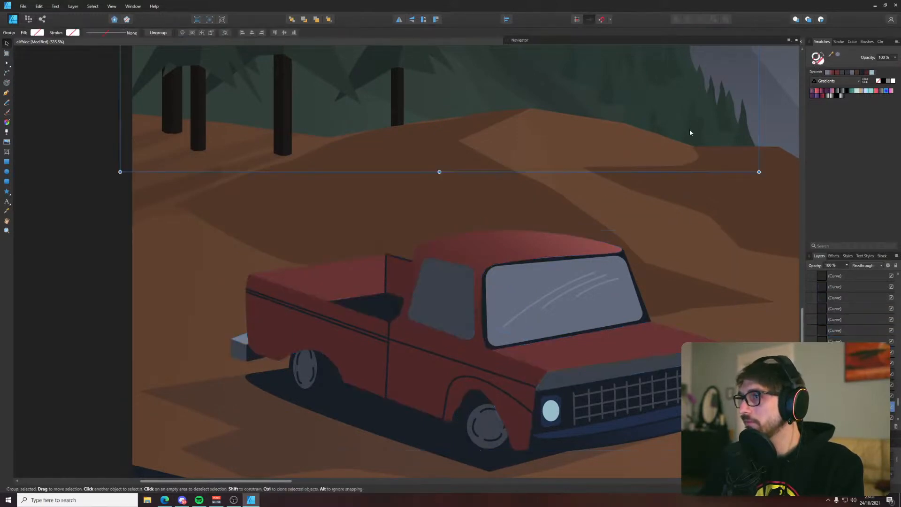
# Remove the outline strokes from the bed's inner panel behind the cab and from both front bumper faces
pyautogui.click(395, 273)
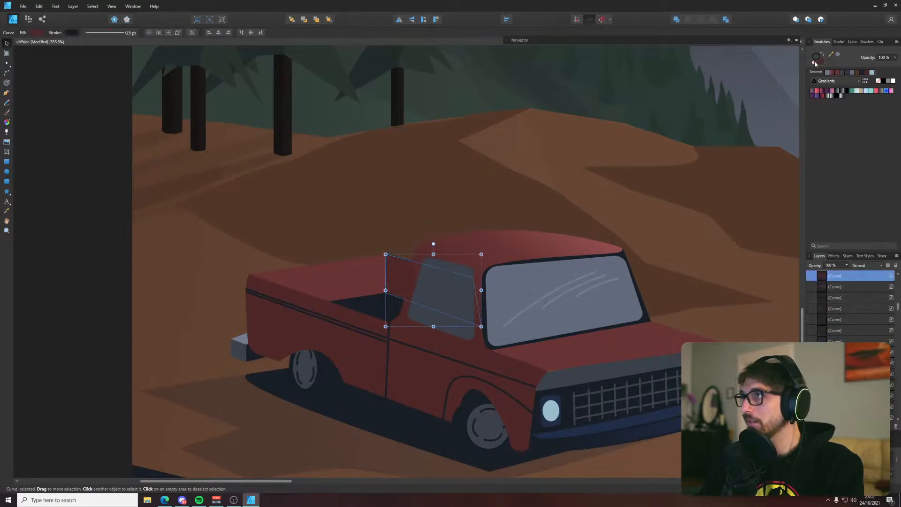
pyautogui.click(619, 180)
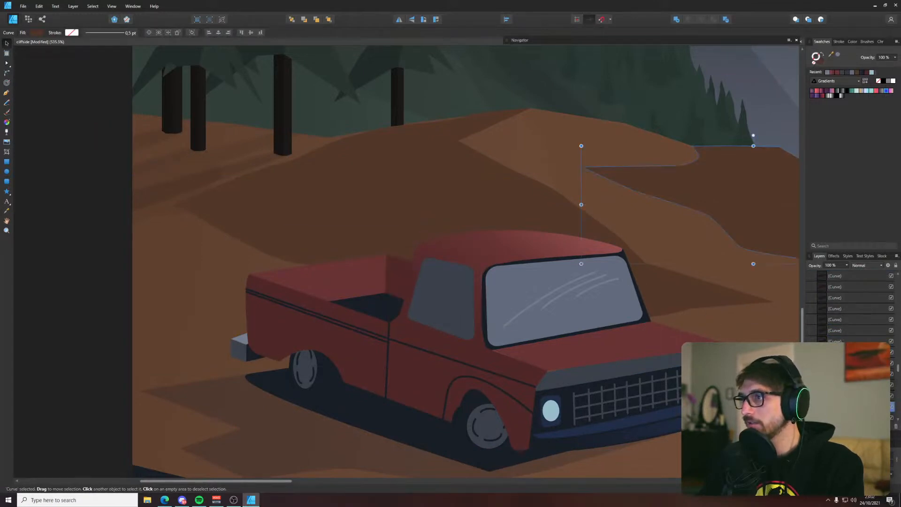
pyautogui.click(844, 275)
pyautogui.keyDown('shift'); pyautogui.click(844, 286); pyautogui.keyUp('shift')
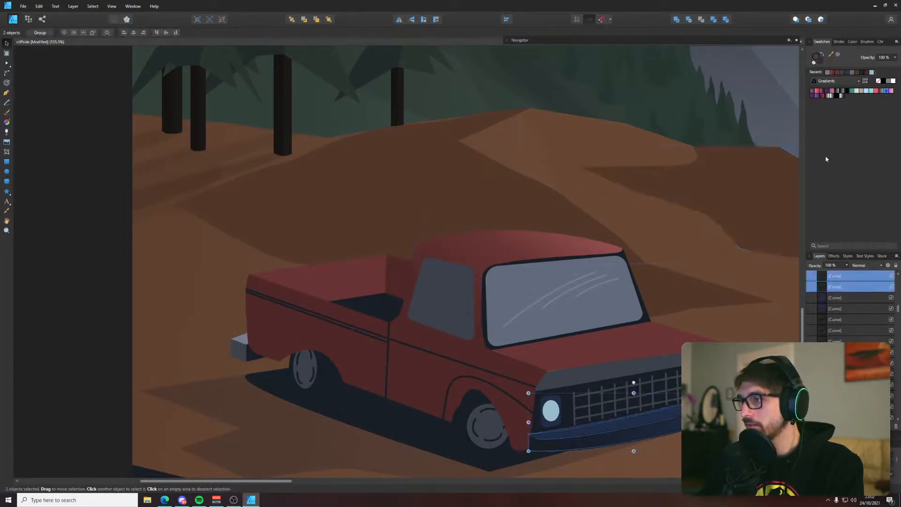
pyautogui.click(730, 221)
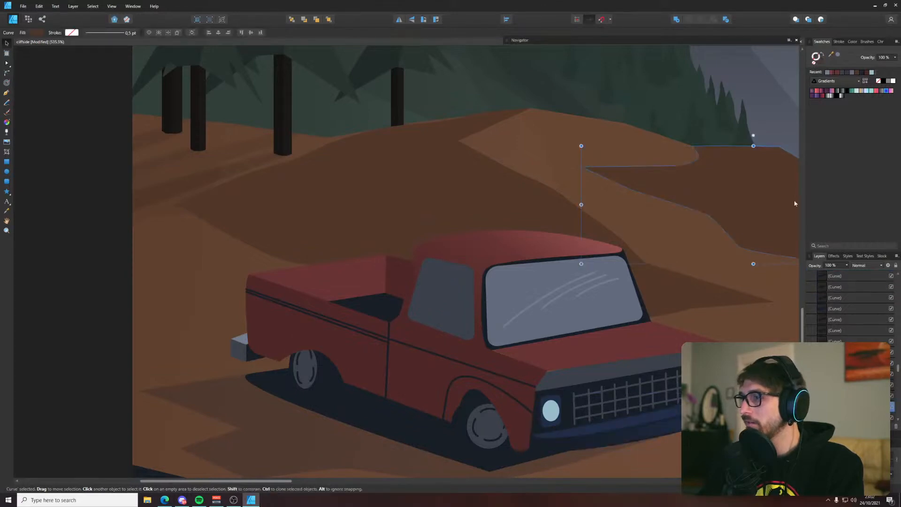
pyautogui.click(704, 417)
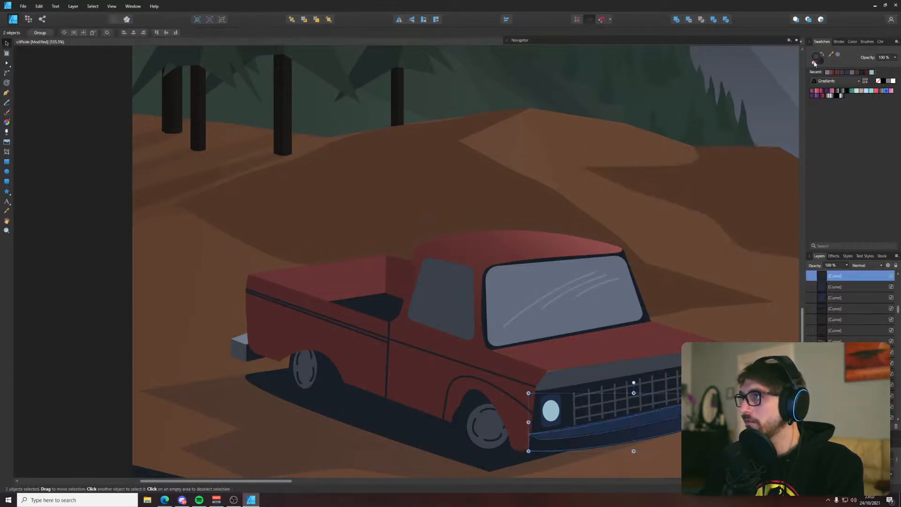
pyautogui.click(684, 259)
# Adjust the corner nodes where the grille panel meets the bumper's top face beneath the far headlight
pyautogui.scroll(7, 735, 344)
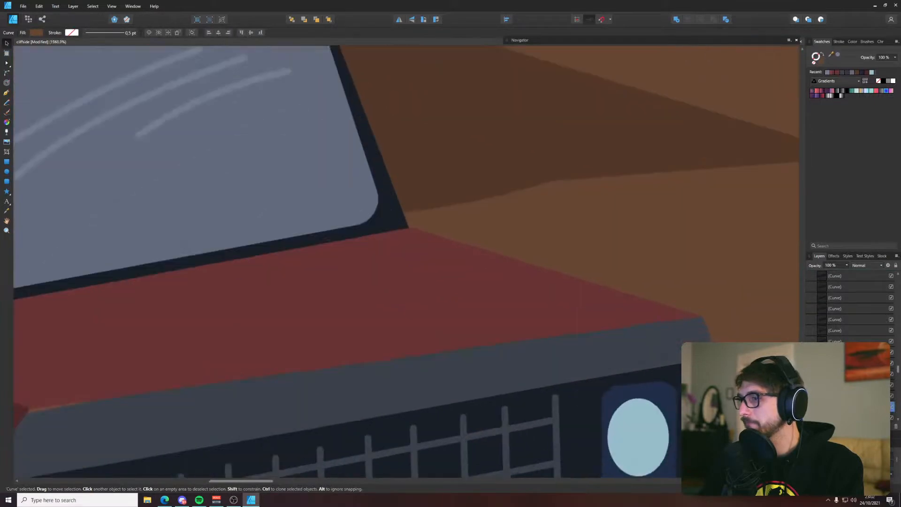
pyautogui.moveTo(719, 345); pyautogui.dragTo(636, 293)
pyautogui.click(640, 305)
pyautogui.press('a')
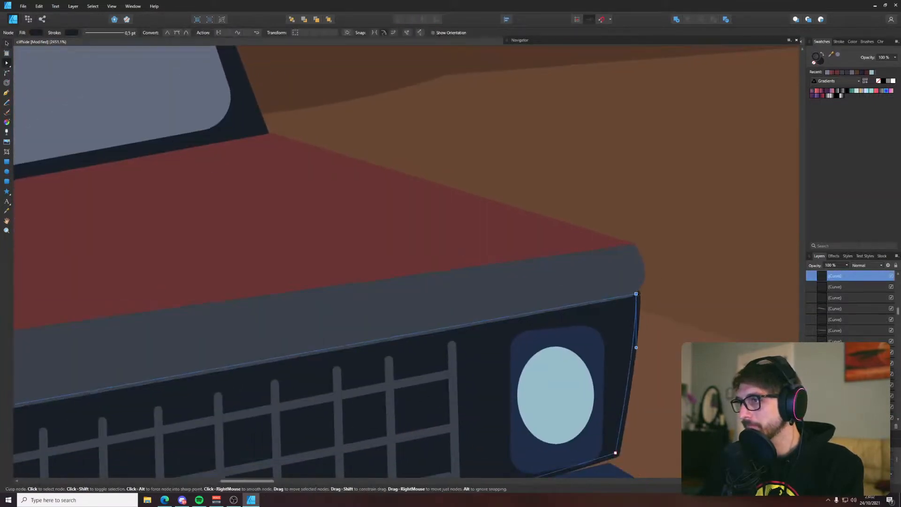
pyautogui.scroll(1, 651, 407)
pyautogui.moveTo(651, 407); pyautogui.dragTo(625, 314)
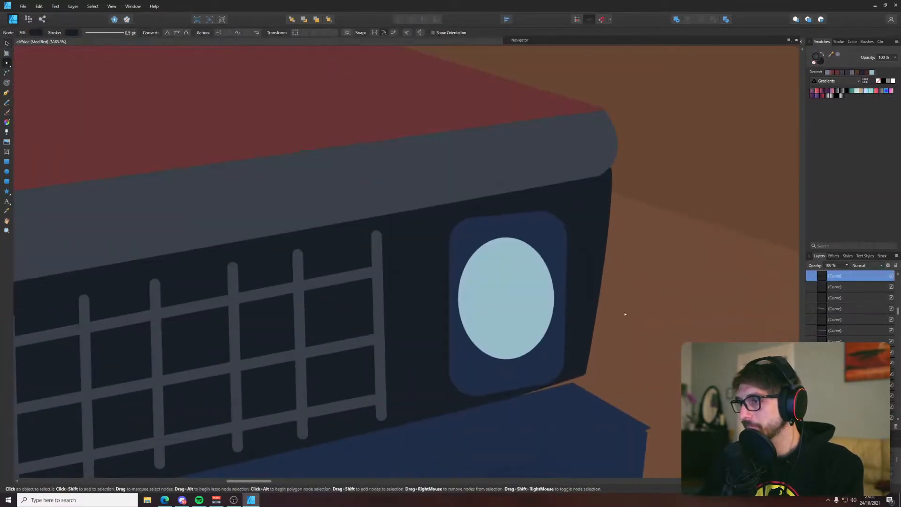
pyautogui.click(620, 429)
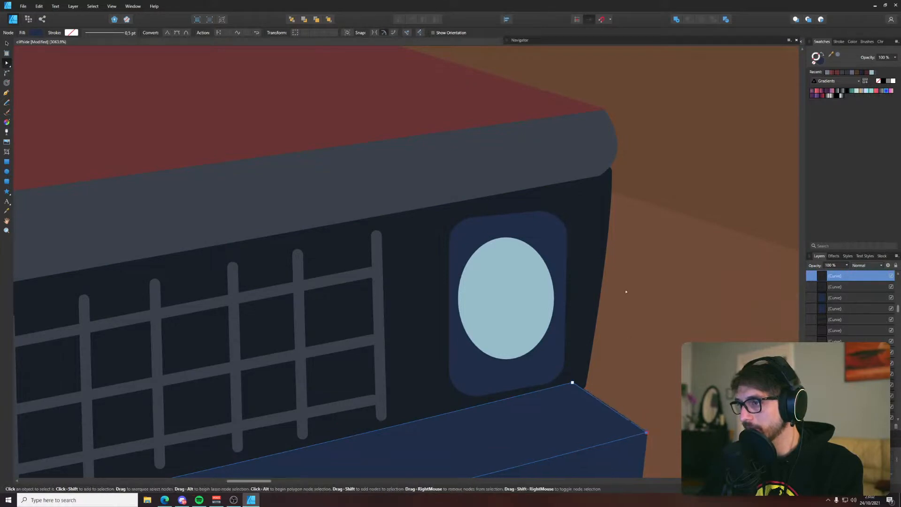
pyautogui.click(624, 288)
# Extend the grey trim's near corner beneath the fender and move the hood's corner at the windshield base to close the gaps
pyautogui.scroll(-6, 619, 287)
pyautogui.scroll(-3, 516, 262)
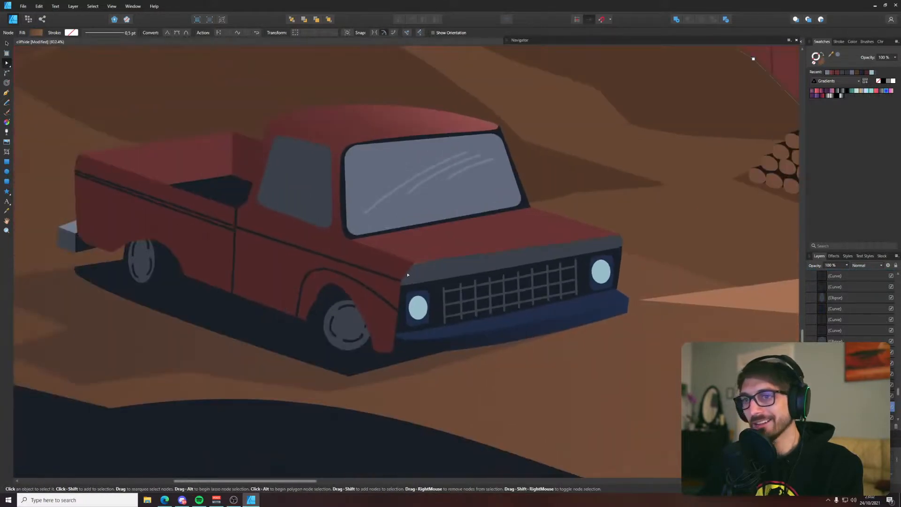
pyautogui.scroll(5, 426, 258)
pyautogui.click(362, 267)
pyautogui.click(344, 275)
pyautogui.click(426, 241)
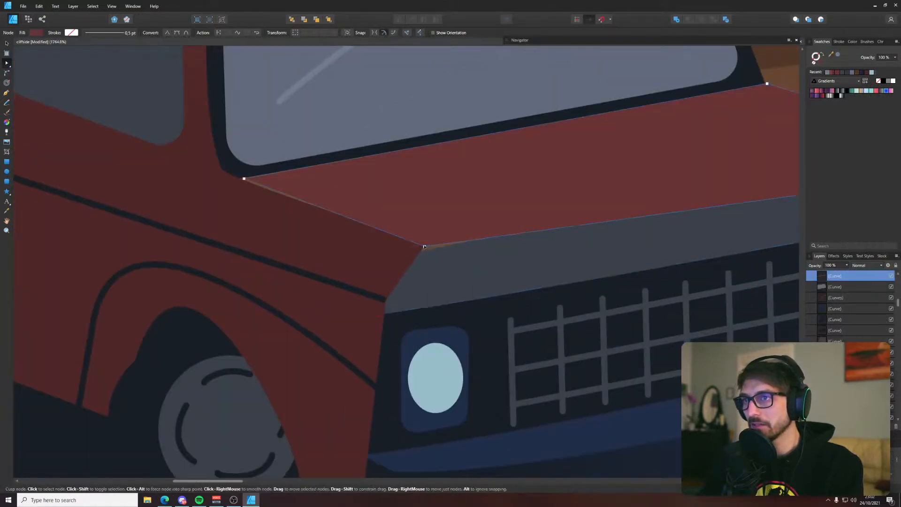
pyautogui.click(424, 261)
pyautogui.moveTo(344, 276); pyautogui.dragTo(350, 260)
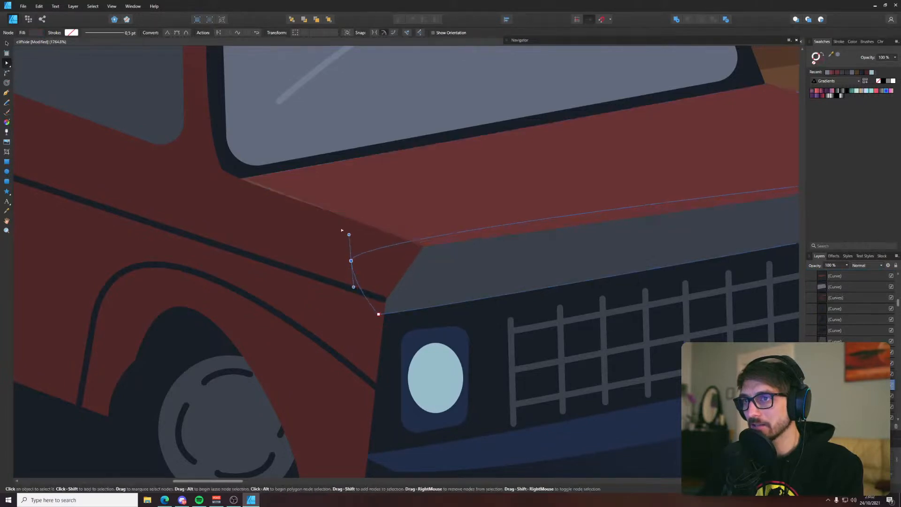
pyautogui.click(348, 207)
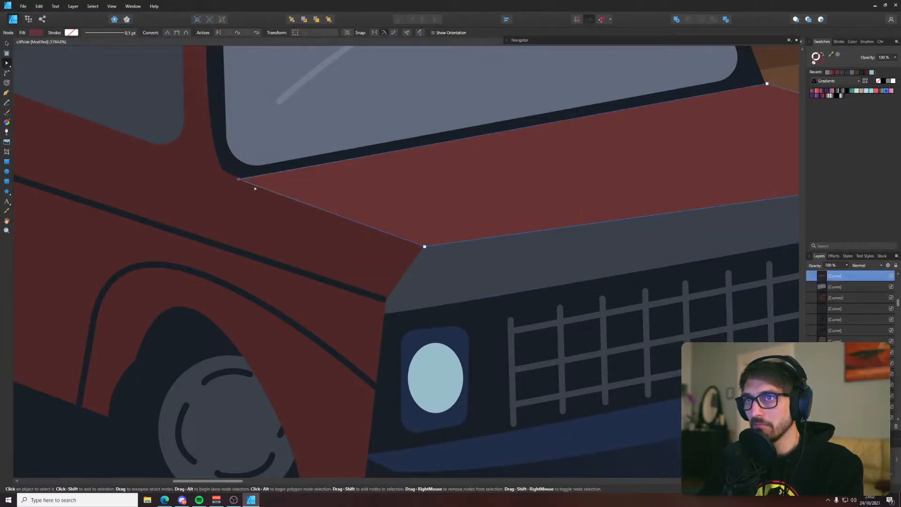
# Examine the truck's roof, windows and bed for gaps between the shapes
pyautogui.scroll(-5, 374, 173)
pyautogui.click(357, 167)
pyautogui.scroll(5, 320, 156)
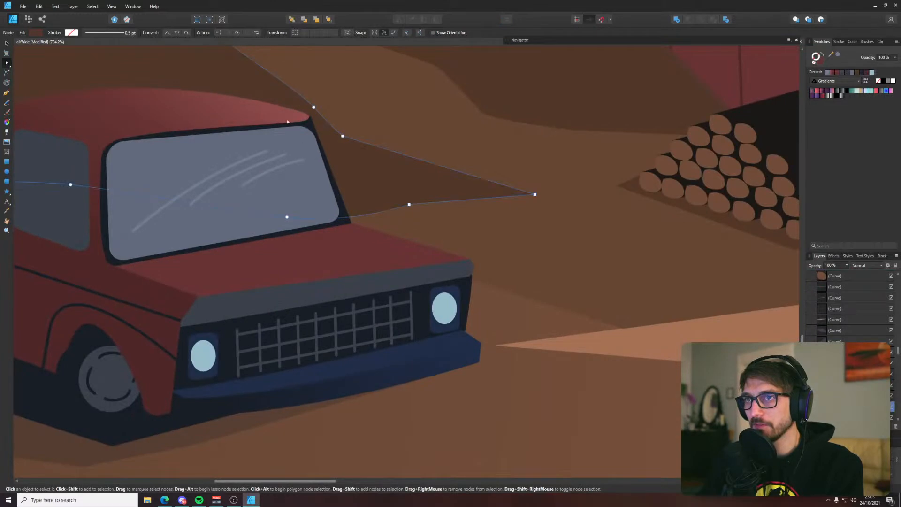
pyautogui.moveTo(297, 104); pyautogui.dragTo(526, 151)
pyautogui.scroll(1, 445, 147)
pyautogui.moveTo(292, 161); pyautogui.dragTo(427, 157)
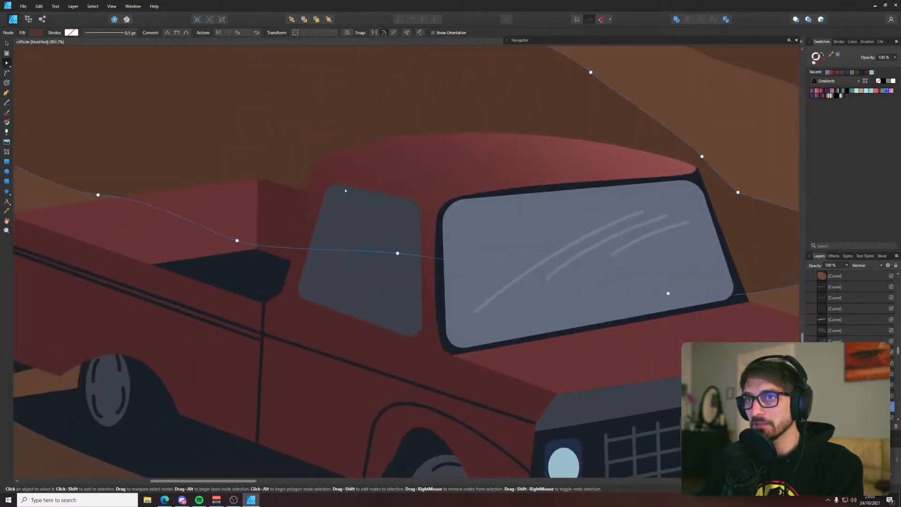
pyautogui.scroll(1, 346, 190)
pyautogui.scroll(-3, 347, 188)
pyautogui.click(277, 214)
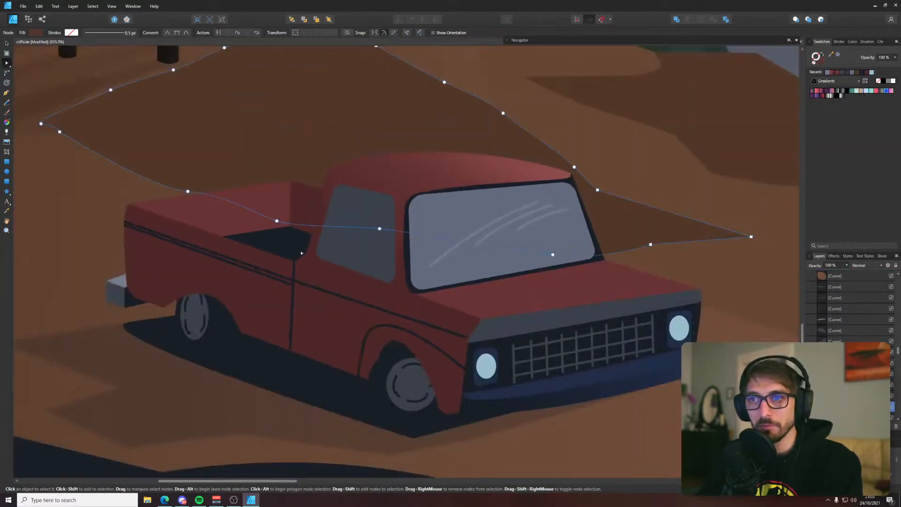
# Move the corner nodes of the rear bumper's faces so they meet each other and tuck behind the truck body, then deselect
pyautogui.scroll(6, 129, 281)
pyautogui.click(66, 271)
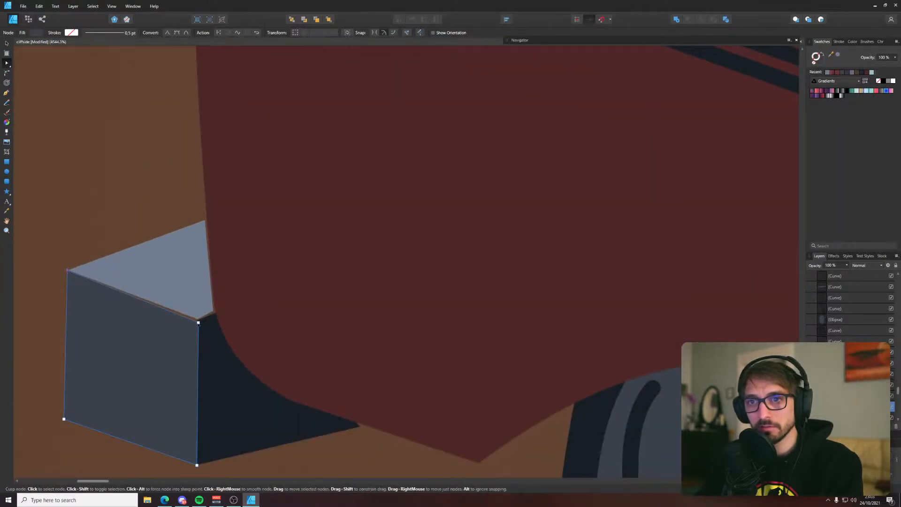
pyautogui.moveTo(198, 322); pyautogui.dragTo(196, 318)
pyautogui.click(210, 322)
pyautogui.click(214, 312)
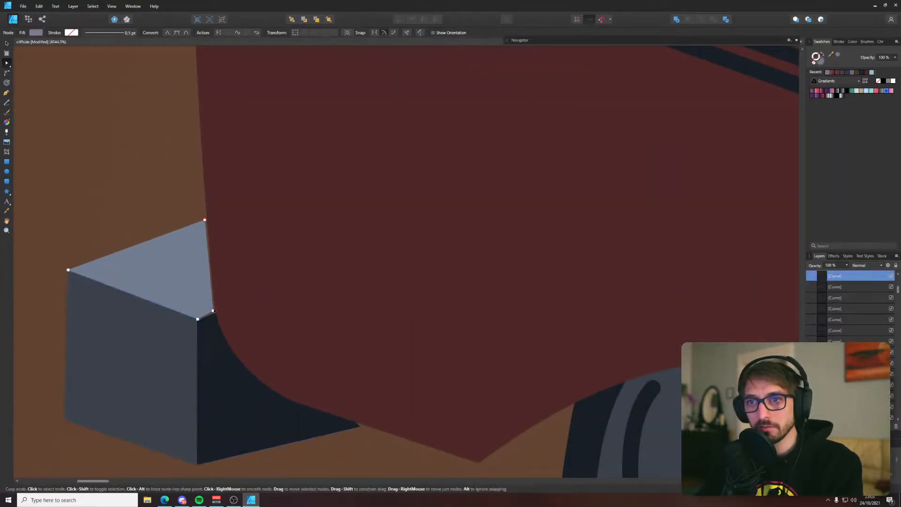
pyautogui.click(214, 321)
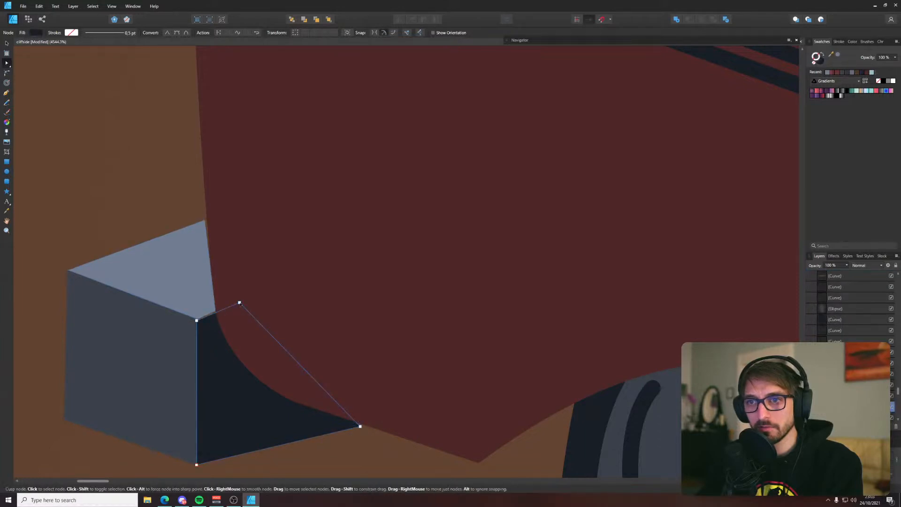
pyautogui.moveTo(239, 301); pyautogui.dragTo(240, 296)
pyautogui.click(164, 221)
pyautogui.scroll(-8, 165, 221)
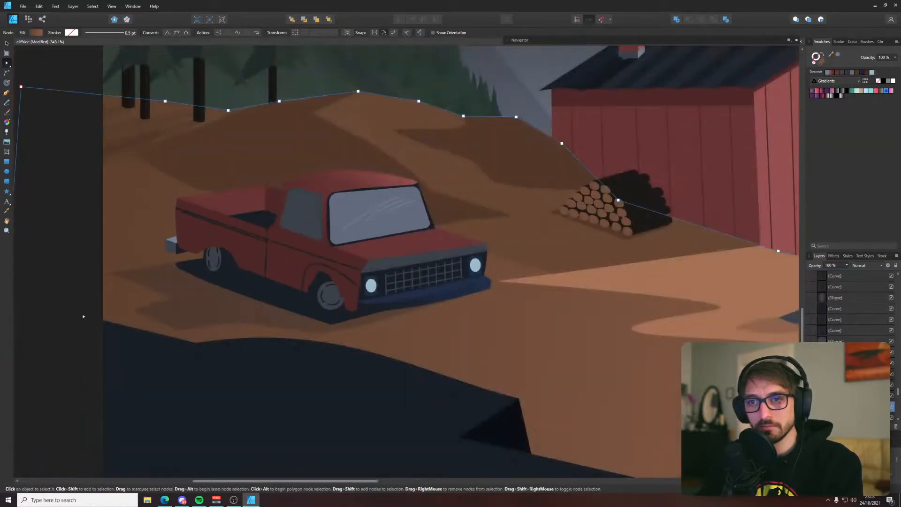
pyautogui.click(78, 311)
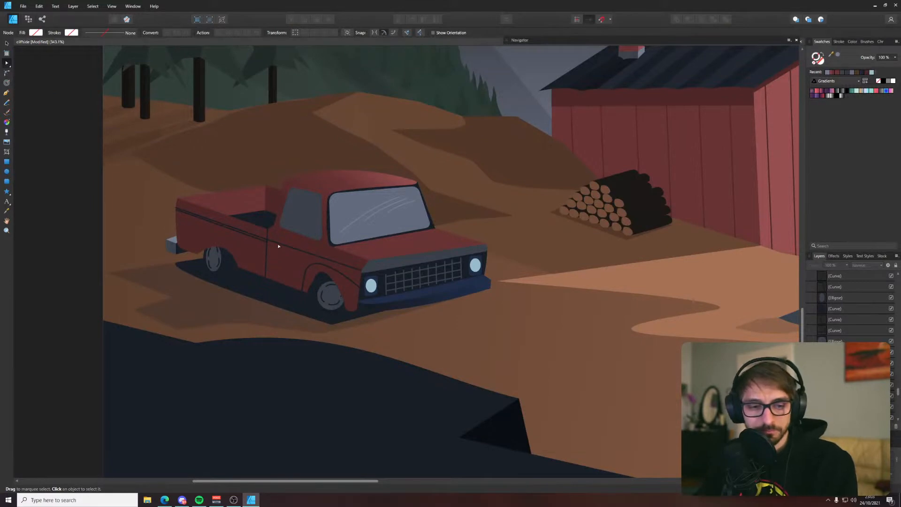
pyautogui.scroll(-3, 241, 277)
pyautogui.moveTo(363, 246); pyautogui.dragTo(258, 308)
pyautogui.scroll(-4, 257, 309)
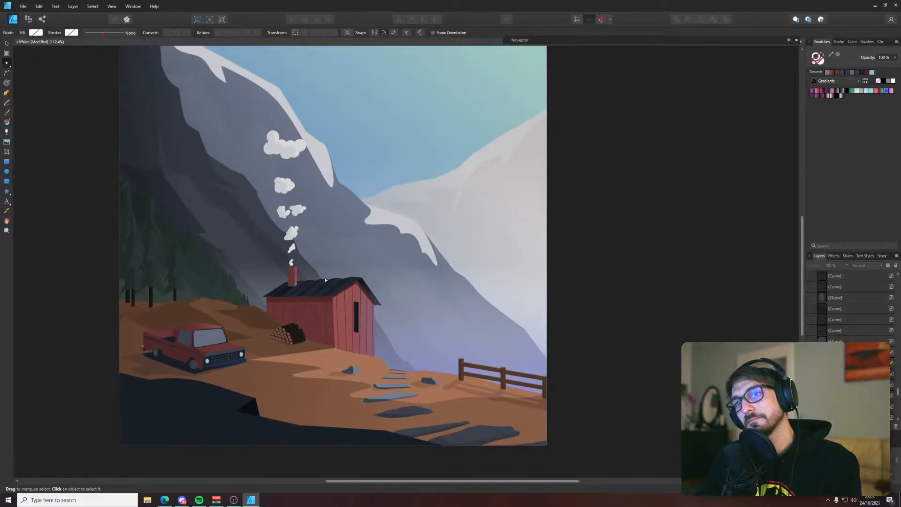
pyautogui.moveTo(325, 280); pyautogui.dragTo(308, 310)
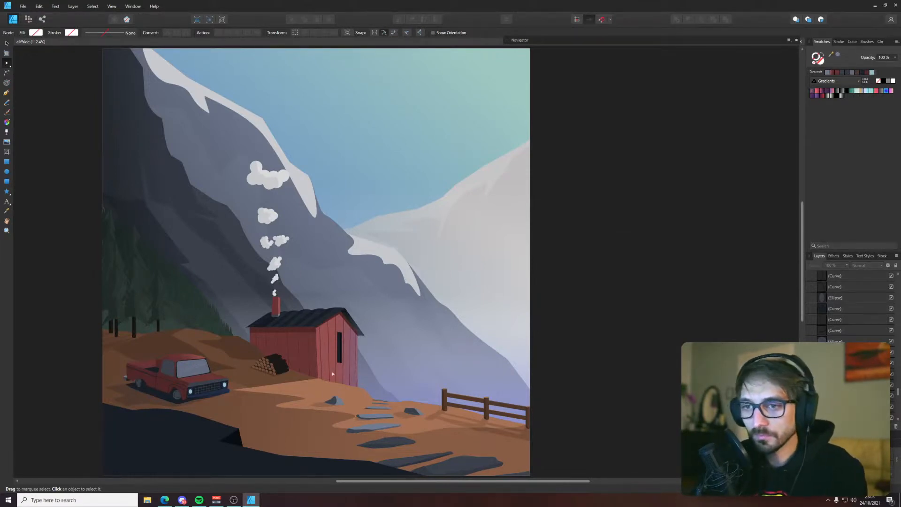
# Adjust the gradient on the front bumper's lower face and round its bottom corner near the front wheel
pyautogui.scroll(10, 188, 396)
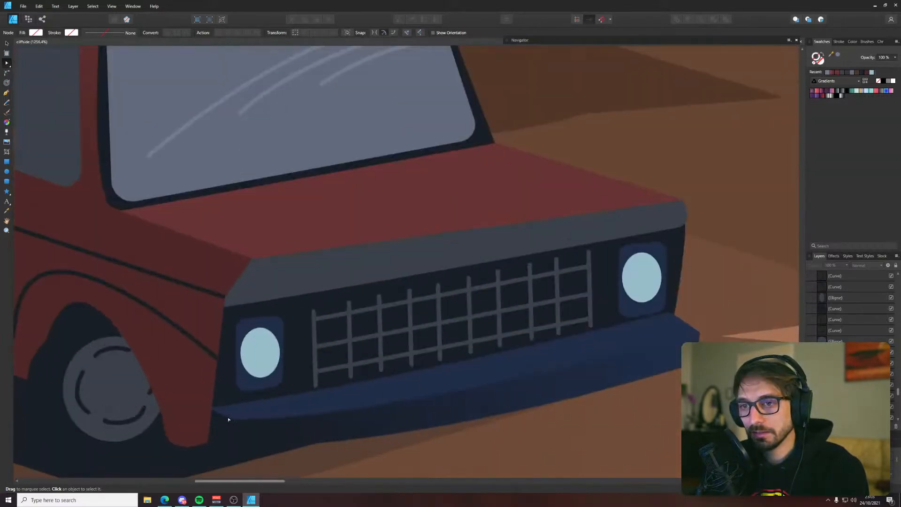
pyautogui.click(224, 438)
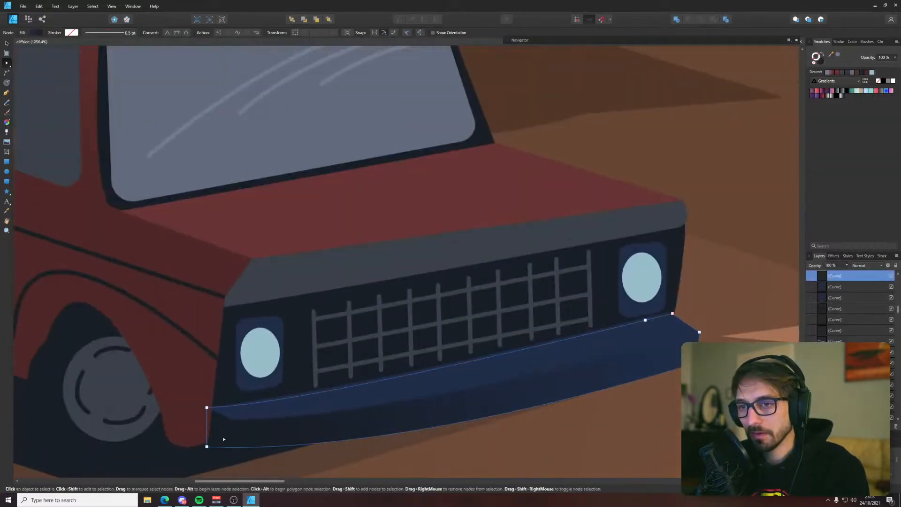
pyautogui.press('g')
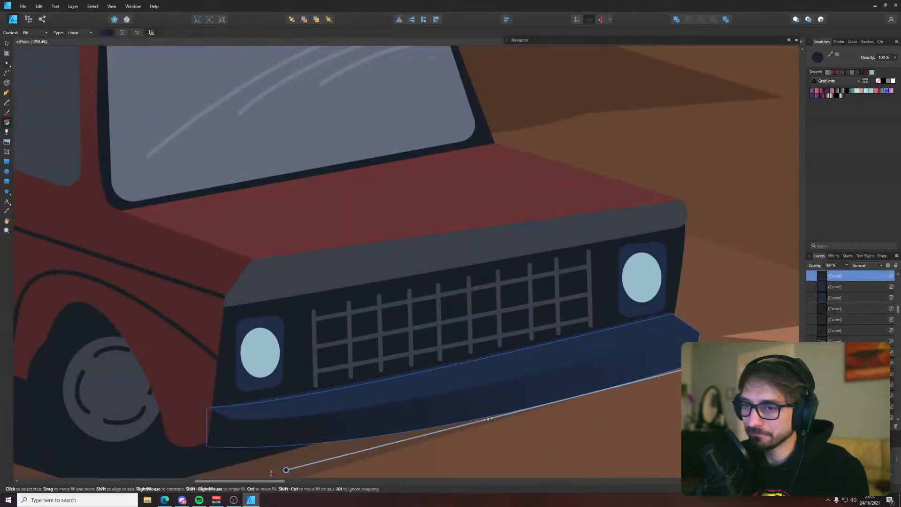
pyautogui.moveTo(289, 469); pyautogui.dragTo(239, 455)
pyautogui.press('a')
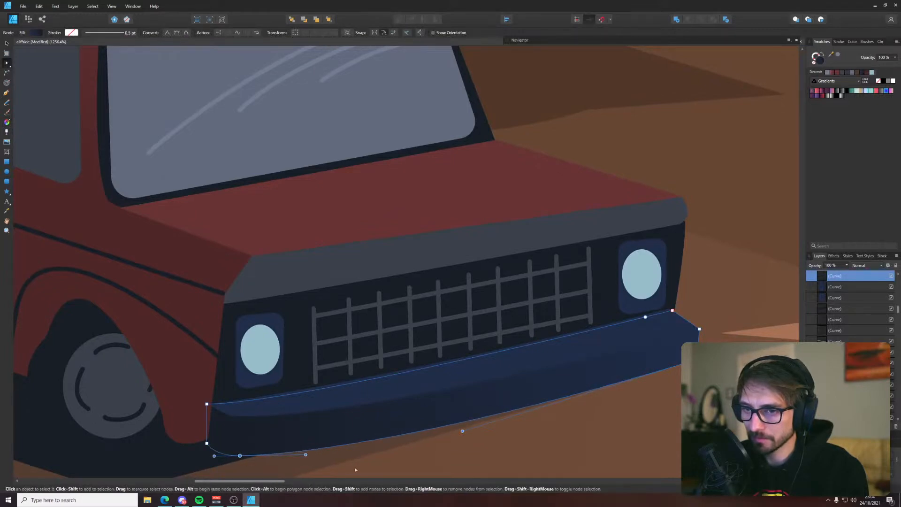
pyautogui.click(399, 462)
pyautogui.click(394, 391)
pyautogui.click(429, 462)
# Try to bring both front bumper faces forward and extend their near end outward past the fender's tip
pyautogui.scroll(-10, 429, 461)
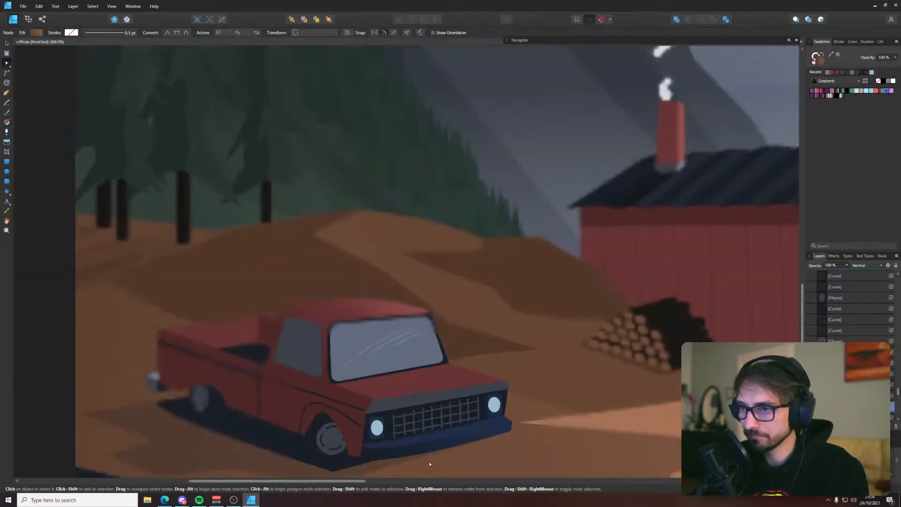
pyautogui.scroll(10, 436, 399)
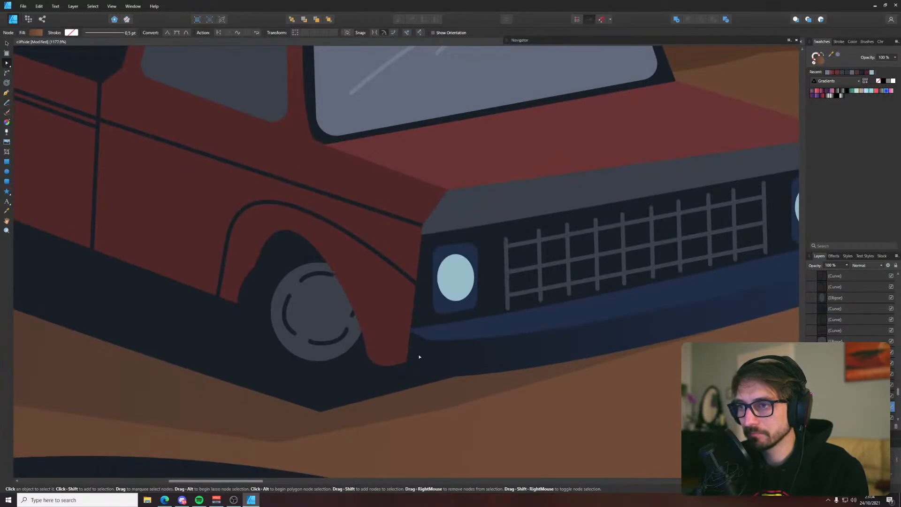
pyautogui.click(415, 334)
pyautogui.keyDown('shift'); pyautogui.click(418, 353); pyautogui.keyUp('shift')
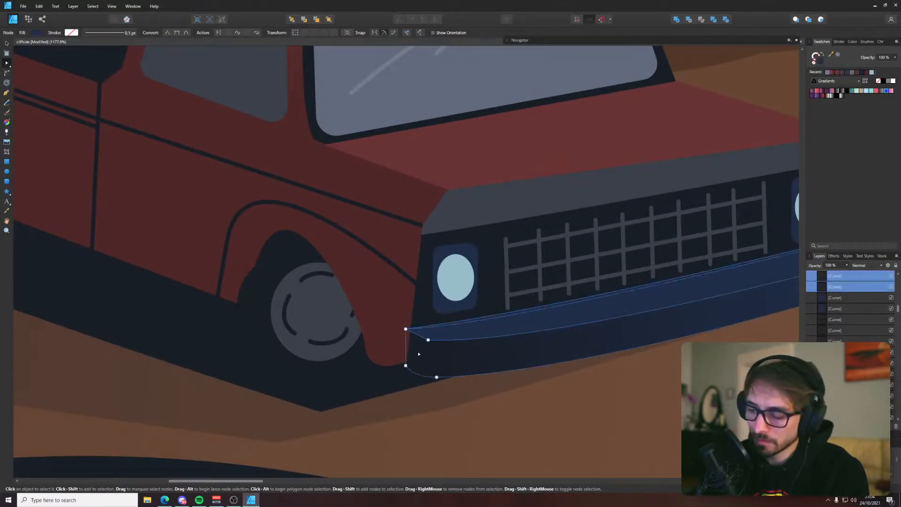
pyautogui.hotkey('ctrl', 'shift', ']')
pyautogui.press('v')
pyautogui.press('a')
pyautogui.moveTo(381, 315); pyautogui.dragTo(427, 379)
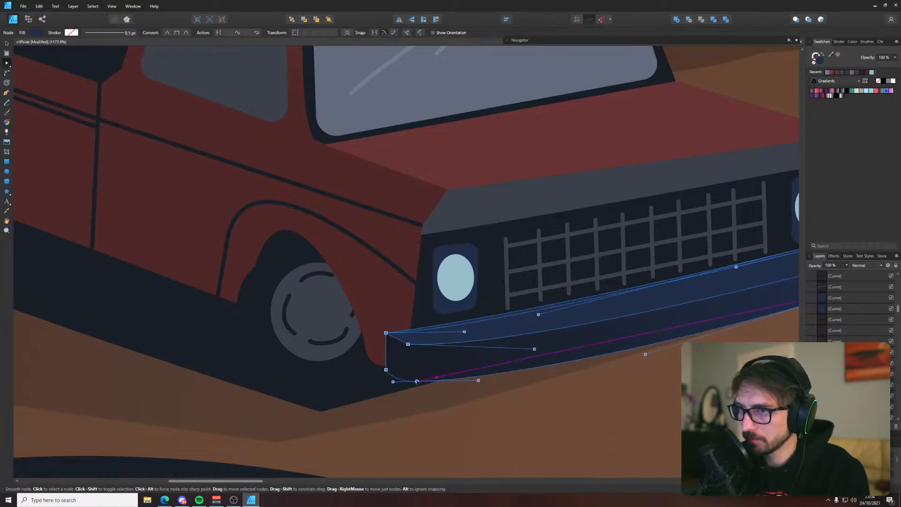
pyautogui.scroll(-5, 494, 408)
pyautogui.hotkey('ctrl', 'd')
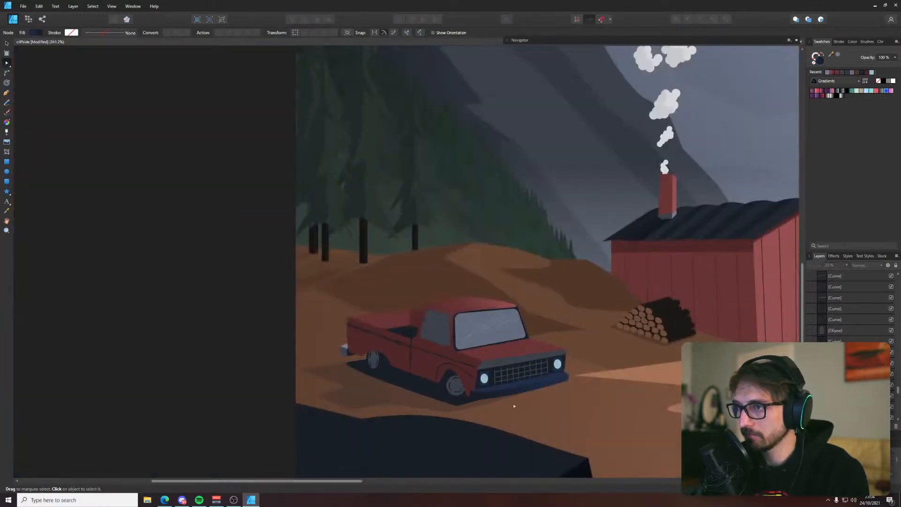
# Undo the changes to the front bumper's near end beside the fender
pyautogui.scroll(3, 513, 404)
pyautogui.hotkey('ctrl', 'z')
pyautogui.hotkey('ctrl', 'z')
pyautogui.hotkey('ctrl', 'z')
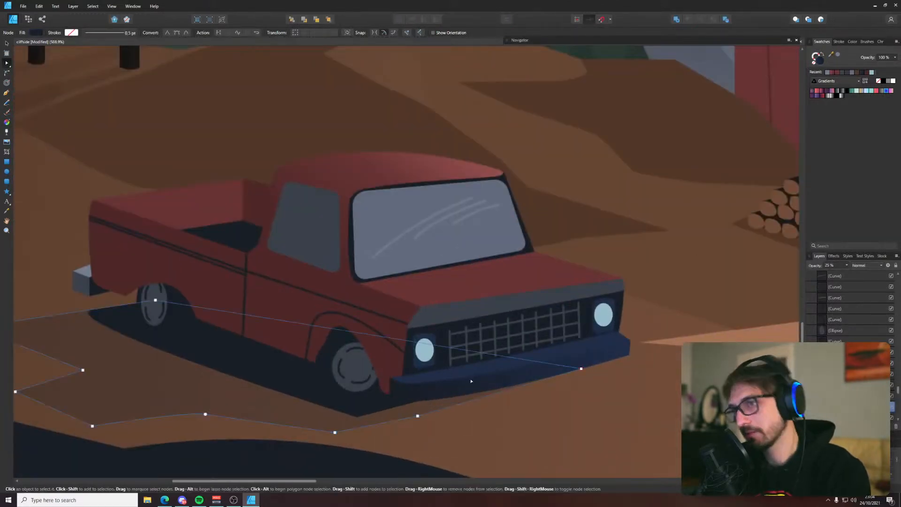
pyautogui.click(68, 439)
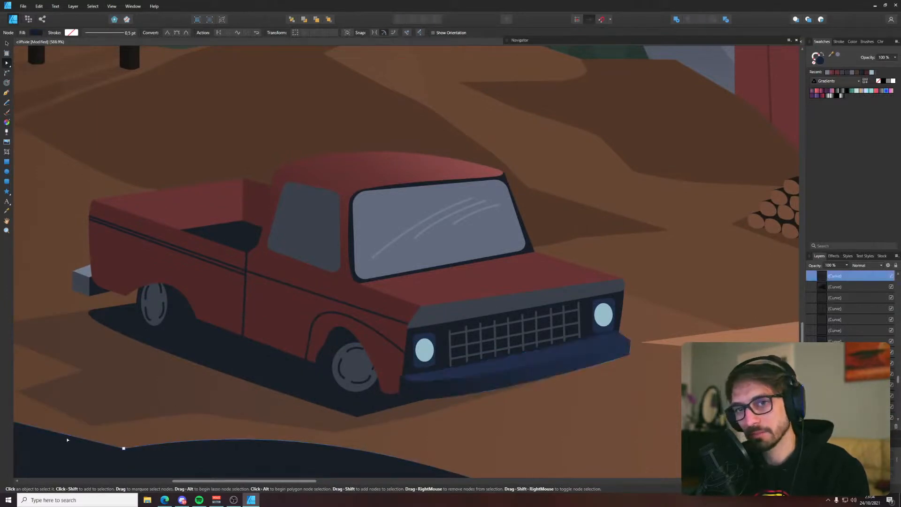
# Extend the far end of both front bumper faces slightly outward beyond the truck's body, then deselect
pyautogui.scroll(-1, 170, 399)
pyautogui.scroll(4, 529, 359)
pyautogui.click(531, 342)
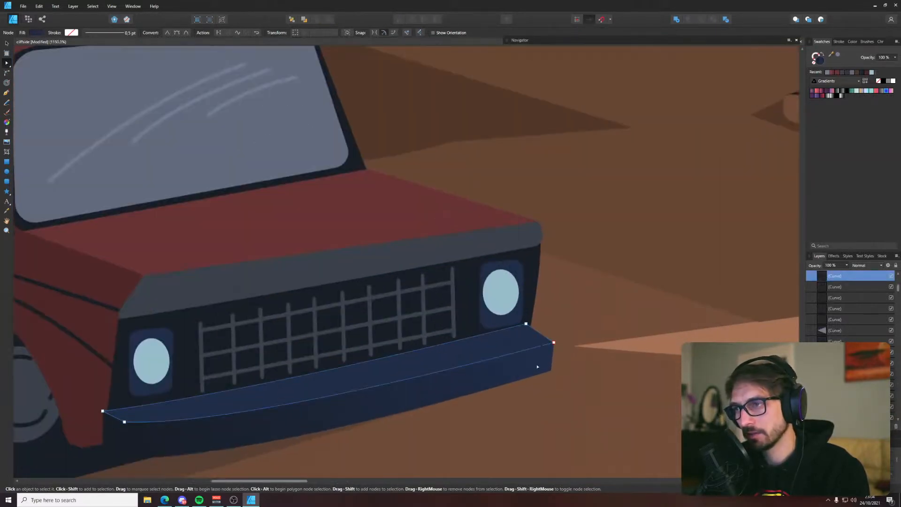
pyautogui.keyDown('shift'); pyautogui.click(536, 366); pyautogui.keyUp('shift')
pyautogui.moveTo(516, 317); pyautogui.dragTo(573, 384)
pyautogui.moveTo(554, 343); pyautogui.dragTo(564, 340)
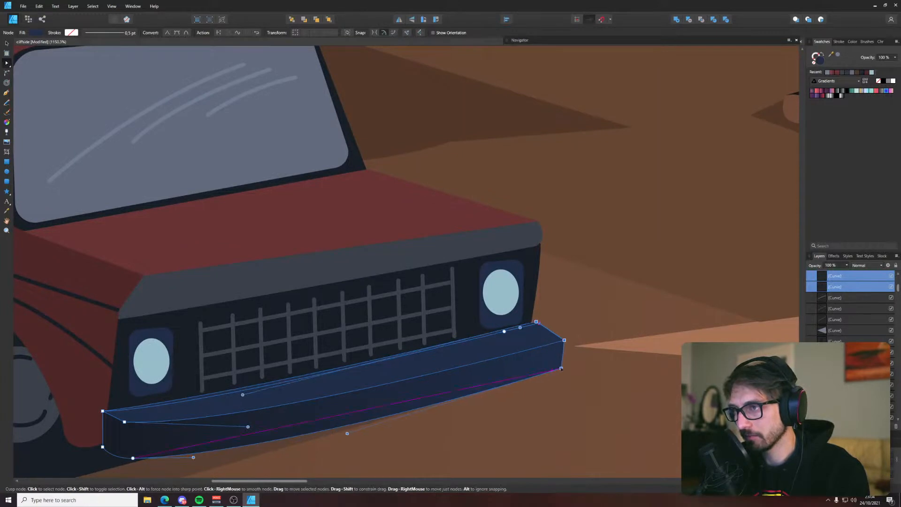
pyautogui.click(562, 302)
pyautogui.scroll(-8, 547, 328)
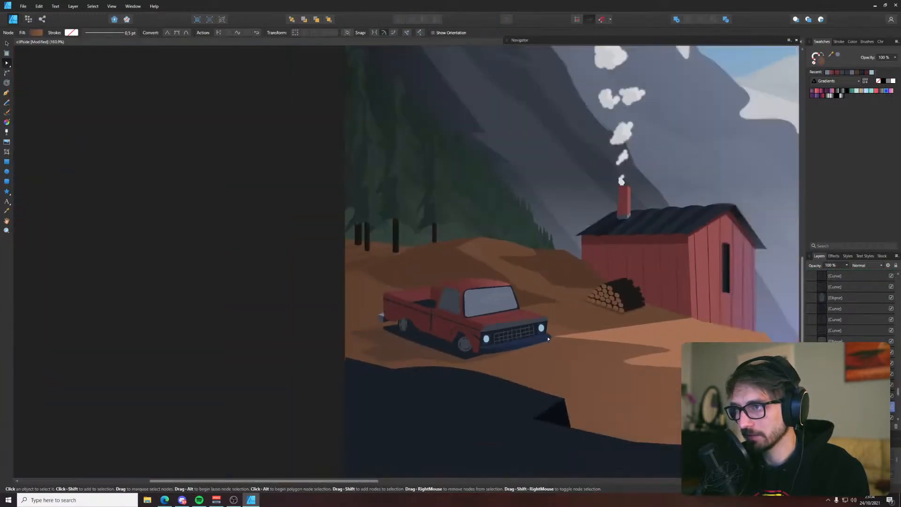
pyautogui.click(300, 341)
# Give the truck's side window a dark stroke using the colour sampled from the windshield frame
pyautogui.scroll(-1, 300, 342)
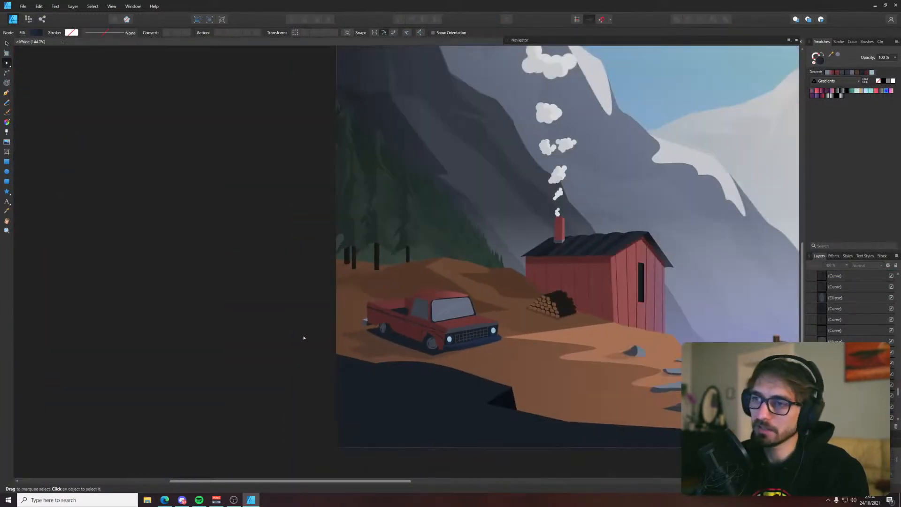
pyautogui.moveTo(304, 336); pyautogui.dragTo(138, 345)
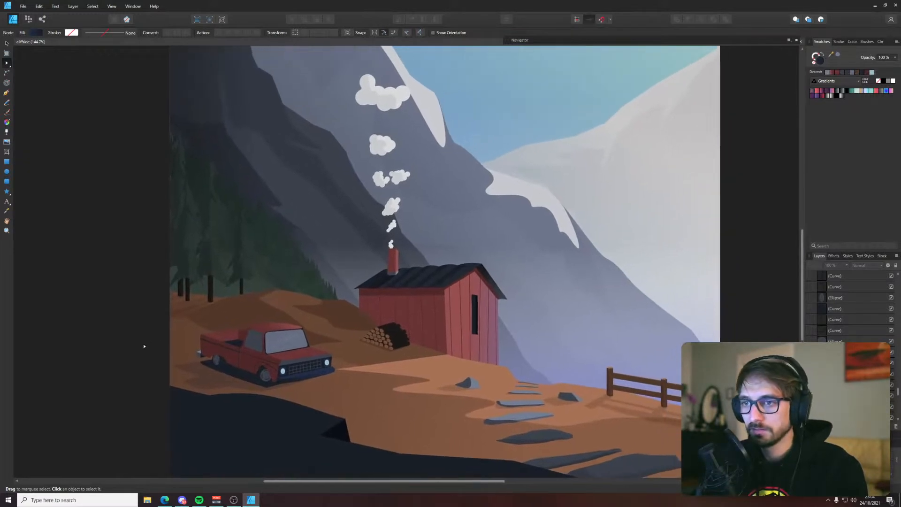
pyautogui.scroll(-2, 149, 346)
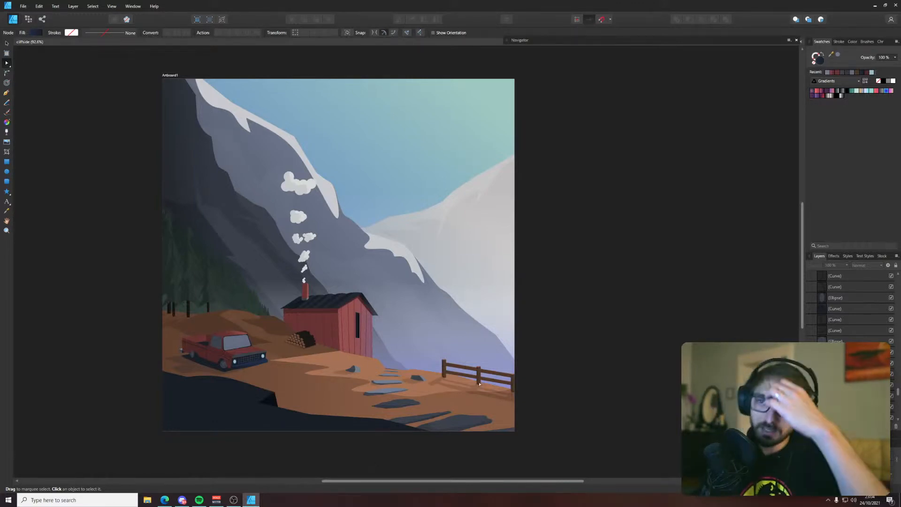
pyautogui.scroll(5, 202, 358)
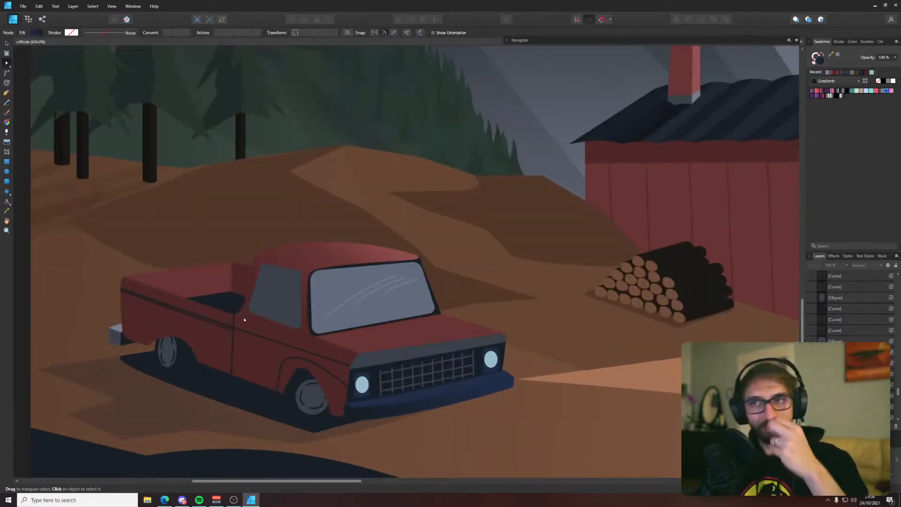
pyautogui.click(303, 295)
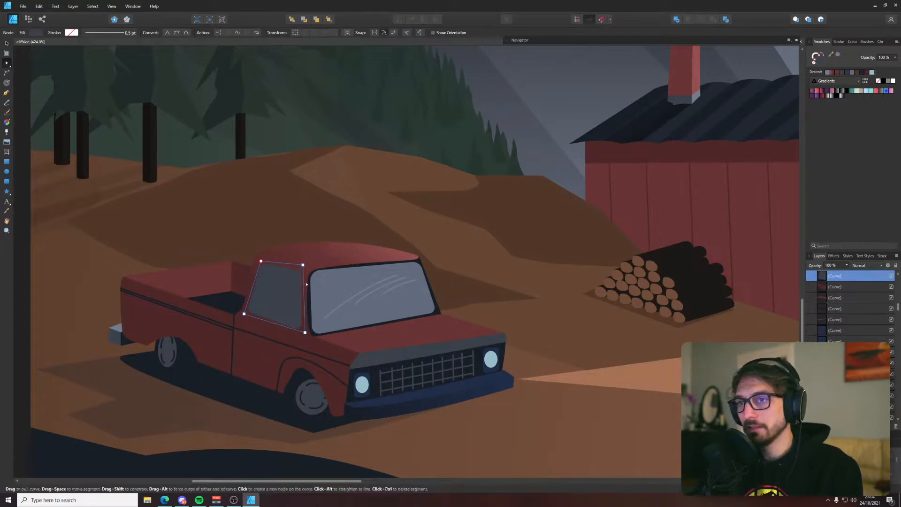
pyautogui.moveTo(831, 54); pyautogui.dragTo(439, 309)
pyautogui.click(838, 55)
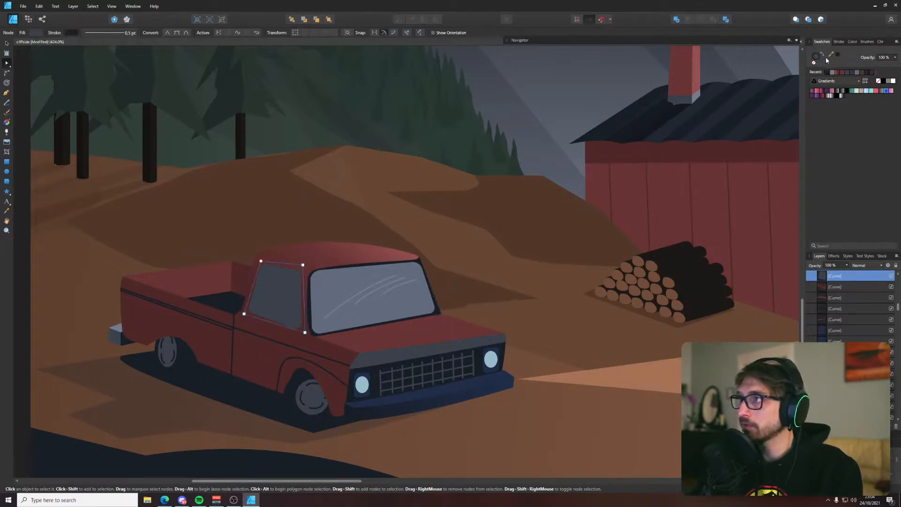
pyautogui.click(288, 261)
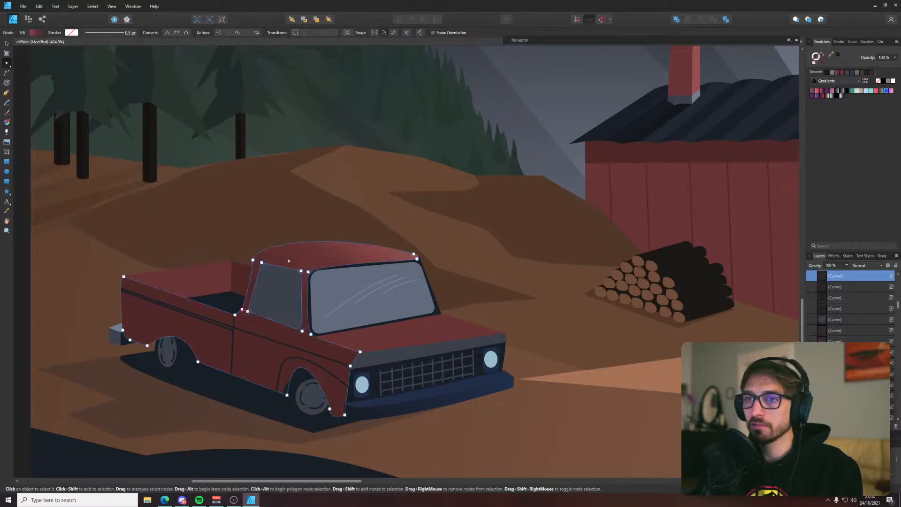
pyautogui.click(282, 279)
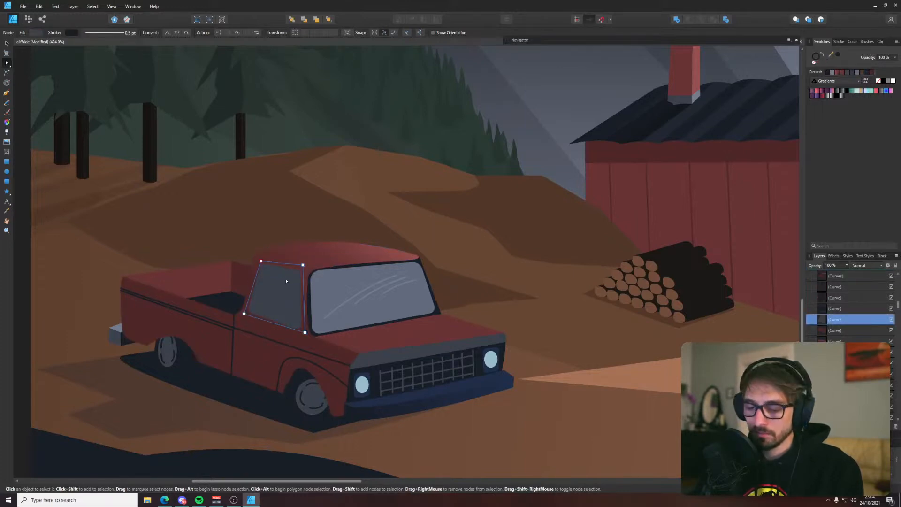
# Move the four corner nodes of the side window inward so its outline fits the cab's window opening
pyautogui.scroll(1, 285, 277)
pyautogui.scroll(2, 290, 281)
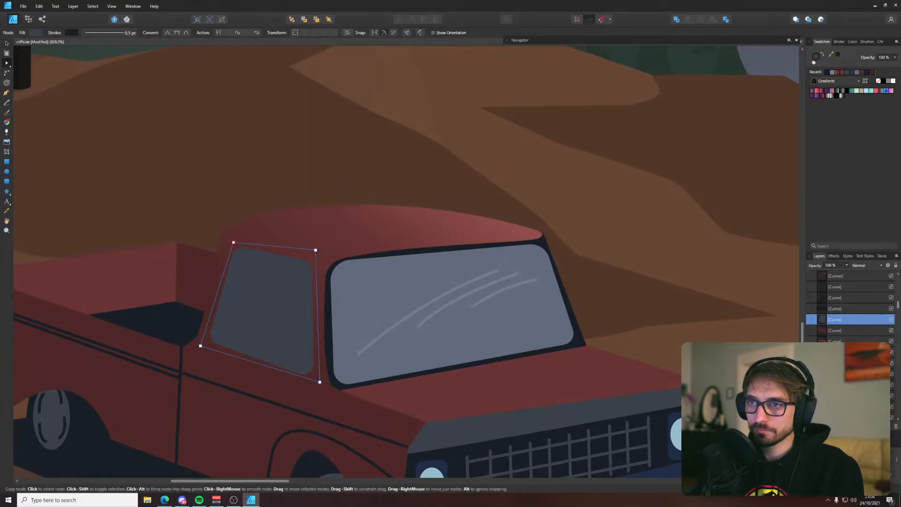
pyautogui.moveTo(315, 250); pyautogui.dragTo(310, 263)
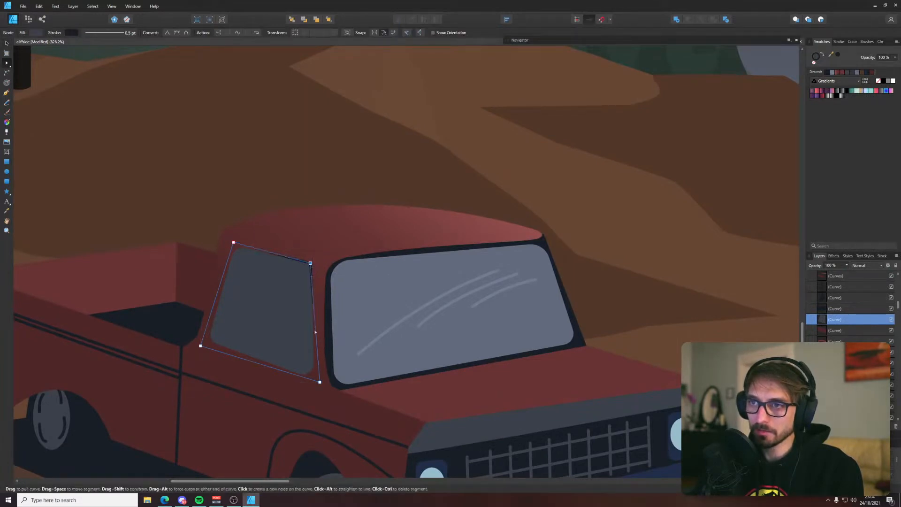
pyautogui.moveTo(320, 382); pyautogui.dragTo(310, 373)
pyautogui.moveTo(200, 347); pyautogui.dragTo(210, 340)
pyautogui.moveTo(233, 242); pyautogui.dragTo(235, 249)
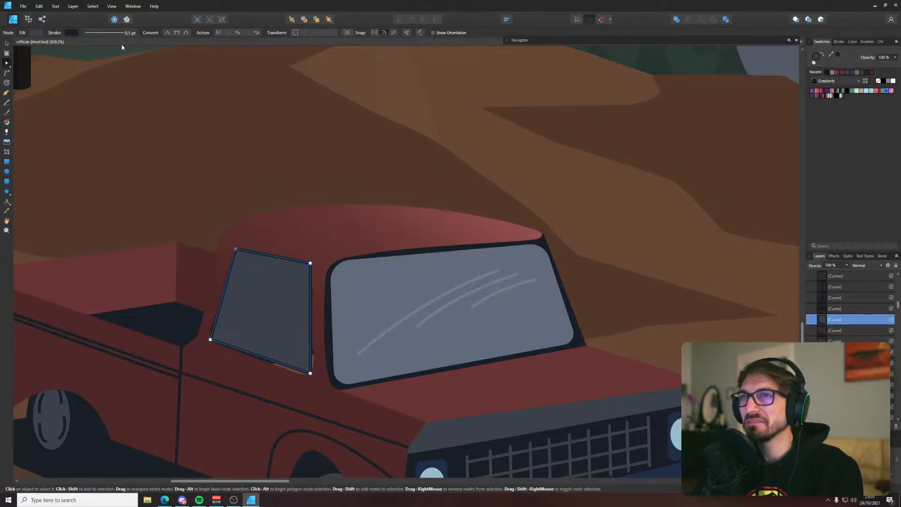
# Round the side window's two upper corners, the front one to about 3.3 px, and nudge them to fit the opening
pyautogui.click(7, 72)
pyautogui.scroll(5, 229, 261)
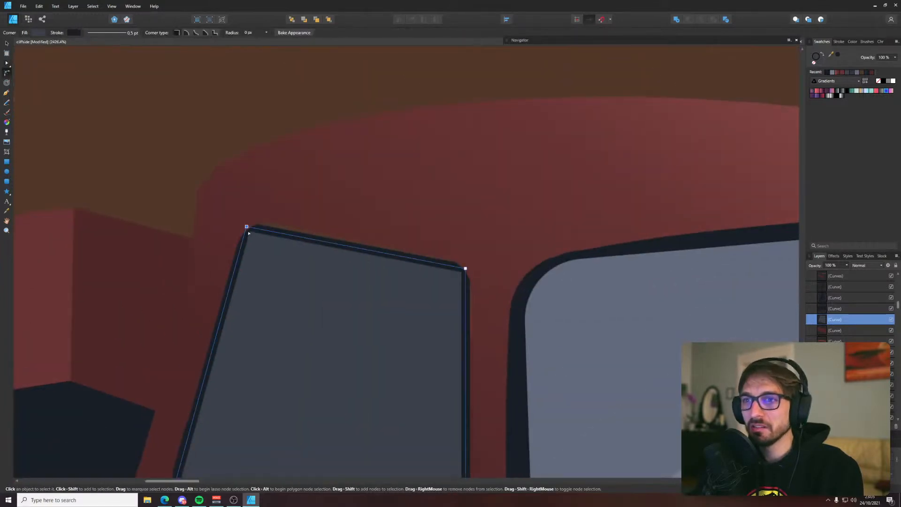
pyautogui.moveTo(252, 242); pyautogui.dragTo(248, 222)
pyautogui.press('a')
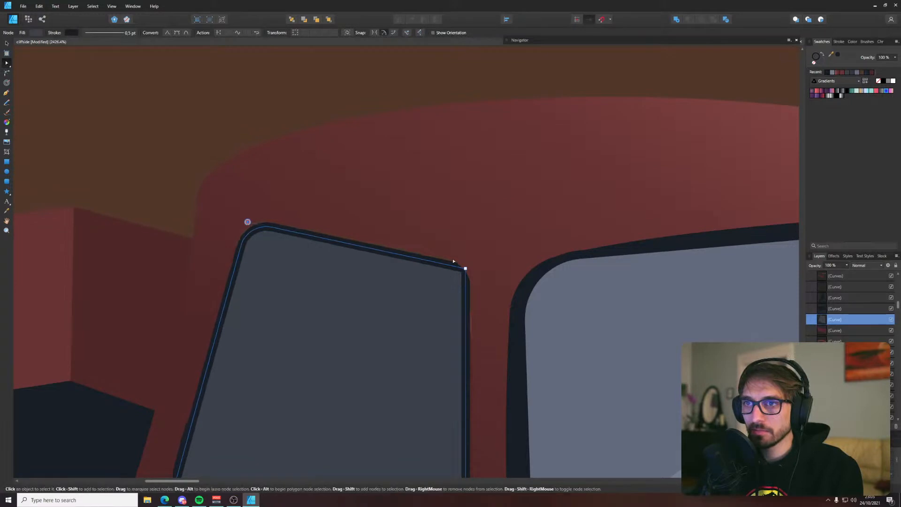
pyautogui.press('c')
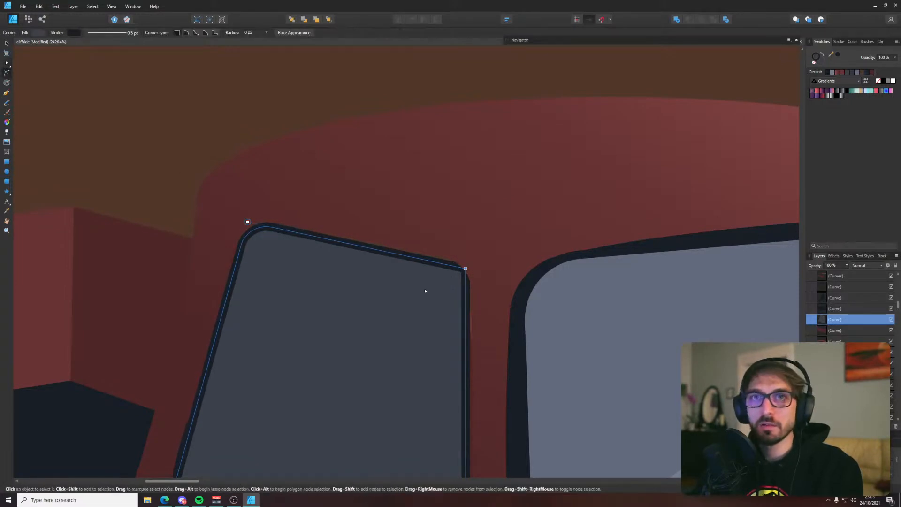
pyautogui.moveTo(466, 269); pyautogui.dragTo(434, 293)
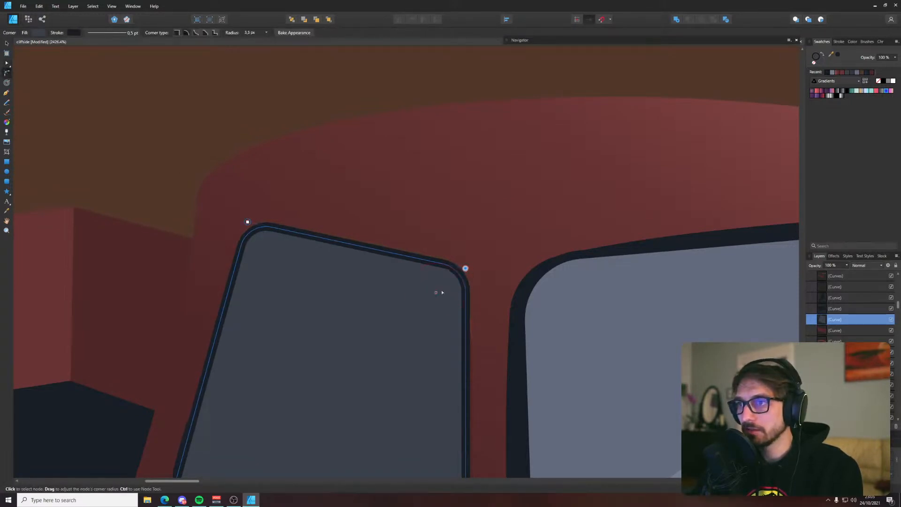
pyautogui.press('a')
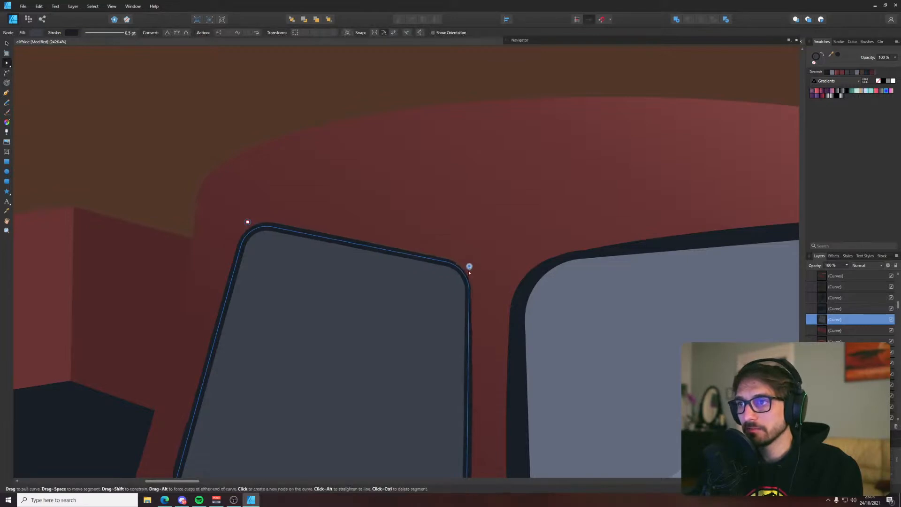
# Round the side window's two lower corners, the front one to about 4.4 px, and move that corner outward to cover the gap
pyautogui.scroll(-4, 492, 160)
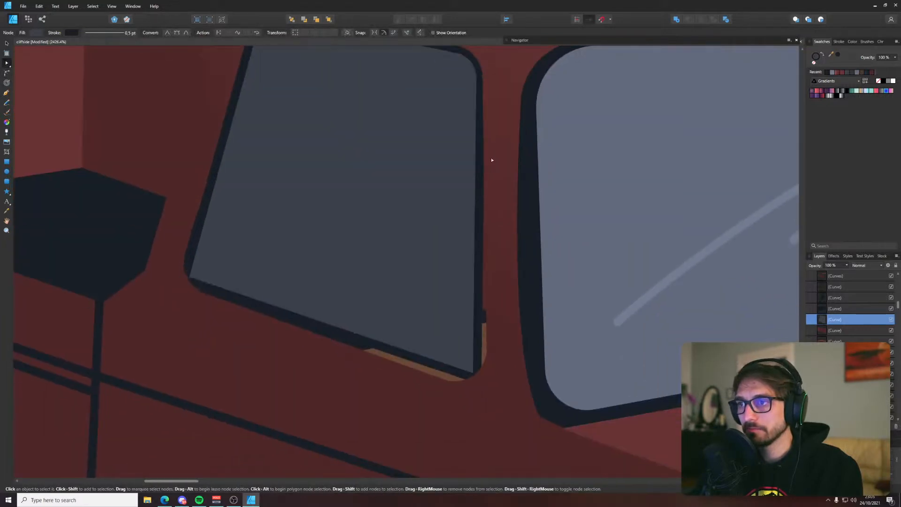
pyautogui.click(8, 73)
pyautogui.moveTo(474, 376); pyautogui.dragTo(447, 325)
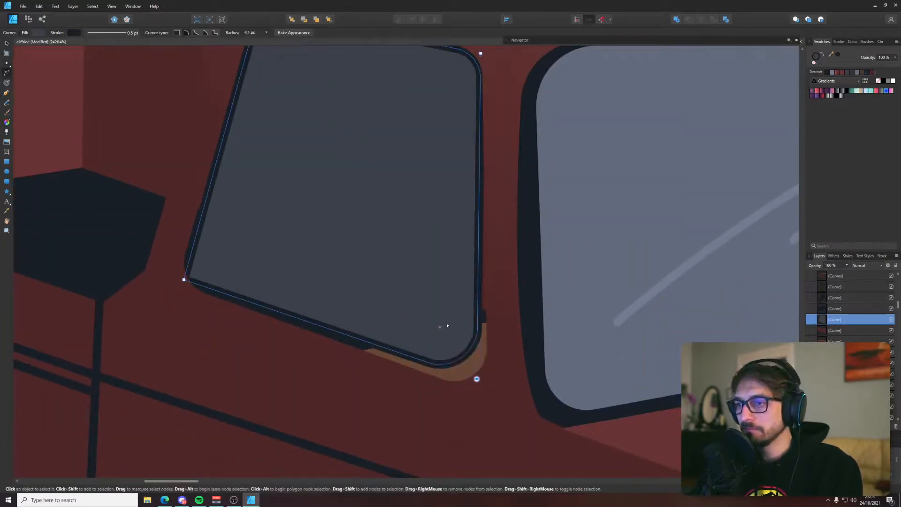
pyautogui.press('a')
pyautogui.moveTo(477, 378); pyautogui.dragTo(487, 398)
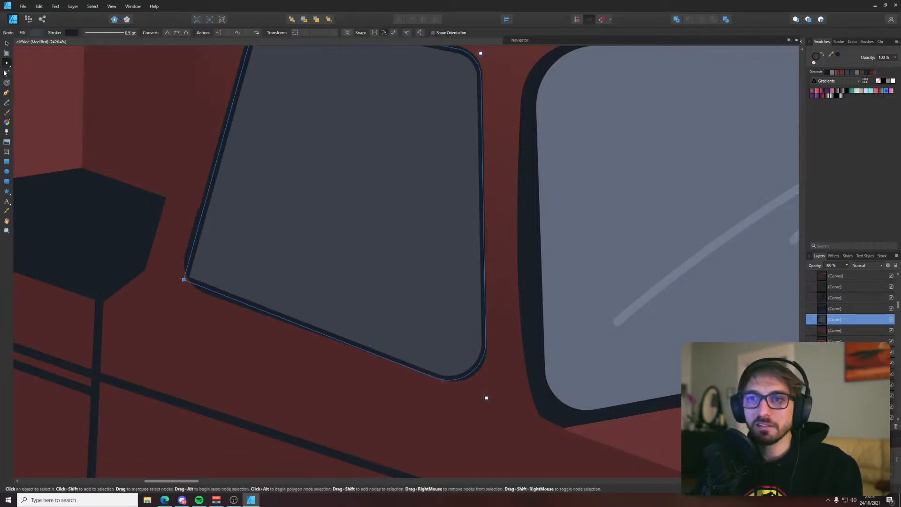
pyautogui.click(6, 73)
pyautogui.moveTo(184, 279); pyautogui.dragTo(221, 262)
pyautogui.press('a')
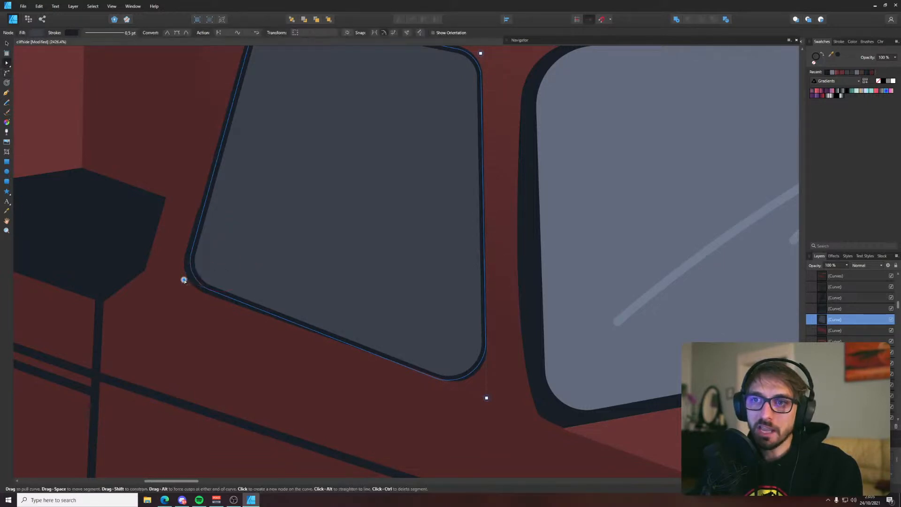
# Deselect the side window and save the document
pyautogui.scroll(-5, 181, 281)
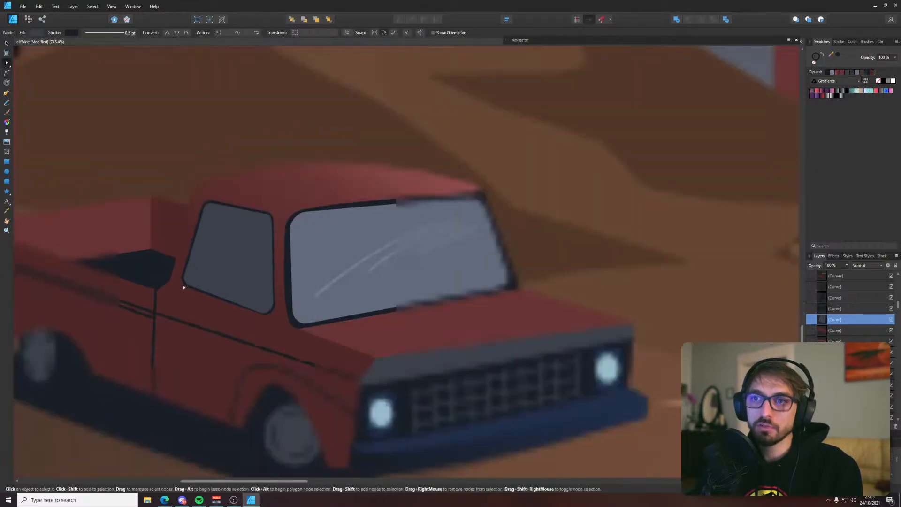
pyautogui.click(236, 103)
pyautogui.scroll(-5, 291, 173)
pyautogui.hotkey('ctrl', 'd')
pyautogui.hotkey('ctrl', 's')
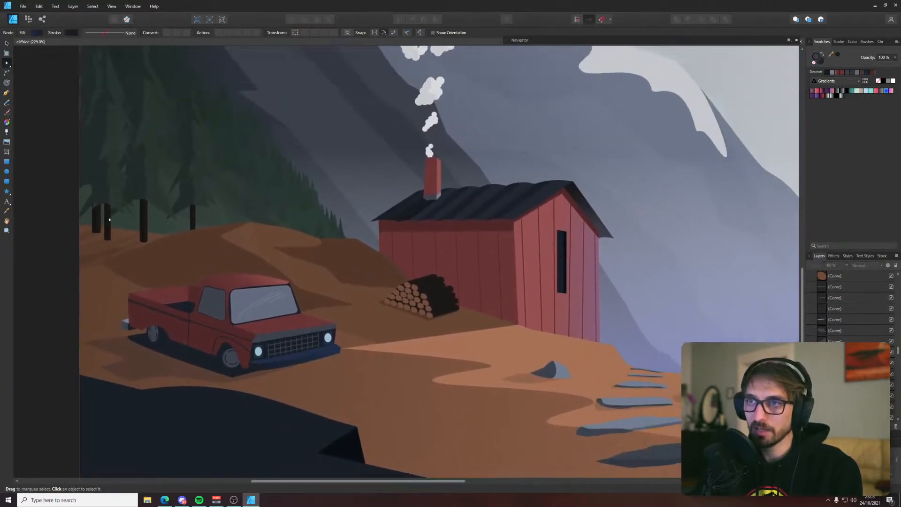
pyautogui.moveTo(109, 217); pyautogui.dragTo(108, 220)
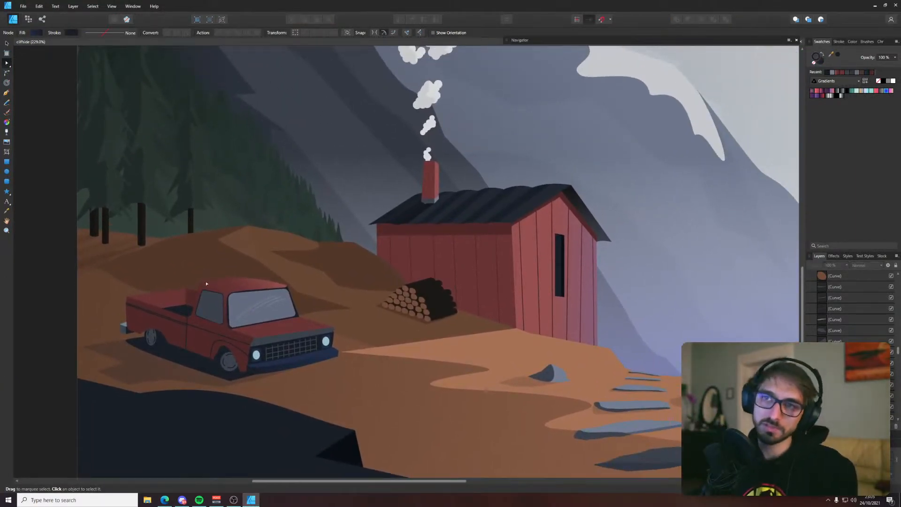
pyautogui.scroll(-4, 230, 287)
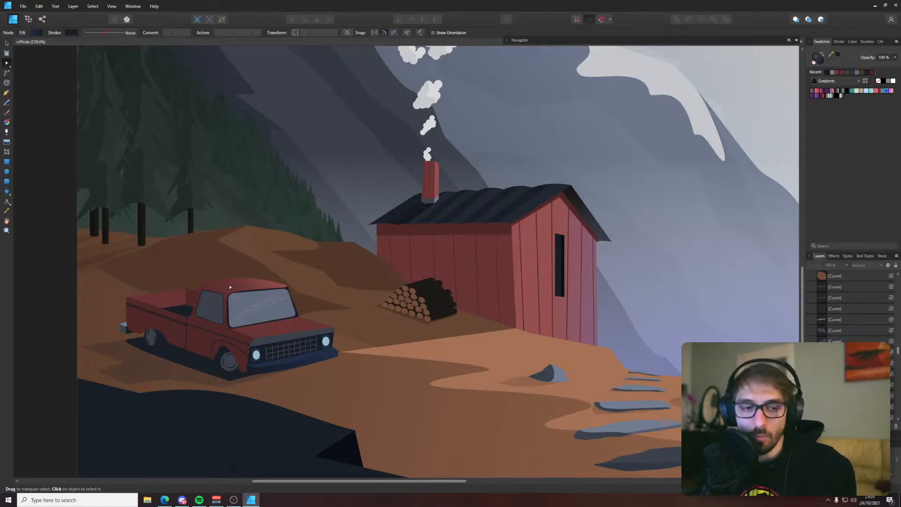
pyautogui.scroll(1, 239, 256)
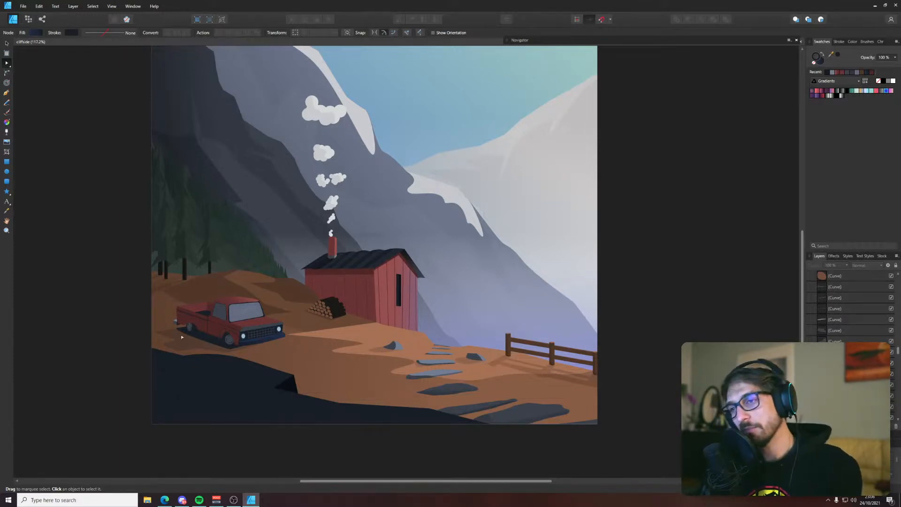
# Shift the upper end of the truck body's linear gradient slightly outward past the cab roof and deselect the body
pyautogui.scroll(4, 182, 337)
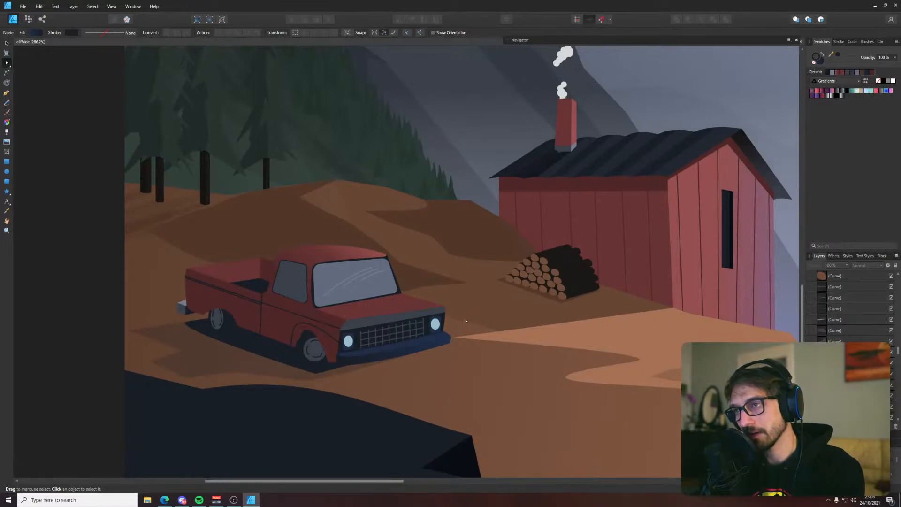
pyautogui.click(398, 308)
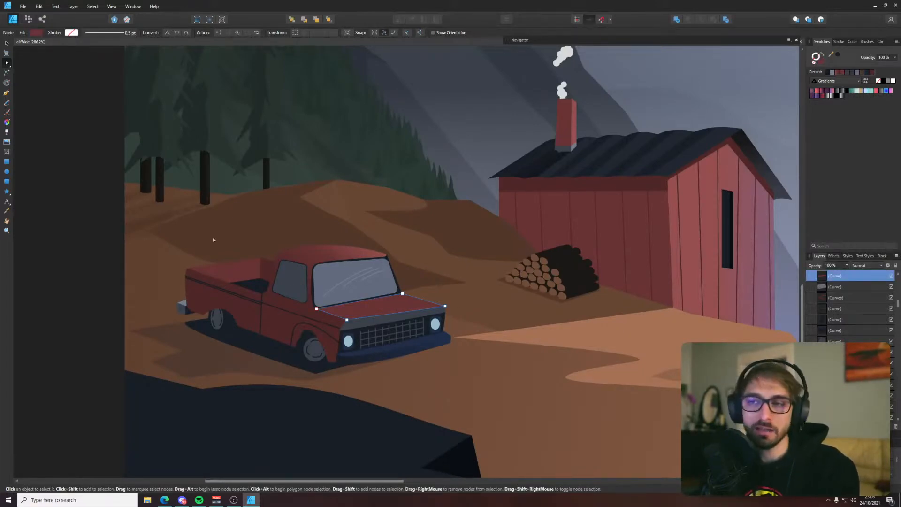
pyautogui.click(338, 257)
pyautogui.press('g')
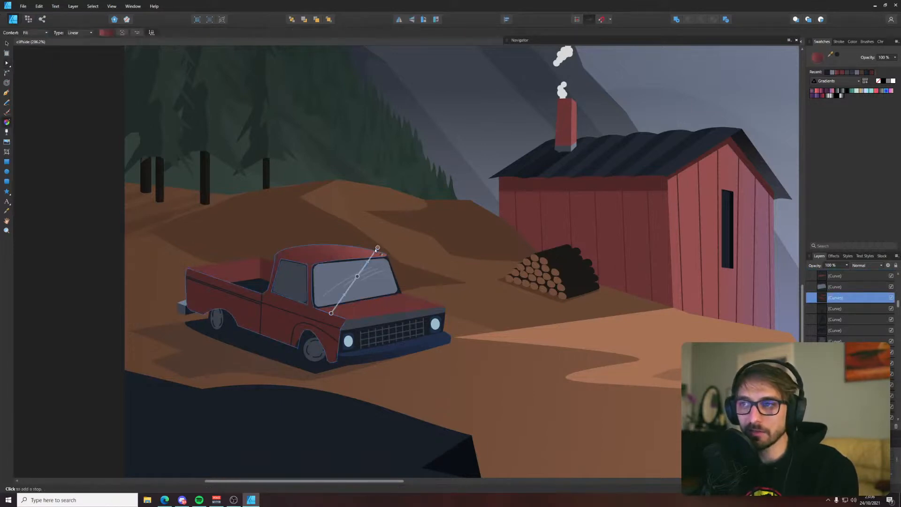
pyautogui.moveTo(381, 243); pyautogui.dragTo(387, 248)
pyautogui.press('v')
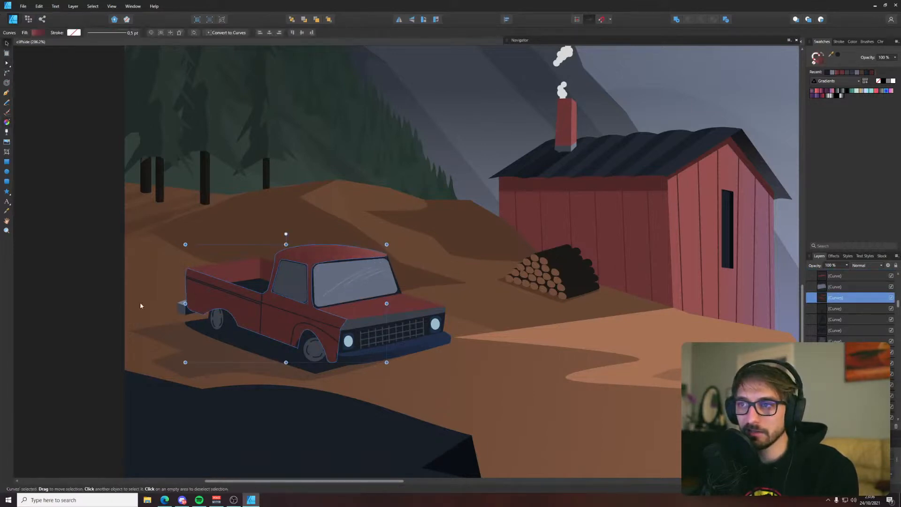
pyautogui.click(81, 313)
# Nudge the side window's upper front corner inward and its lower front corner slightly outward, and deselect the window
pyautogui.scroll(3, 298, 286)
pyautogui.doubleClick(270, 253)
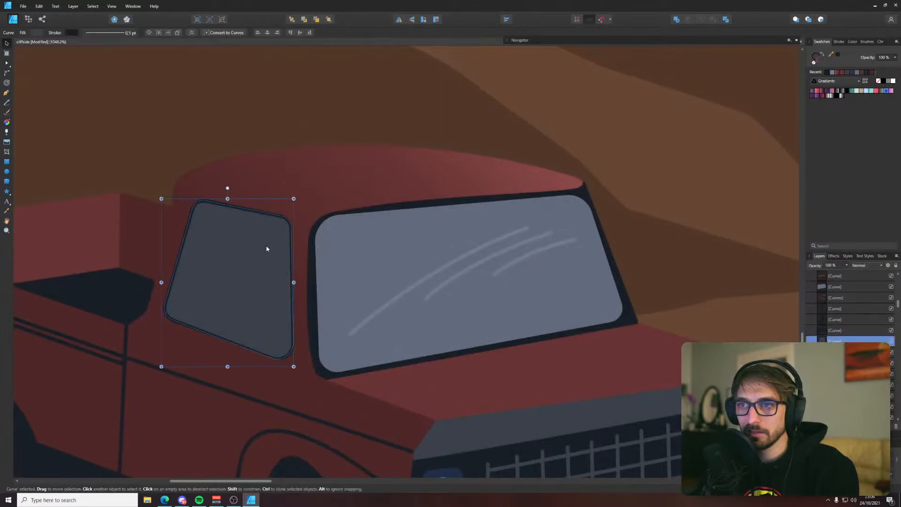
pyautogui.scroll(3, 268, 247)
pyautogui.click(305, 203)
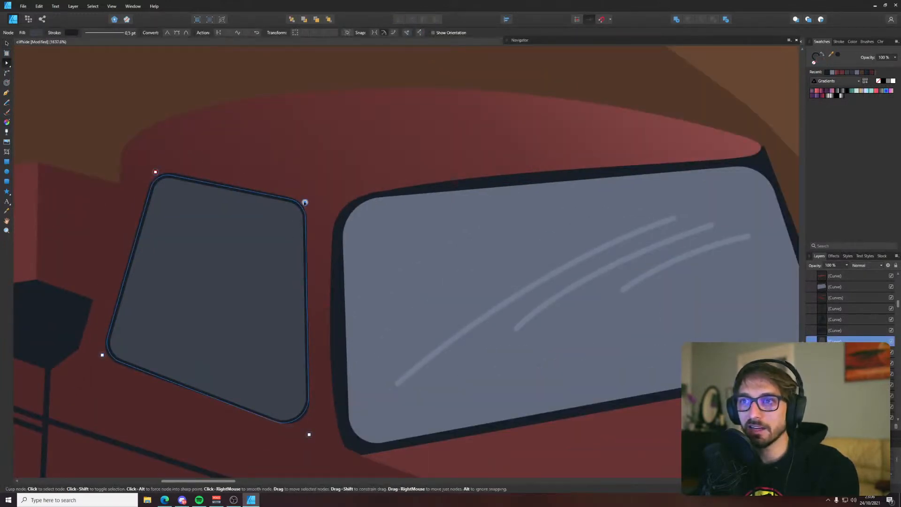
pyautogui.moveTo(305, 202); pyautogui.dragTo(303, 203)
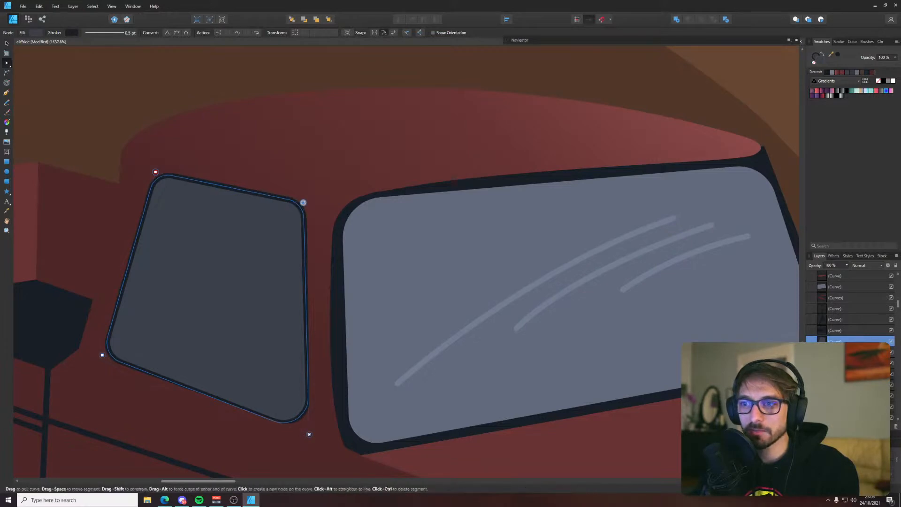
pyautogui.moveTo(309, 435); pyautogui.dragTo(310, 433)
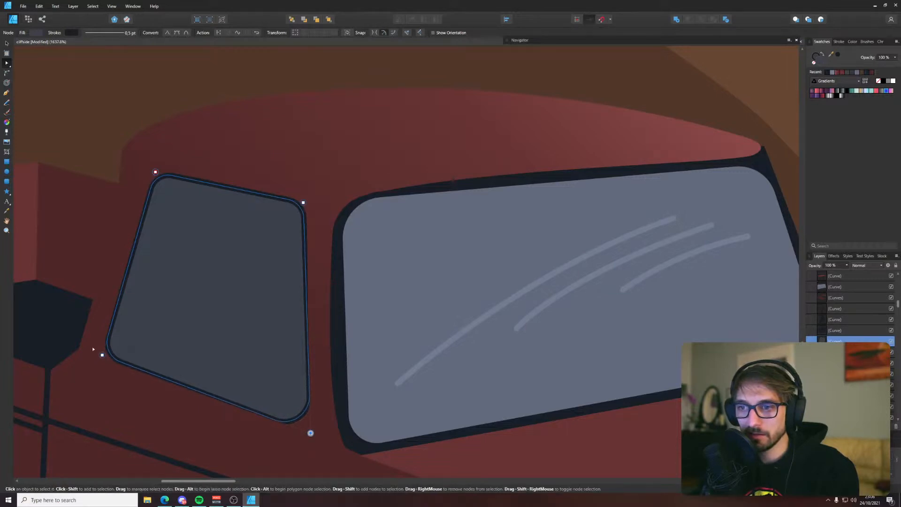
pyautogui.click(90, 148)
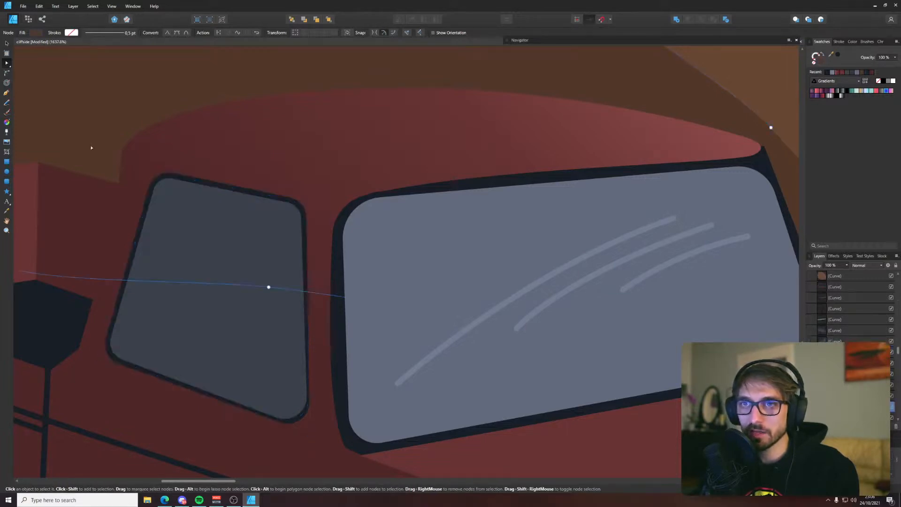
# Nudge the windshield glass's upper far corner slightly inward so the dark frame around it looks even
pyautogui.scroll(-4, 91, 148)
pyautogui.scroll(3, 201, 174)
pyautogui.click(197, 180)
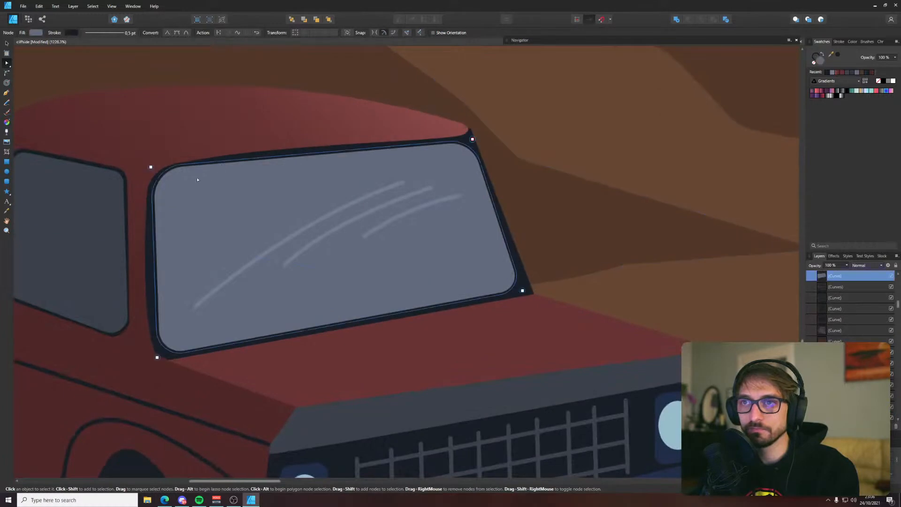
pyautogui.click(470, 131)
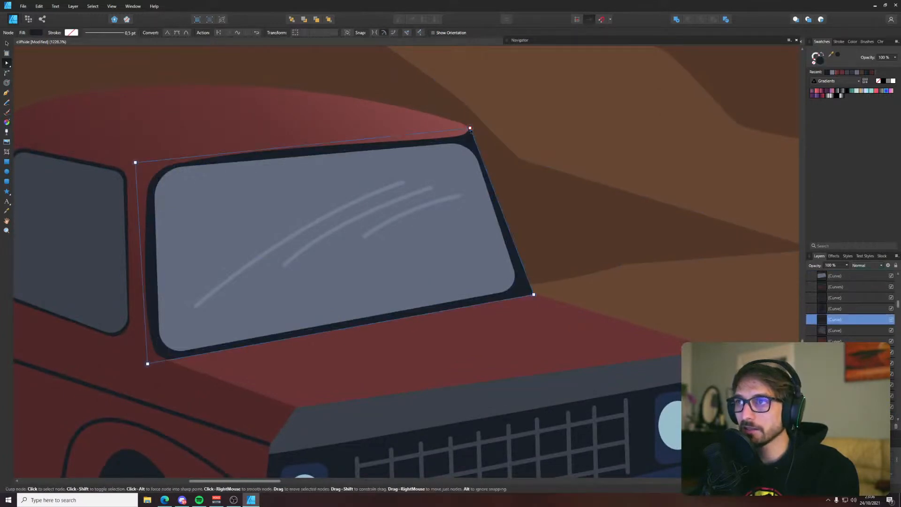
pyautogui.click(470, 152)
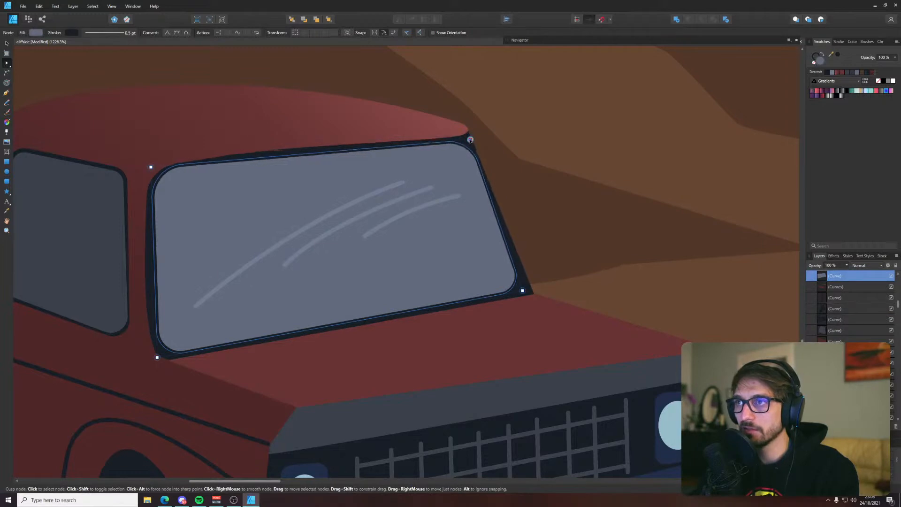
pyautogui.moveTo(470, 140); pyautogui.dragTo(469, 140)
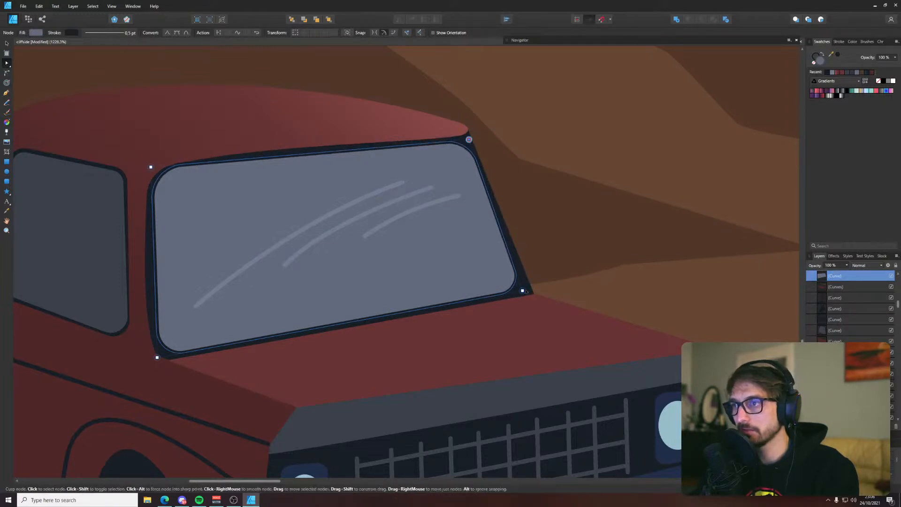
pyautogui.click(559, 217)
# Deselect everything and save the document
pyautogui.scroll(-10, 559, 217)
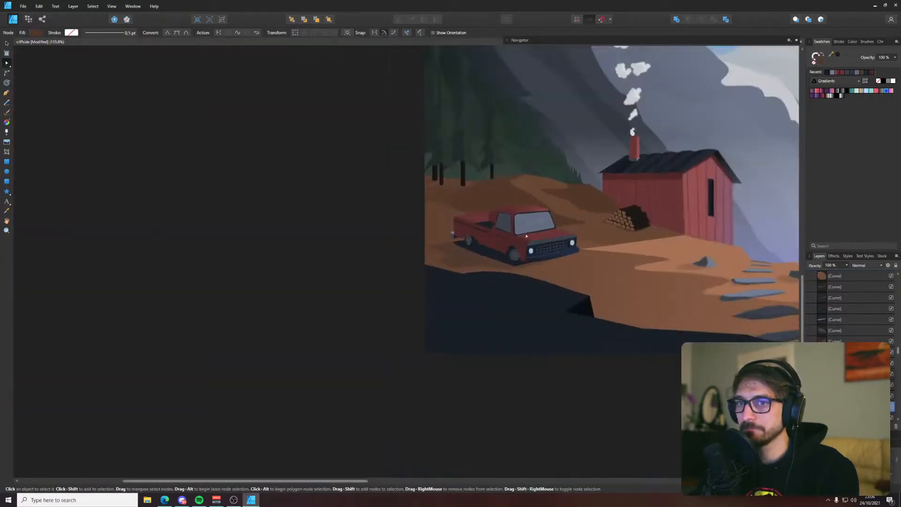
pyautogui.click(368, 188)
pyautogui.moveTo(368, 188); pyautogui.dragTo(180, 256)
pyautogui.hotkey('ctrl', 's')
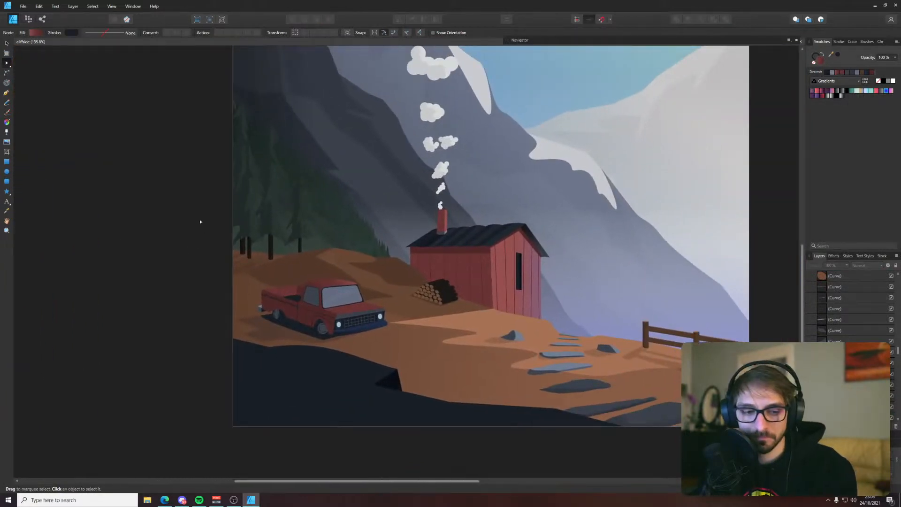
pyautogui.moveTo(200, 222); pyautogui.dragTo(129, 296)
pyautogui.scroll(1, 132, 297)
pyautogui.scroll(-2, 292, 292)
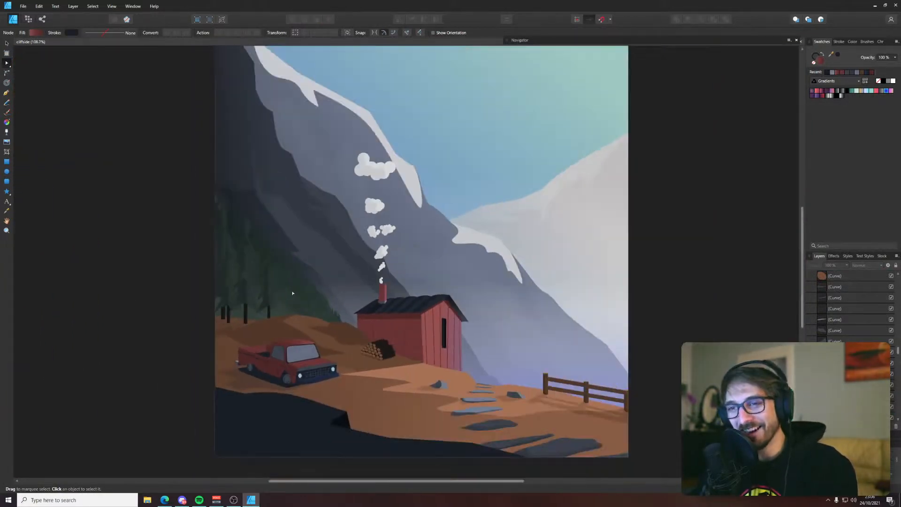
pyautogui.moveTo(336, 253); pyautogui.dragTo(322, 265)
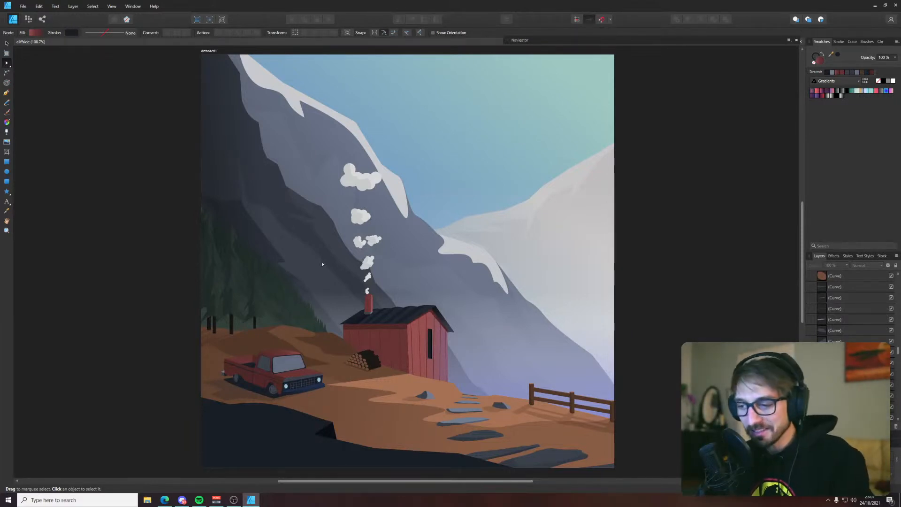
pyautogui.click(150, 306)
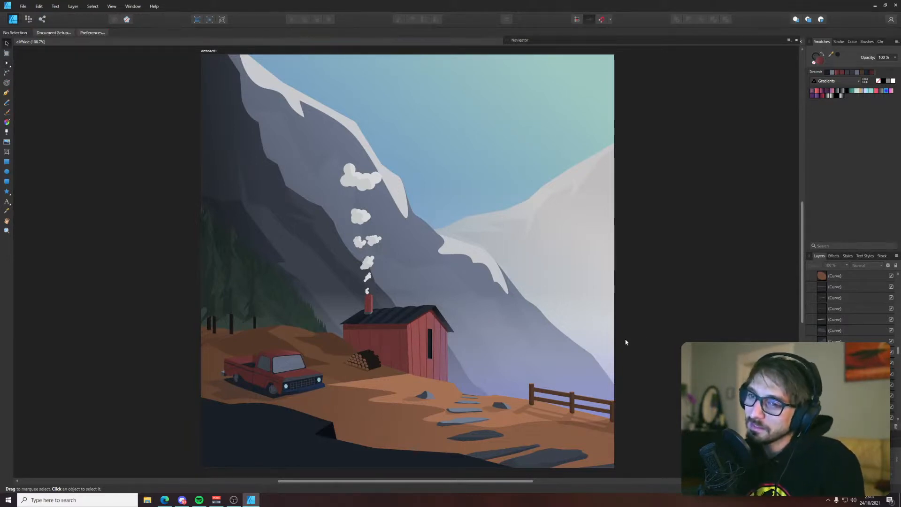
# Reshape the truck's ground shadow by raising its front corner toward the wheel and extending its far node beneath the bumper
pyautogui.scroll(3, 214, 377)
pyautogui.click(261, 388)
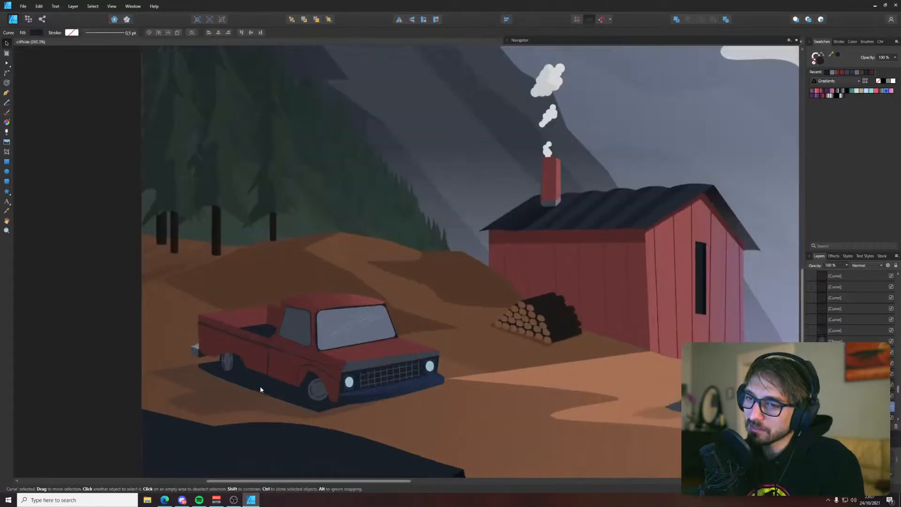
pyautogui.scroll(3, 260, 386)
pyautogui.moveTo(156, 346); pyautogui.dragTo(218, 338)
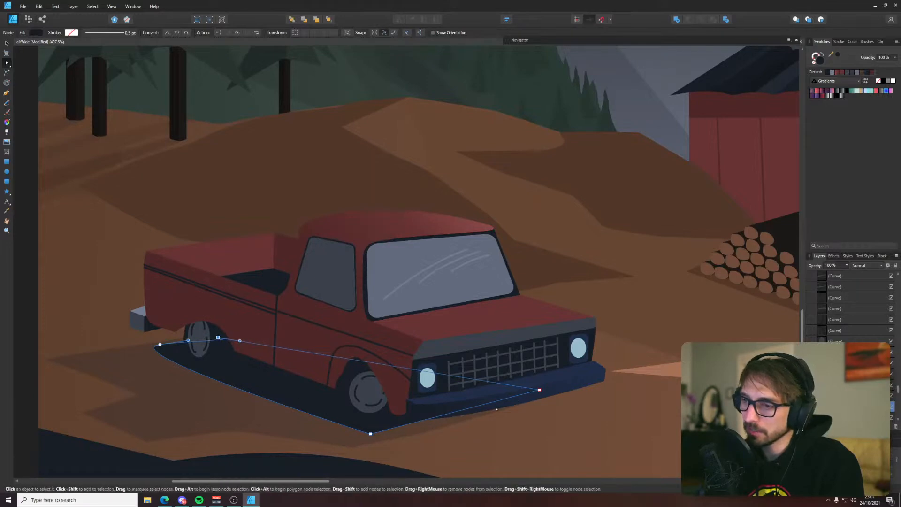
pyautogui.moveTo(371, 433); pyautogui.dragTo(367, 428)
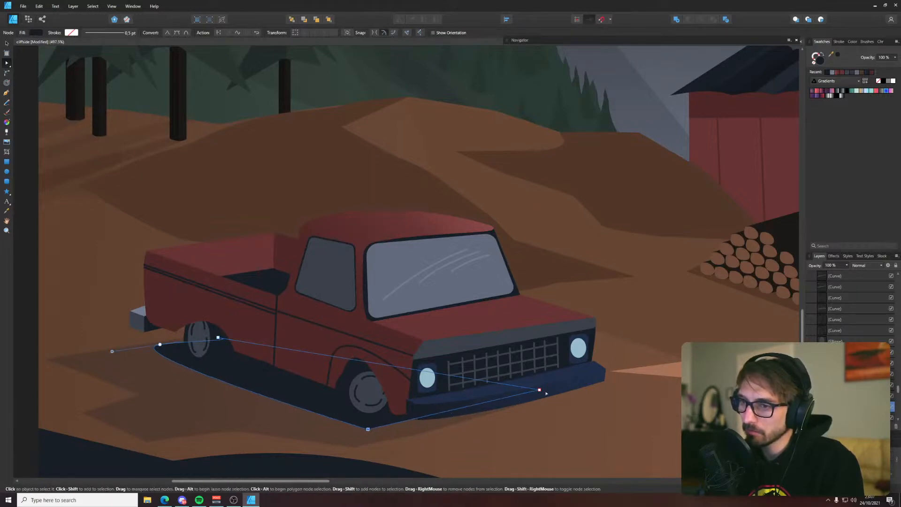
pyautogui.moveTo(539, 389); pyautogui.dragTo(568, 391)
pyautogui.click(656, 396)
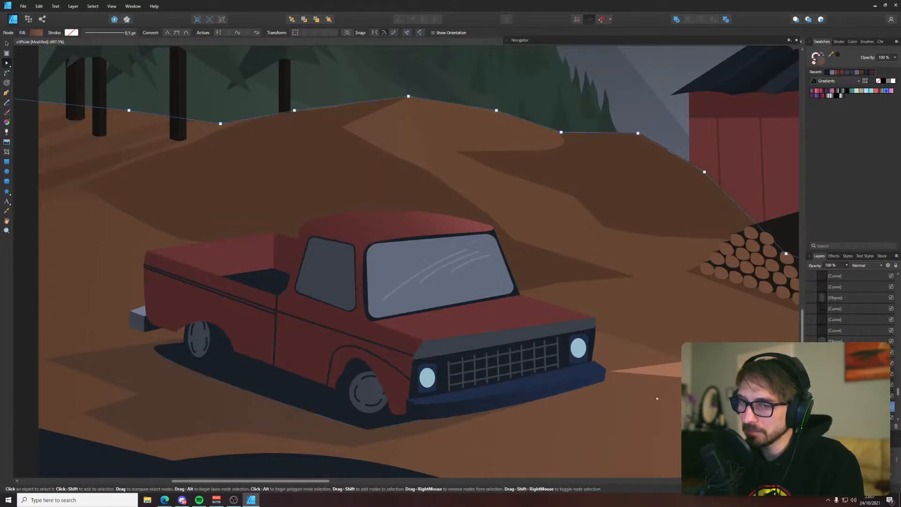
# Clear the selection and save the document with the reshaped truck shadow
pyautogui.scroll(-6, 656, 396)
pyautogui.click(417, 317)
pyautogui.moveTo(416, 317); pyautogui.dragTo(16, 282)
pyautogui.scroll(-2, 16, 283)
pyautogui.moveTo(361, 242); pyautogui.dragTo(416, 296)
pyautogui.hotkey('ctrl', 's')
# Examine the hood and grille on the pickup reference photo and compare them with the drawn truck's front
pyautogui.scroll(1, 520, 260)
pyautogui.moveTo(534, 255); pyautogui.dragTo(663, 235)
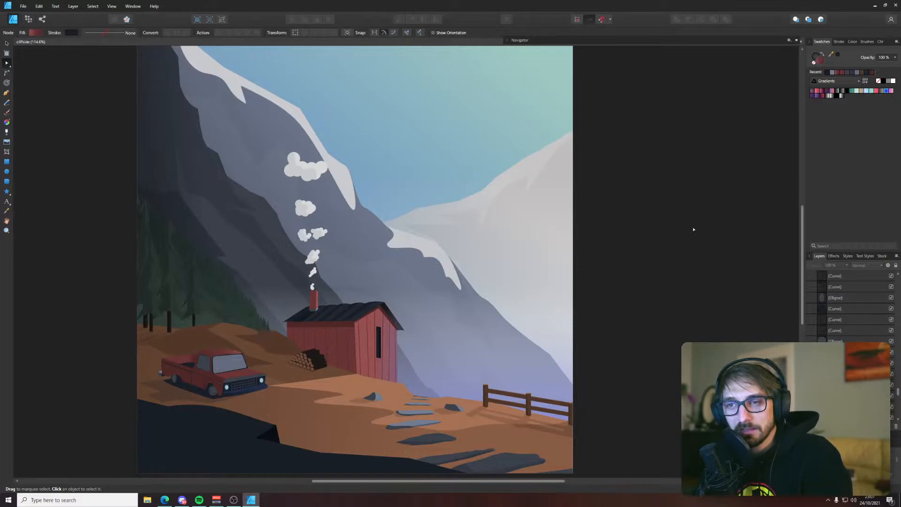
pyautogui.scroll(-3, 257, 236)
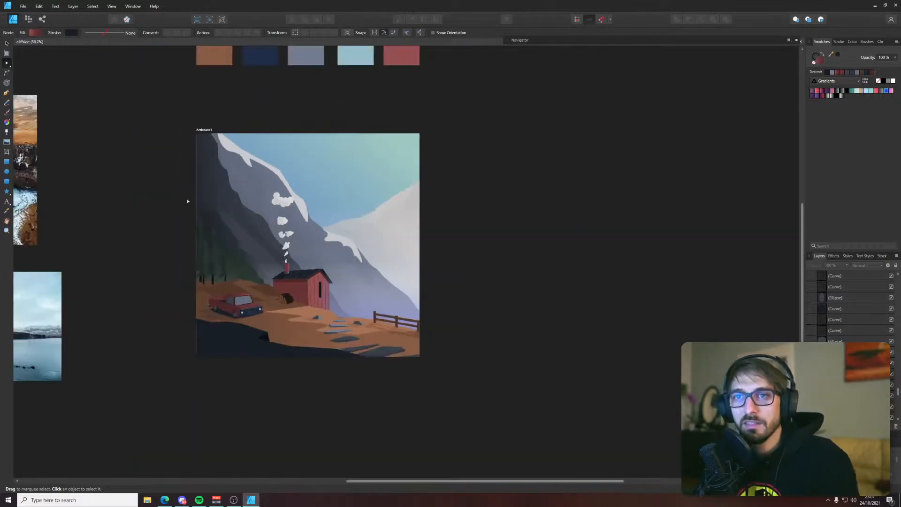
pyautogui.moveTo(189, 201); pyautogui.dragTo(420, 271)
pyautogui.scroll(4, 157, 207)
pyautogui.moveTo(157, 207); pyautogui.dragTo(217, 346)
pyautogui.scroll(4, 260, 169)
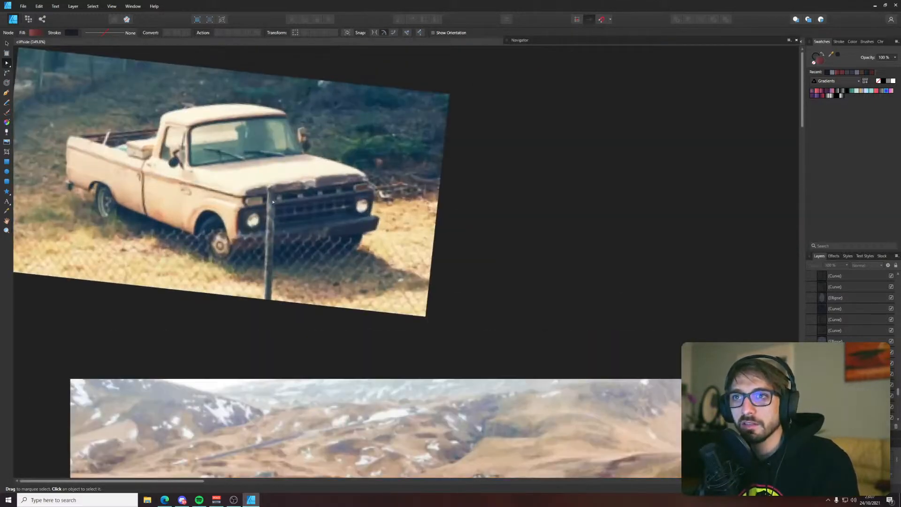
pyautogui.moveTo(655, 288); pyautogui.dragTo(122, 106)
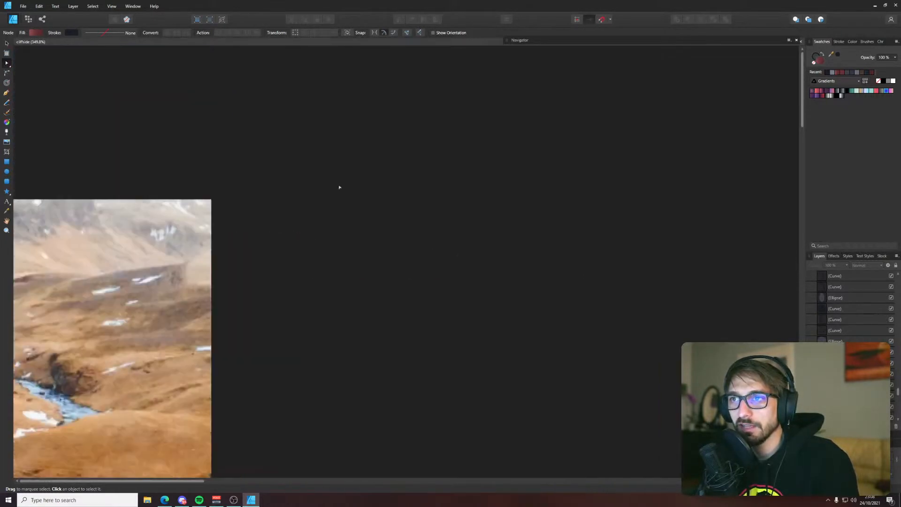
pyautogui.moveTo(586, 281); pyautogui.dragTo(14, 61)
pyautogui.moveTo(375, 234); pyautogui.dragTo(0, 21)
pyautogui.moveTo(470, 355); pyautogui.dragTo(442, 139)
pyautogui.moveTo(383, 402)
pyautogui.mouseDown()
pyautogui.moveTo(452, 82)
pyautogui.moveTo(452, 93)
pyautogui.mouseUp()
pyautogui.scroll(4, 381, 422)
pyautogui.moveTo(382, 422); pyautogui.dragTo(375, 365)
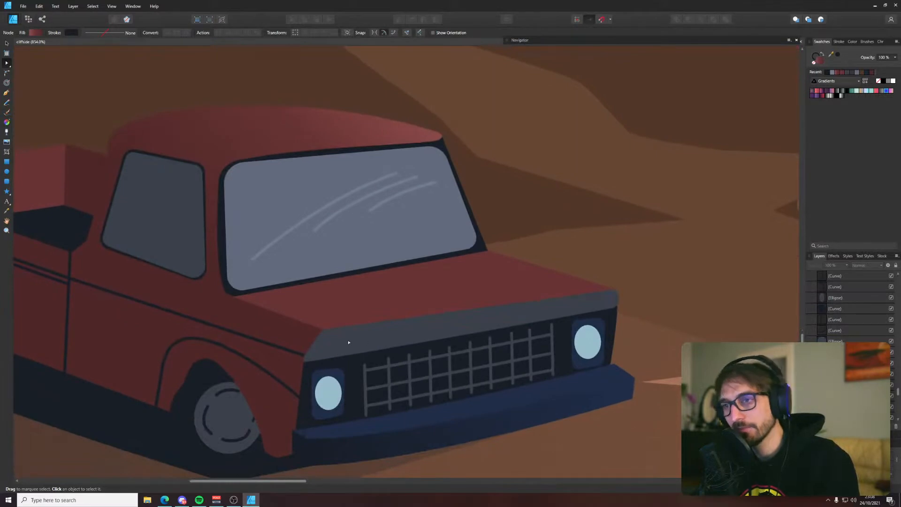
# Extend the grey hood trim's upper far corner outward past the headlight and move the red hood's corner to meet it
pyautogui.click(601, 289)
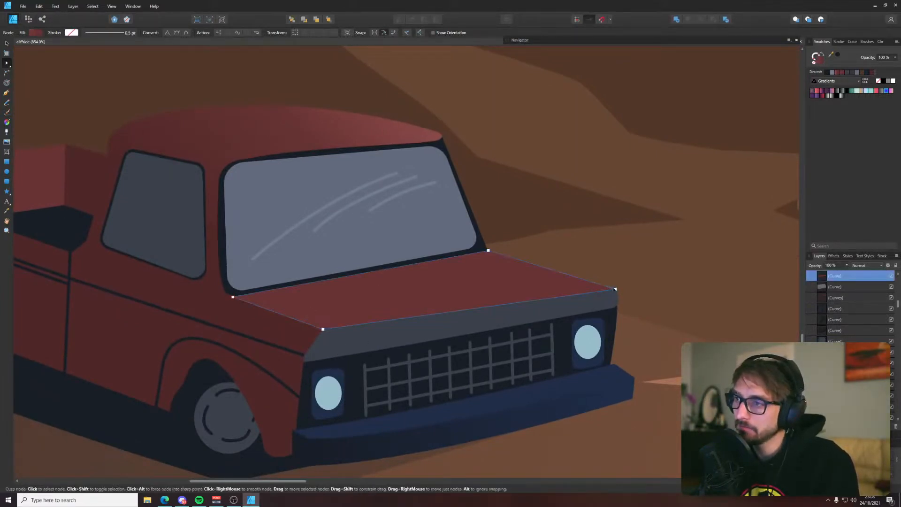
pyautogui.click(615, 298)
pyautogui.press('v')
pyautogui.scroll(4, 615, 299)
pyautogui.press('a')
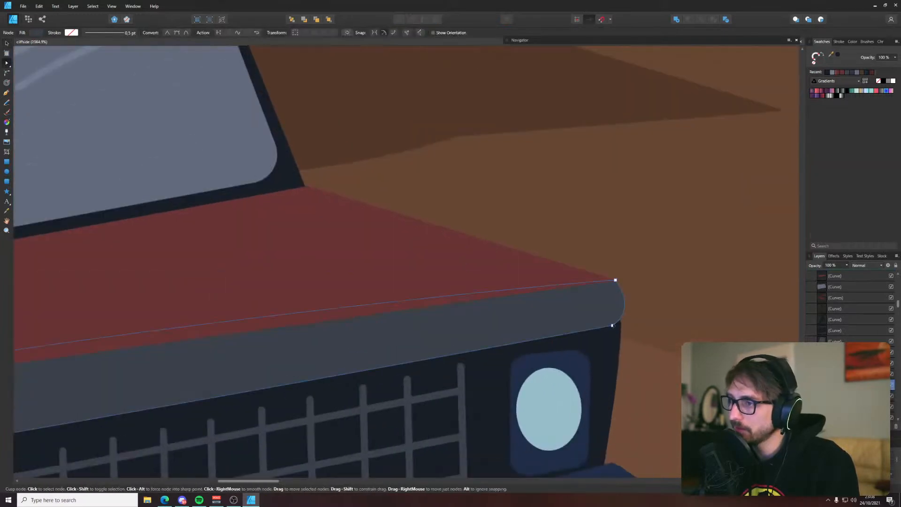
pyautogui.click(612, 326)
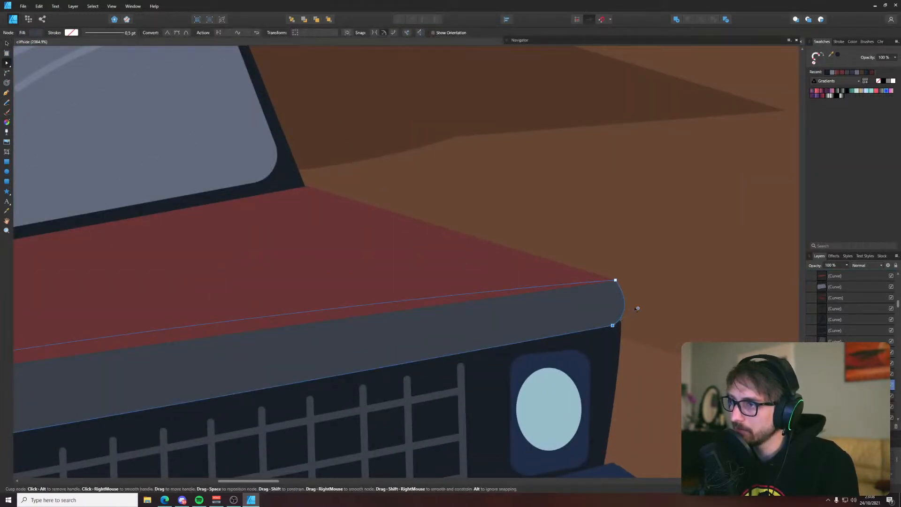
pyautogui.moveTo(637, 307); pyautogui.dragTo(643, 280)
pyautogui.click(614, 283)
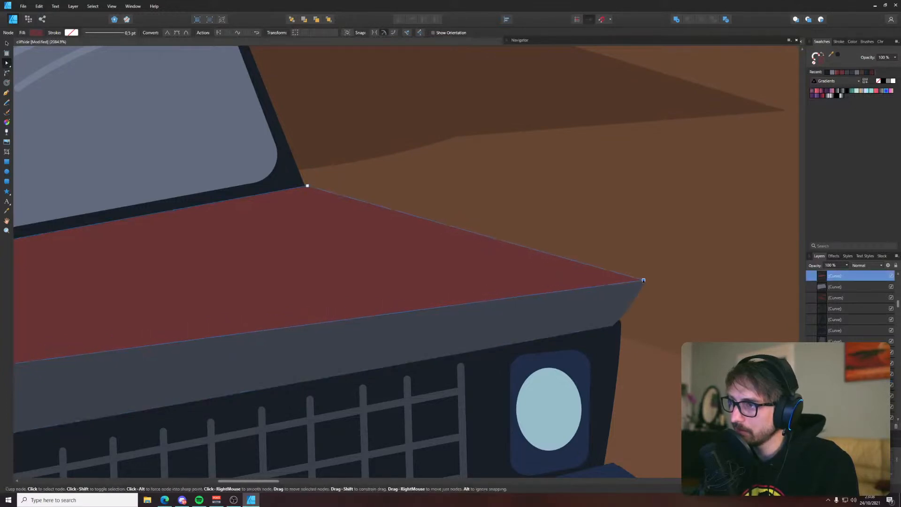
pyautogui.click(649, 263)
# Move the grey hood trim's lower far corner onto the dark front panel's corner, bow its end edge outward, and save the document
pyautogui.scroll(-5, 623, 273)
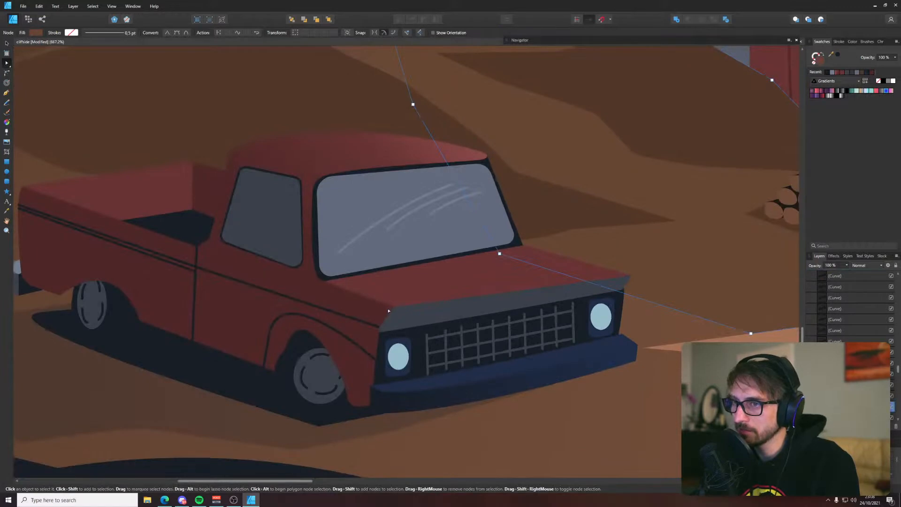
pyautogui.scroll(7, 638, 289)
pyautogui.click(642, 296)
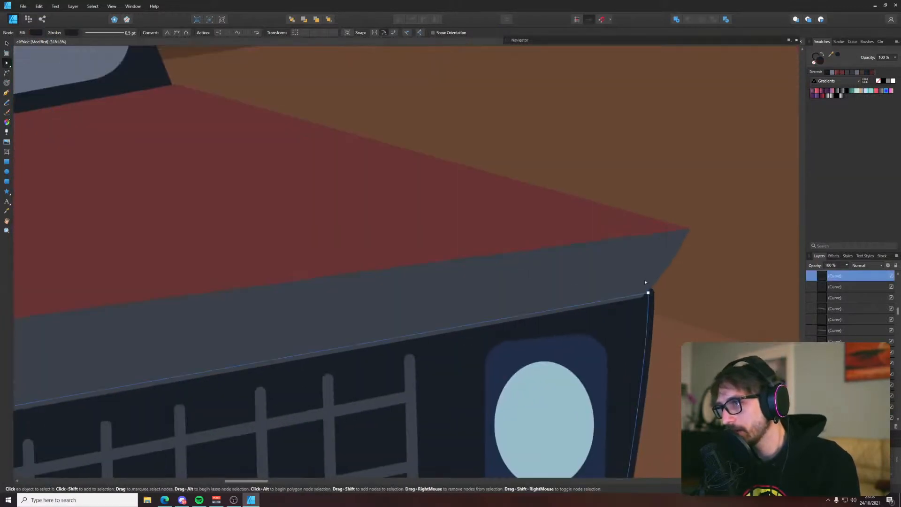
pyautogui.moveTo(641, 297); pyautogui.dragTo(651, 290)
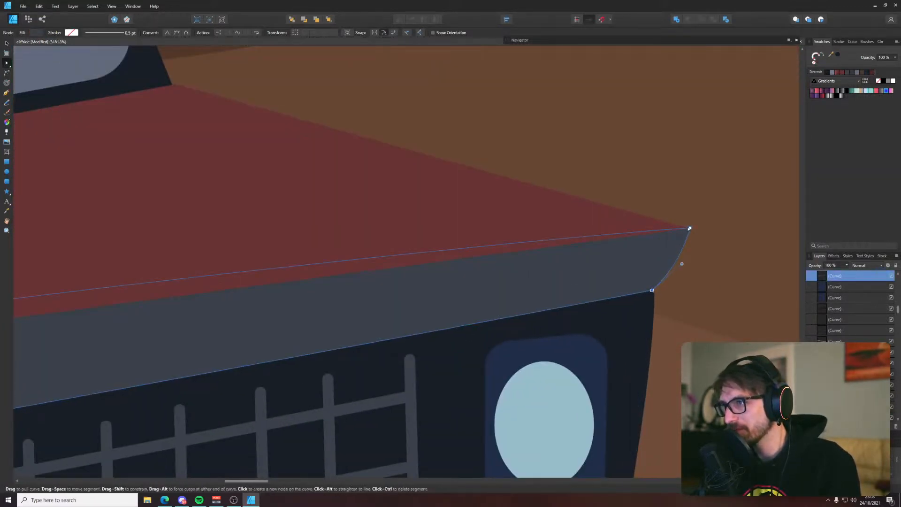
pyautogui.moveTo(692, 230); pyautogui.dragTo(690, 228)
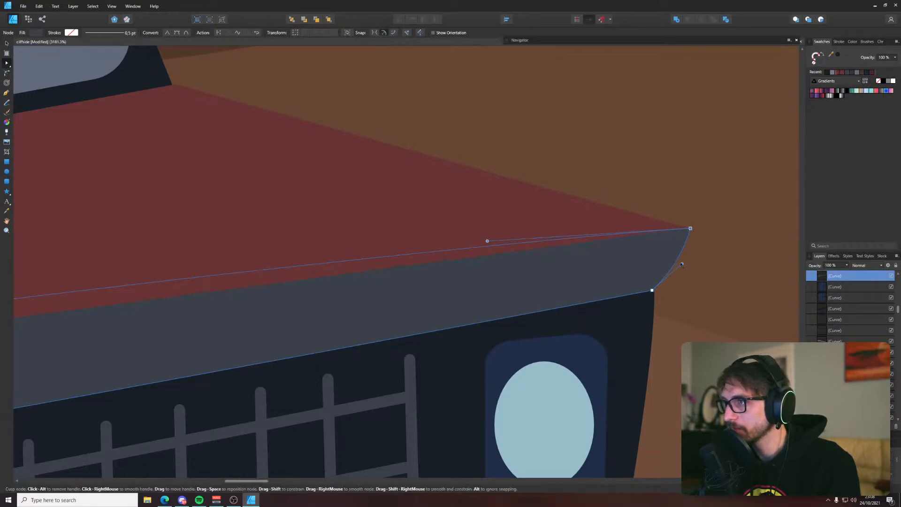
pyautogui.click(698, 256)
pyautogui.scroll(-5, 698, 262)
pyautogui.hotkey('ctrl', 's')
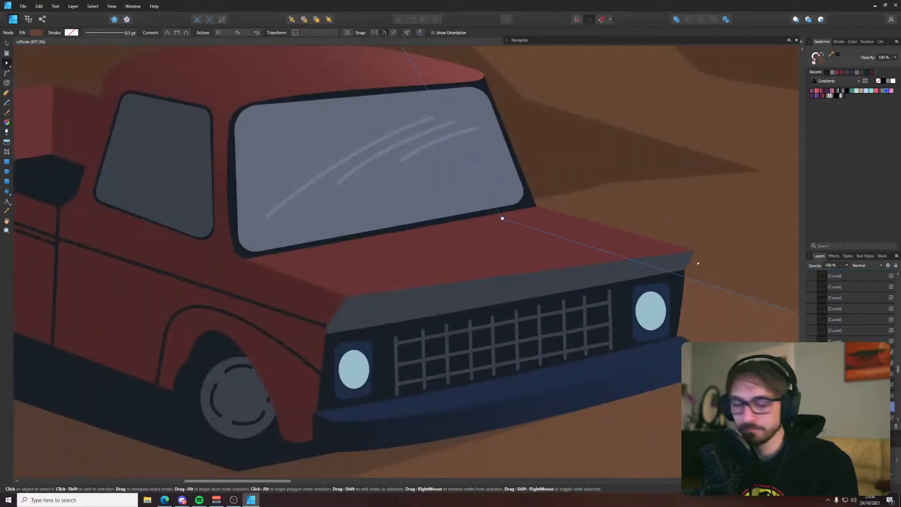
pyautogui.scroll(-2, 697, 264)
pyautogui.scroll(-2, 374, 189)
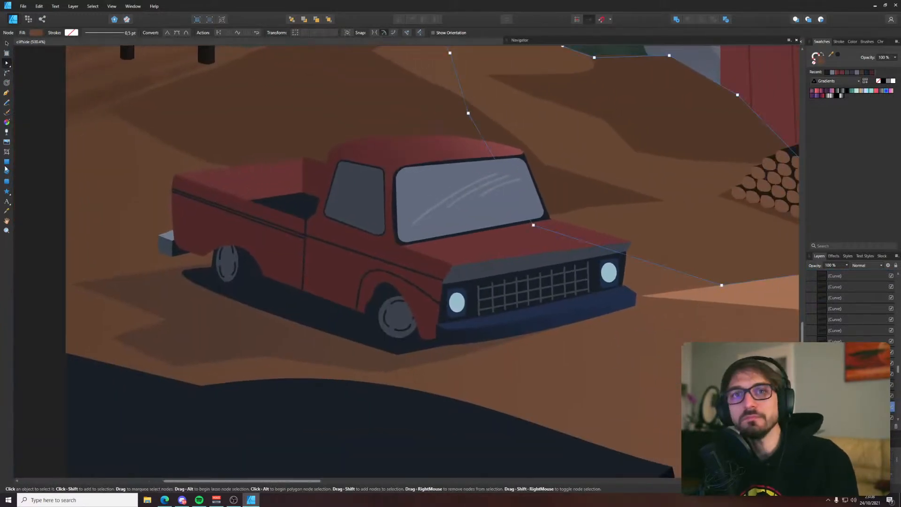
# Draw a thin rectangle on the grey trim above the near headlight and rotate and skew it to follow the trim's slant
pyautogui.press('m')
pyautogui.scroll(8, 464, 272)
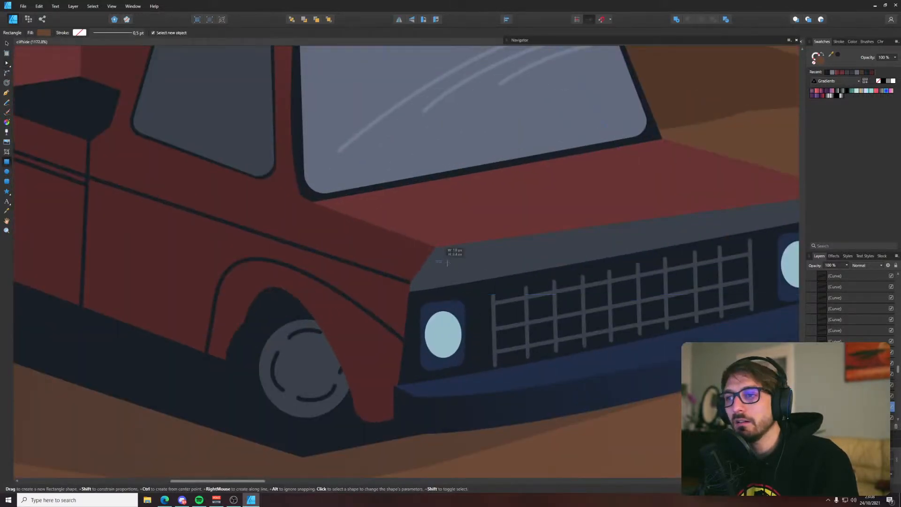
pyautogui.moveTo(434, 260); pyautogui.dragTo(531, 277)
pyautogui.press('v')
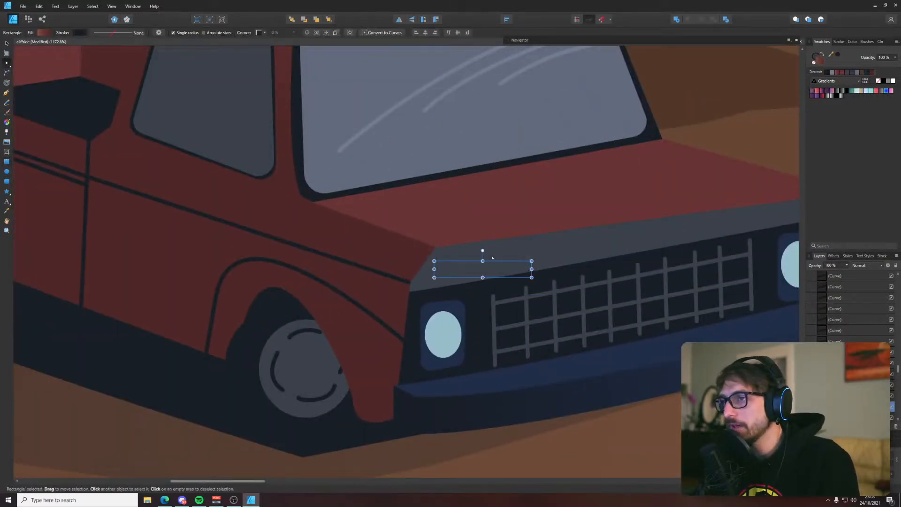
pyautogui.moveTo(482, 250)
pyautogui.mouseDown()
pyautogui.moveTo(475, 249)
pyautogui.moveTo(497, 256)
pyautogui.moveTo(472, 265)
pyautogui.mouseUp()
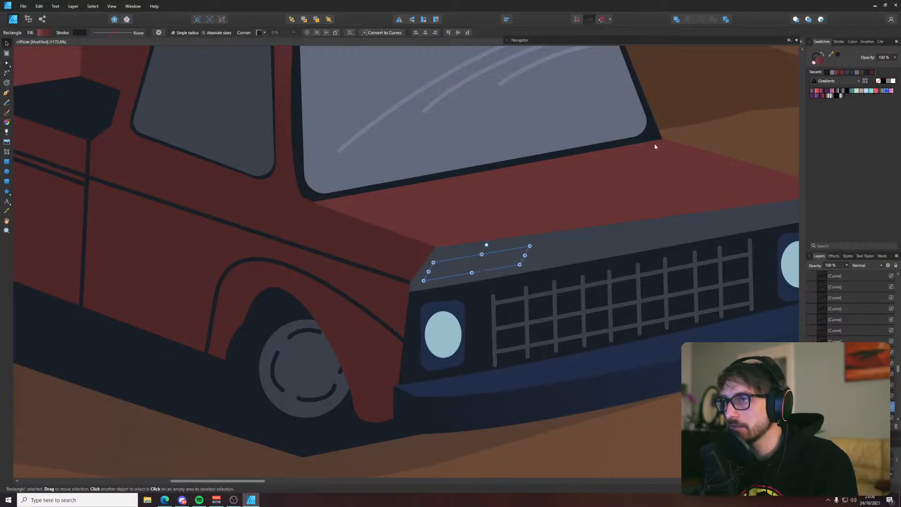
# Remove the slanted rectangle's outline and fill it with the orange-brown sampled from the colour palette above the artboard
pyautogui.click(814, 64)
pyautogui.scroll(-6, 681, 158)
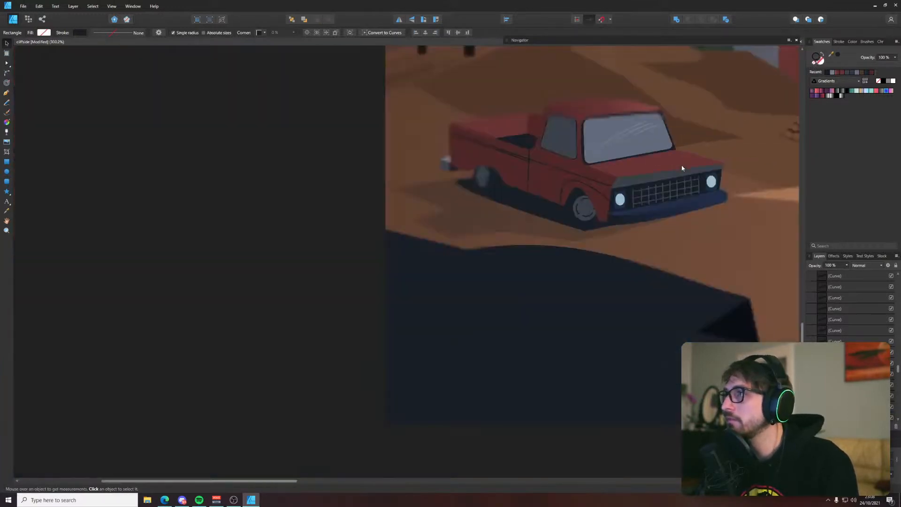
pyautogui.scroll(-4, 681, 166)
pyautogui.moveTo(680, 137); pyautogui.dragTo(567, 216)
pyautogui.click(813, 62)
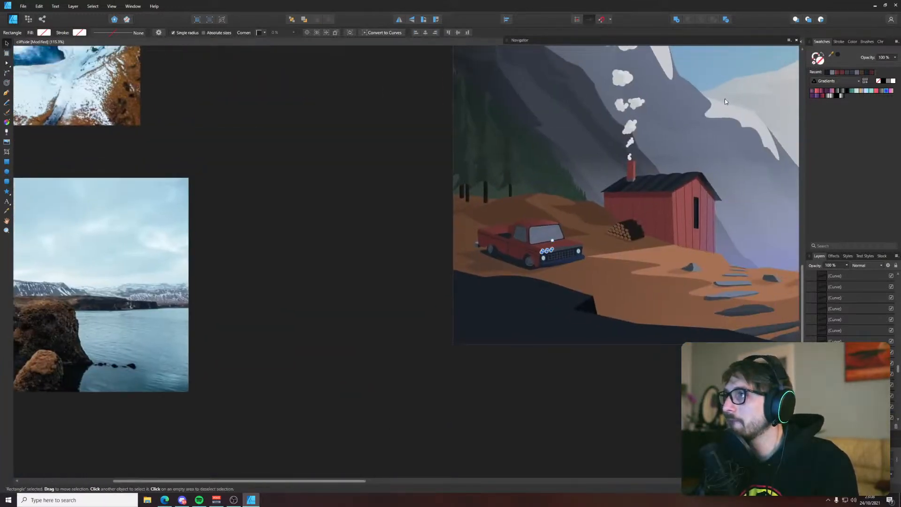
pyautogui.scroll(-4, 724, 101)
pyautogui.moveTo(703, 89); pyautogui.dragTo(570, 262)
pyautogui.press('i')
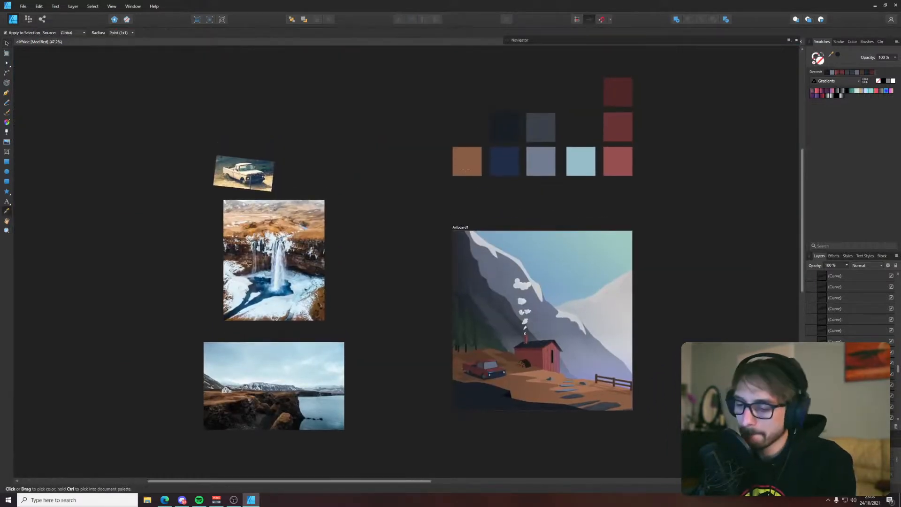
pyautogui.click(466, 162)
pyautogui.press('v')
pyautogui.scroll(10, 491, 371)
pyautogui.scroll(3, 474, 384)
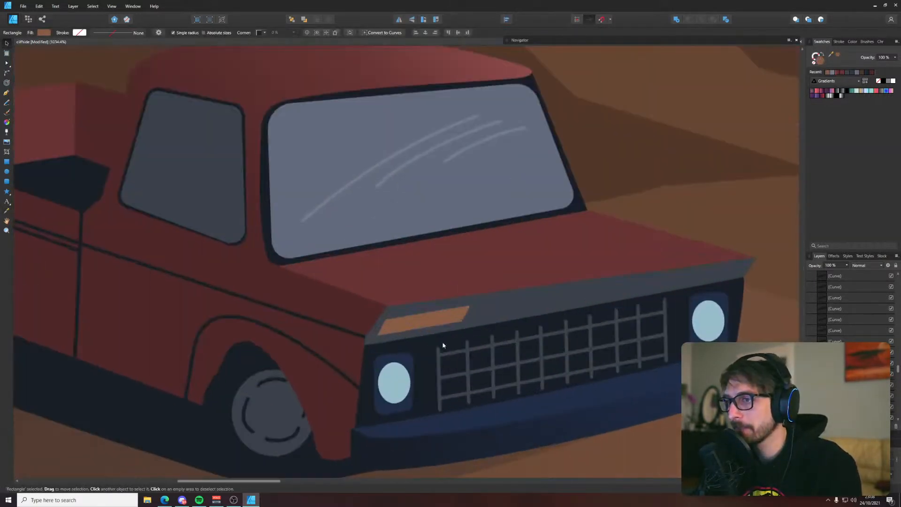
# Place a copy of the orange-brown marker on the trim above the far headlight and save the document
pyautogui.moveTo(424, 317); pyautogui.dragTo(731, 267)
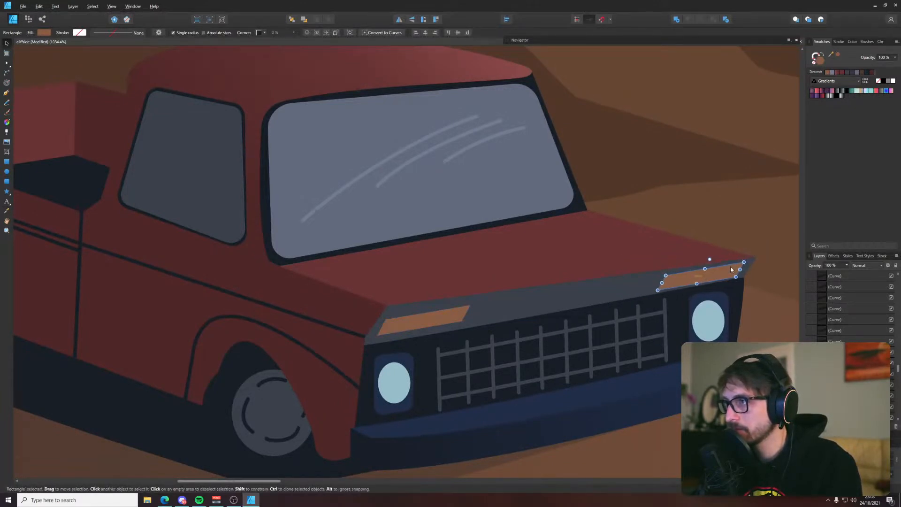
pyautogui.click(729, 225)
pyautogui.scroll(-9, 729, 224)
pyautogui.click(479, 236)
pyautogui.moveTo(498, 206); pyautogui.dragTo(235, 260)
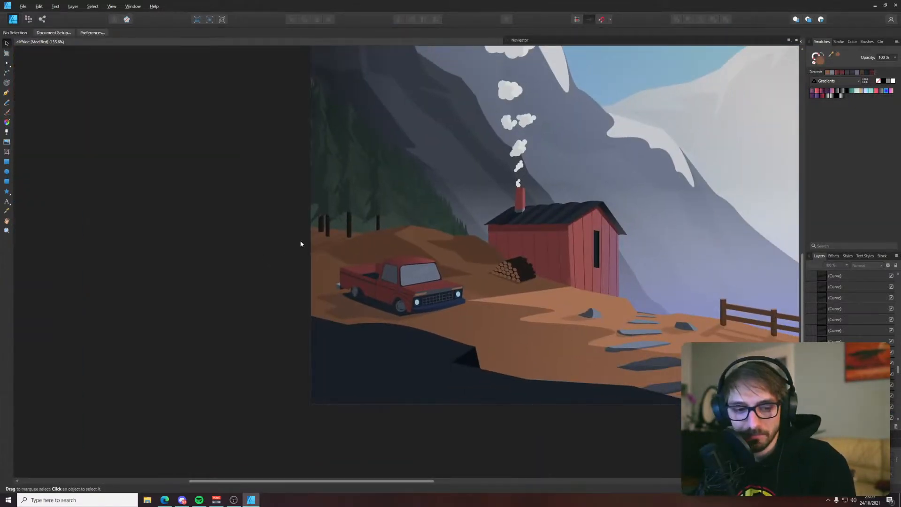
pyautogui.moveTo(302, 245); pyautogui.dragTo(121, 306)
pyautogui.hotkey('ctrl', 's')
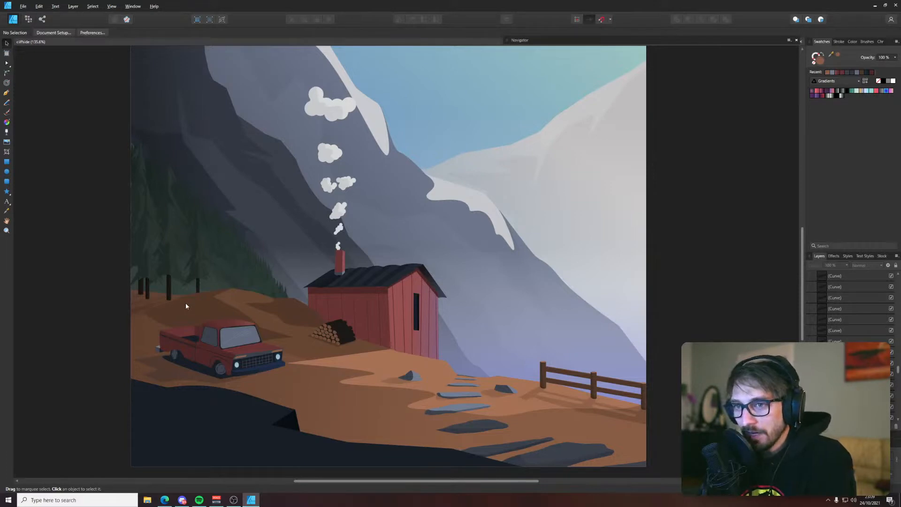
# Reshape the front wheel-arch line by lowering its front end to the bumper and arching its curve higher, and save the document
pyautogui.scroll(6, 225, 368)
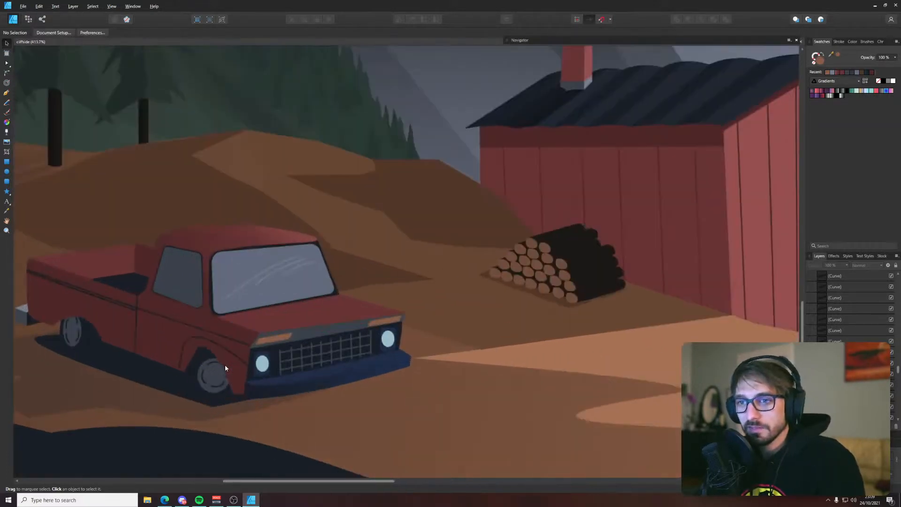
pyautogui.press('a')
pyautogui.click(260, 366)
pyautogui.moveTo(260, 366); pyautogui.dragTo(261, 384)
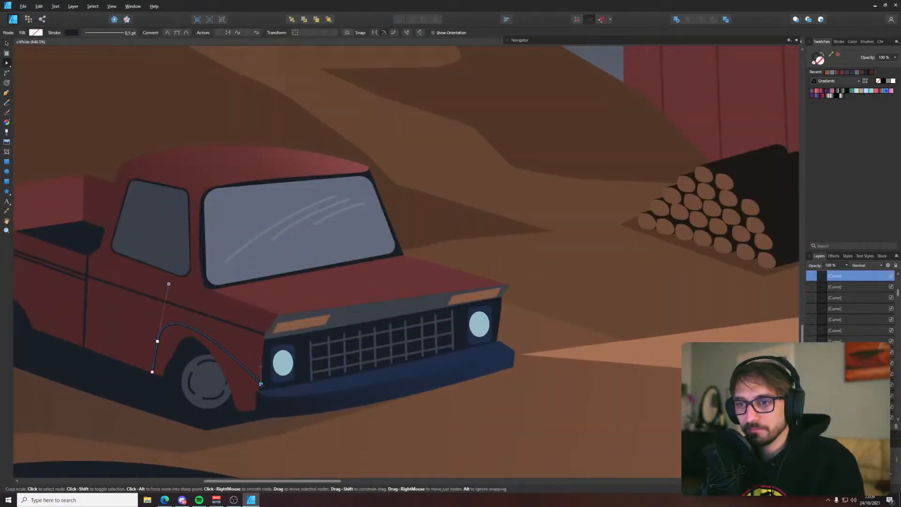
pyautogui.moveTo(170, 283); pyautogui.dragTo(176, 269)
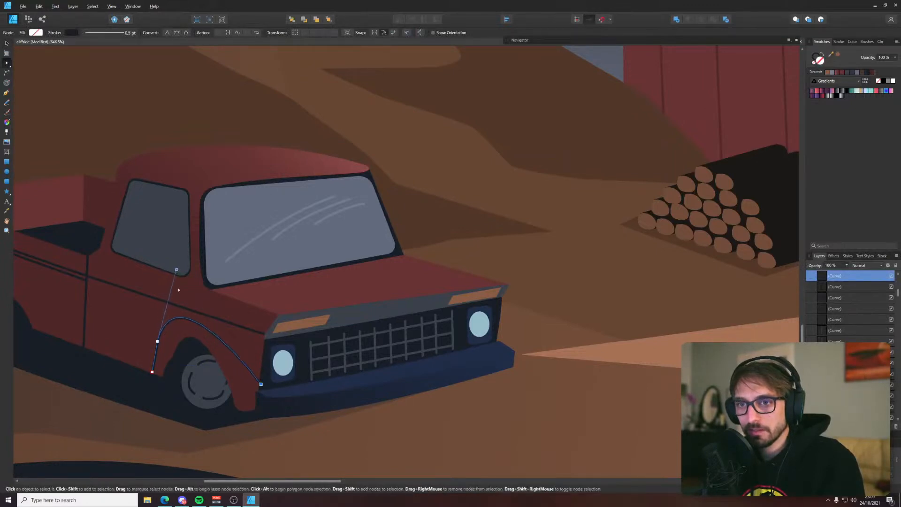
pyautogui.scroll(-7, 186, 348)
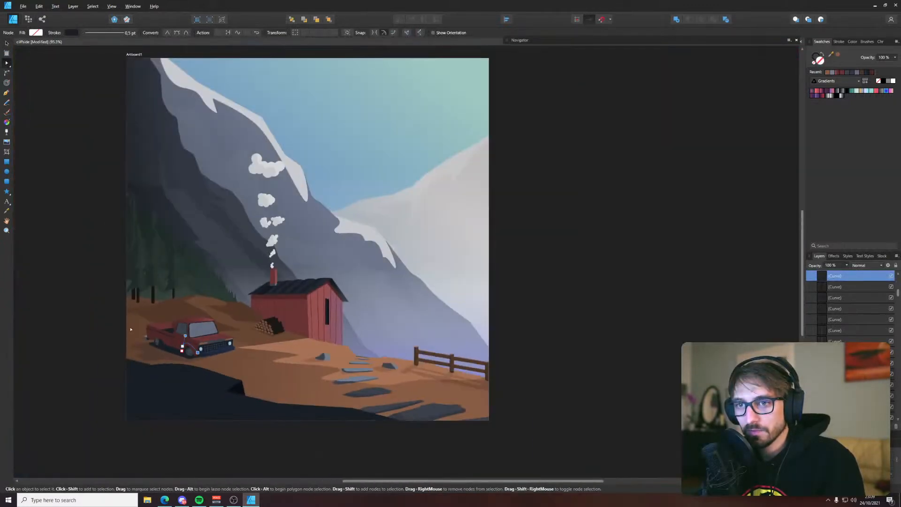
pyautogui.click(262, 354)
pyautogui.click(529, 245)
pyautogui.hotkey('ctrl', 's')
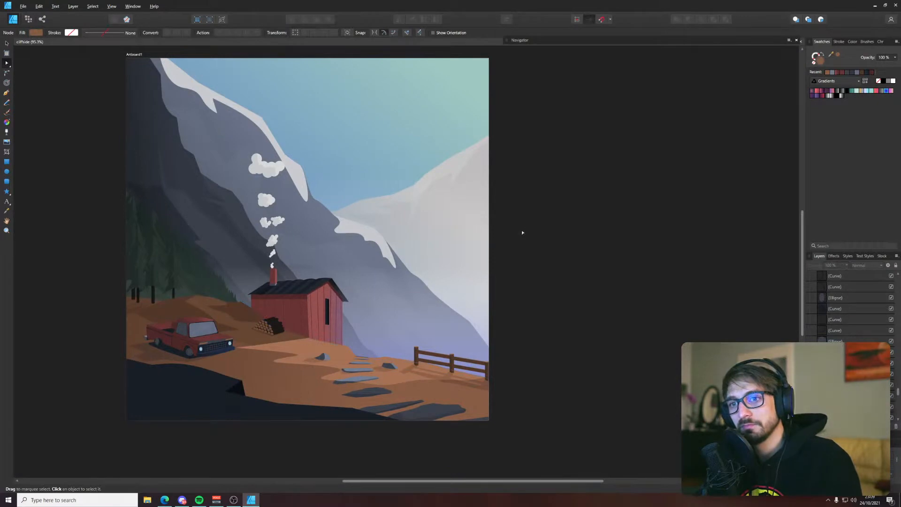
# Raise the upper nodes of the truck's cab, side window and windshield together to make the cab taller
pyautogui.moveTo(522, 232); pyautogui.dragTo(607, 244)
pyautogui.scroll(1, 555, 264)
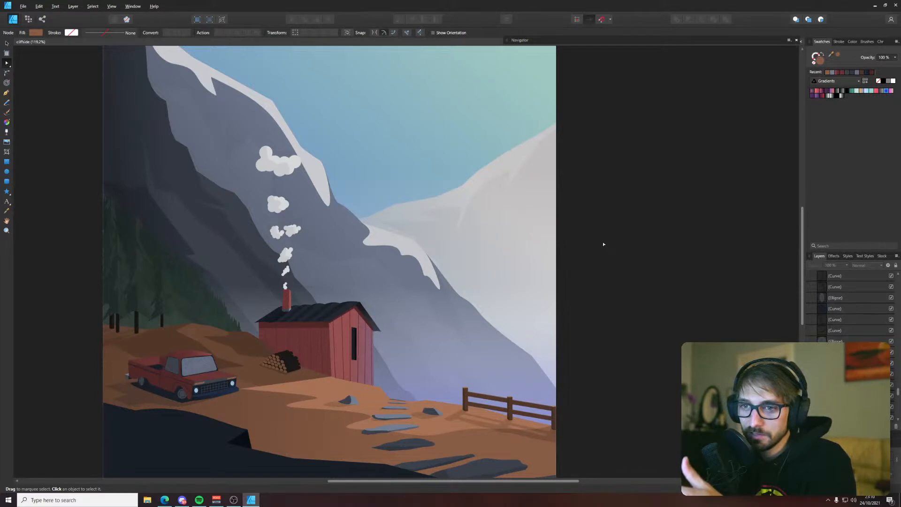
pyautogui.scroll(3, 204, 360)
pyautogui.scroll(3, 164, 365)
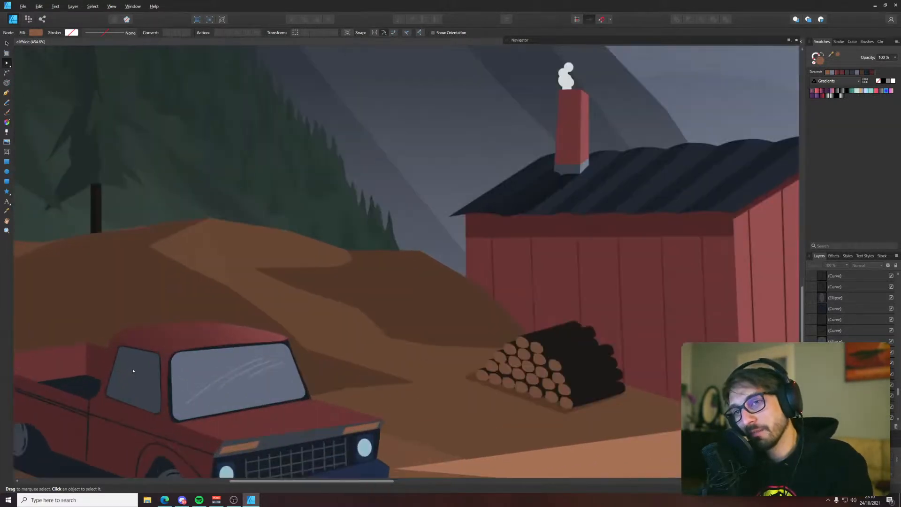
pyautogui.click(125, 368)
pyautogui.keyDown('shift'); pyautogui.click(184, 362); pyautogui.keyUp('shift')
pyautogui.keyDown('shift'); pyautogui.click(188, 336); pyautogui.keyUp('shift')
pyautogui.press('v')
pyautogui.press('a')
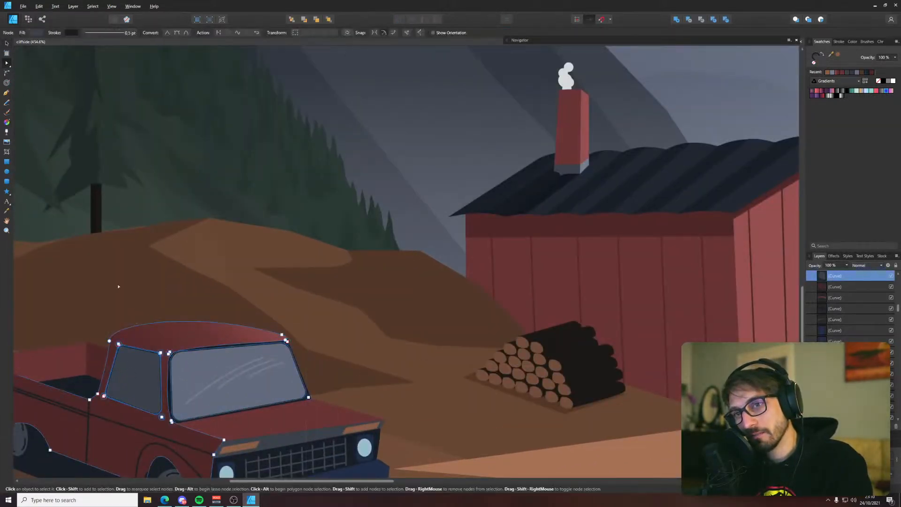
pyautogui.moveTo(89, 262); pyautogui.dragTo(328, 362)
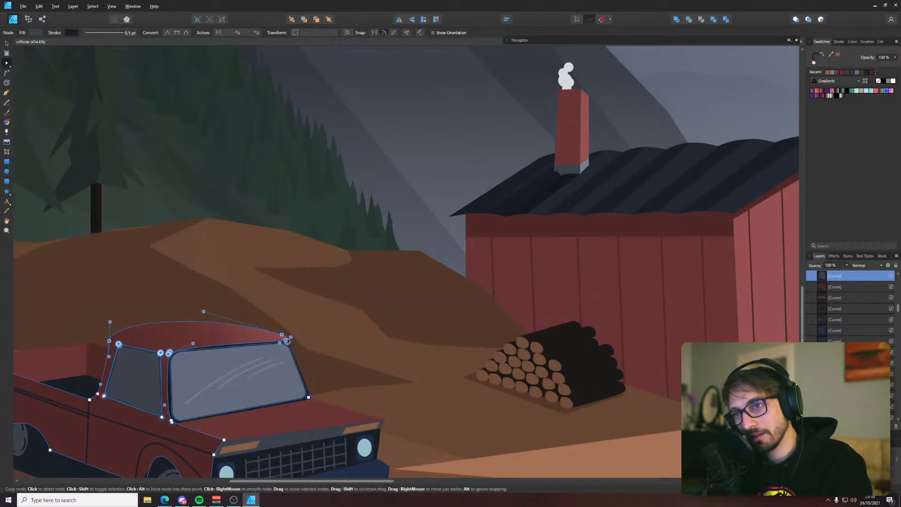
pyautogui.moveTo(287, 341); pyautogui.dragTo(287, 307)
pyautogui.click(310, 315)
pyautogui.scroll(-5, 310, 316)
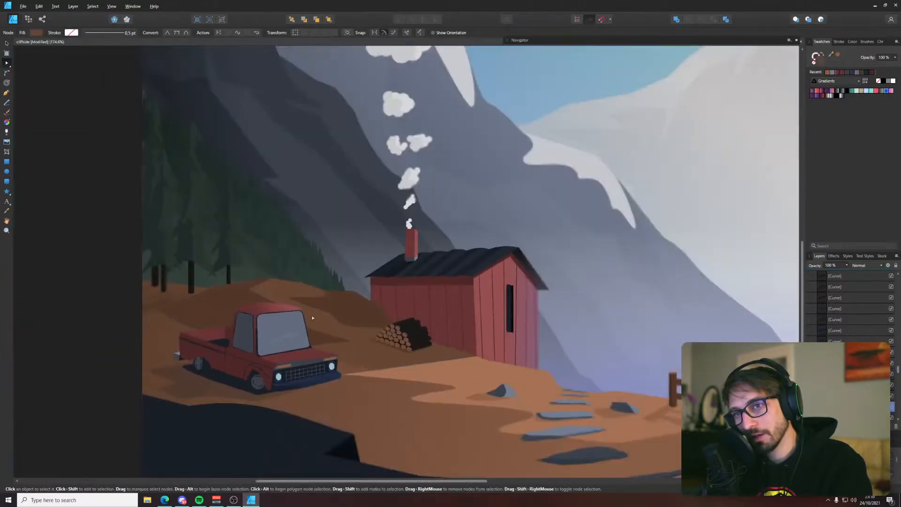
# Raise the two upper nodes of the dark windshield surround to meet the raised roof's edge
pyautogui.scroll(5, 264, 336)
pyautogui.click(263, 335)
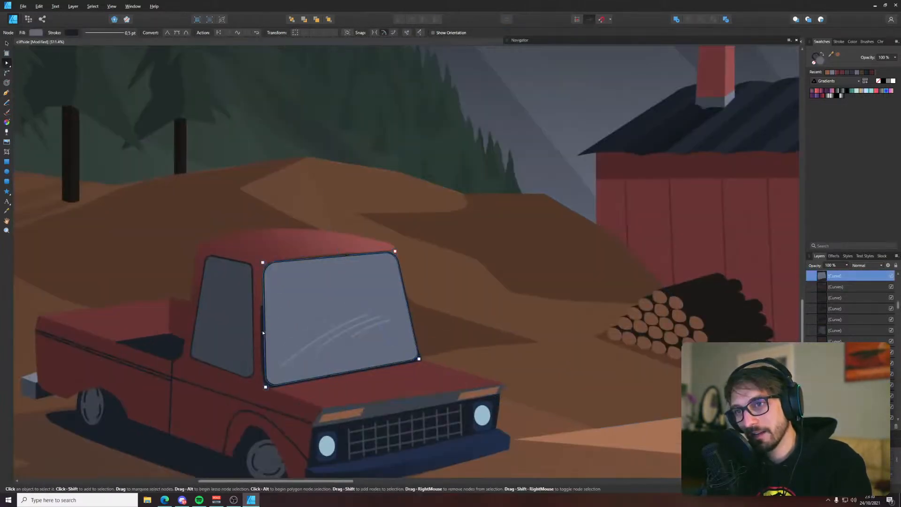
pyautogui.click(416, 361)
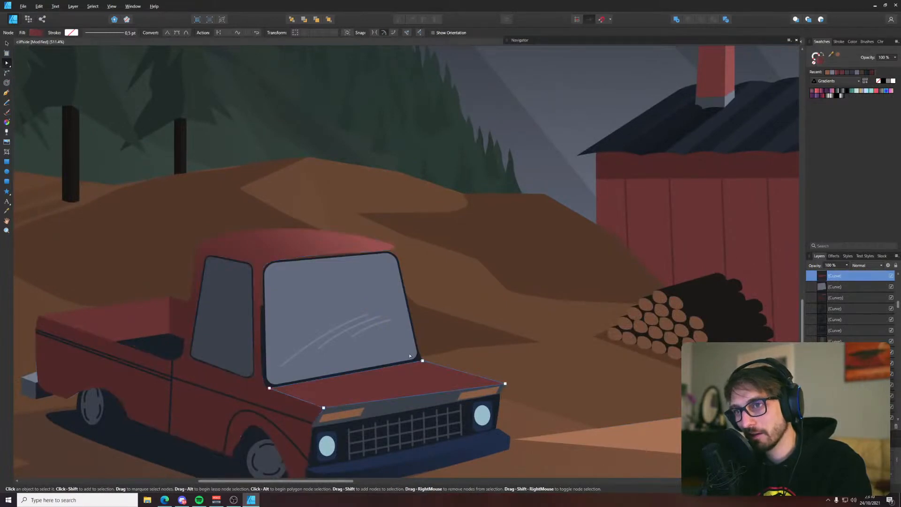
pyautogui.click(409, 356)
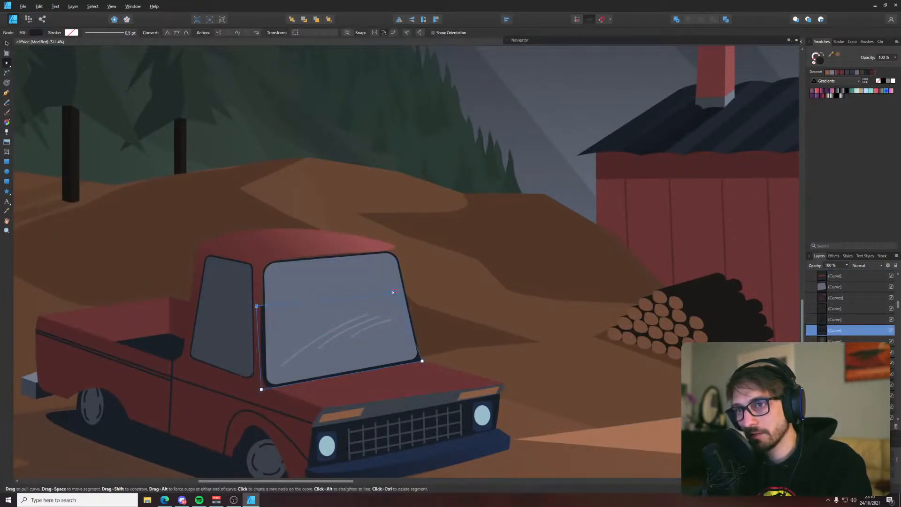
pyautogui.moveTo(393, 292); pyautogui.dragTo(395, 246)
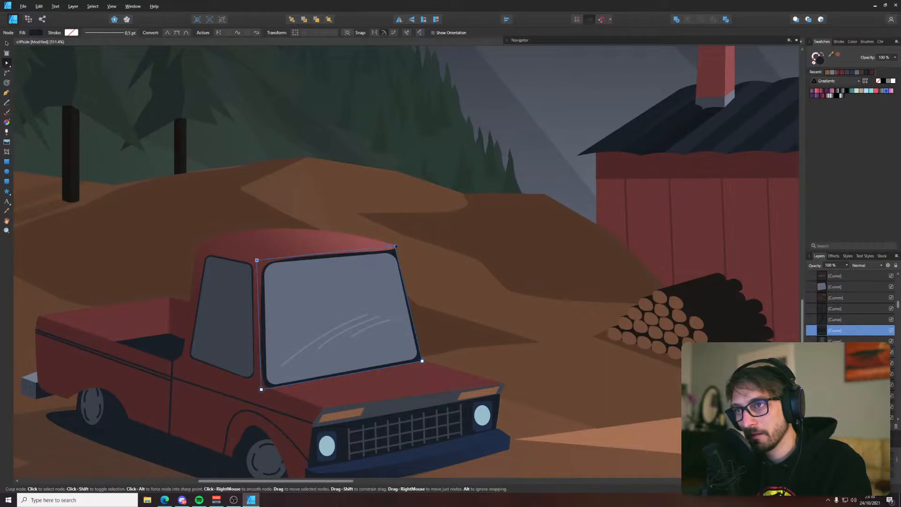
pyautogui.click(419, 237)
# Clear the selection, check the taller cab against the whole illustration, and save the document
pyautogui.scroll(-6, 419, 236)
pyautogui.click(226, 296)
pyautogui.moveTo(276, 259); pyautogui.dragTo(133, 337)
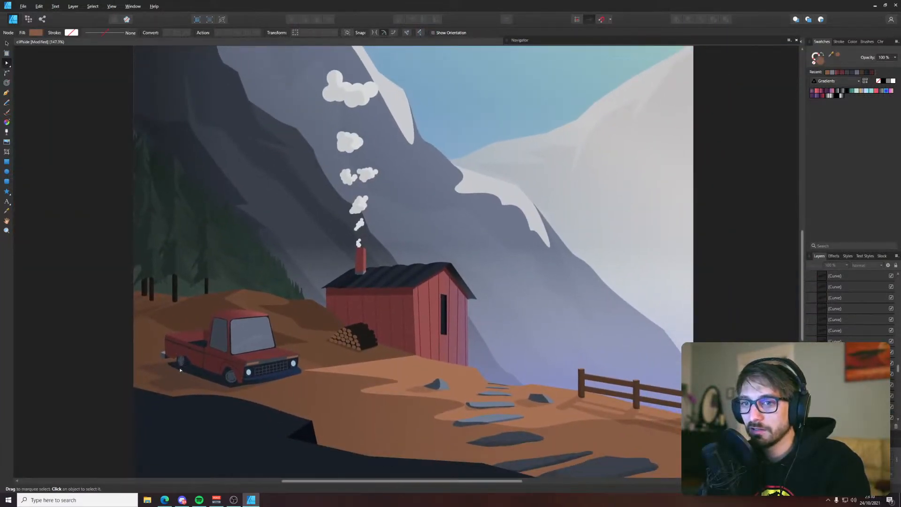
pyautogui.scroll(-3, 180, 370)
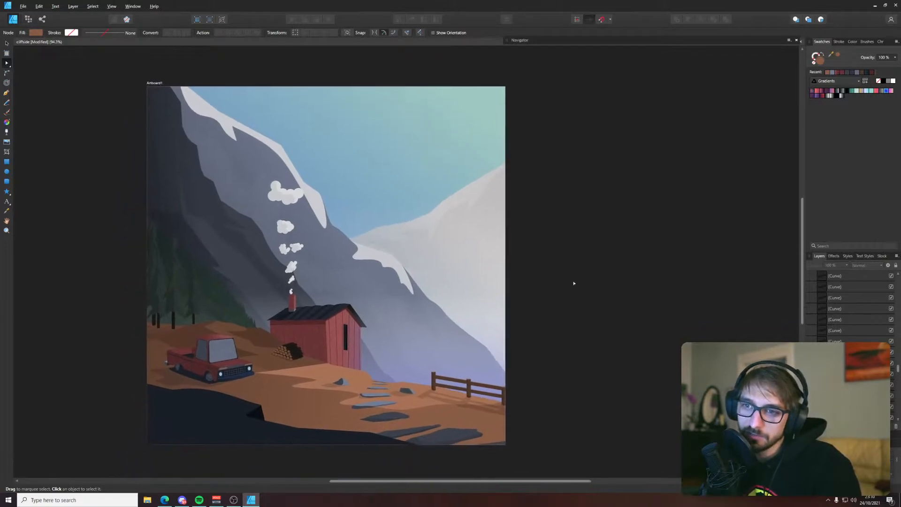
pyautogui.moveTo(575, 277); pyautogui.dragTo(558, 293)
pyautogui.hotkey('ctrl', 's')
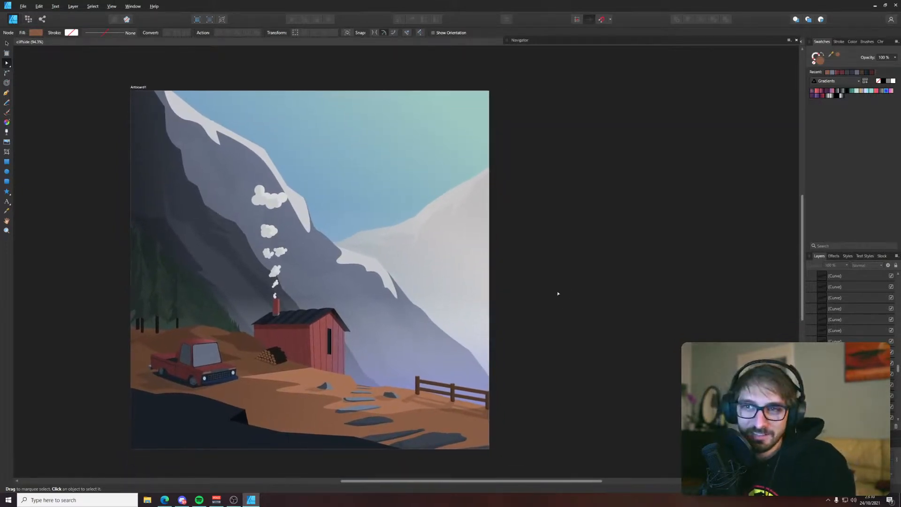
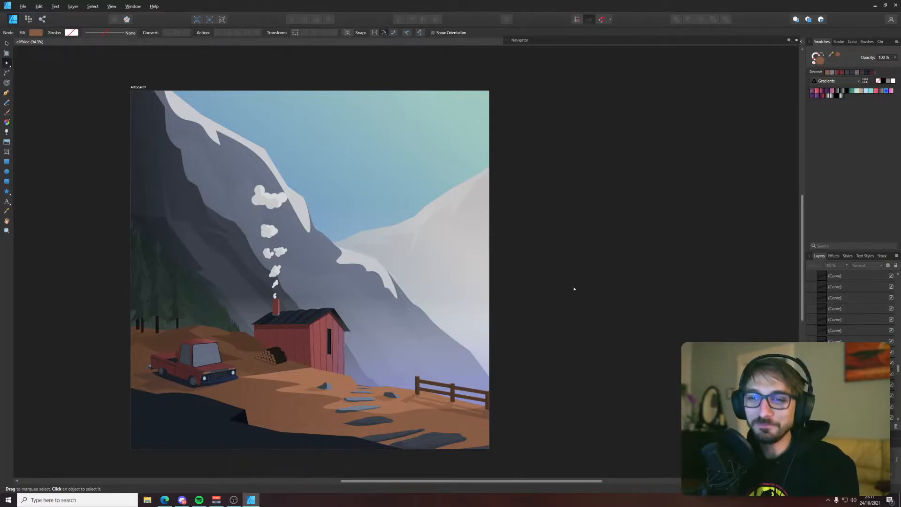
# Reposition the corner node of the truck's dark windshield frame where it meets the front tip of the red roof
pyautogui.keyDown('ctrl'); pyautogui.scroll(3, 180, 367); pyautogui.keyUp('ctrl')
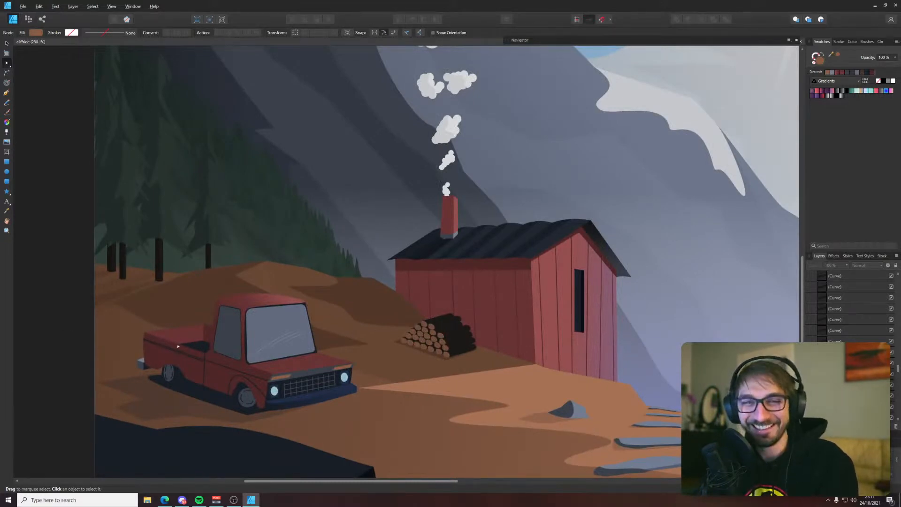
pyautogui.press('v')
pyautogui.scroll(-2, 683, 358)
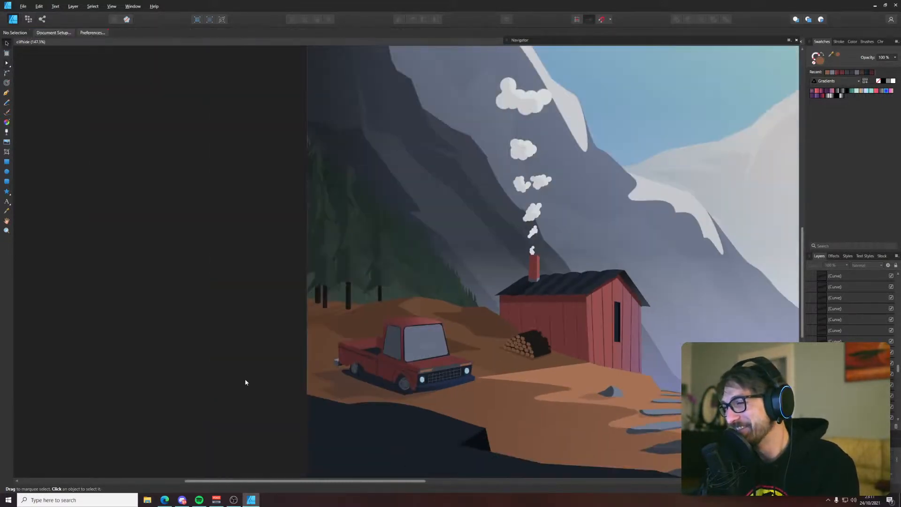
pyautogui.scroll(-1, 586, 309)
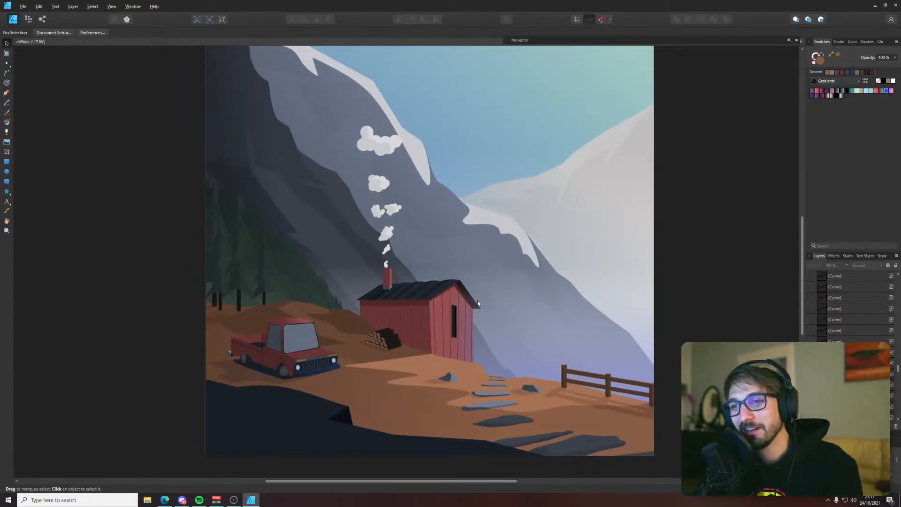
pyautogui.scroll(6, 235, 317)
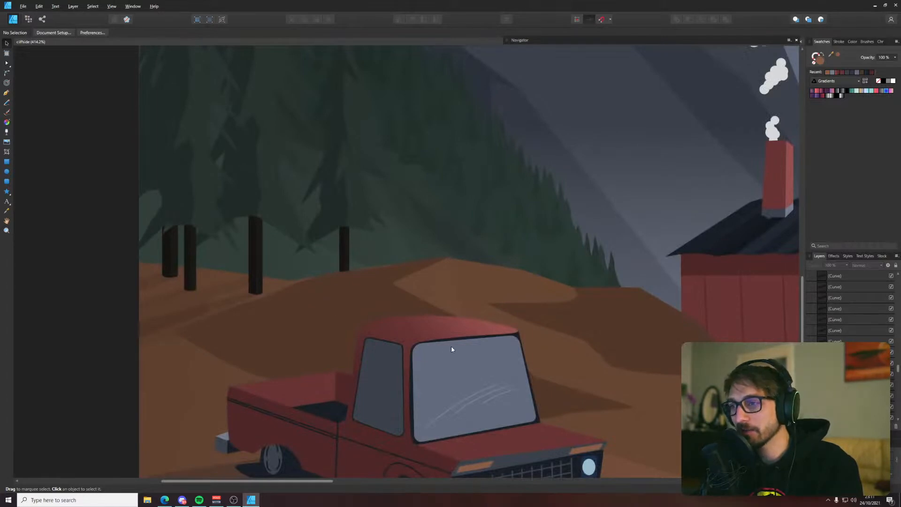
pyautogui.scroll(8, 530, 334)
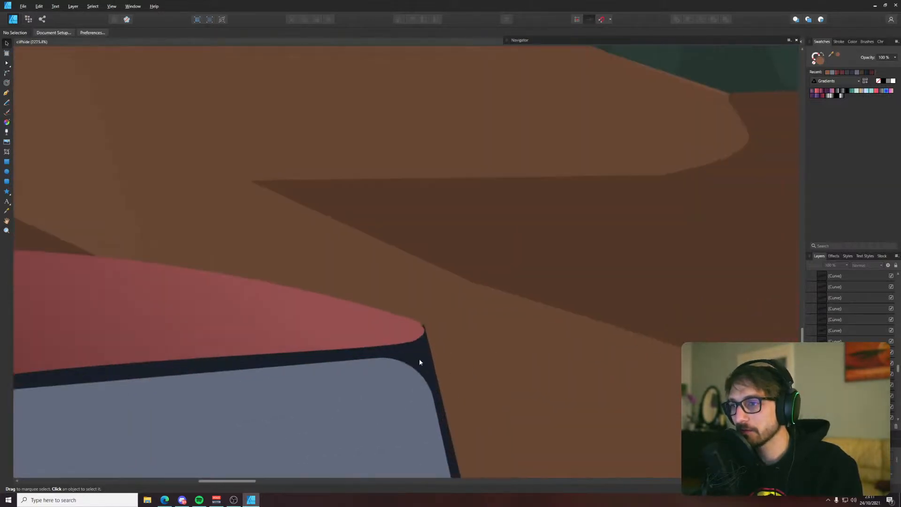
pyautogui.click(418, 361)
pyautogui.press('a')
pyautogui.click(424, 328)
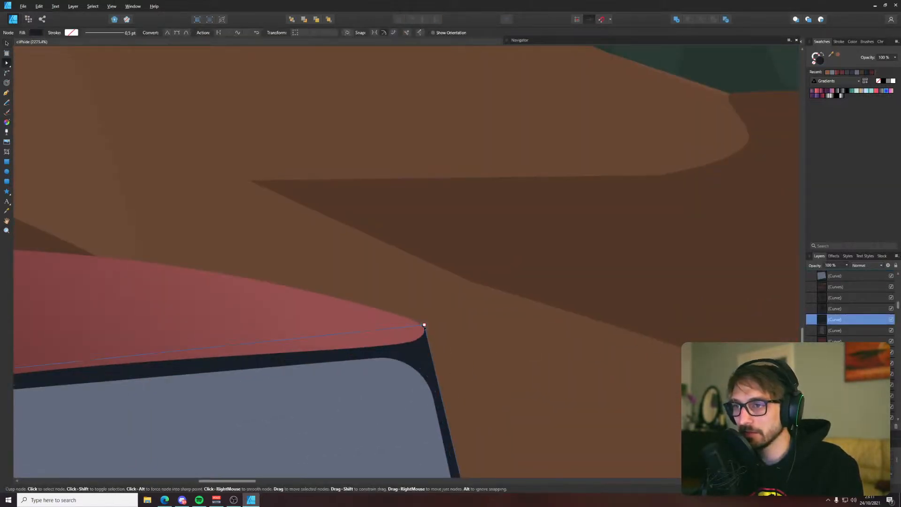
pyautogui.click(446, 318)
pyautogui.scroll(-8, 444, 376)
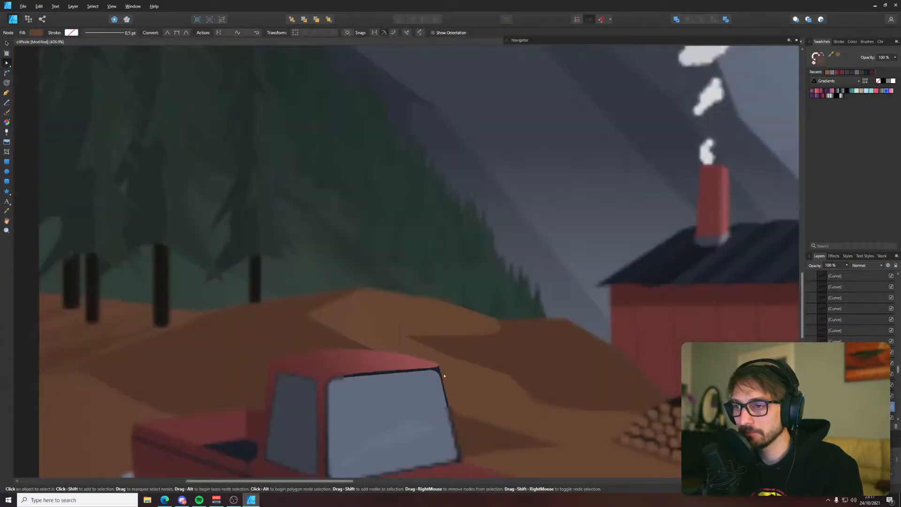
# Deselect everything and save the illustration
pyautogui.scroll(-6, 443, 376)
pyautogui.hotkey('ctrl', 'd')
pyautogui.moveTo(486, 335); pyautogui.dragTo(262, 307)
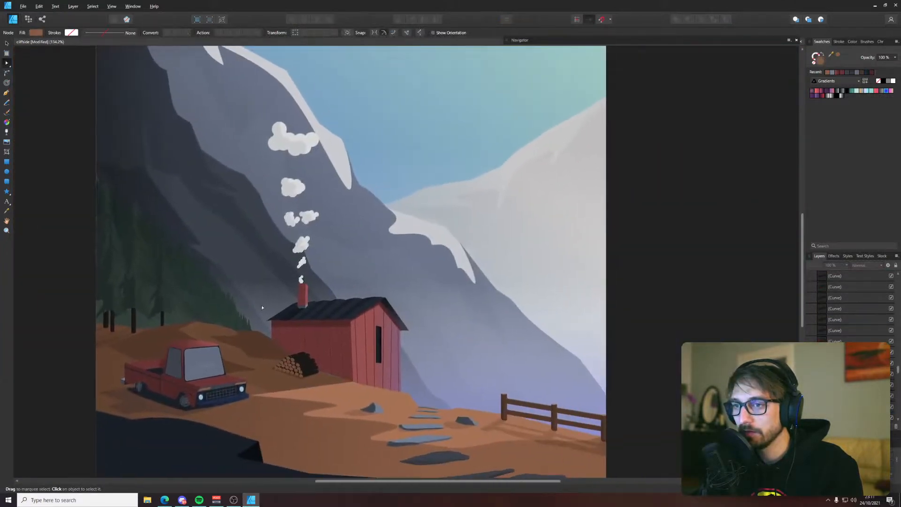
pyautogui.scroll(-3, 263, 307)
pyautogui.hotkey('ctrl', 's')
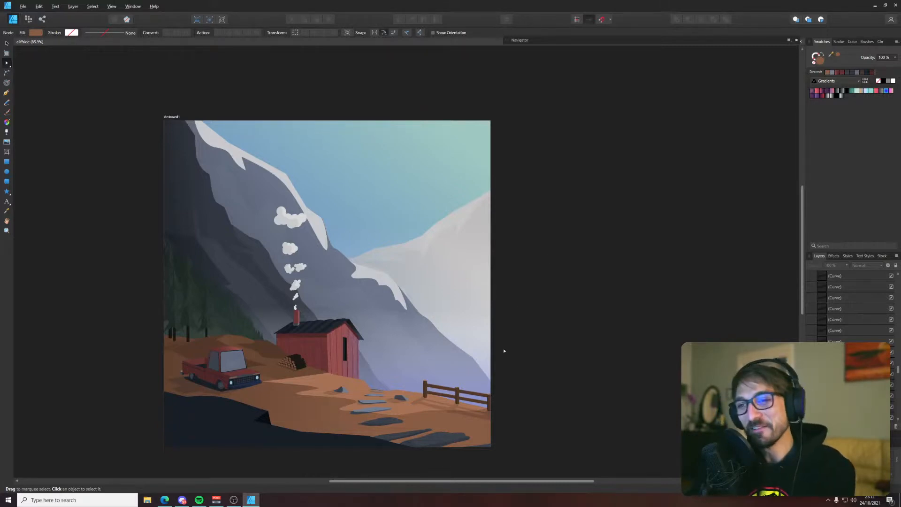
# Switch to the web browser and search for "neo:twewy" in a new tab
pyautogui.scroll(1, 504, 351)
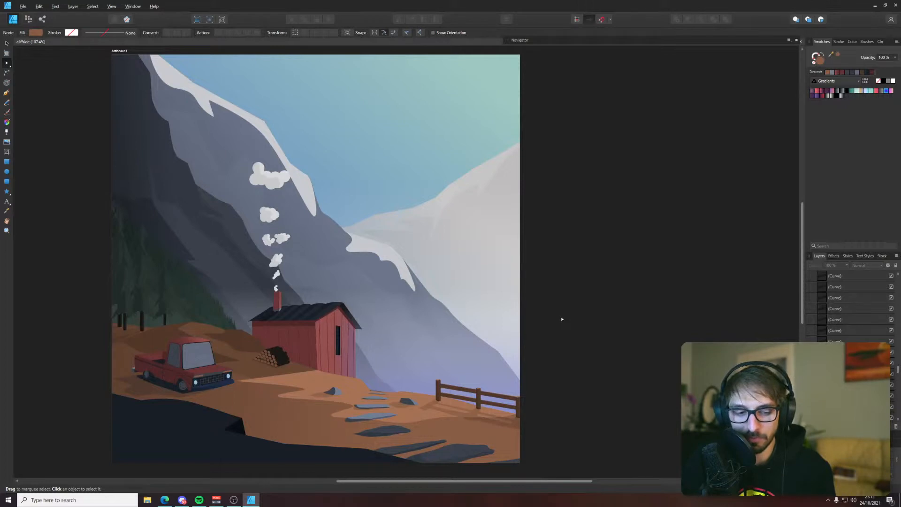
pyautogui.click(164, 500)
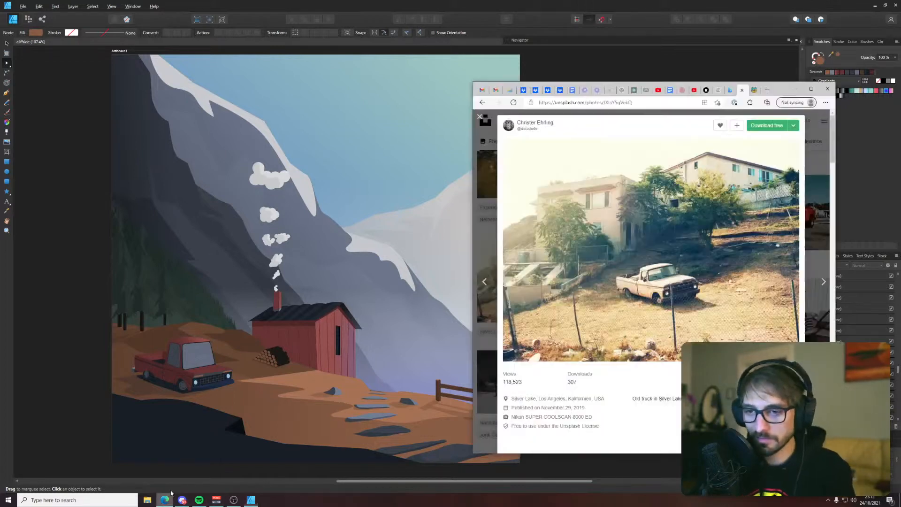
pyautogui.hotkey('ctrl', 't')
pyautogui.write('neo:')
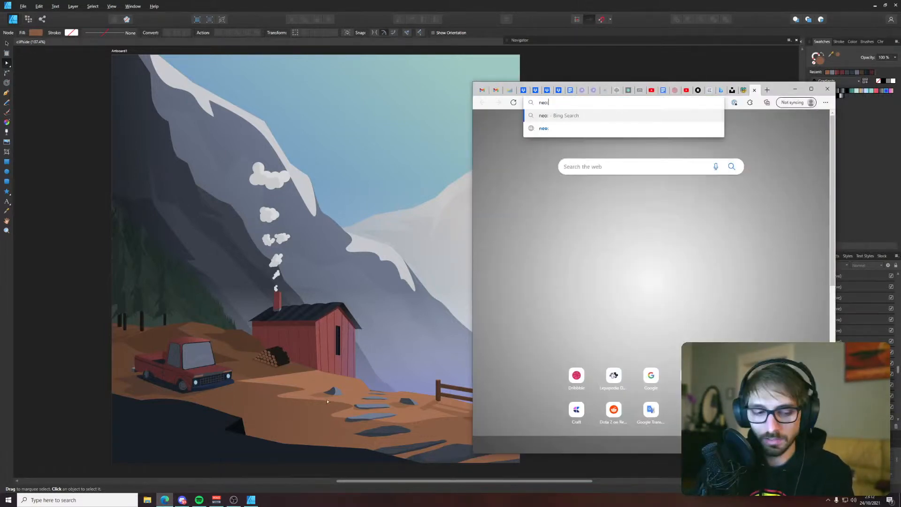
pyautogui.write('tw')
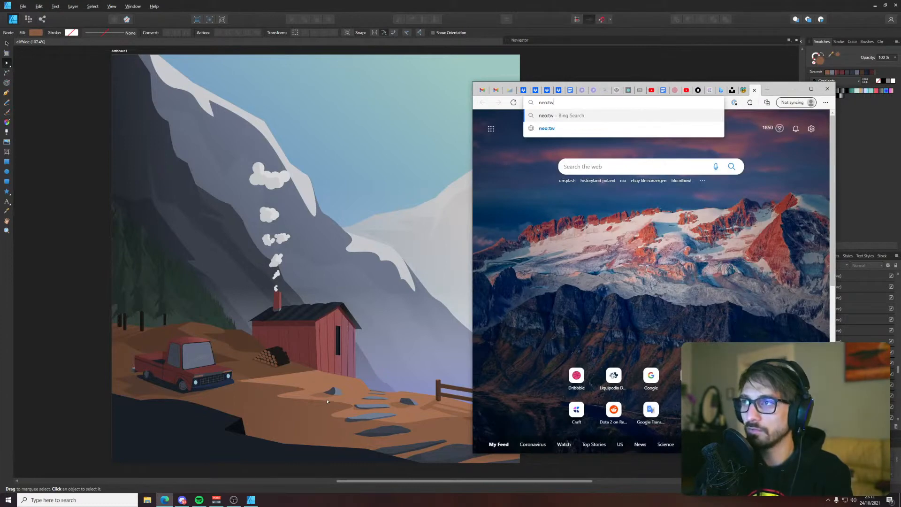
pyautogui.write('ewy')
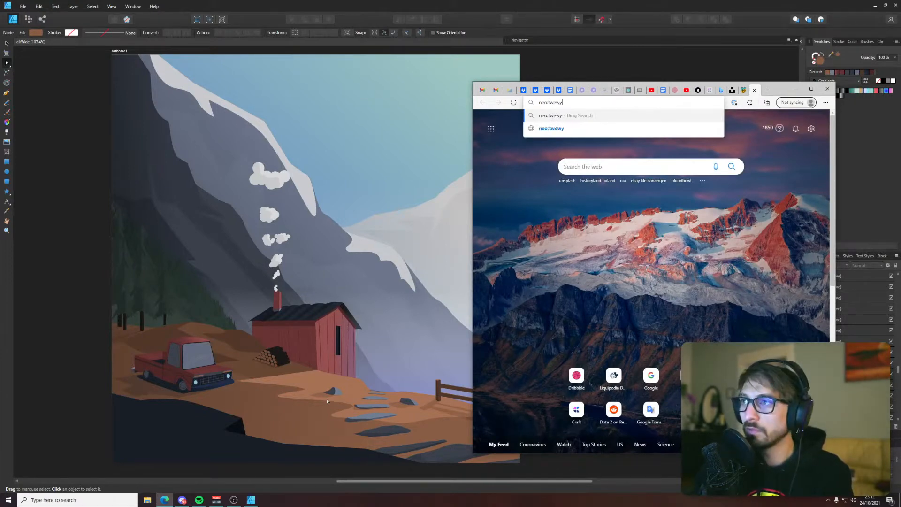
pyautogui.press('Return')
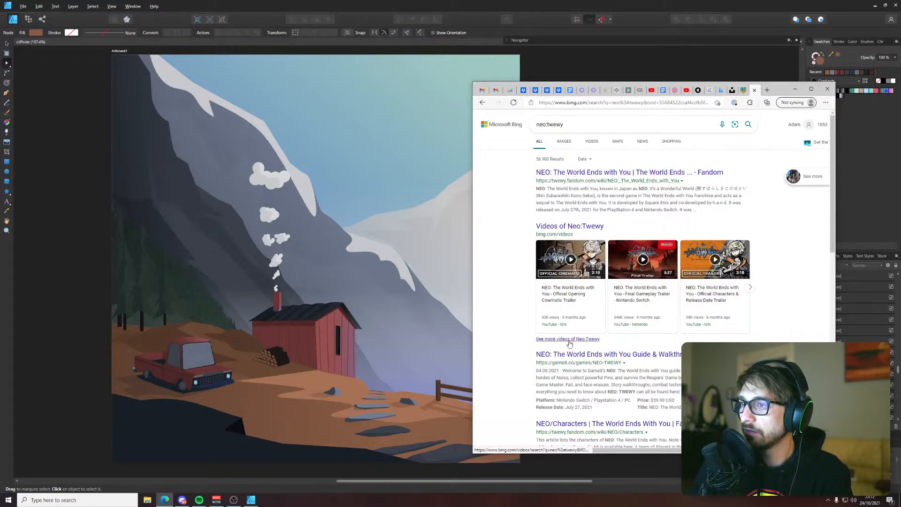
# Look through the search results and open the Fandom wiki article on NEO: The World Ends with You
pyautogui.scroll(-2, 569, 341)
pyautogui.scroll(-5, 569, 341)
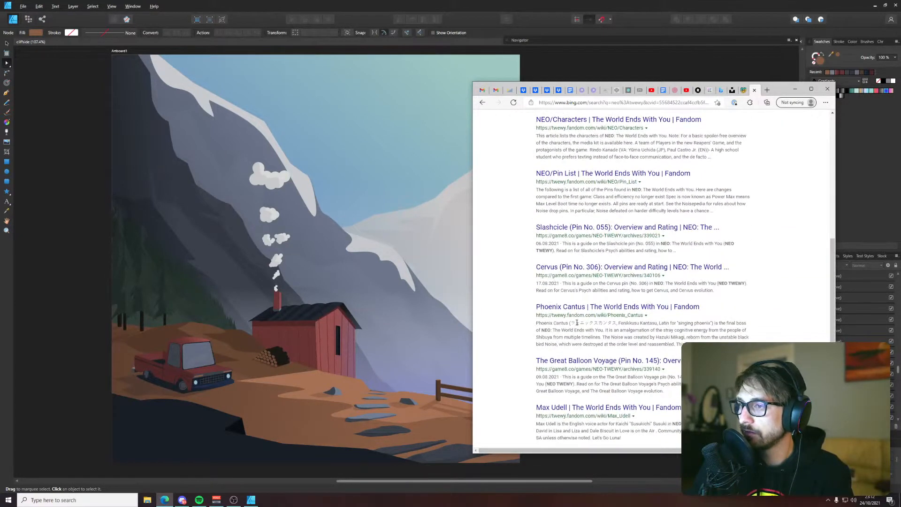
pyautogui.scroll(8, 576, 322)
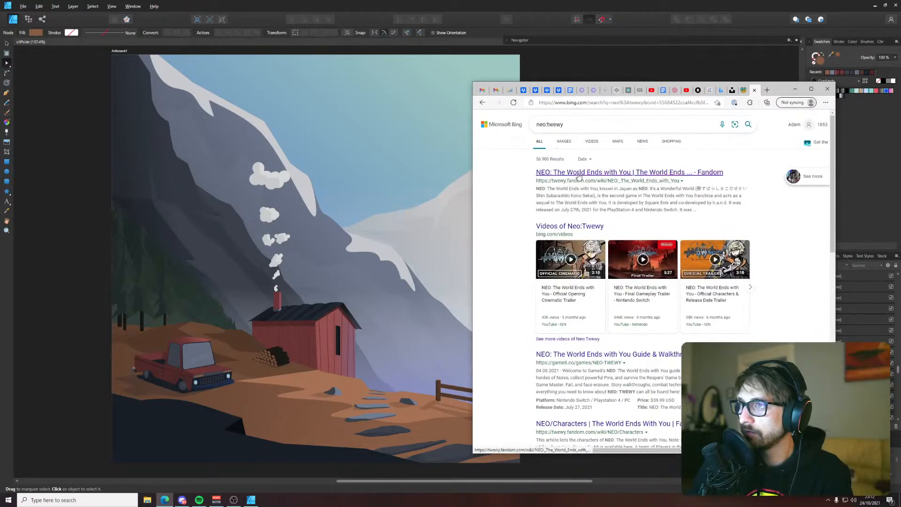
pyautogui.click(578, 172)
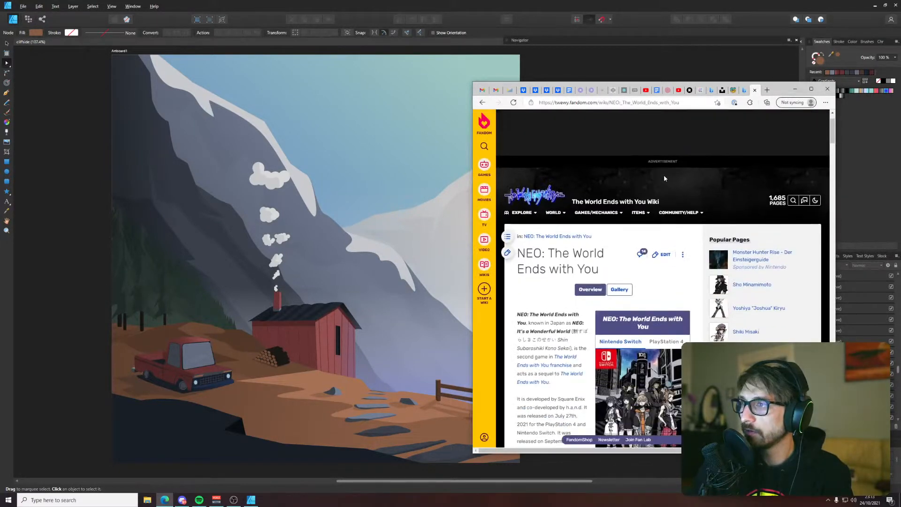
pyautogui.scroll(-3, 663, 177)
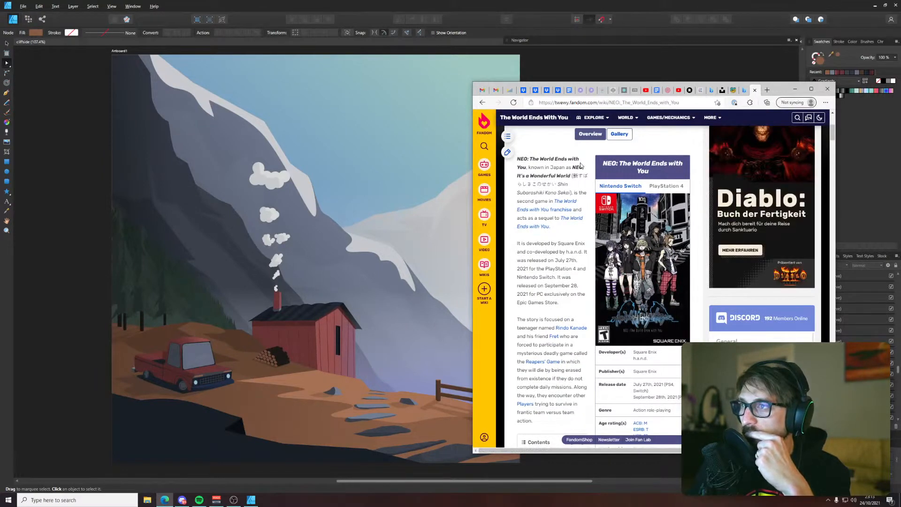
# Copy the title "NEO: The World Ends with You" from the article's introduction and run an image search for it
pyautogui.moveTo(527, 168); pyautogui.dragTo(517, 161)
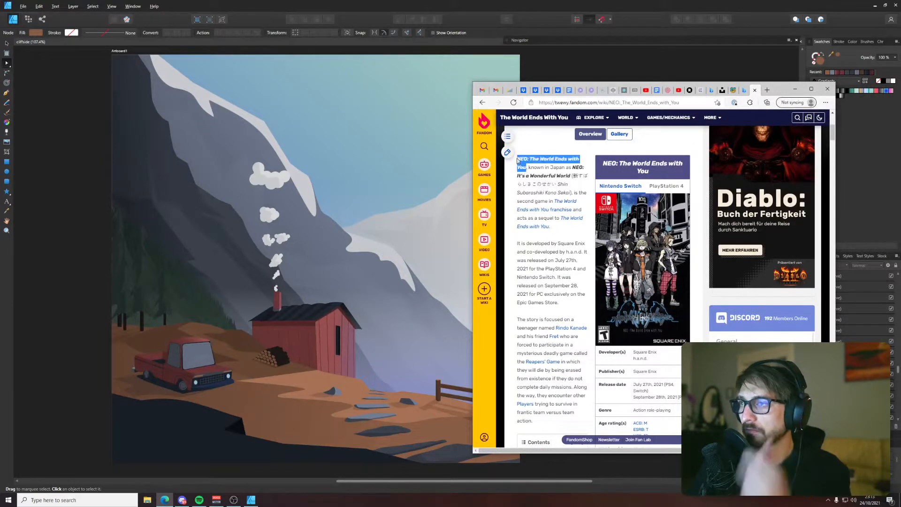
pyautogui.hotkey('ctrl', 'c')
pyautogui.click(560, 103)
pyautogui.hotkey('ctrl', 'v')
pyautogui.press('Return')
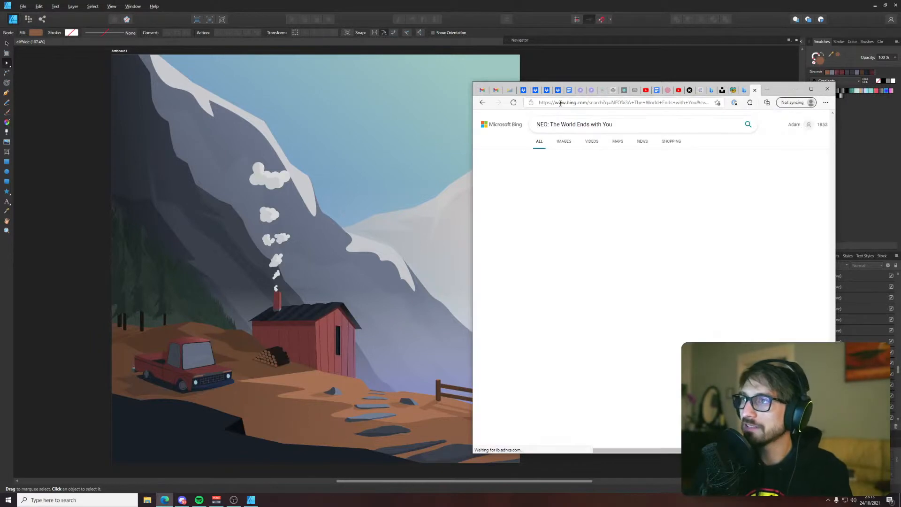
pyautogui.click(563, 142)
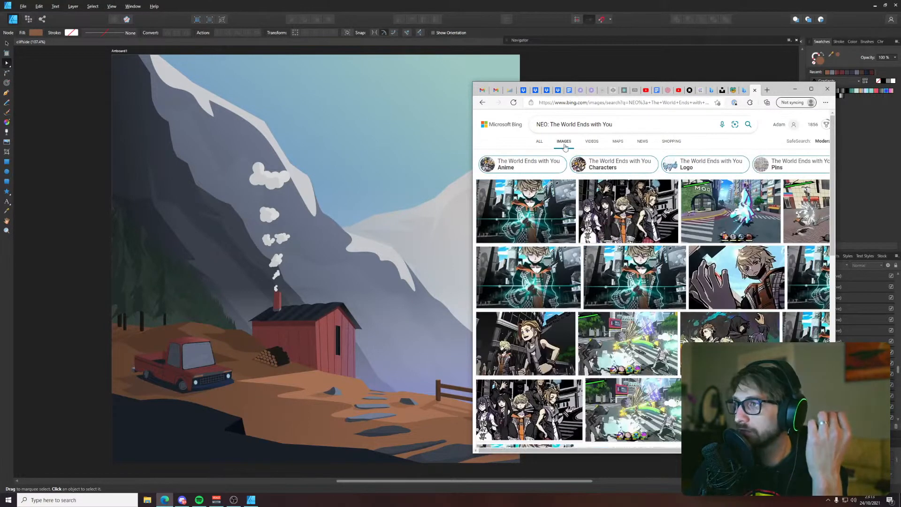
# Examine the game's image results, previewing two street-combat screenshots at larger size and closing each preview
pyautogui.click(710, 199)
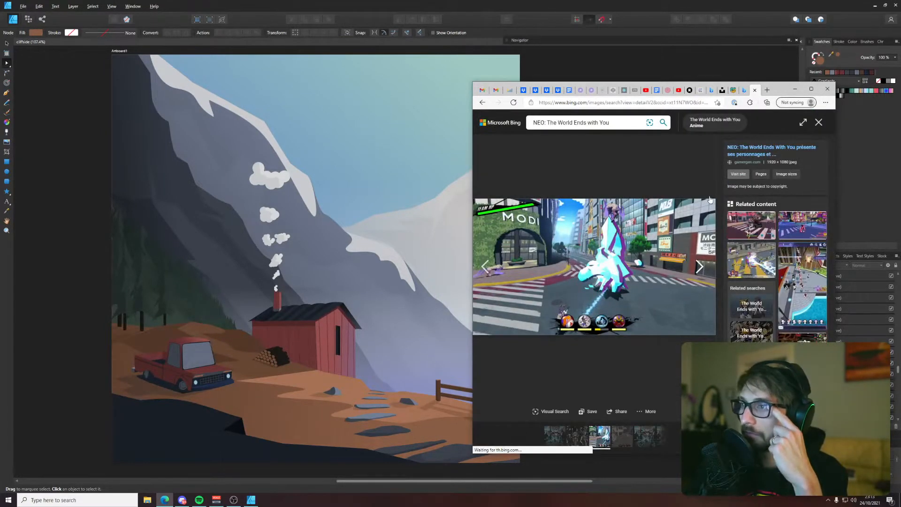
pyautogui.click(818, 122)
pyautogui.scroll(-1, 693, 210)
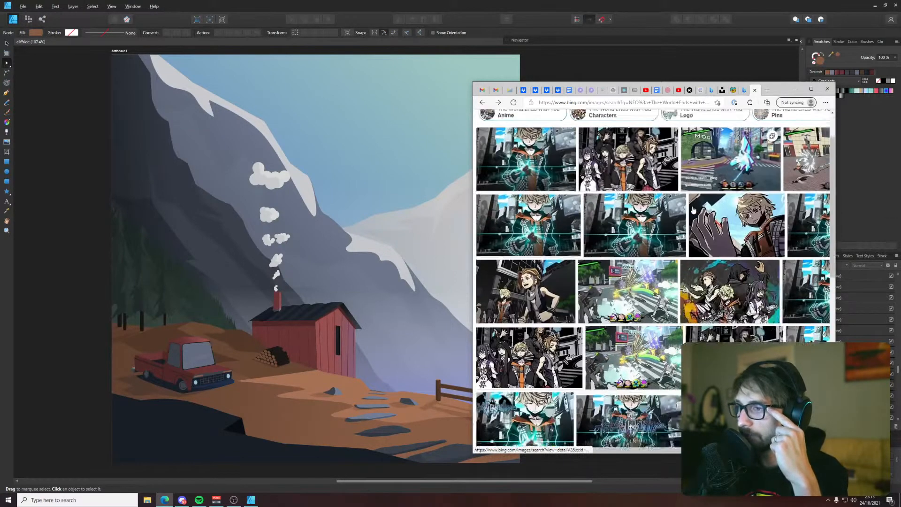
pyautogui.scroll(-5, 693, 209)
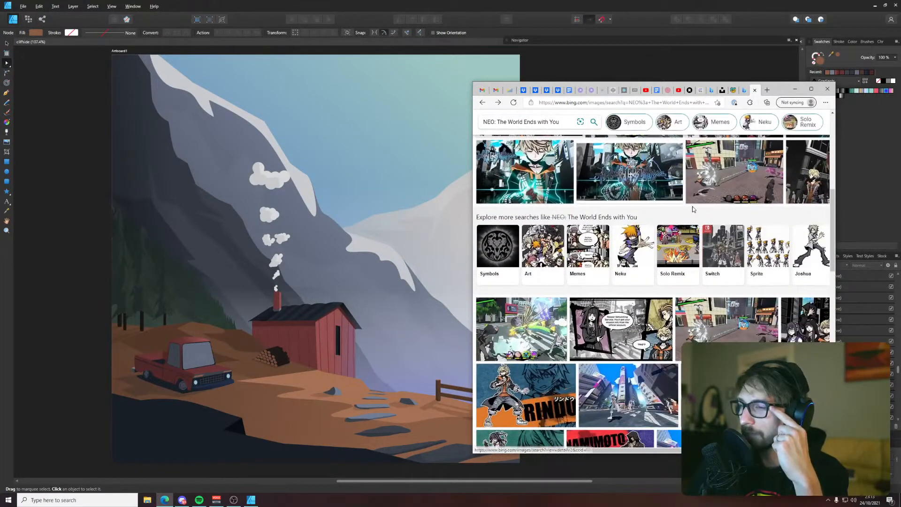
pyautogui.scroll(-1, 693, 209)
pyautogui.scroll(-1, 692, 209)
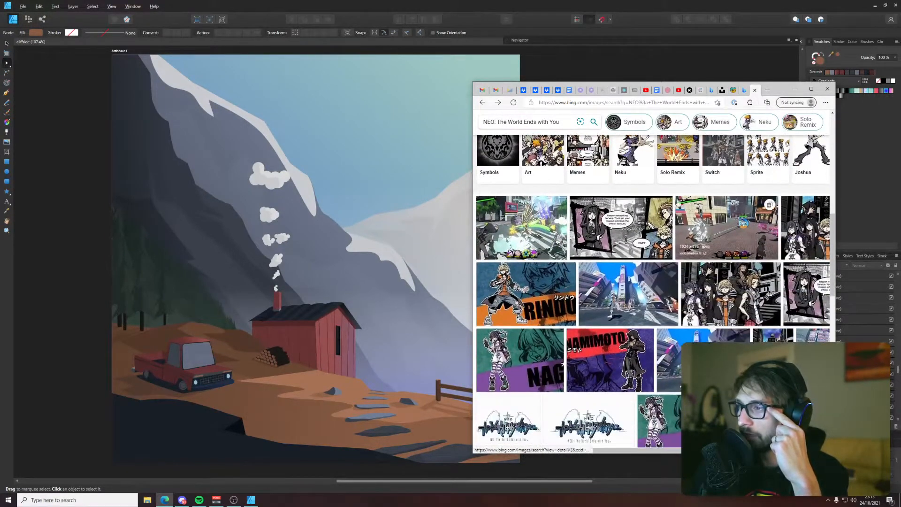
pyautogui.click(693, 210)
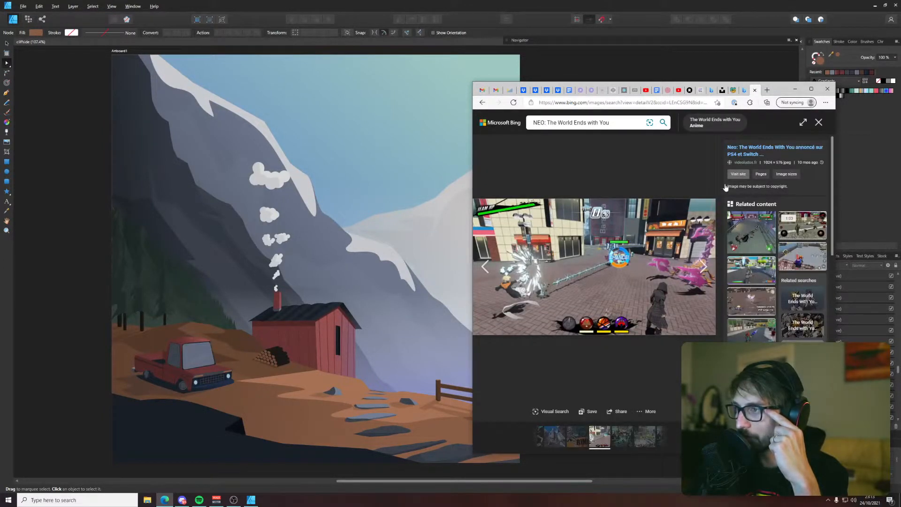
pyautogui.click(819, 124)
# Browse further down the image results and preview the combat screenshot with pink enemies on a brick-paved street
pyautogui.scroll(-3, 678, 205)
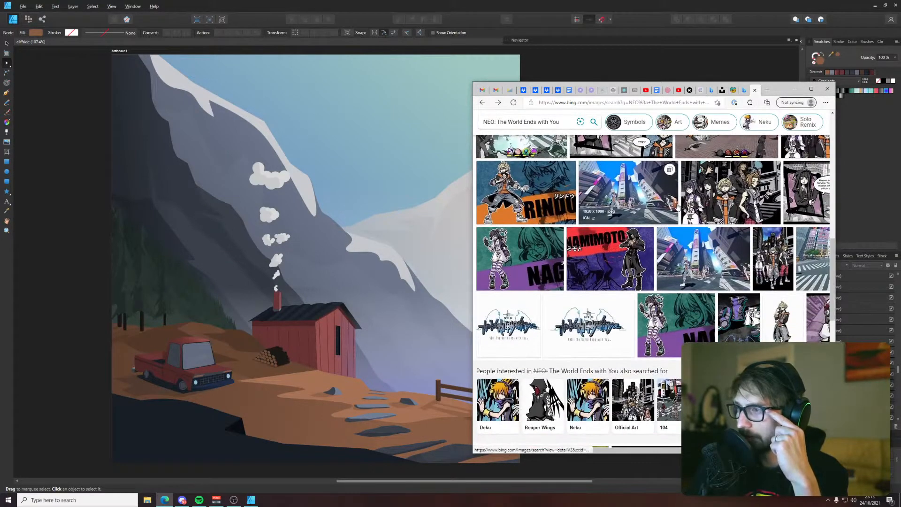
pyautogui.scroll(-6, 694, 225)
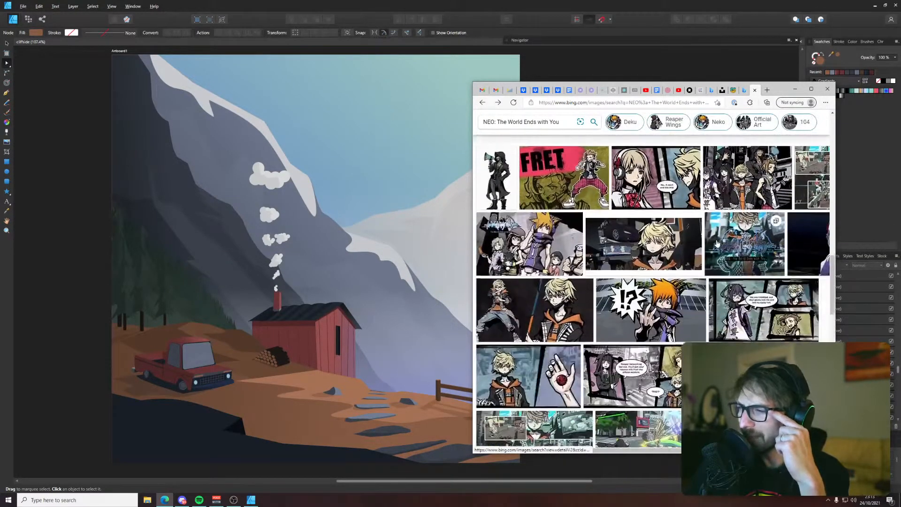
pyautogui.scroll(-8, 716, 243)
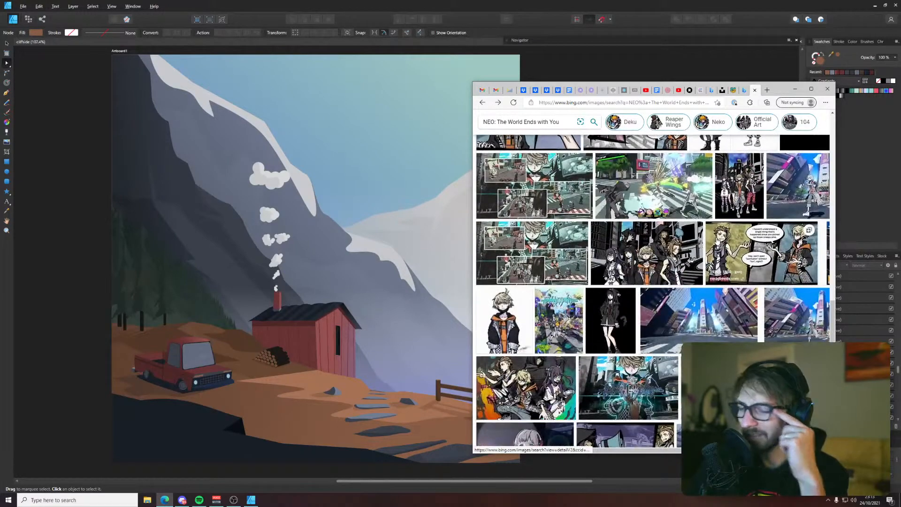
pyautogui.scroll(-2, 681, 220)
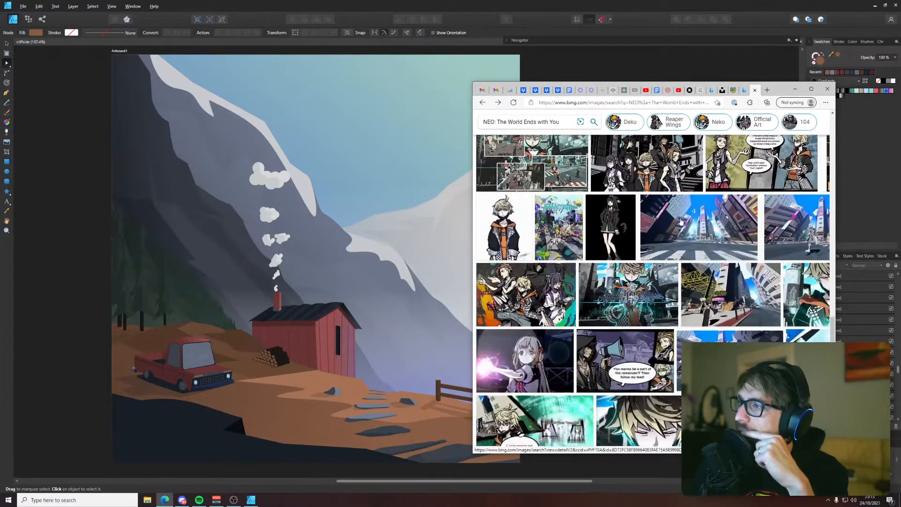
pyautogui.scroll(-6, 681, 220)
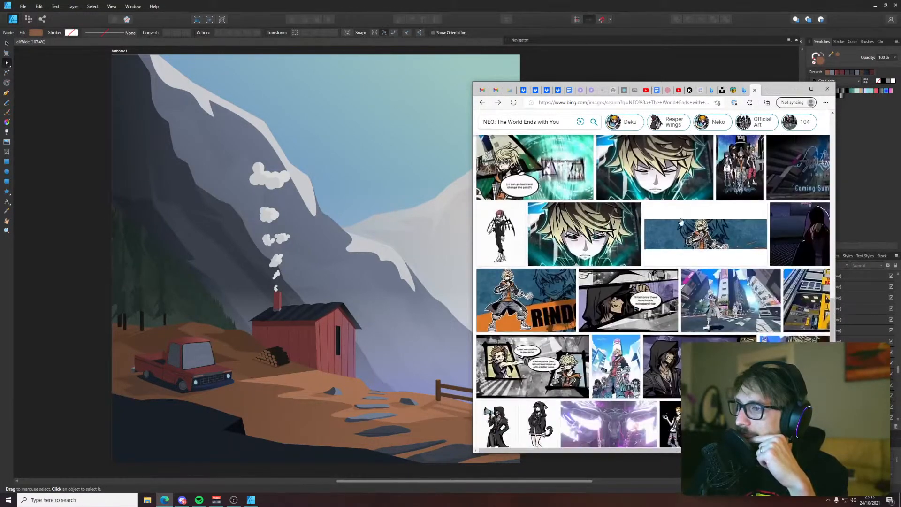
pyautogui.scroll(-6, 680, 220)
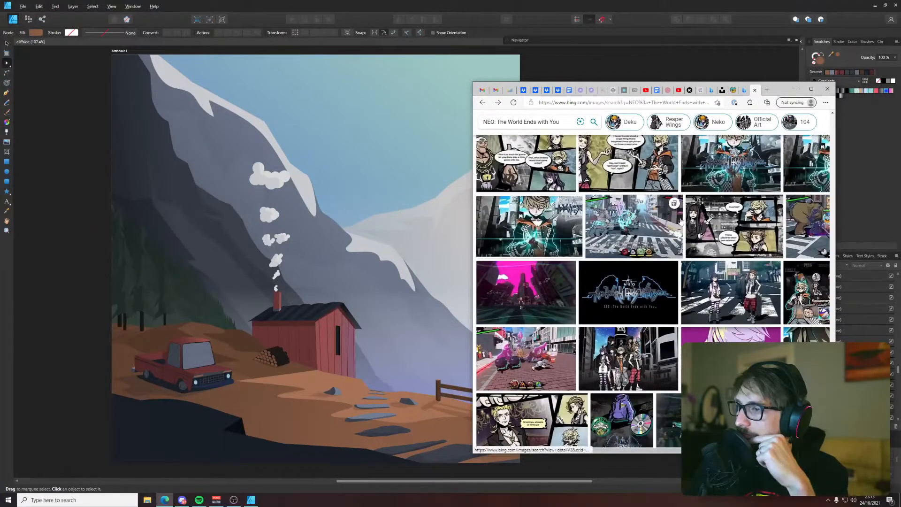
pyautogui.click(525, 359)
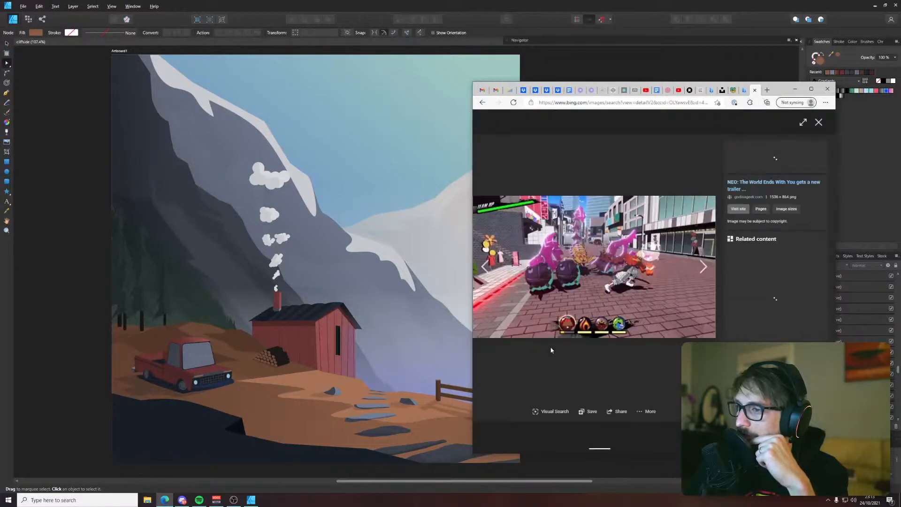
pyautogui.click(818, 122)
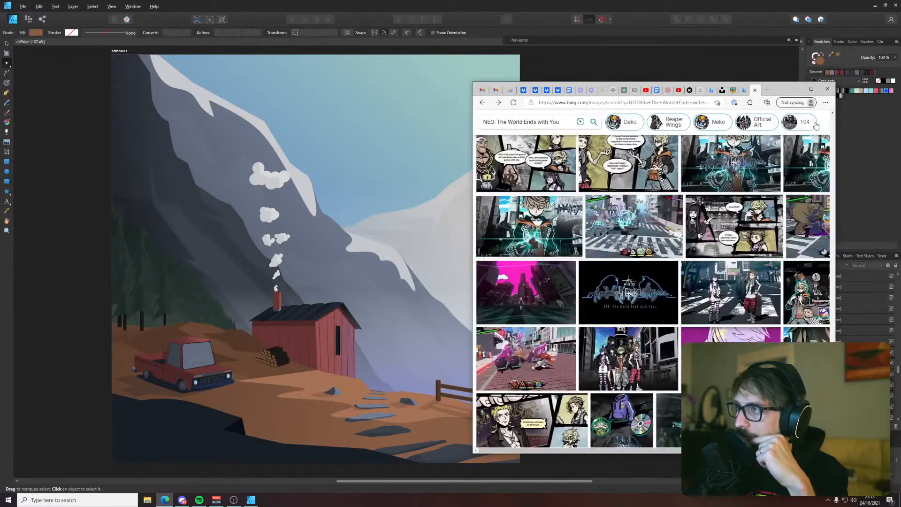
# Close the image search, HistoryLand and Unsplash photo tabs and minimize the browser to return to Affinity Designer
pyautogui.click(753, 91)
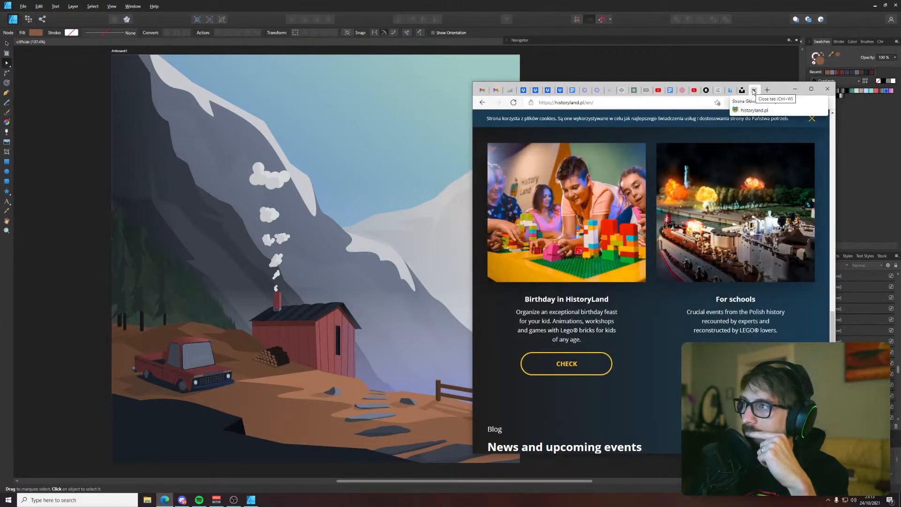
pyautogui.click(753, 91)
pyautogui.click(754, 91)
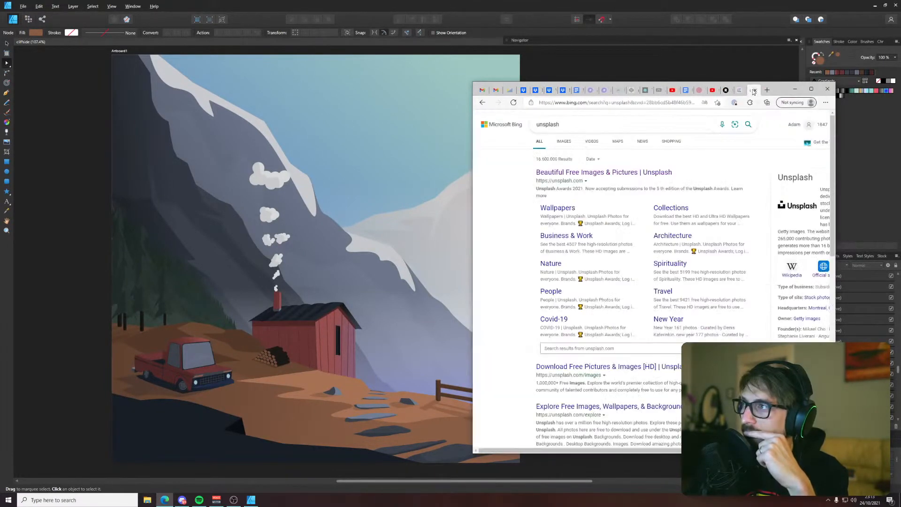
pyautogui.click(795, 90)
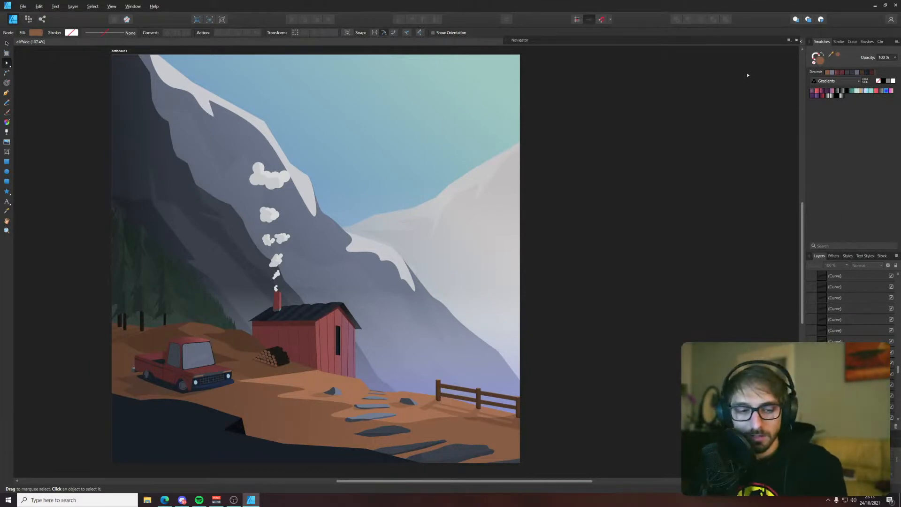